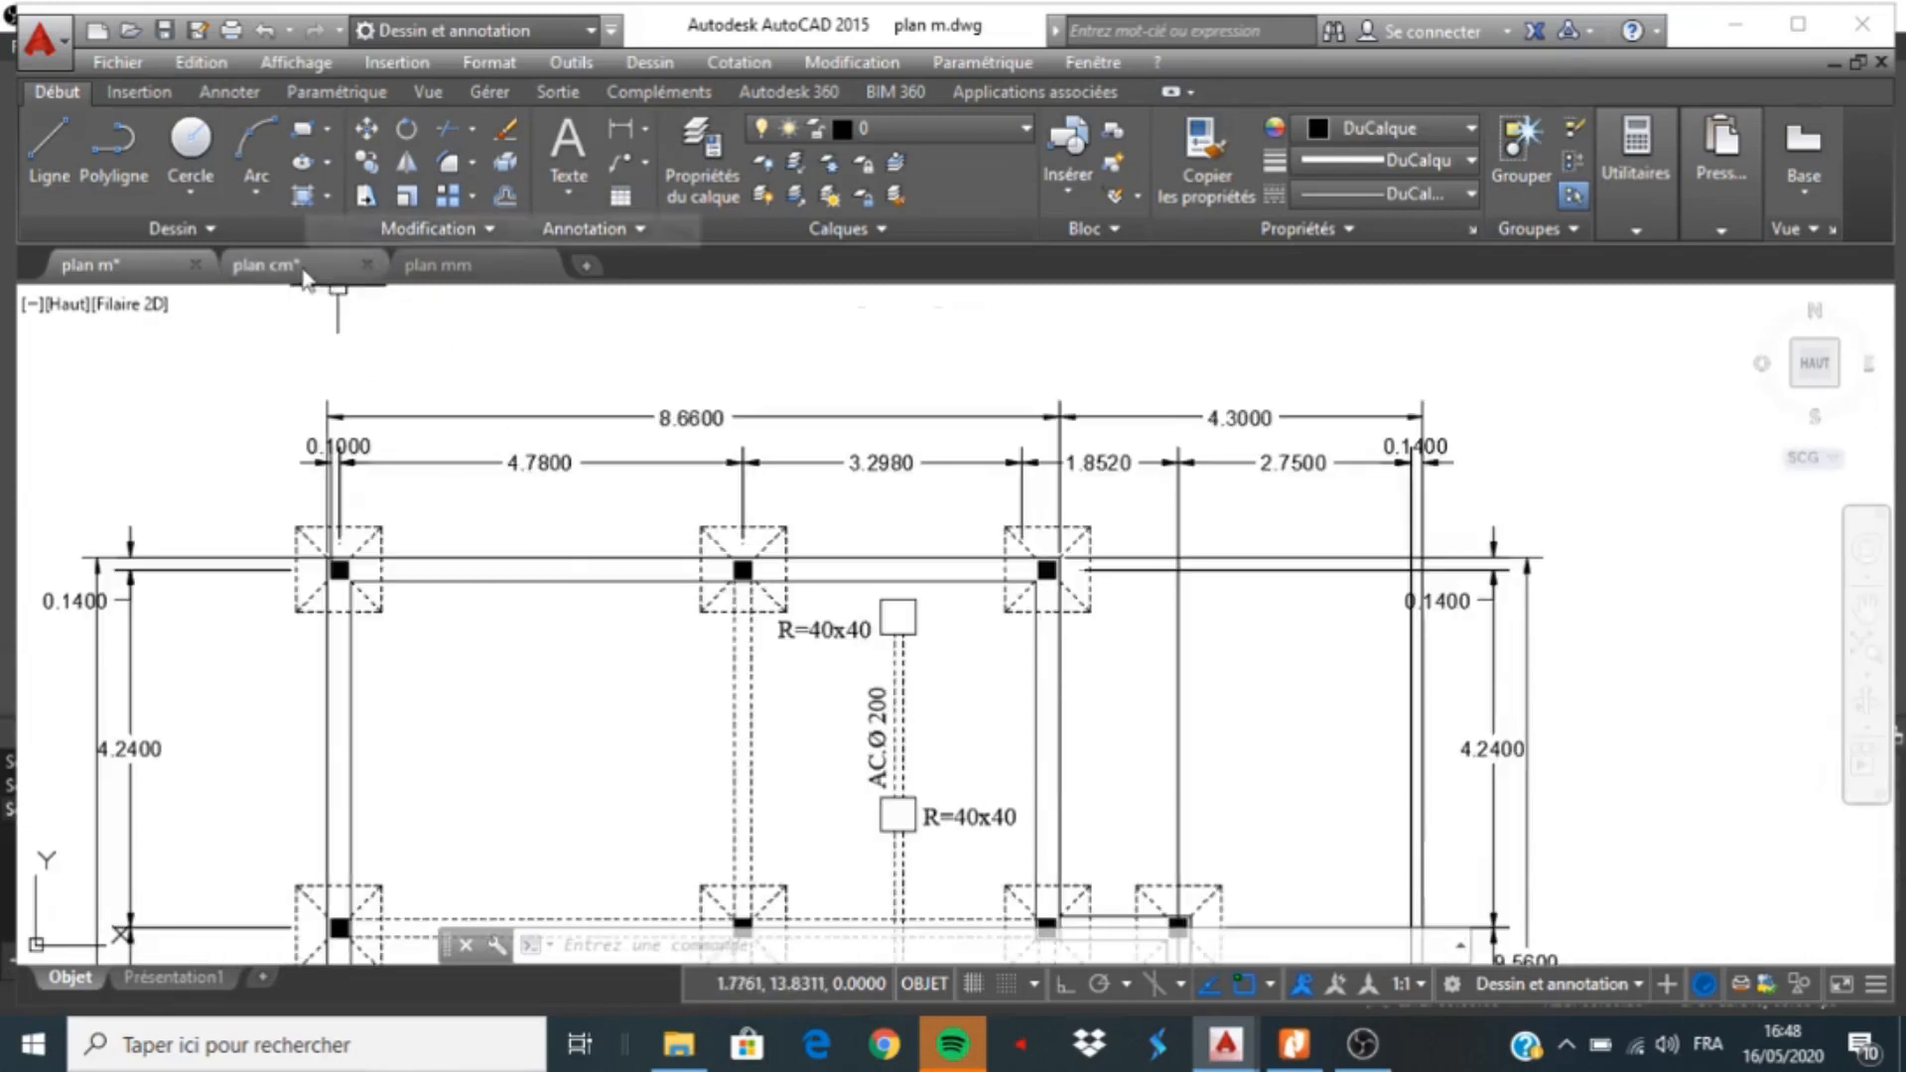
Examine the floor plan's overall width dimension in the model space of the plan cm drawing
{"action": "left_click", "coordinate": [264, 264]}
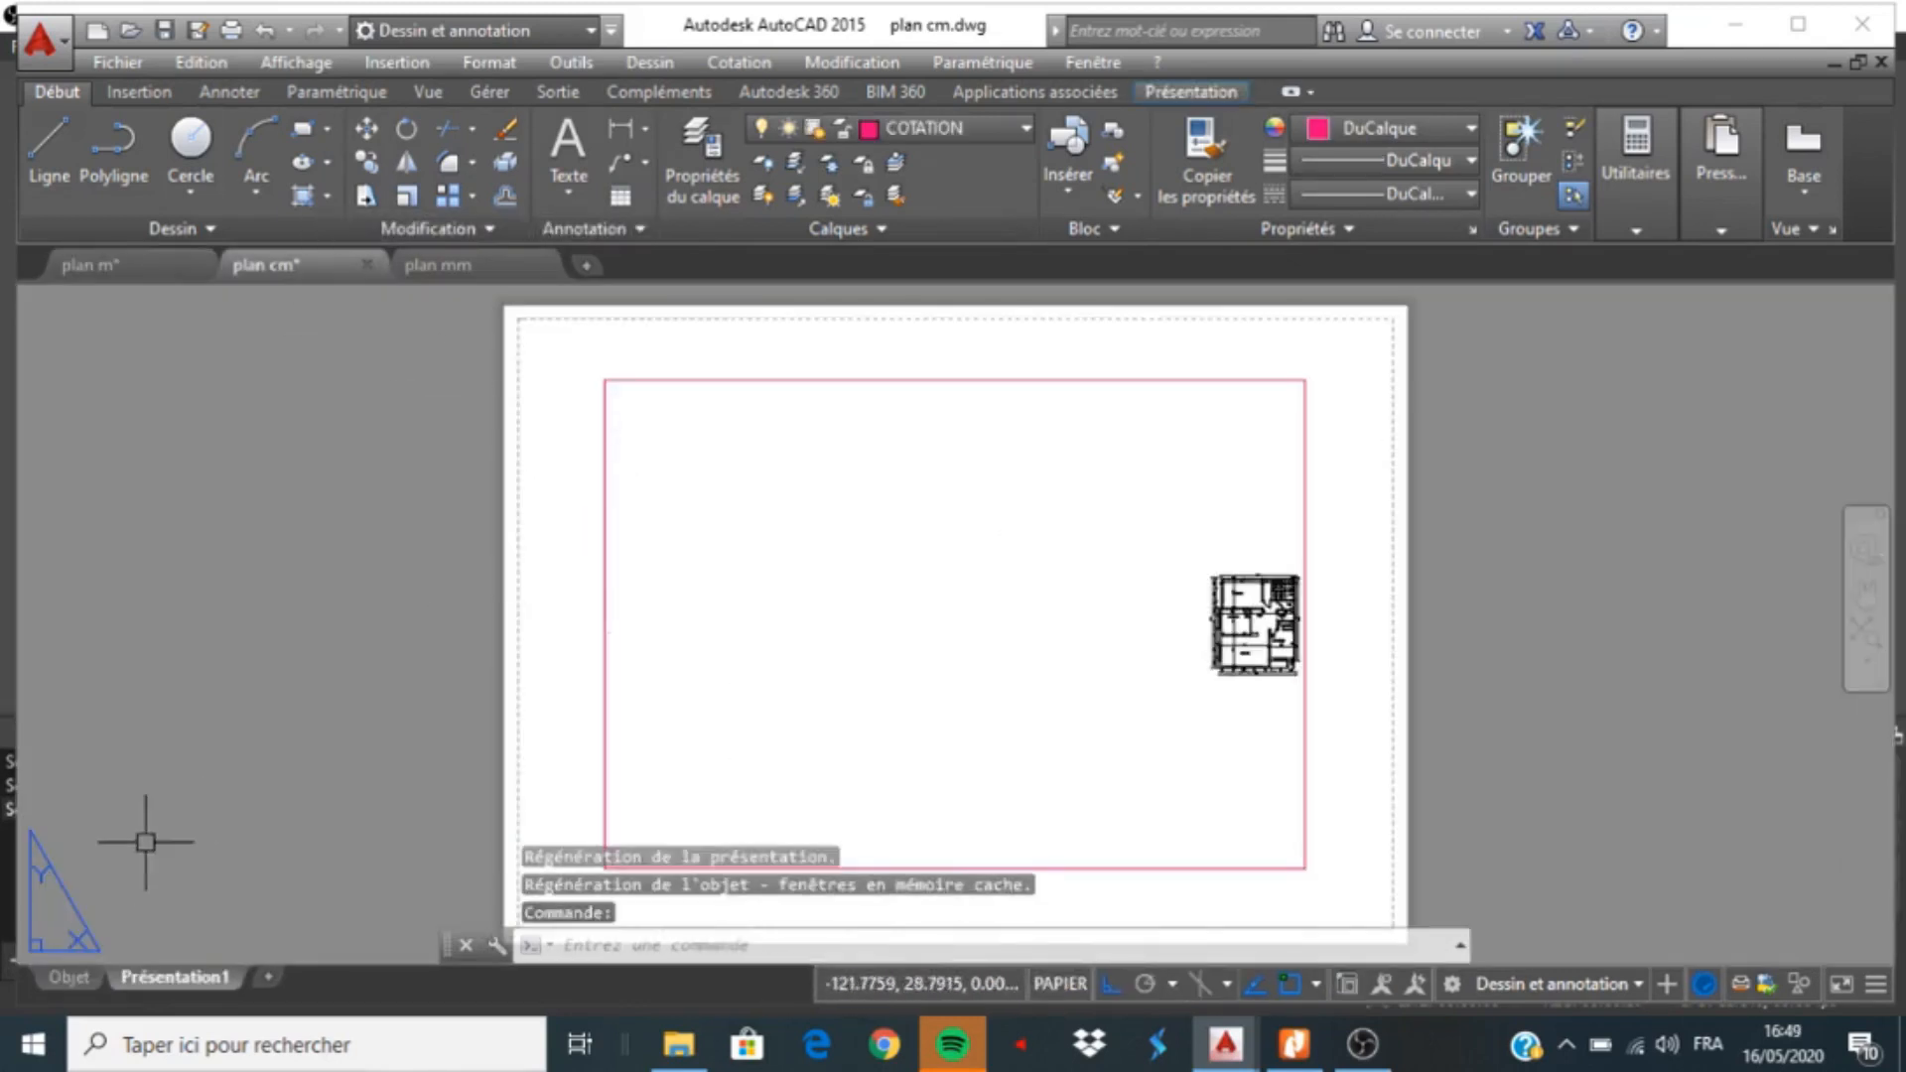
{"action": "left_click", "coordinate": [75, 978]}
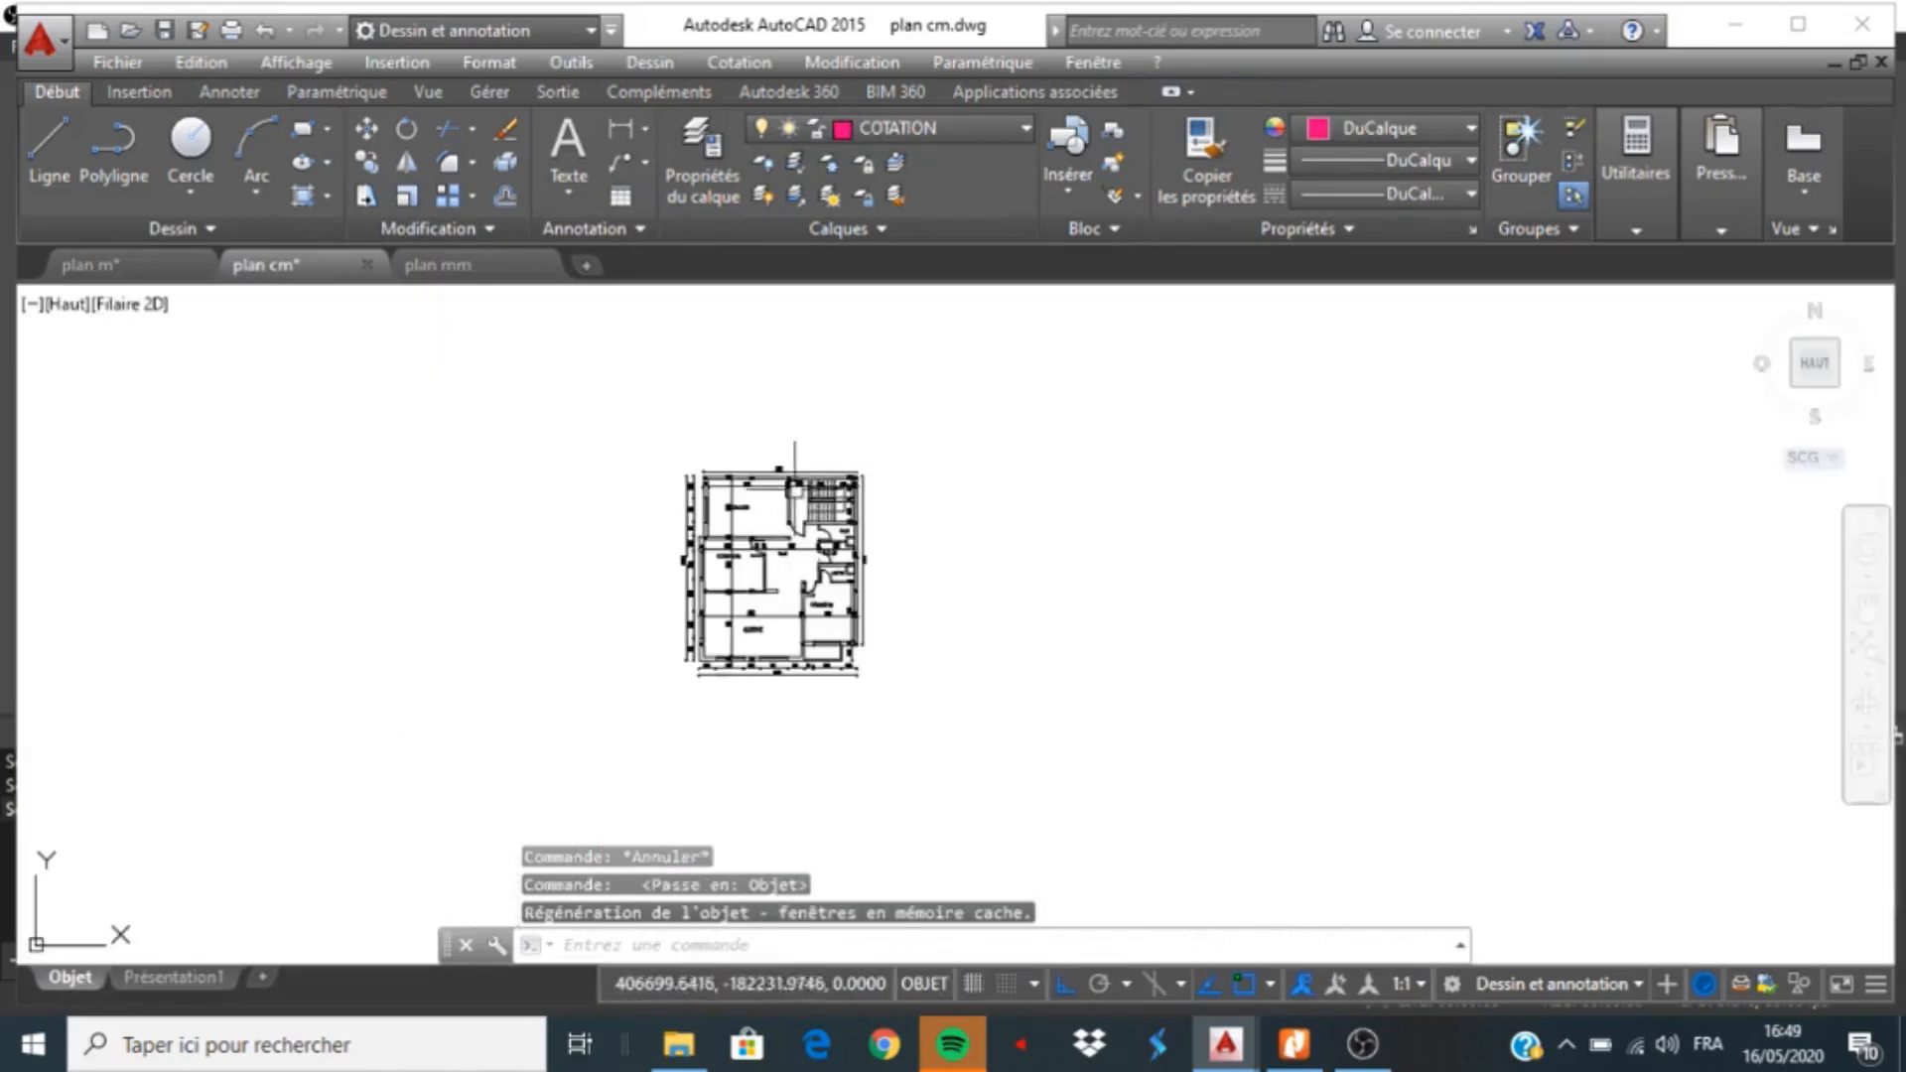
{"action": "scroll", "coordinate": [789, 487], "scroll_direction": "up", "scroll_amount": 10}
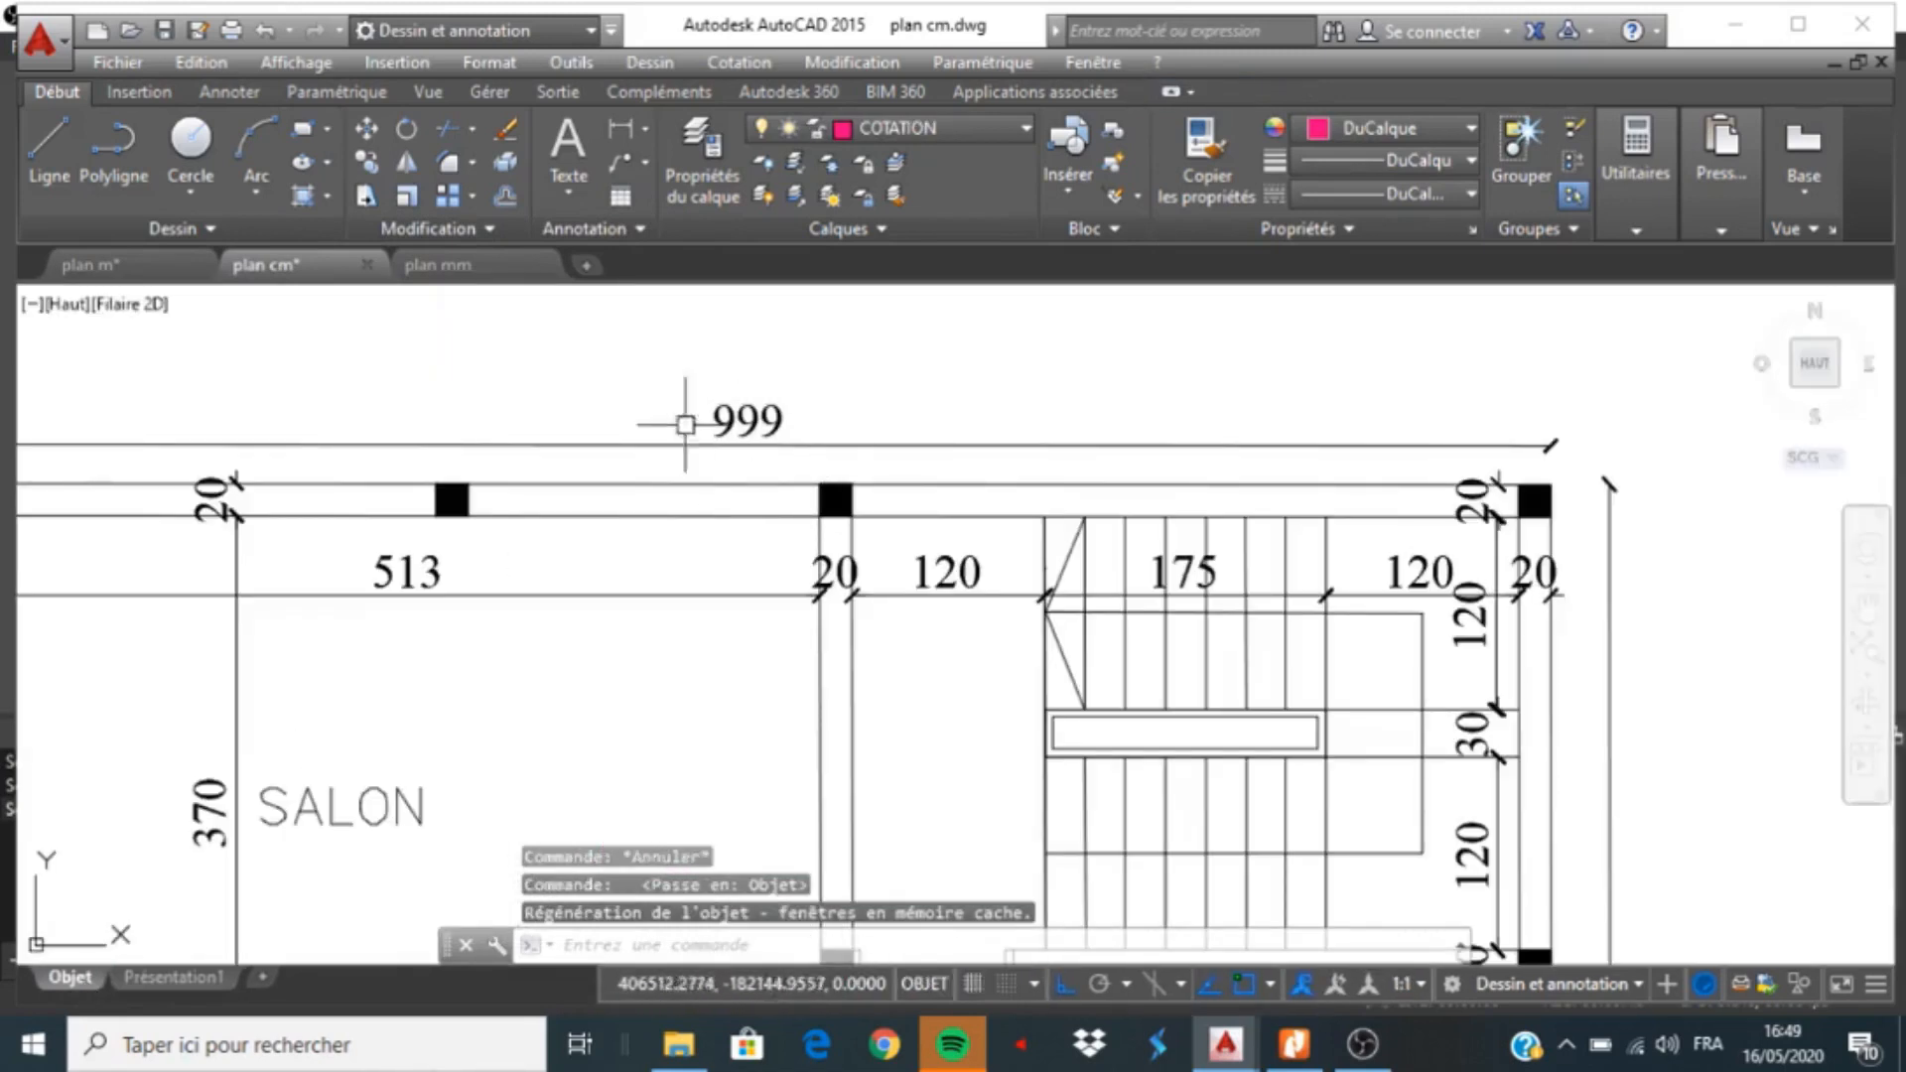
{"action": "scroll", "coordinate": [789, 413], "scroll_direction": "down", "scroll_amount": 8}
{"action": "scroll", "coordinate": [815, 421], "scroll_direction": "up", "scroll_amount": 5}
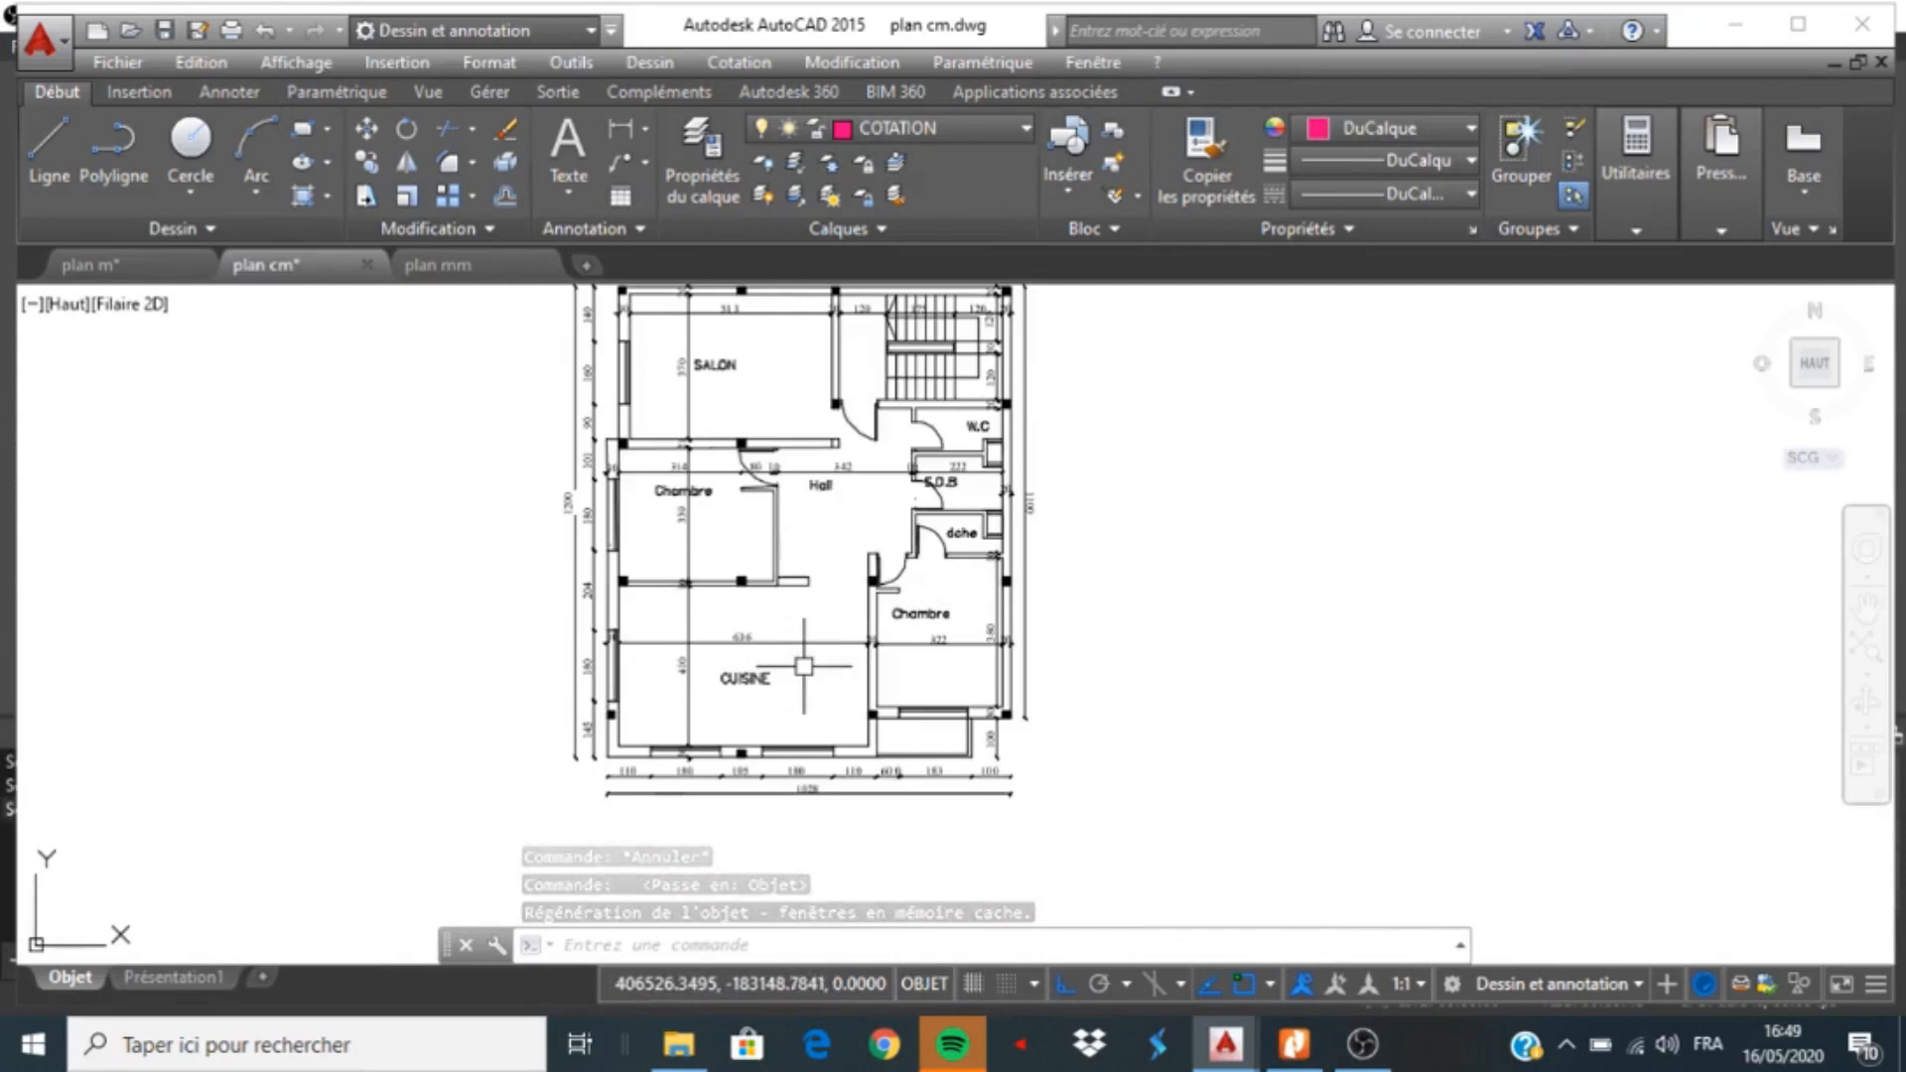
{"action": "scroll", "coordinate": [814, 421], "scroll_direction": "down", "scroll_amount": 5}
{"action": "scroll", "coordinate": [826, 425], "scroll_direction": "up", "scroll_amount": 8}
{"action": "scroll", "coordinate": [826, 425], "scroll_direction": "up", "scroll_amount": 7}
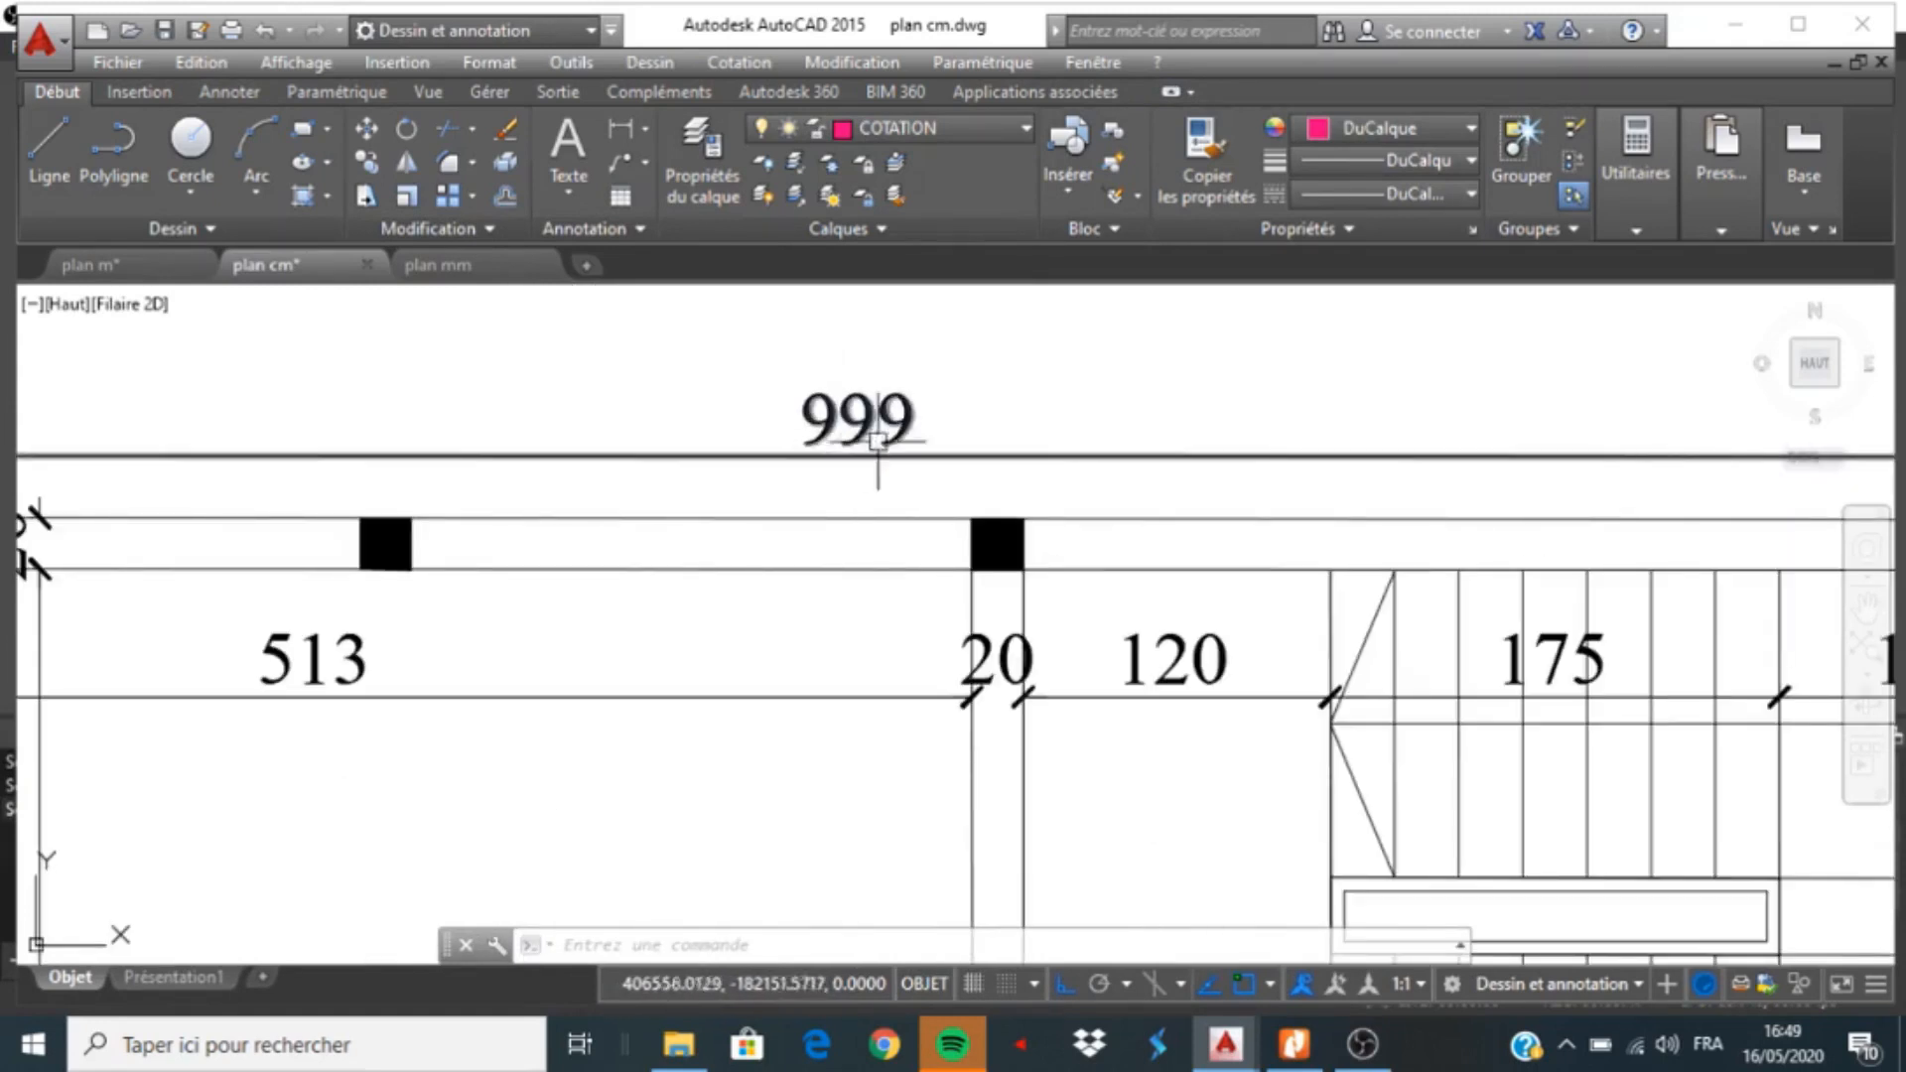
{"action": "mouse_move", "coordinate": [878, 415]}
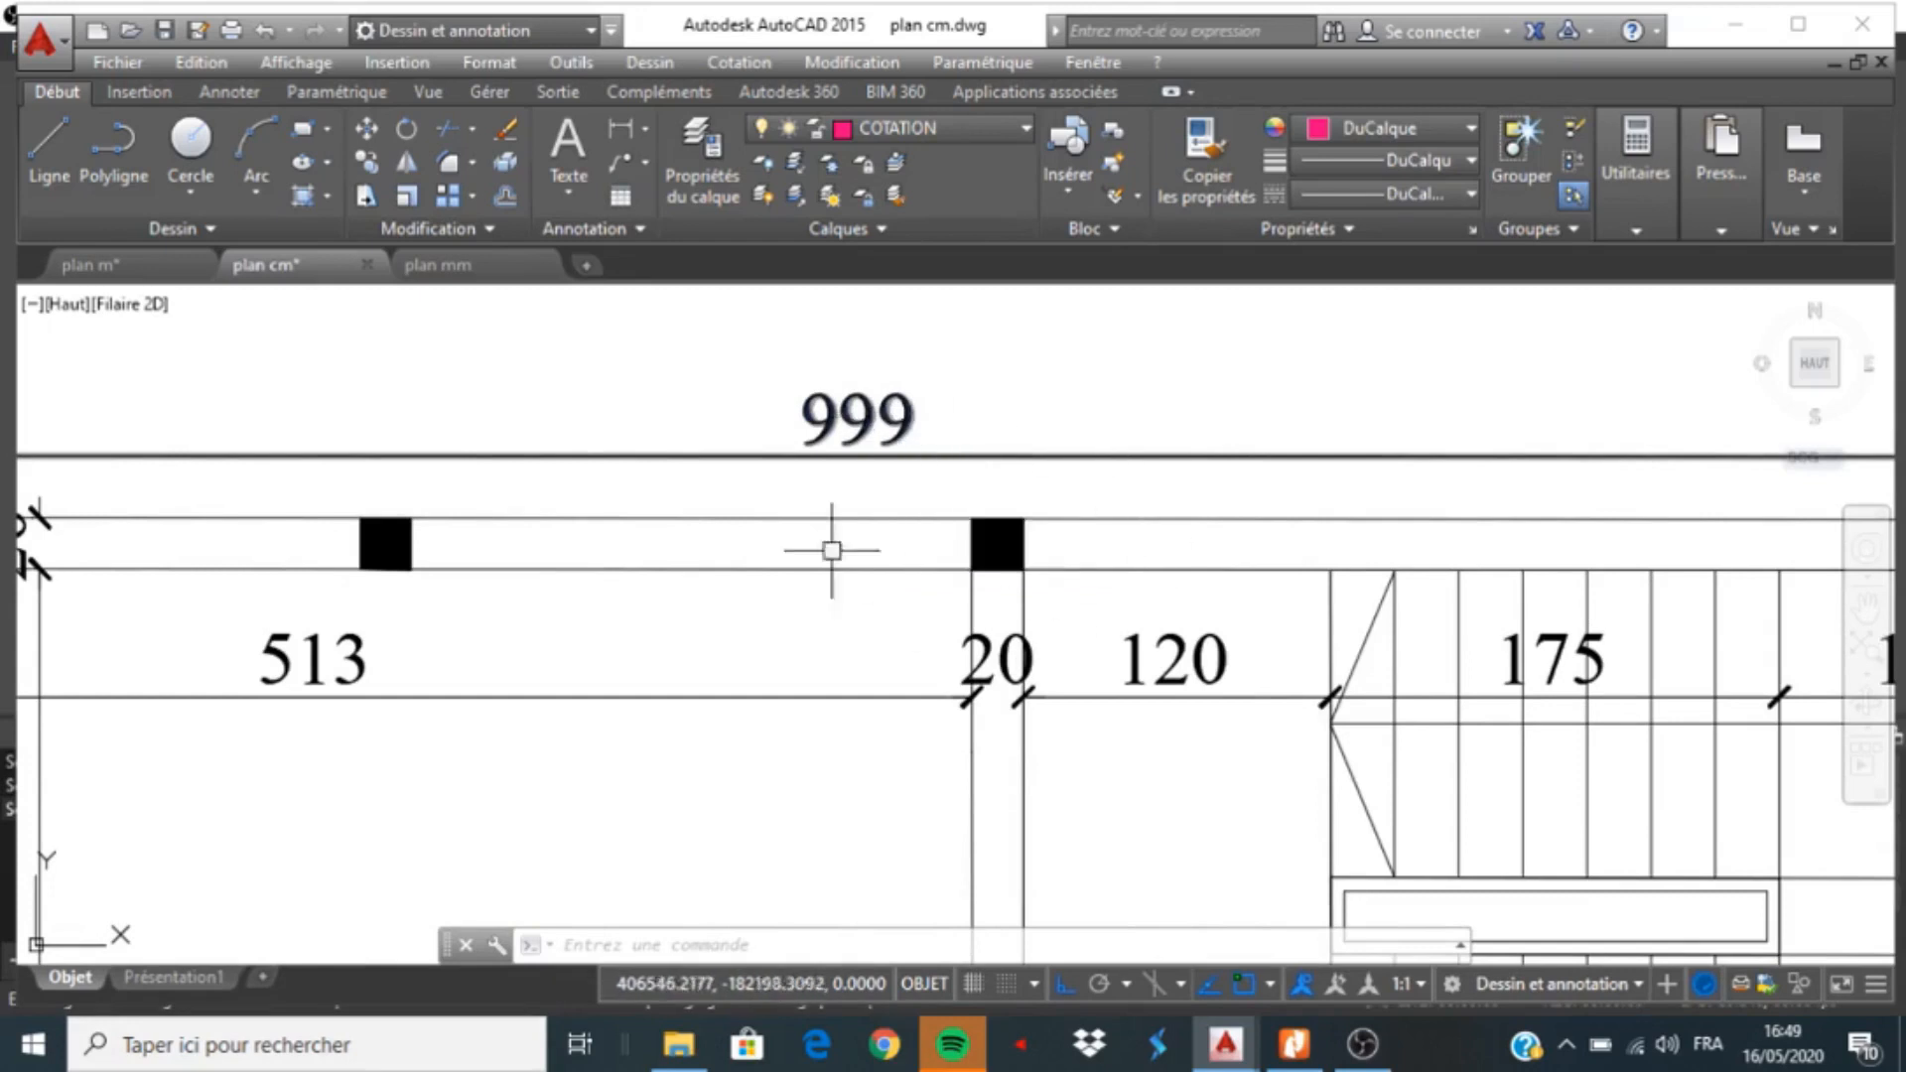
Examine the horizontal dimension of the rectangle in the plan mm drawing
{"action": "left_click", "coordinate": [469, 273]}
{"action": "scroll", "coordinate": [573, 377], "scroll_direction": "up", "scroll_amount": 8}
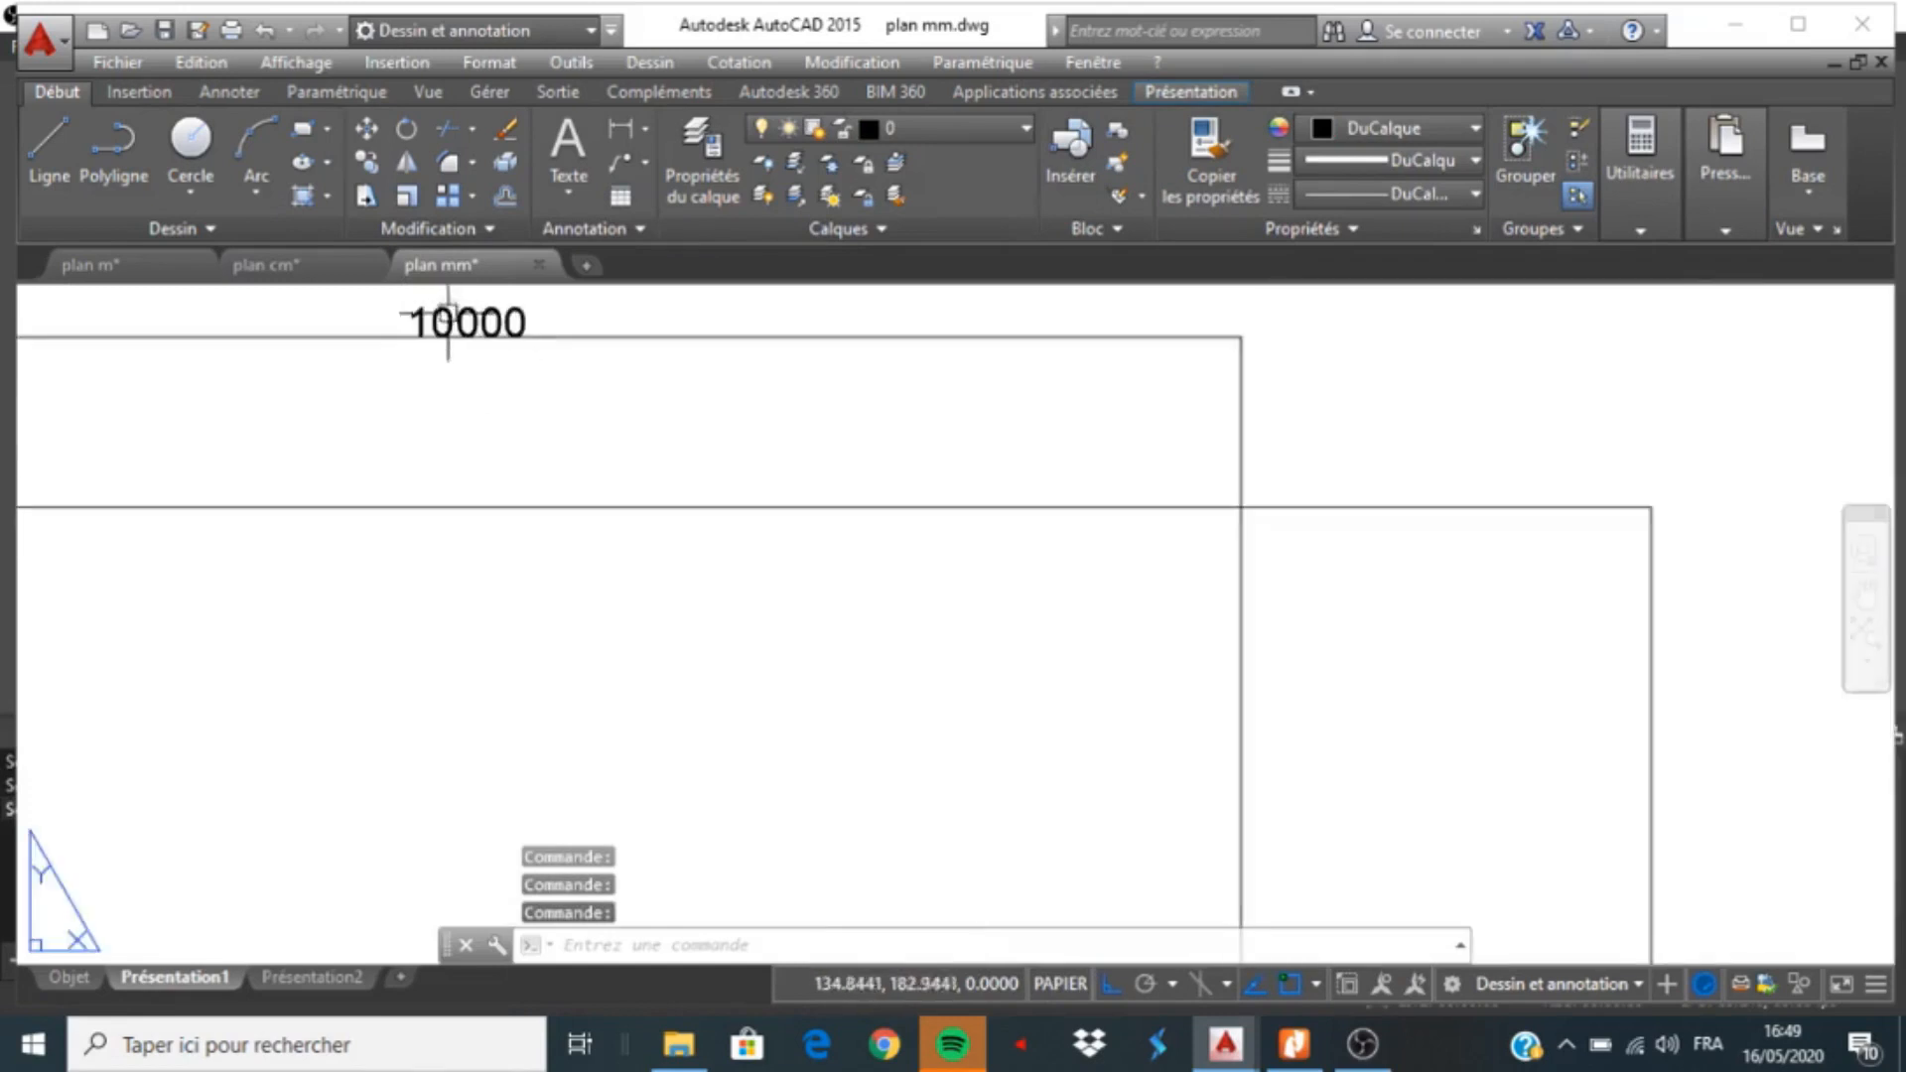
{"action": "scroll", "coordinate": [442, 427], "scroll_direction": "down", "scroll_amount": 5}
{"action": "scroll", "coordinate": [429, 408], "scroll_direction": "up", "scroll_amount": 5}
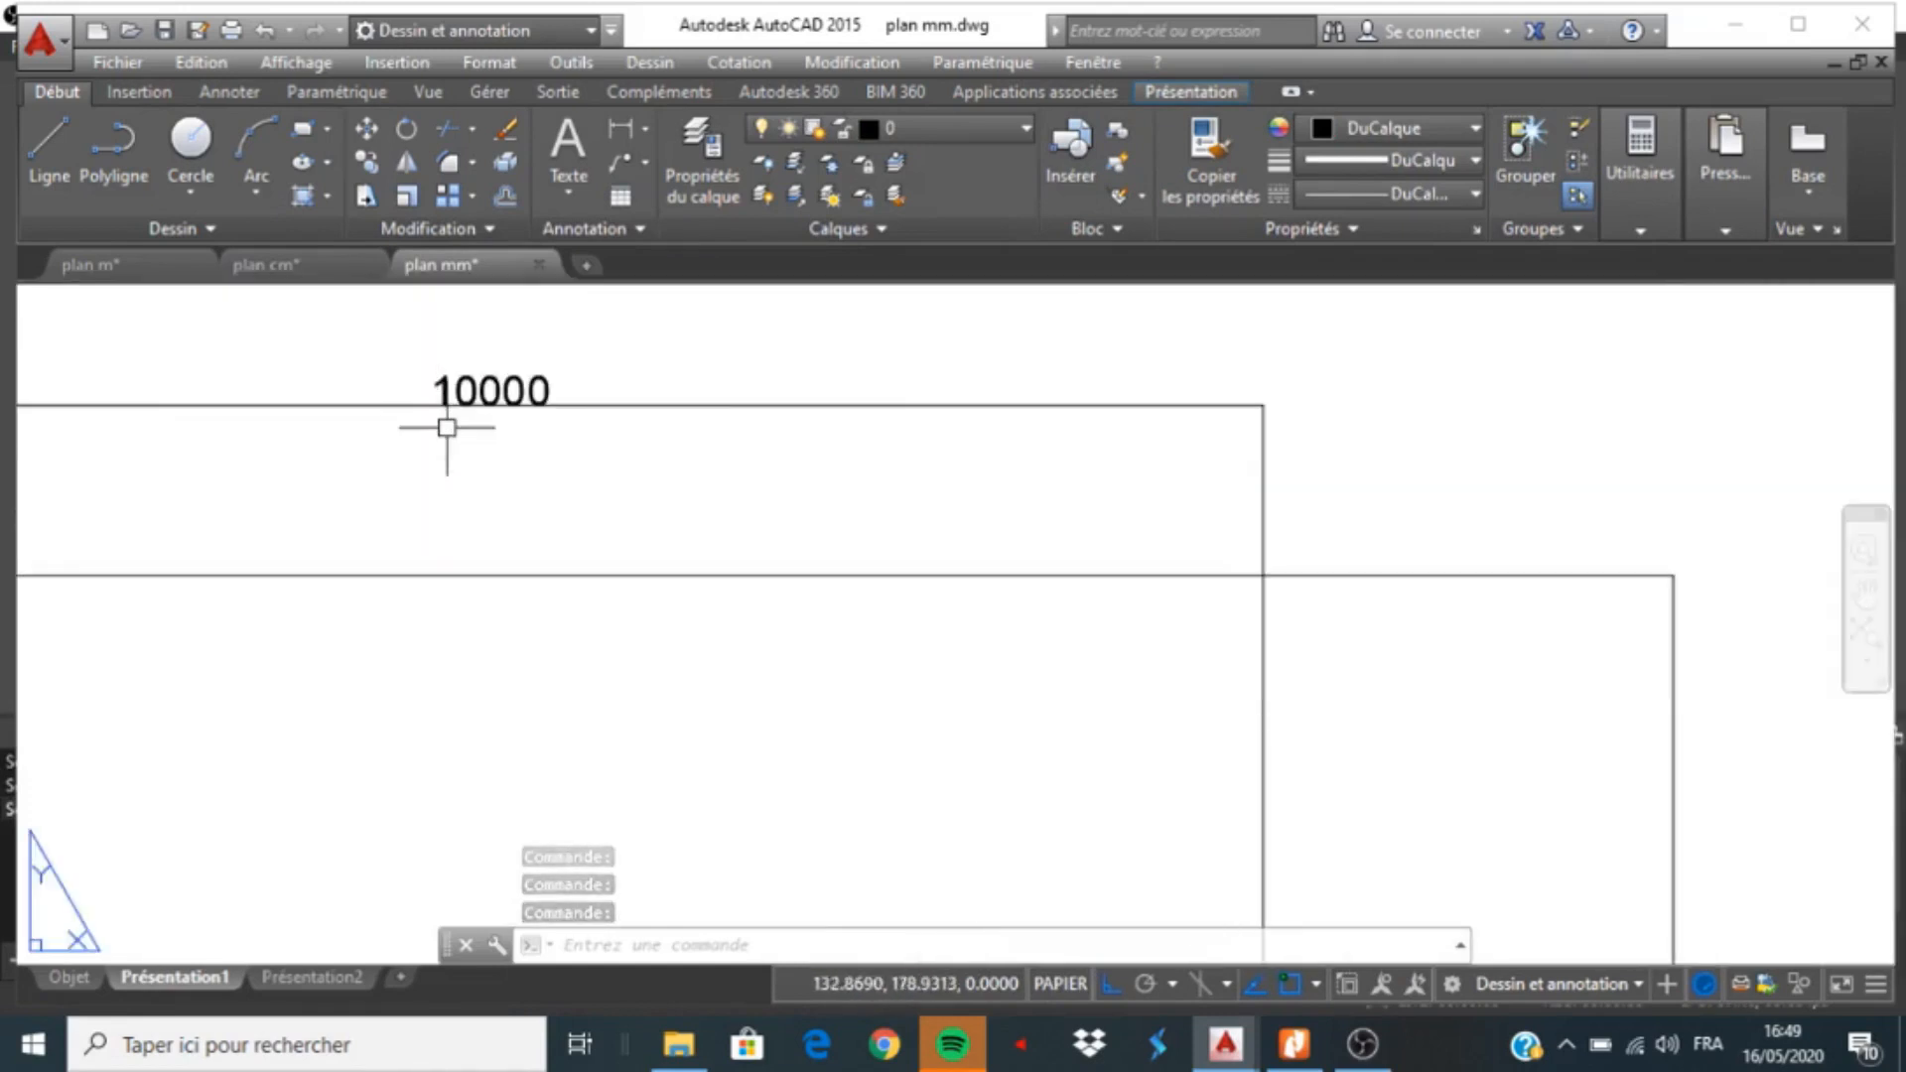
Delete the existing viewport from the Présentation1 layout of the plan m drawing
{"action": "left_click", "coordinate": [73, 270]}
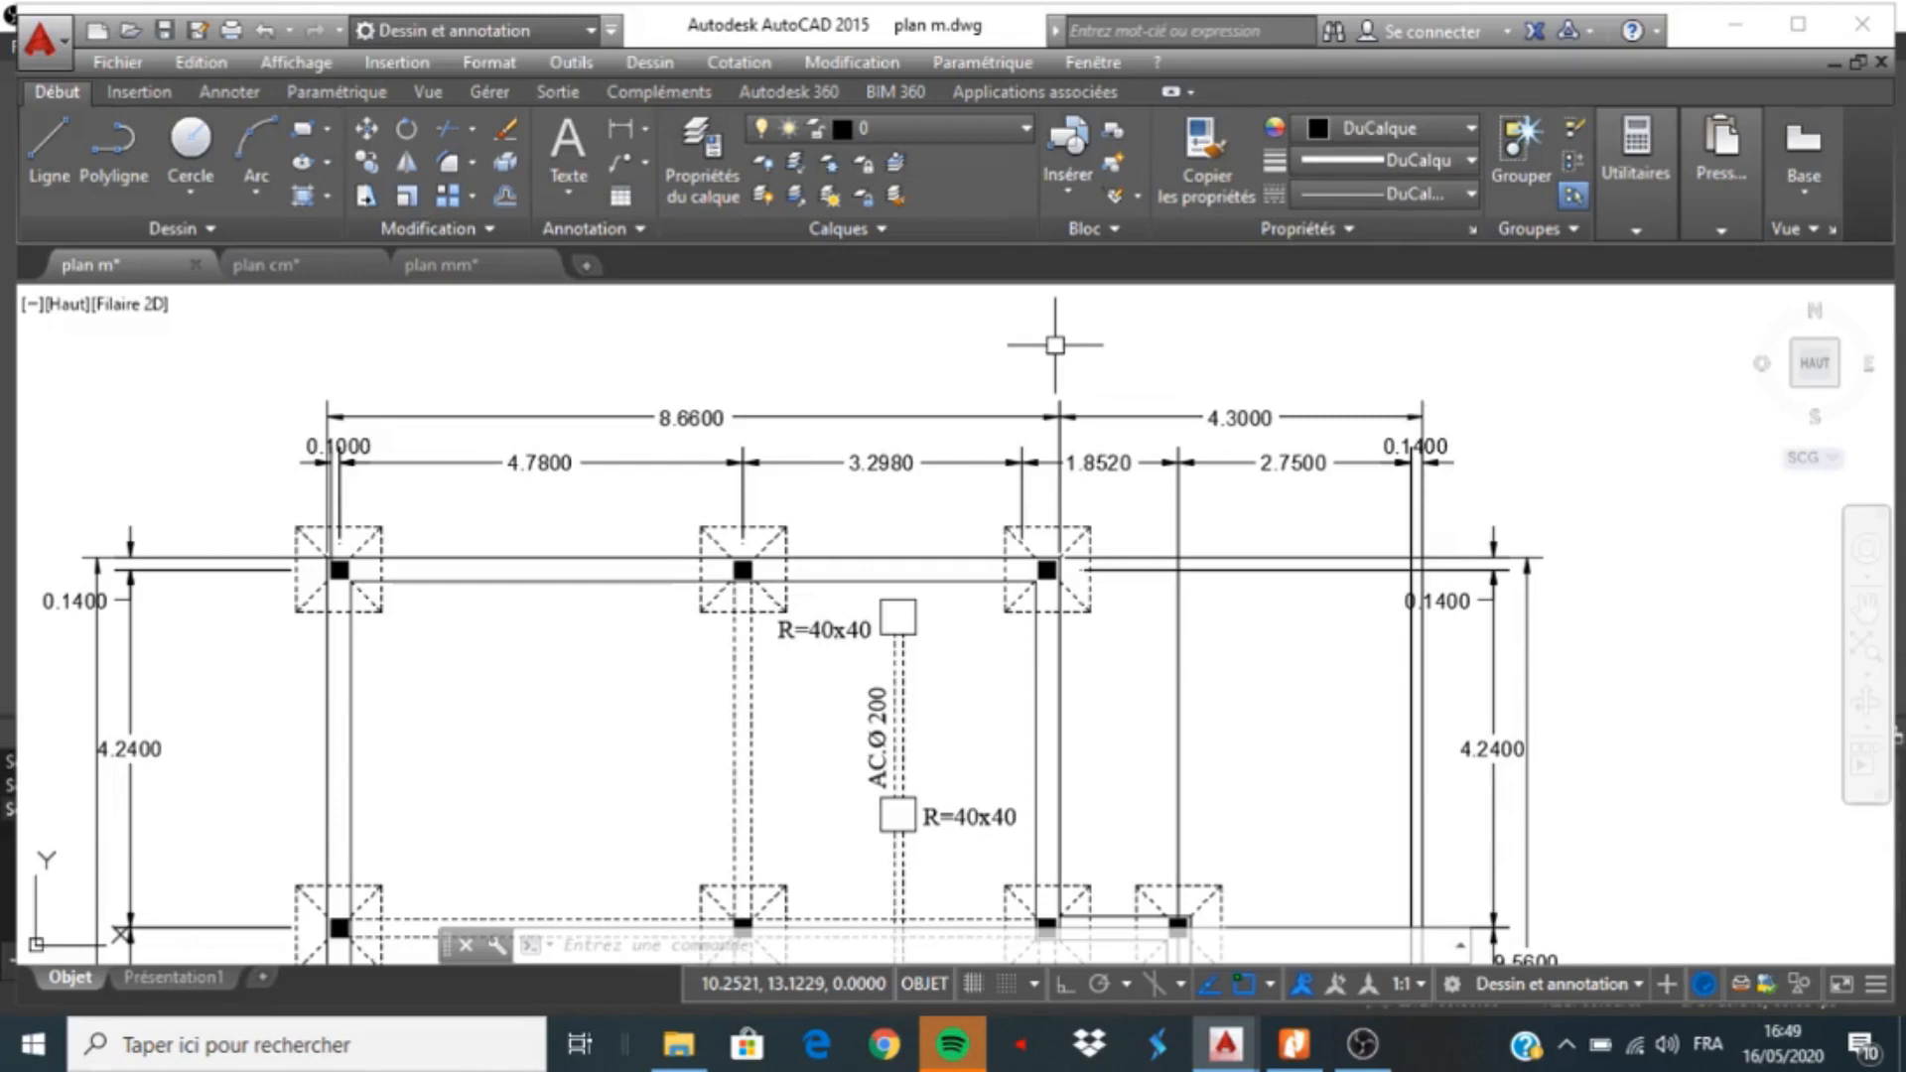
{"action": "scroll", "coordinate": [736, 396], "scroll_direction": "down", "scroll_amount": 5}
{"action": "scroll", "coordinate": [659, 332], "scroll_direction": "up", "scroll_amount": 2}
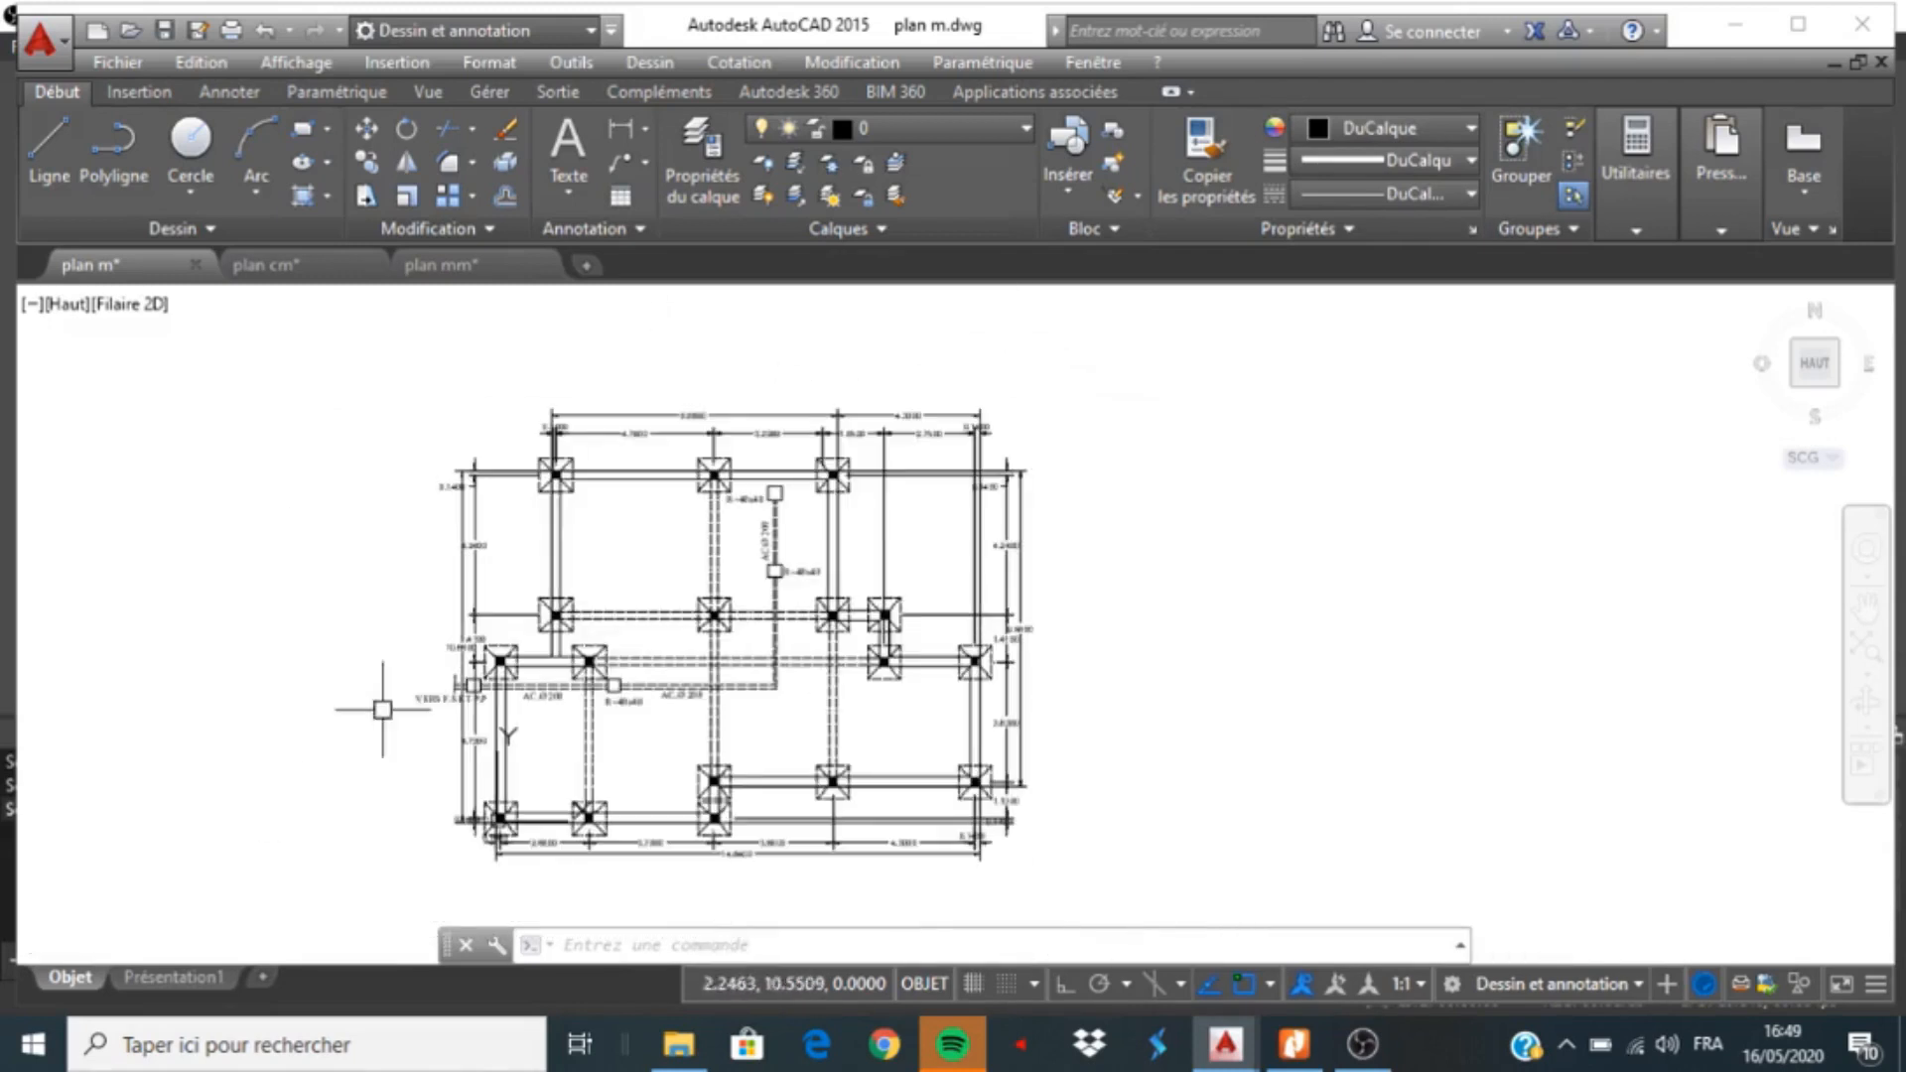
{"action": "scroll", "coordinate": [531, 496], "scroll_direction": "up", "scroll_amount": 2}
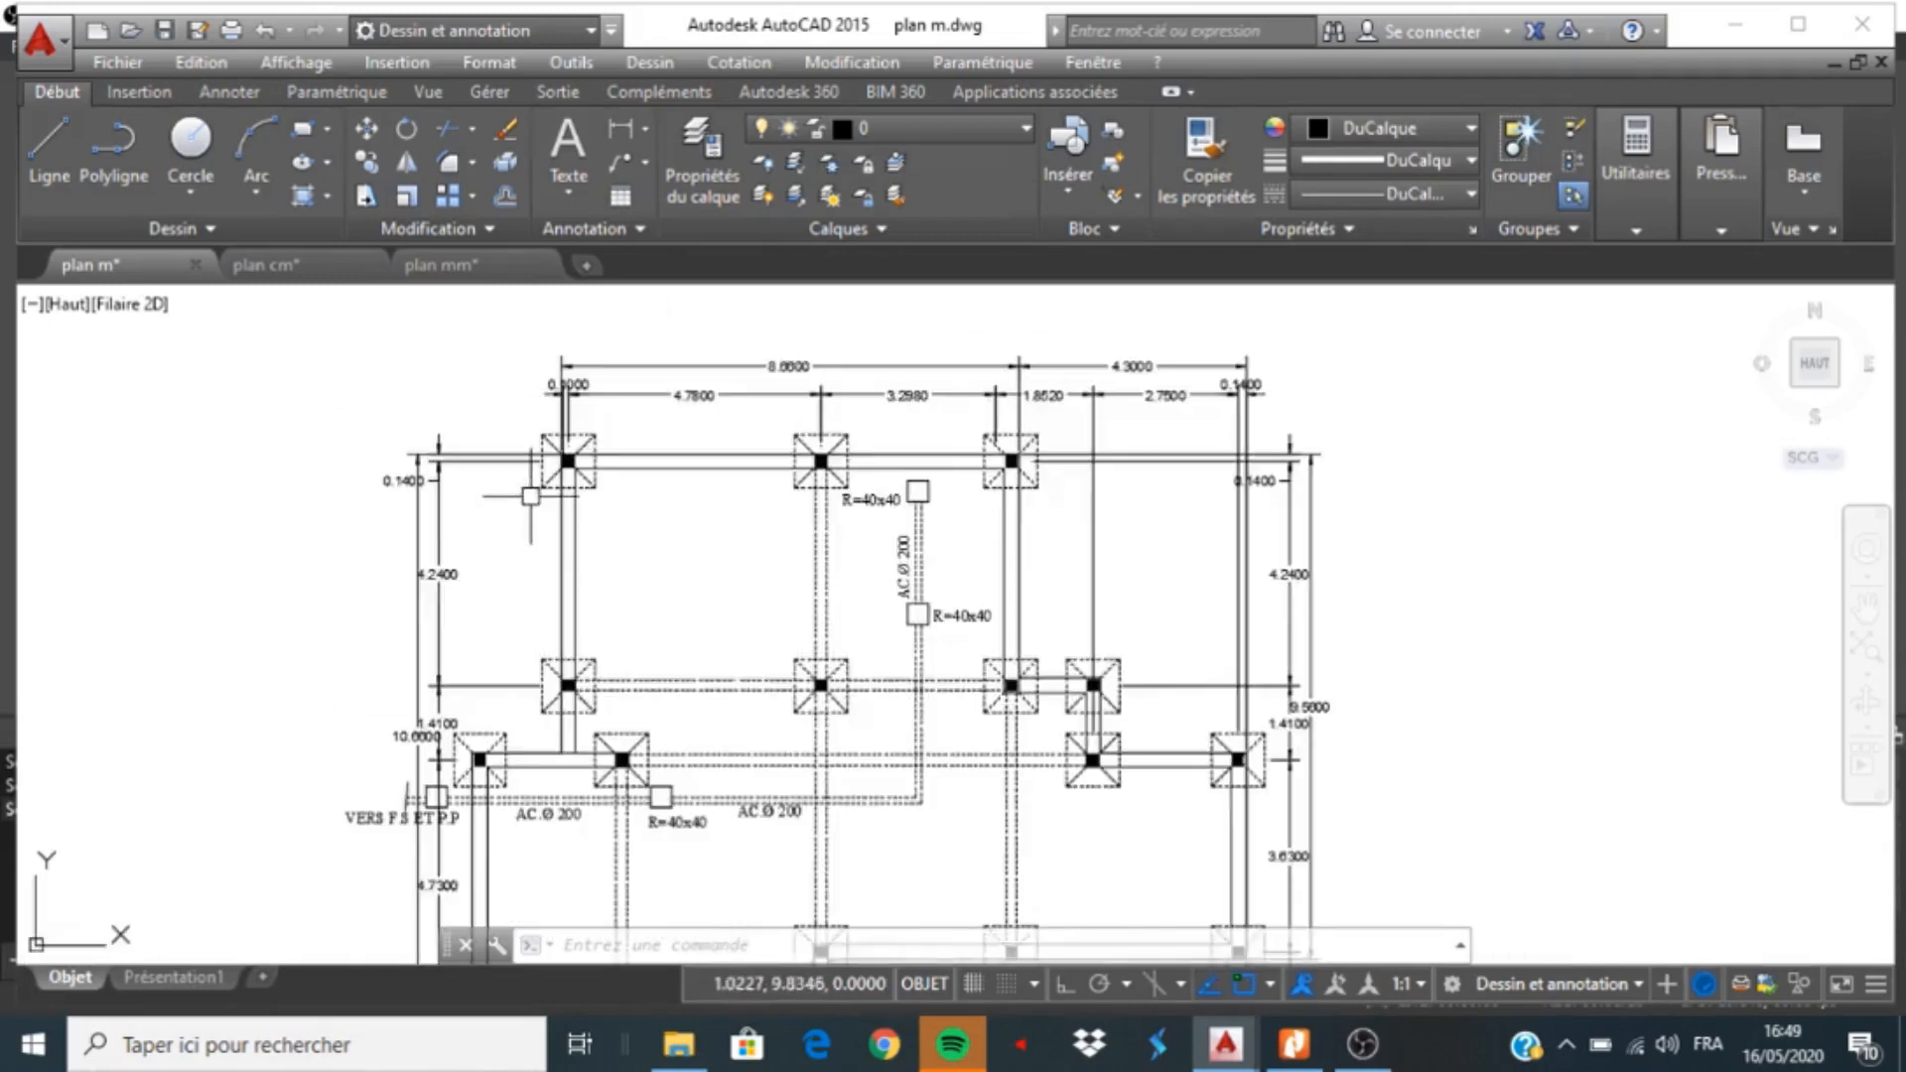
{"action": "scroll", "coordinate": [530, 496], "scroll_direction": "down", "scroll_amount": 2}
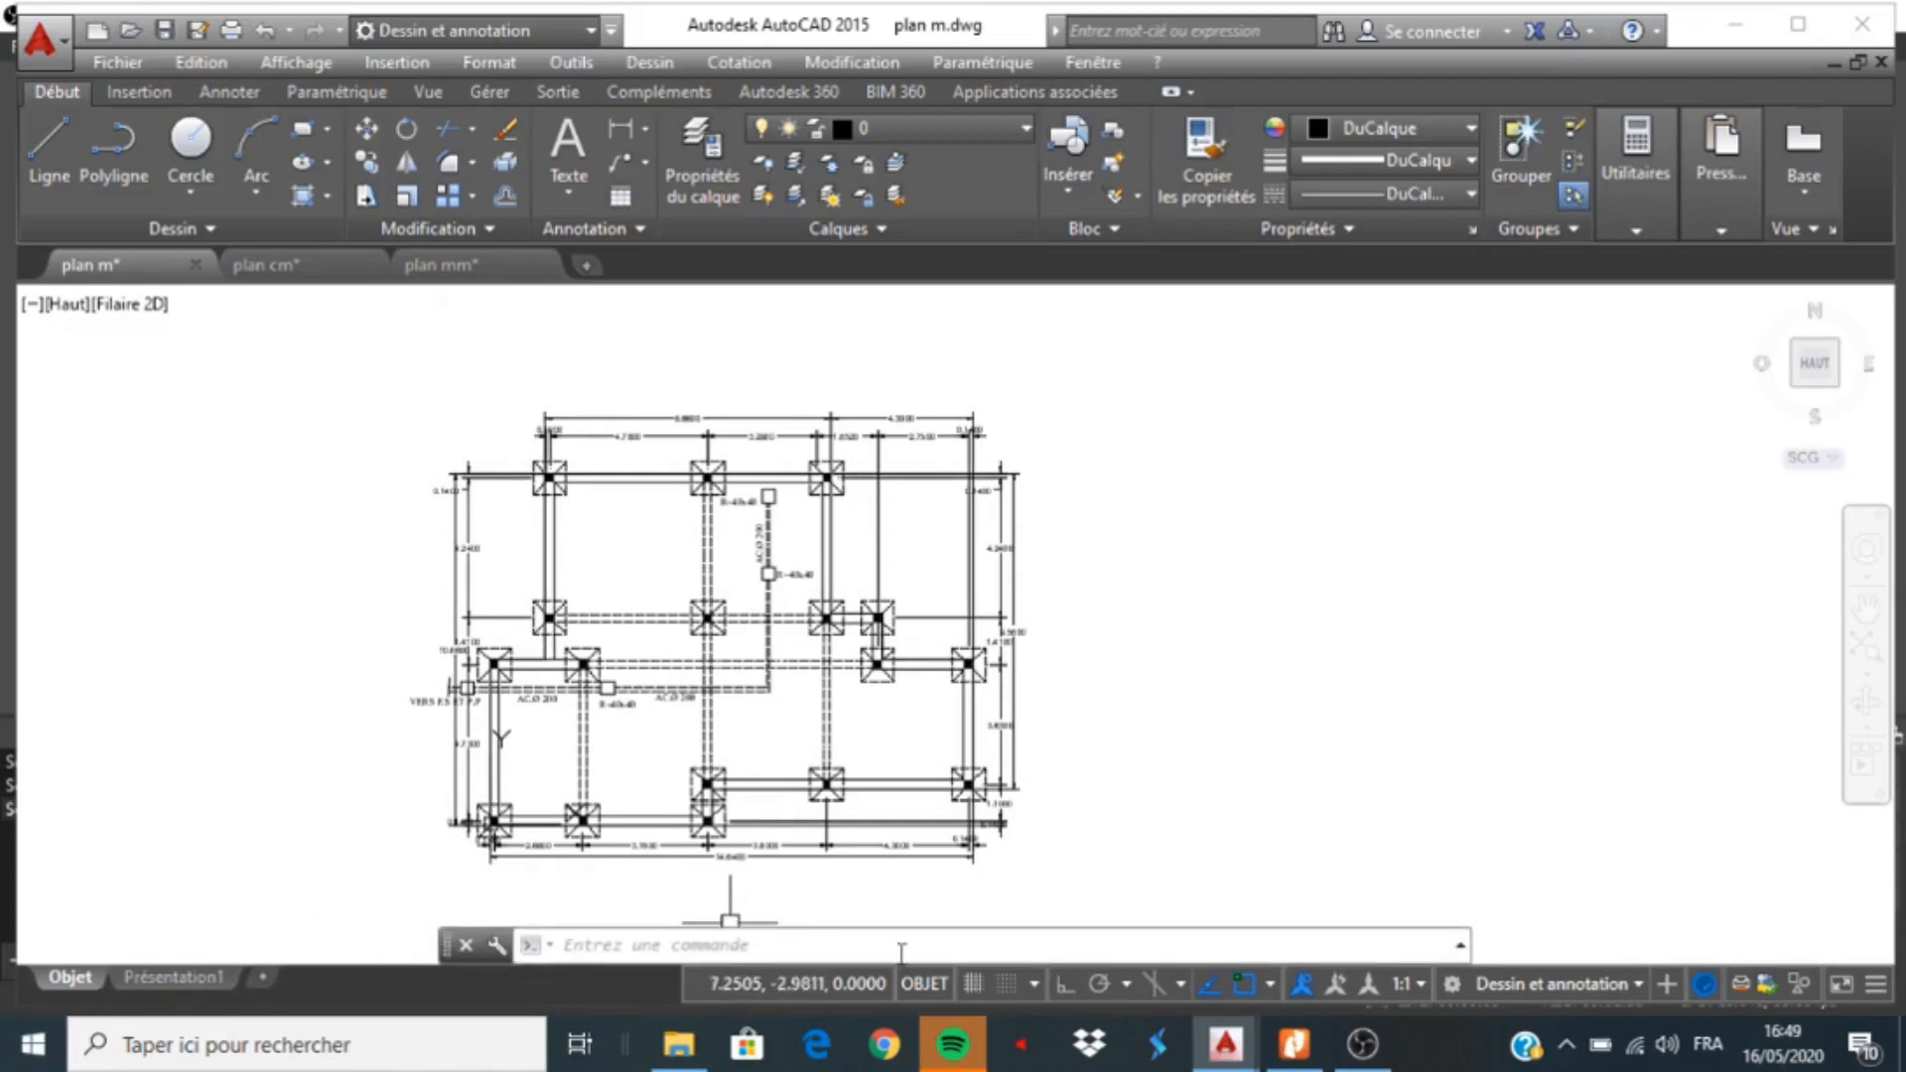
{"action": "left_click", "coordinate": [194, 985]}
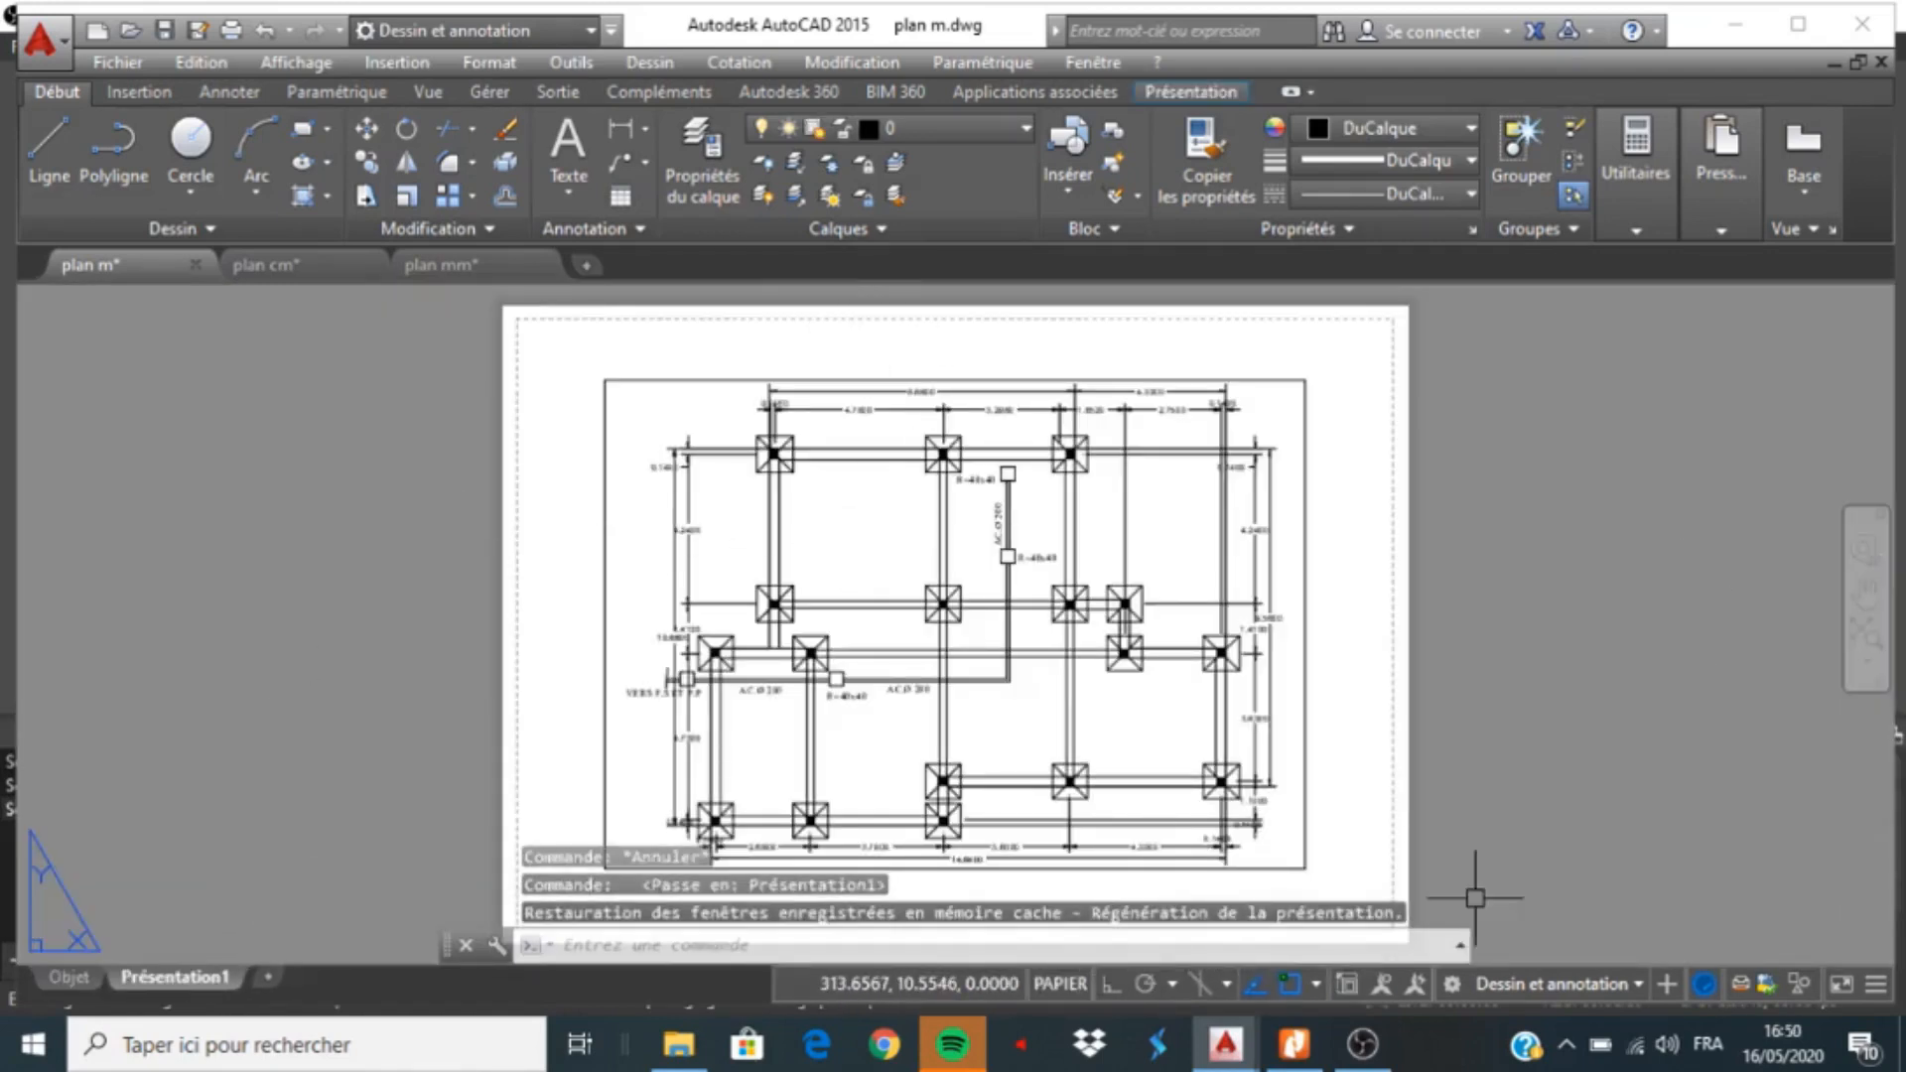
{"action": "scroll", "coordinate": [706, 329], "scroll_direction": "down", "scroll_amount": 2}
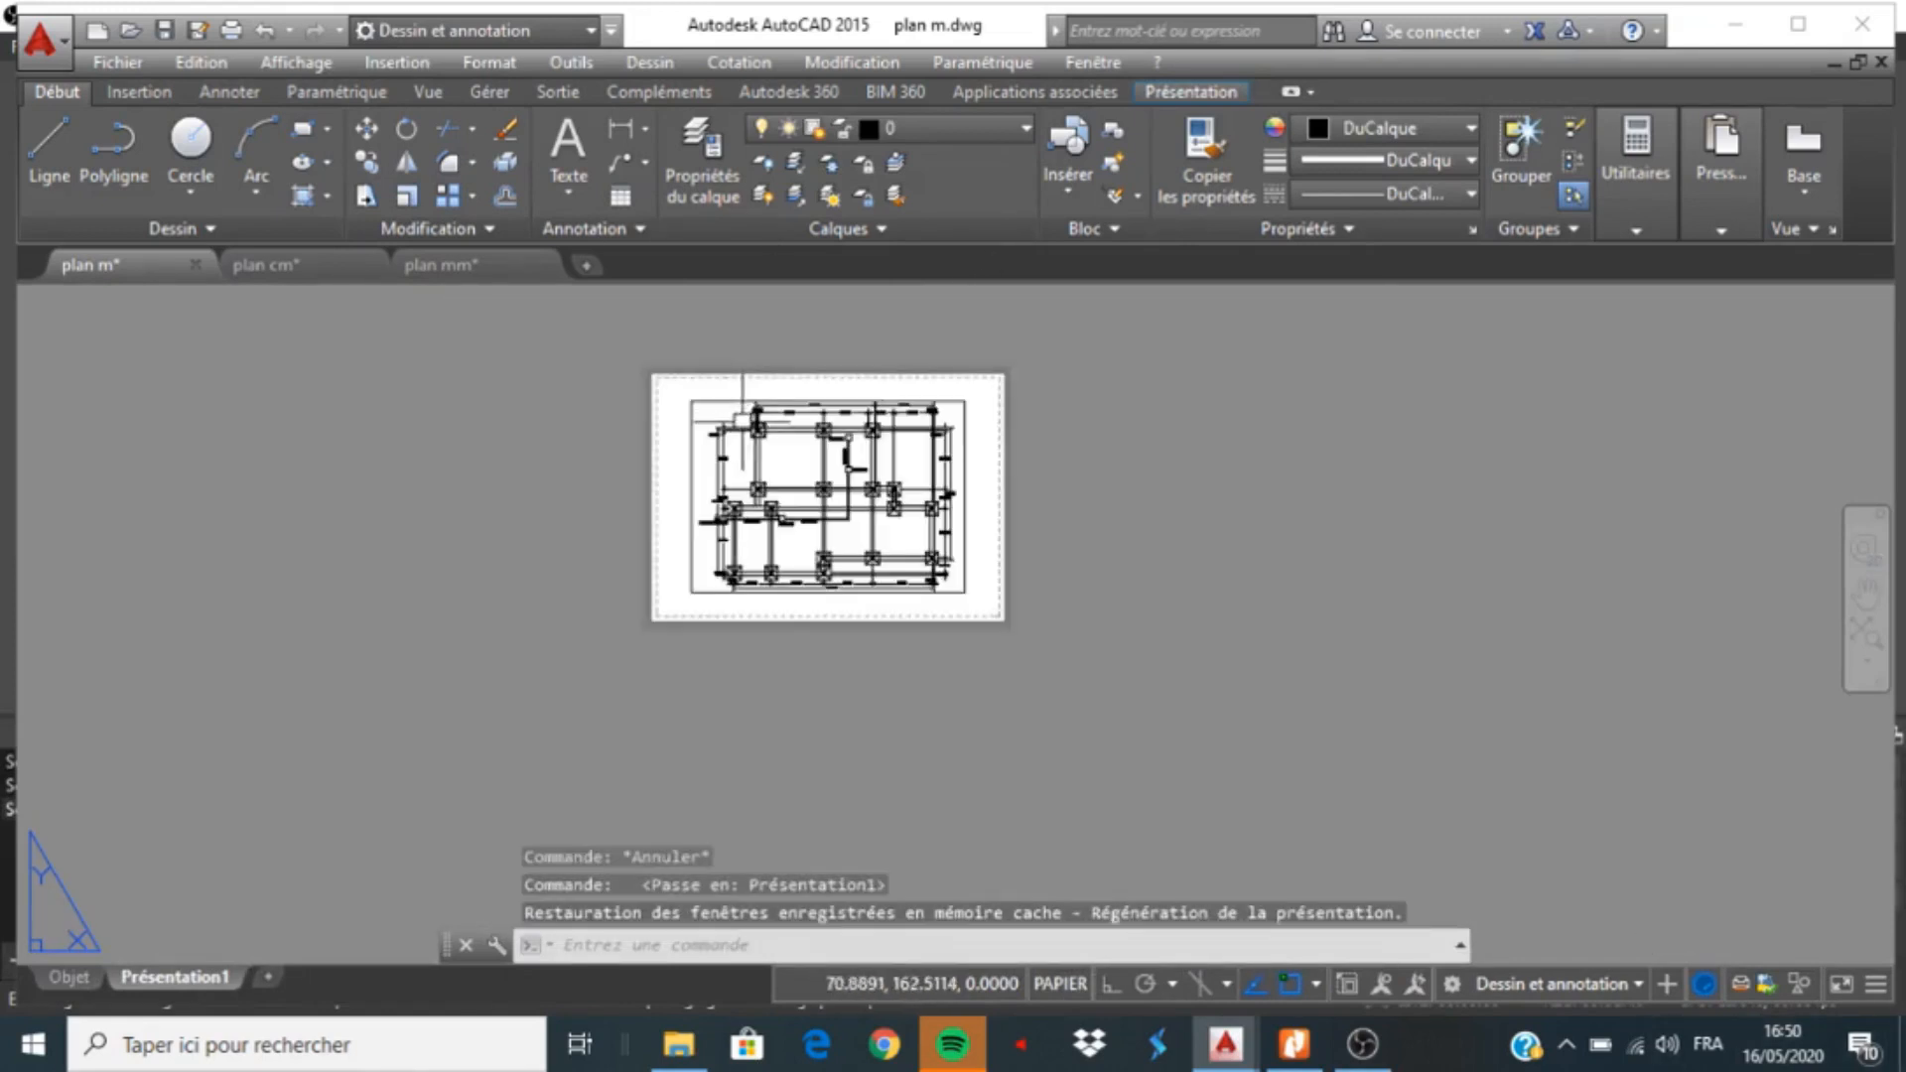
{"action": "scroll", "coordinate": [706, 329], "scroll_direction": "up", "scroll_amount": 1}
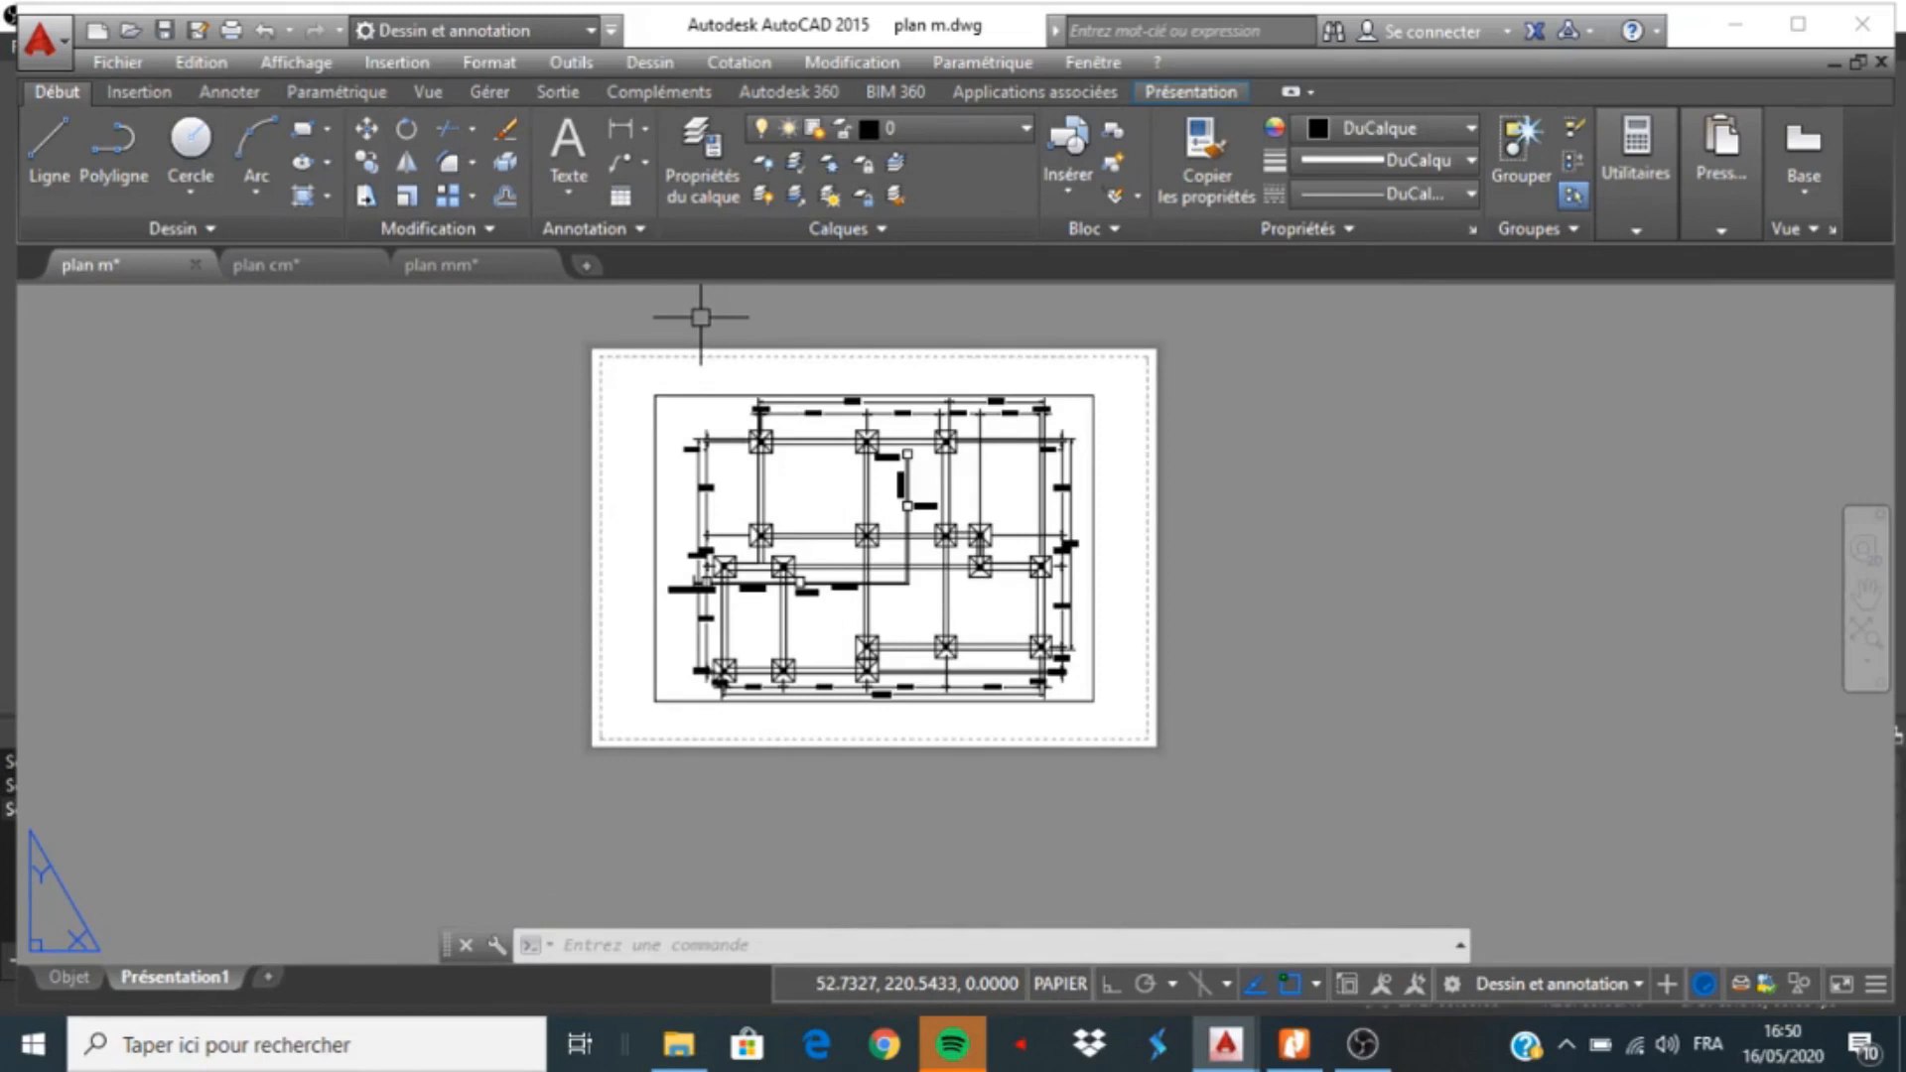
{"action": "scroll", "coordinate": [806, 424], "scroll_direction": "up", "scroll_amount": 3}
{"action": "left_click", "coordinate": [537, 345]}
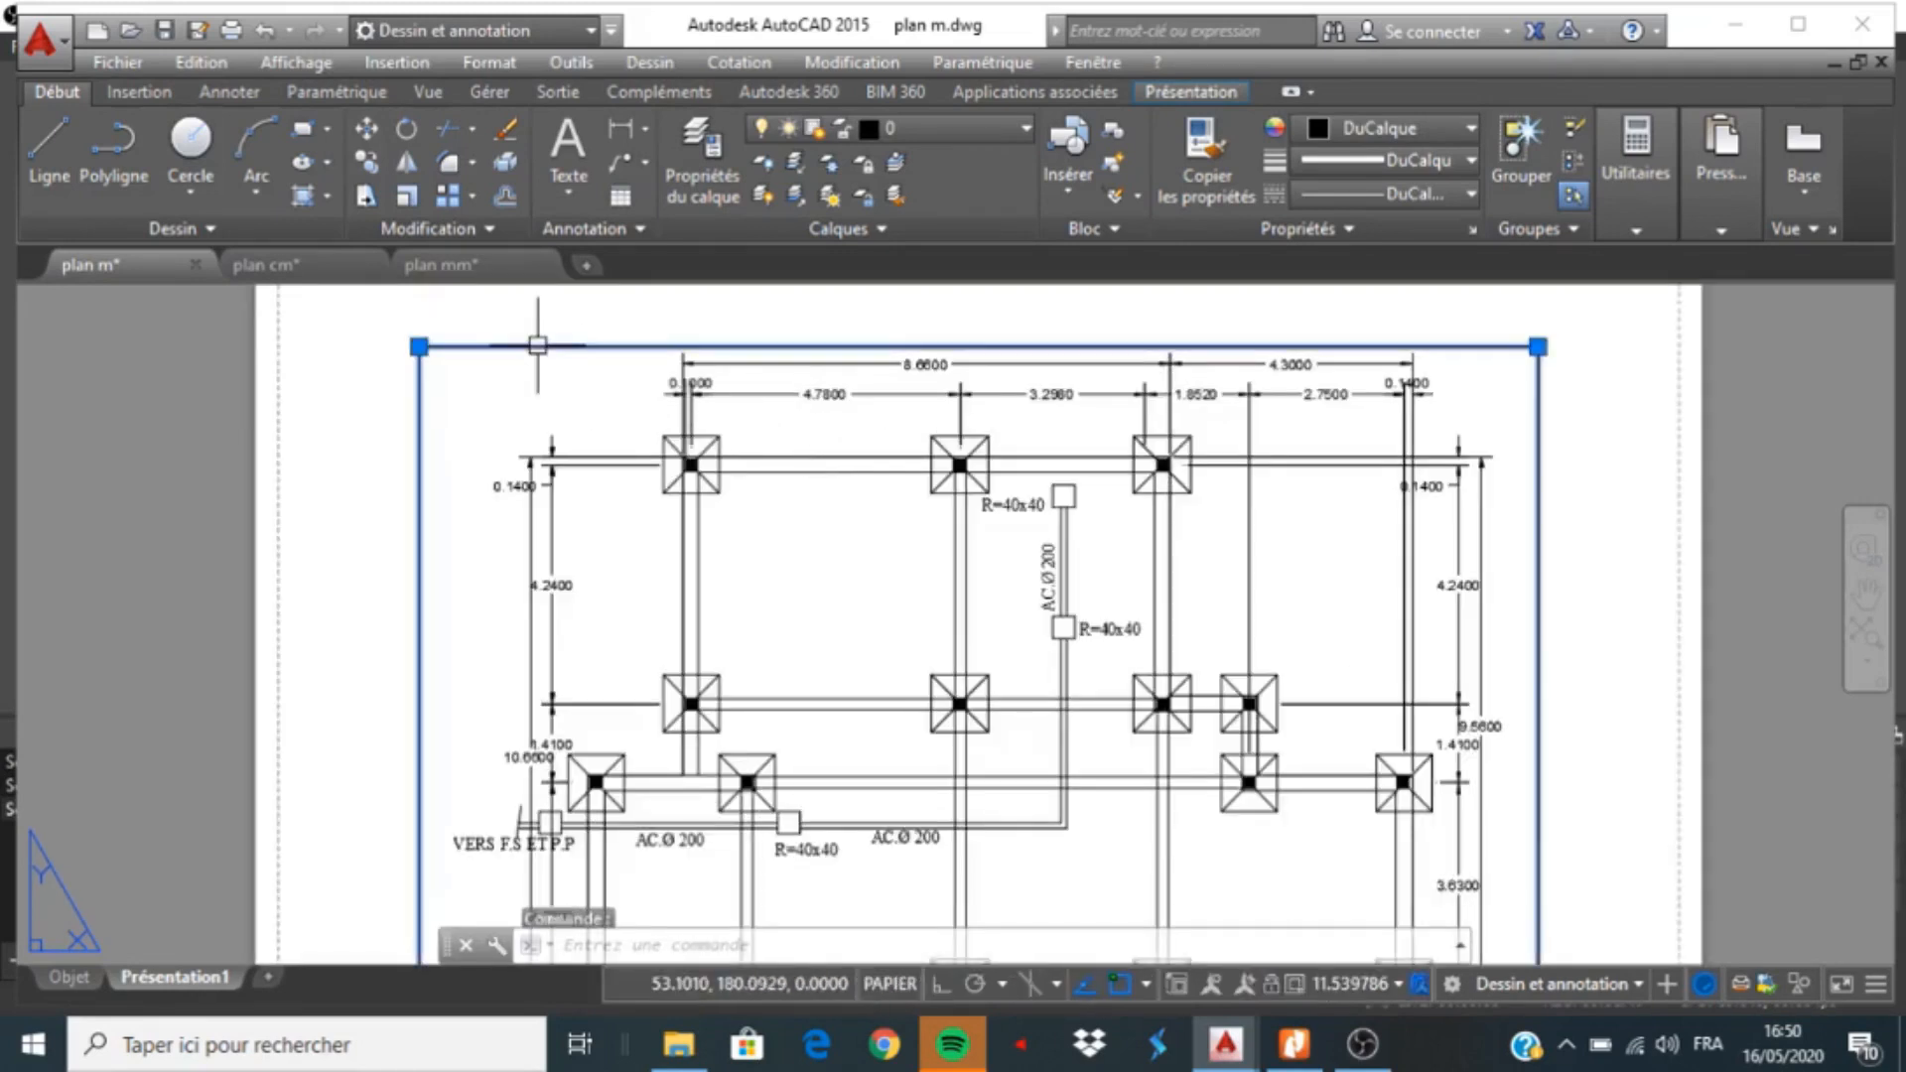
{"action": "scroll", "coordinate": [563, 428], "scroll_direction": "down", "scroll_amount": 4}
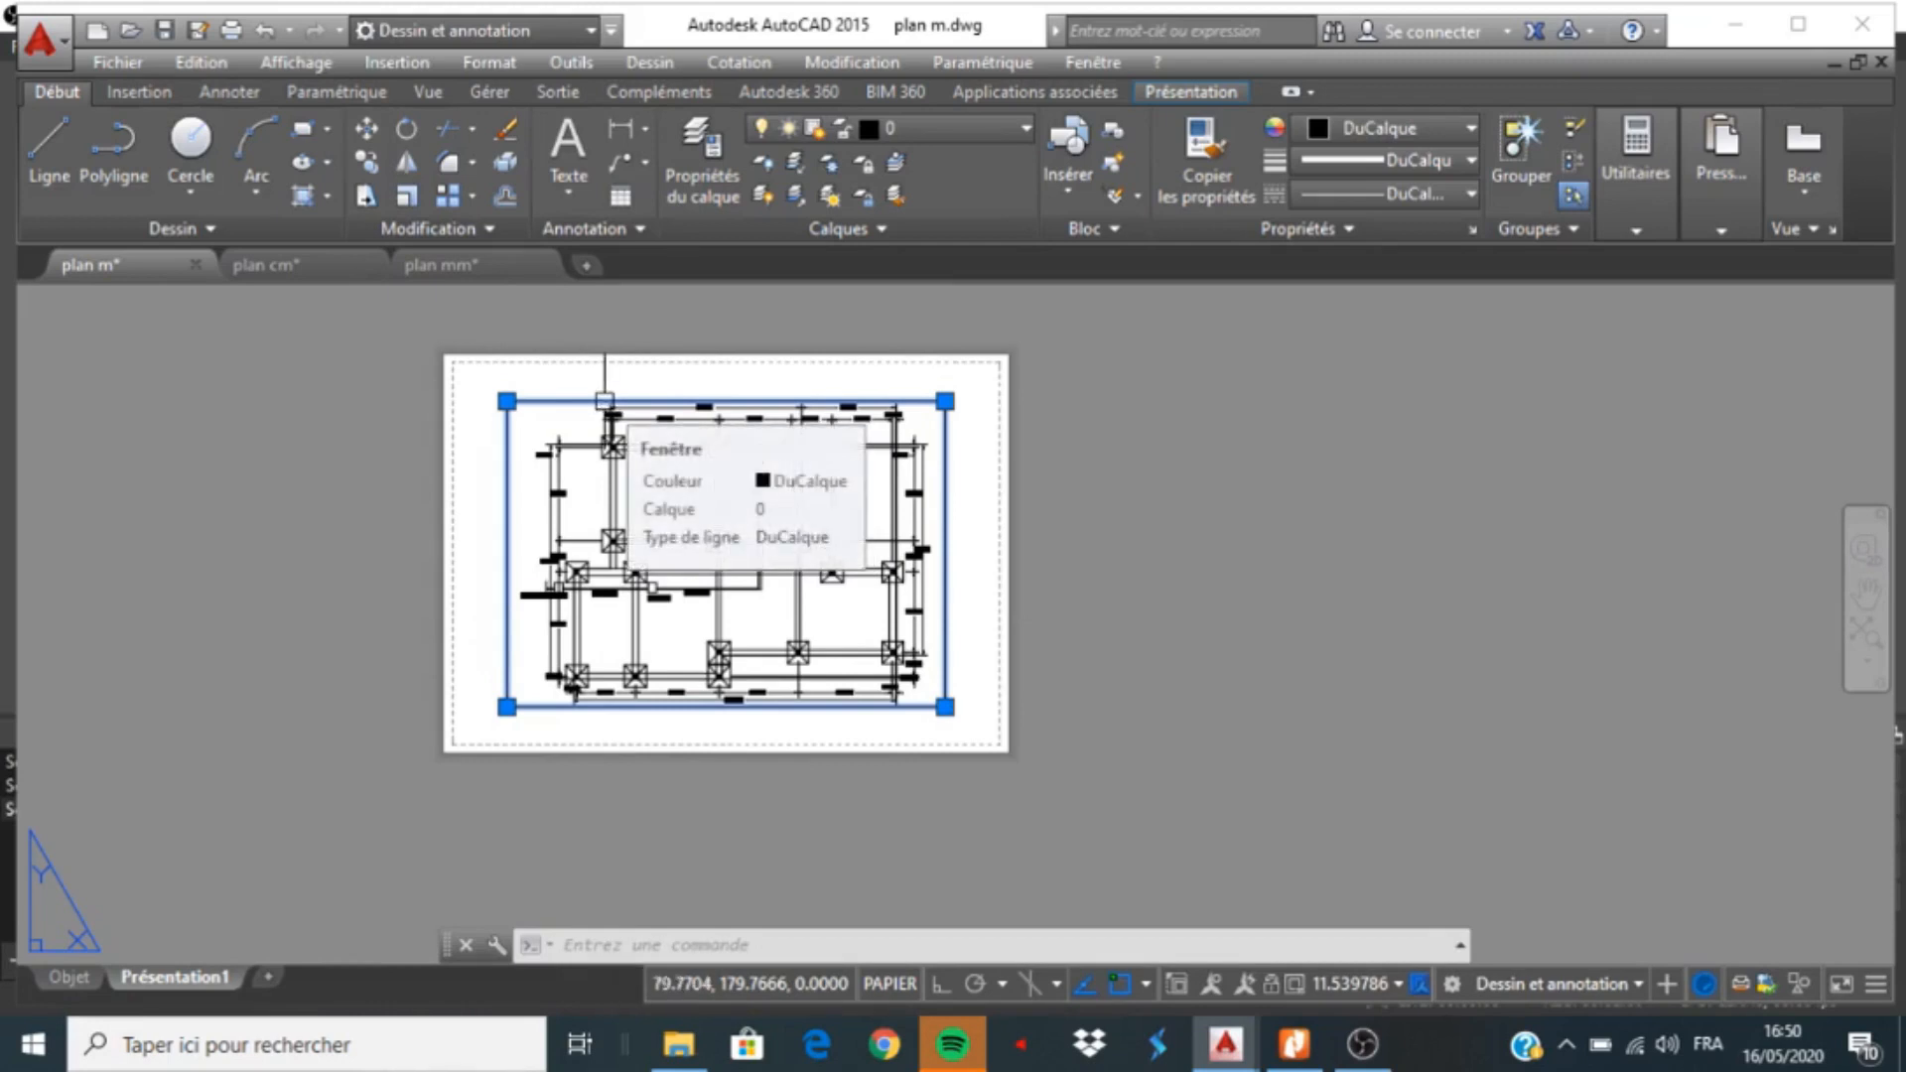
{"action": "key", "text": "Delete"}
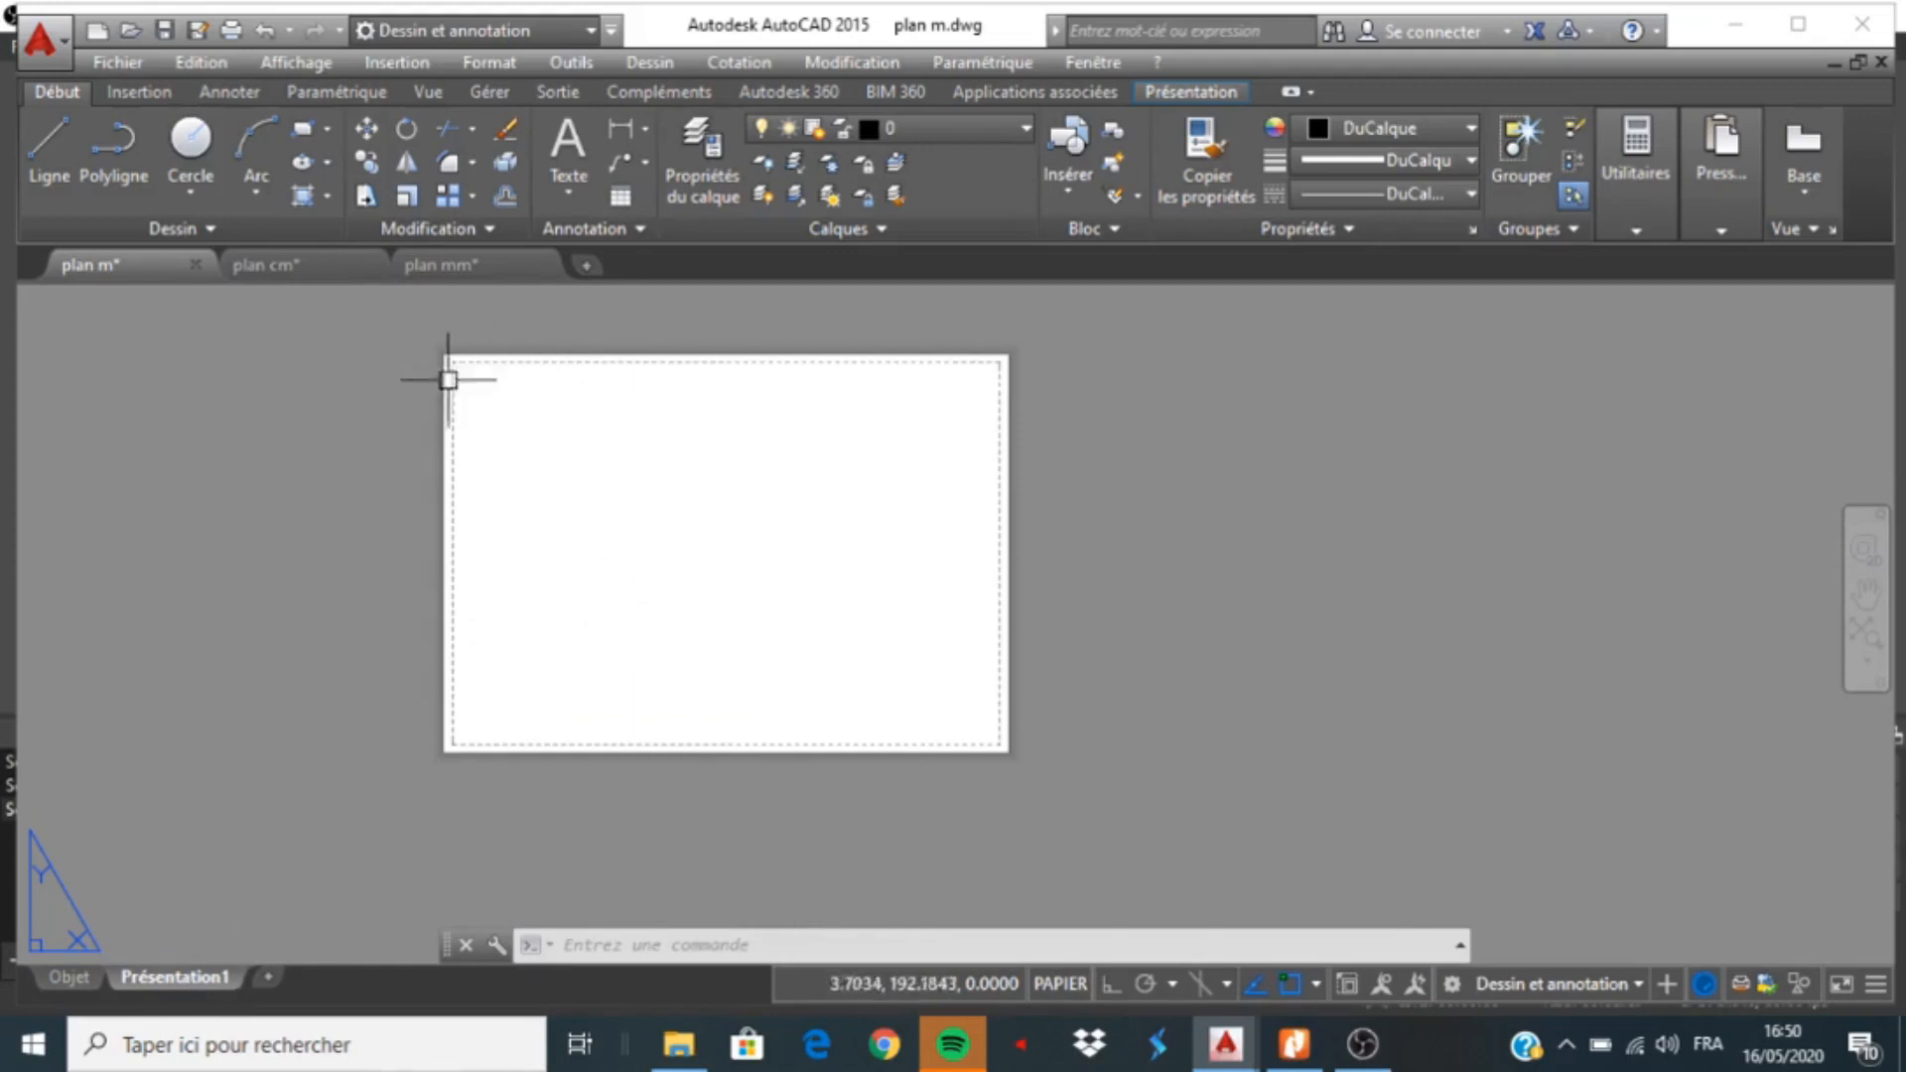
Rename the Présentation1 layout as "A4 E100"
{"action": "right_click", "coordinate": [190, 981]}
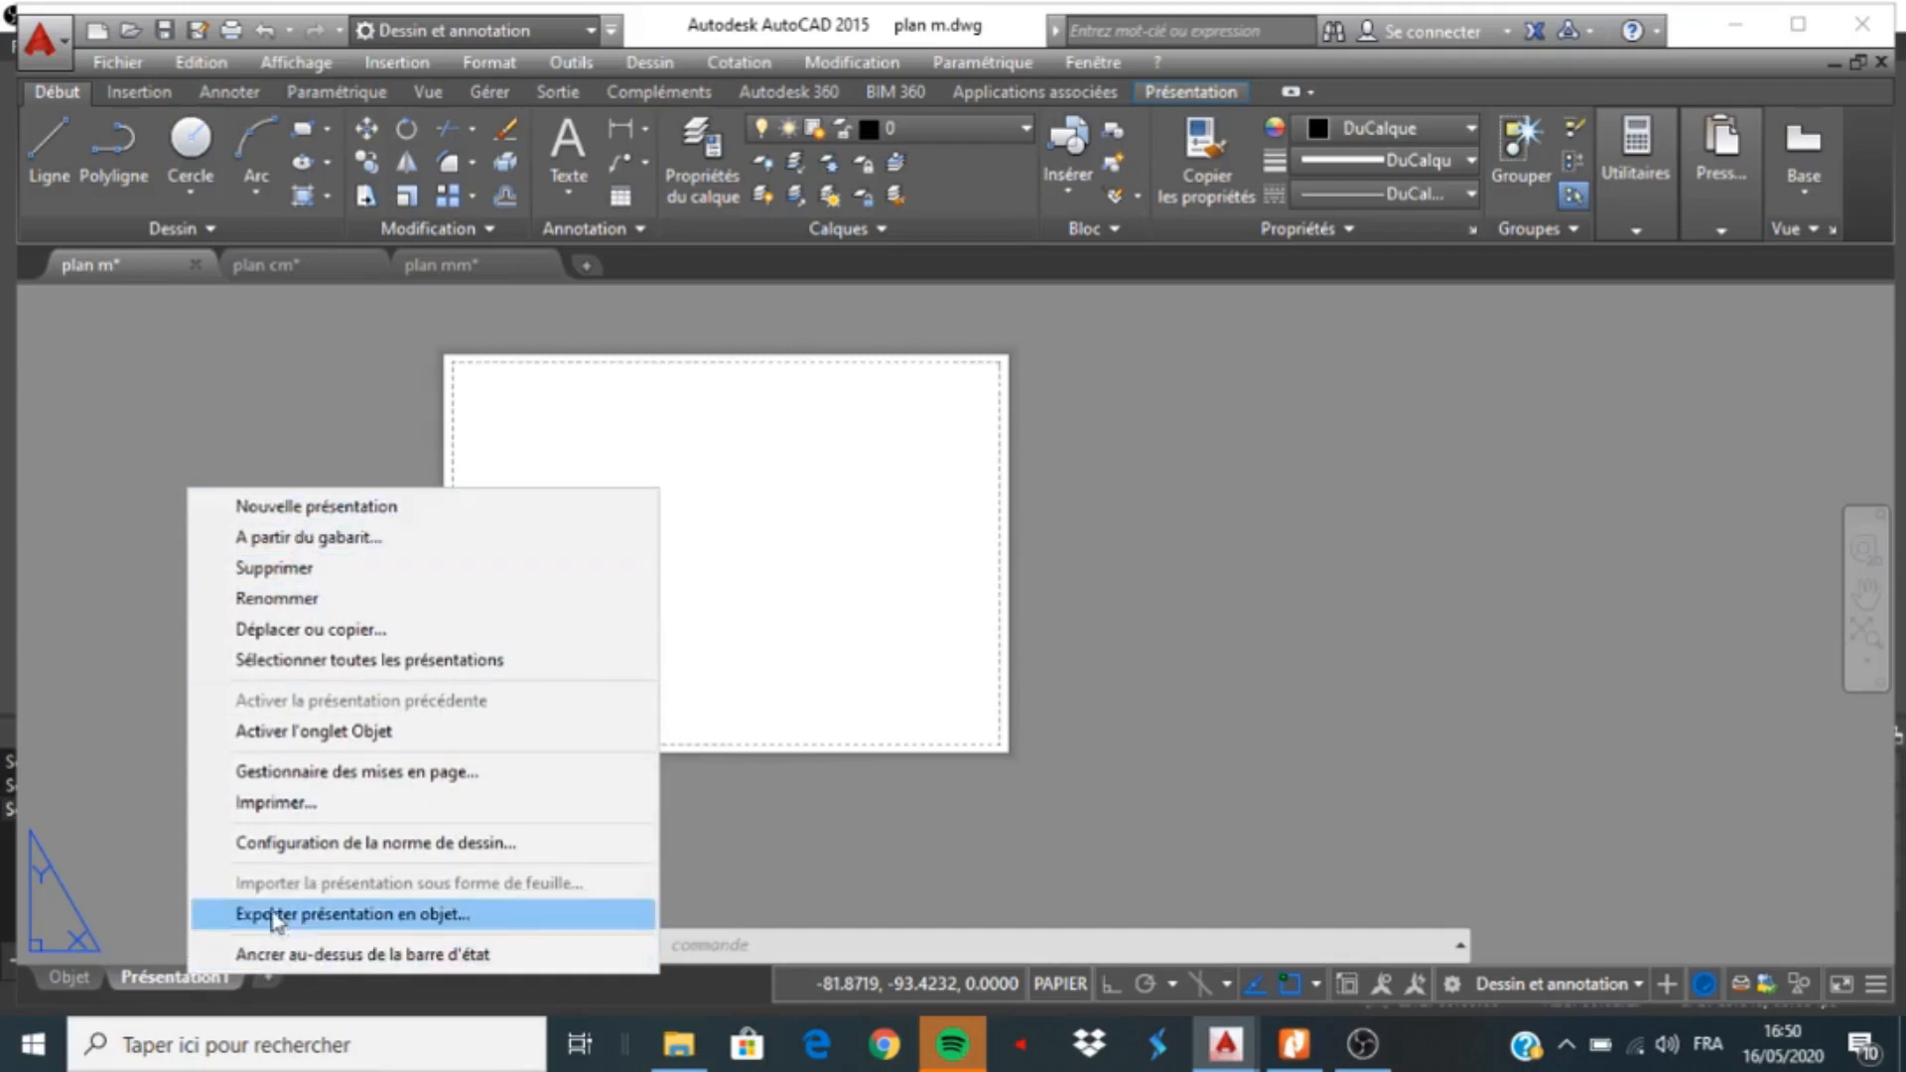
{"action": "left_click", "coordinate": [258, 599]}
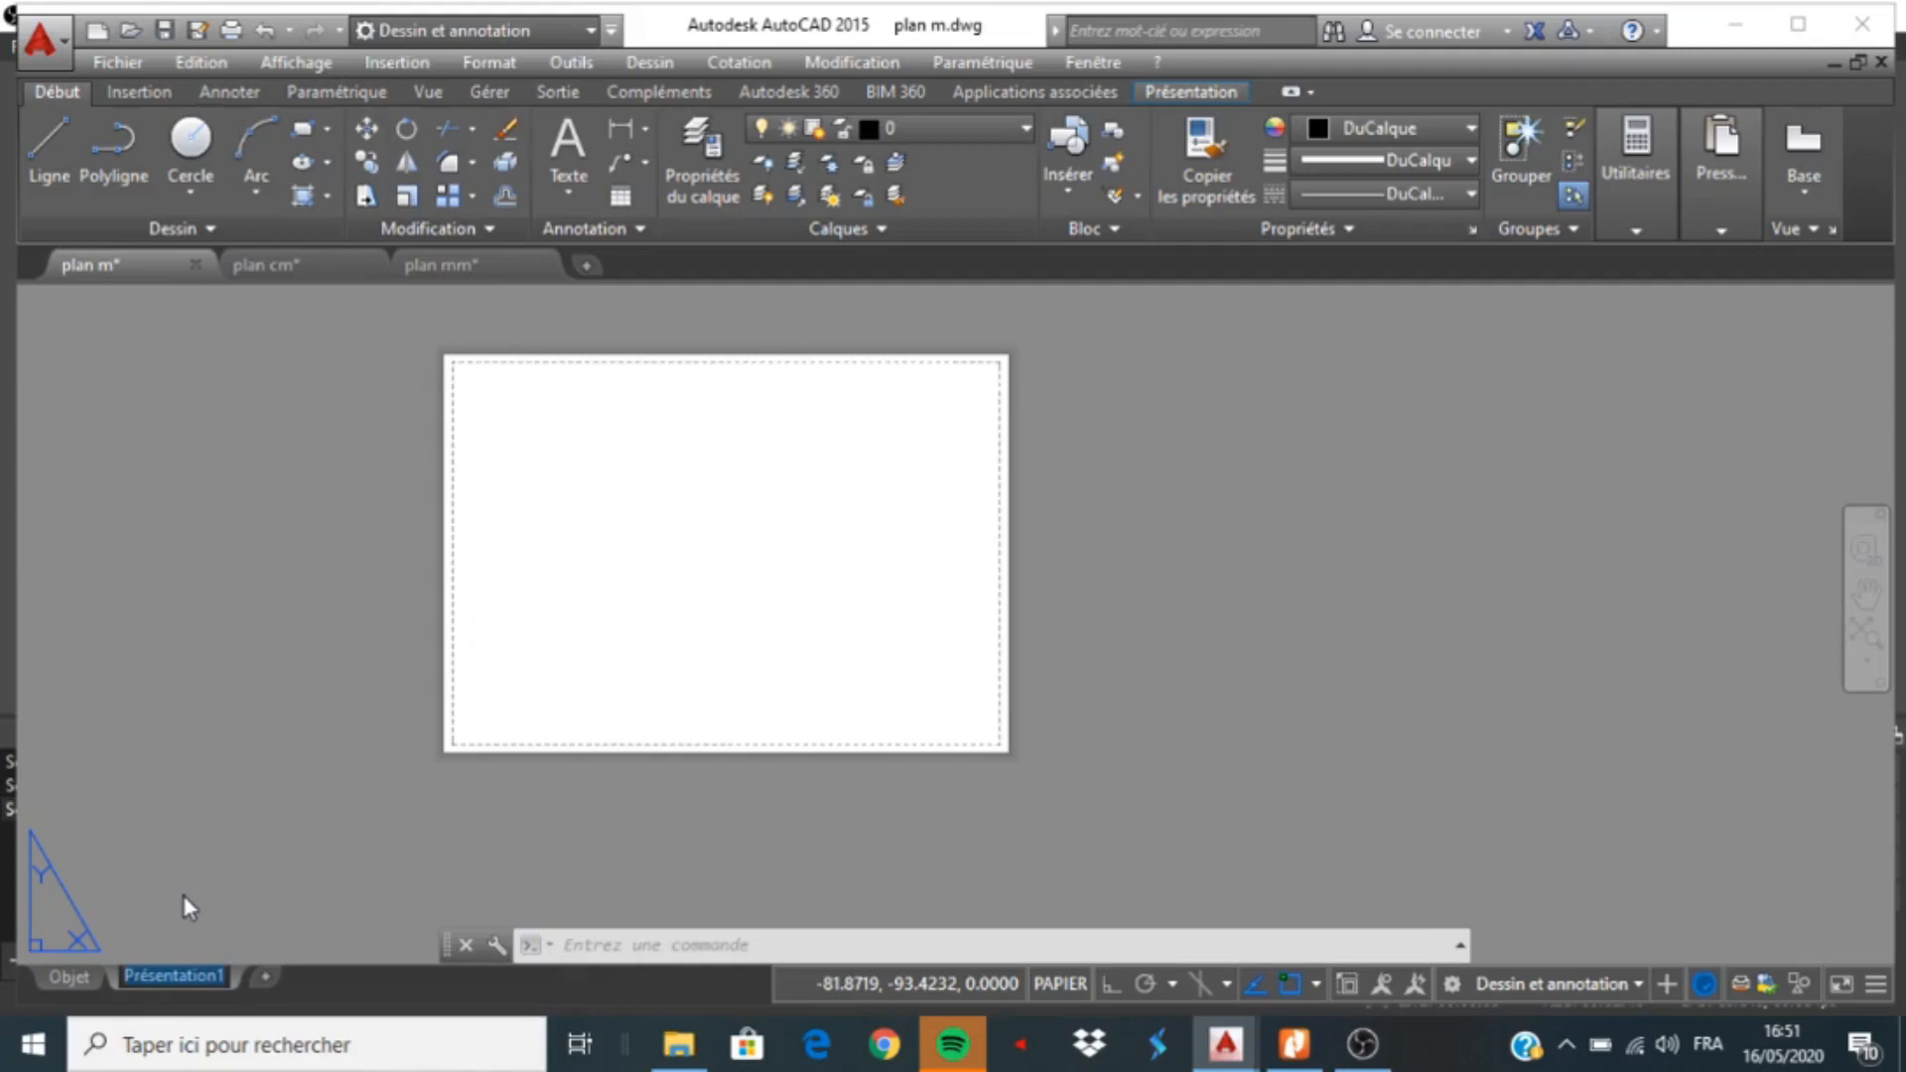
{"action": "type", "text": "A4"}
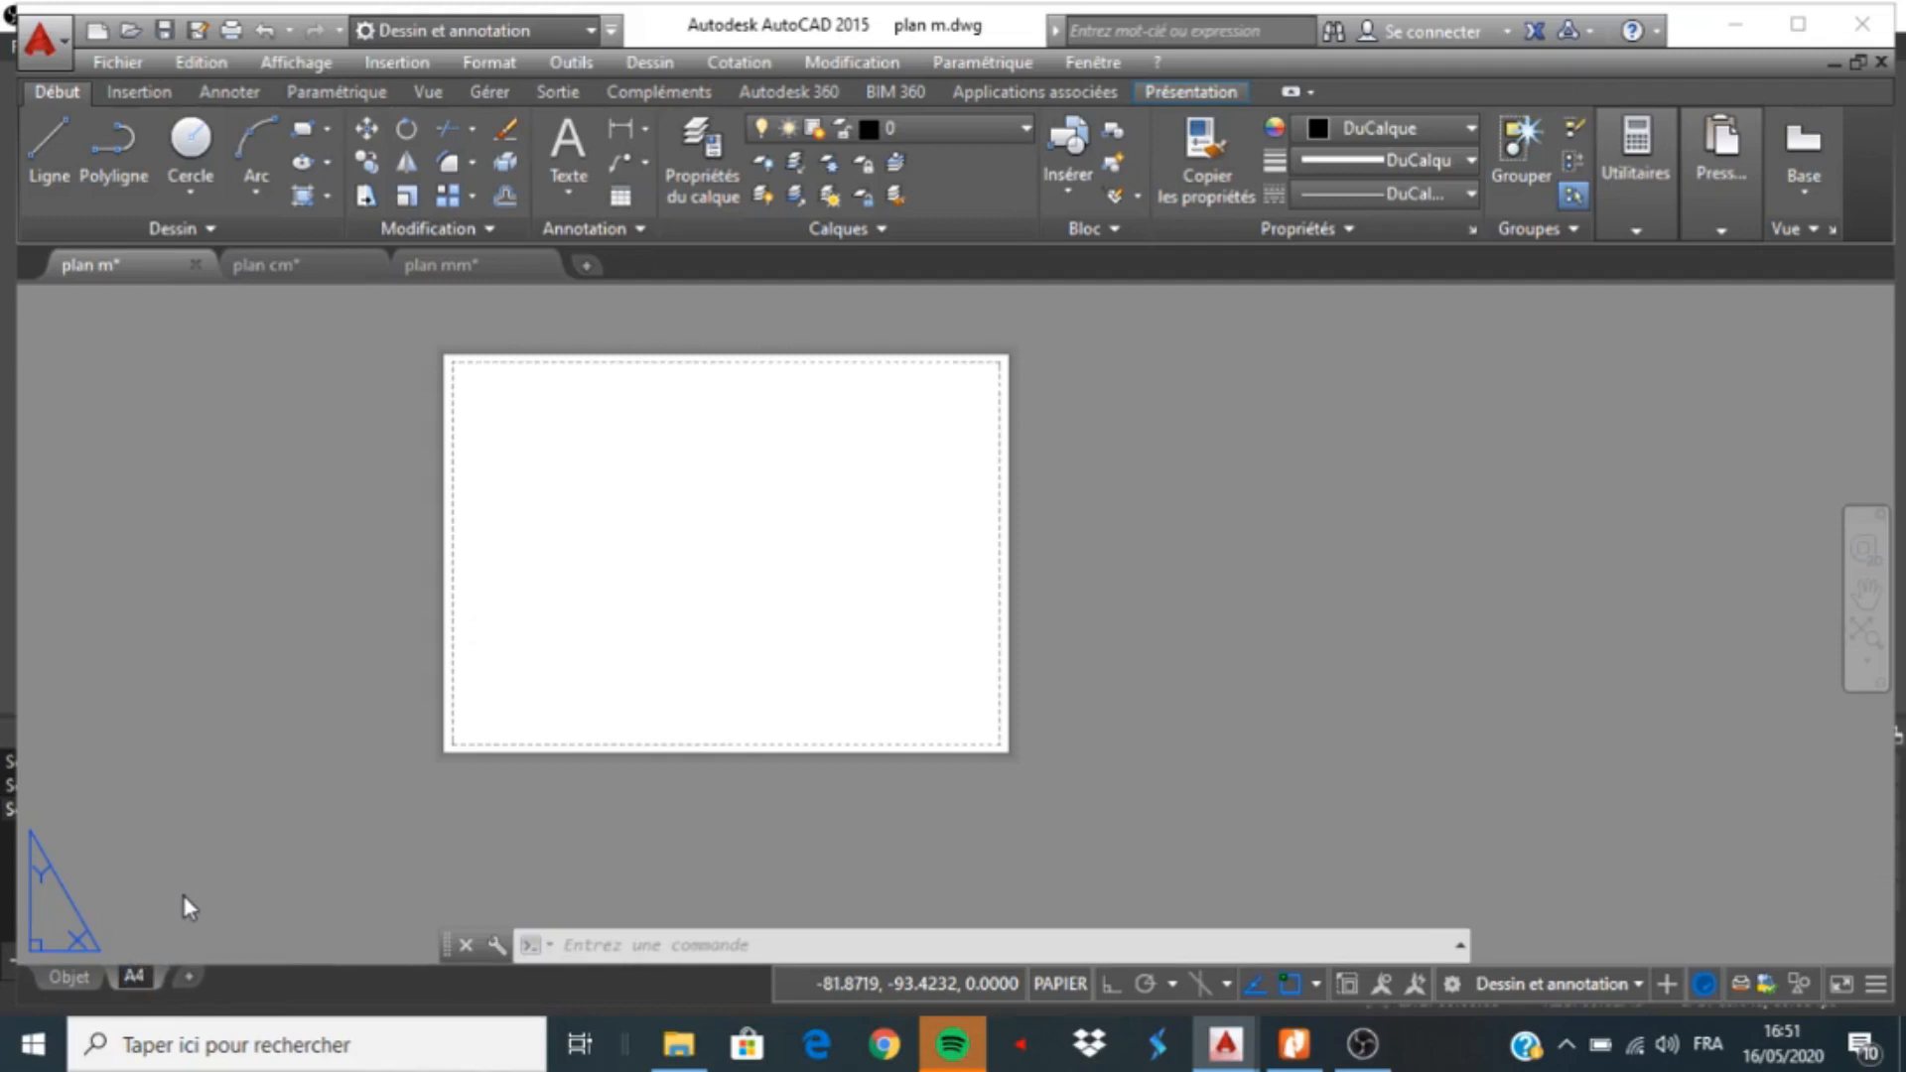
{"action": "type", "text": " E100"}
{"action": "key", "text": "Return"}
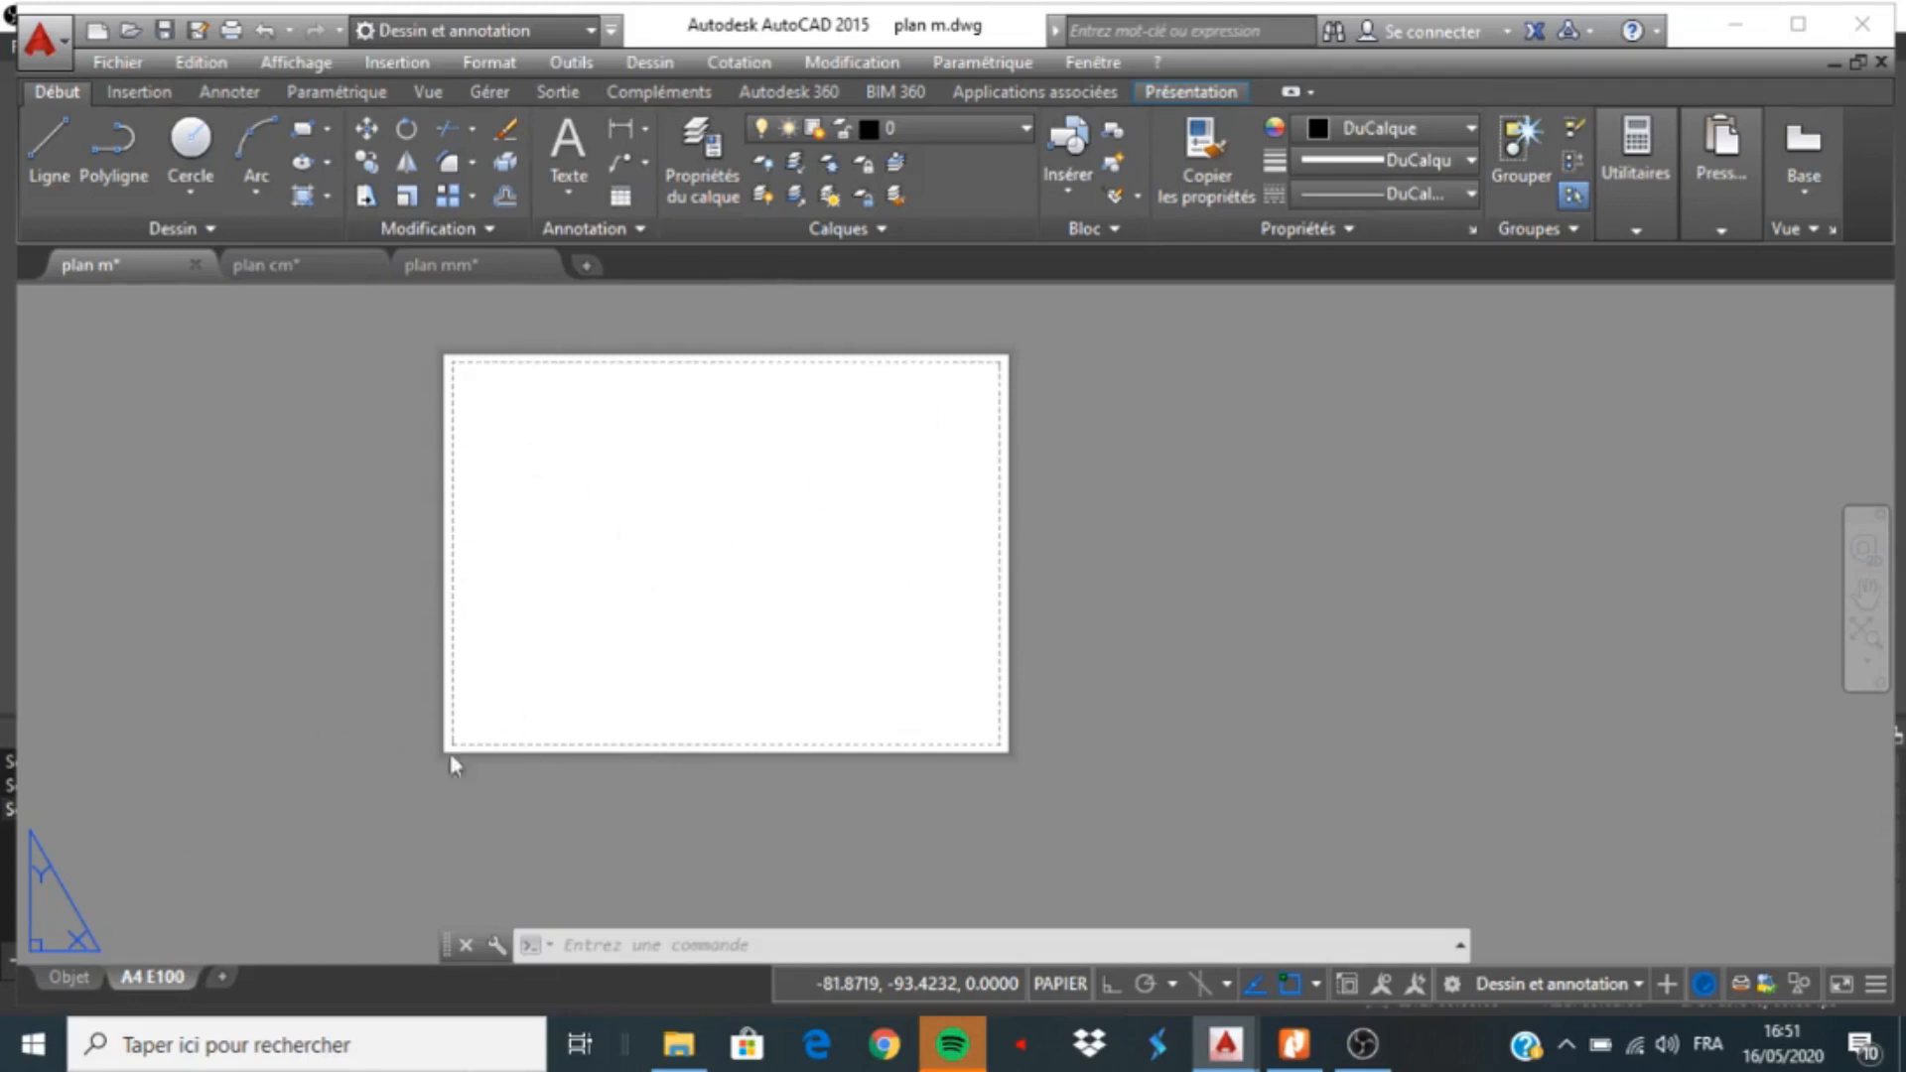
Modify the A4 E100 layout's page setup to use the DWG To PDF.pc3 plotter
{"action": "right_click", "coordinate": [137, 977]}
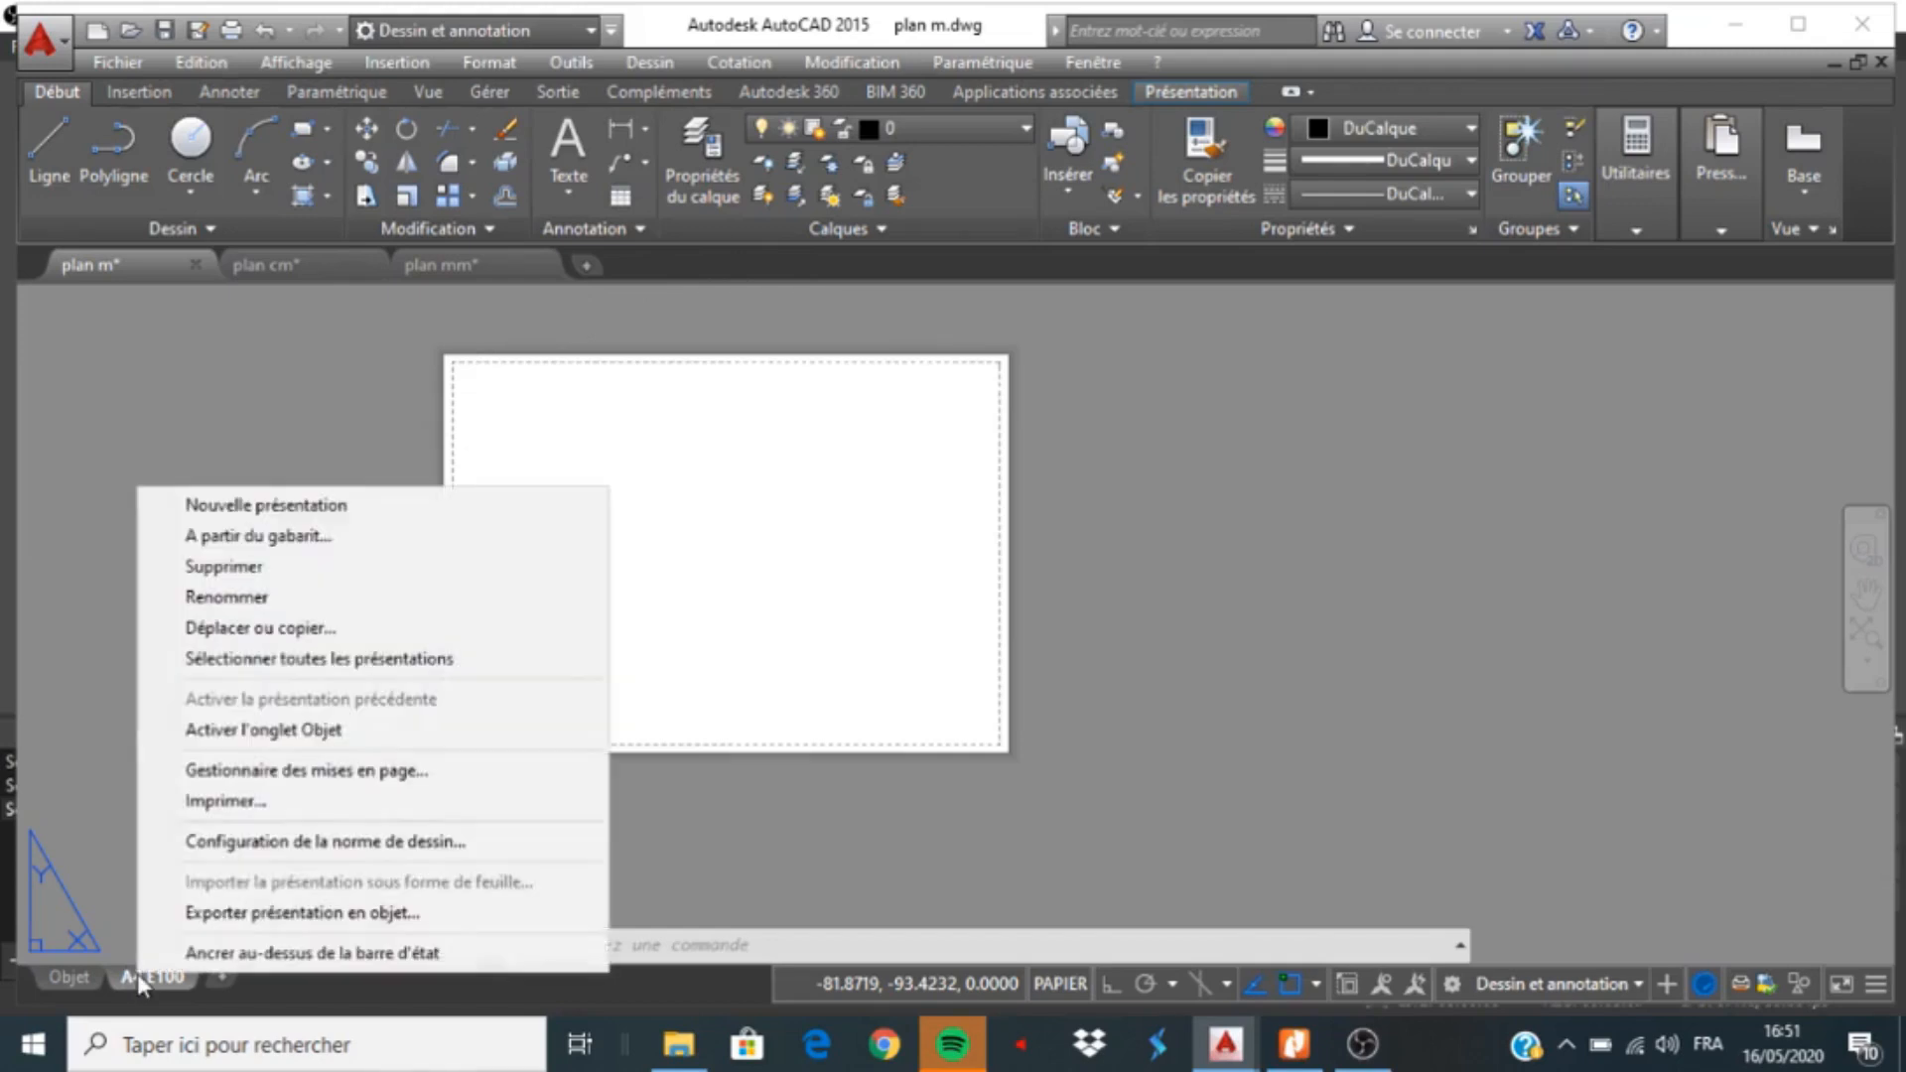
{"action": "left_click", "coordinate": [223, 772]}
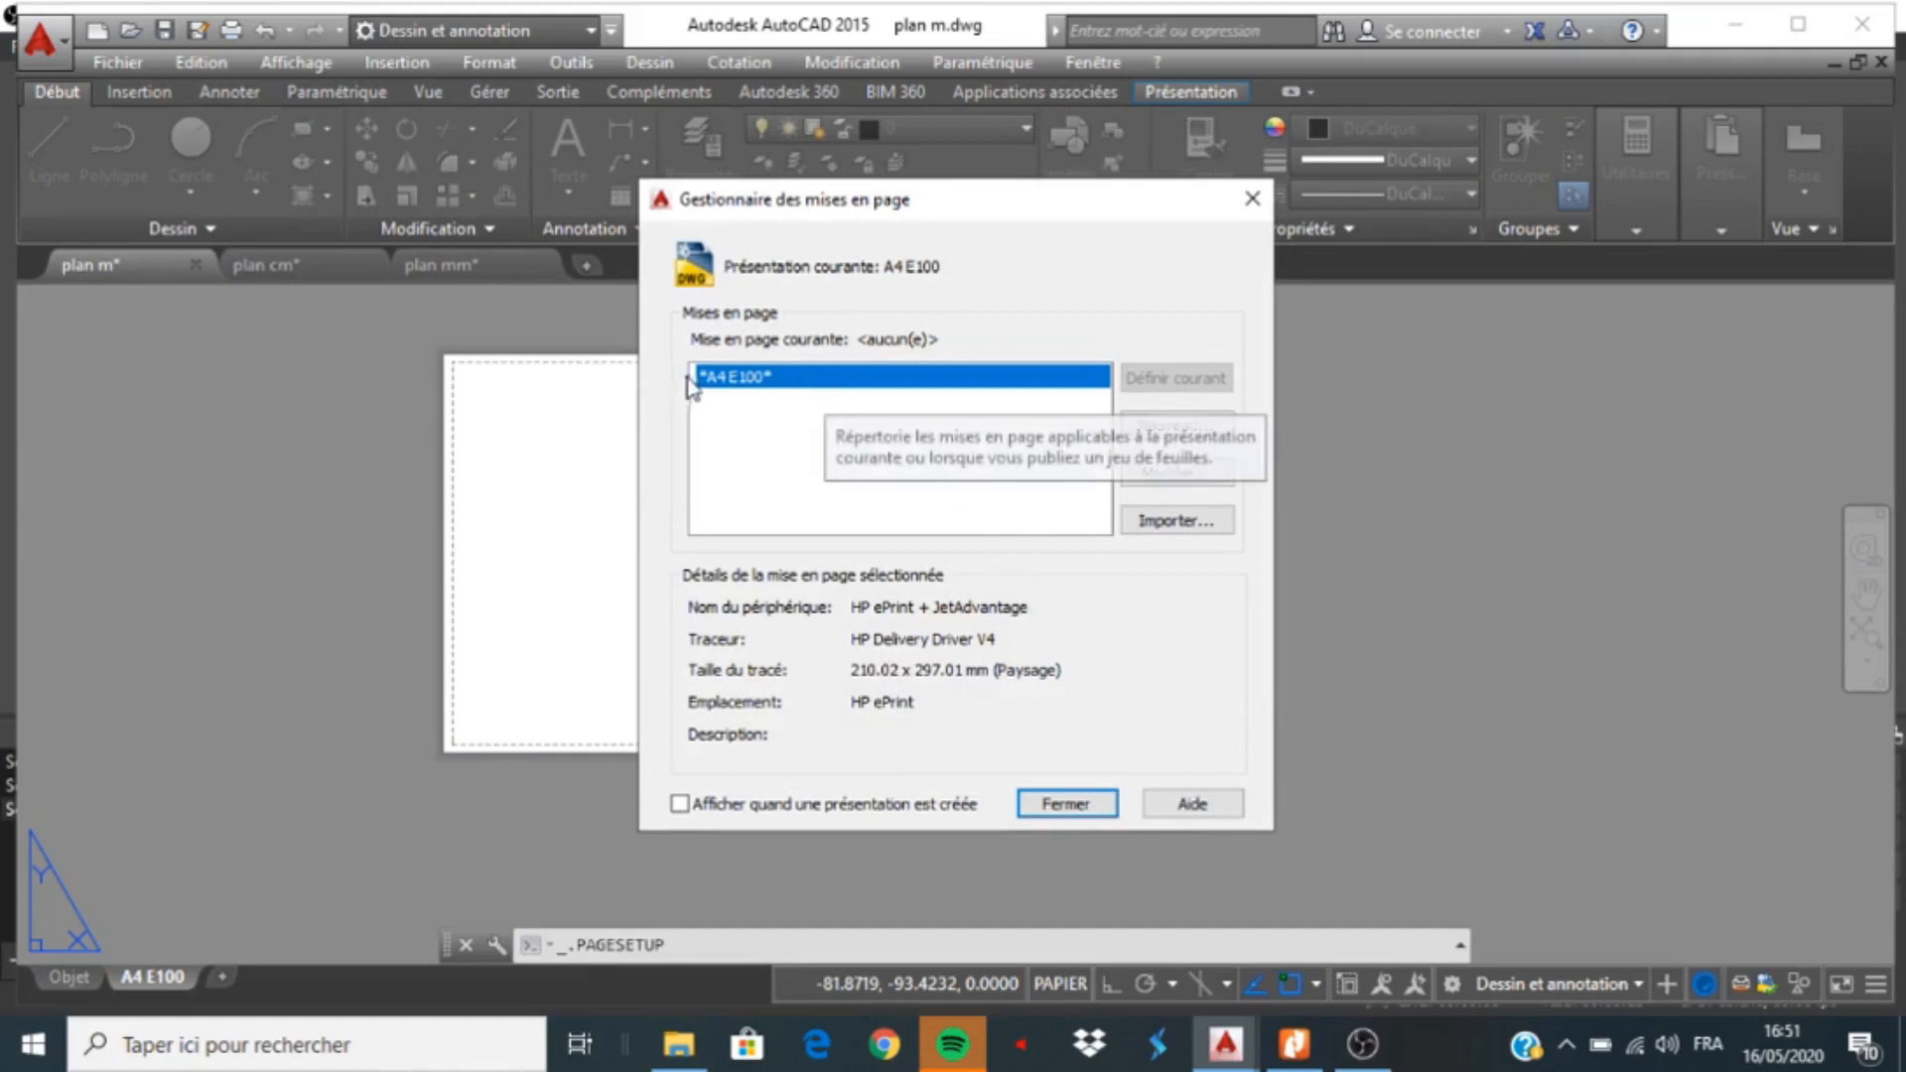
{"action": "left_click", "coordinate": [1147, 484]}
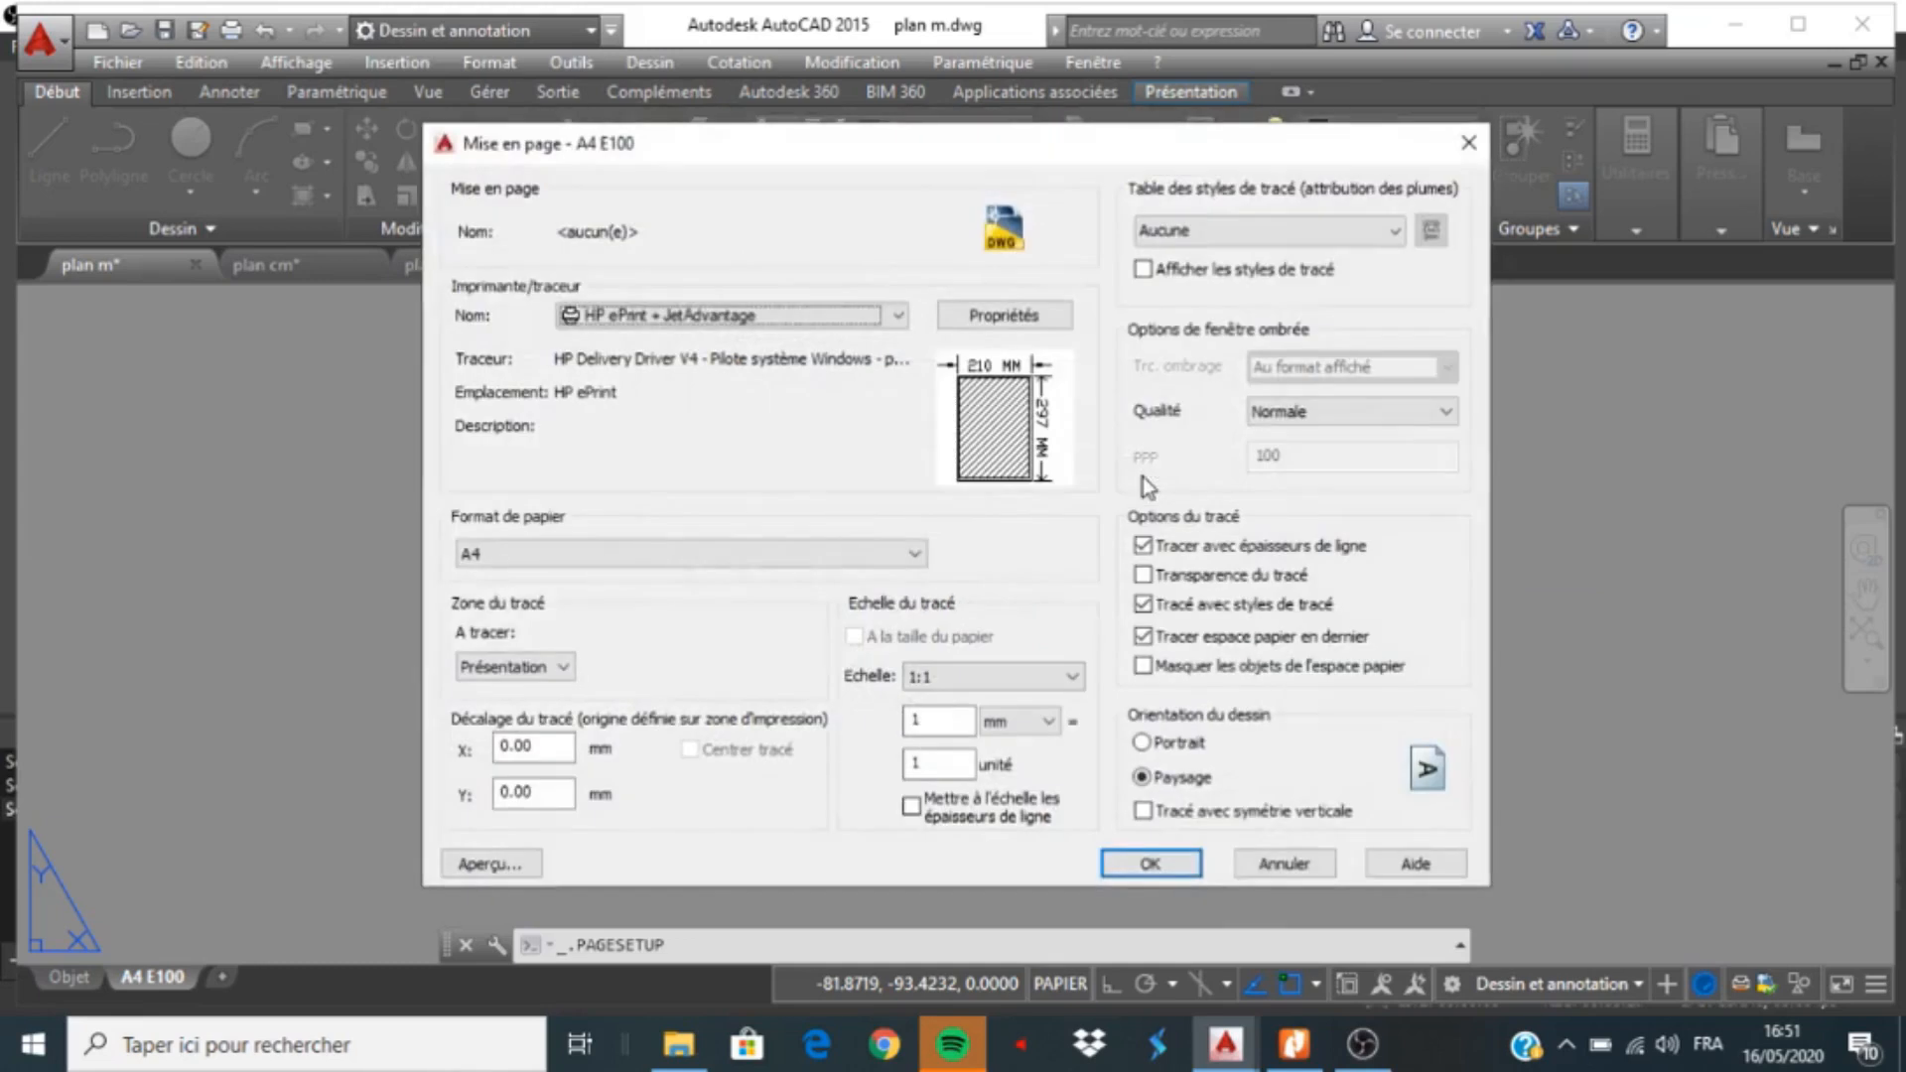
{"action": "left_click", "coordinate": [899, 316]}
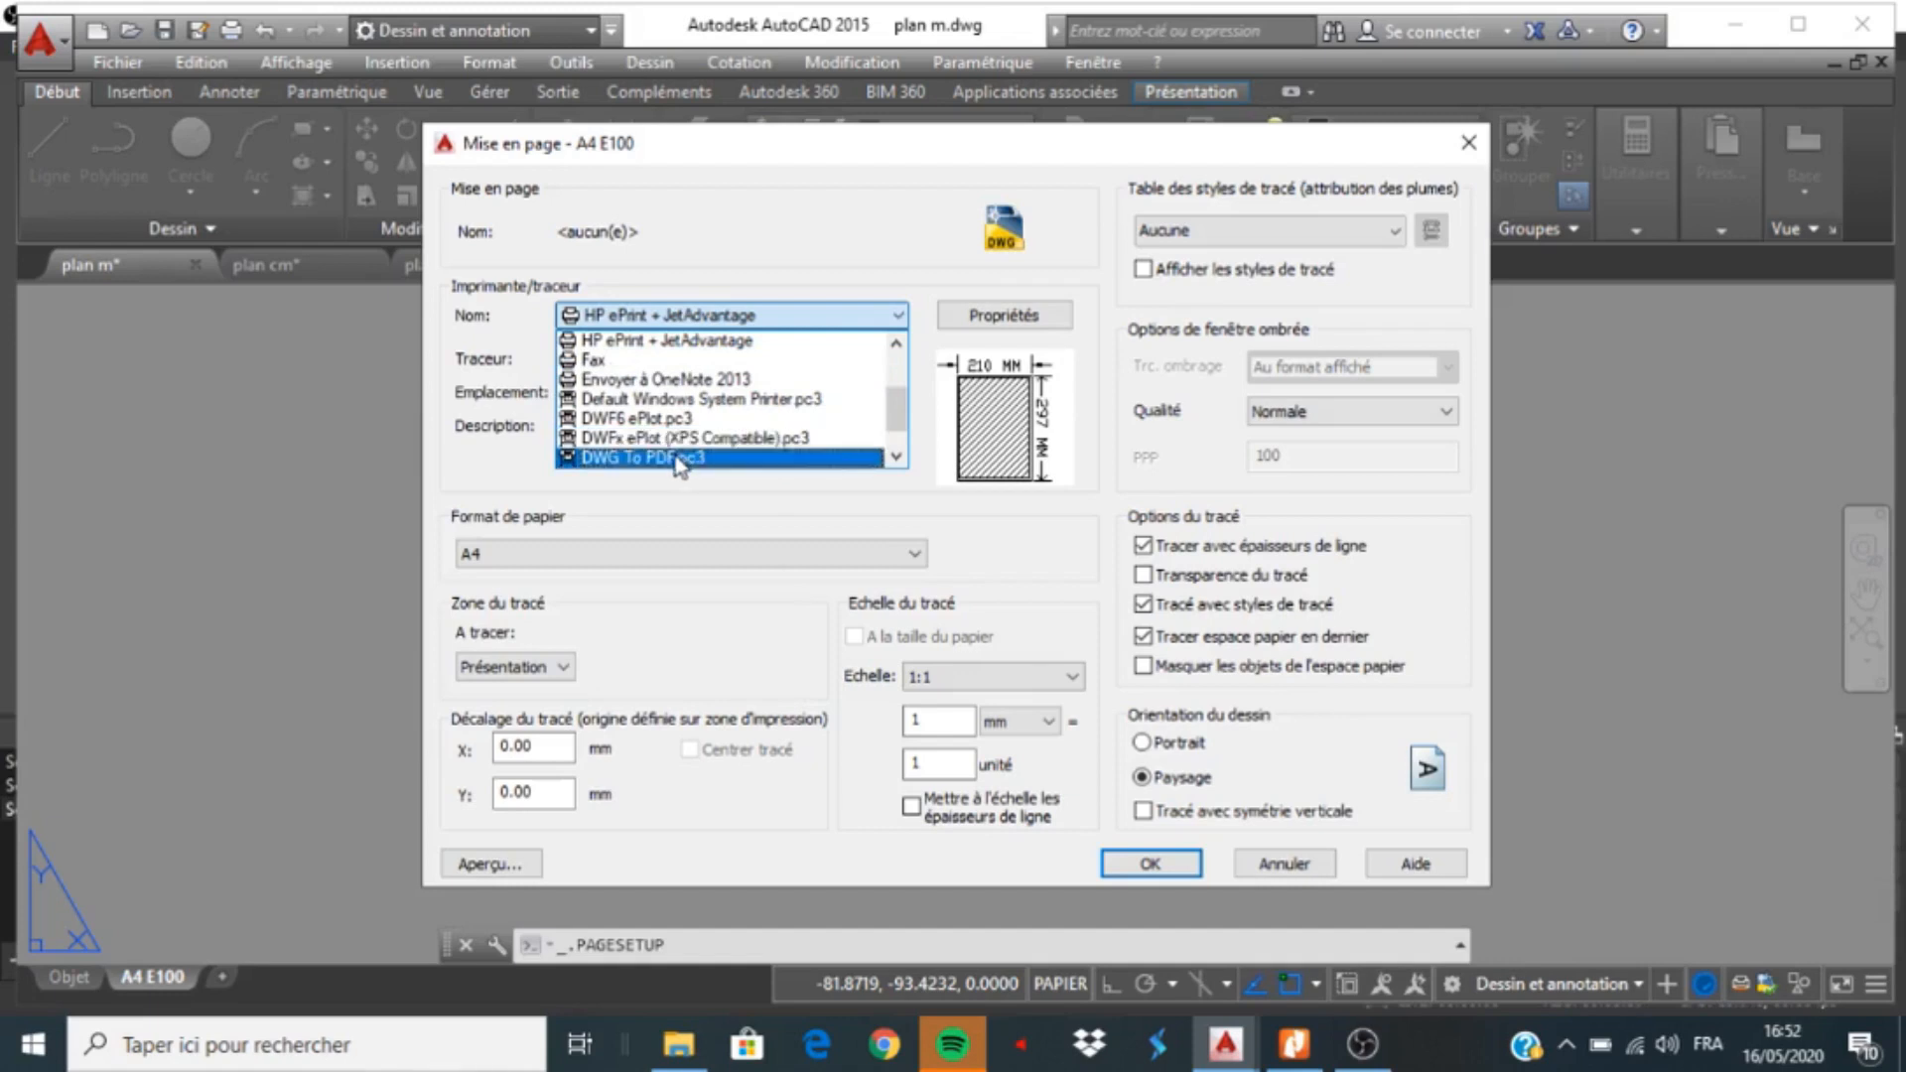
{"action": "left_click", "coordinate": [593, 459]}
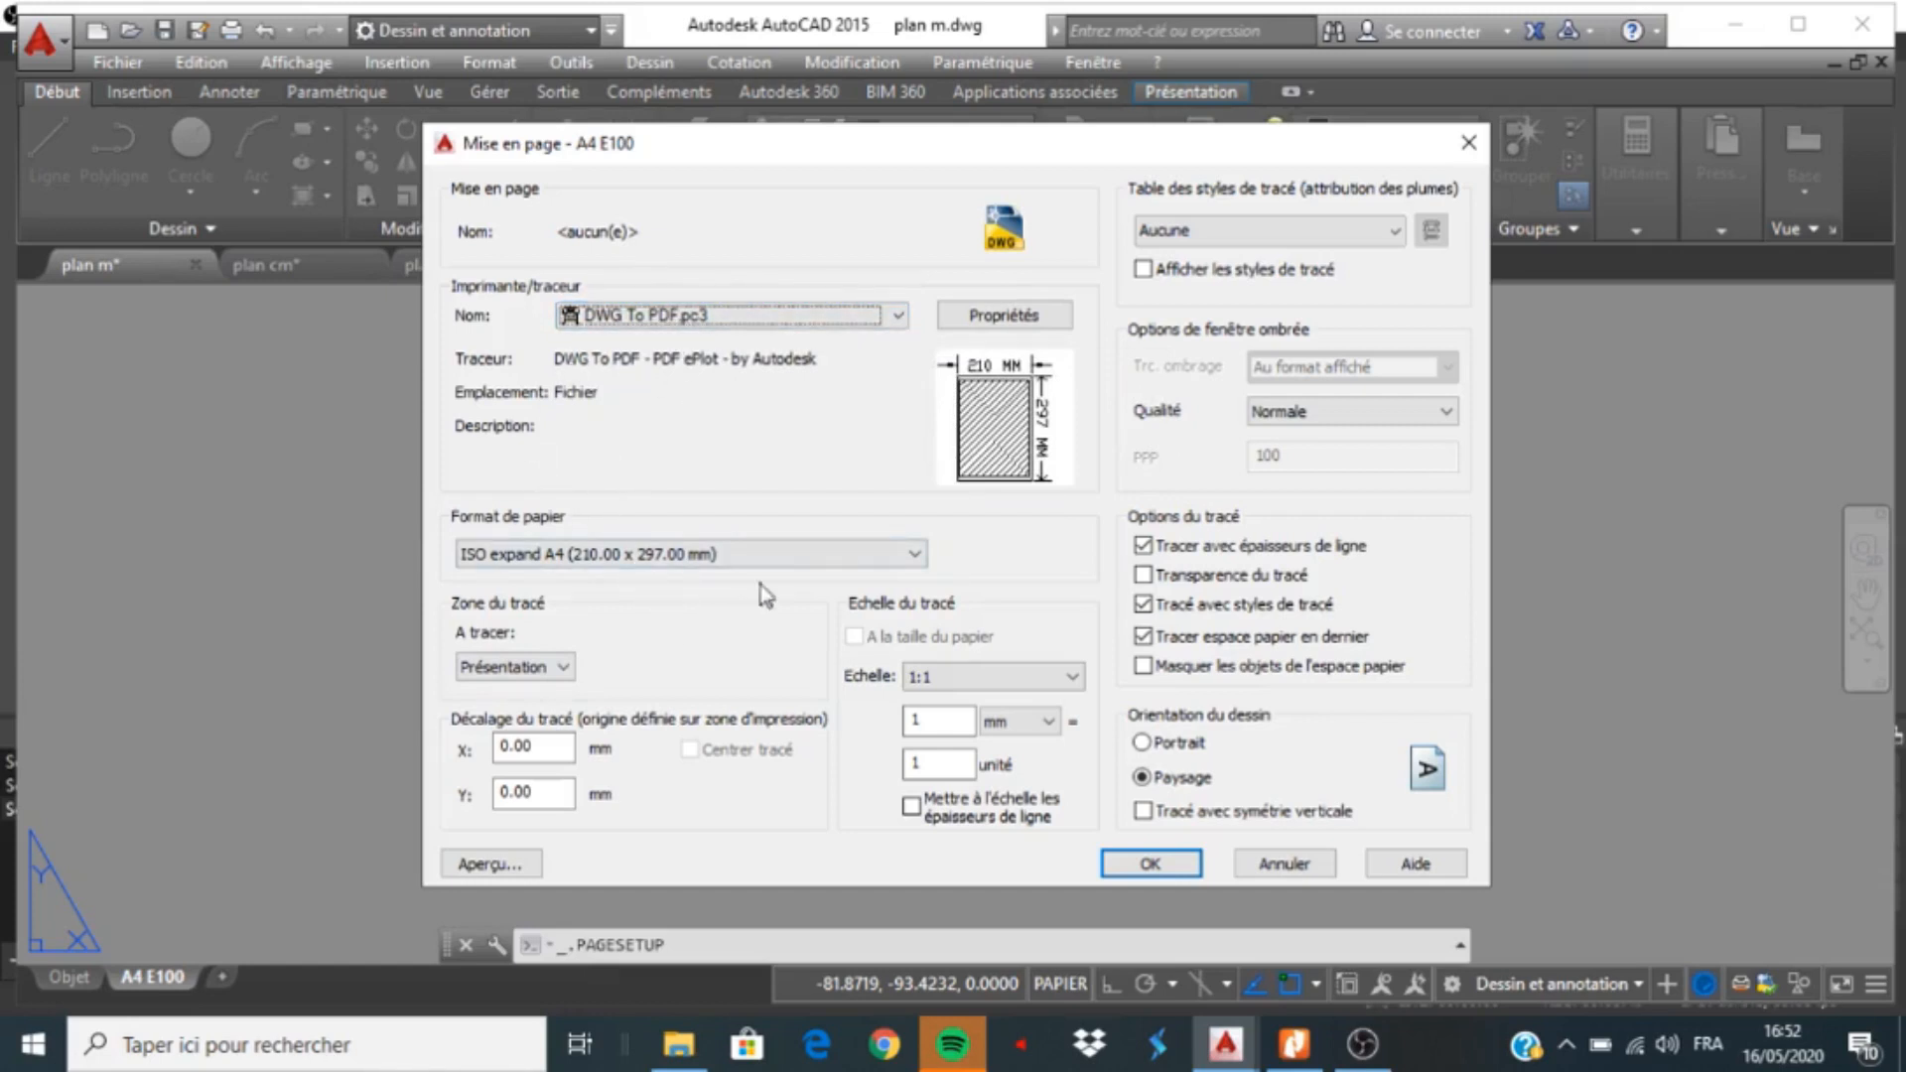
Set the paper format to ISO full bleed A4 (297.00 x 210.00 mm) at 1:1 plot scale and apply the page setup
{"action": "left_click", "coordinate": [914, 556]}
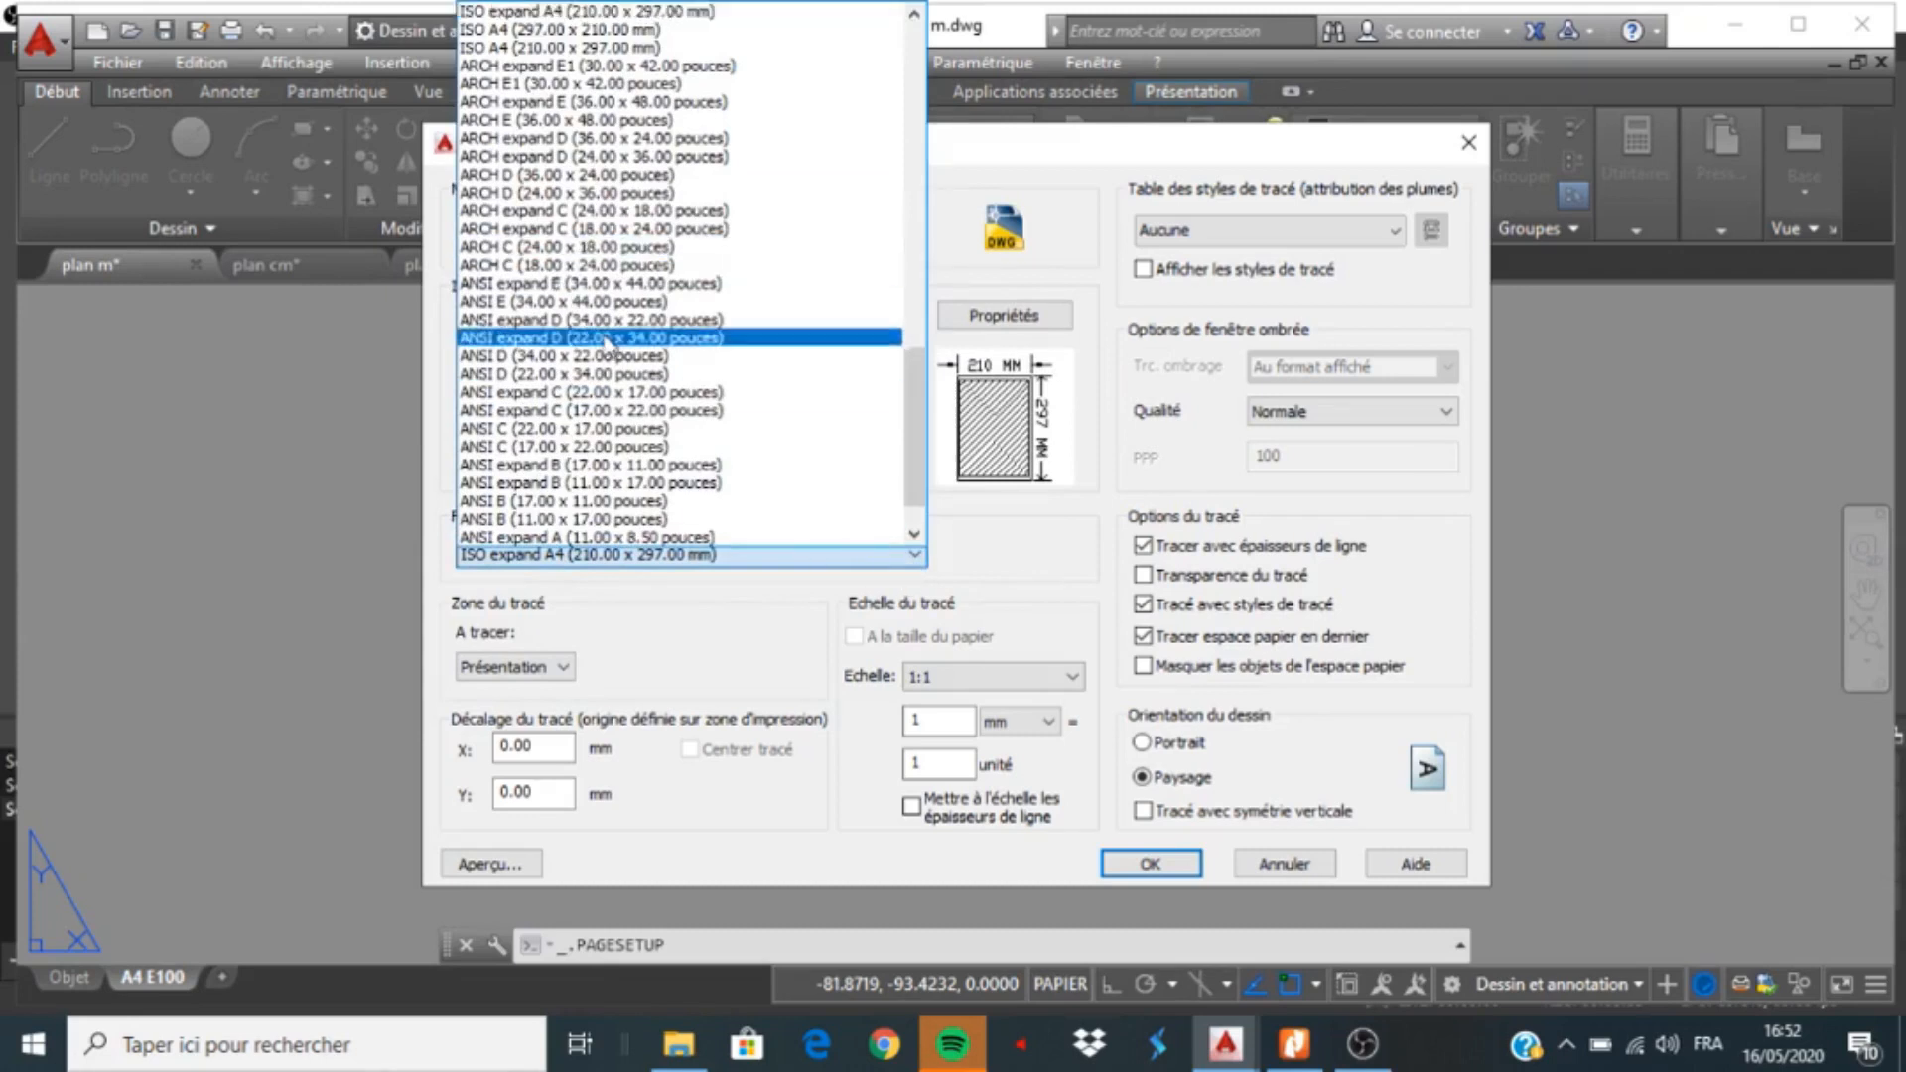
{"action": "scroll", "coordinate": [611, 393], "scroll_direction": "up", "scroll_amount": 13}
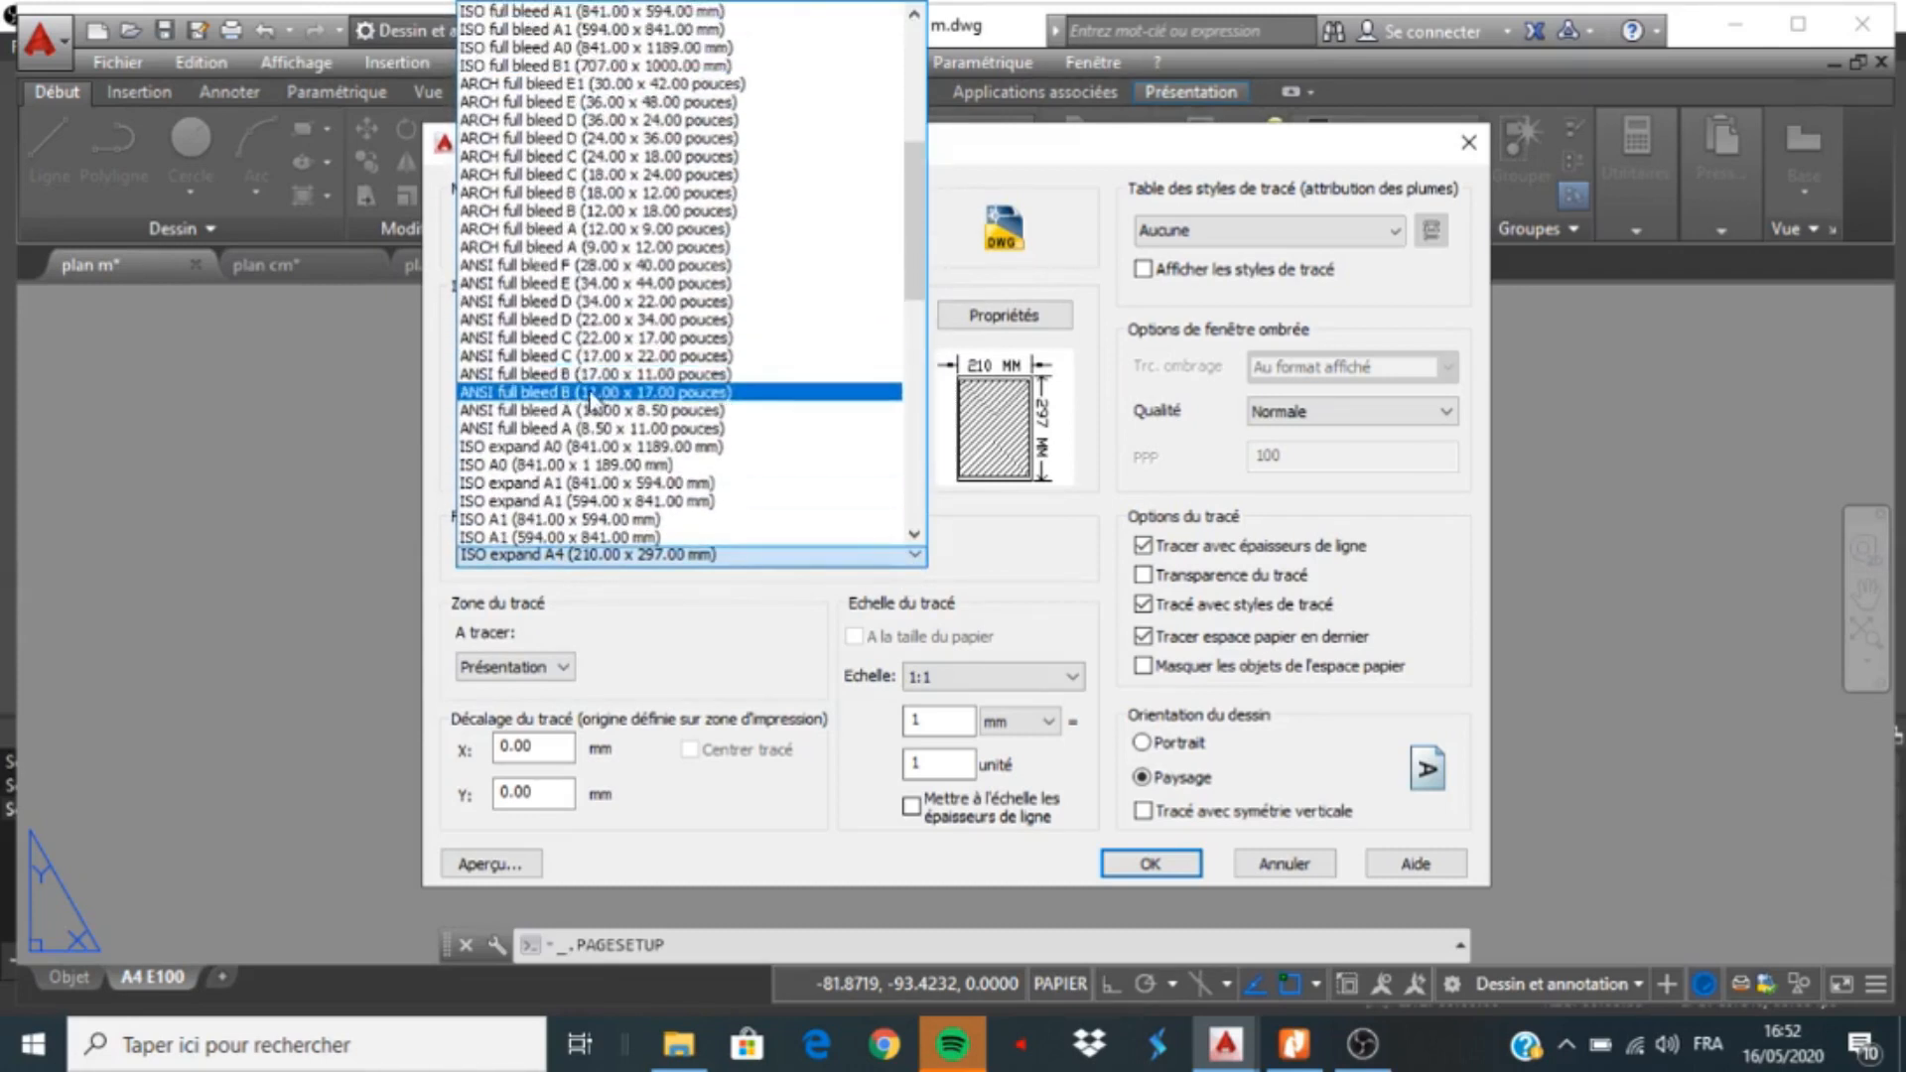
{"action": "scroll", "coordinate": [586, 298], "scroll_direction": "up", "scroll_amount": 3}
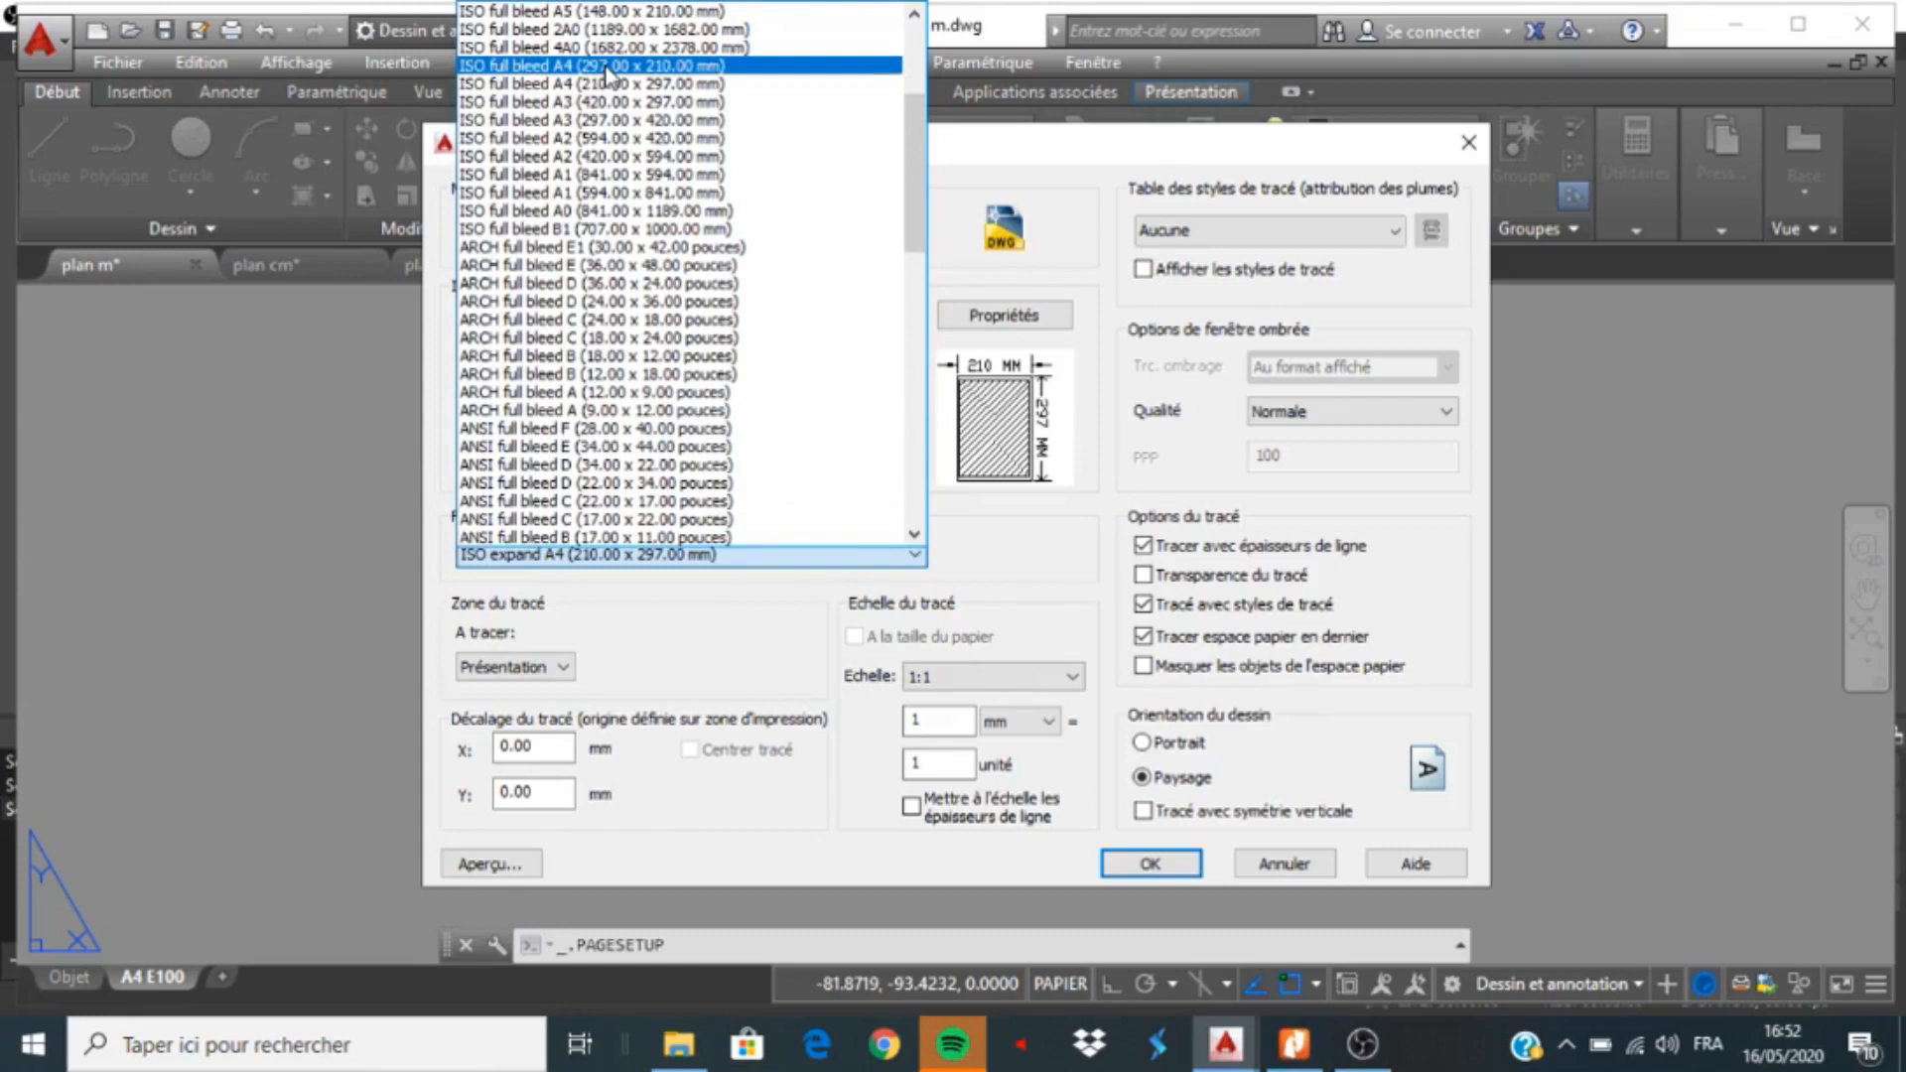
{"action": "left_click", "coordinate": [608, 66]}
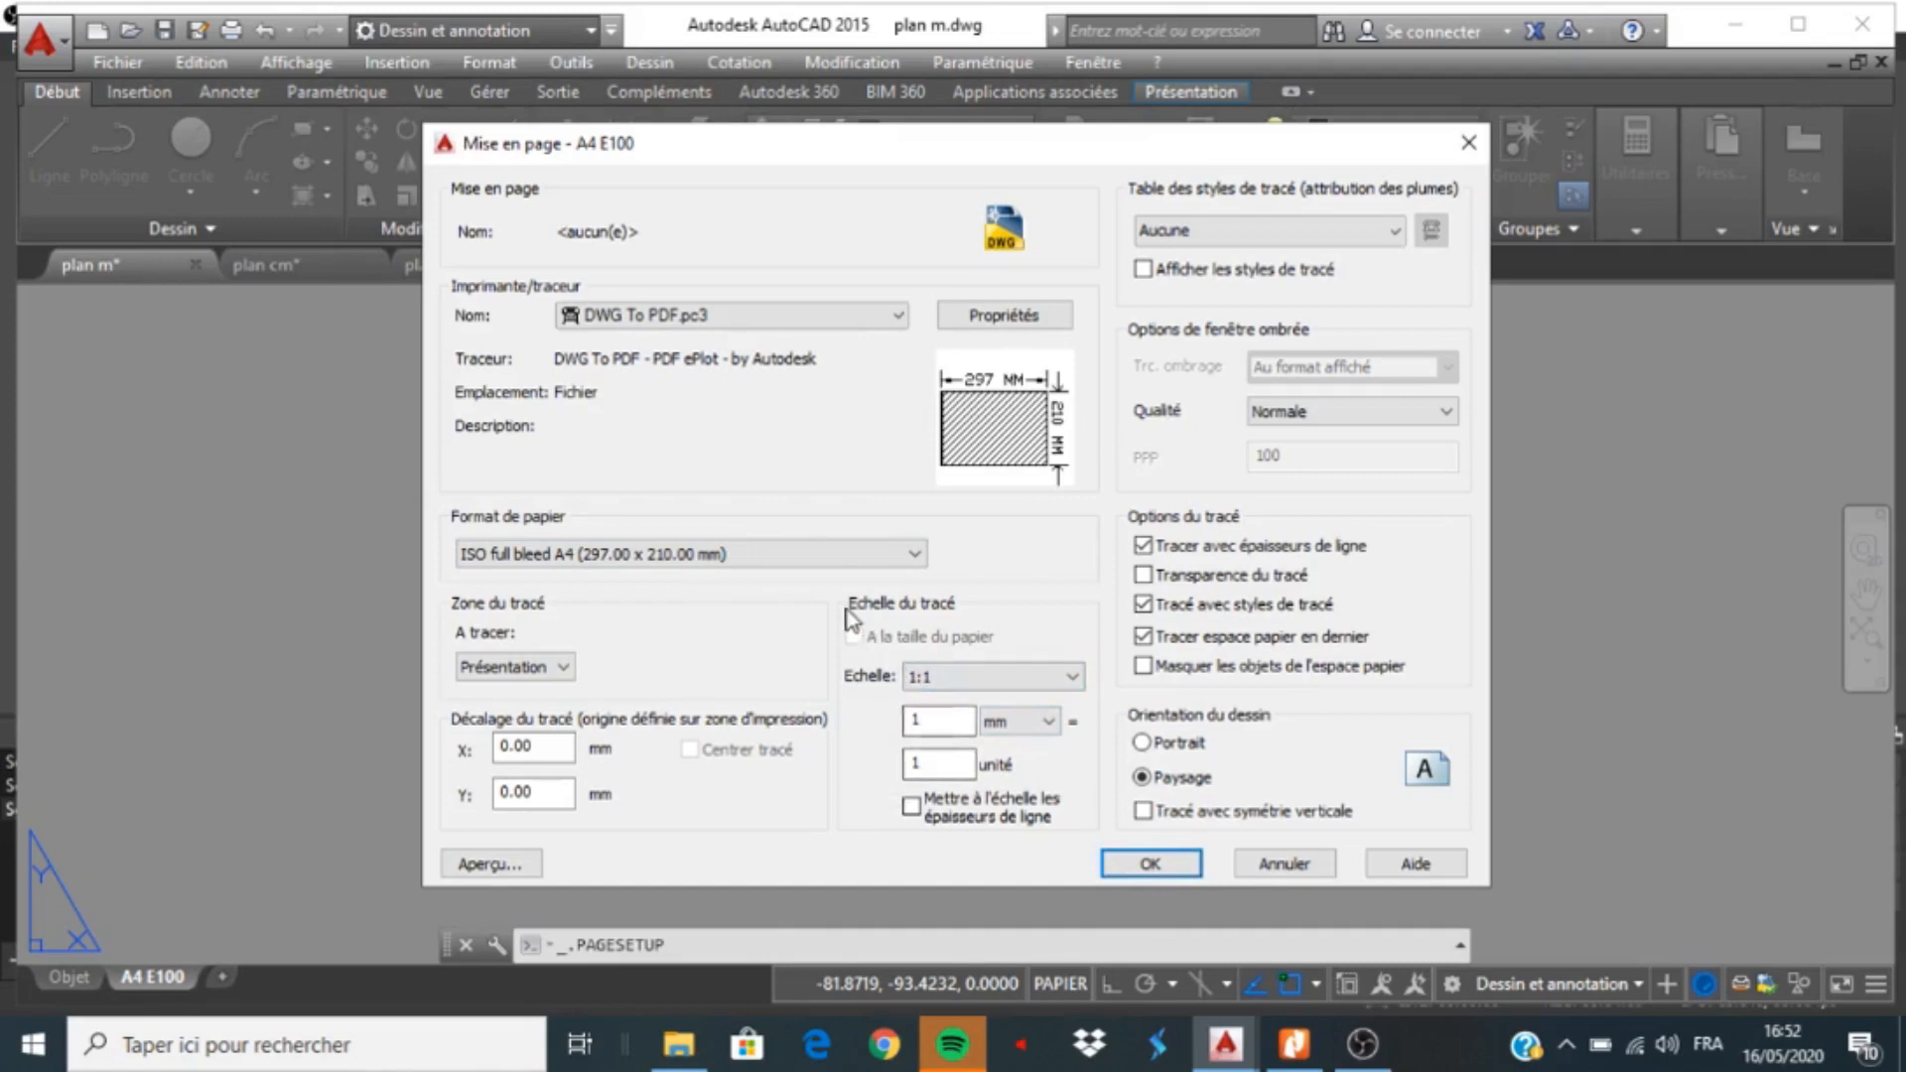
{"action": "left_click", "coordinate": [927, 683]}
{"action": "left_click", "coordinate": [908, 693]}
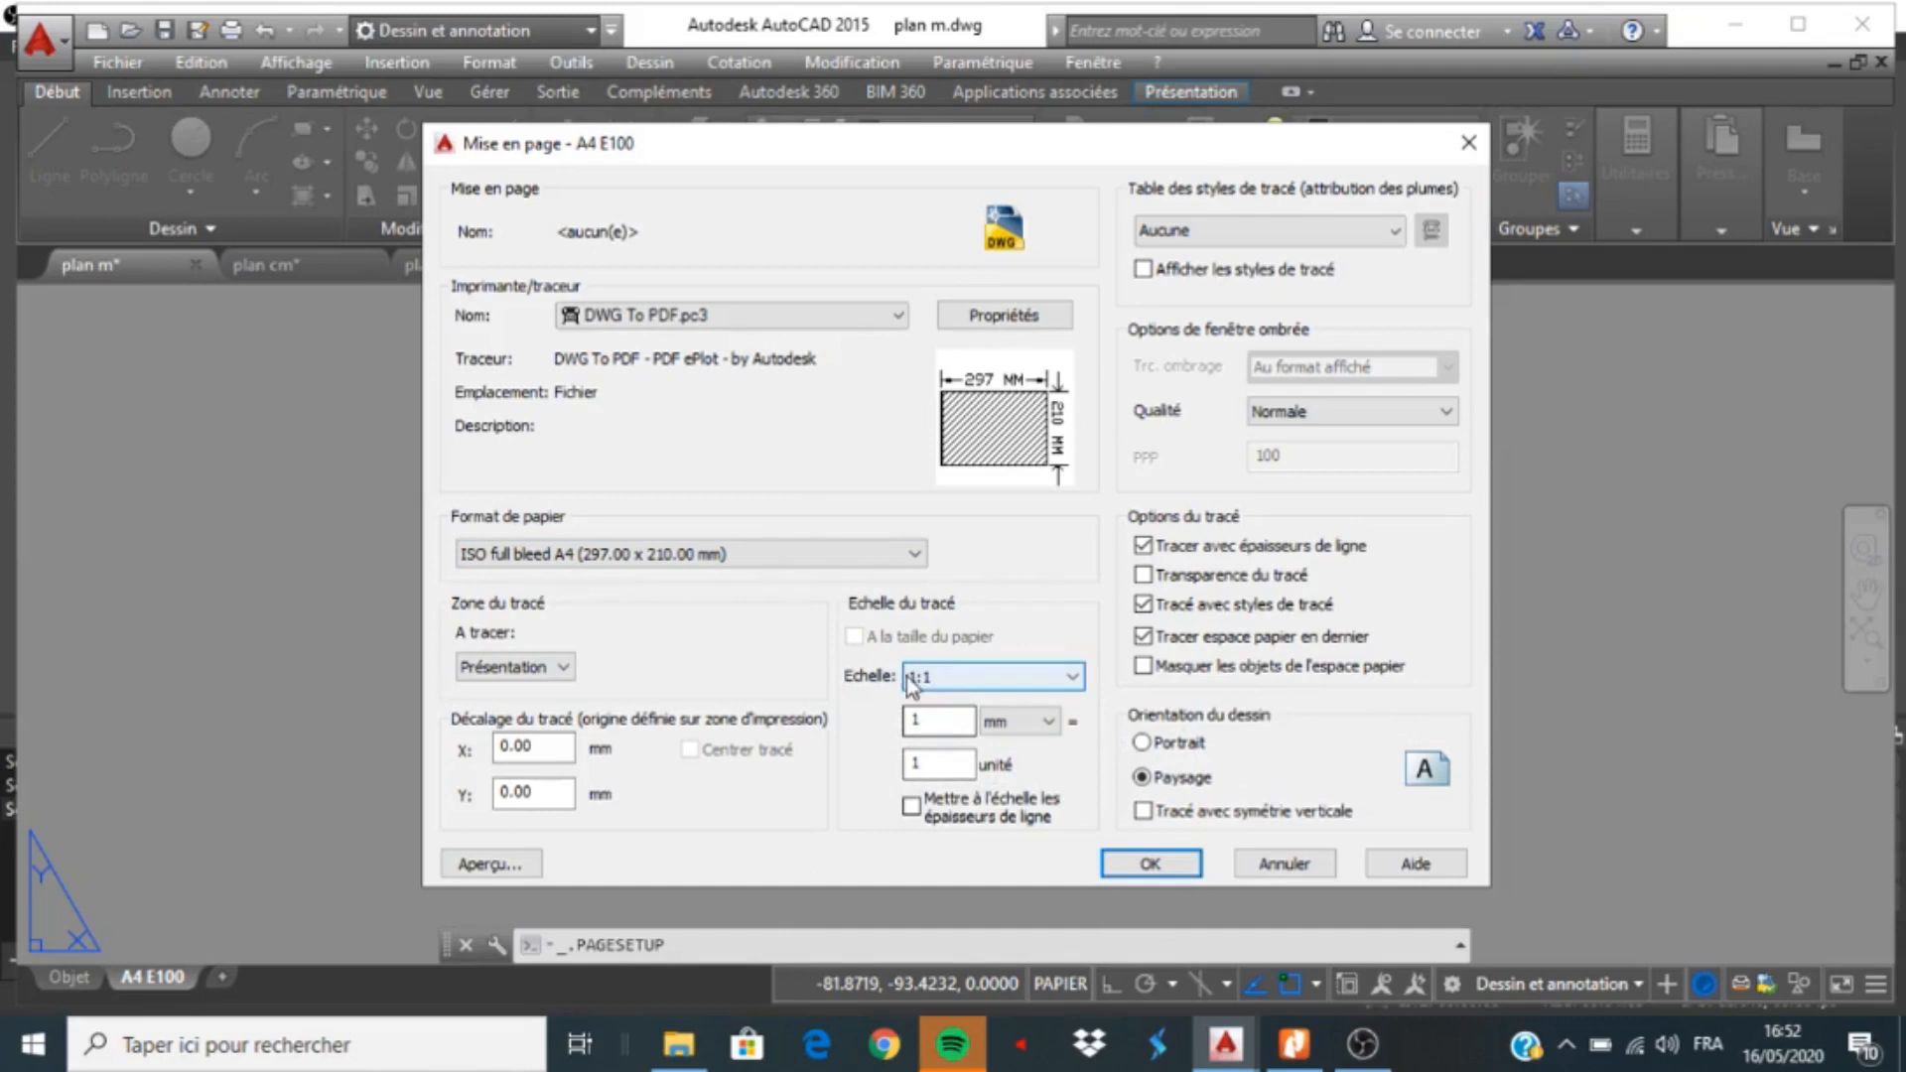
{"action": "left_click", "coordinate": [920, 767]}
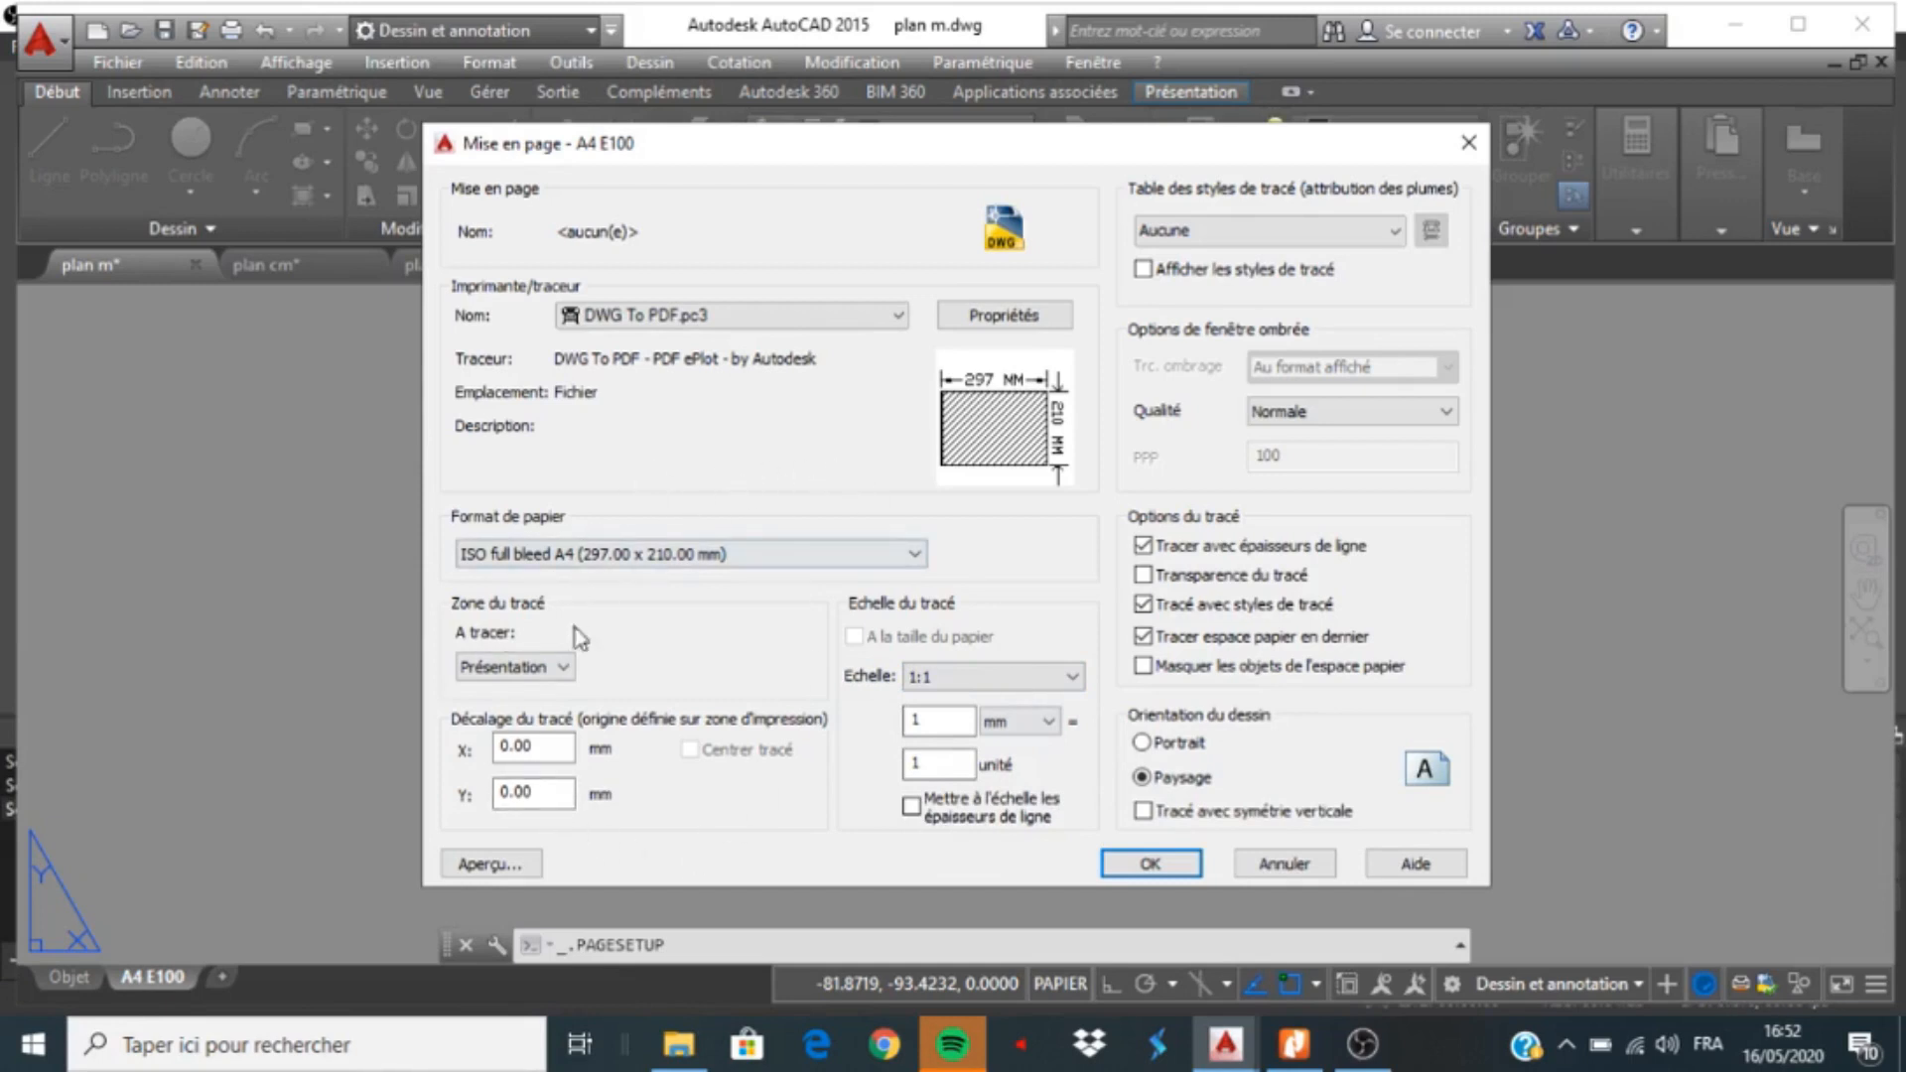
{"action": "left_click", "coordinate": [1150, 864]}
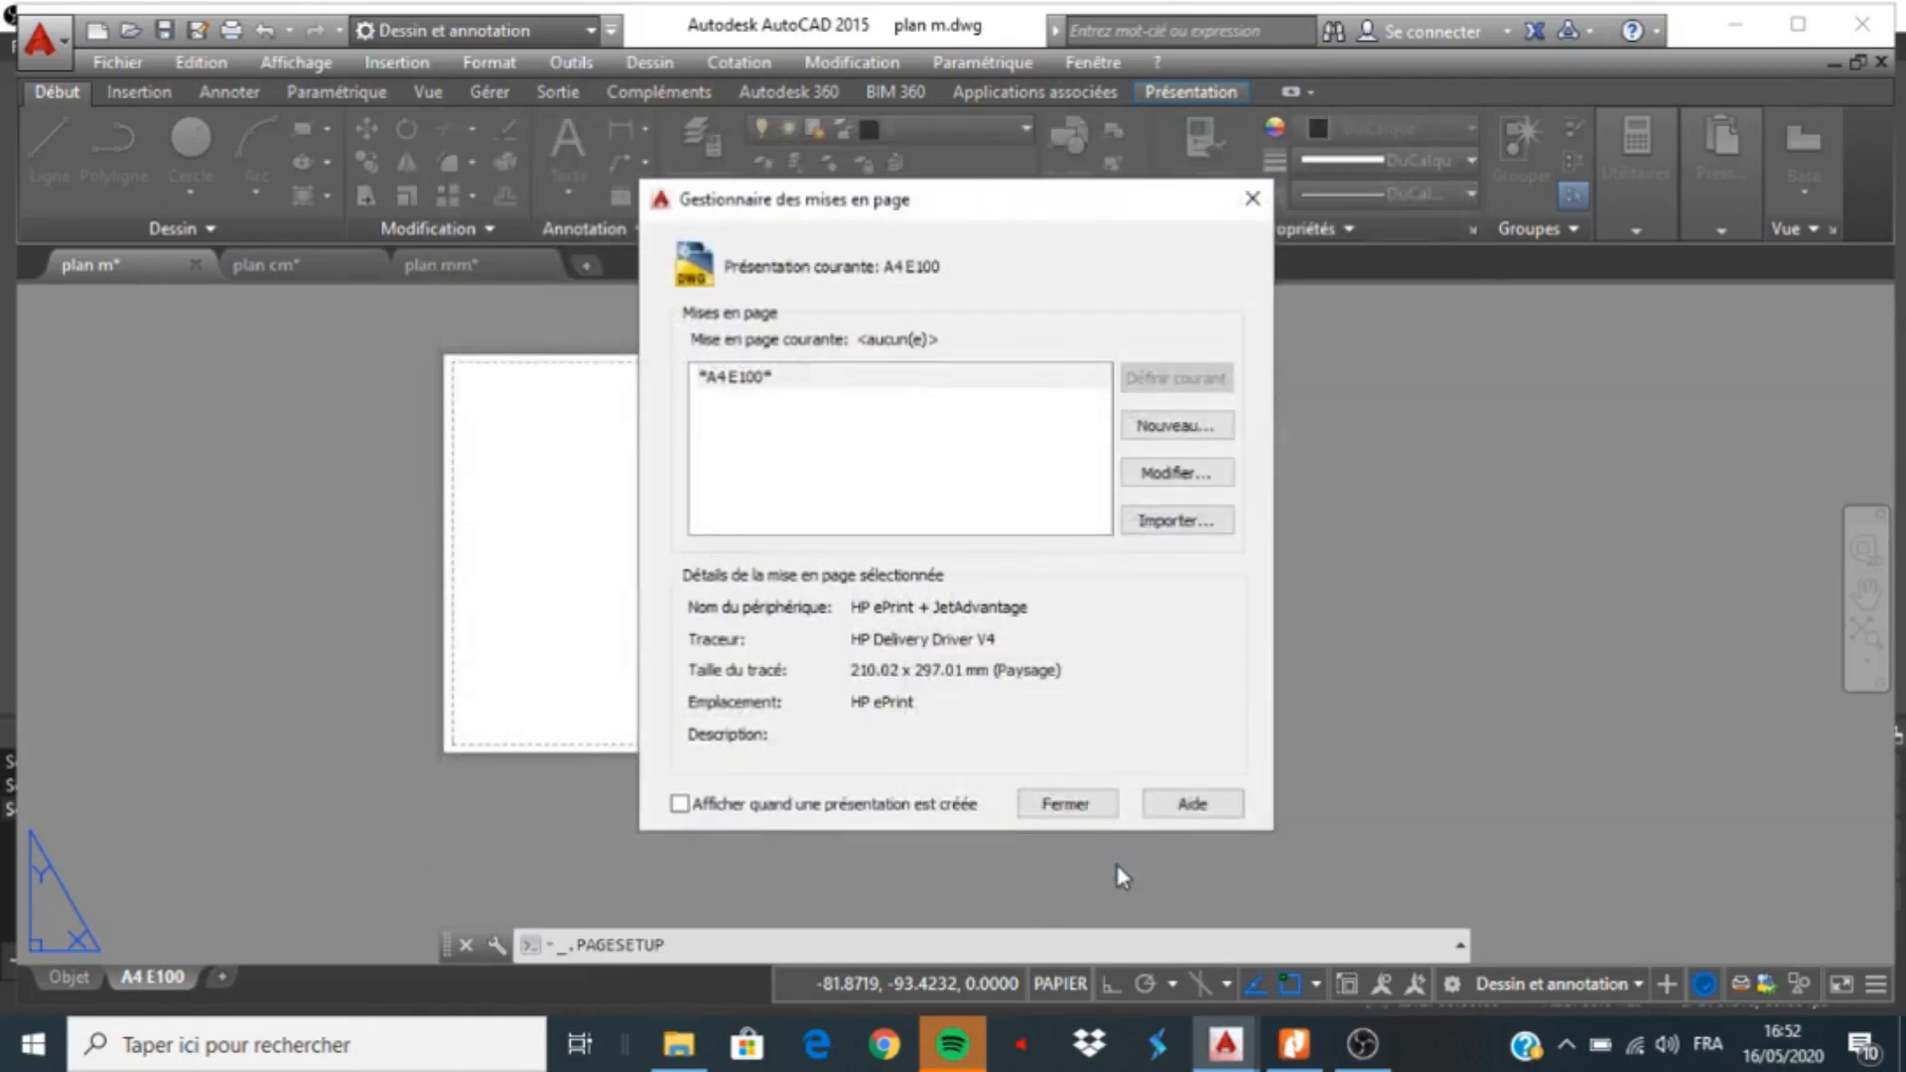
{"action": "left_click", "coordinate": [1063, 806]}
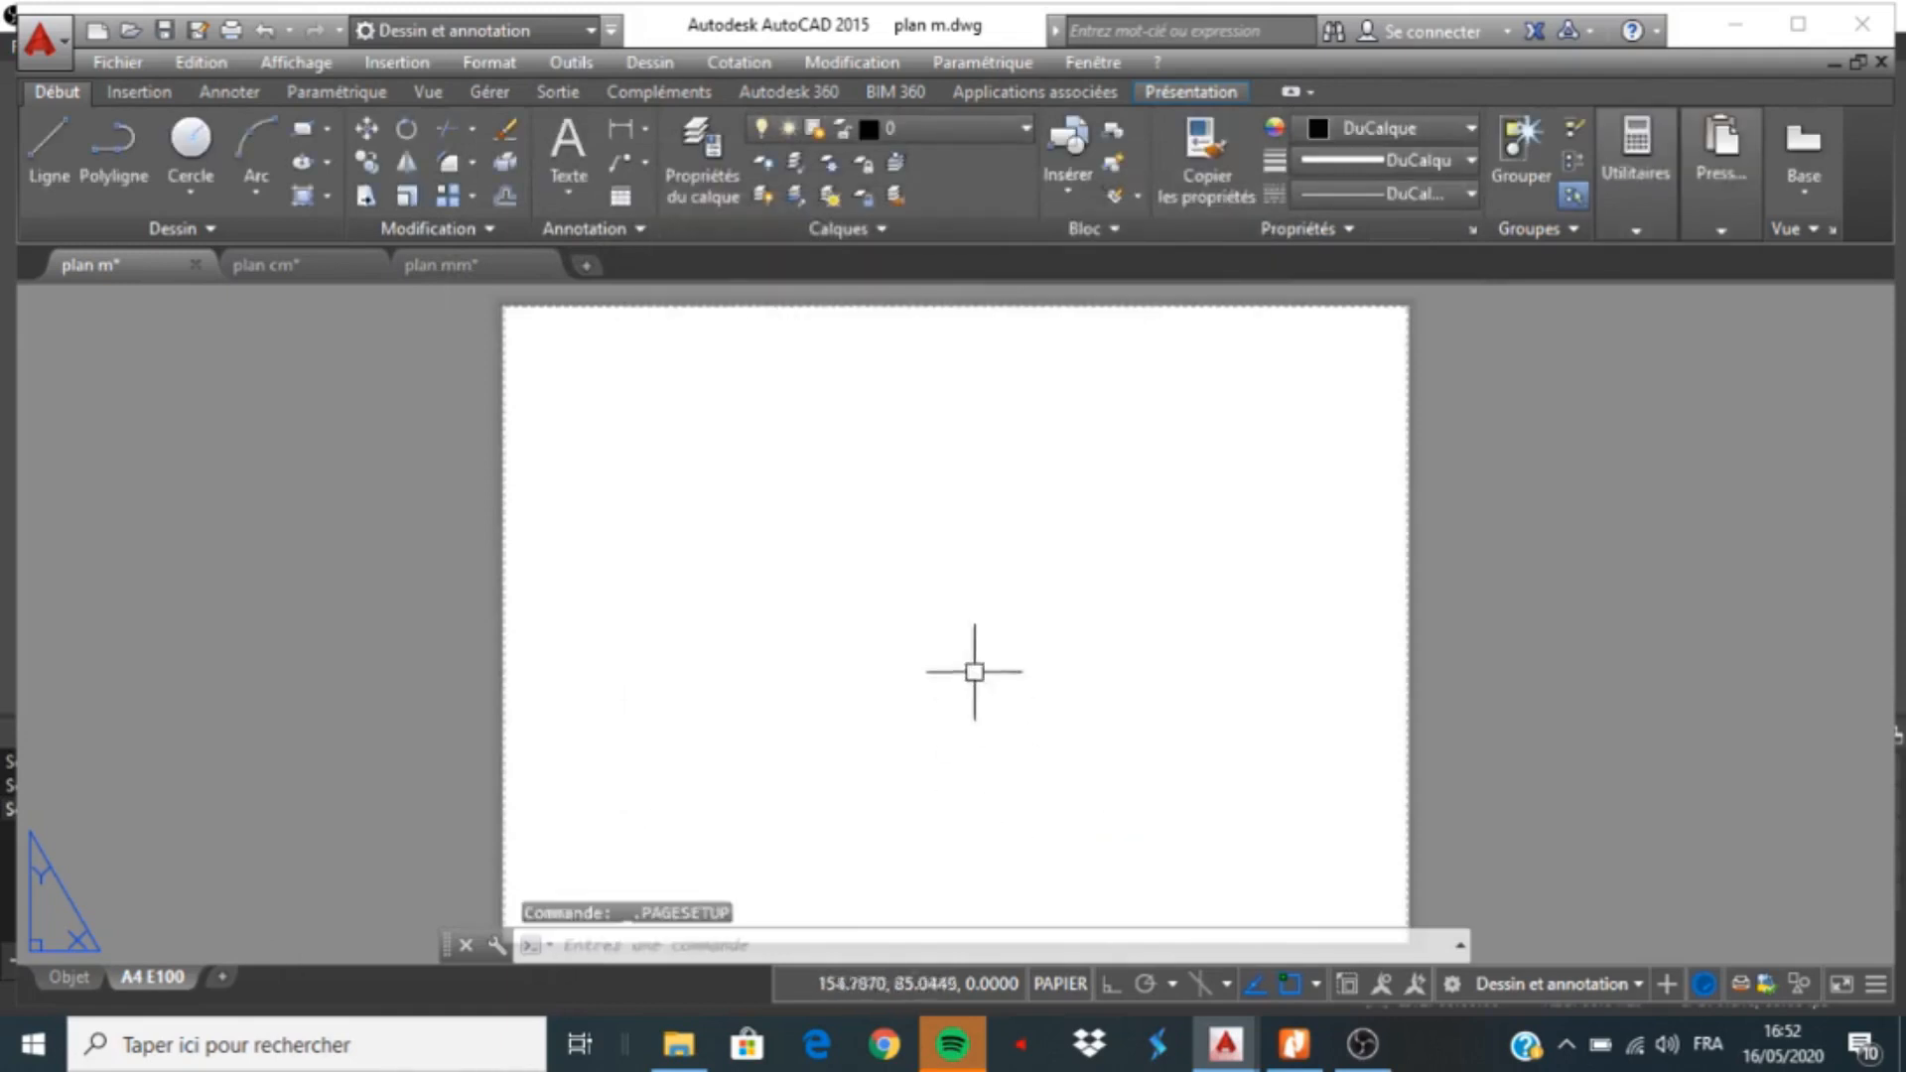
View the plan in model space and return to the A4 E100 layout
{"action": "scroll", "coordinate": [888, 554], "scroll_direction": "down", "scroll_amount": 2}
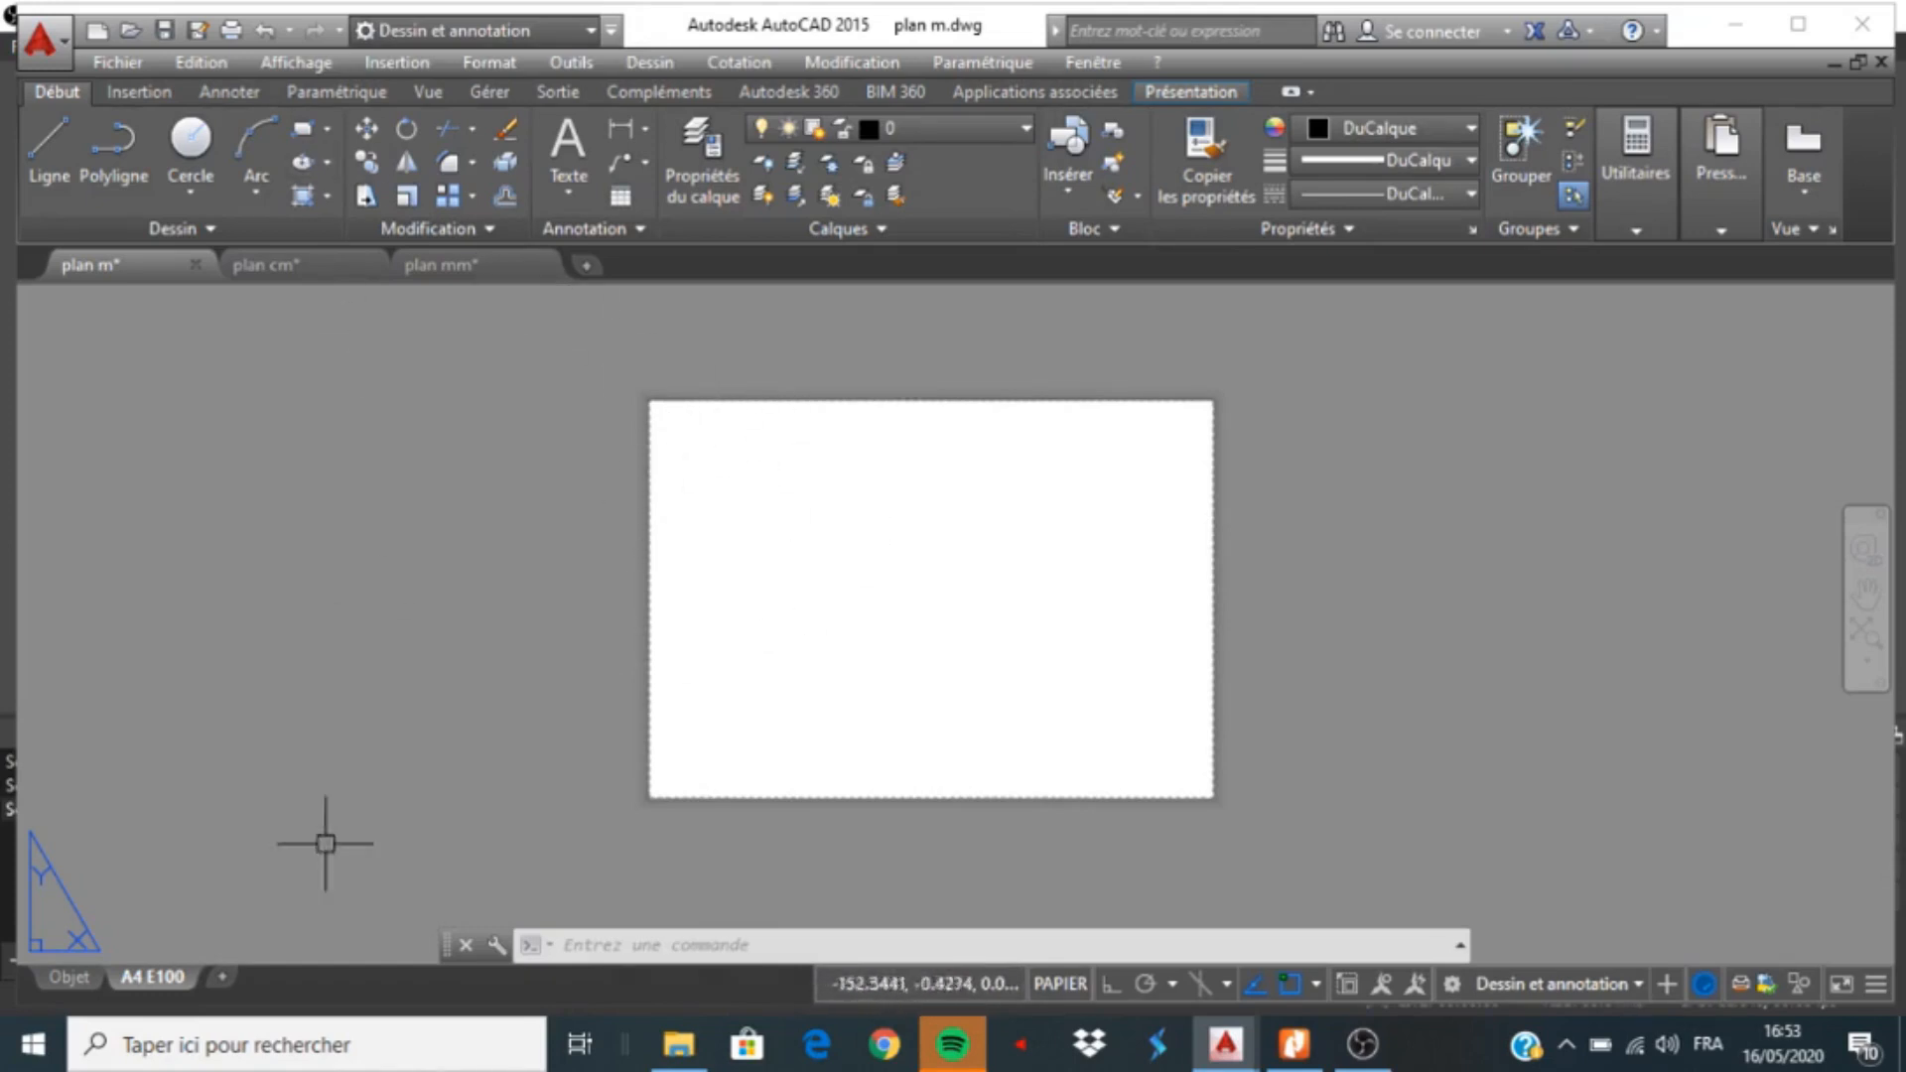
{"action": "left_click", "coordinate": [53, 981]}
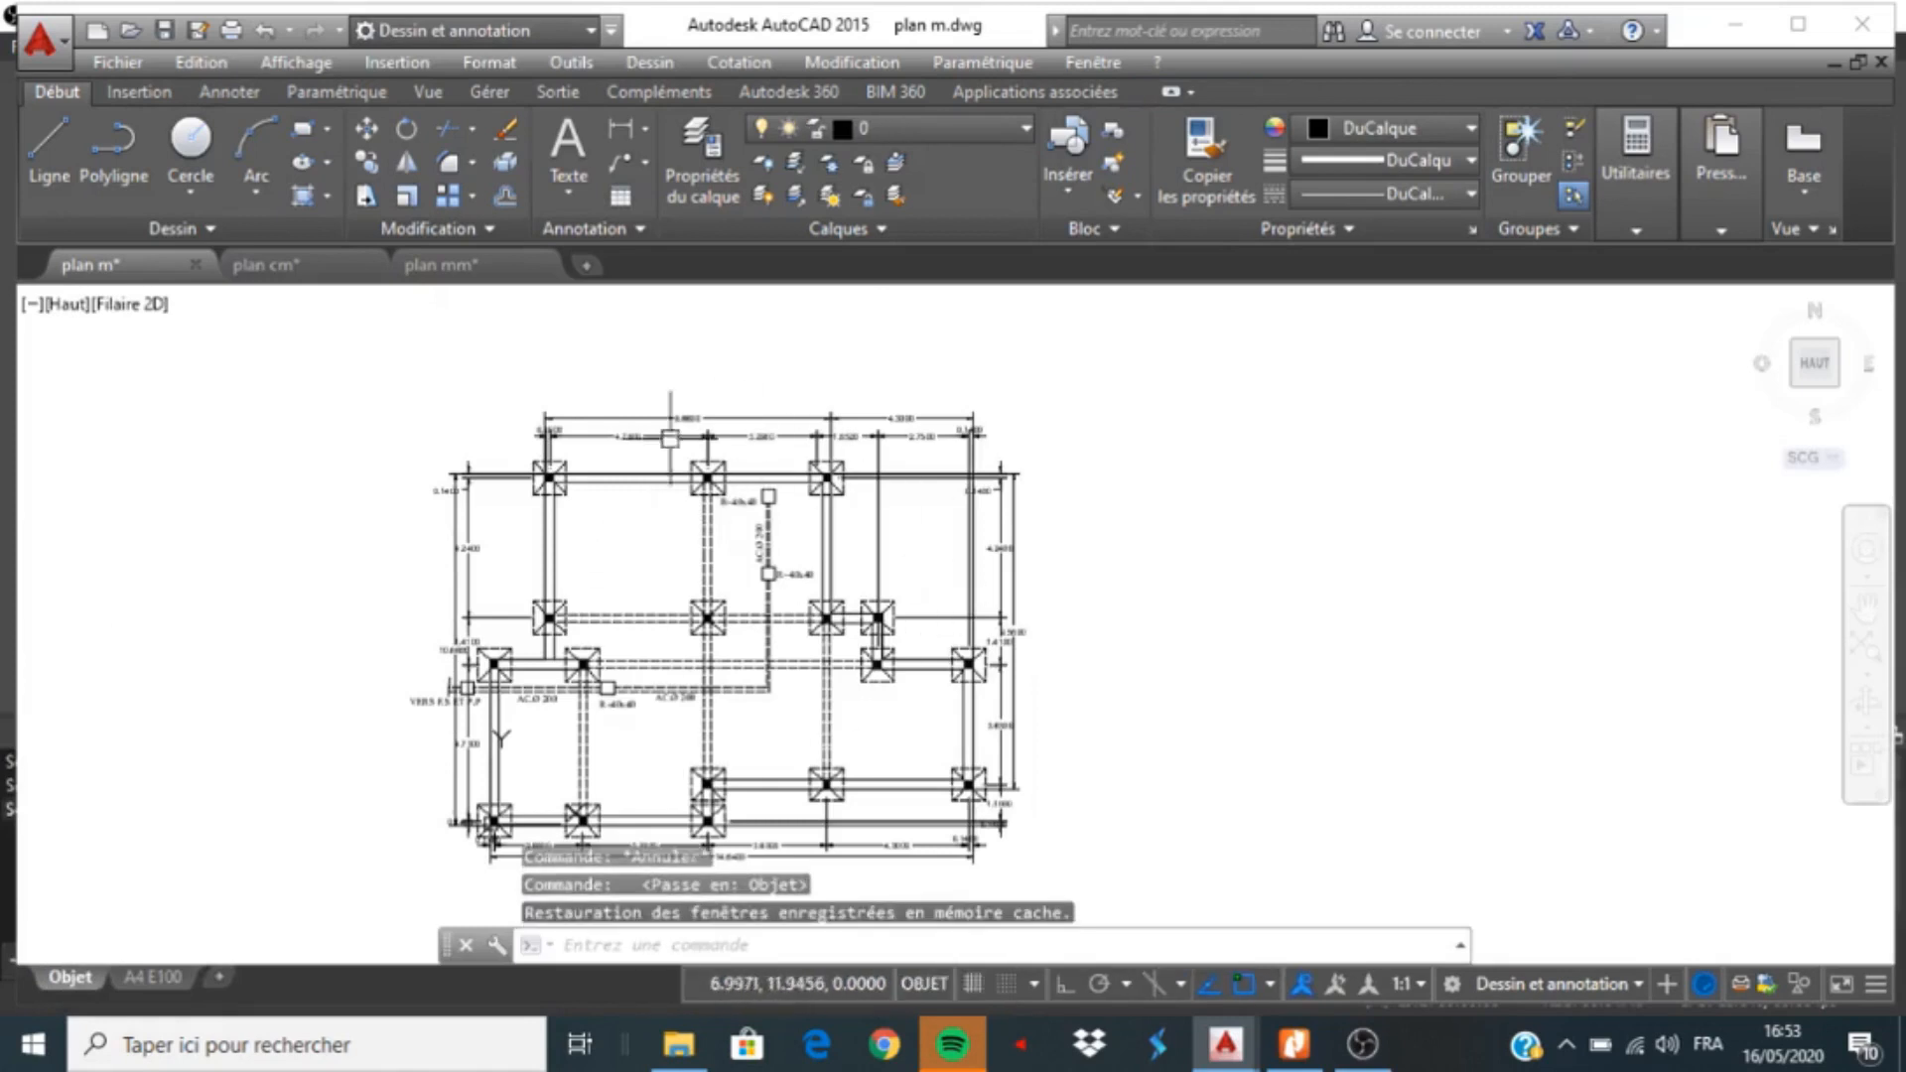
{"action": "left_click", "coordinate": [157, 978]}
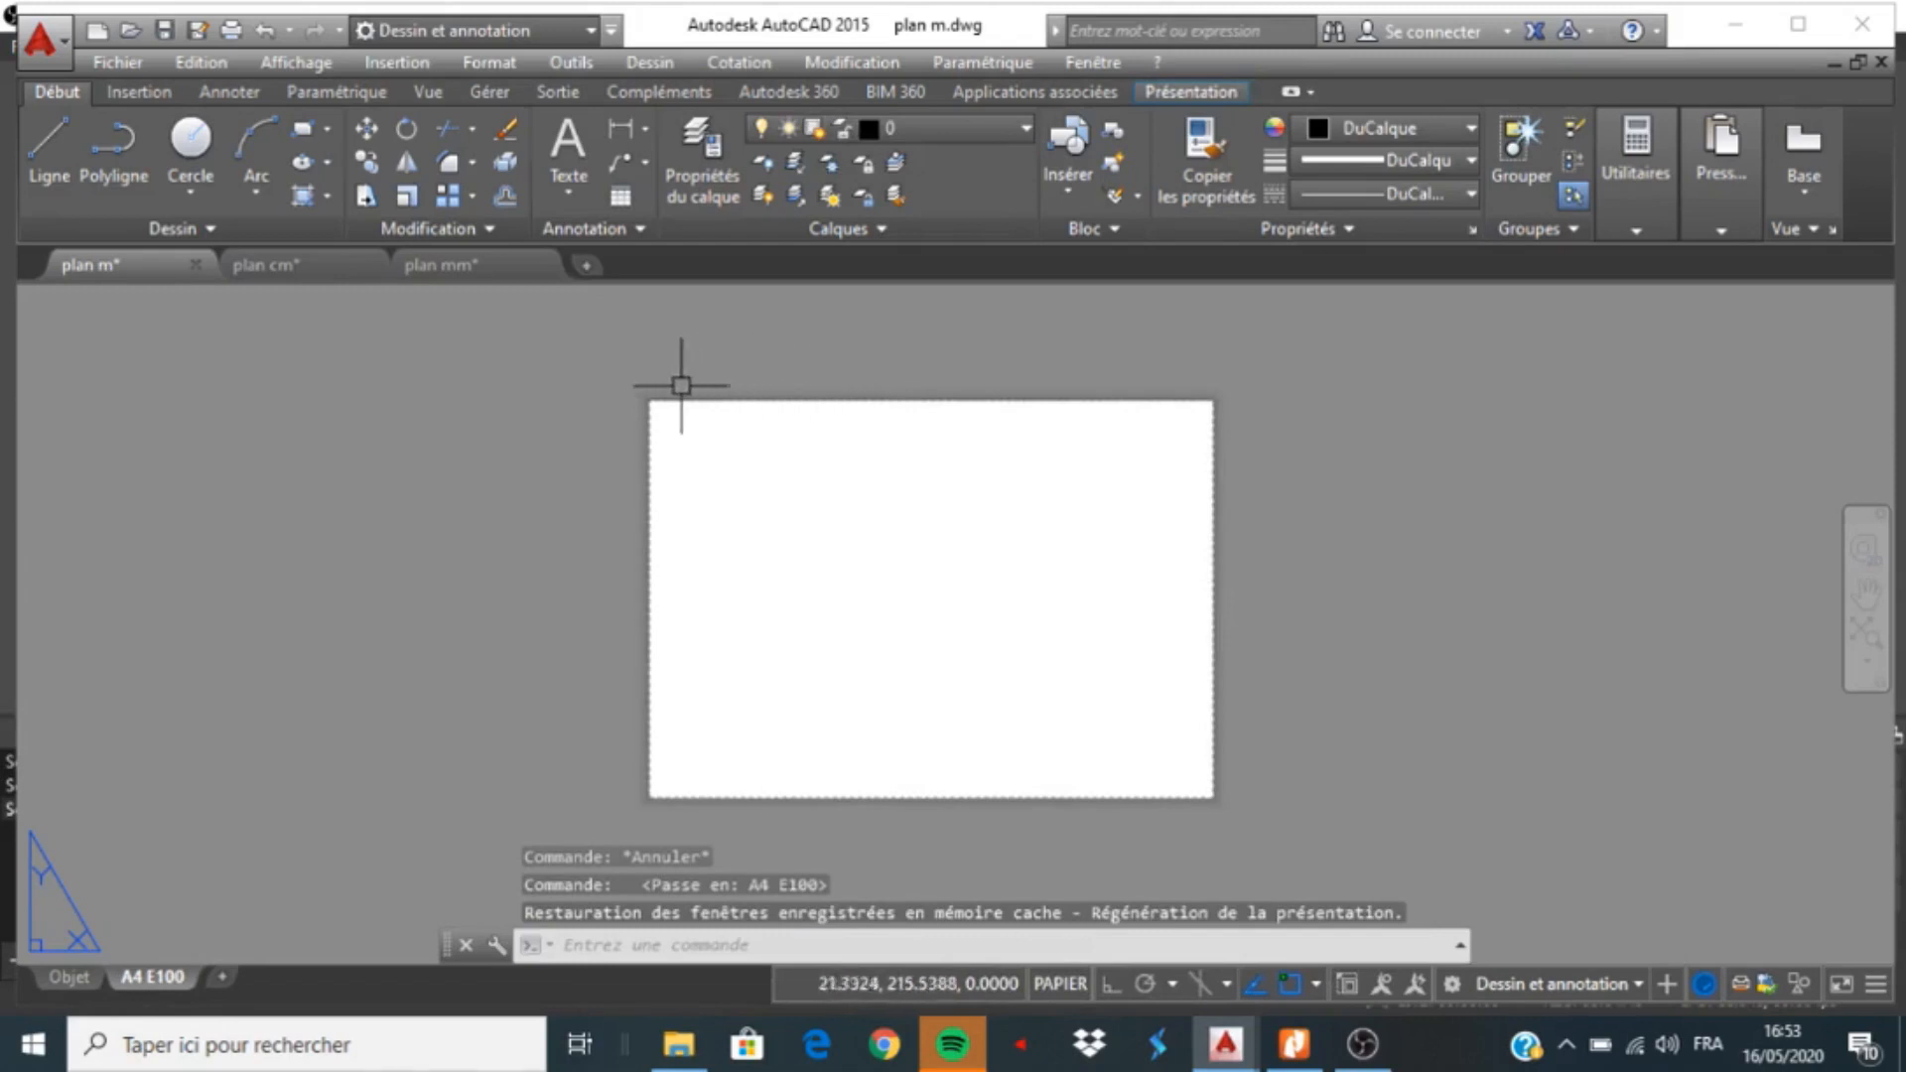
Create a single rectangular viewport about 290 by 203 mm, just inside the edges of the A4 sheet
{"action": "left_click", "coordinate": [296, 64]}
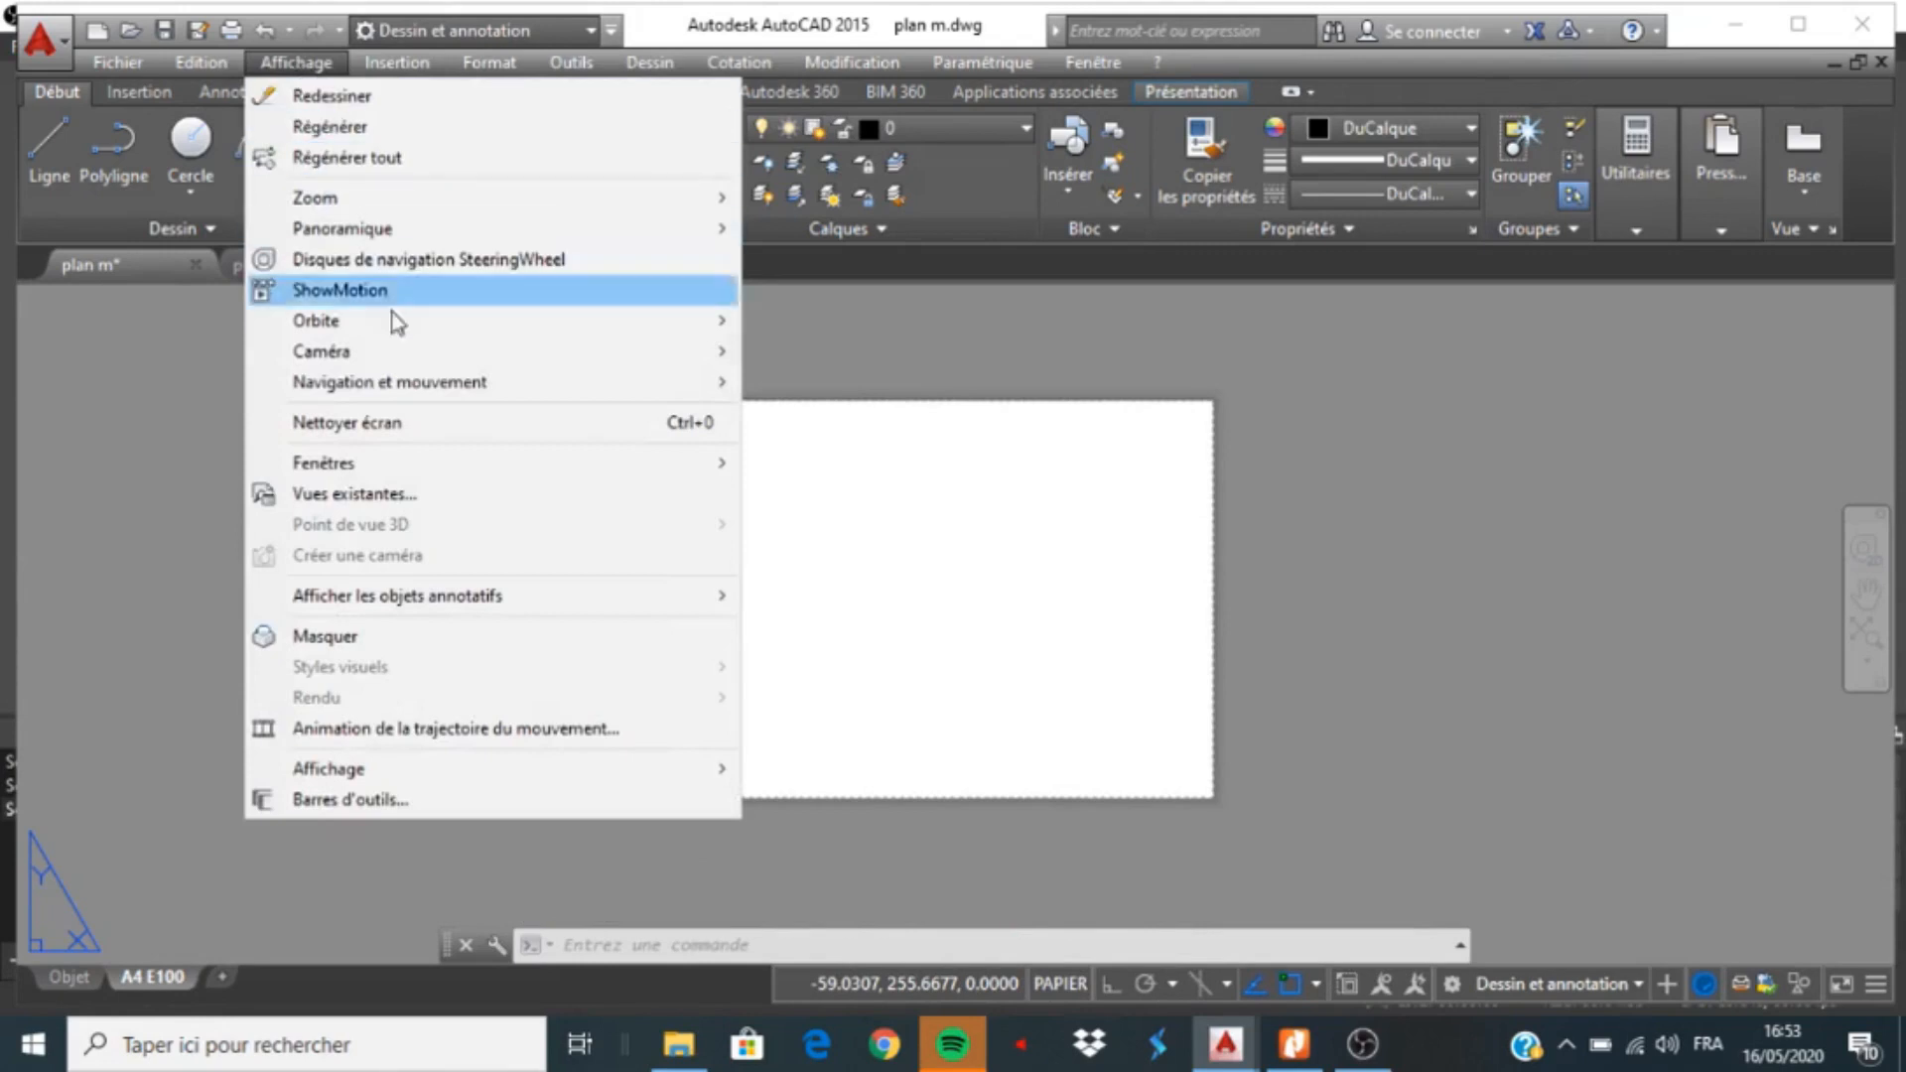
{"action": "mouse_move", "coordinate": [427, 471]}
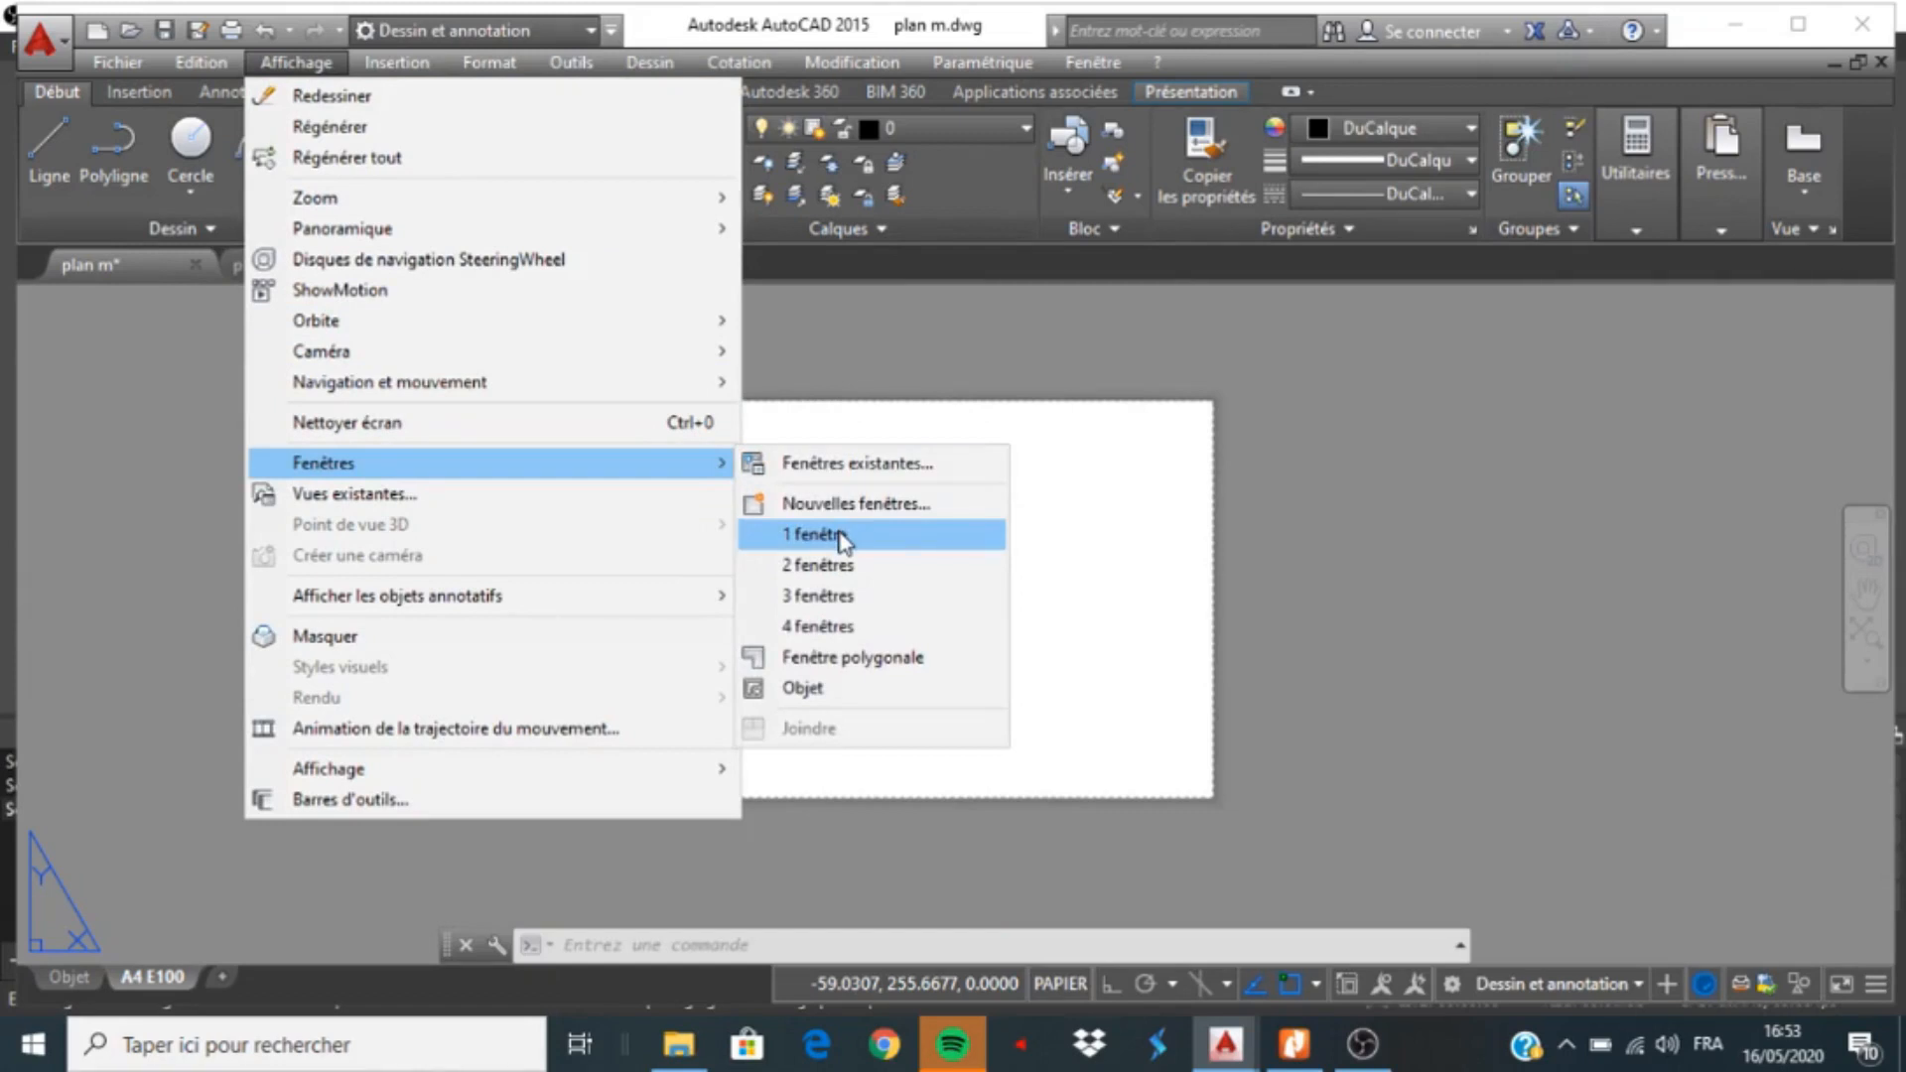
{"action": "left_click", "coordinate": [840, 537]}
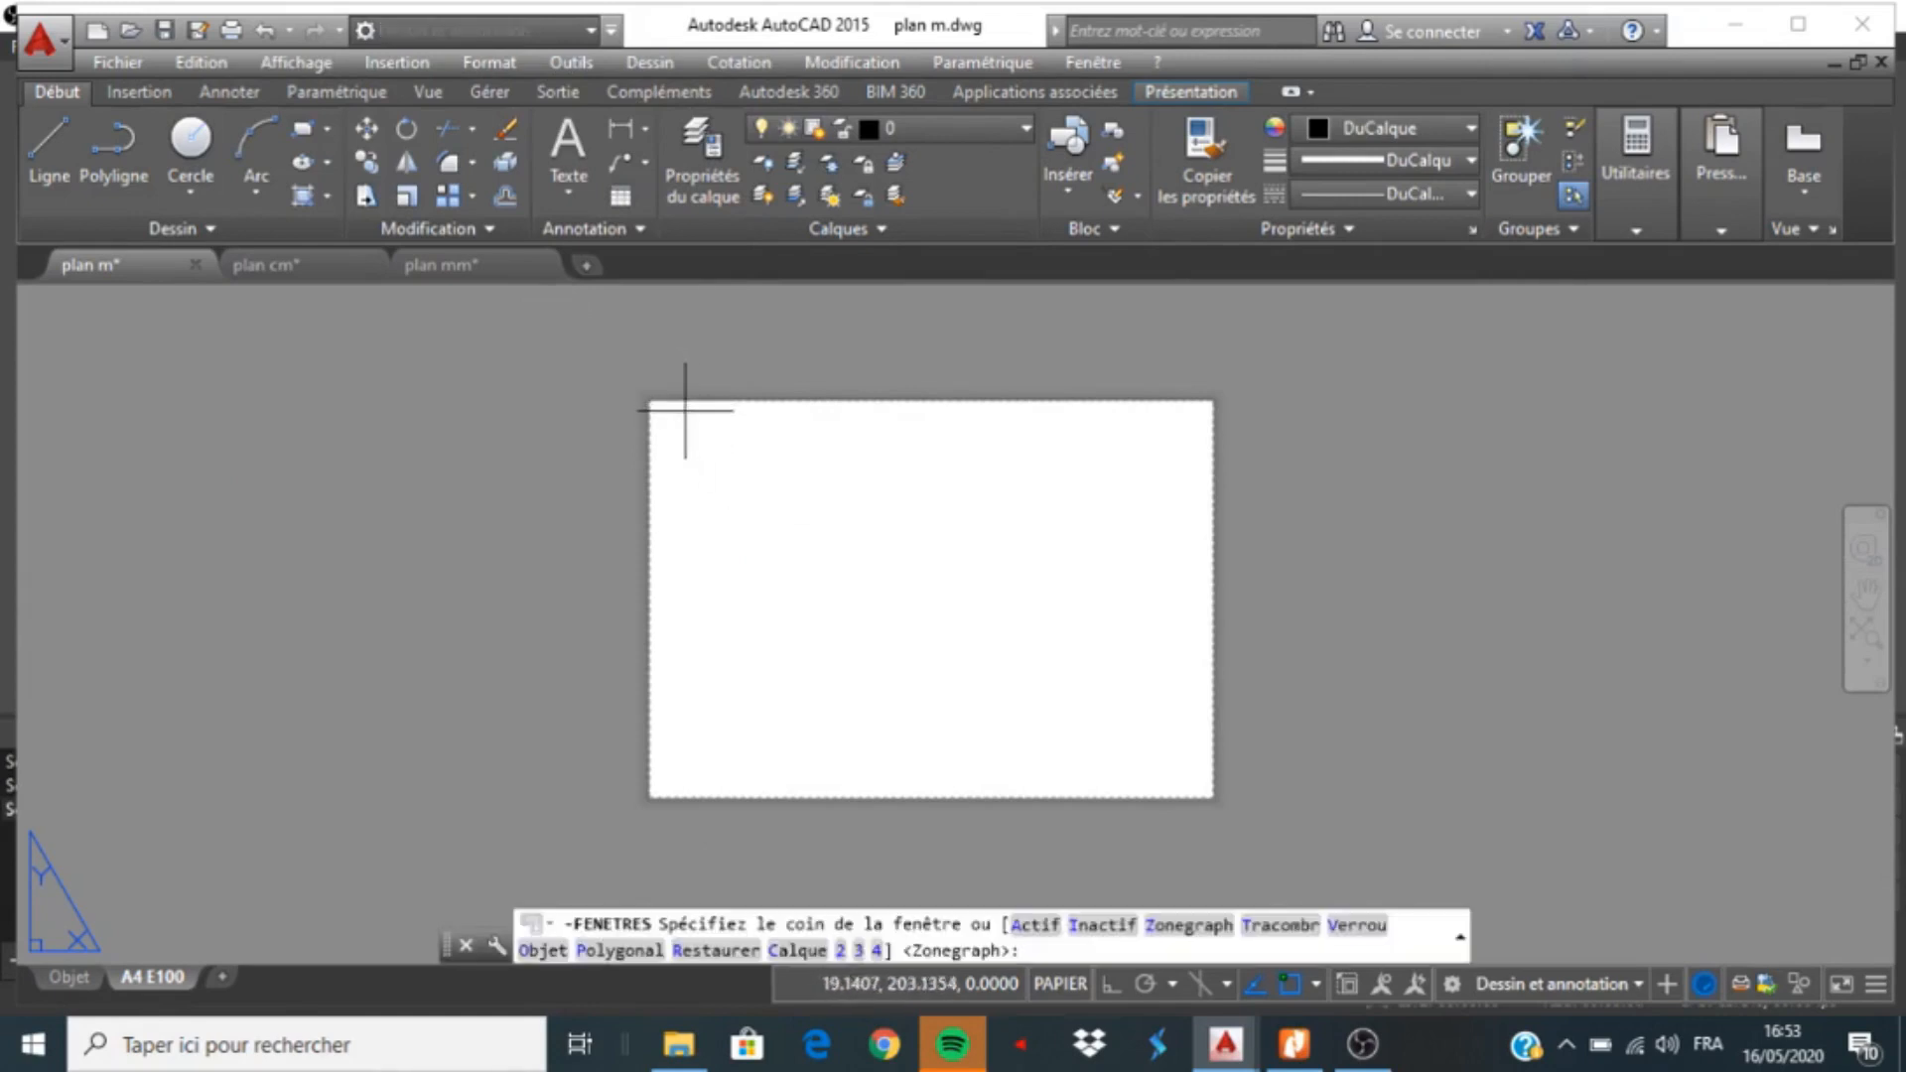
{"action": "scroll", "coordinate": [690, 417], "scroll_direction": "up", "scroll_amount": 2}
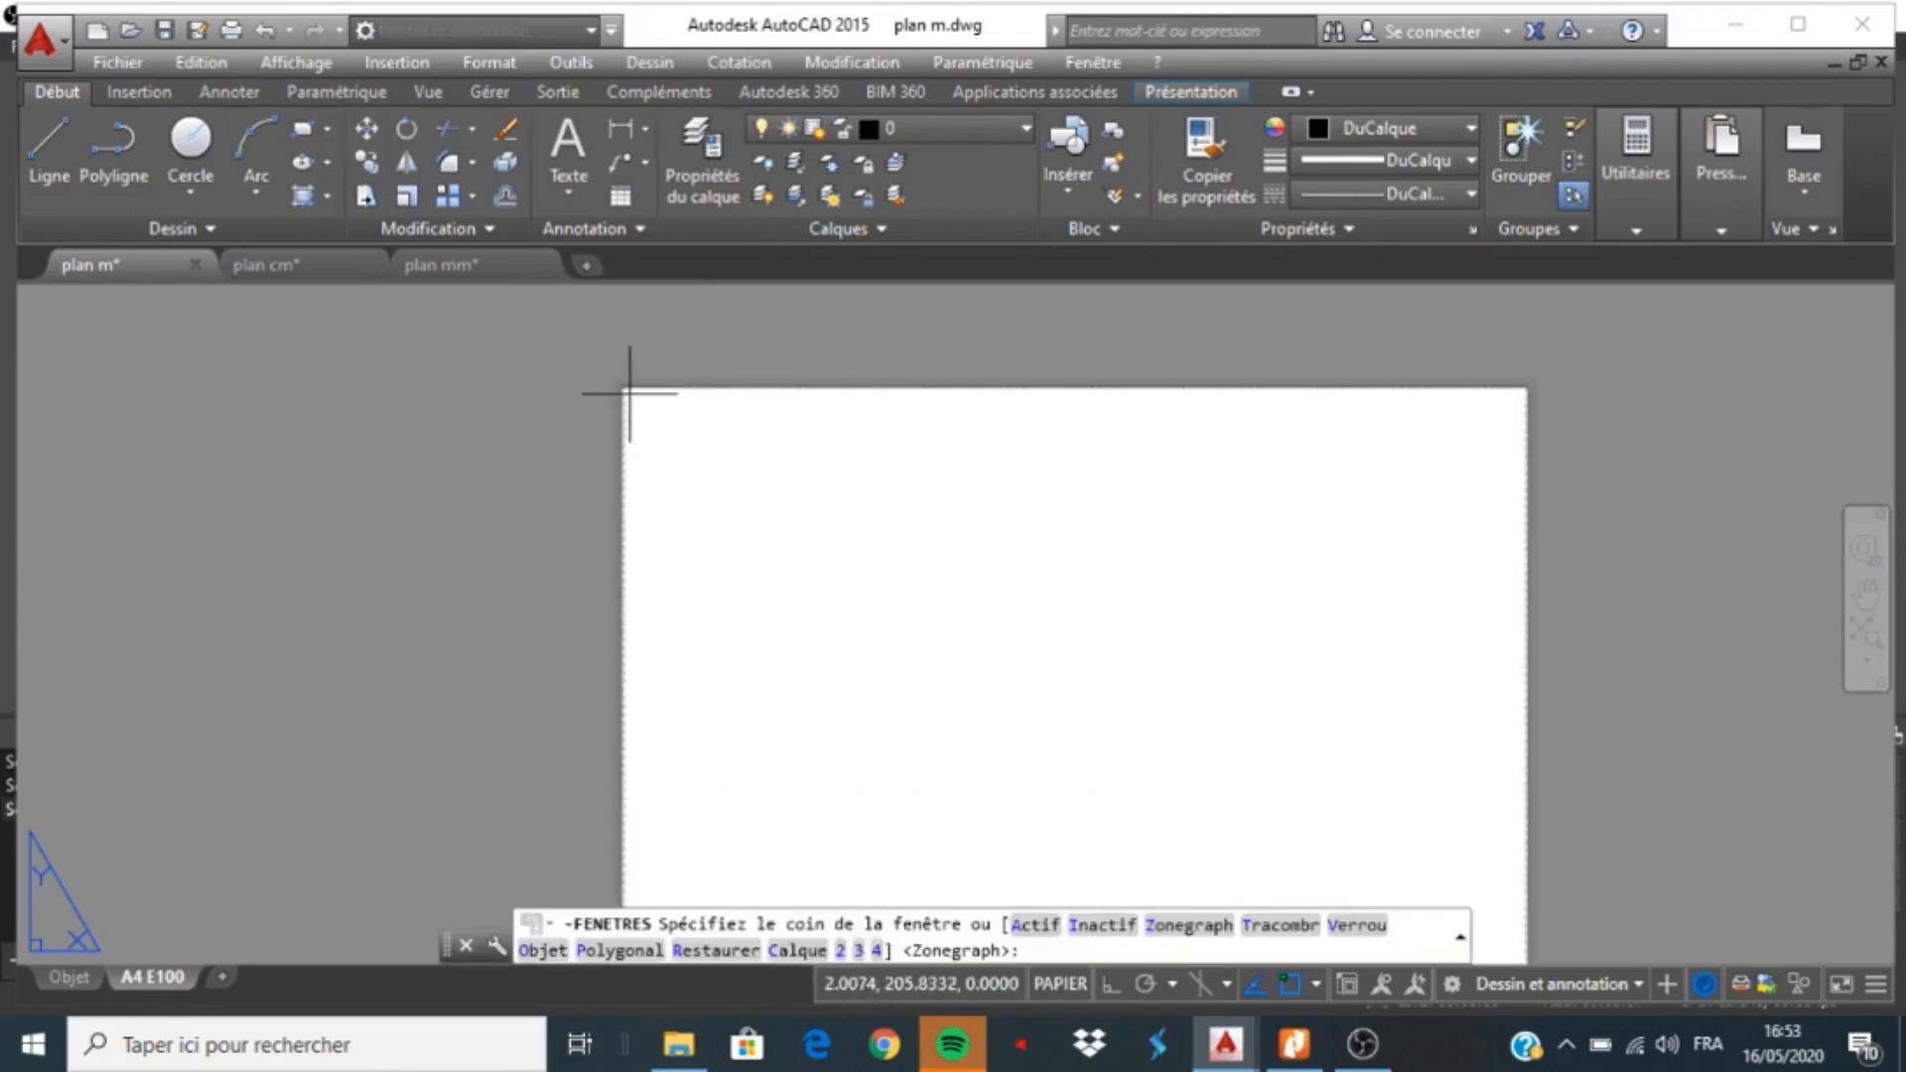
{"action": "left_click", "coordinate": [630, 393]}
{"action": "scroll", "coordinate": [725, 437], "scroll_direction": "down", "scroll_amount": 2}
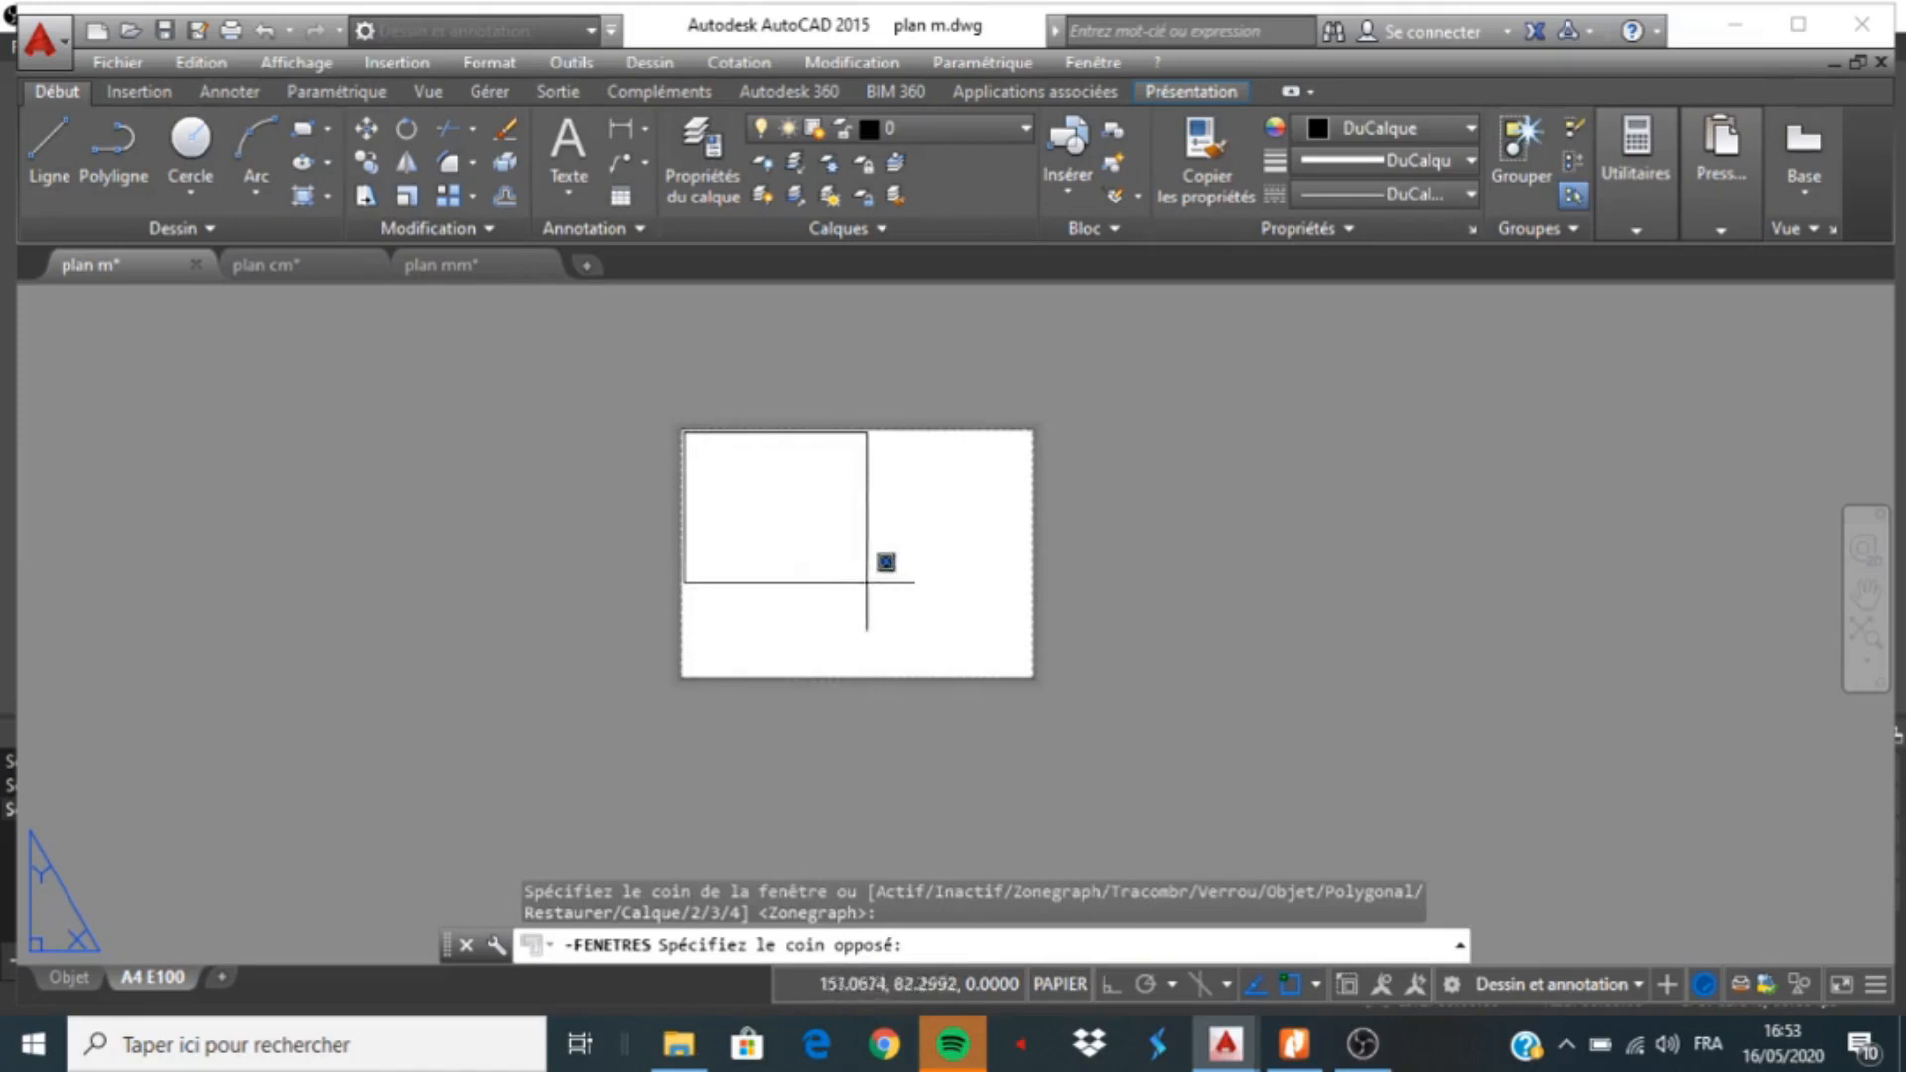
{"action": "scroll", "coordinate": [1032, 675], "scroll_direction": "up", "scroll_amount": 2}
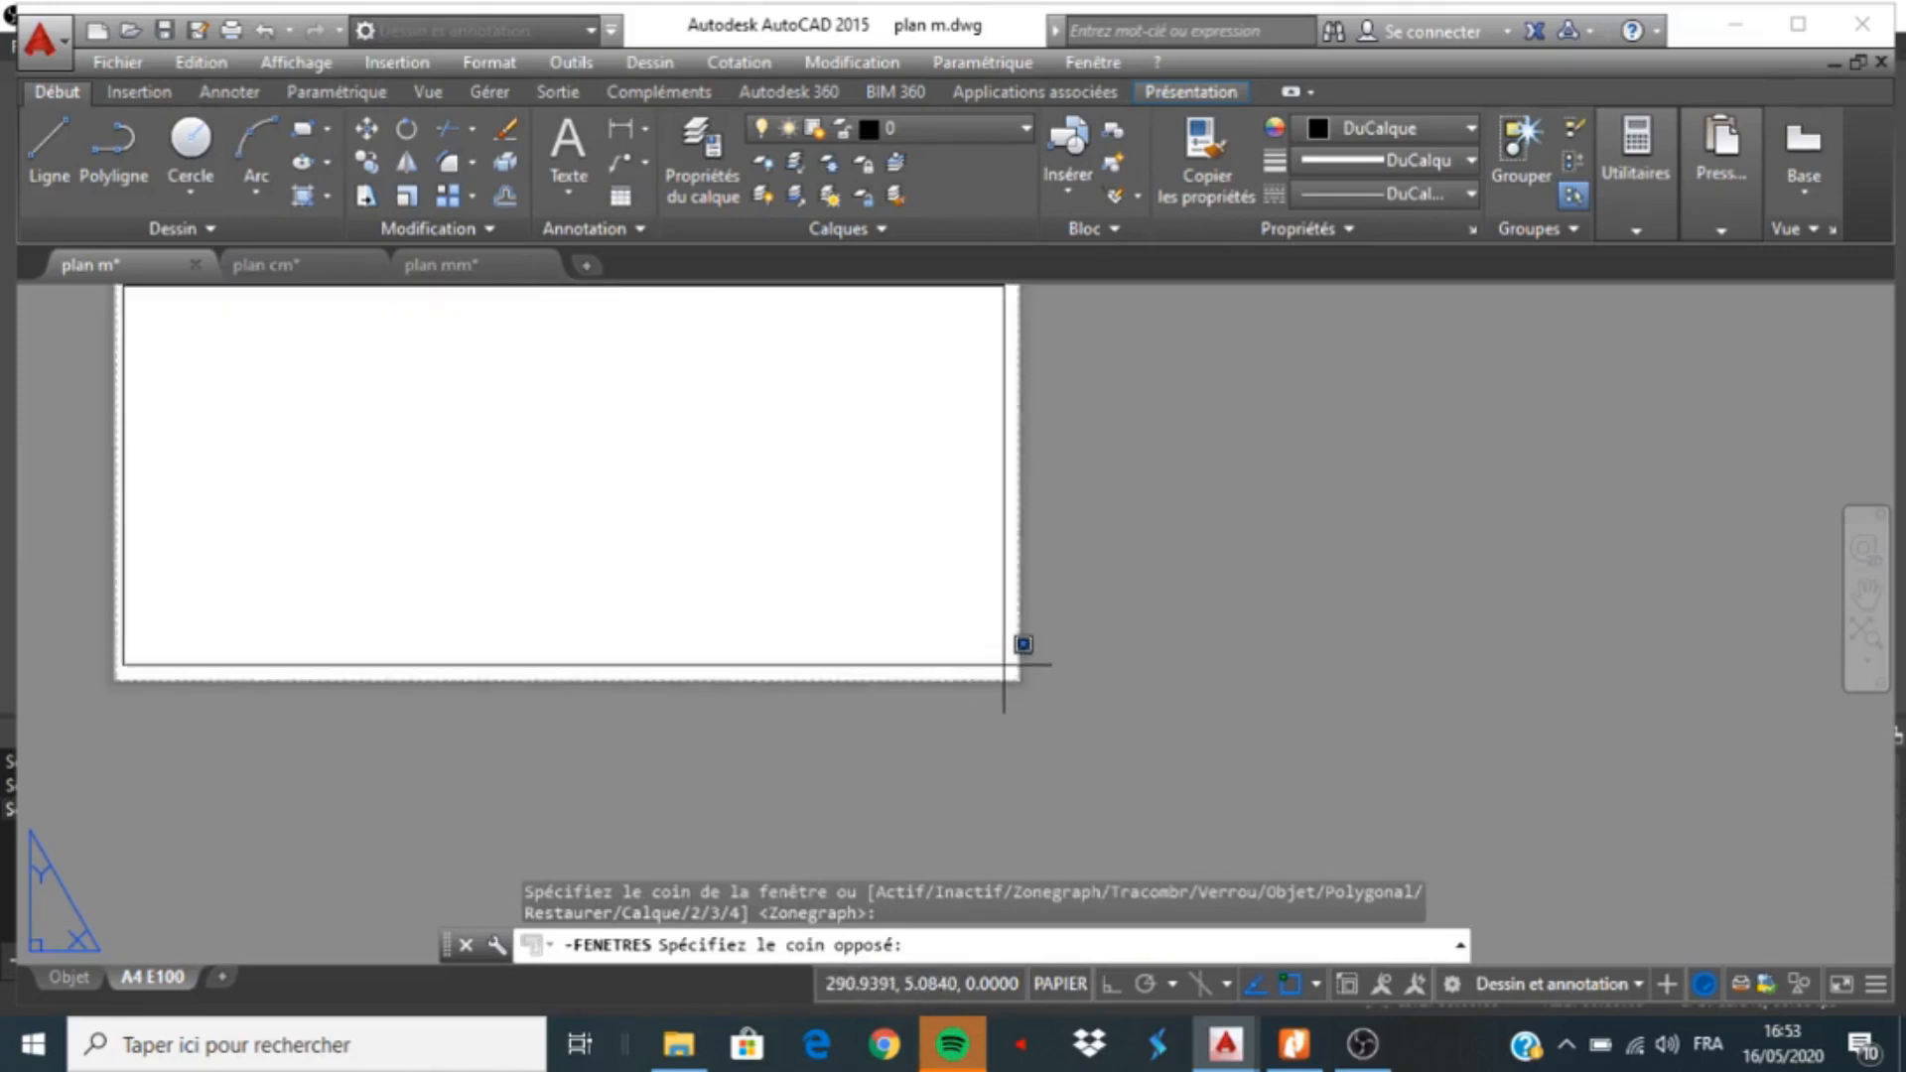
{"action": "left_click", "coordinate": [1004, 672]}
{"action": "scroll", "coordinate": [1082, 656], "scroll_direction": "down", "scroll_amount": 3}
{"action": "scroll", "coordinate": [993, 526], "scroll_direction": "up", "scroll_amount": 2}
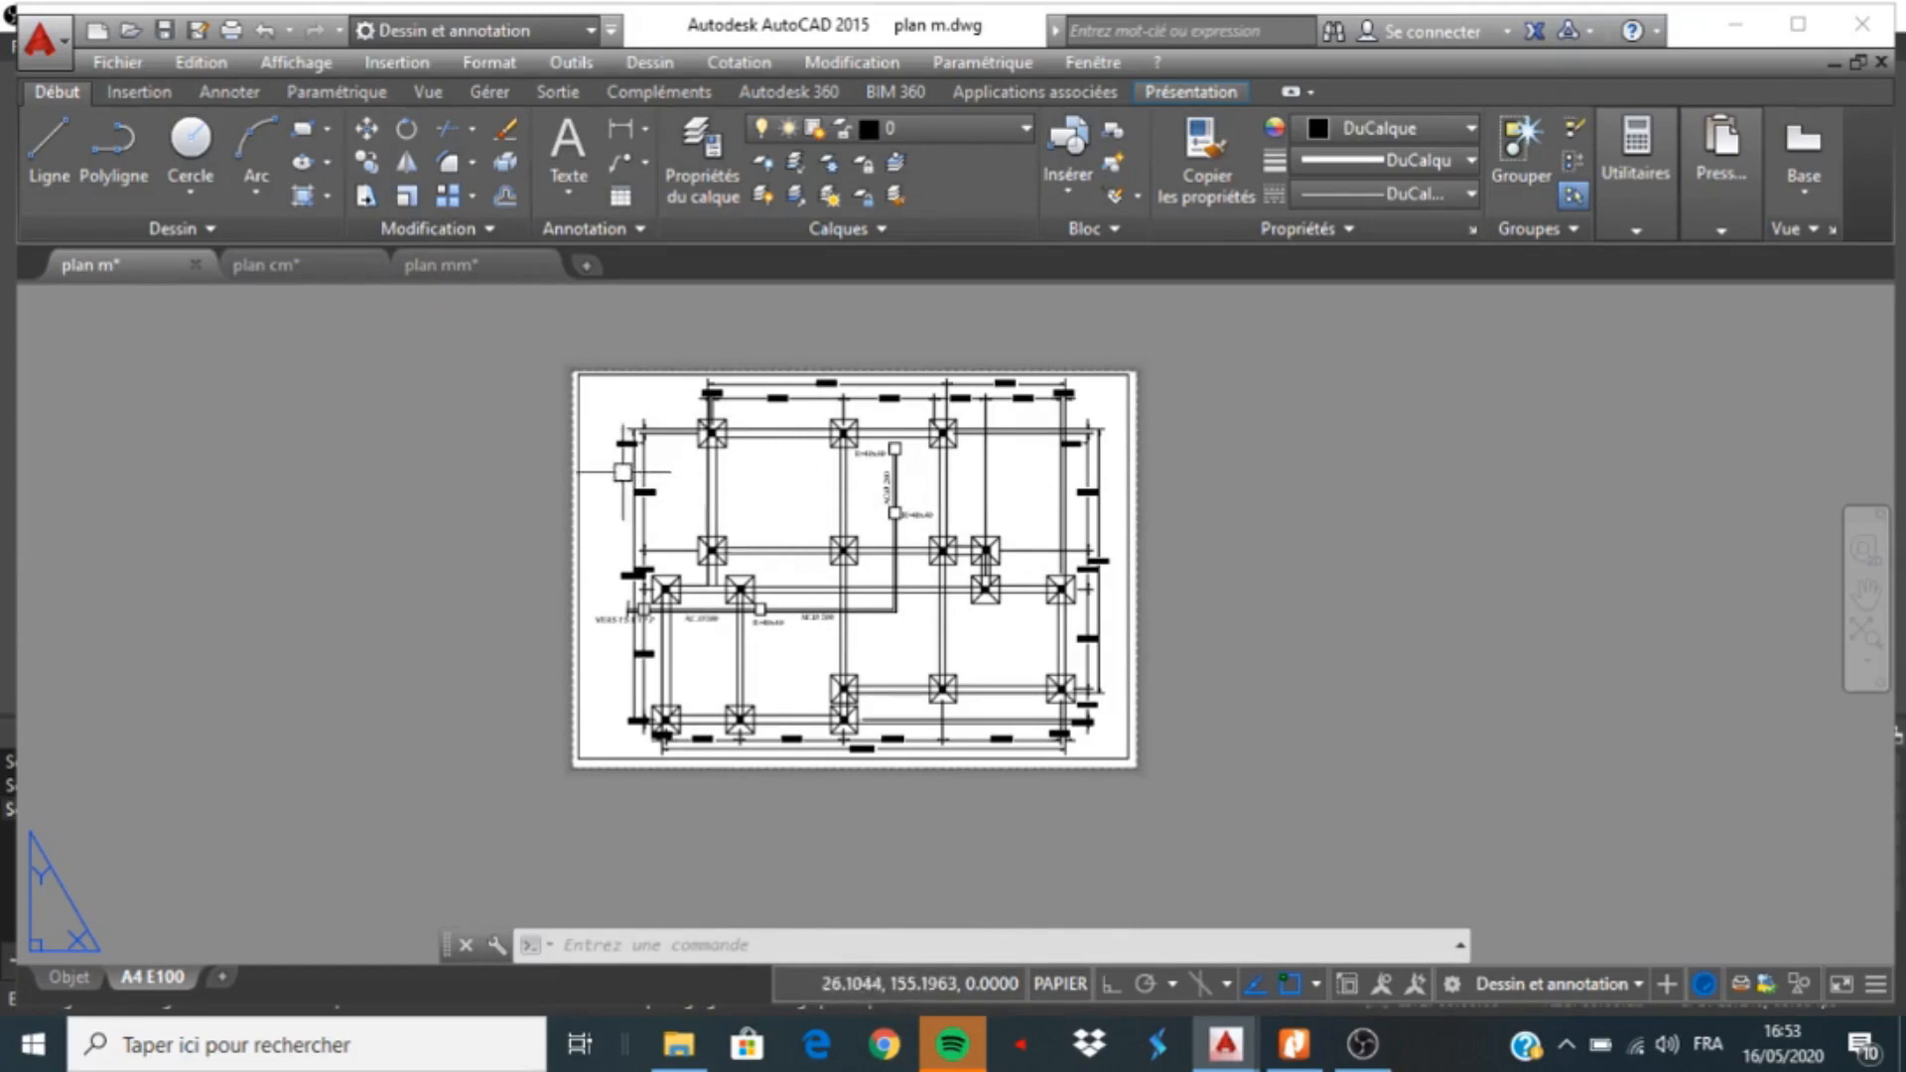
Activate model space inside the new viewport and switch back to paper space
{"action": "scroll", "coordinate": [621, 484], "scroll_direction": "down", "scroll_amount": 1}
{"action": "scroll", "coordinate": [917, 556], "scroll_direction": "up", "scroll_amount": 1}
{"action": "scroll", "coordinate": [909, 561], "scroll_direction": "down", "scroll_amount": 1}
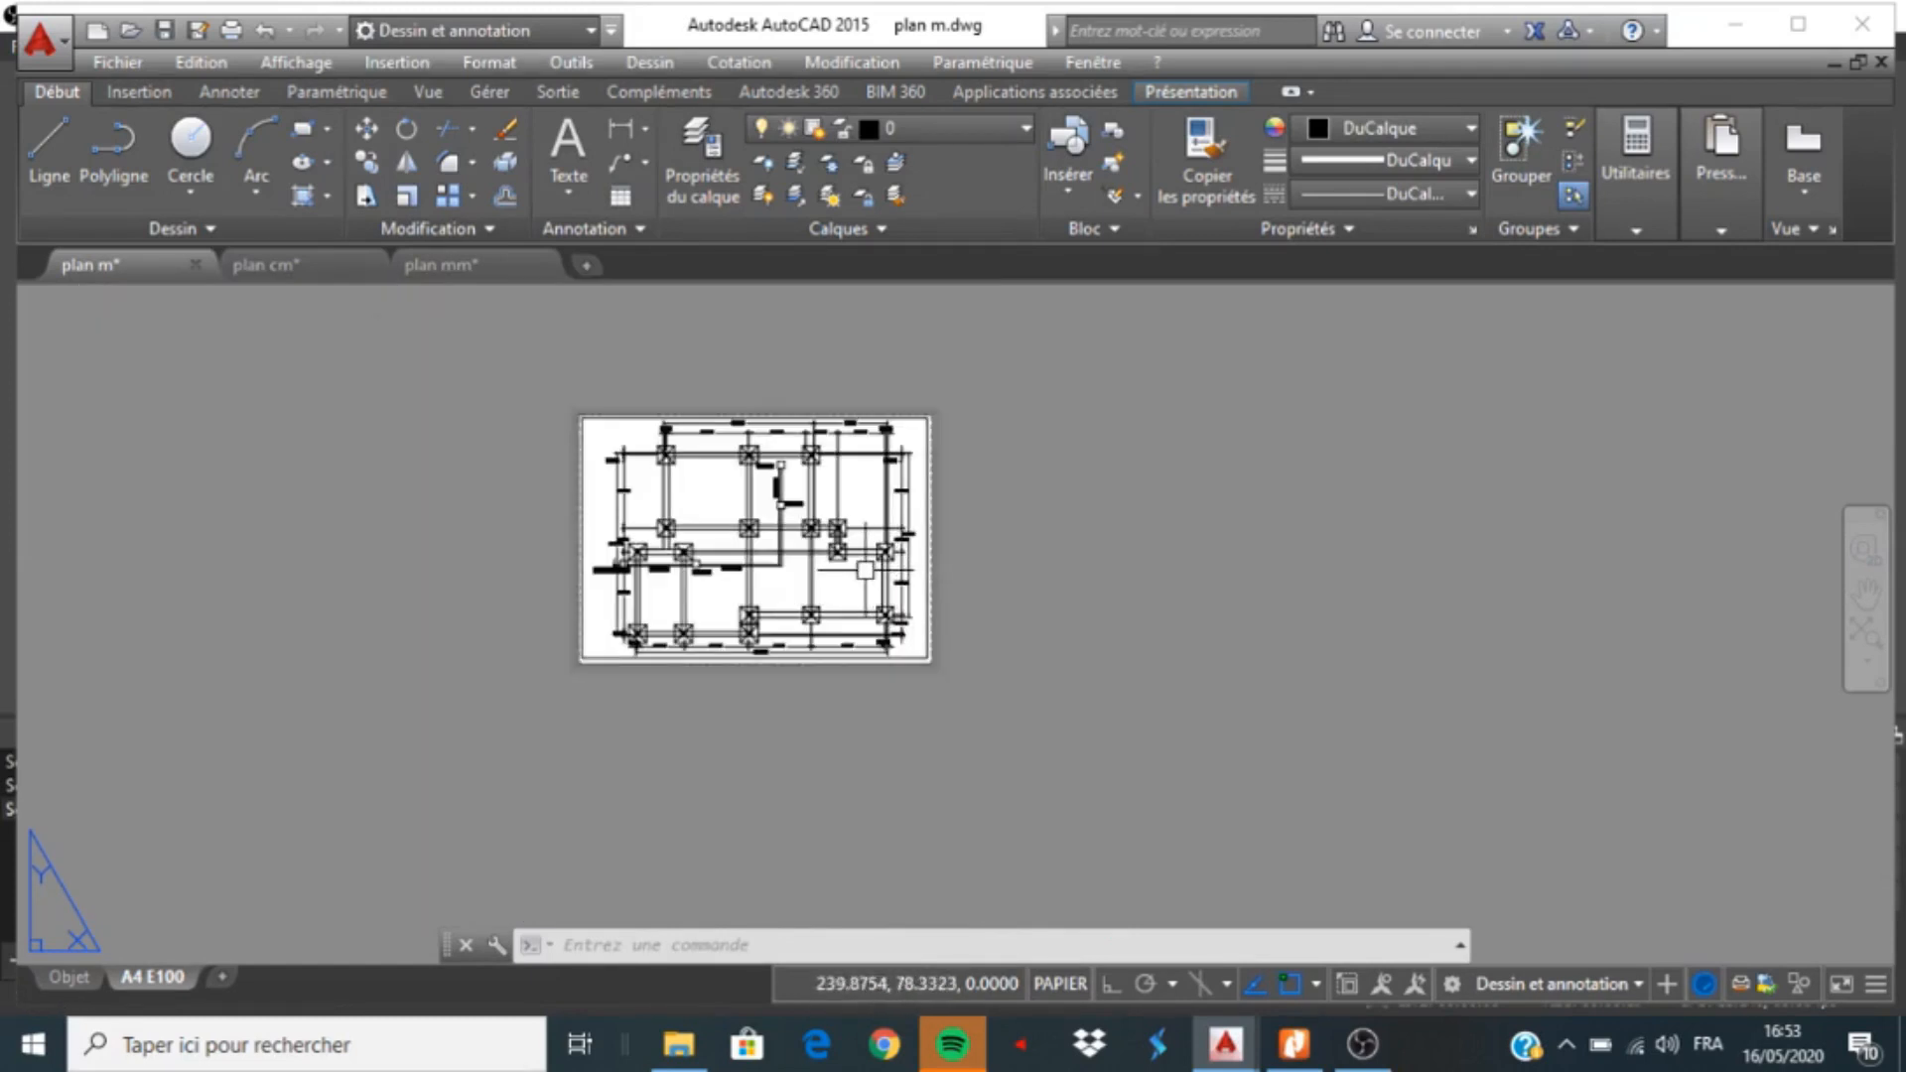
{"action": "scroll", "coordinate": [879, 571], "scroll_direction": "up", "scroll_amount": 1}
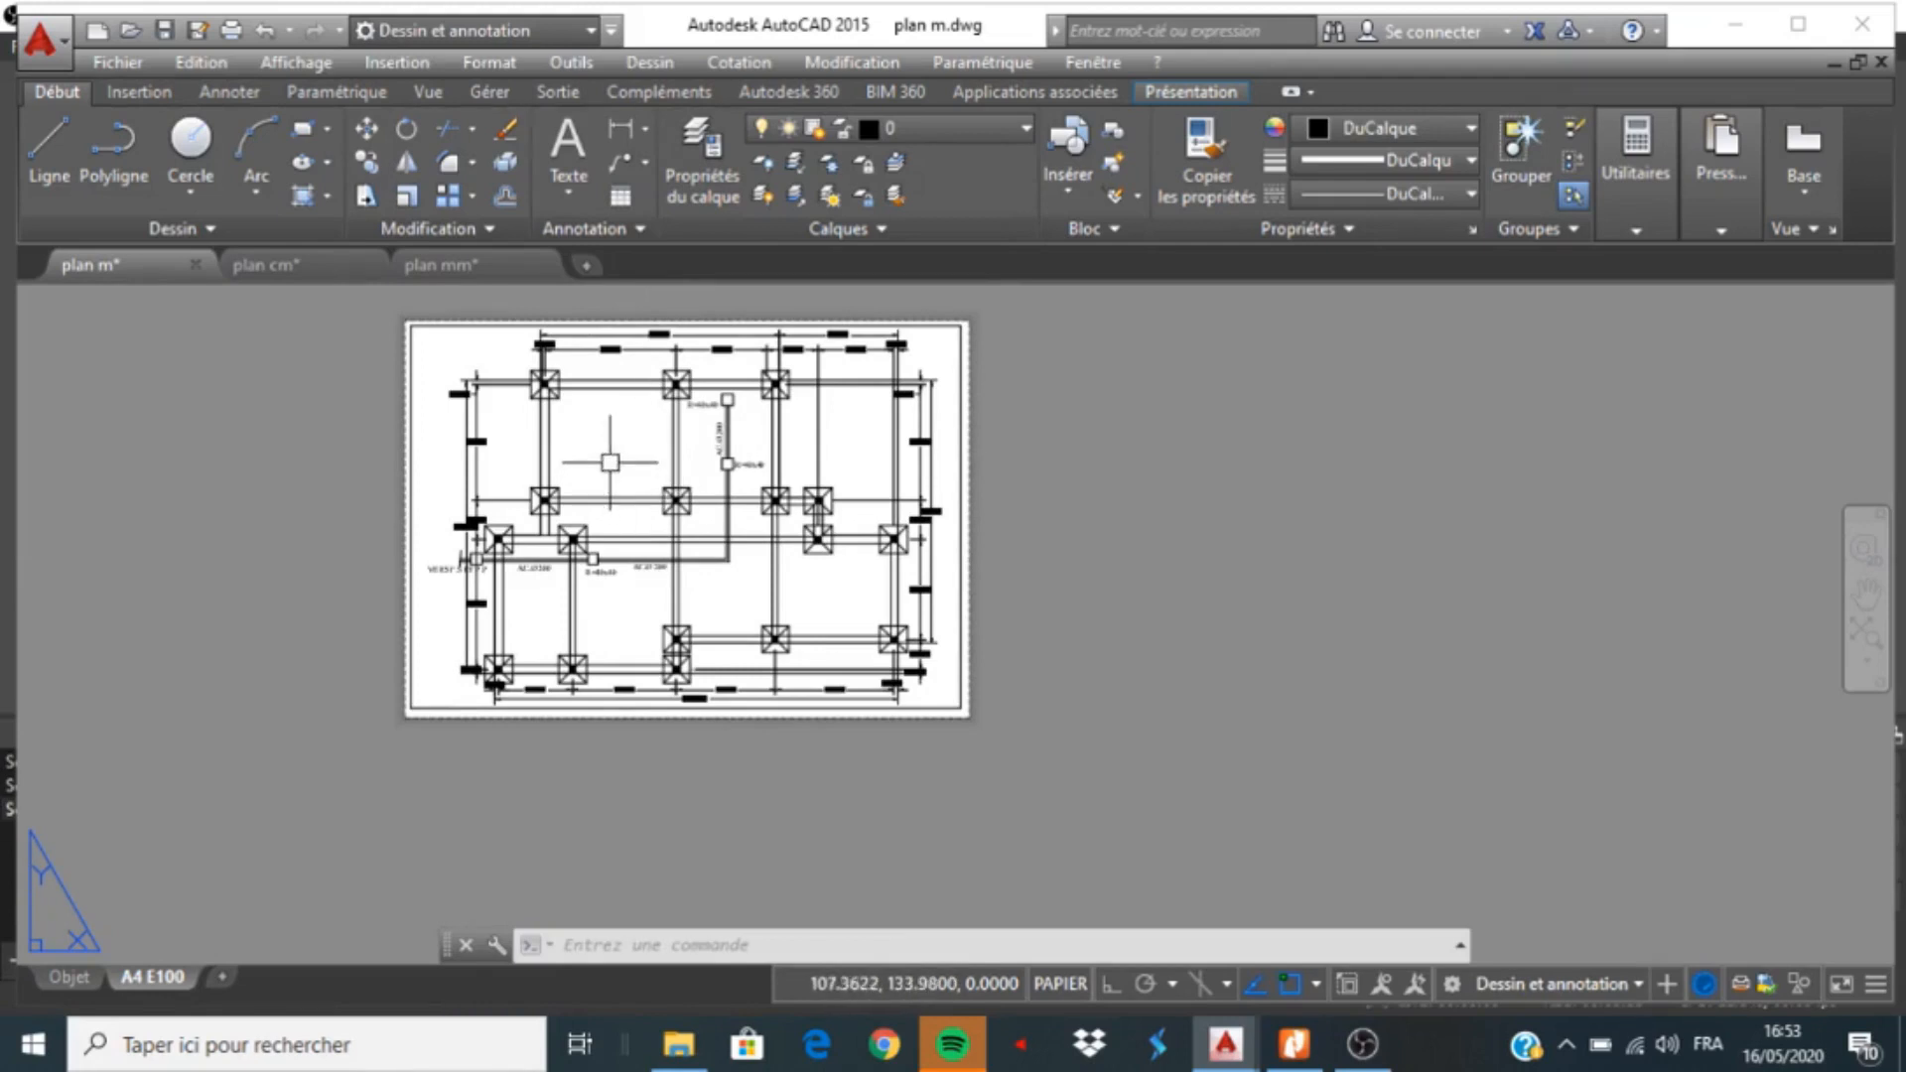
{"action": "double_click", "coordinate": [621, 432]}
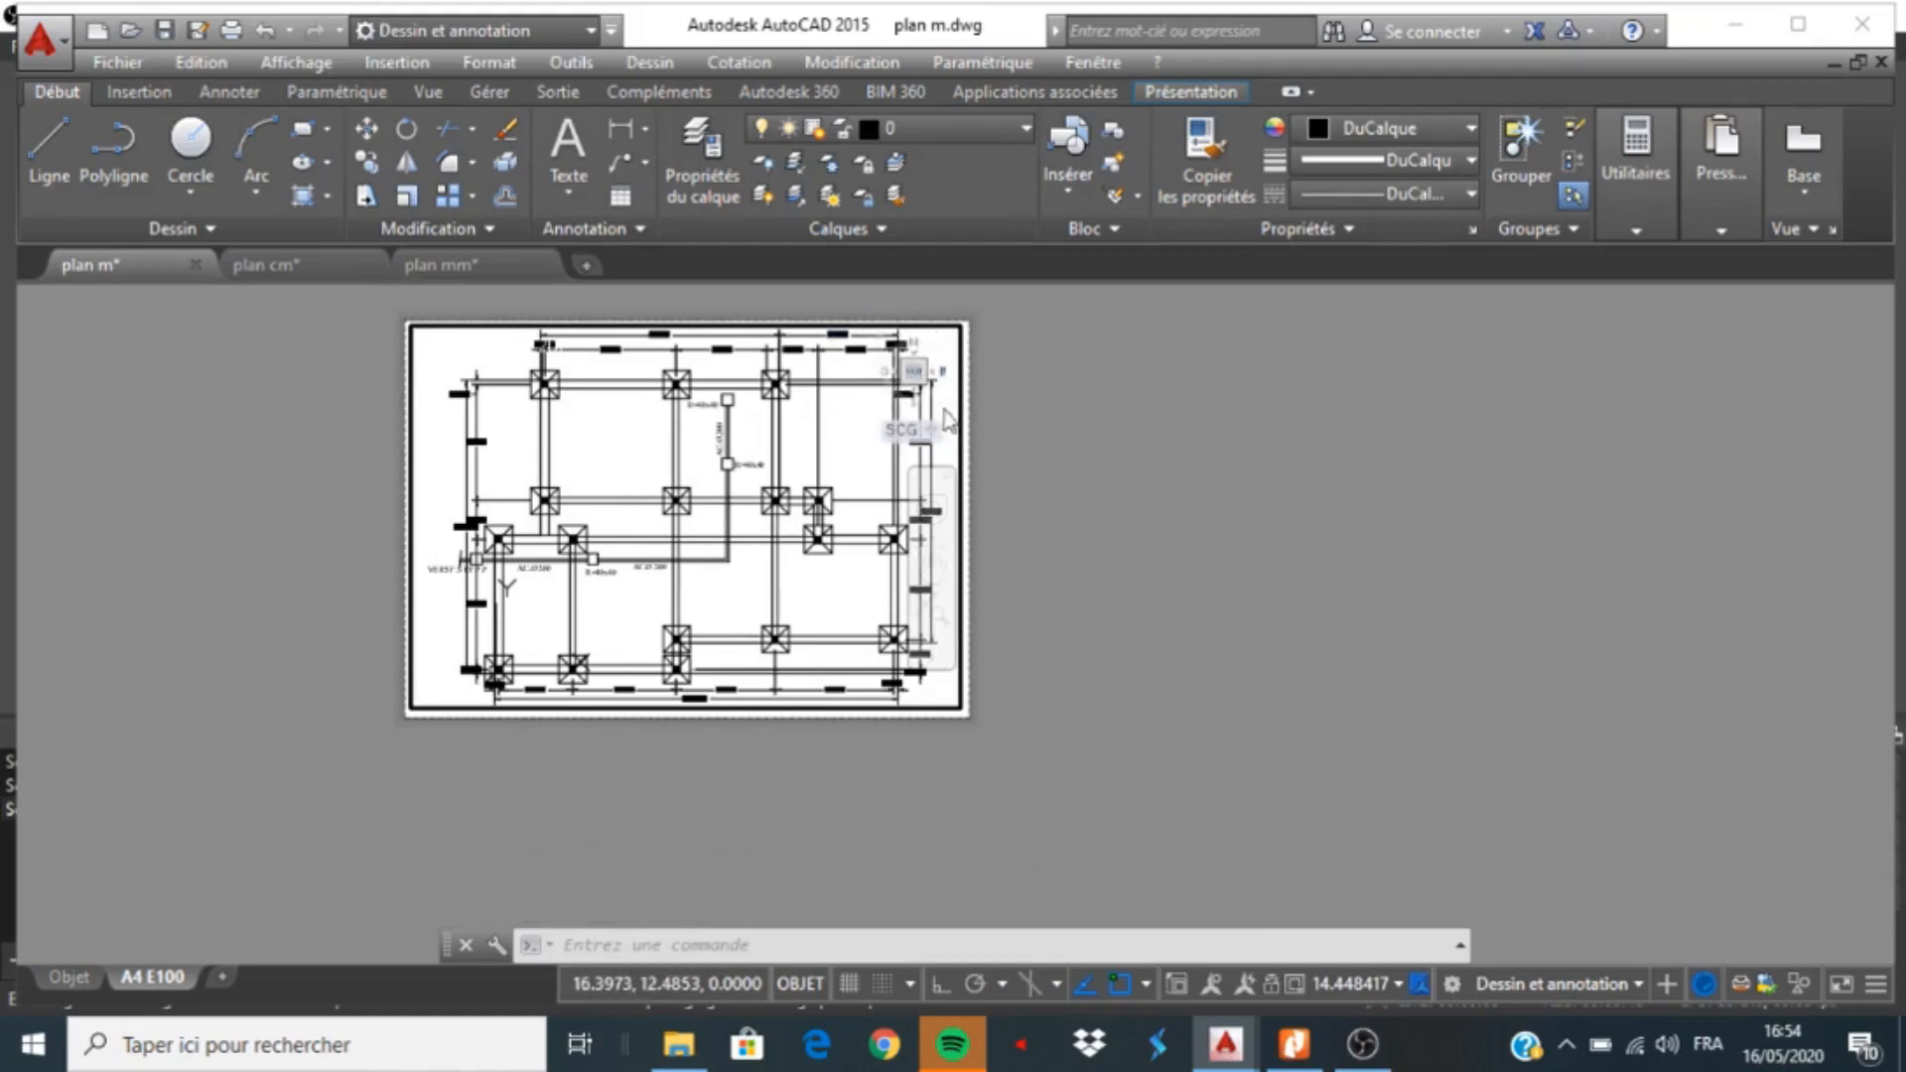
{"action": "double_click", "coordinate": [1111, 521]}
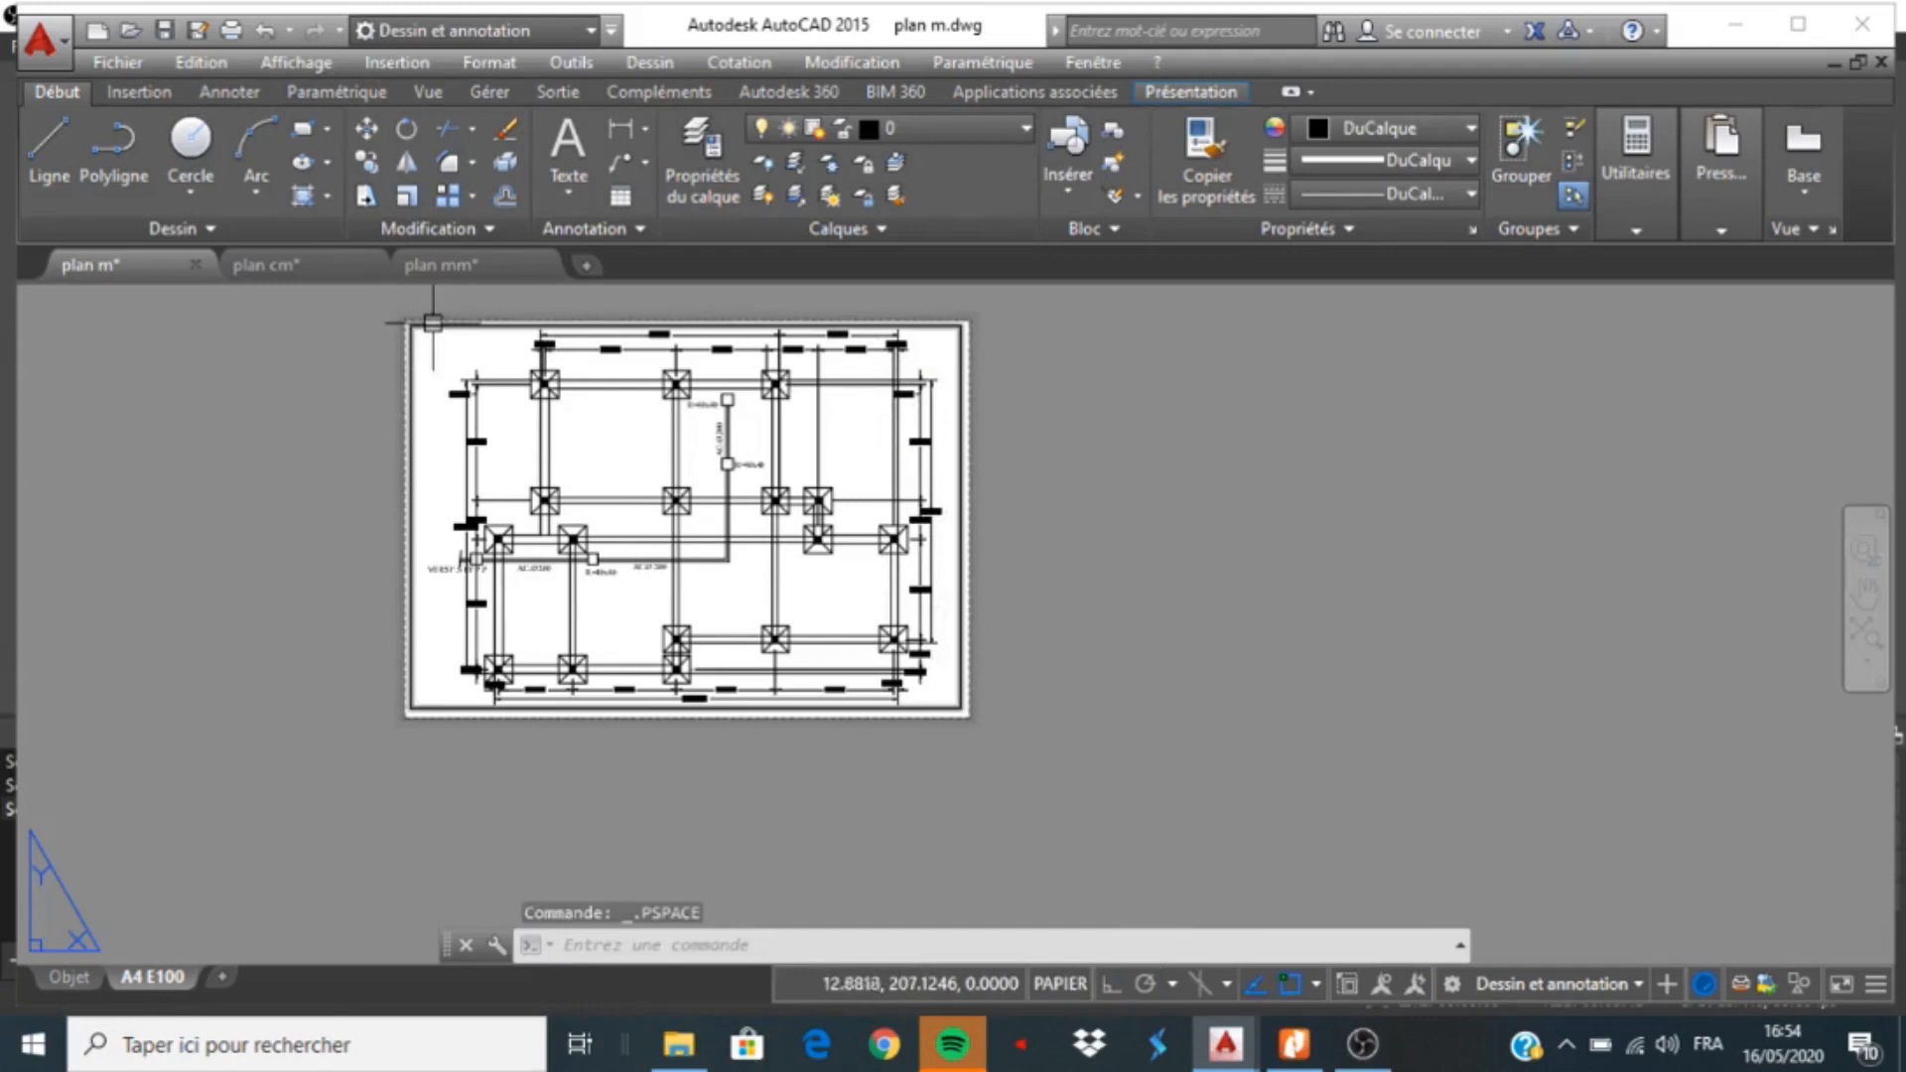
Activate model space inside the viewport and shrink and reposition the plan so that it sits near the middle of the frame
{"action": "double_click", "coordinate": [604, 477]}
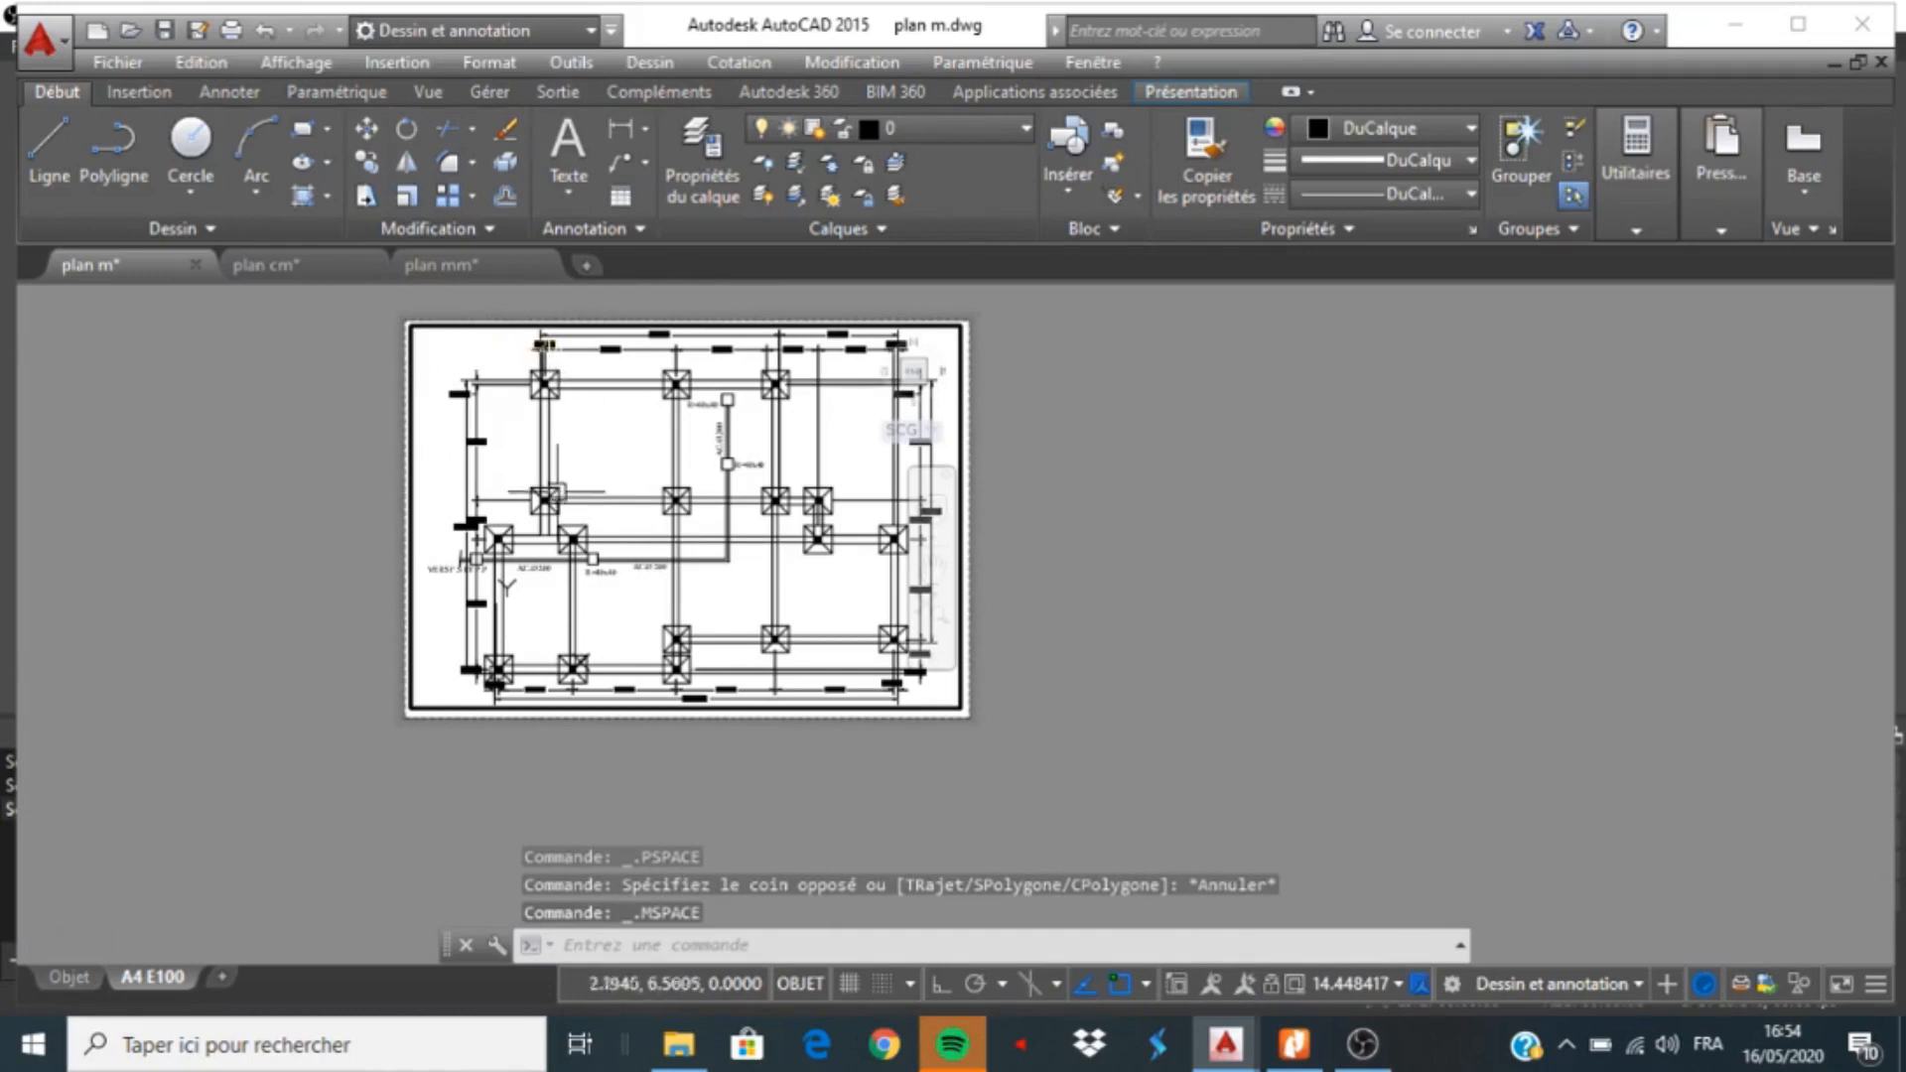
{"action": "scroll", "coordinate": [536, 497], "scroll_direction": "down", "scroll_amount": 3}
{"action": "scroll", "coordinate": [565, 492], "scroll_direction": "down", "scroll_amount": 3}
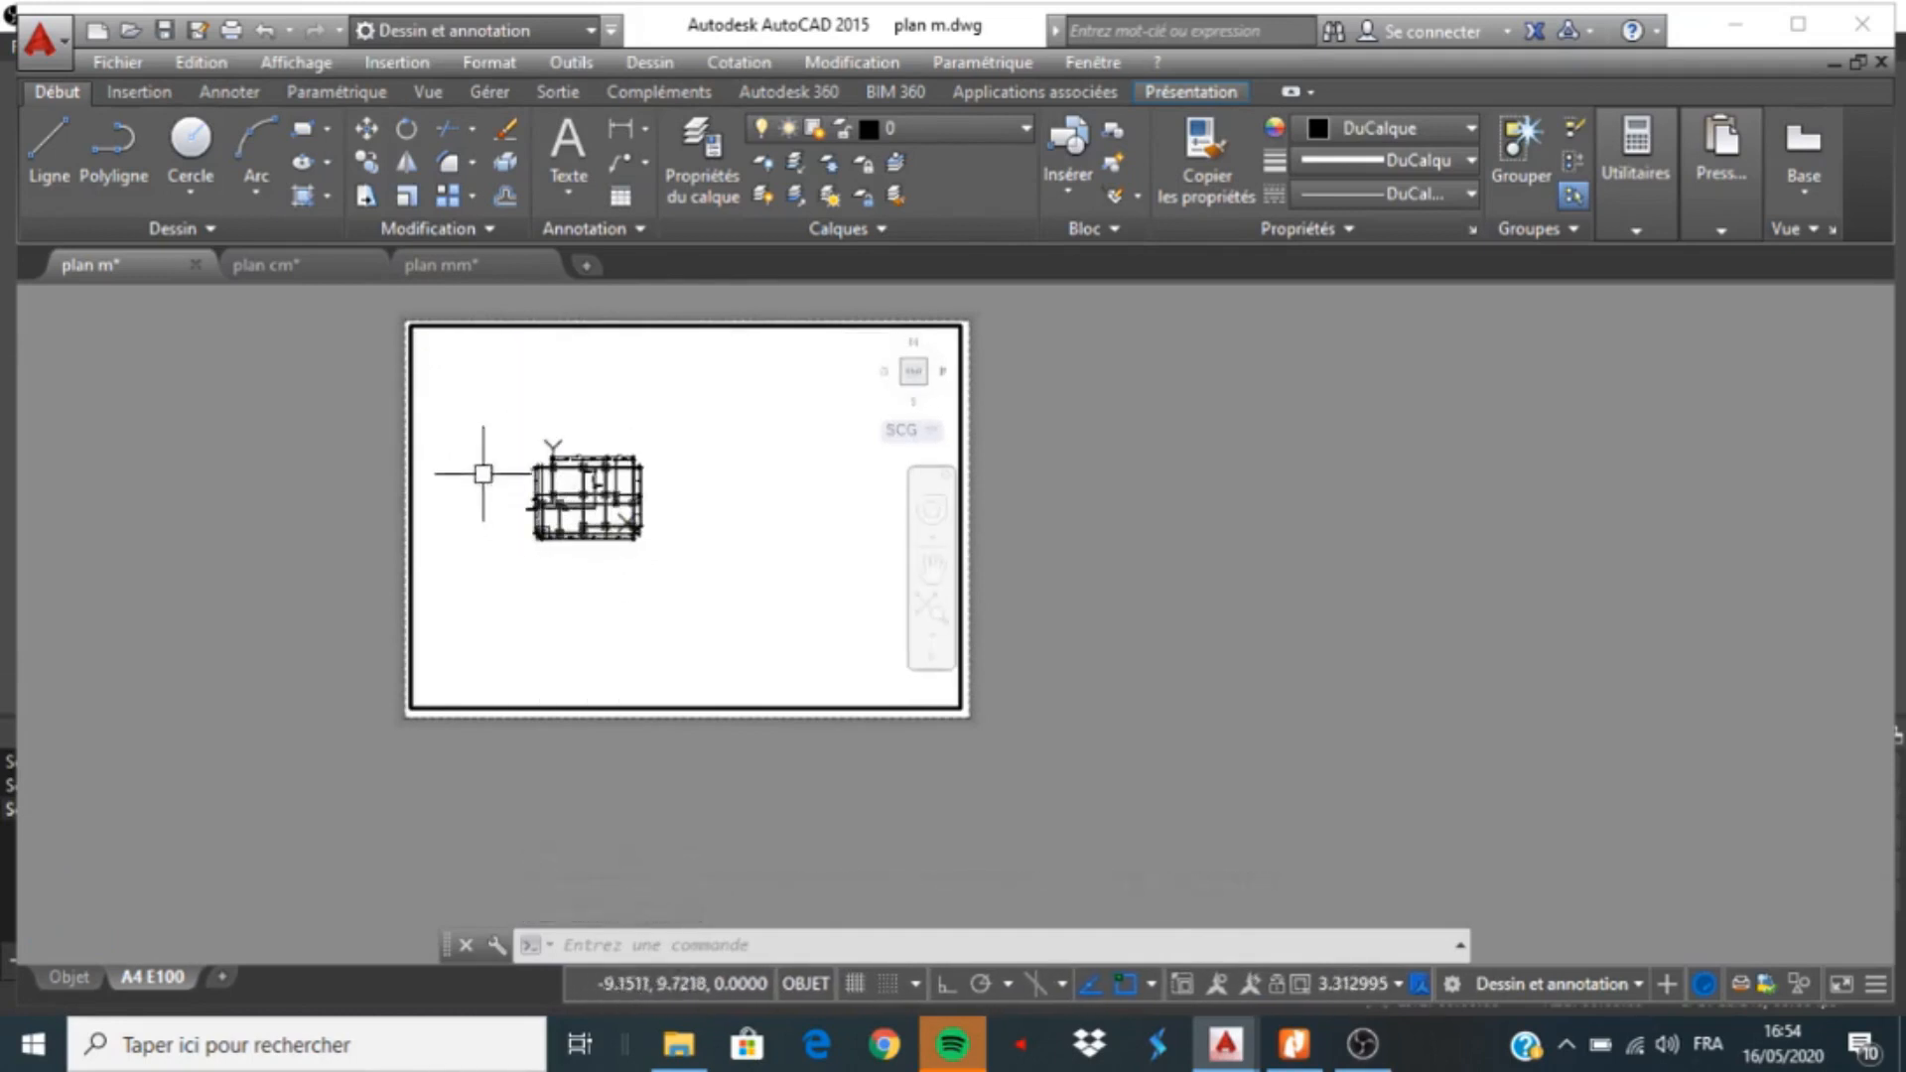
{"action": "scroll", "coordinate": [512, 492], "scroll_direction": "up", "scroll_amount": 3}
{"action": "scroll", "coordinate": [513, 493], "scroll_direction": "up", "scroll_amount": 3}
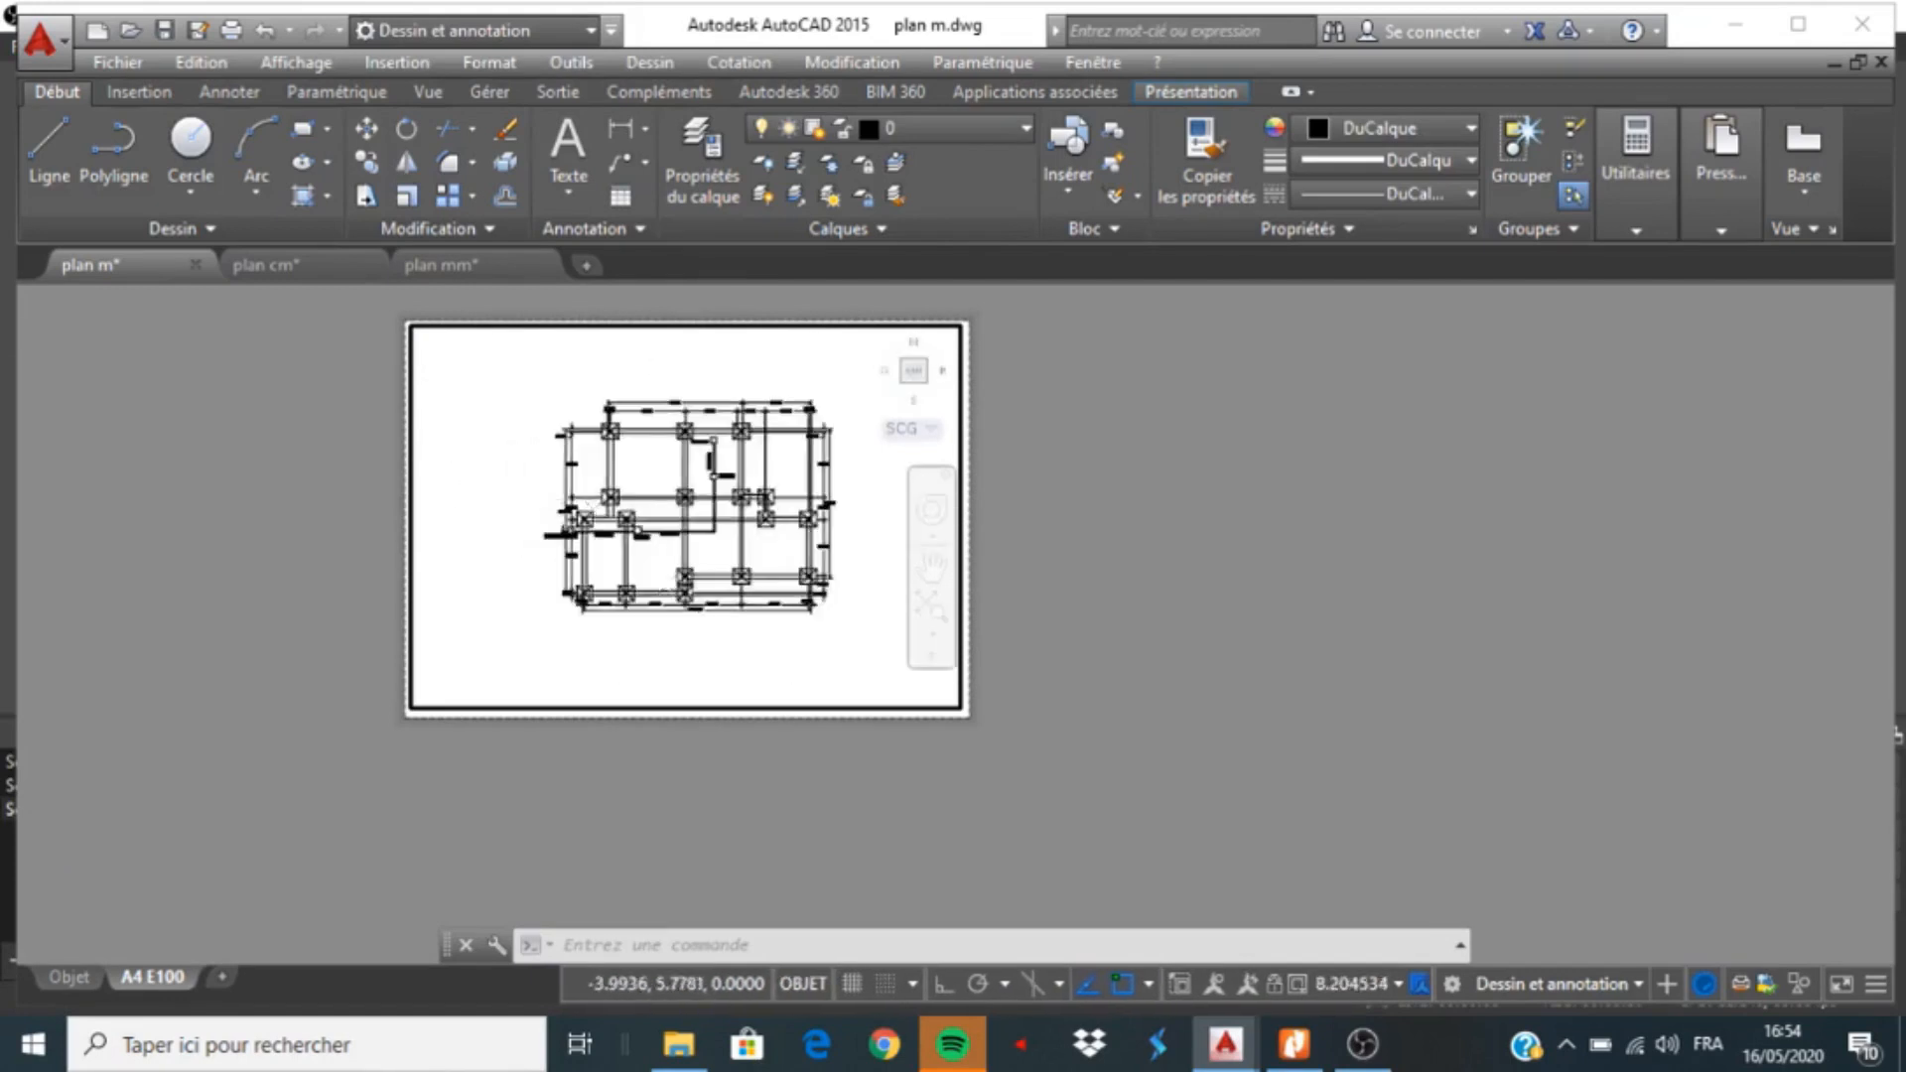
{"action": "scroll", "coordinate": [518, 502], "scroll_direction": "down", "scroll_amount": 3}
{"action": "scroll", "coordinate": [569, 544], "scroll_direction": "up", "scroll_amount": 3}
{"action": "scroll", "coordinate": [486, 475], "scroll_direction": "down", "scroll_amount": 3}
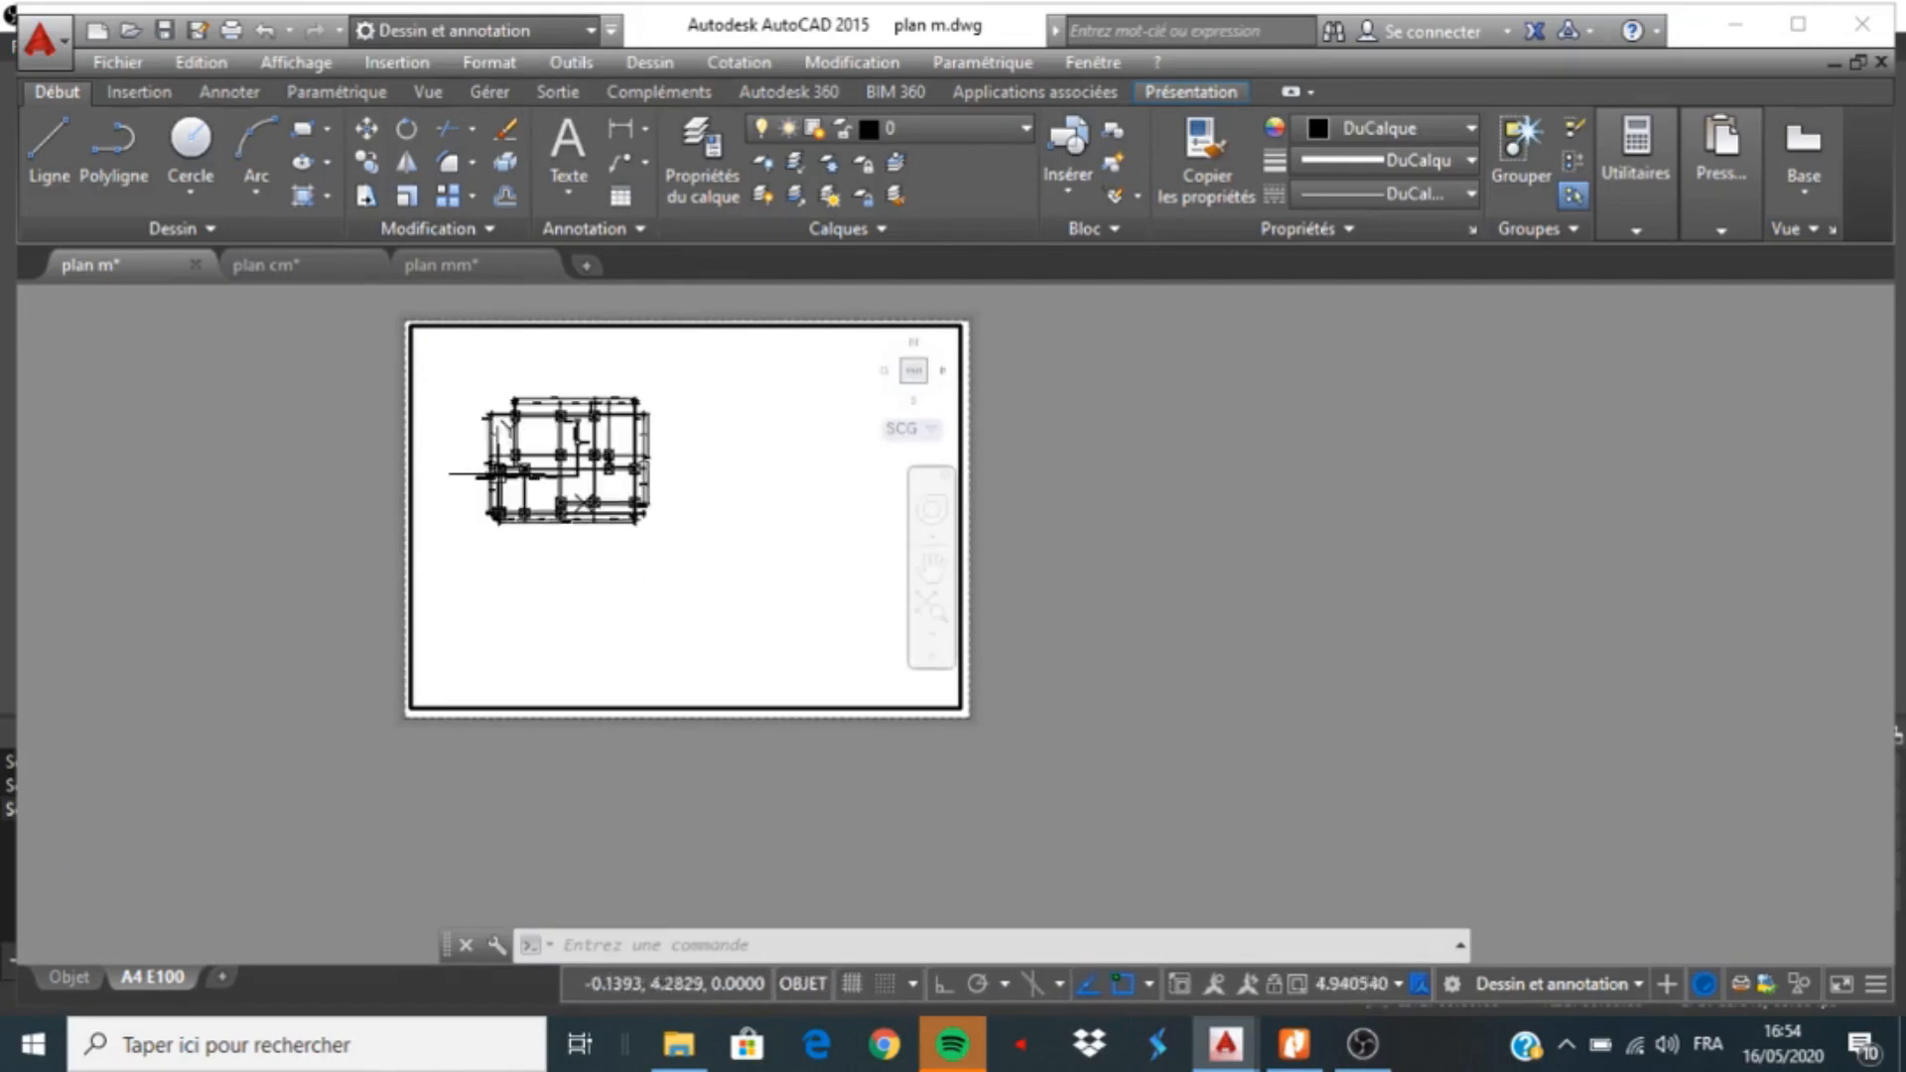
{"action": "scroll", "coordinate": [459, 382], "scroll_direction": "up", "scroll_amount": 2}
{"action": "middle_click_drag", "start_coordinate": [565, 493], "coordinate": [565, 493]}
{"action": "middle_click", "coordinate": [565, 493]}
{"action": "middle_click", "coordinate": [565, 493]}
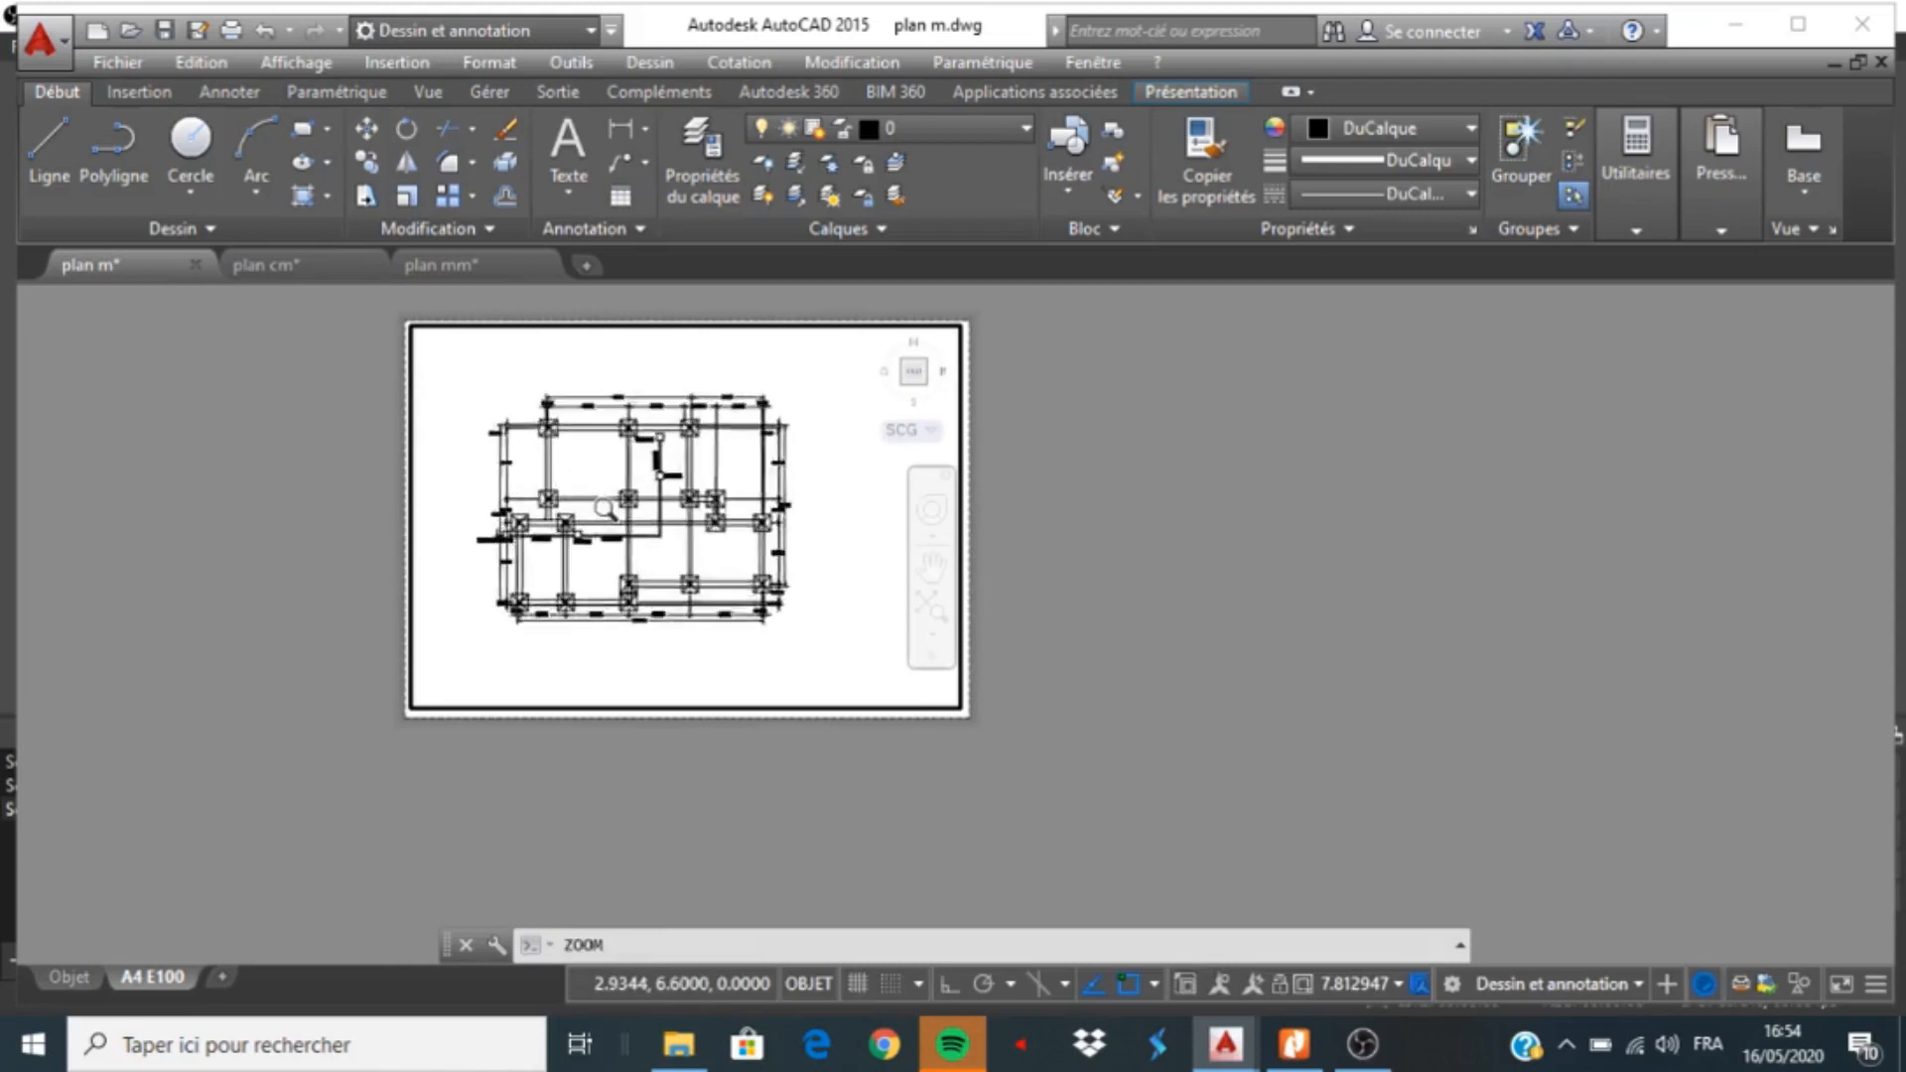
{"action": "scroll", "coordinate": [562, 524], "scroll_direction": "up", "scroll_amount": 4}
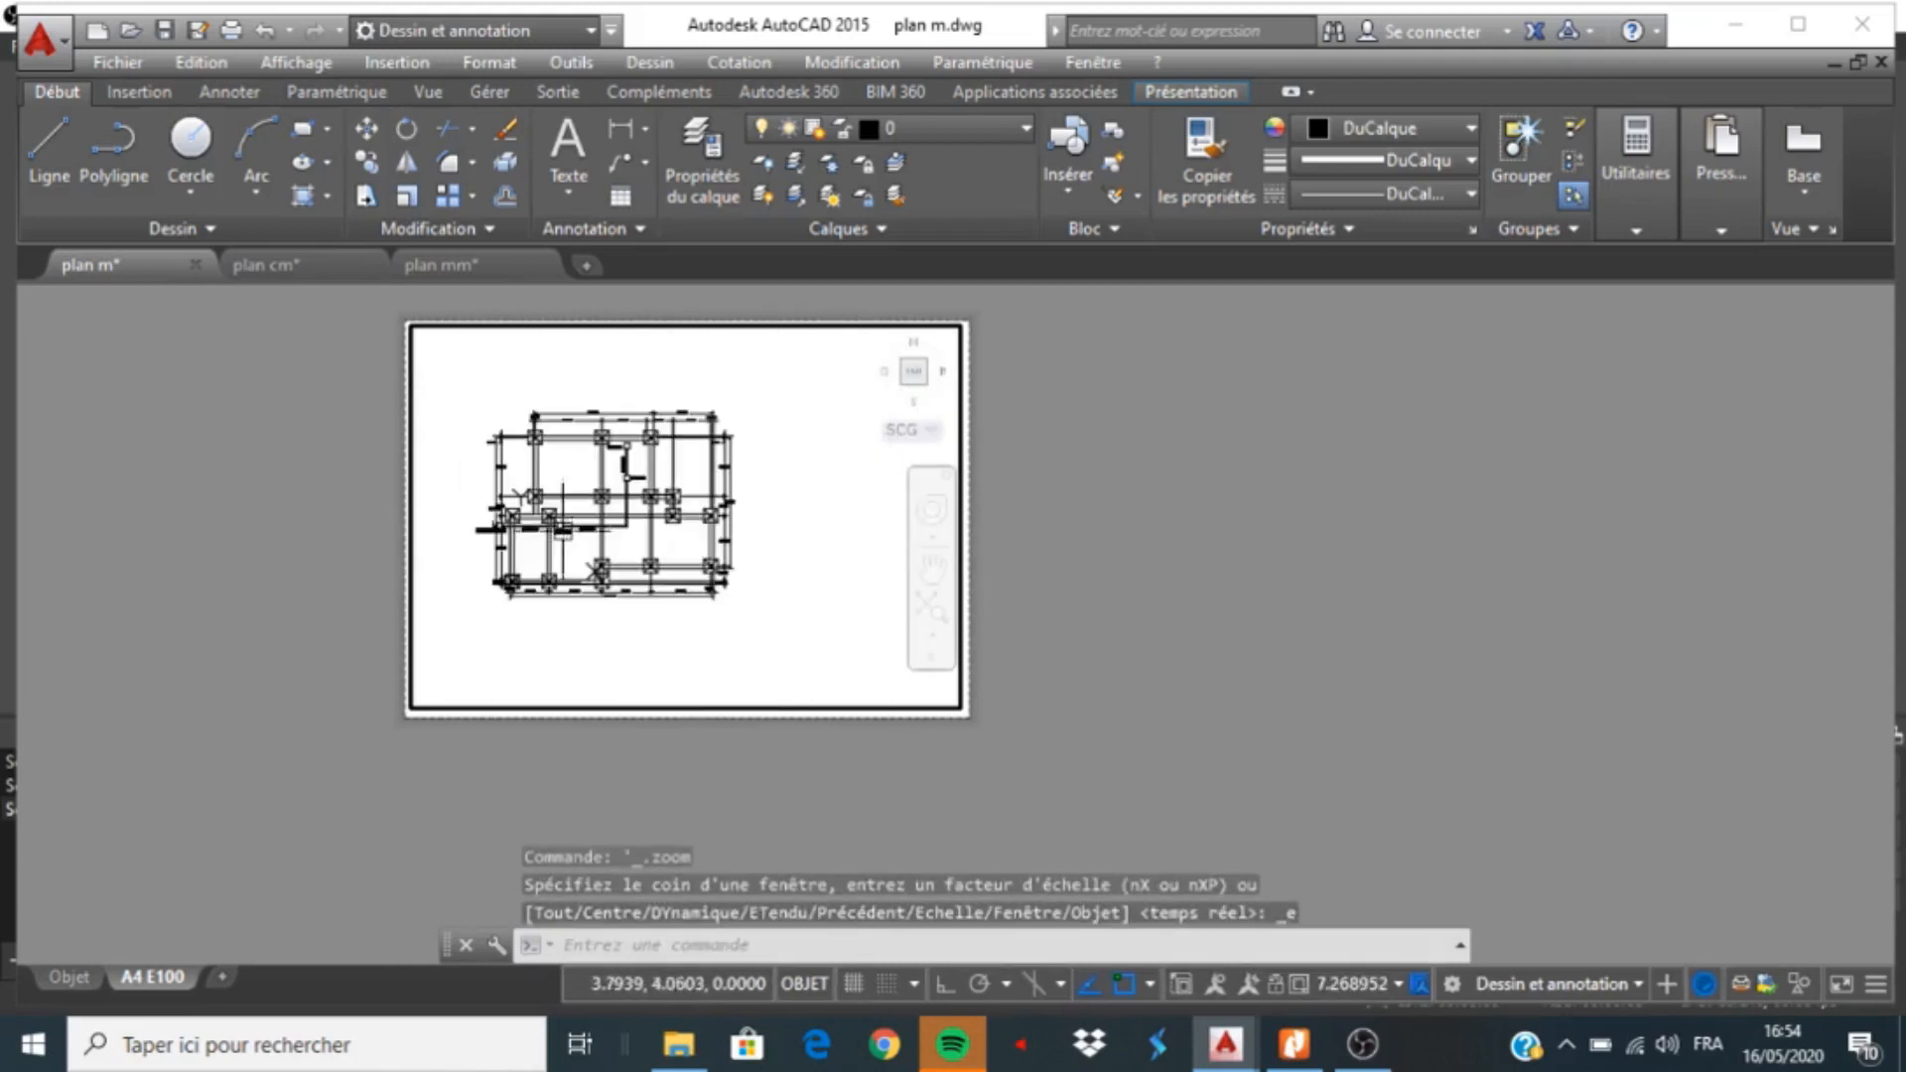
{"action": "mouse_move", "coordinate": [518, 516]}
{"action": "middle_mouse_down"}
{"action": "mouse_move", "coordinate": [554, 516]}
{"action": "mouse_move", "coordinate": [578, 545]}
{"action": "mouse_move", "coordinate": [559, 550]}
{"action": "middle_mouse_up"}
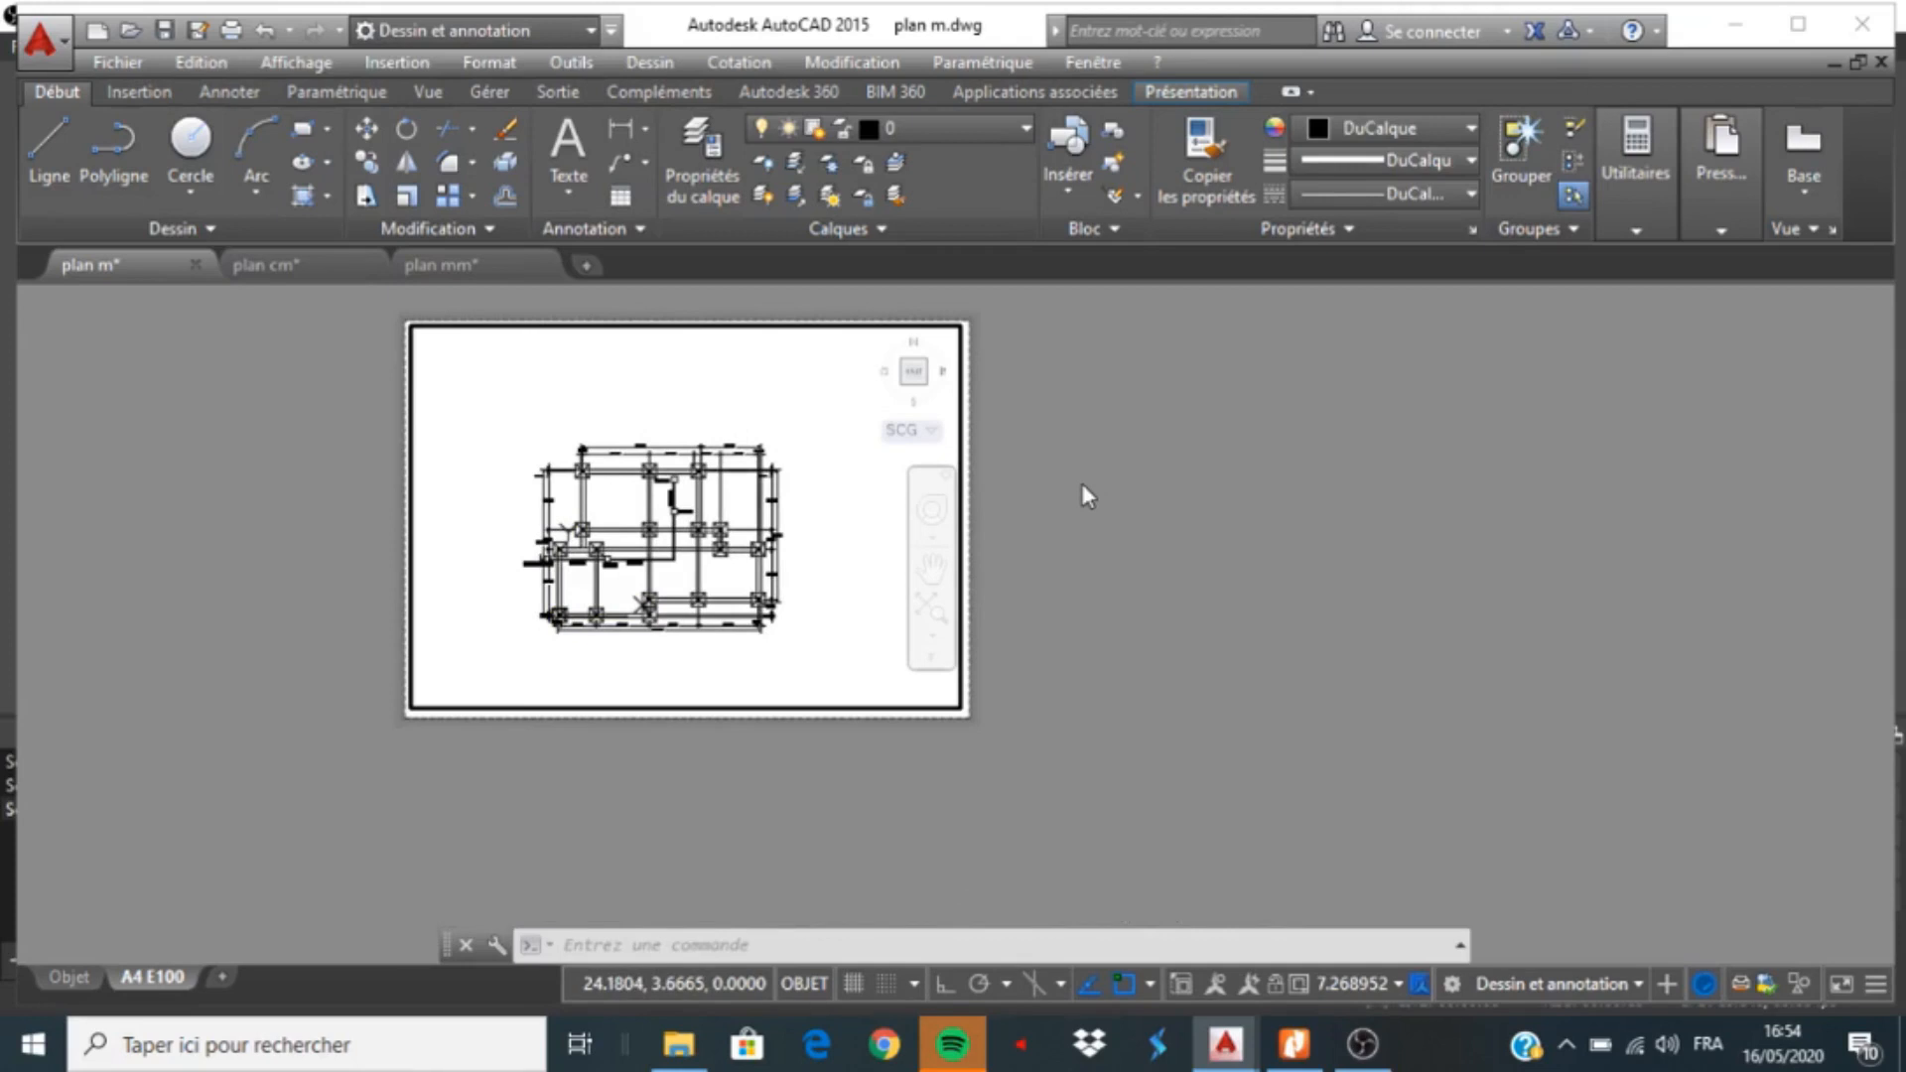
{"action": "type", "text": "z"}
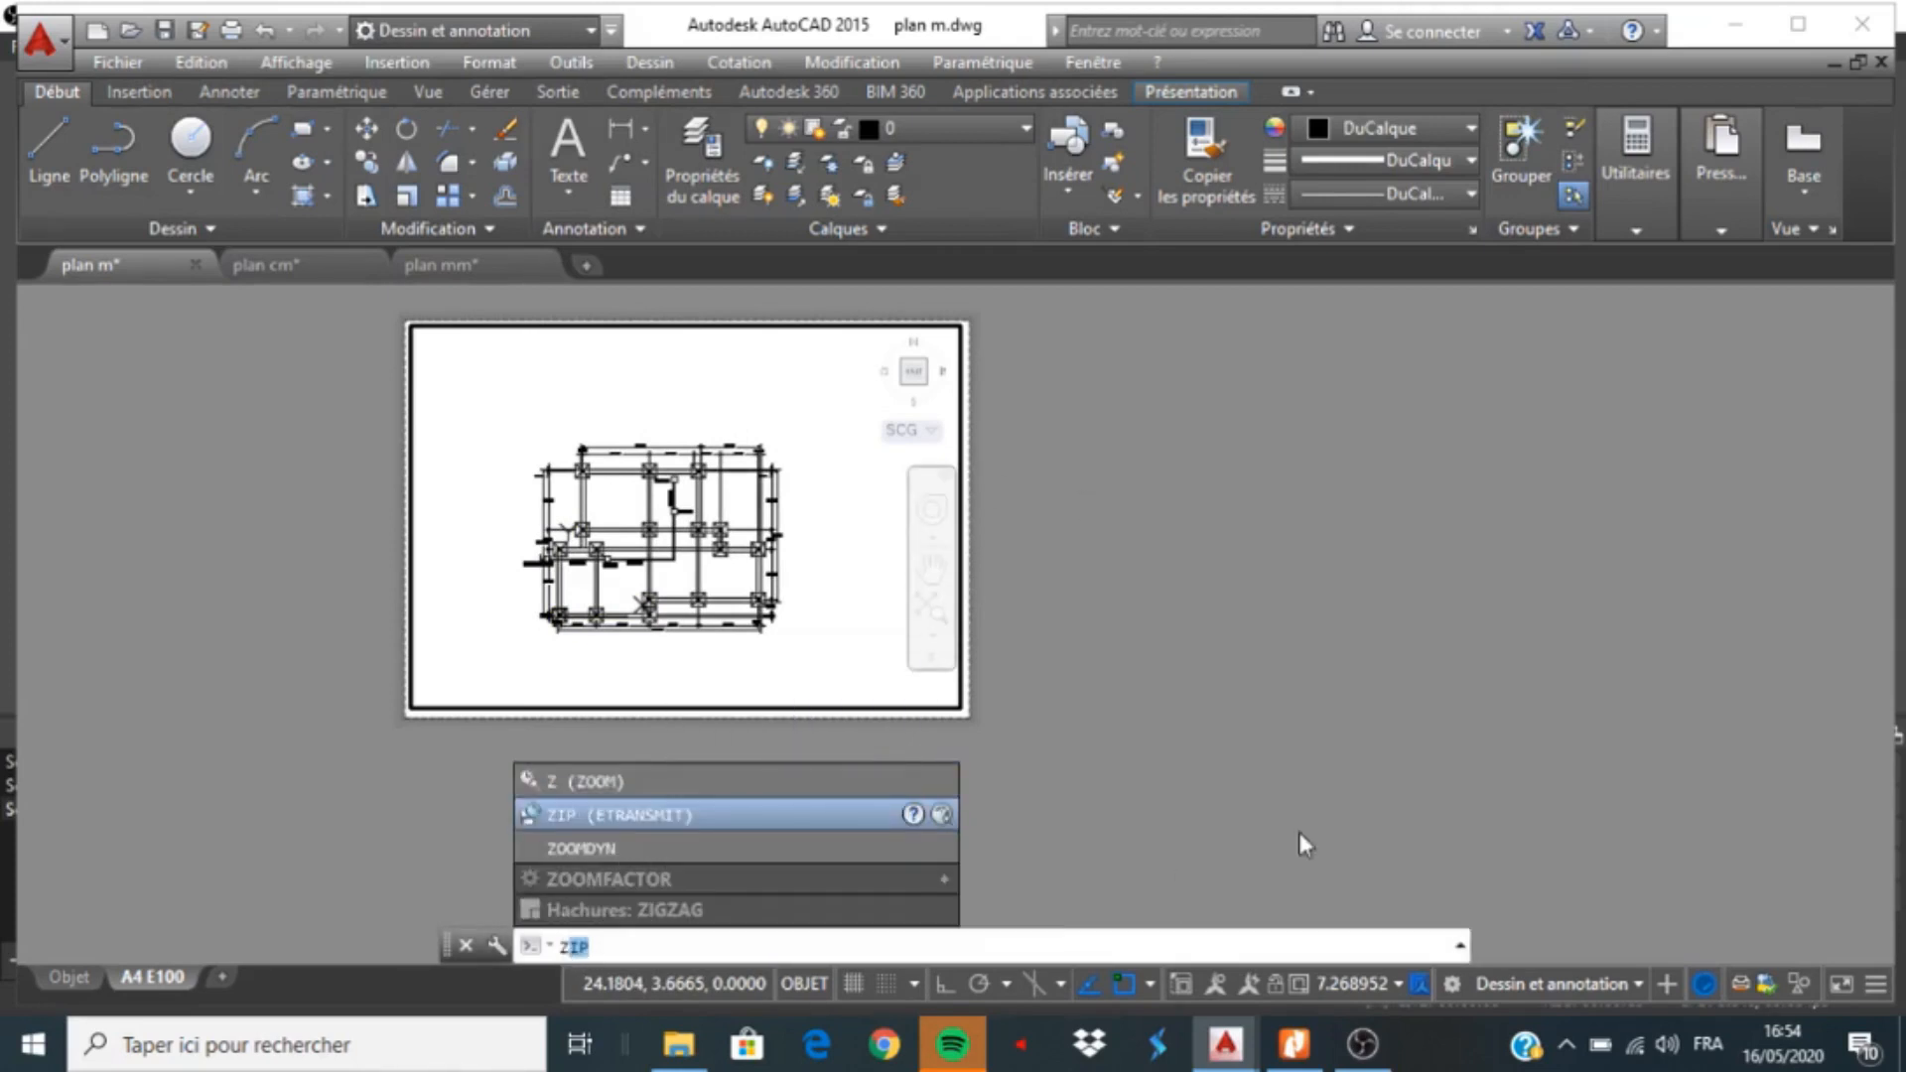
{"action": "key", "text": "Return"}
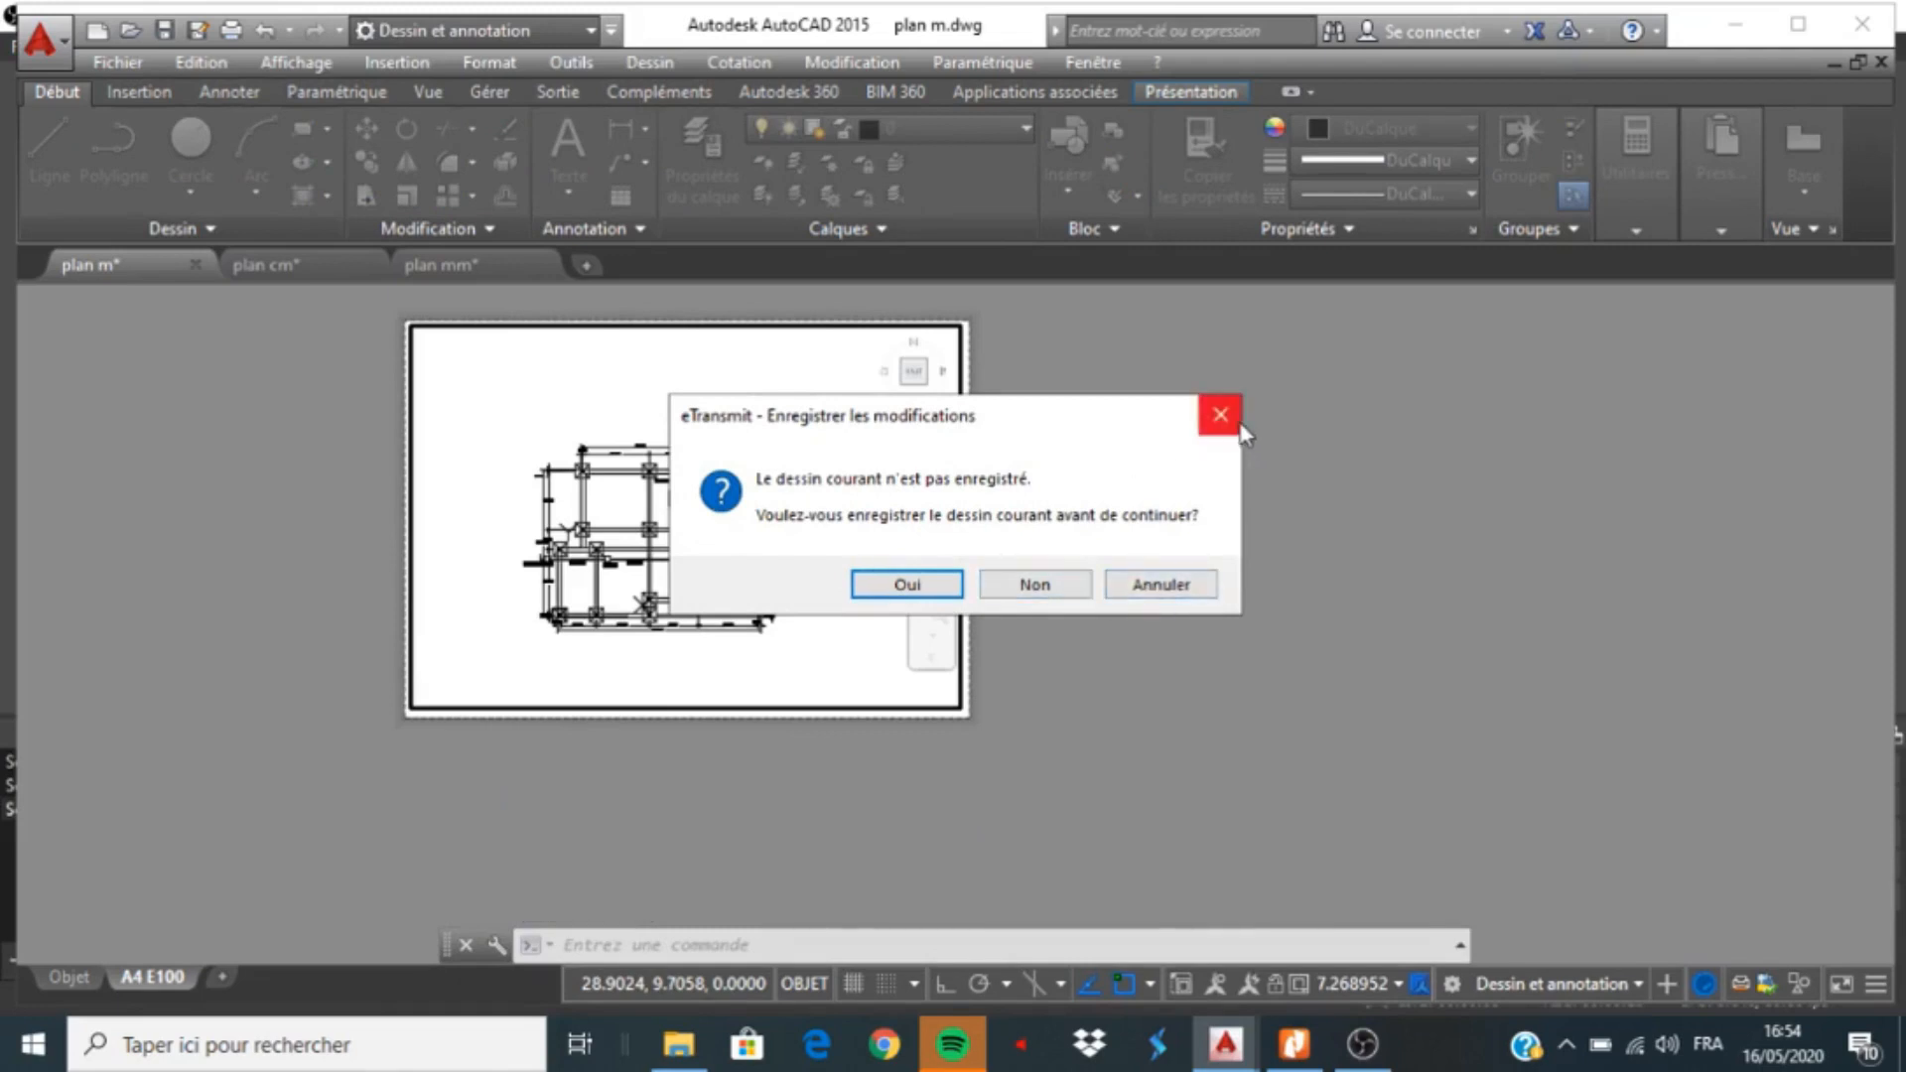
{"action": "left_click", "coordinate": [1206, 588]}
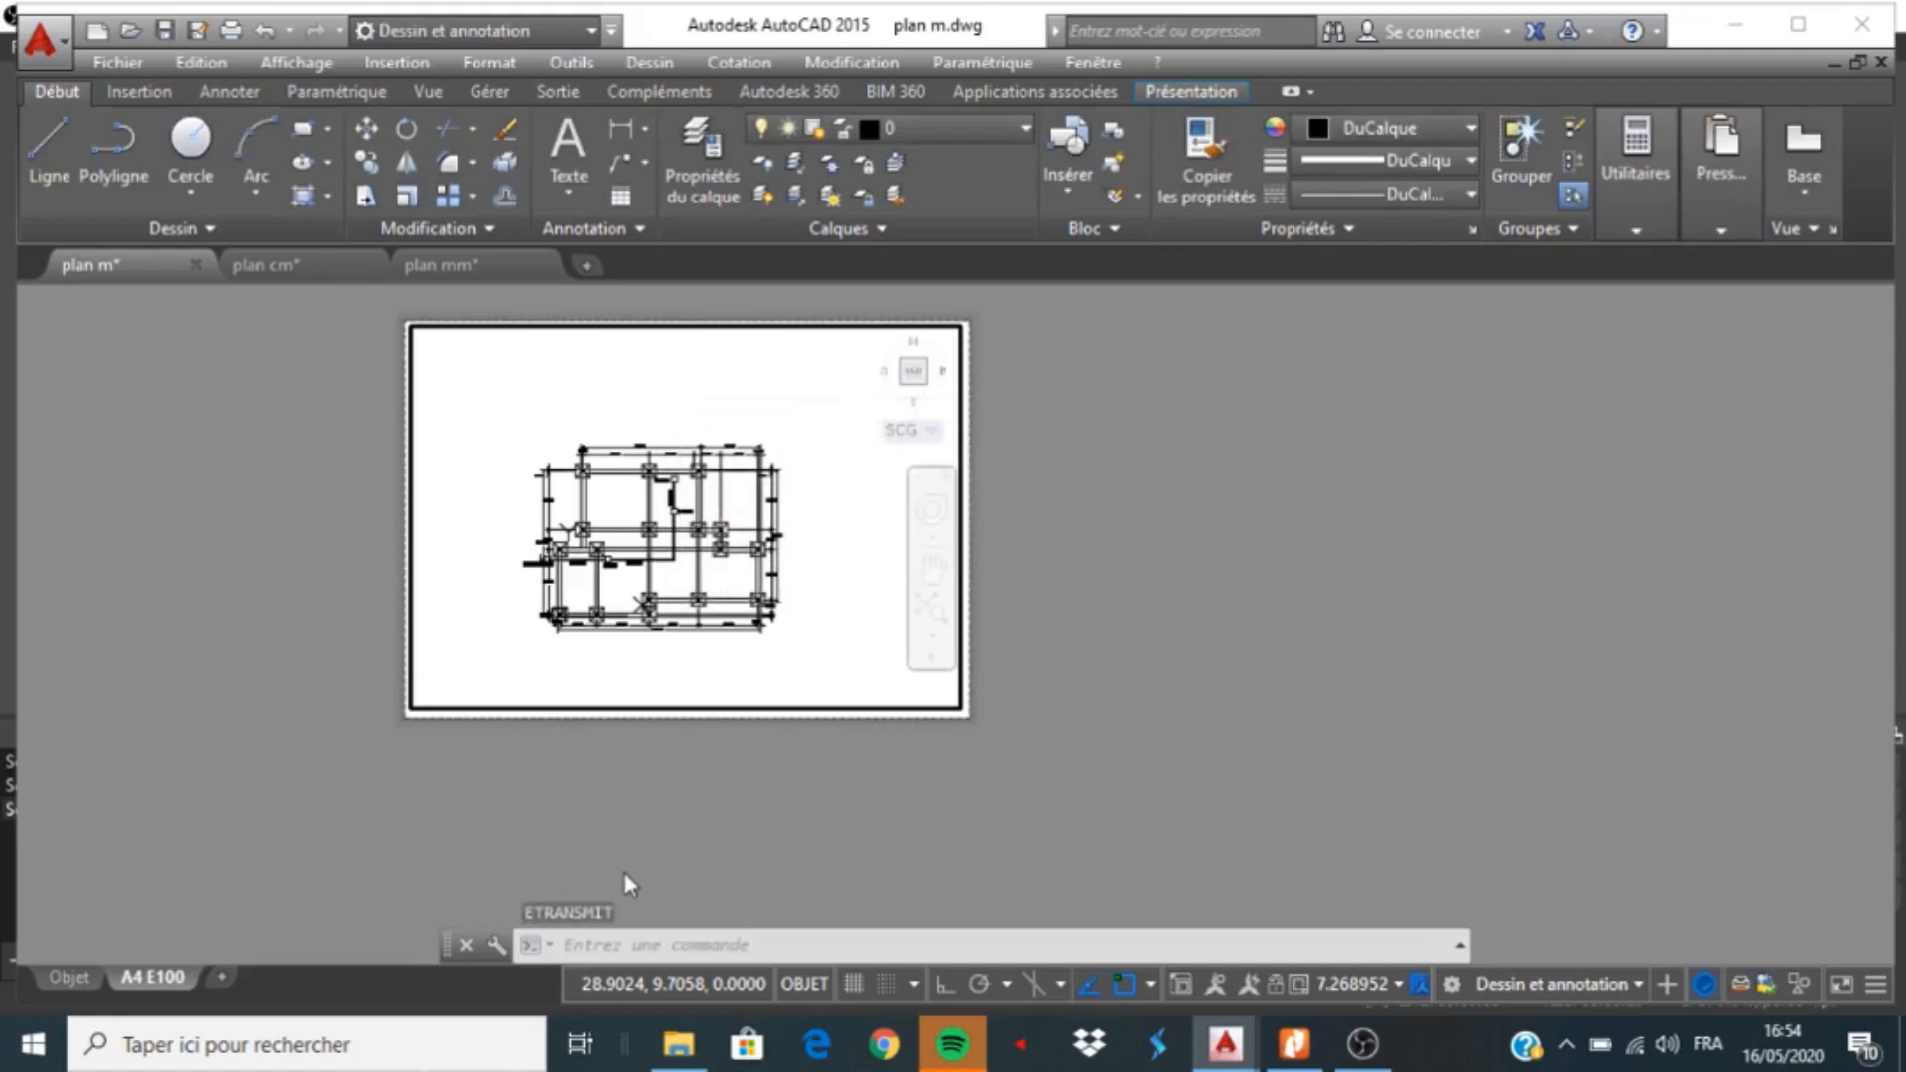
{"action": "type", "text": "z"}
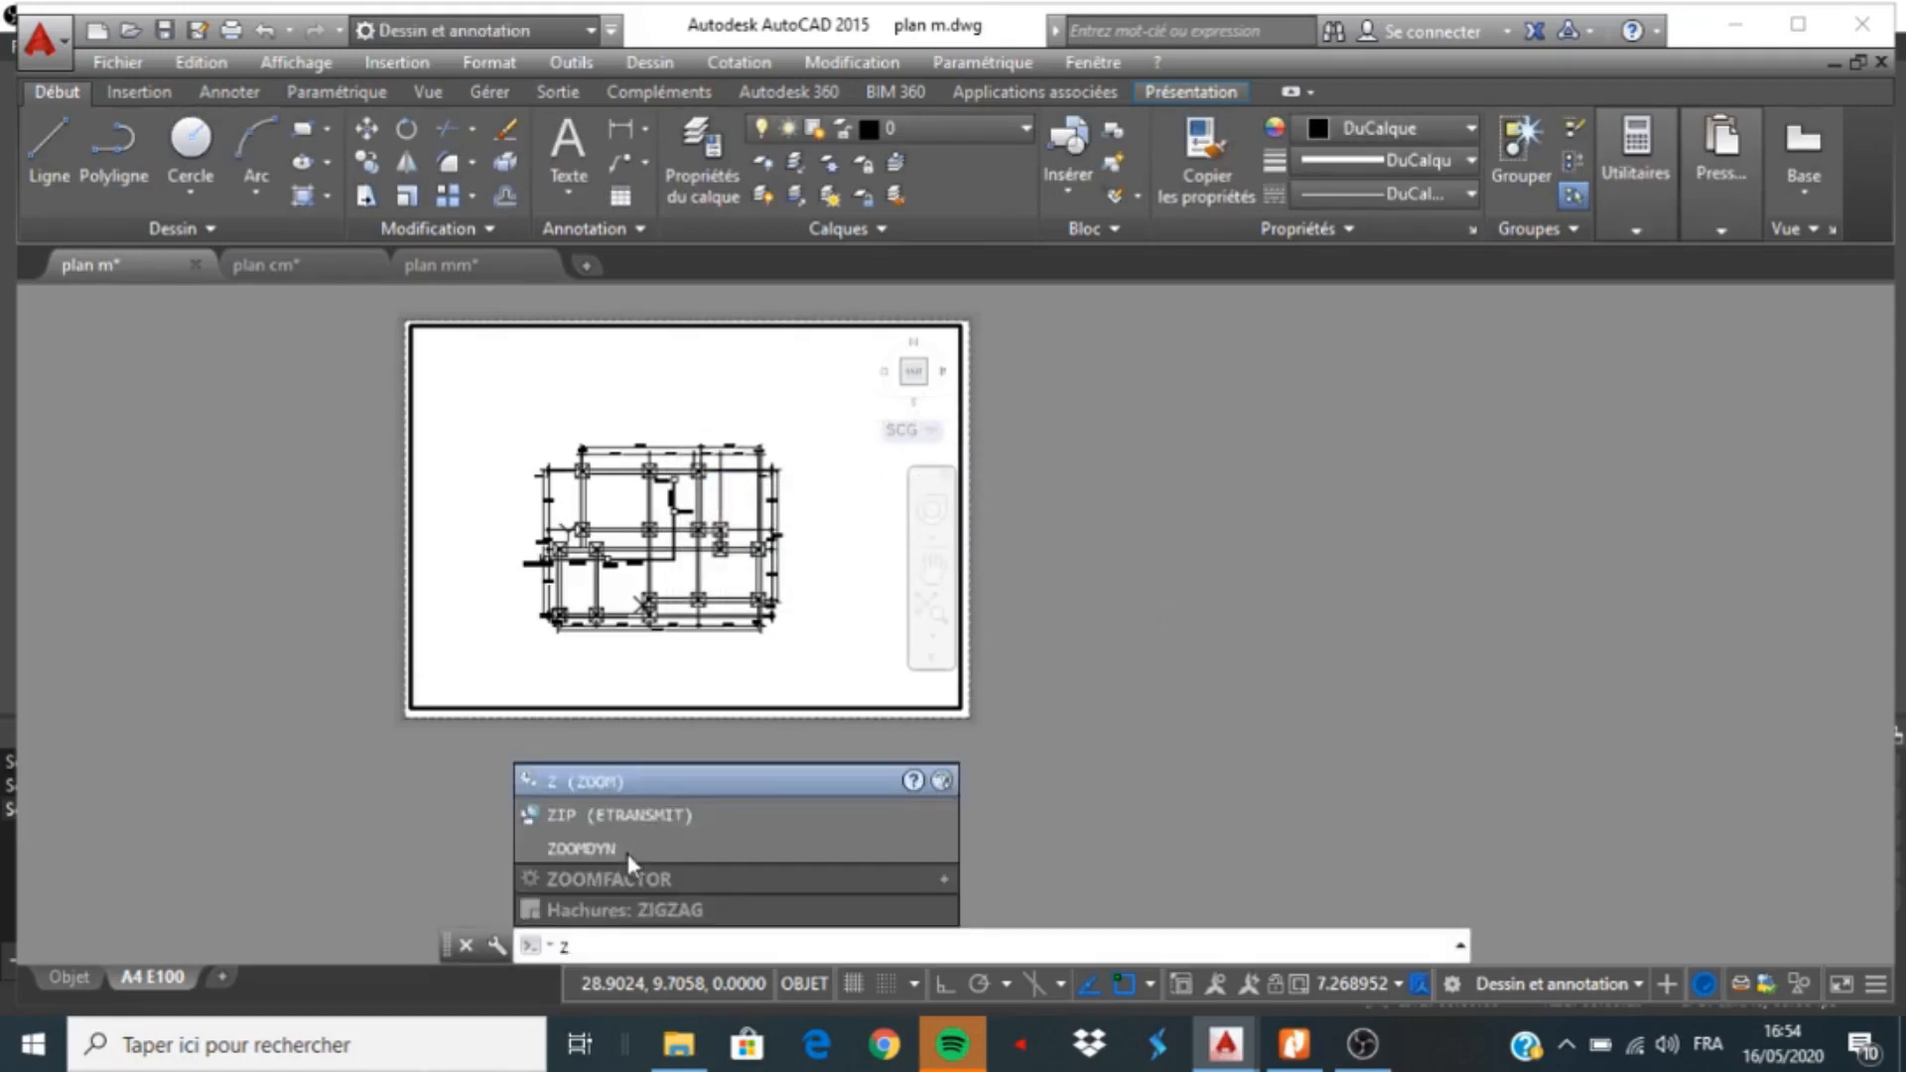
{"action": "key", "text": "Return"}
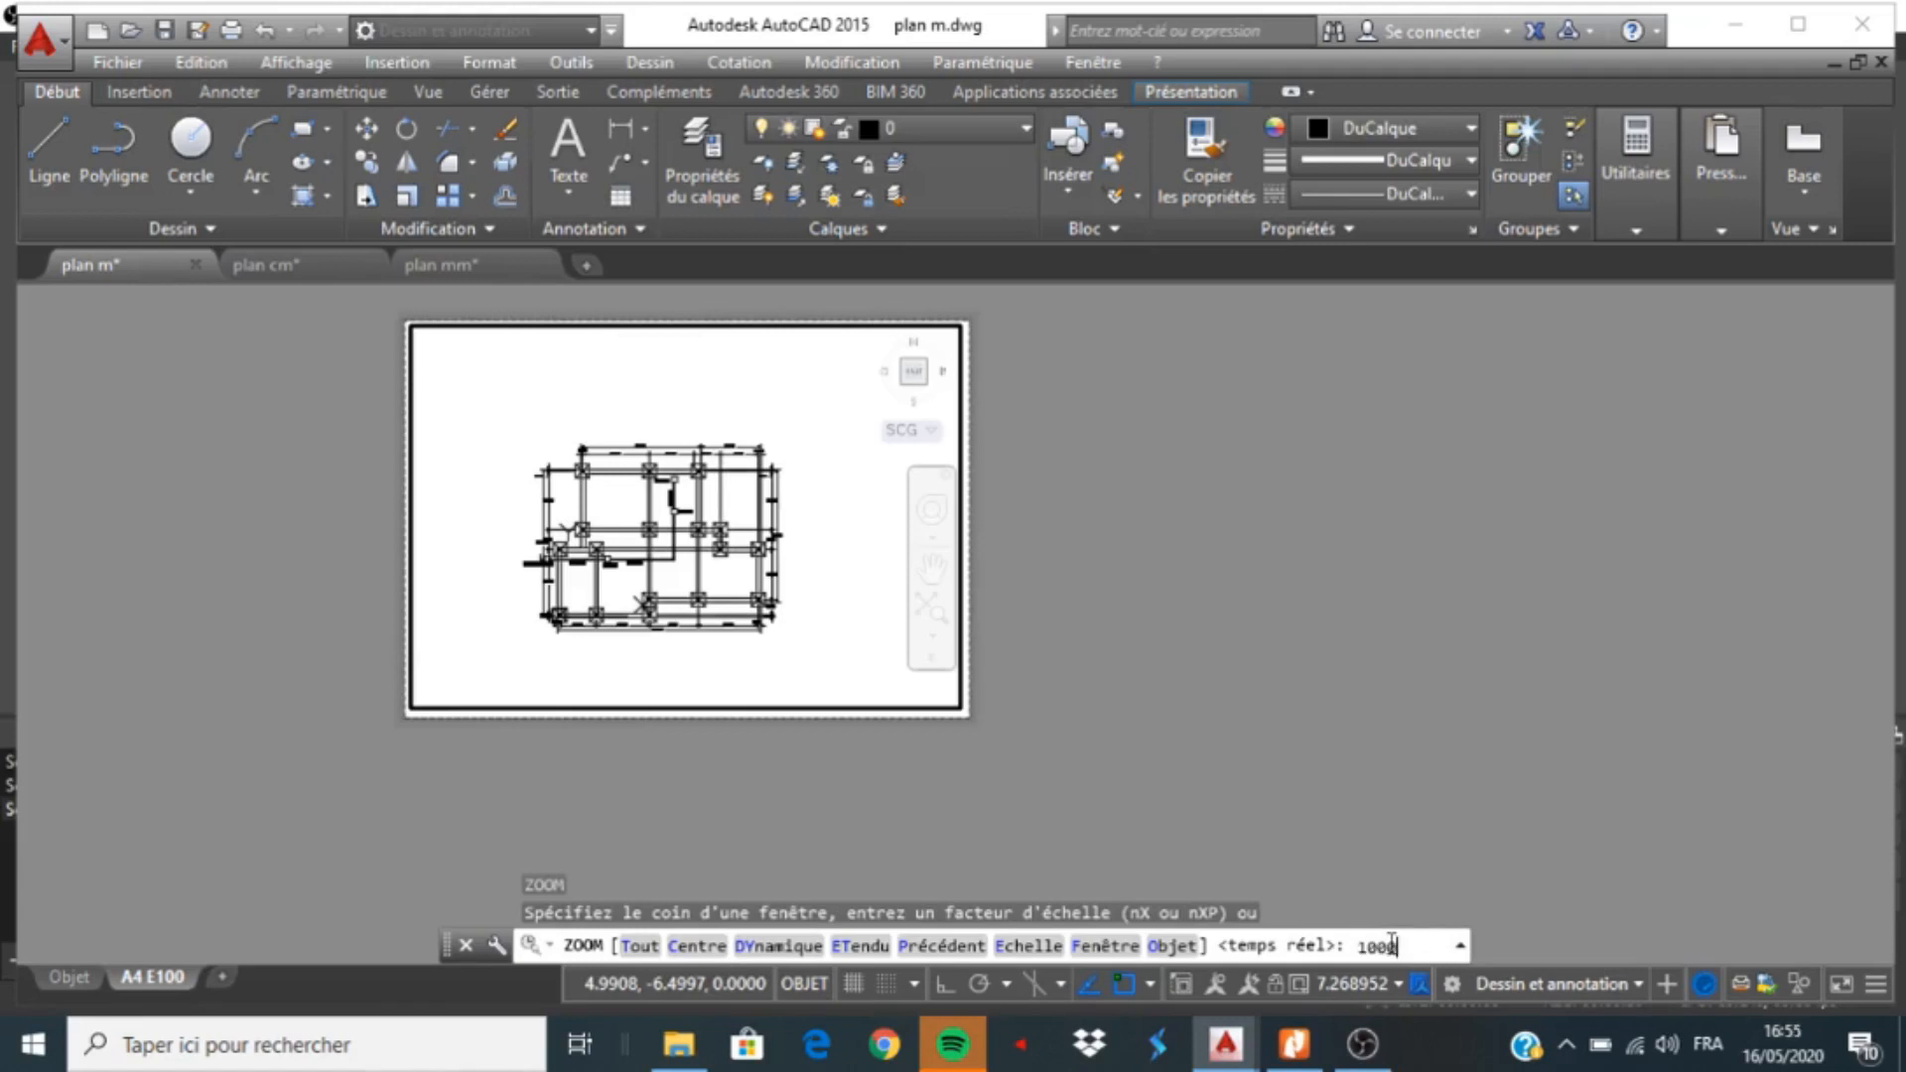
{"action": "type", "text": "/100XP"}
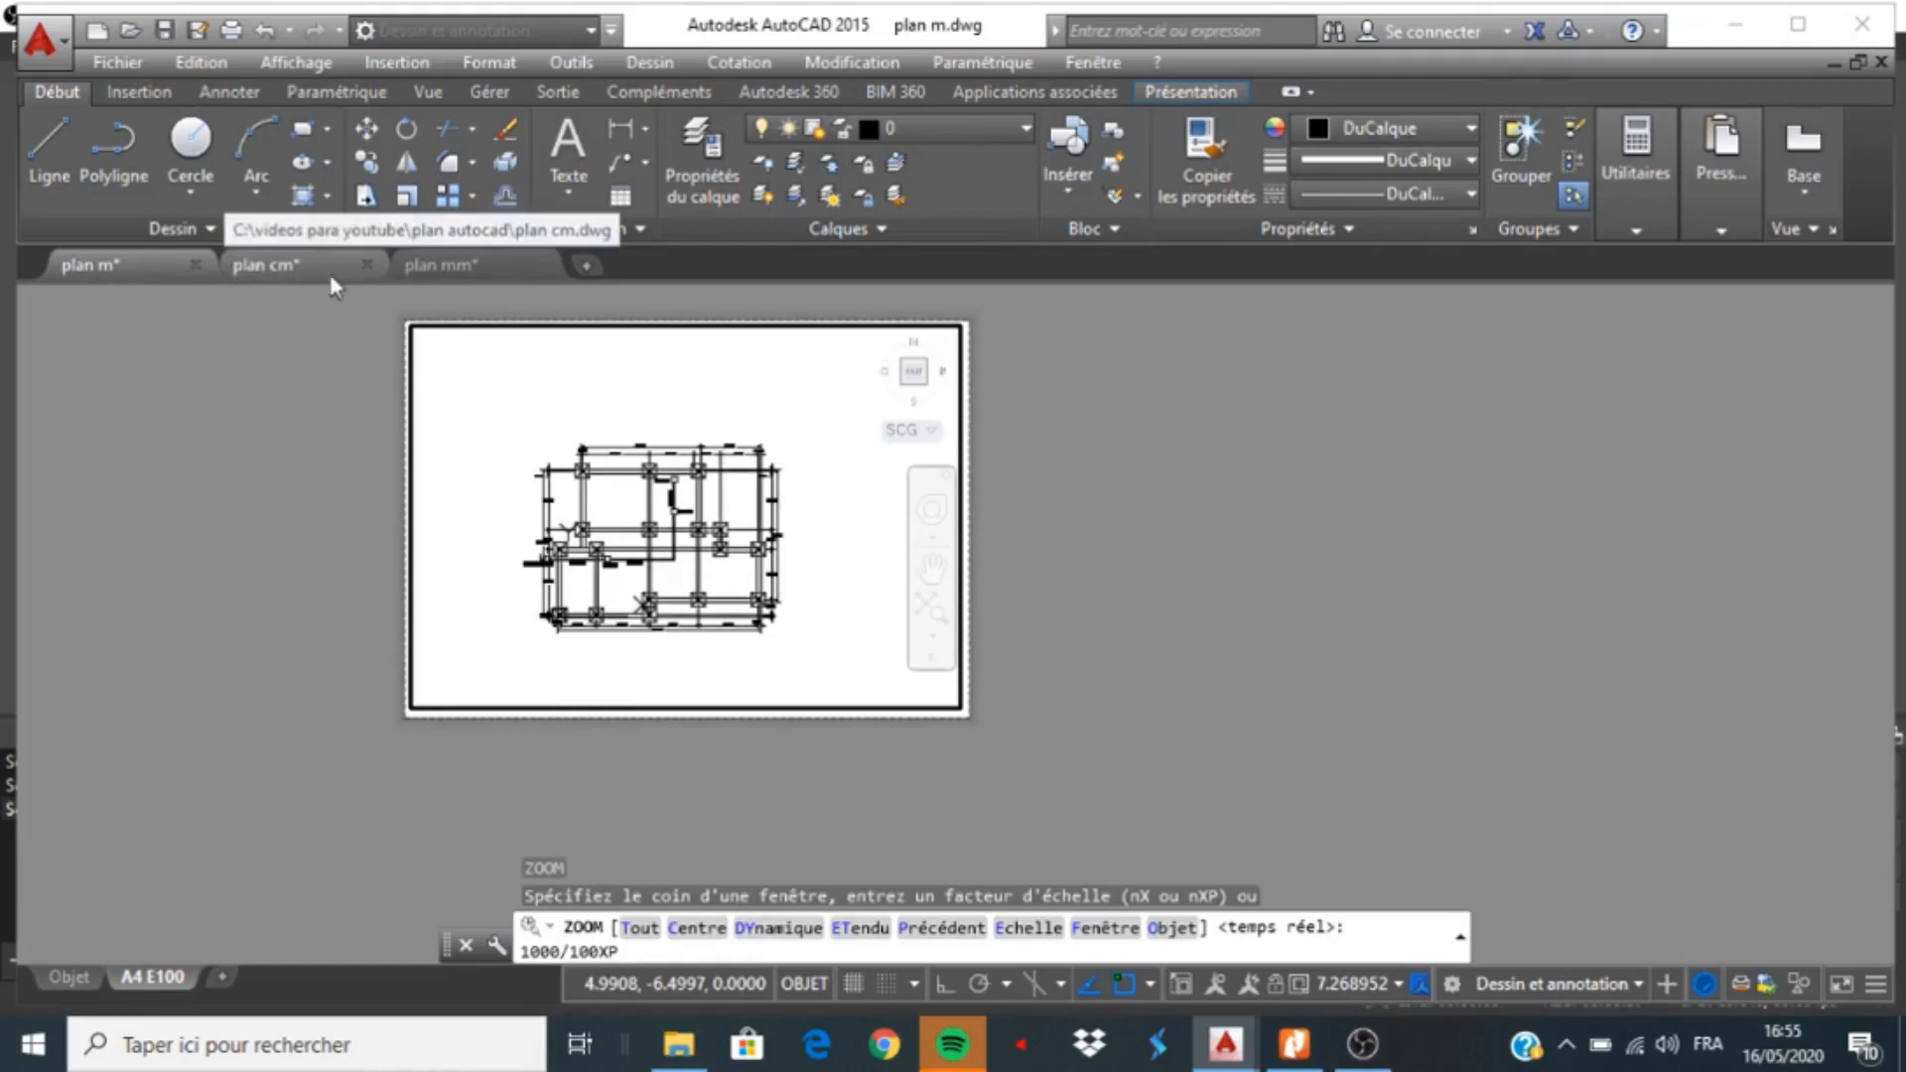
{"action": "mouse_move", "coordinate": [89, 268]}
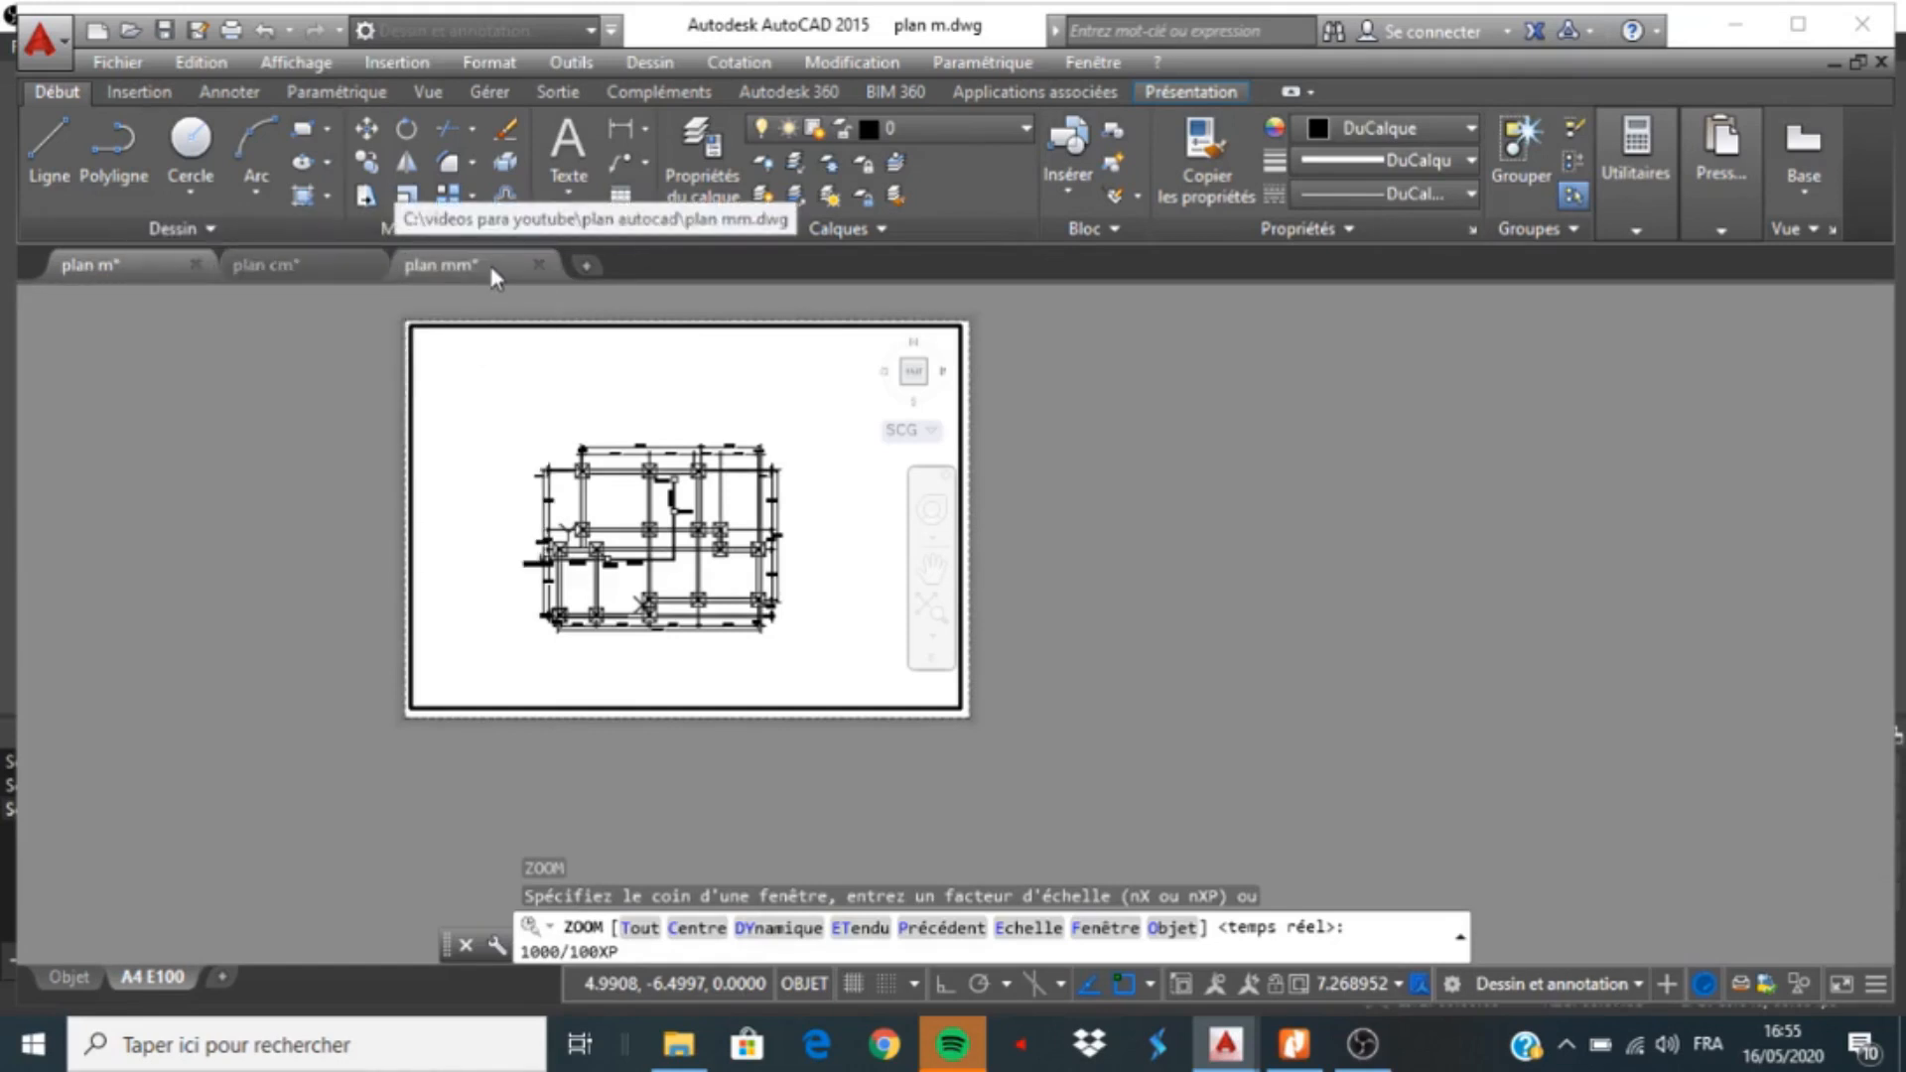
{"action": "key", "text": "Escape"}
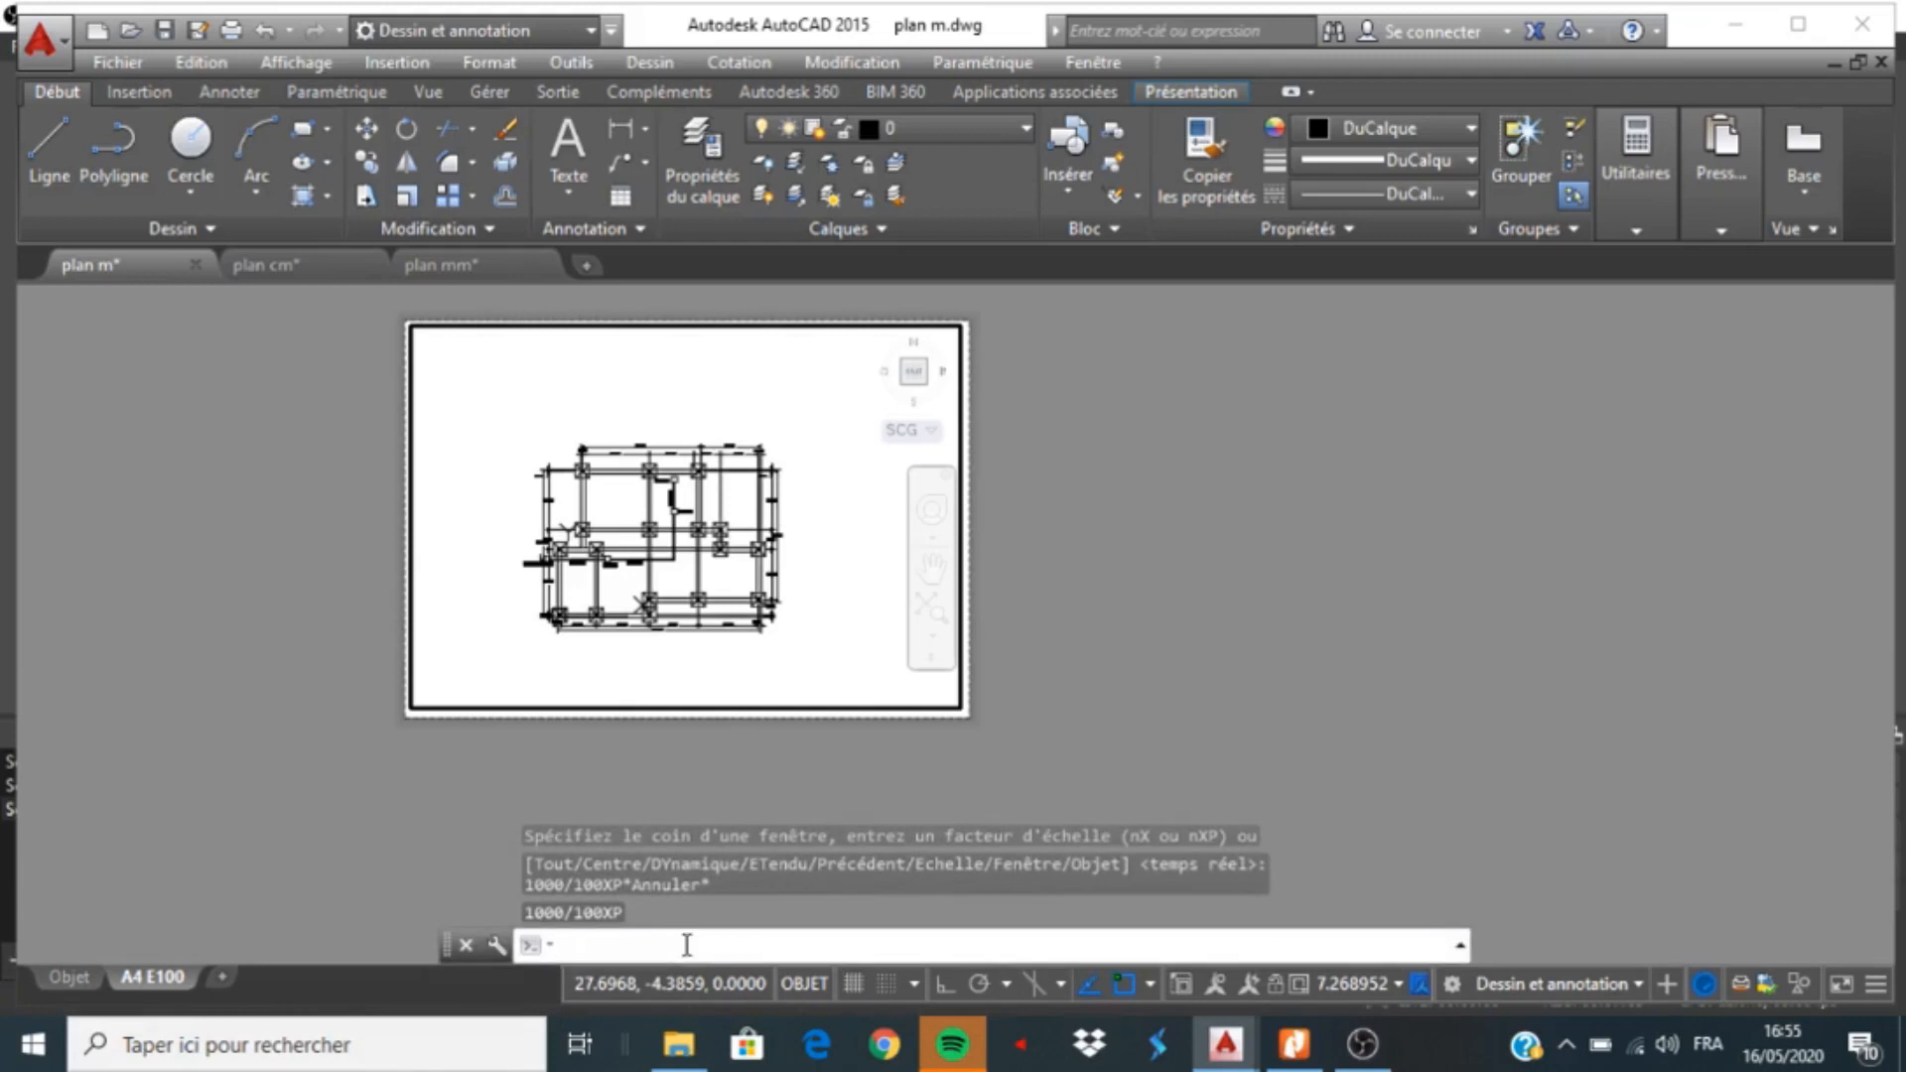
Scale the plan in the viewport to 1:100 using Zoom with the factor 1000/100XP, and return to paper space
{"action": "key", "text": "Return"}
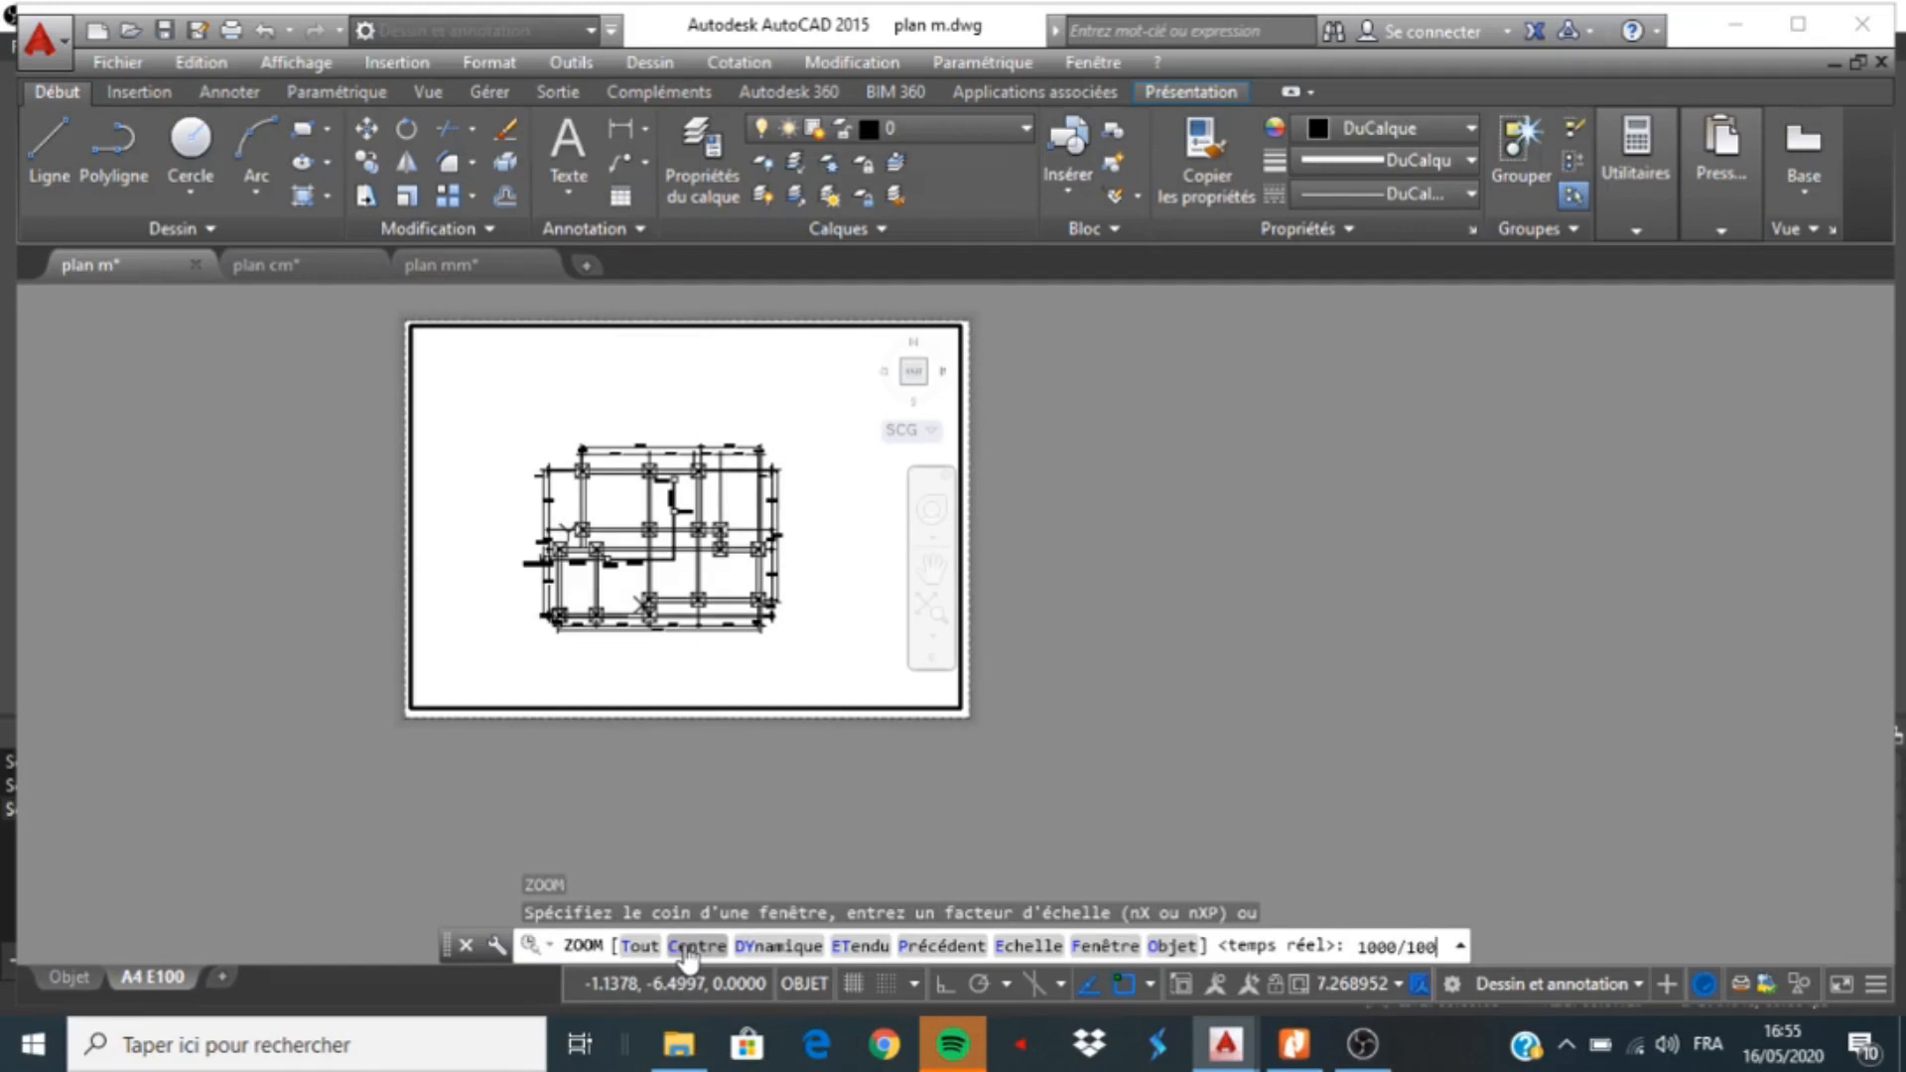
{"action": "type", "text": "P"}
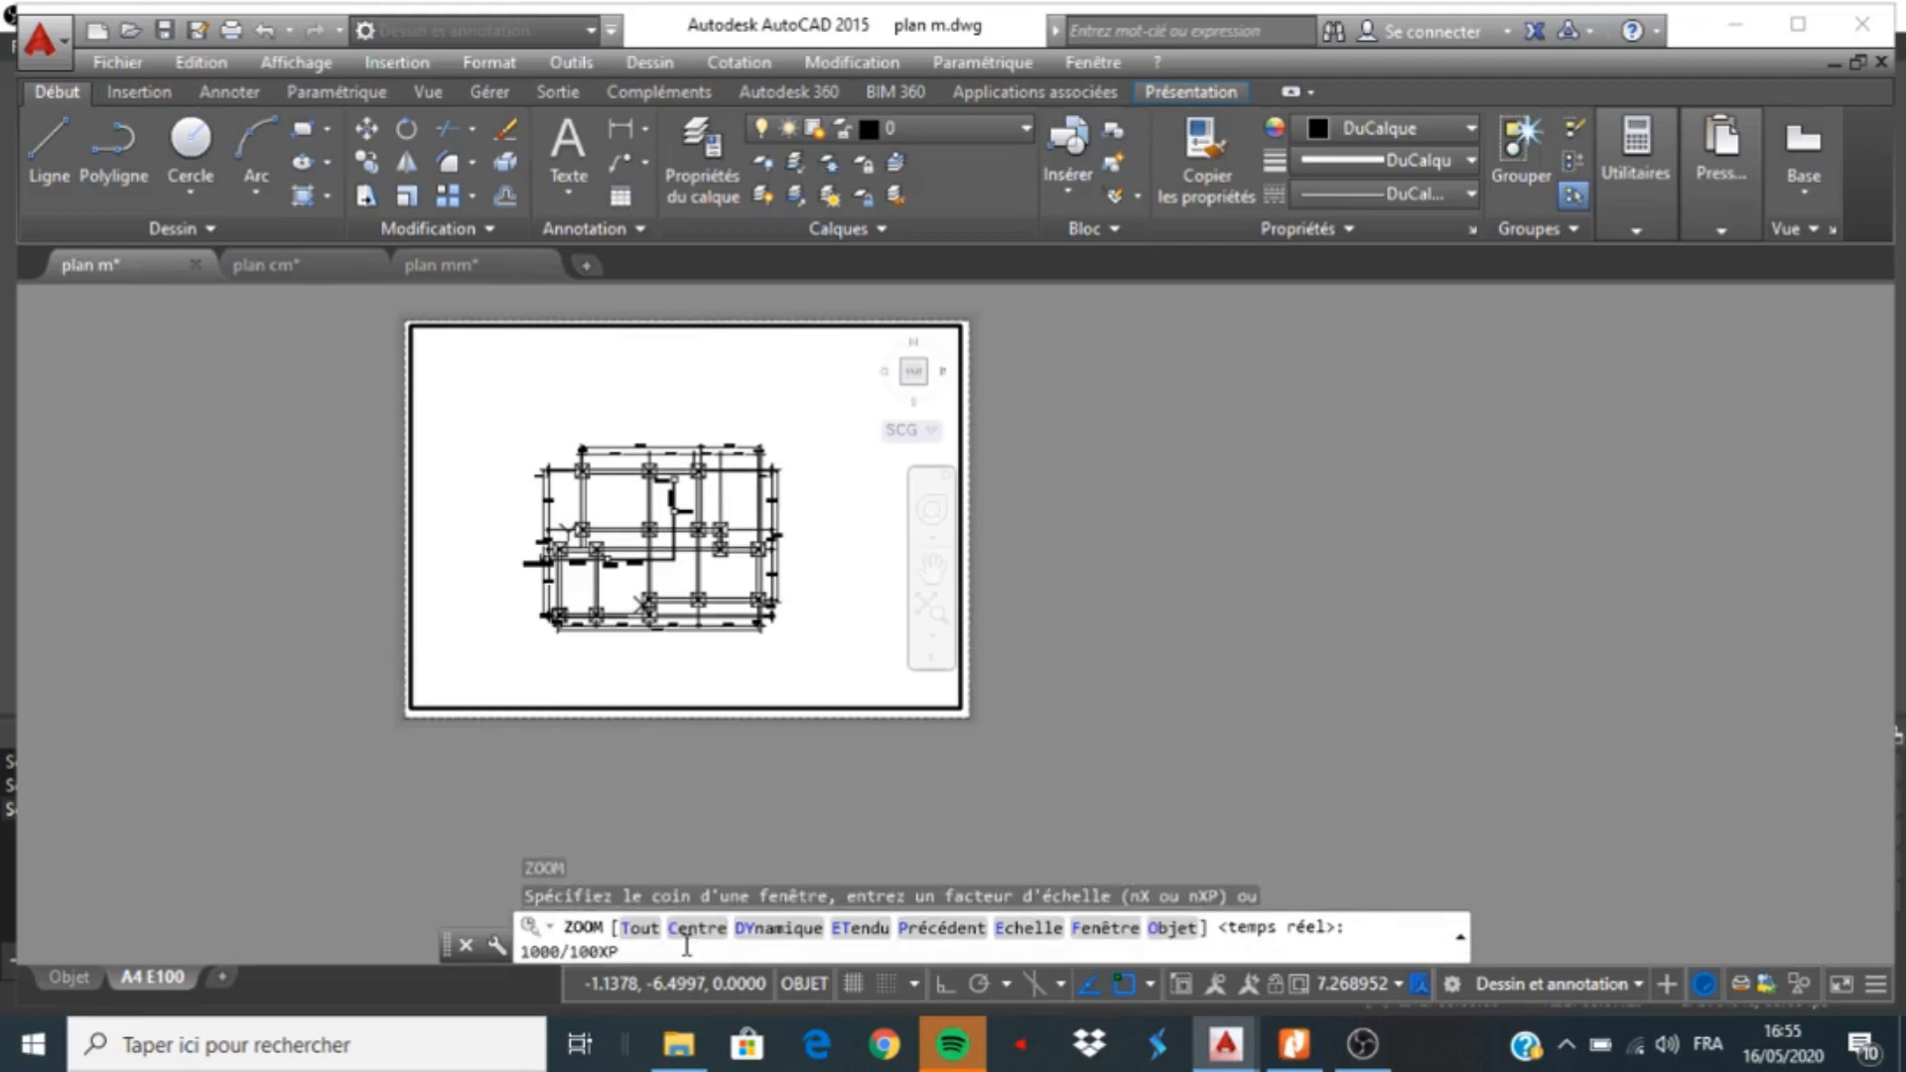
{"action": "key", "text": "Return"}
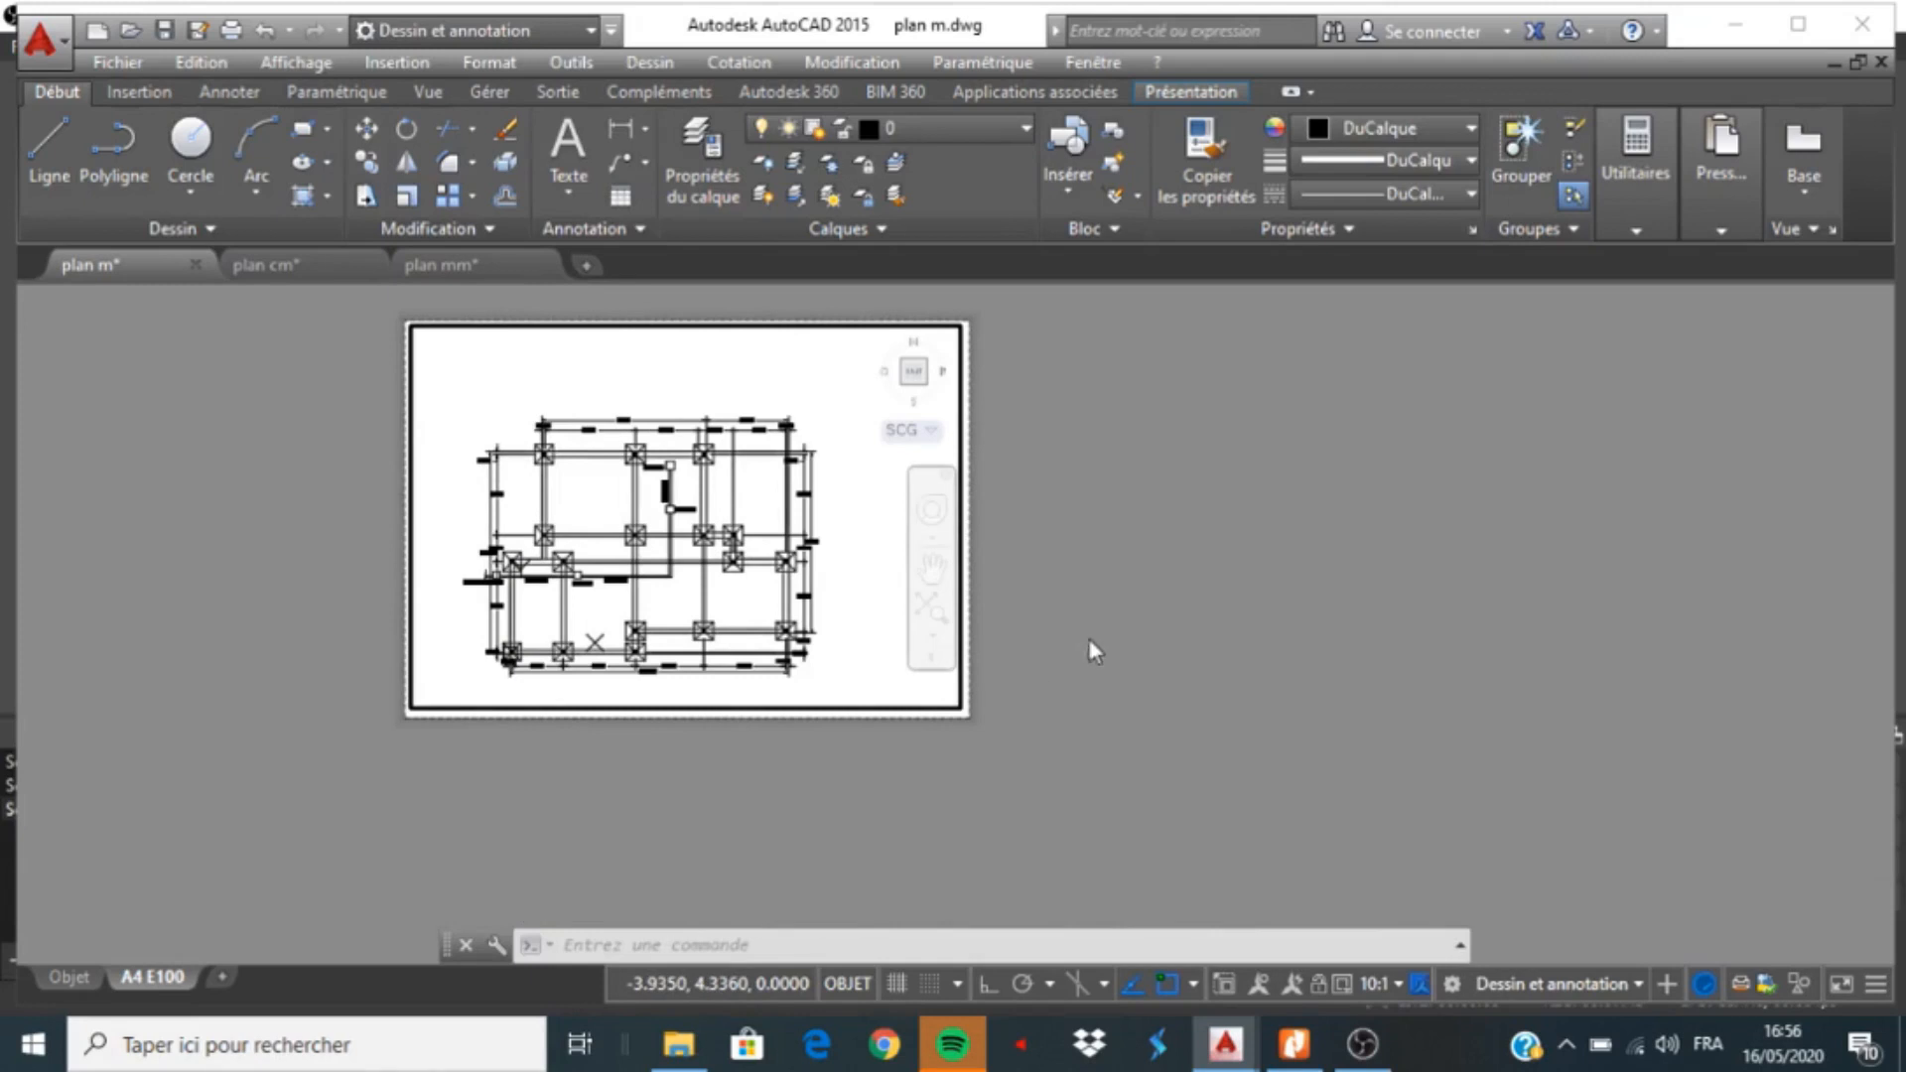
{"action": "double_click", "coordinate": [1152, 623]}
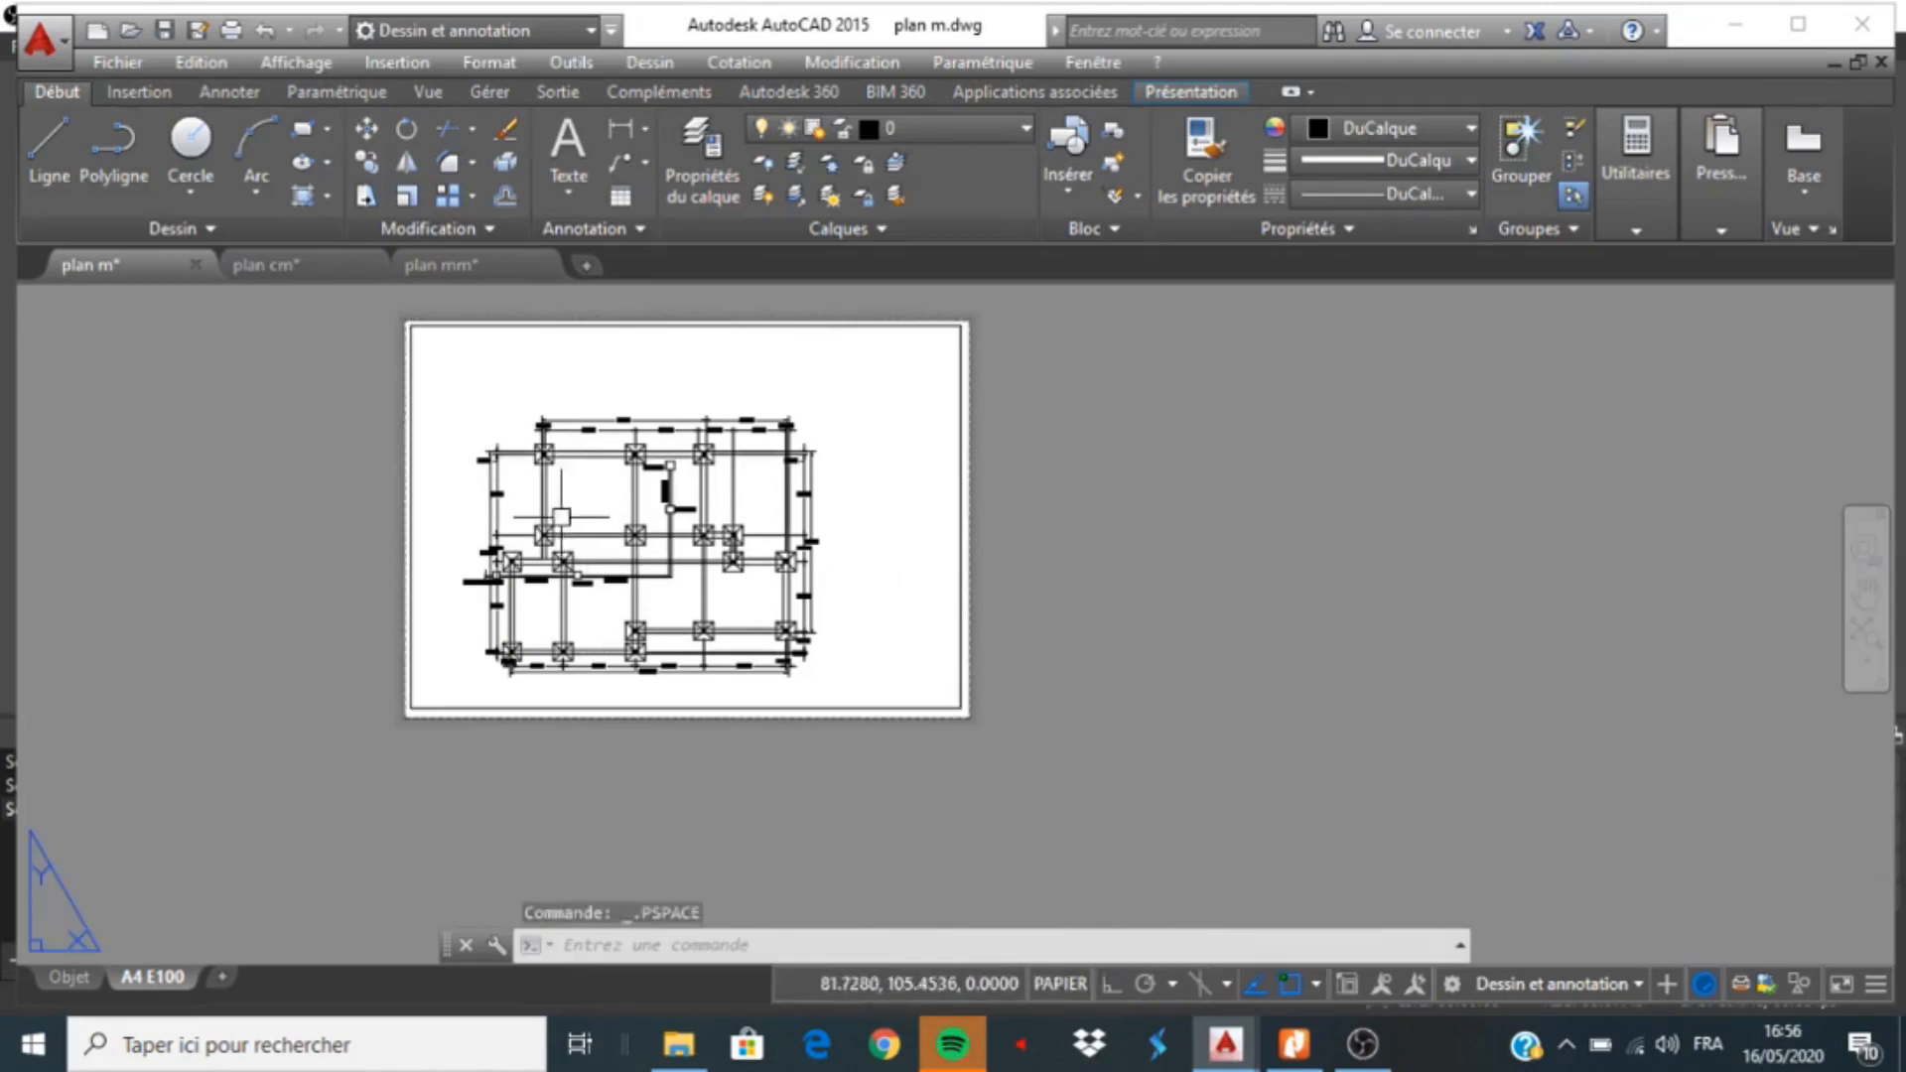
{"action": "scroll", "coordinate": [541, 566], "scroll_direction": "down", "scroll_amount": 2}
{"action": "scroll", "coordinate": [542, 566], "scroll_direction": "up", "scroll_amount": 2}
{"action": "scroll", "coordinate": [558, 638], "scroll_direction": "down", "scroll_amount": 4}
{"action": "scroll", "coordinate": [558, 619], "scroll_direction": "up", "scroll_amount": 4}
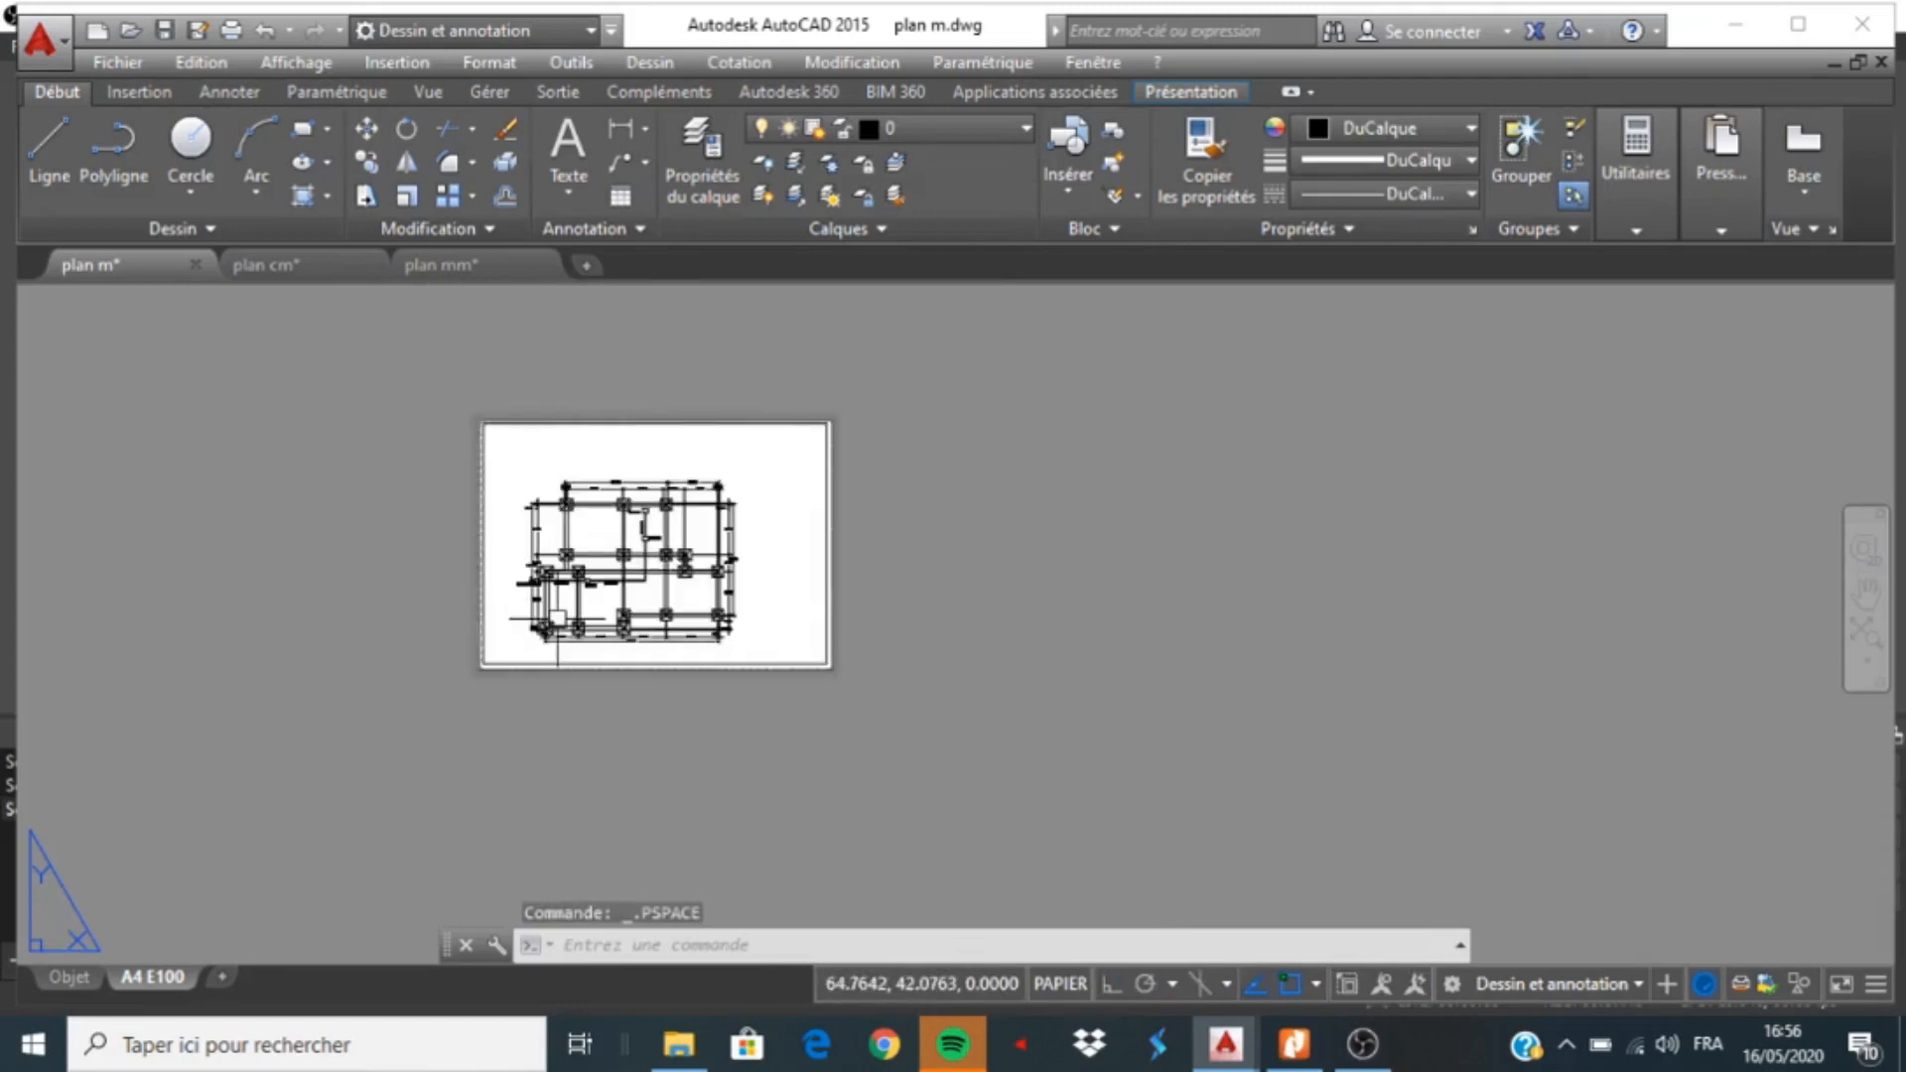
{"action": "scroll", "coordinate": [557, 619], "scroll_direction": "up", "scroll_amount": 2}
{"action": "scroll", "coordinate": [541, 635], "scroll_direction": "down", "scroll_amount": 3}
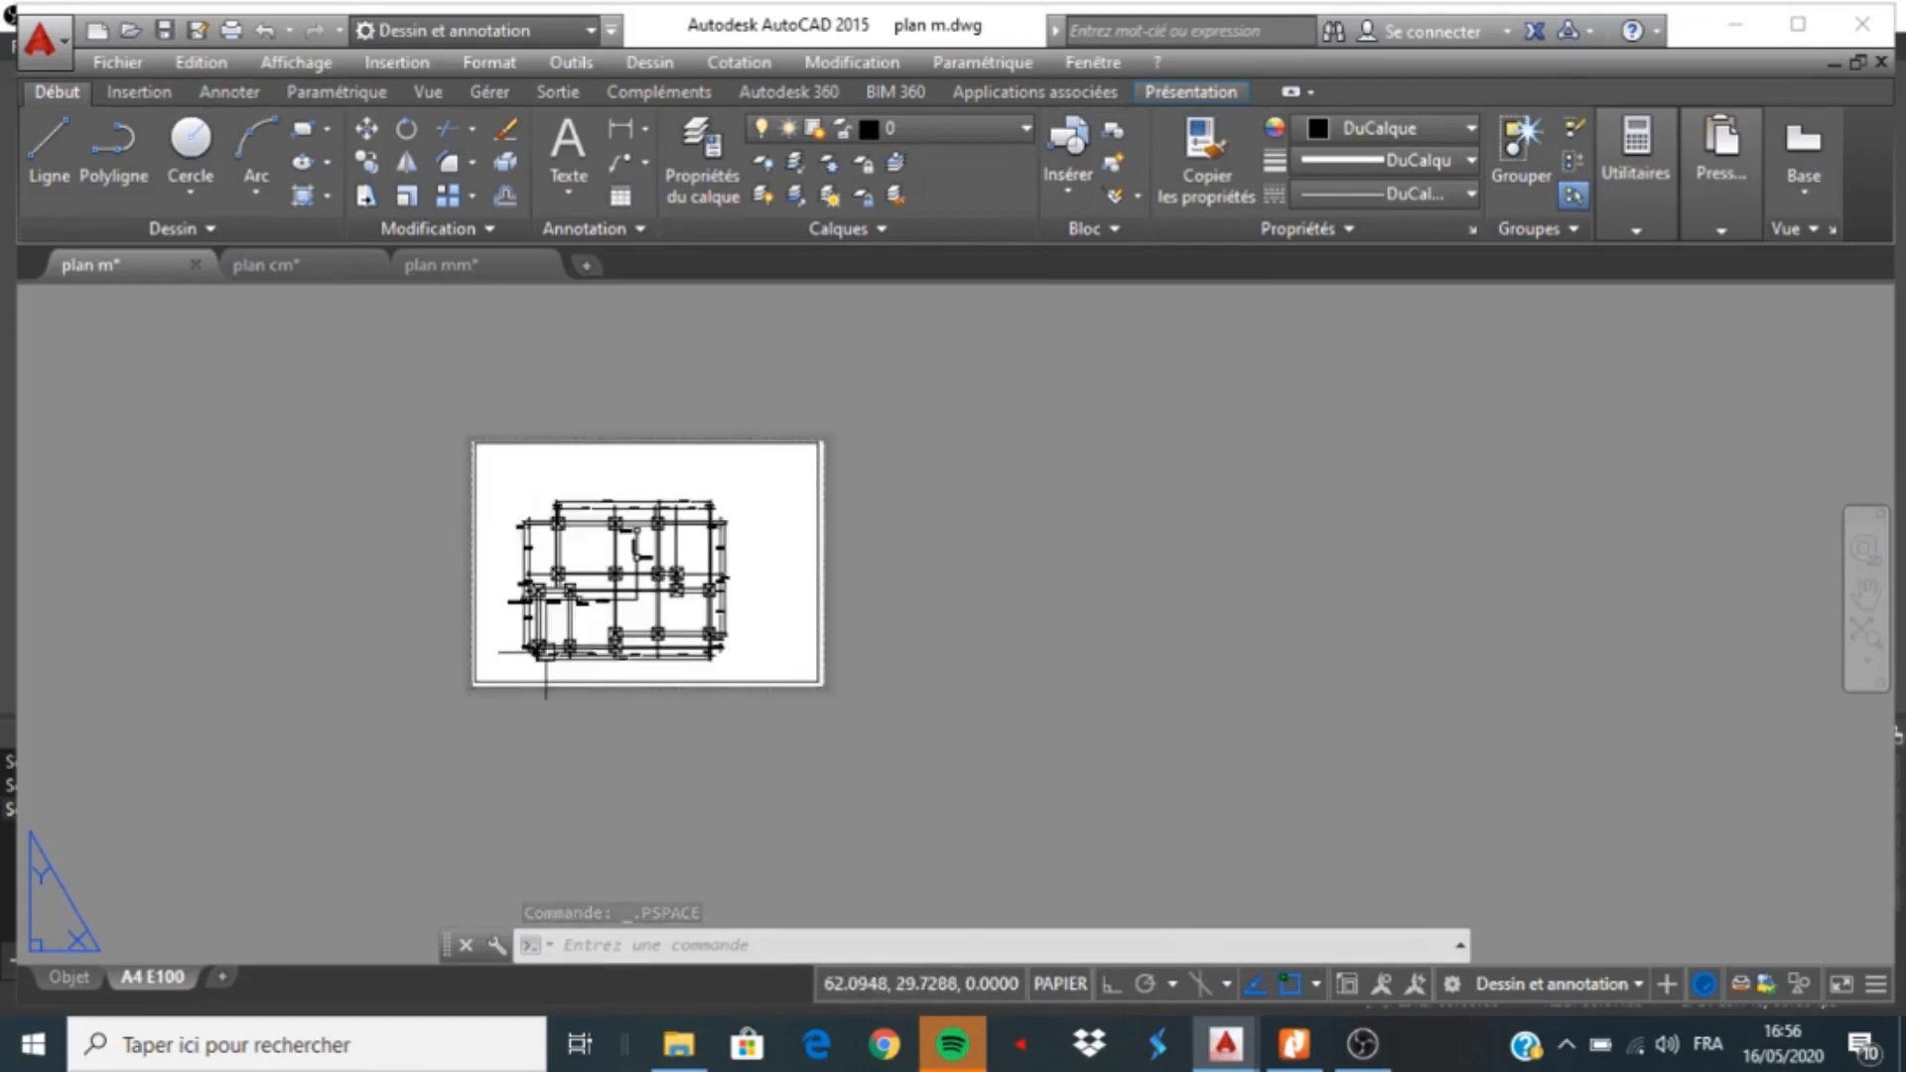
Activate model space inside the A4 viewport and zoom to the plan's extents so it is centred in the frame
{"action": "scroll", "coordinate": [531, 610], "scroll_direction": "up", "scroll_amount": 2}
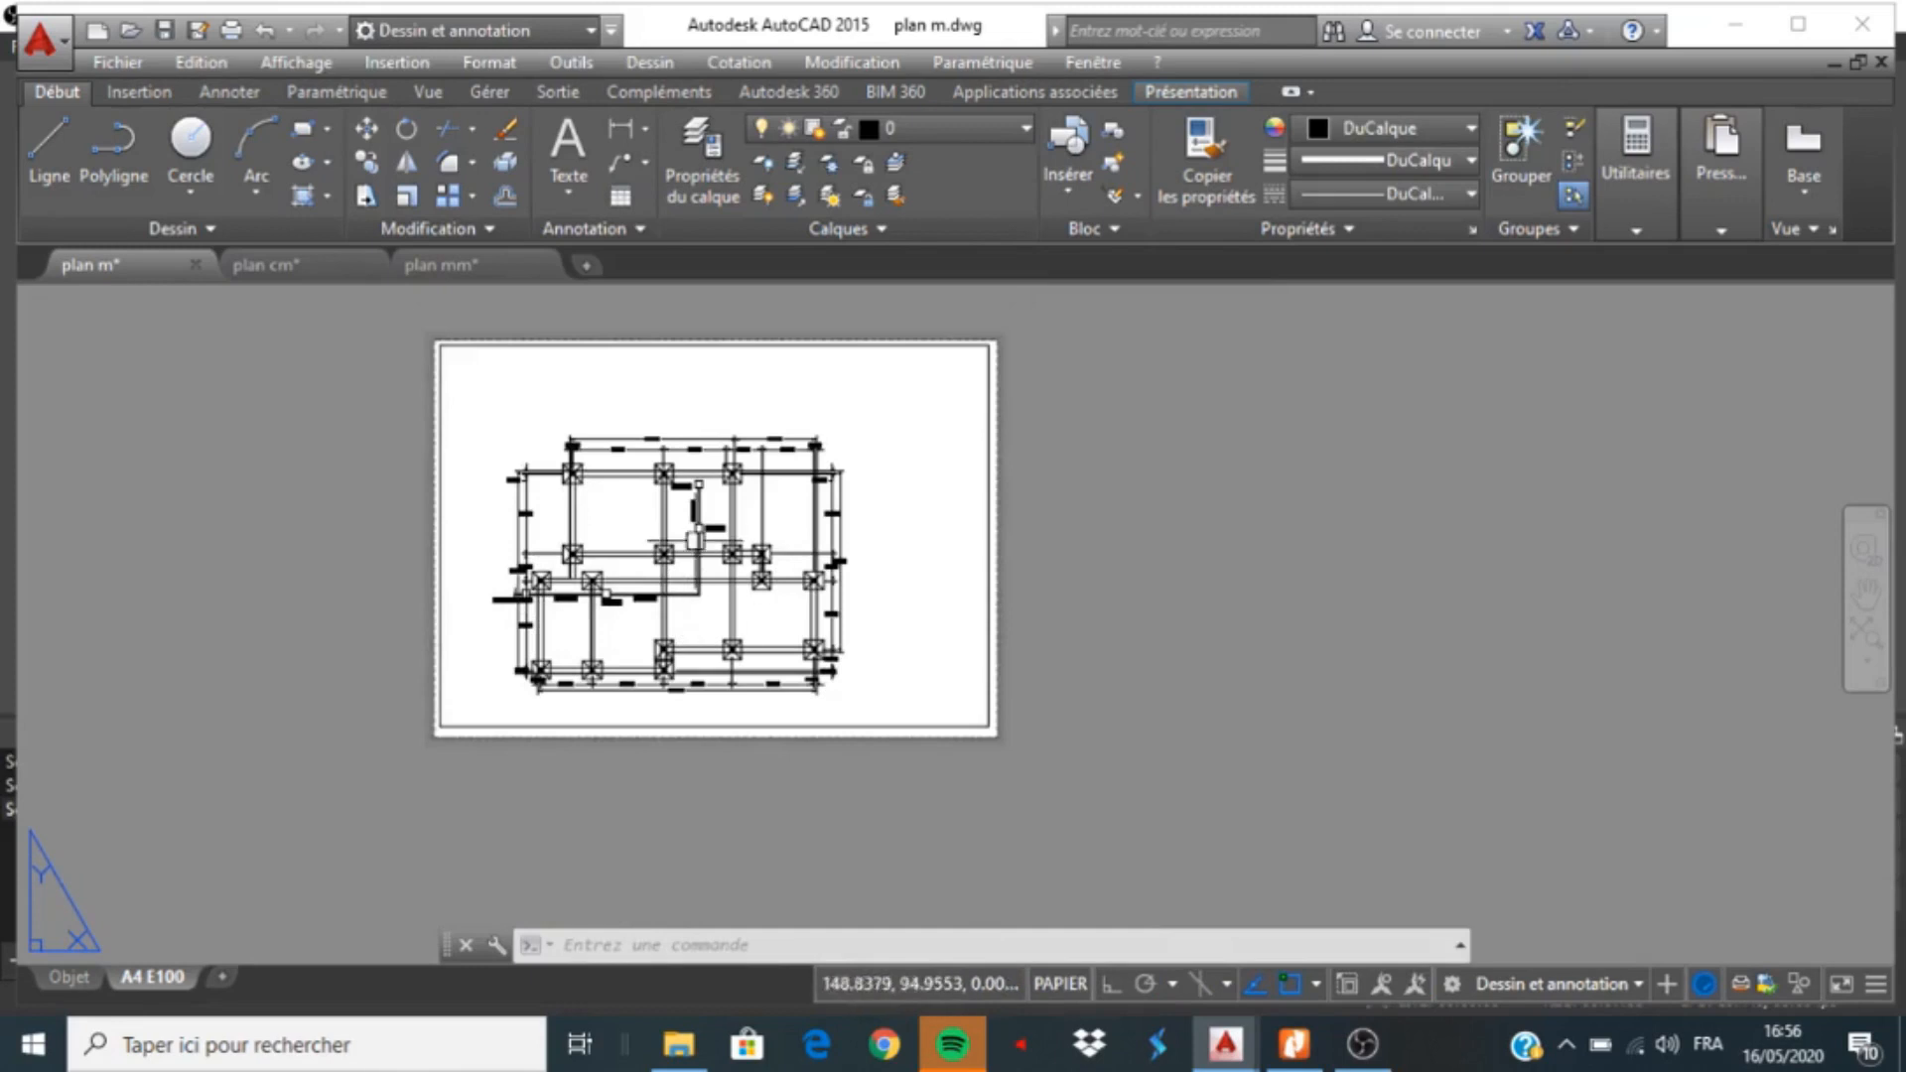
{"action": "double_click", "coordinate": [636, 398]}
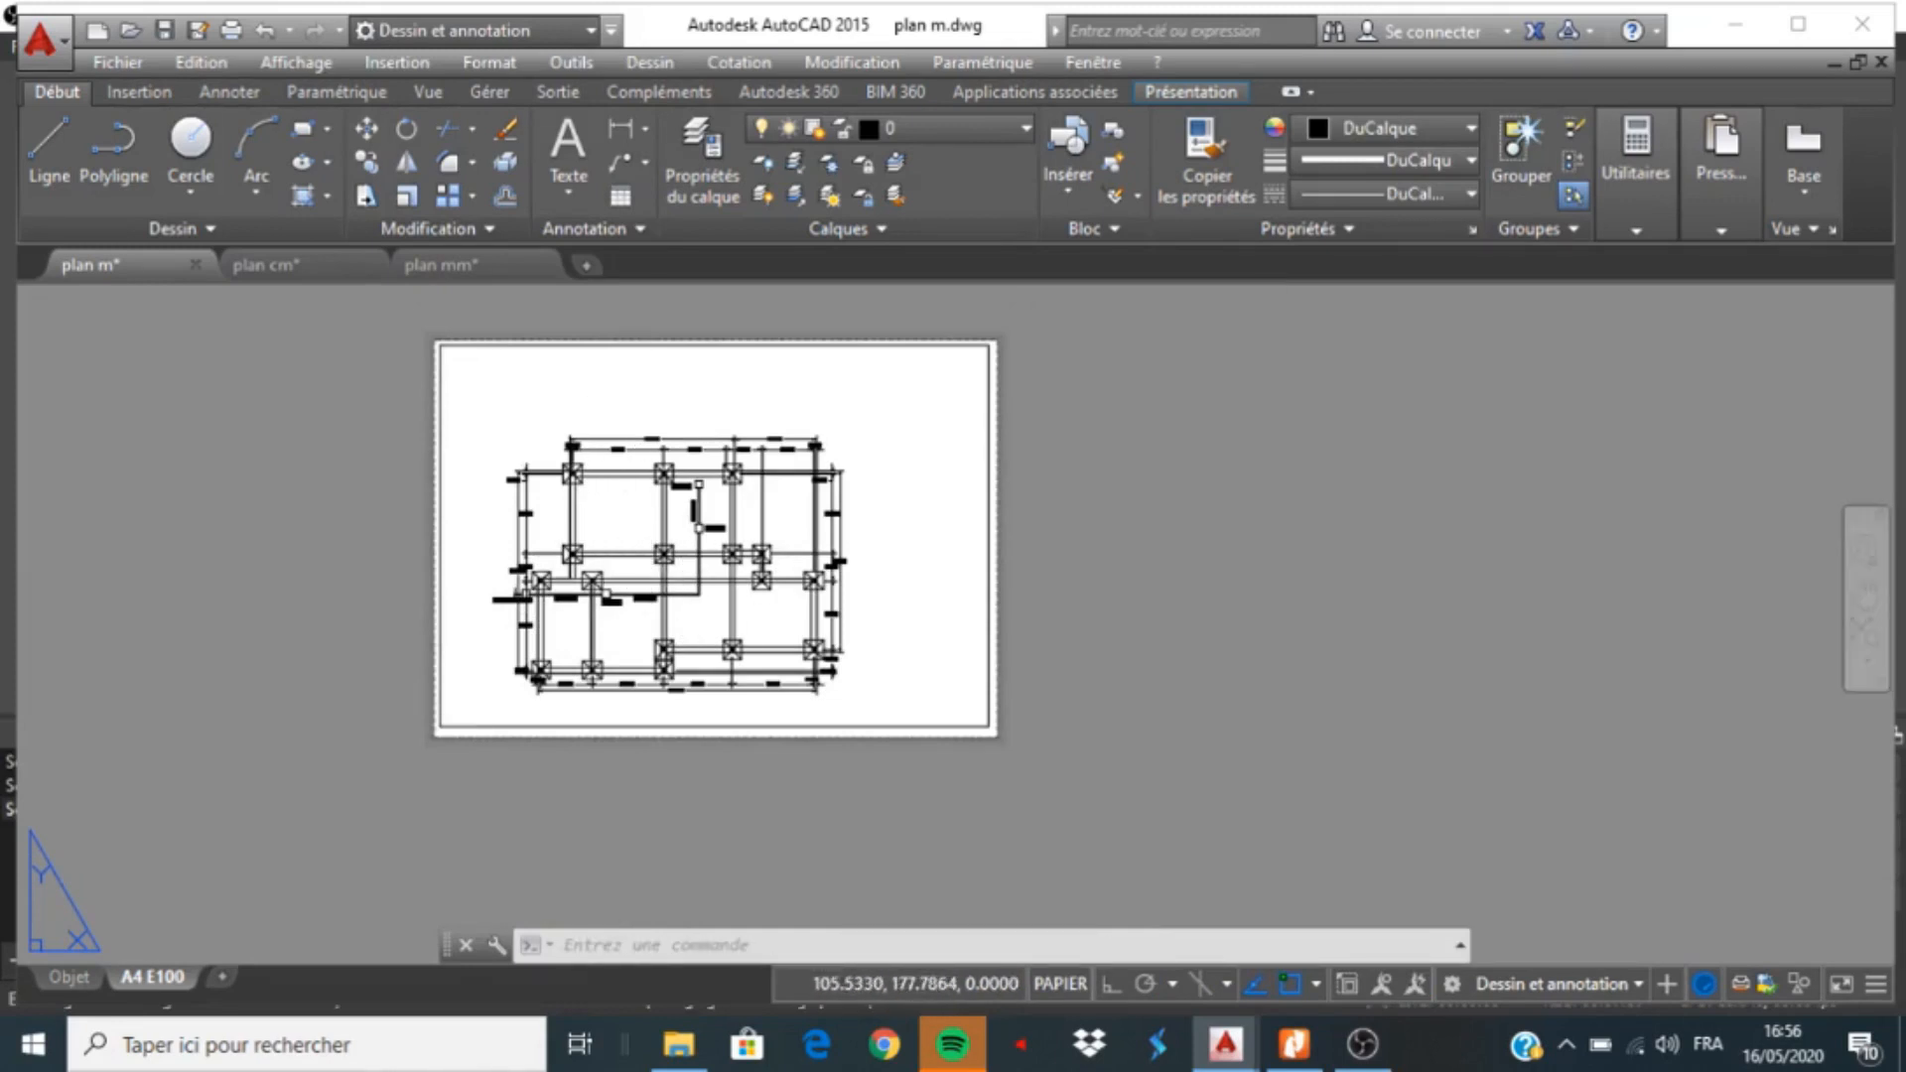
{"action": "mouse_move", "coordinate": [637, 573]}
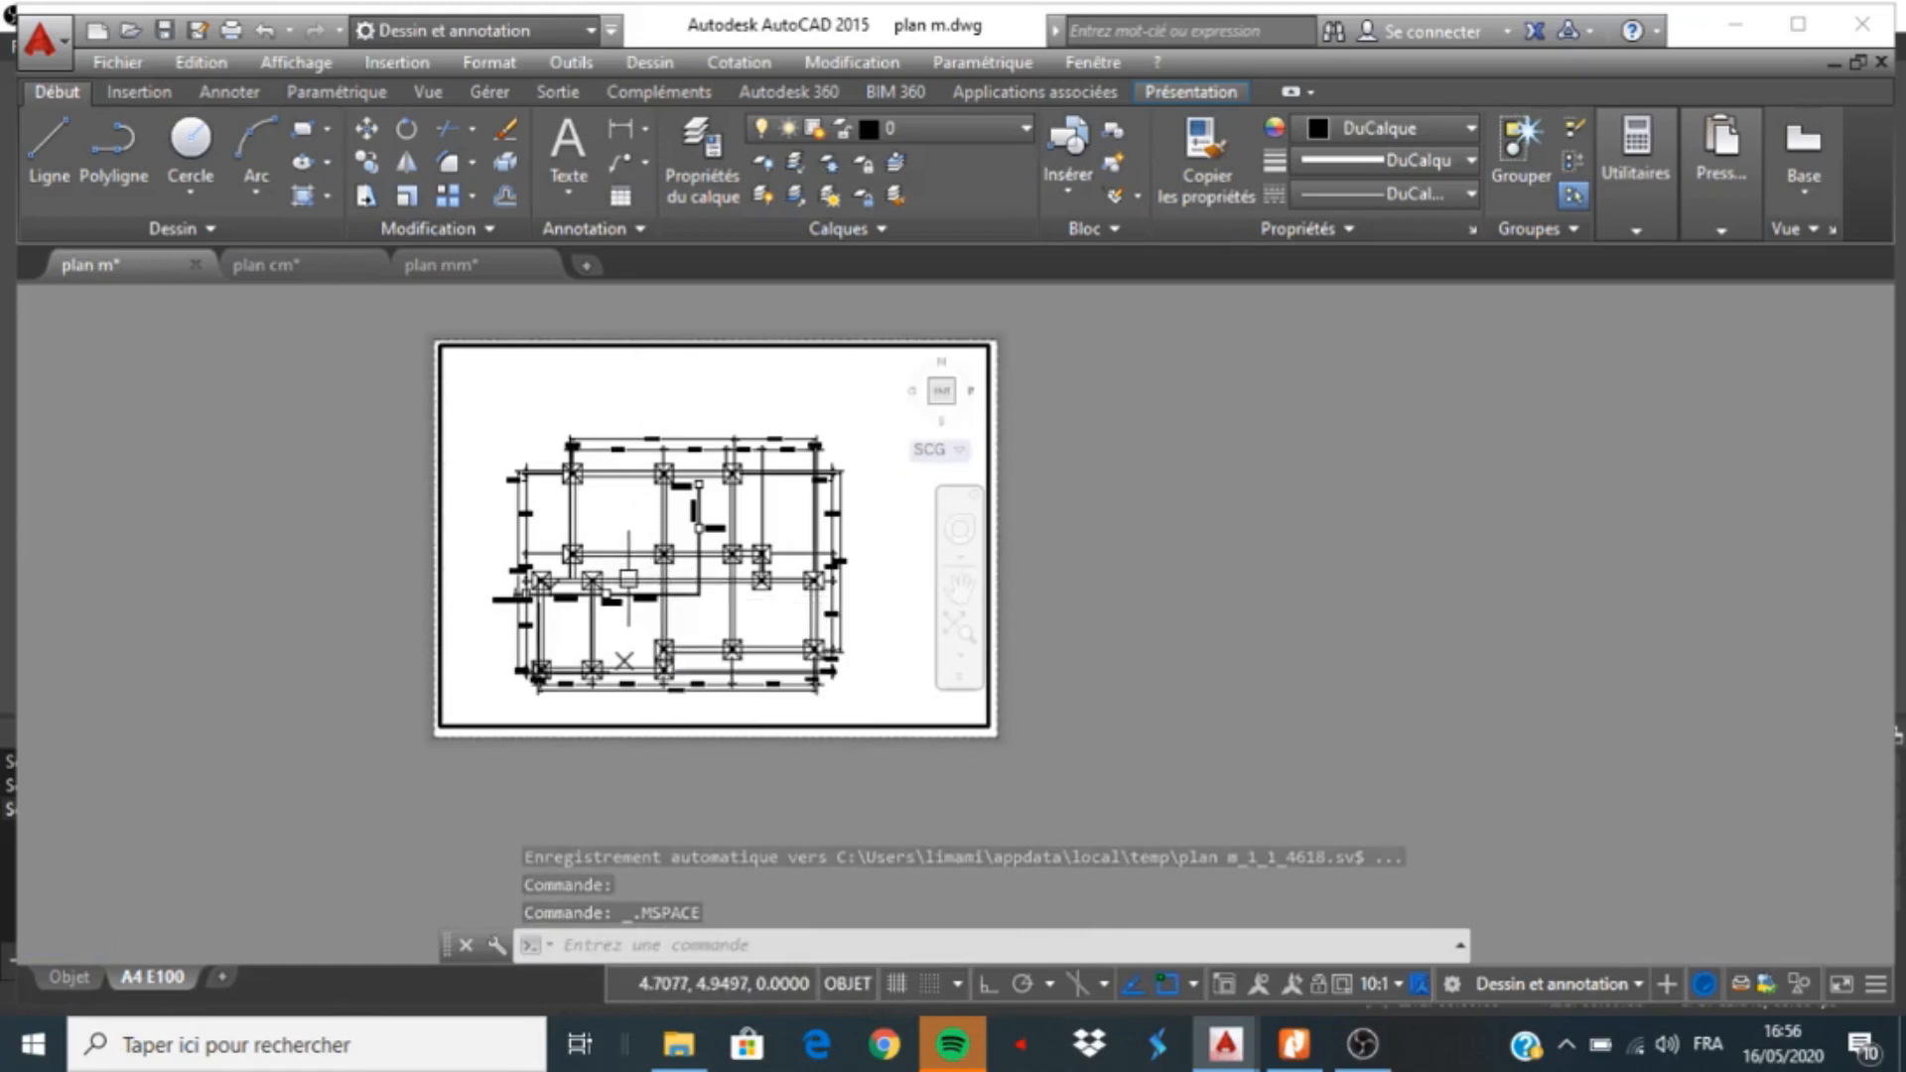
{"action": "middle_click", "coordinate": [627, 583]}
{"action": "middle_click", "coordinate": [626, 584]}
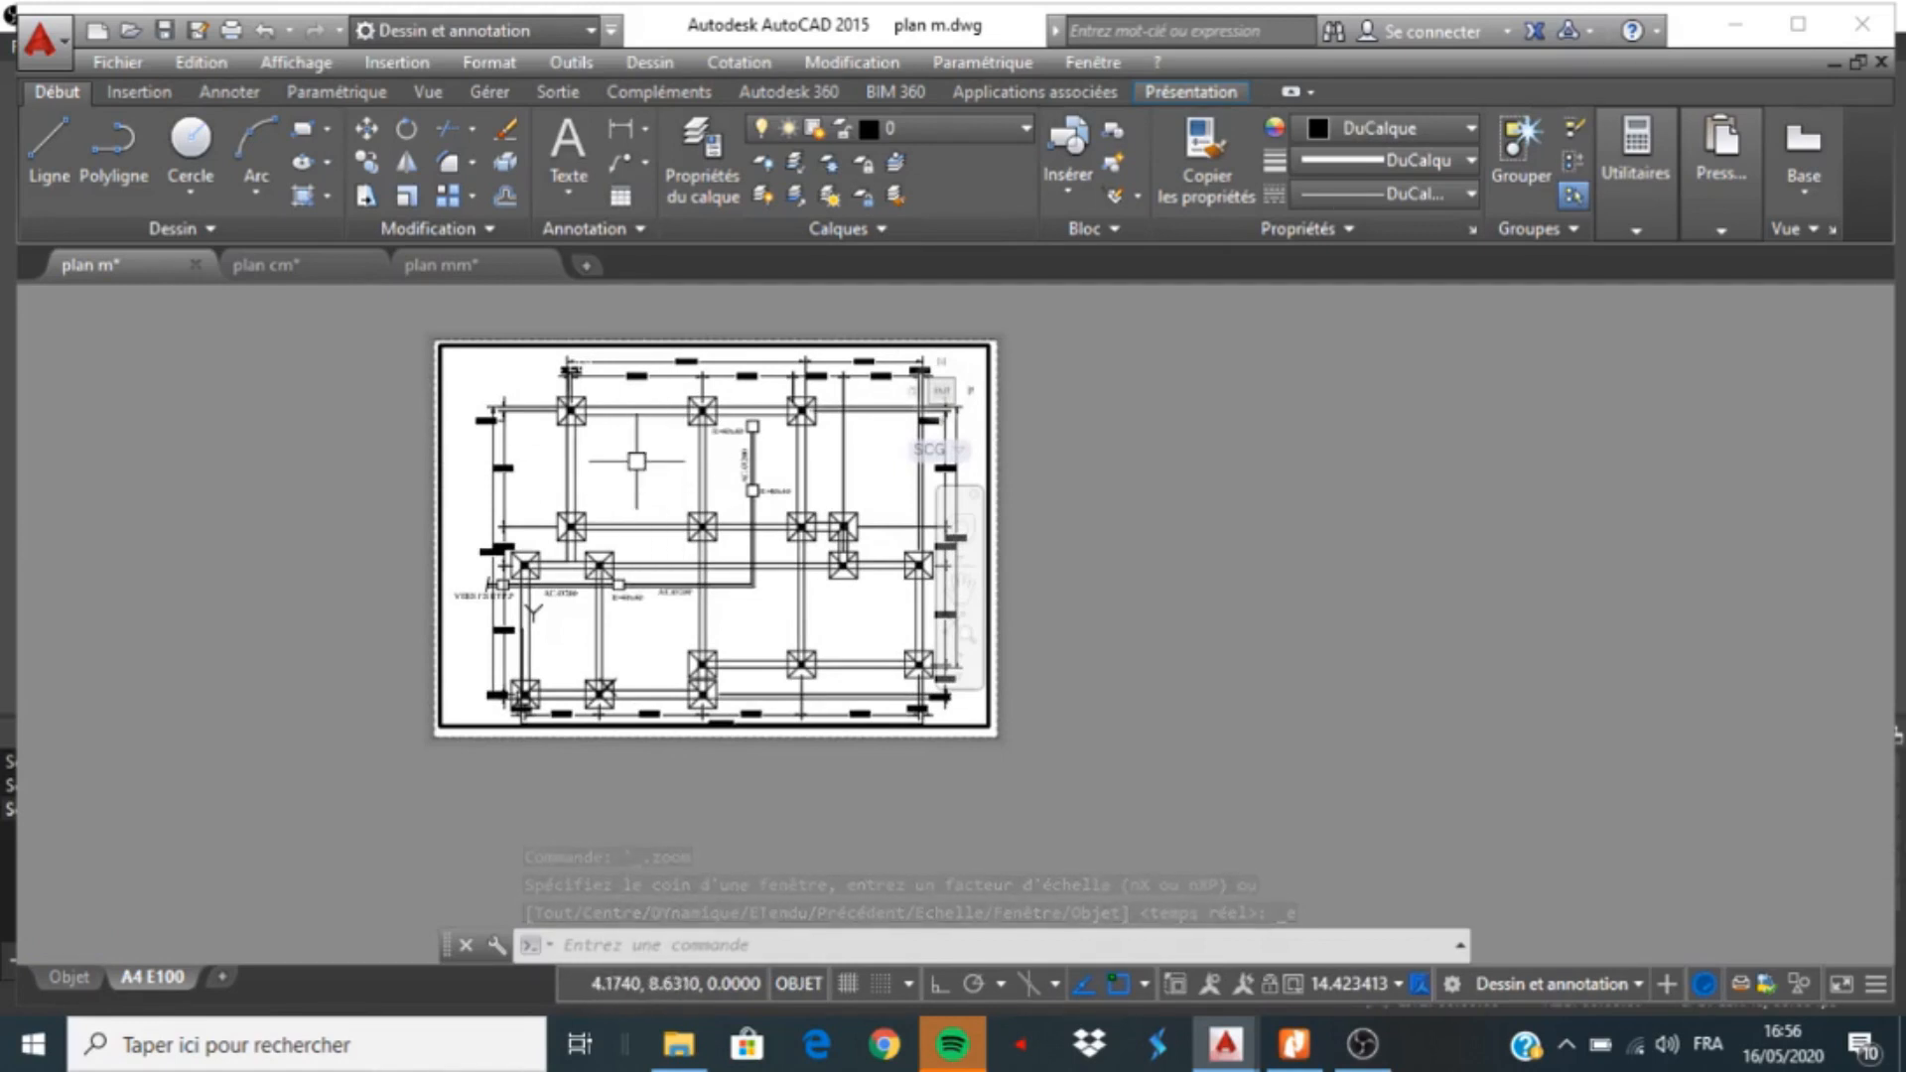
Reapply the 1:100 scale to the centred plan using Zoom with the factor 1000/100XP, and return to paper space
{"action": "type", "text": "z"}
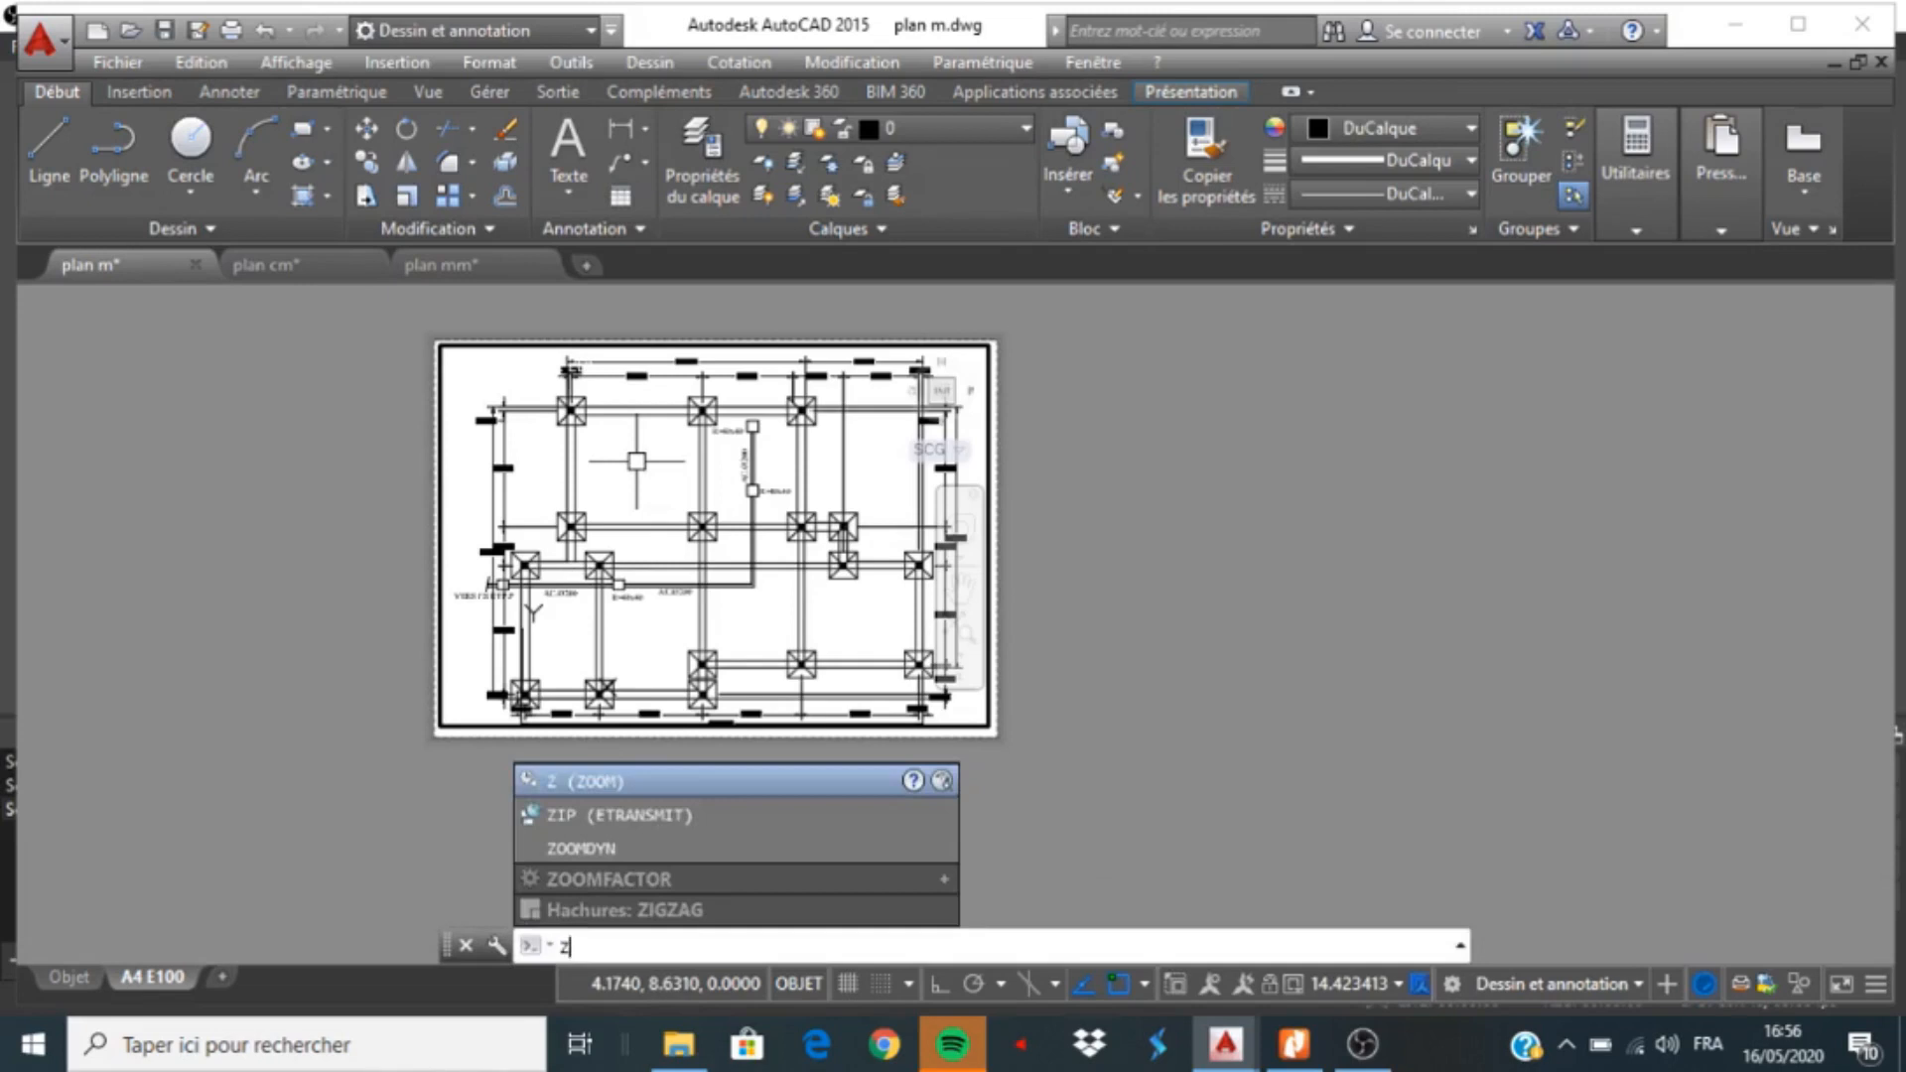
{"action": "key", "text": "Return"}
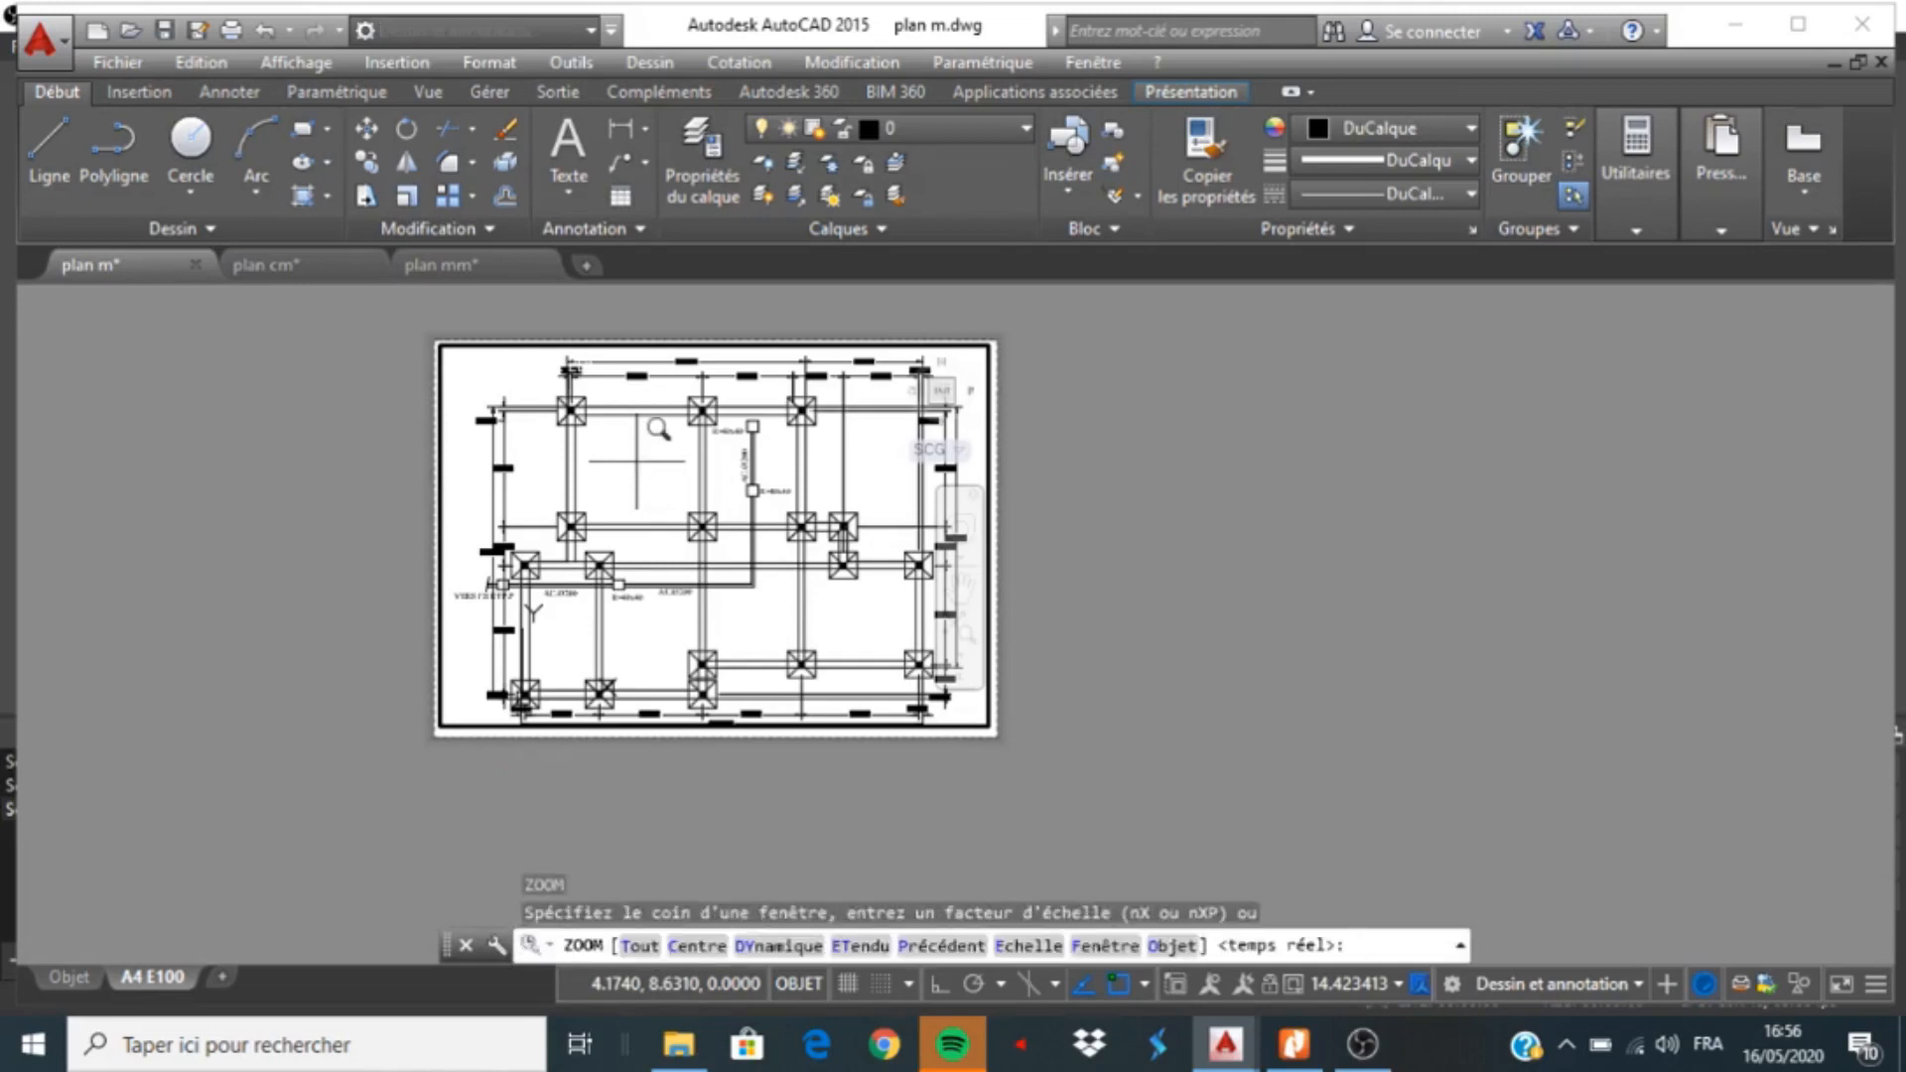
{"action": "type", "text": "1000/100XP"}
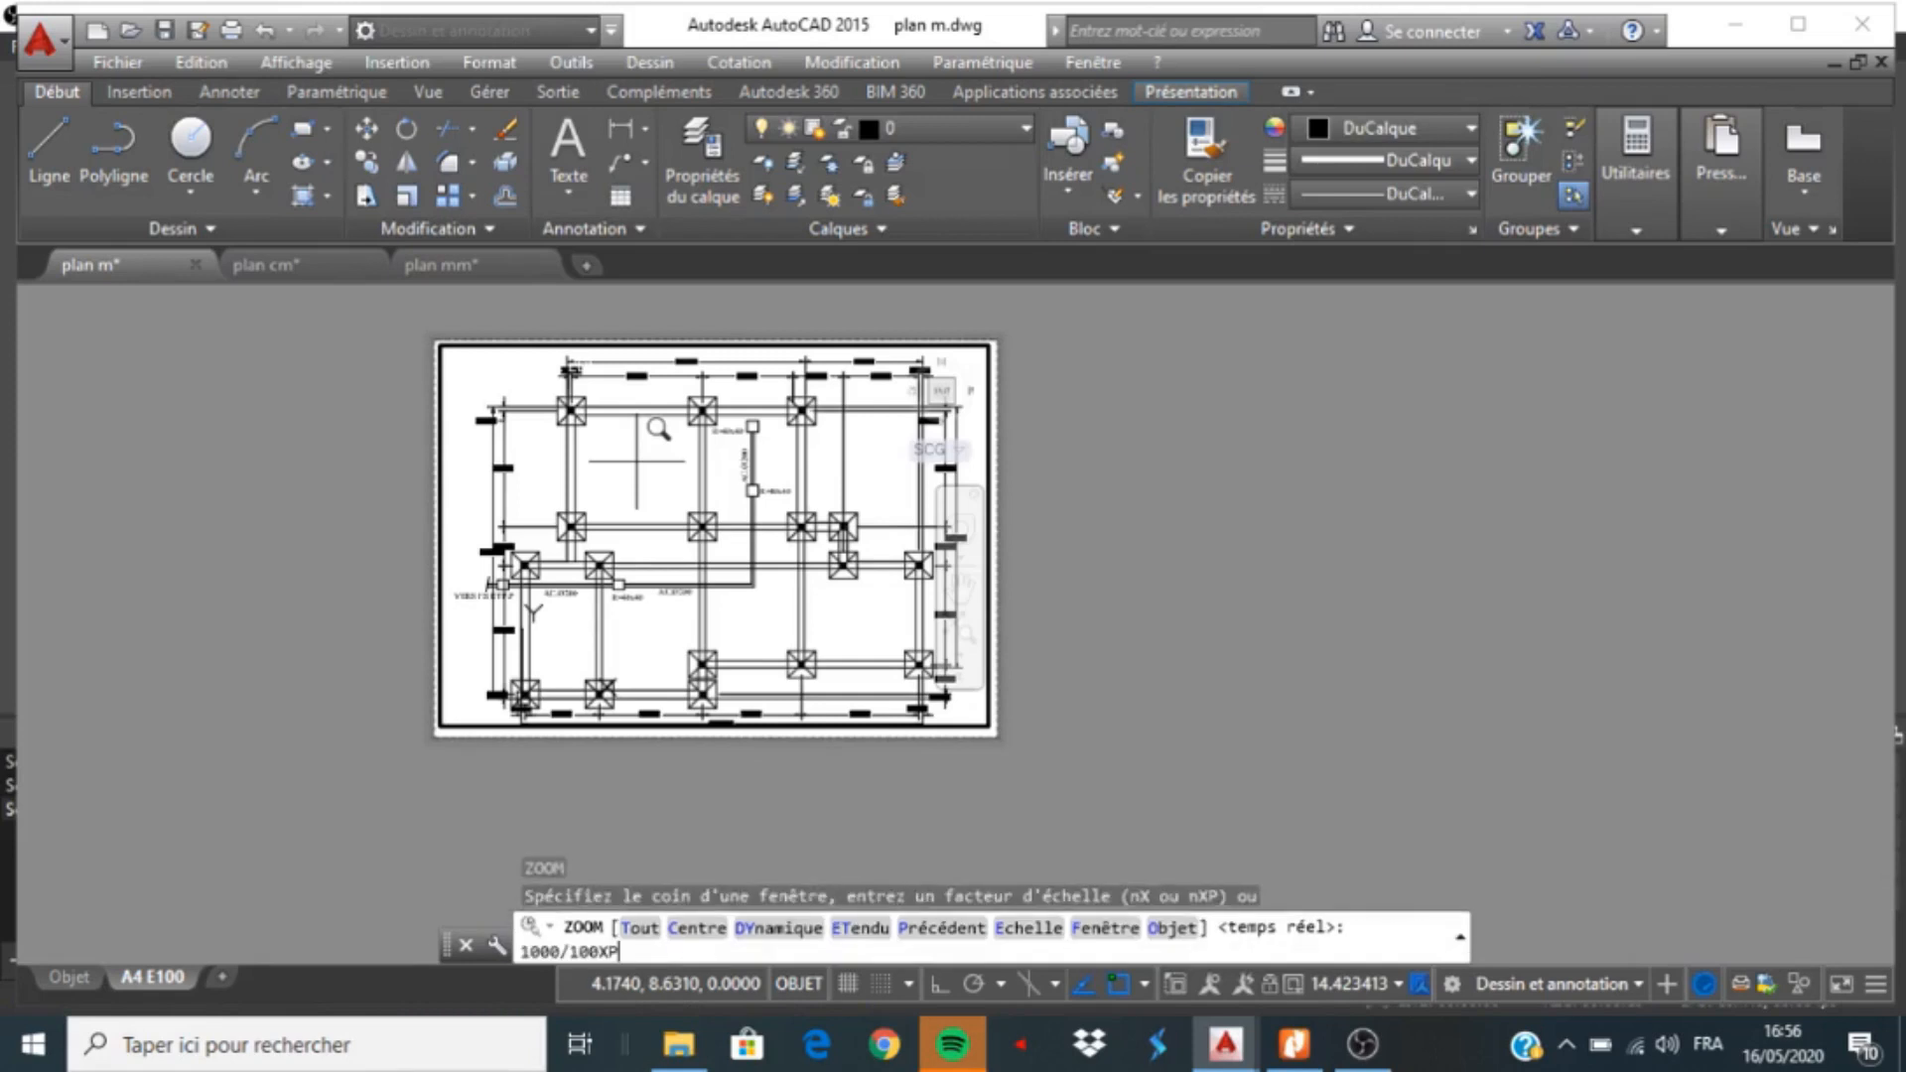
{"action": "key", "text": "Return"}
{"action": "double_click", "coordinate": [1283, 595]}
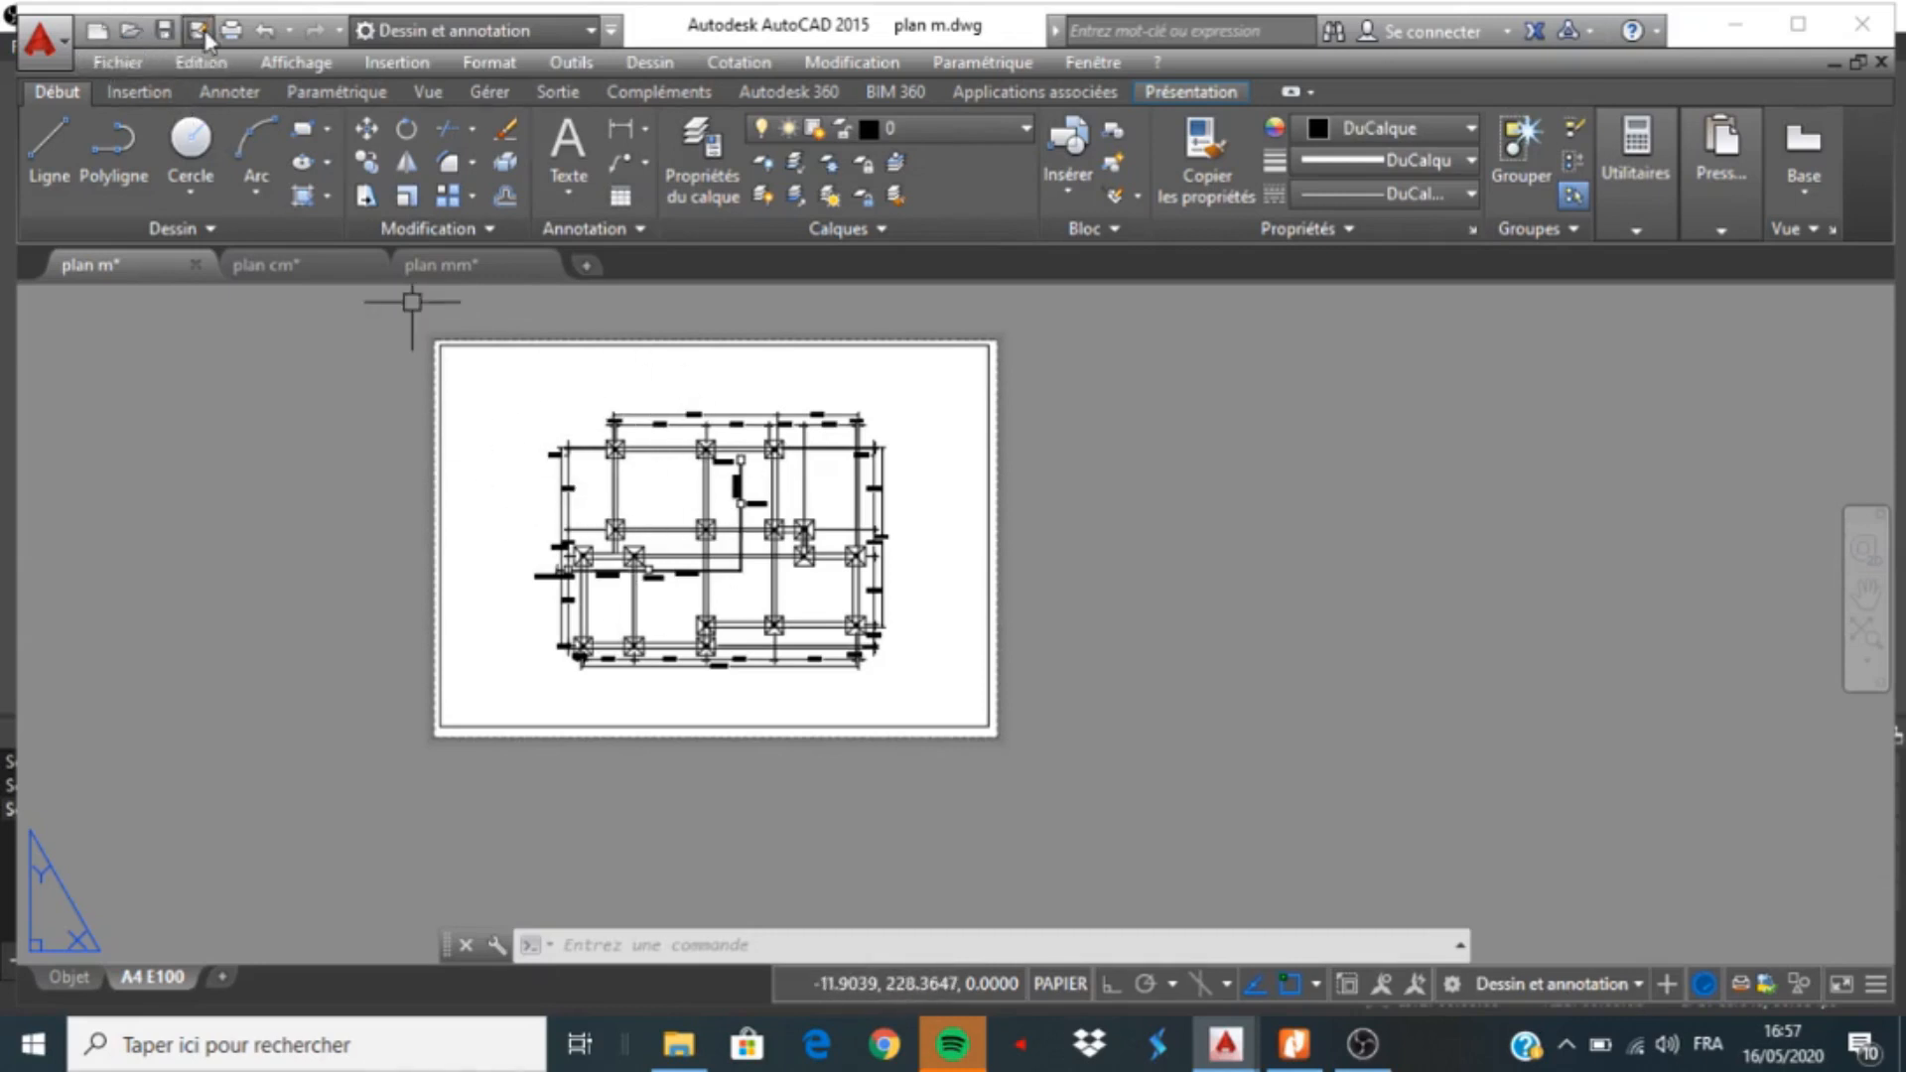
Start plotting the A4 E100 layout with DWG To PDF.pc3 as the plotter
{"action": "left_click", "coordinate": [117, 62]}
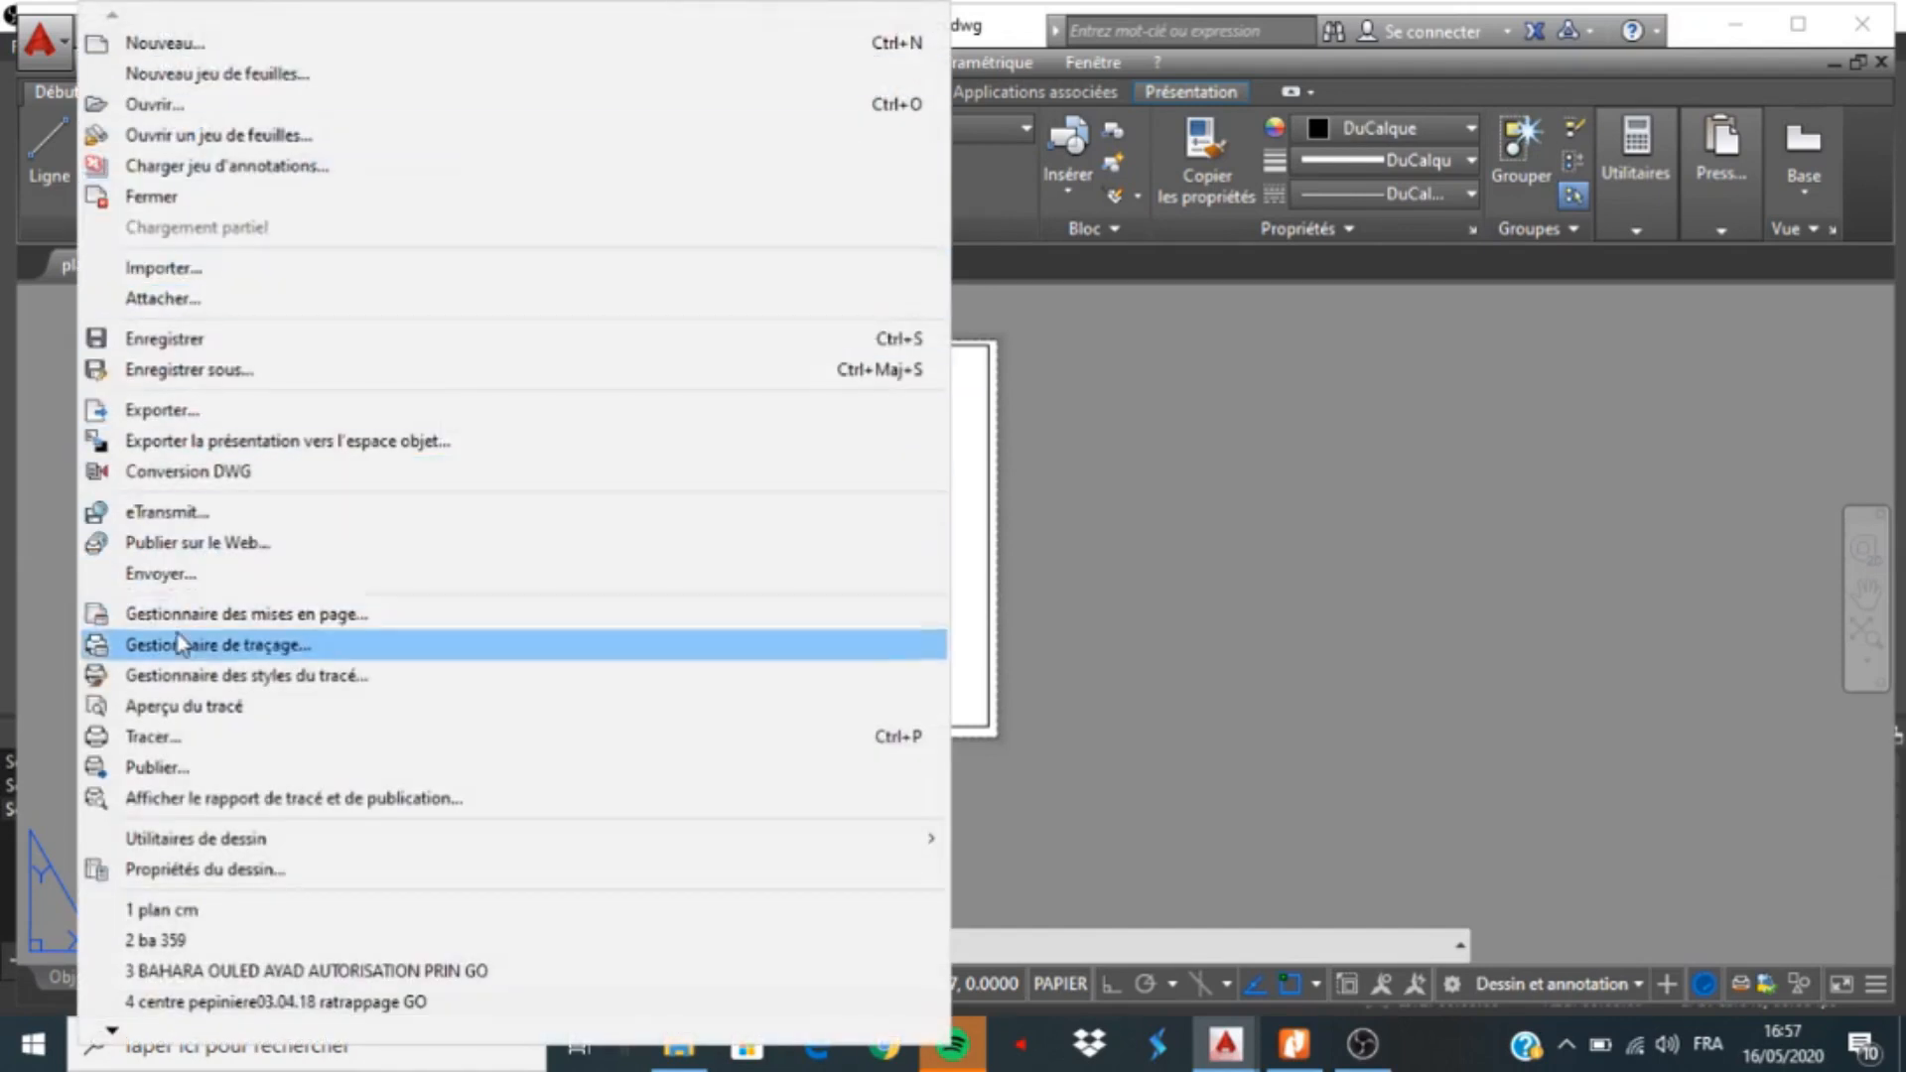
{"action": "left_click", "coordinate": [156, 747]}
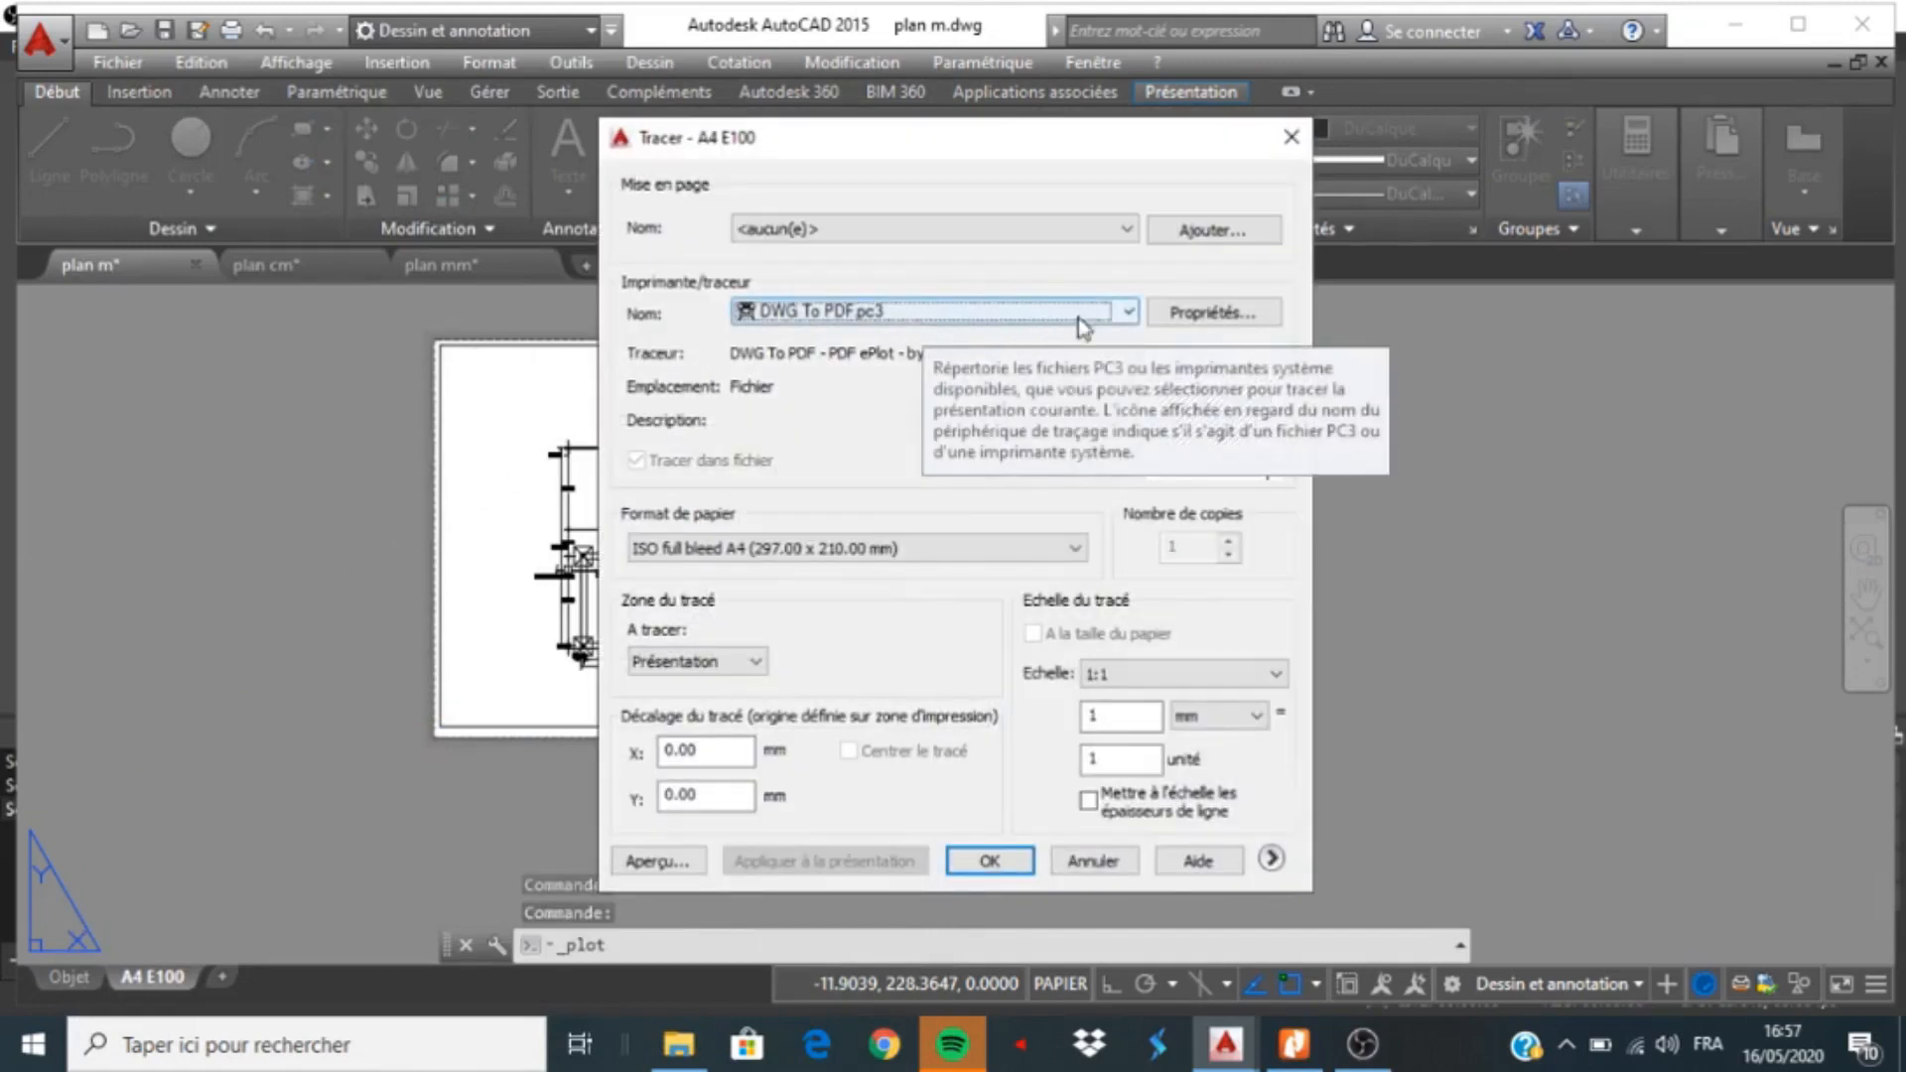
{"action": "left_click", "coordinate": [1130, 313]}
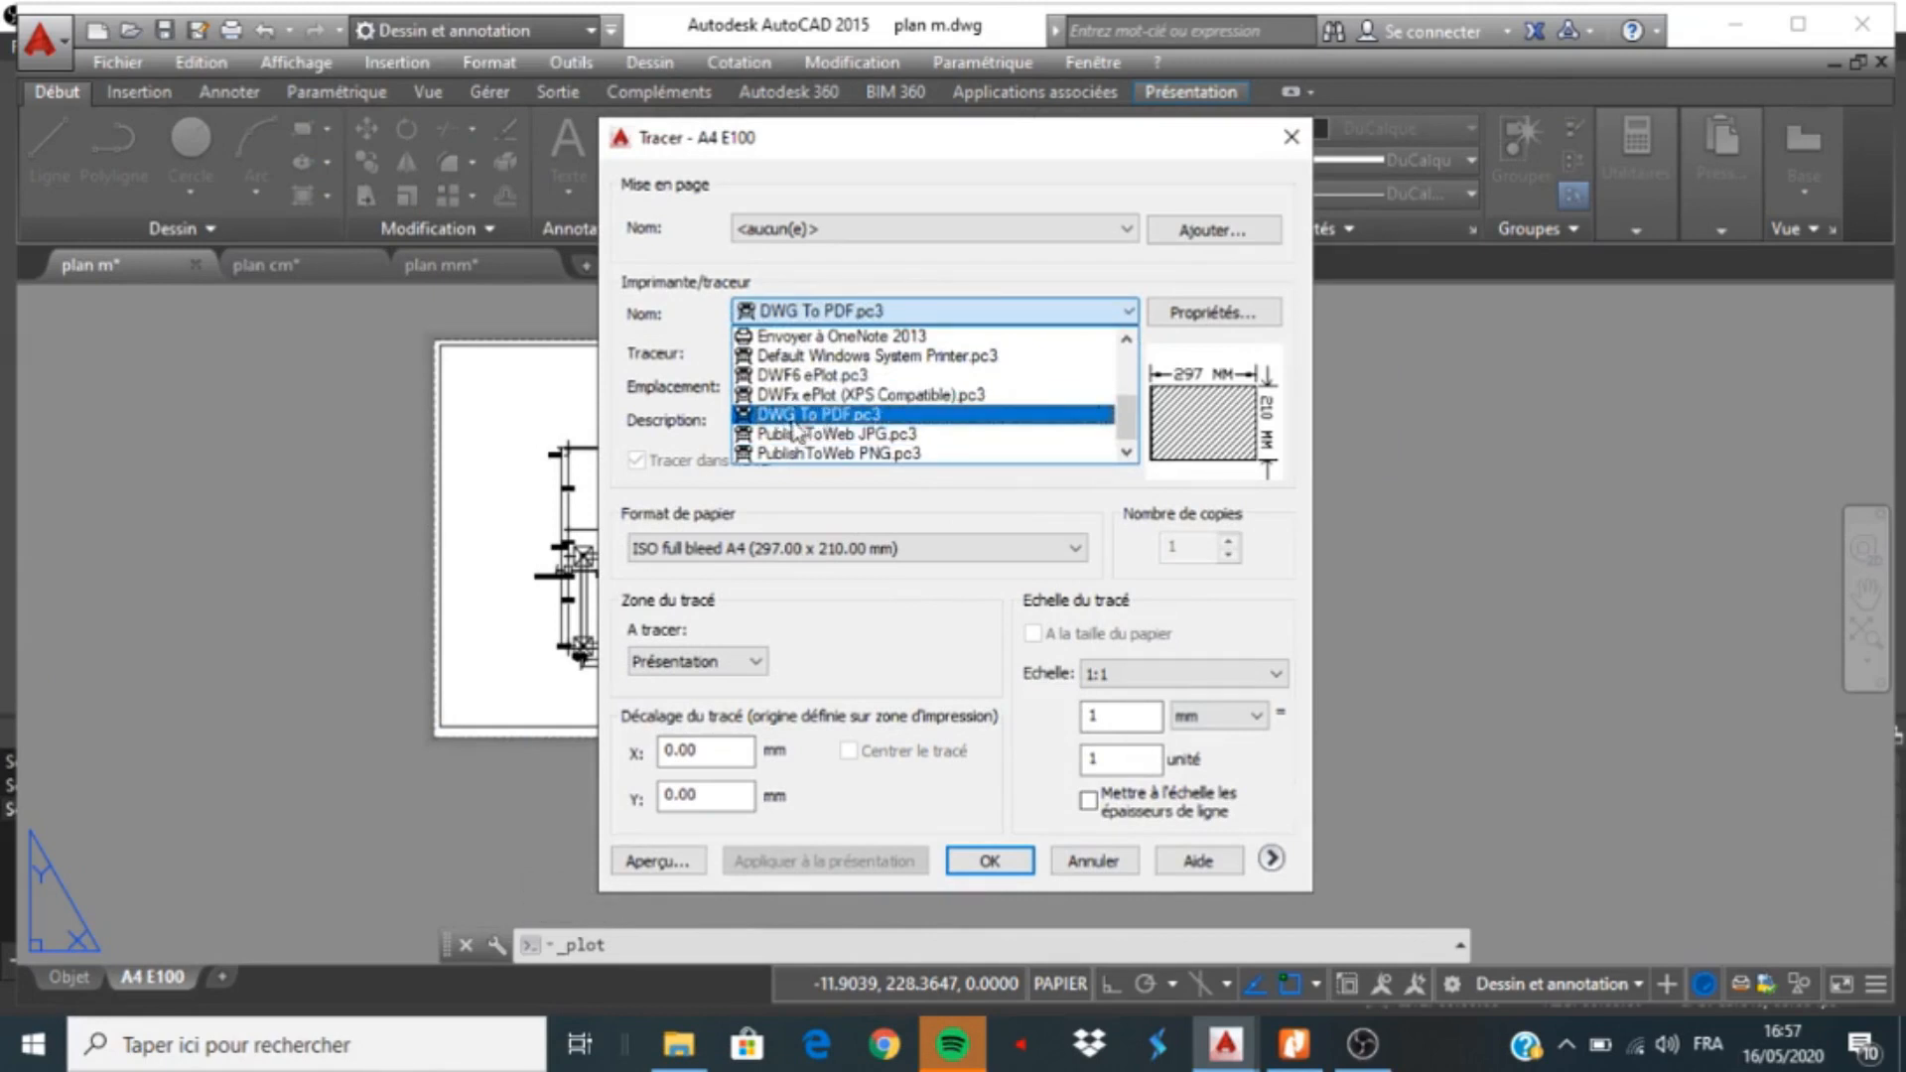
{"action": "left_click", "coordinate": [846, 416]}
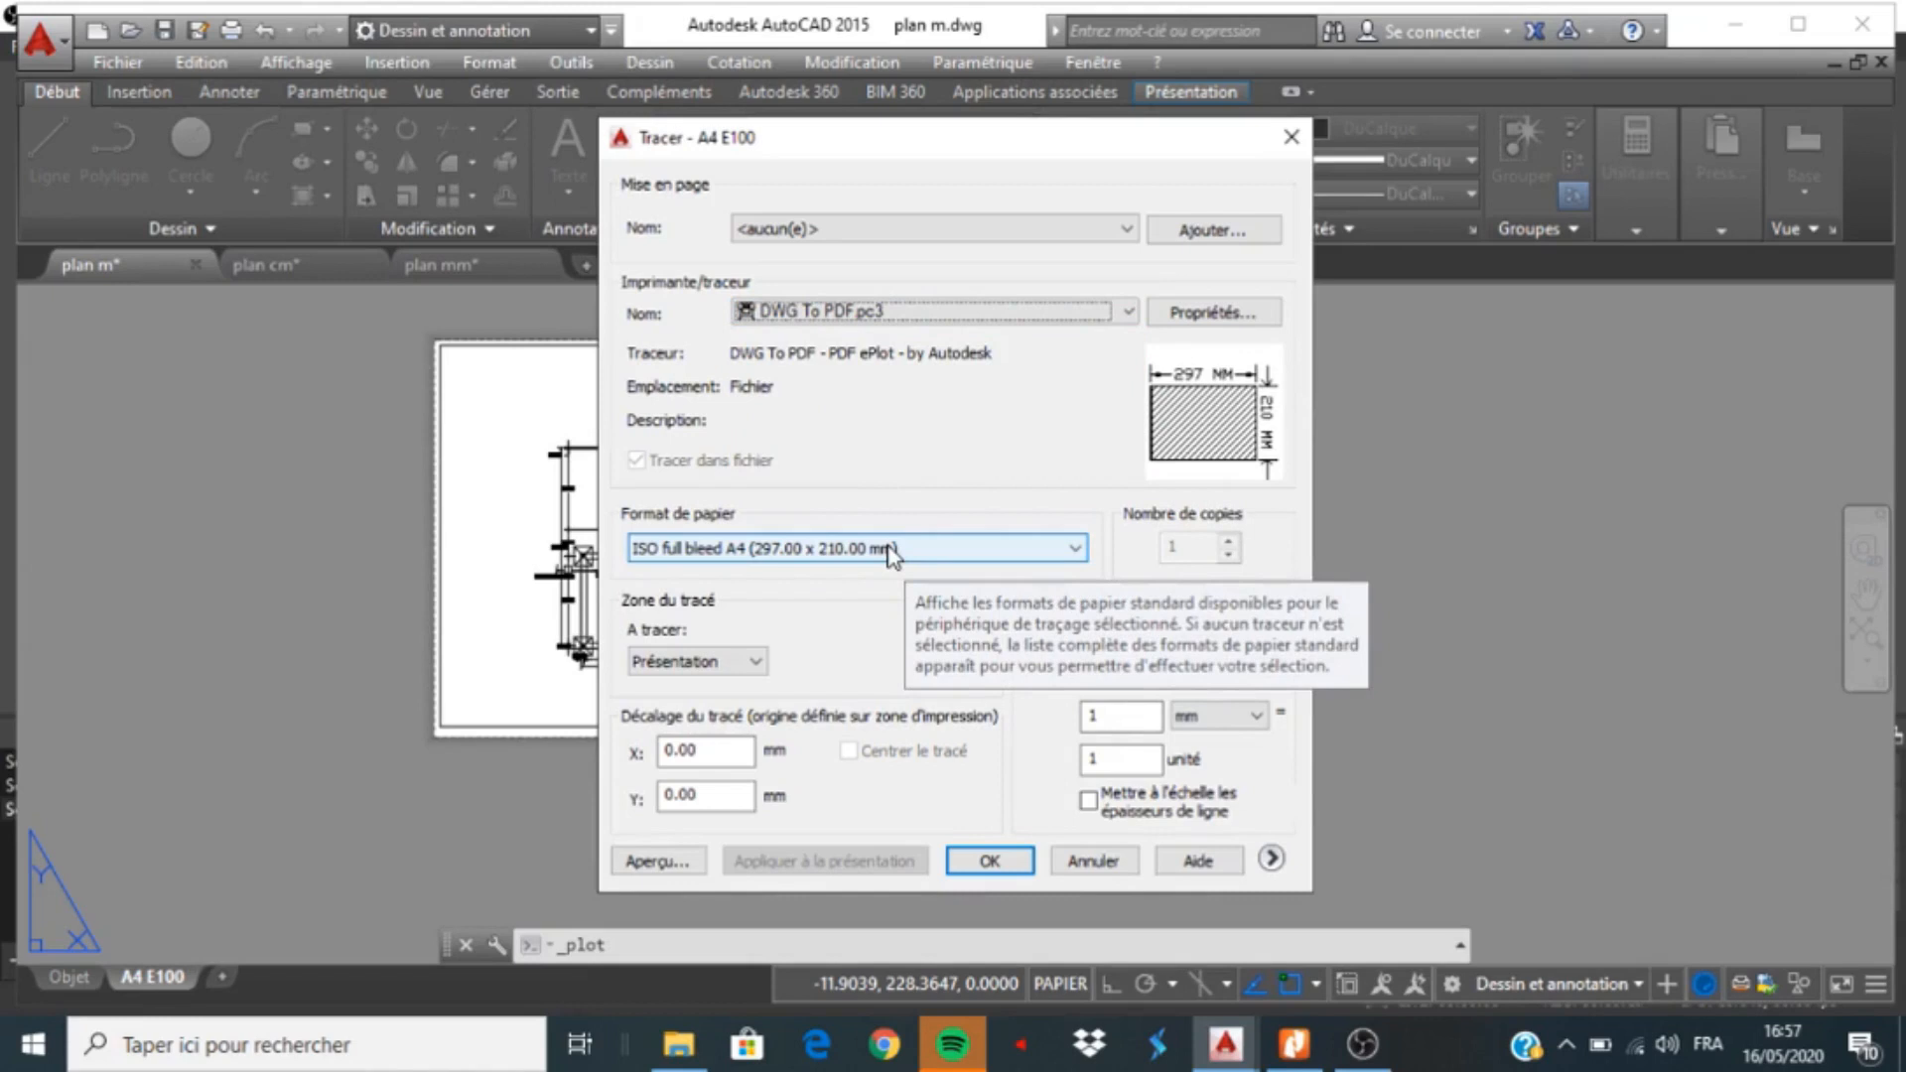
Set the plot area to a window spanning the viewport frame from its upper-left corner to its lower-right corner
{"action": "left_click", "coordinate": [752, 671]}
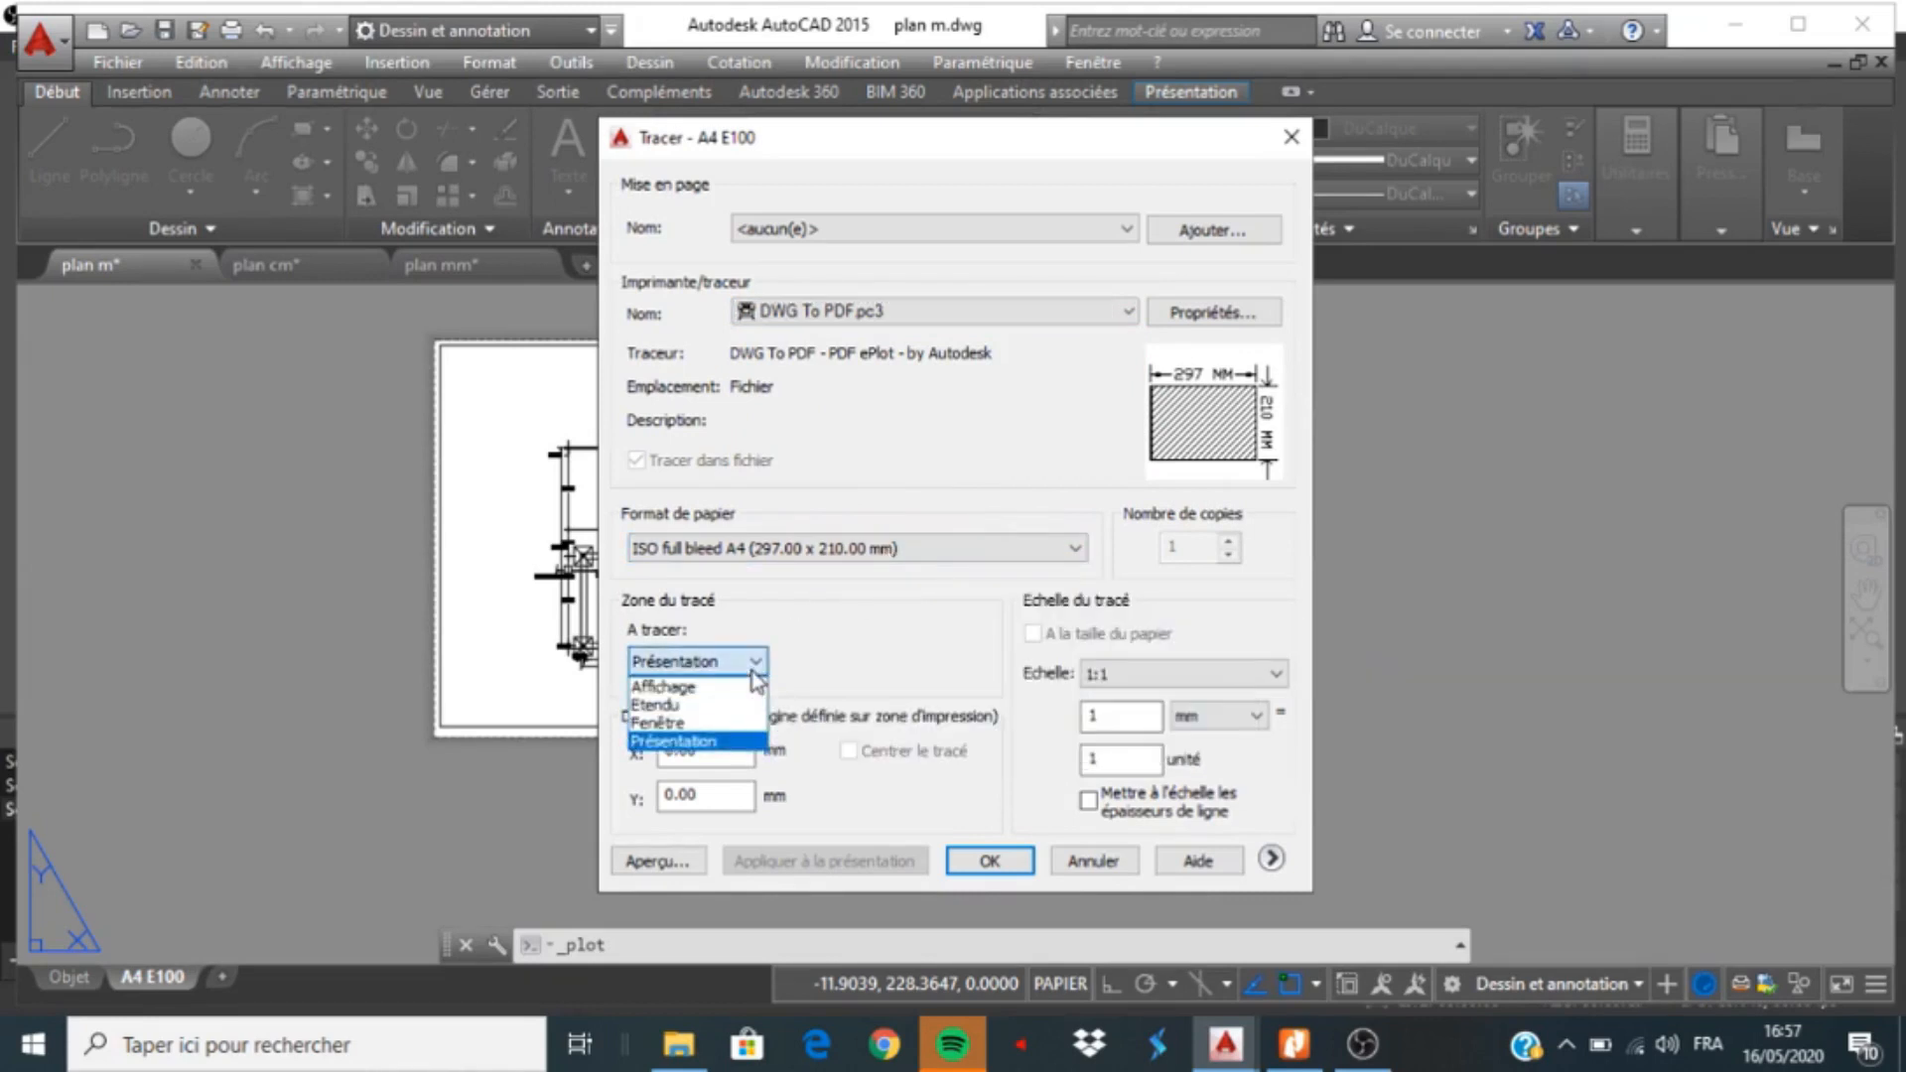
{"action": "left_click", "coordinate": [660, 723]}
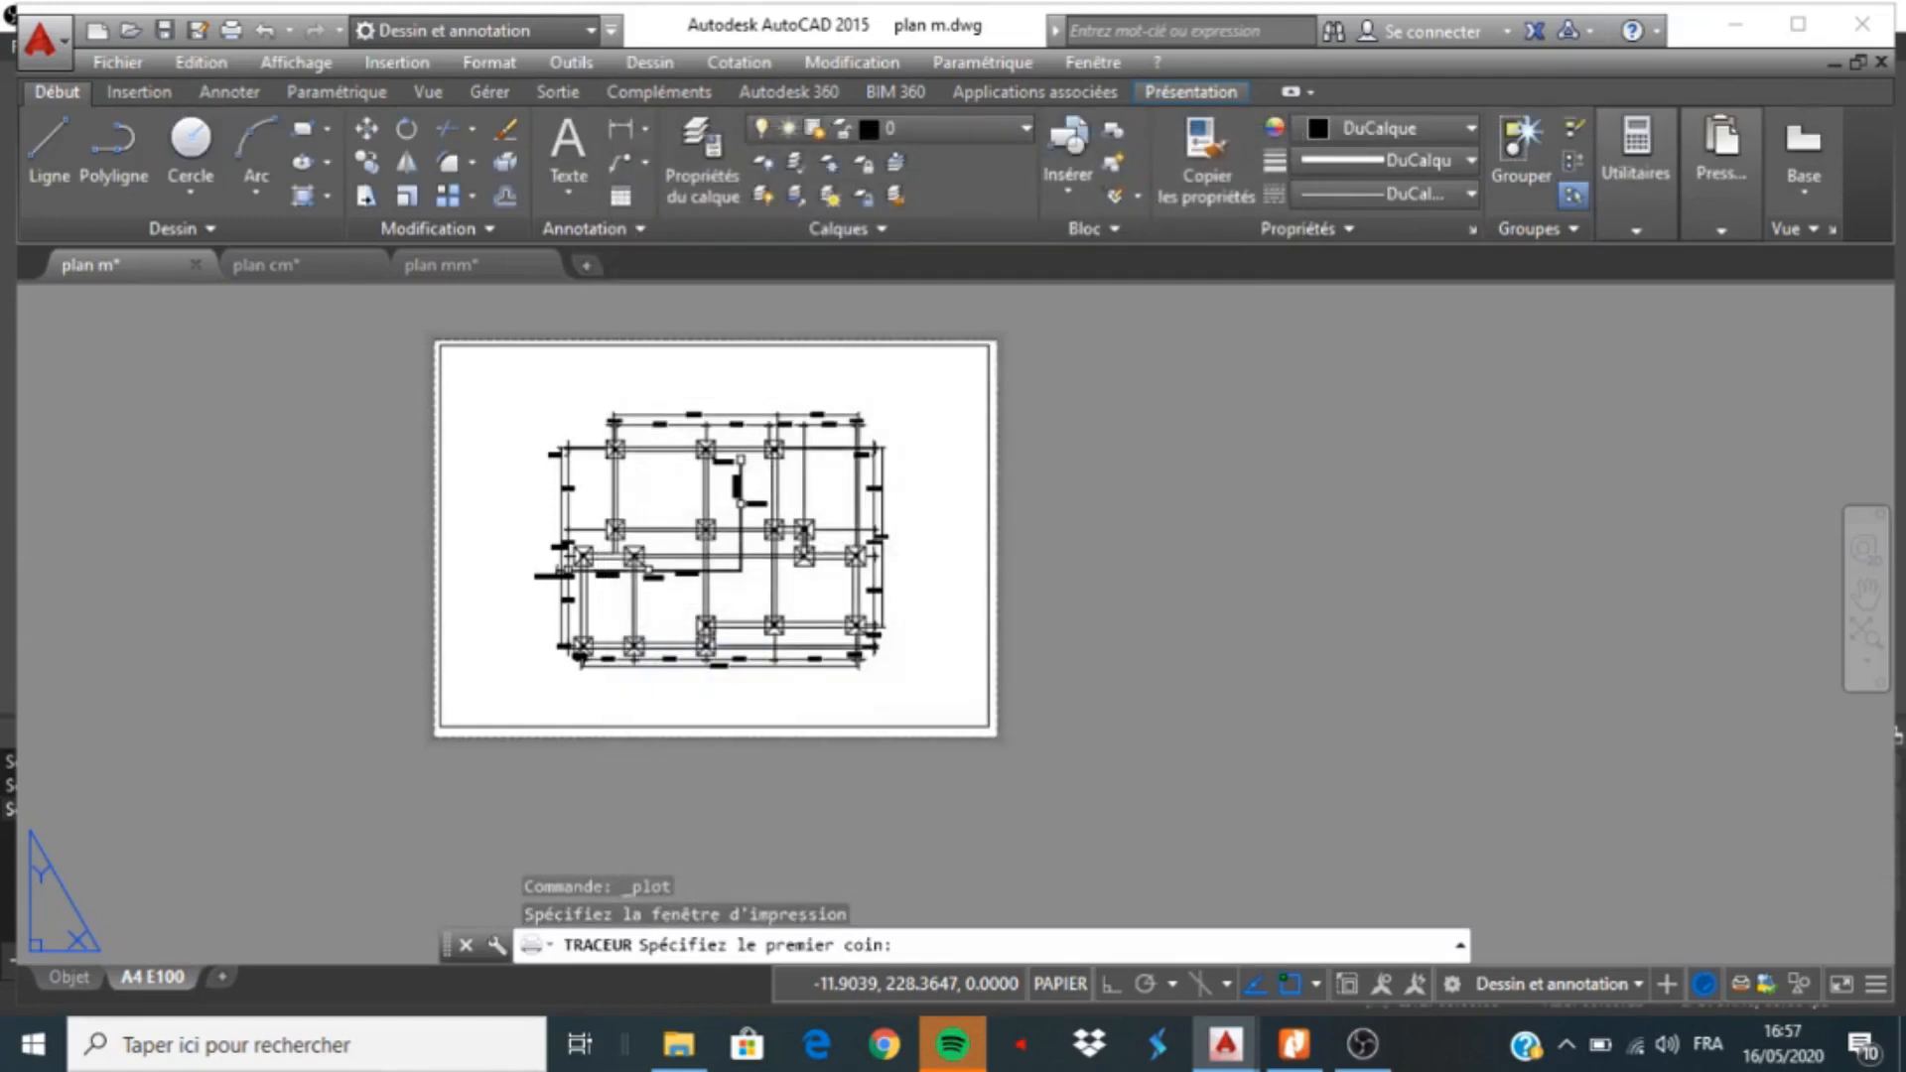
{"action": "scroll", "coordinate": [482, 372], "scroll_direction": "up", "scroll_amount": 4}
{"action": "left_click", "coordinate": [379, 309]}
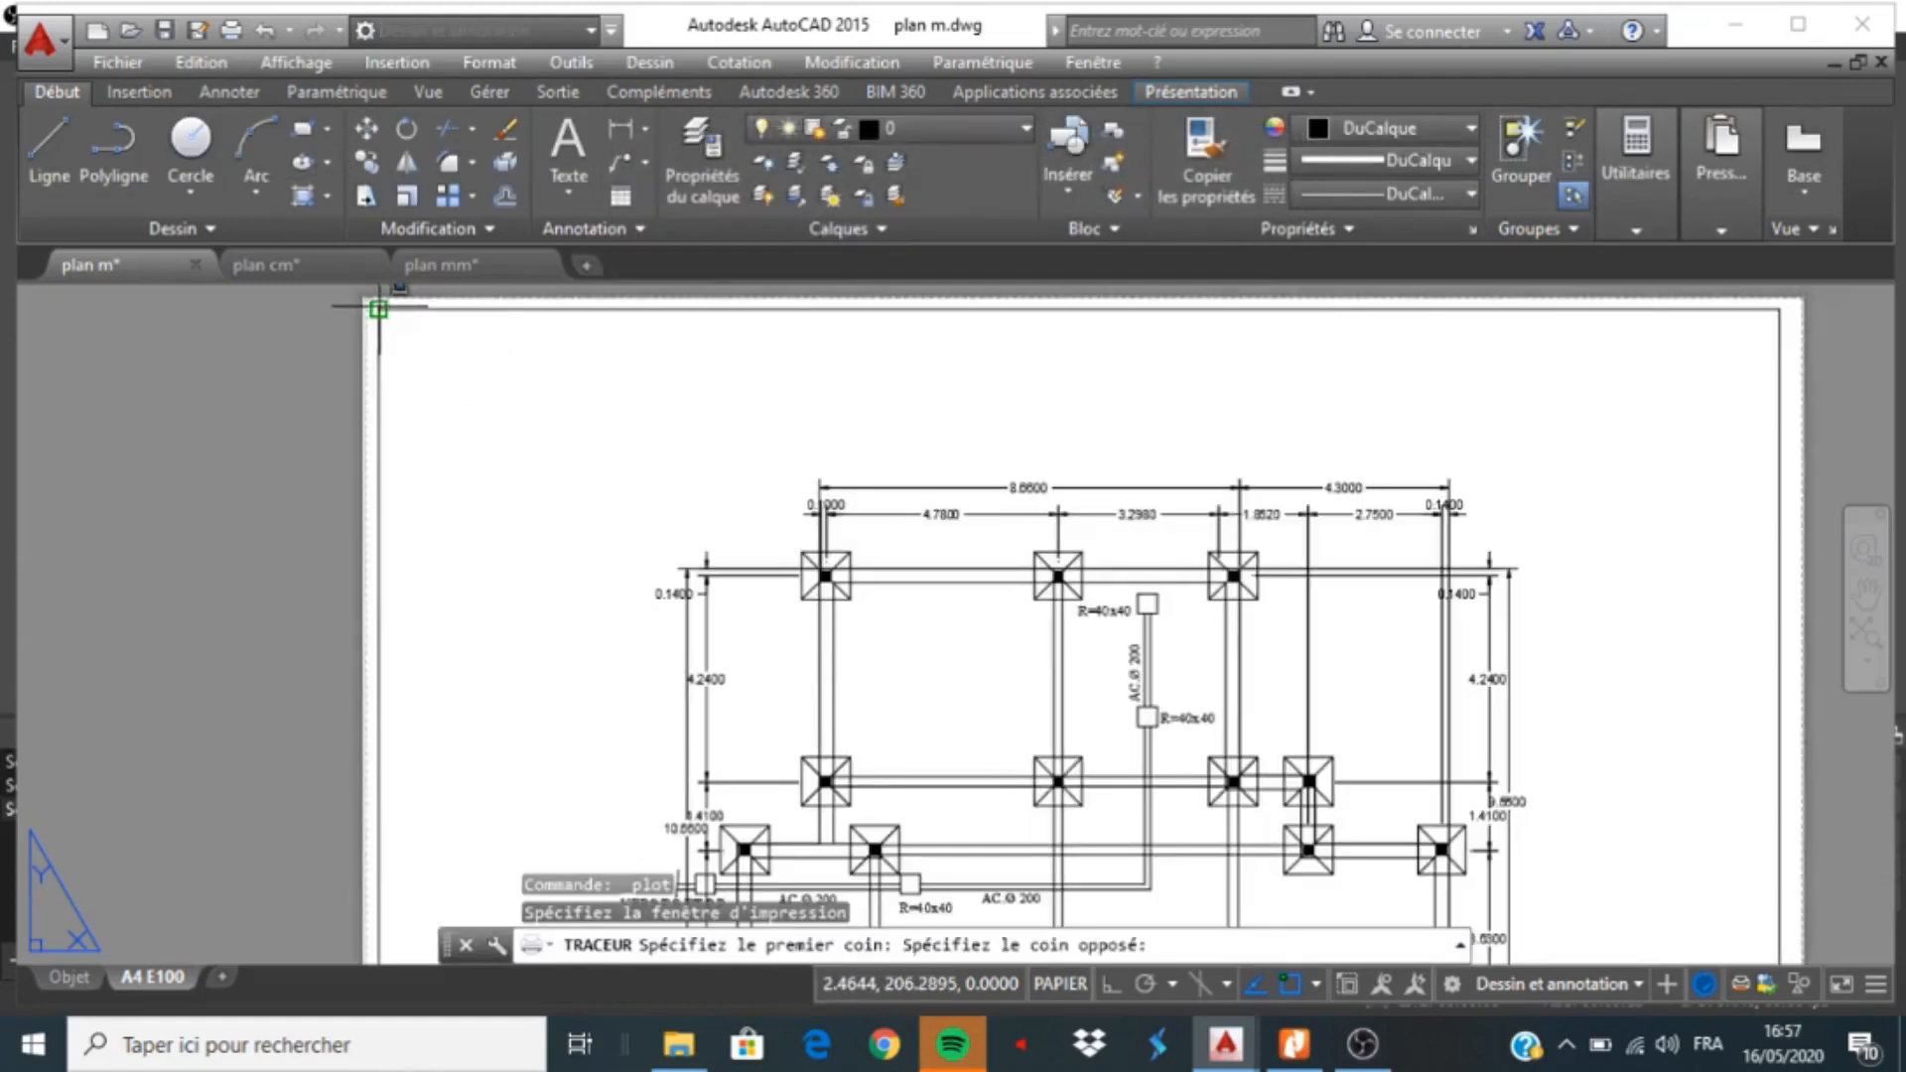
{"action": "scroll", "coordinate": [378, 309], "scroll_direction": "down", "scroll_amount": 5}
{"action": "scroll", "coordinate": [651, 544], "scroll_direction": "up", "scroll_amount": 4}
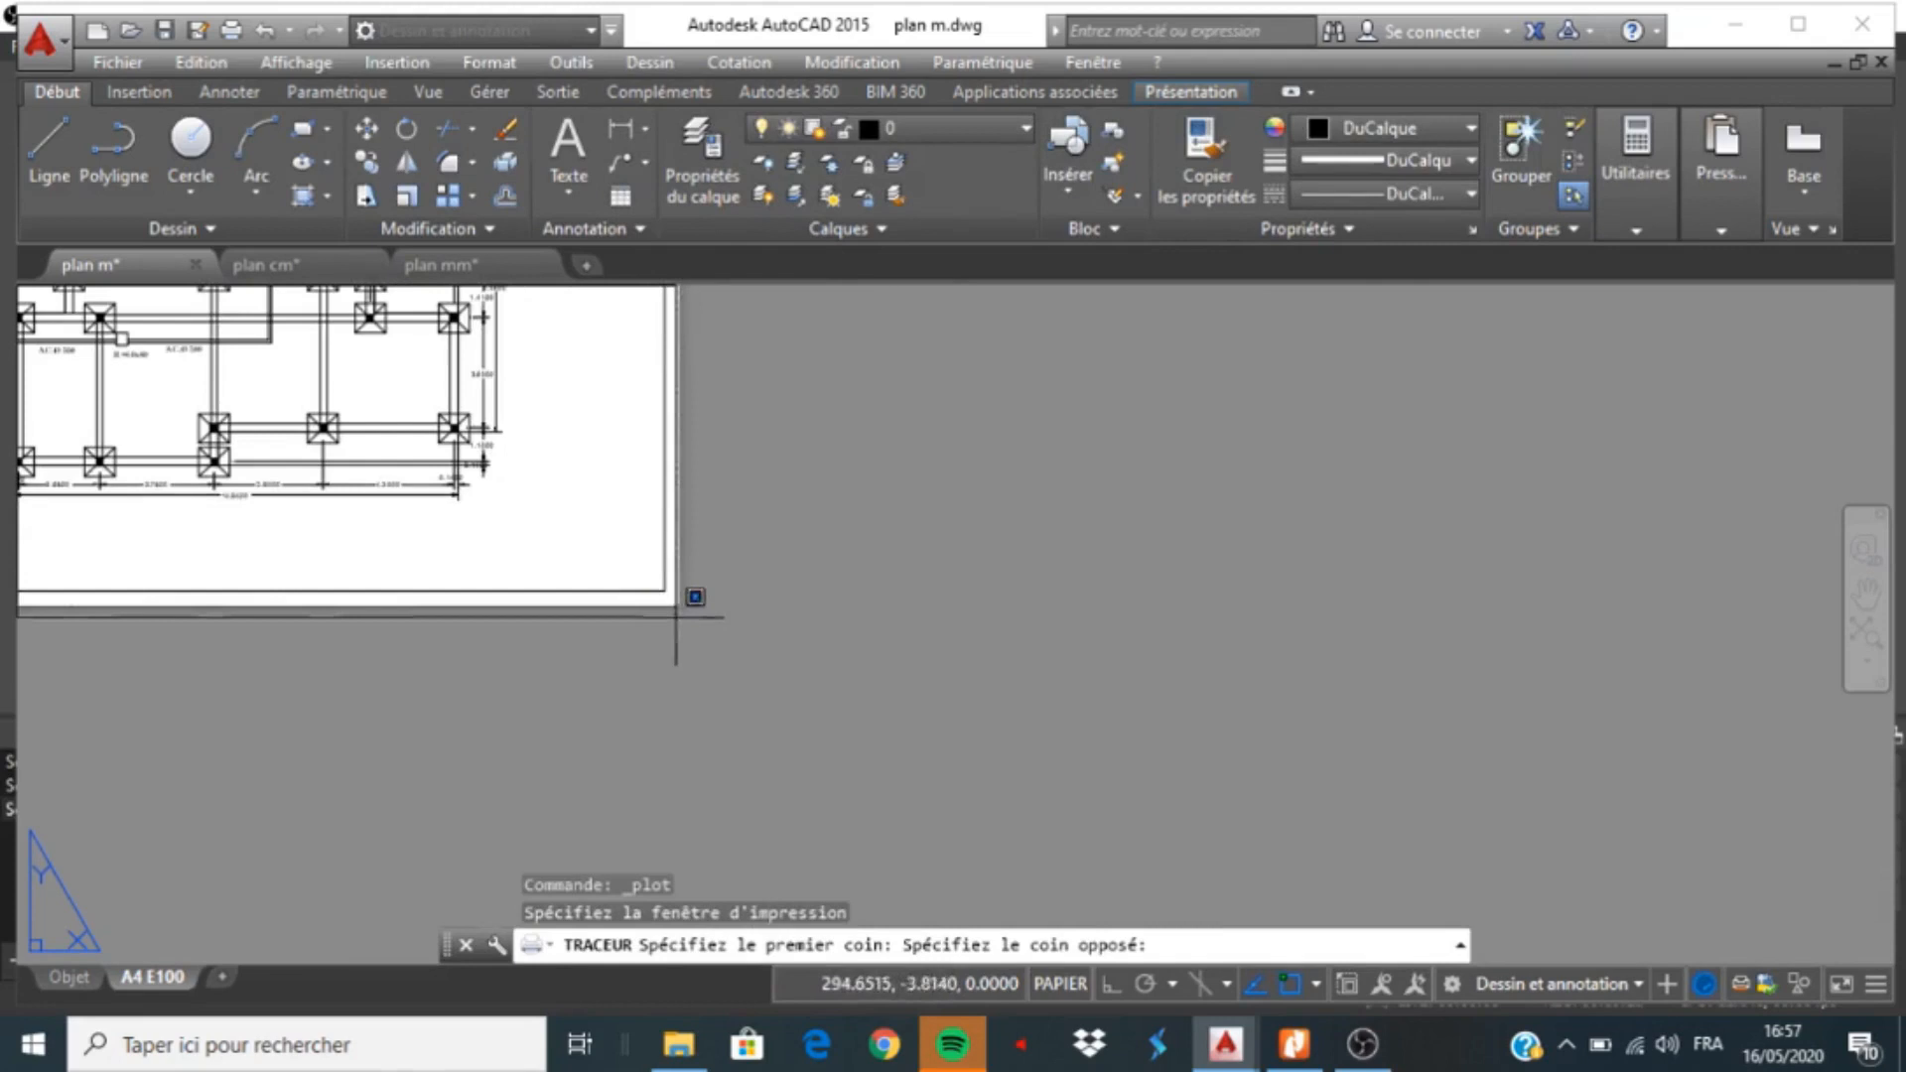
{"action": "left_click", "coordinate": [669, 583]}
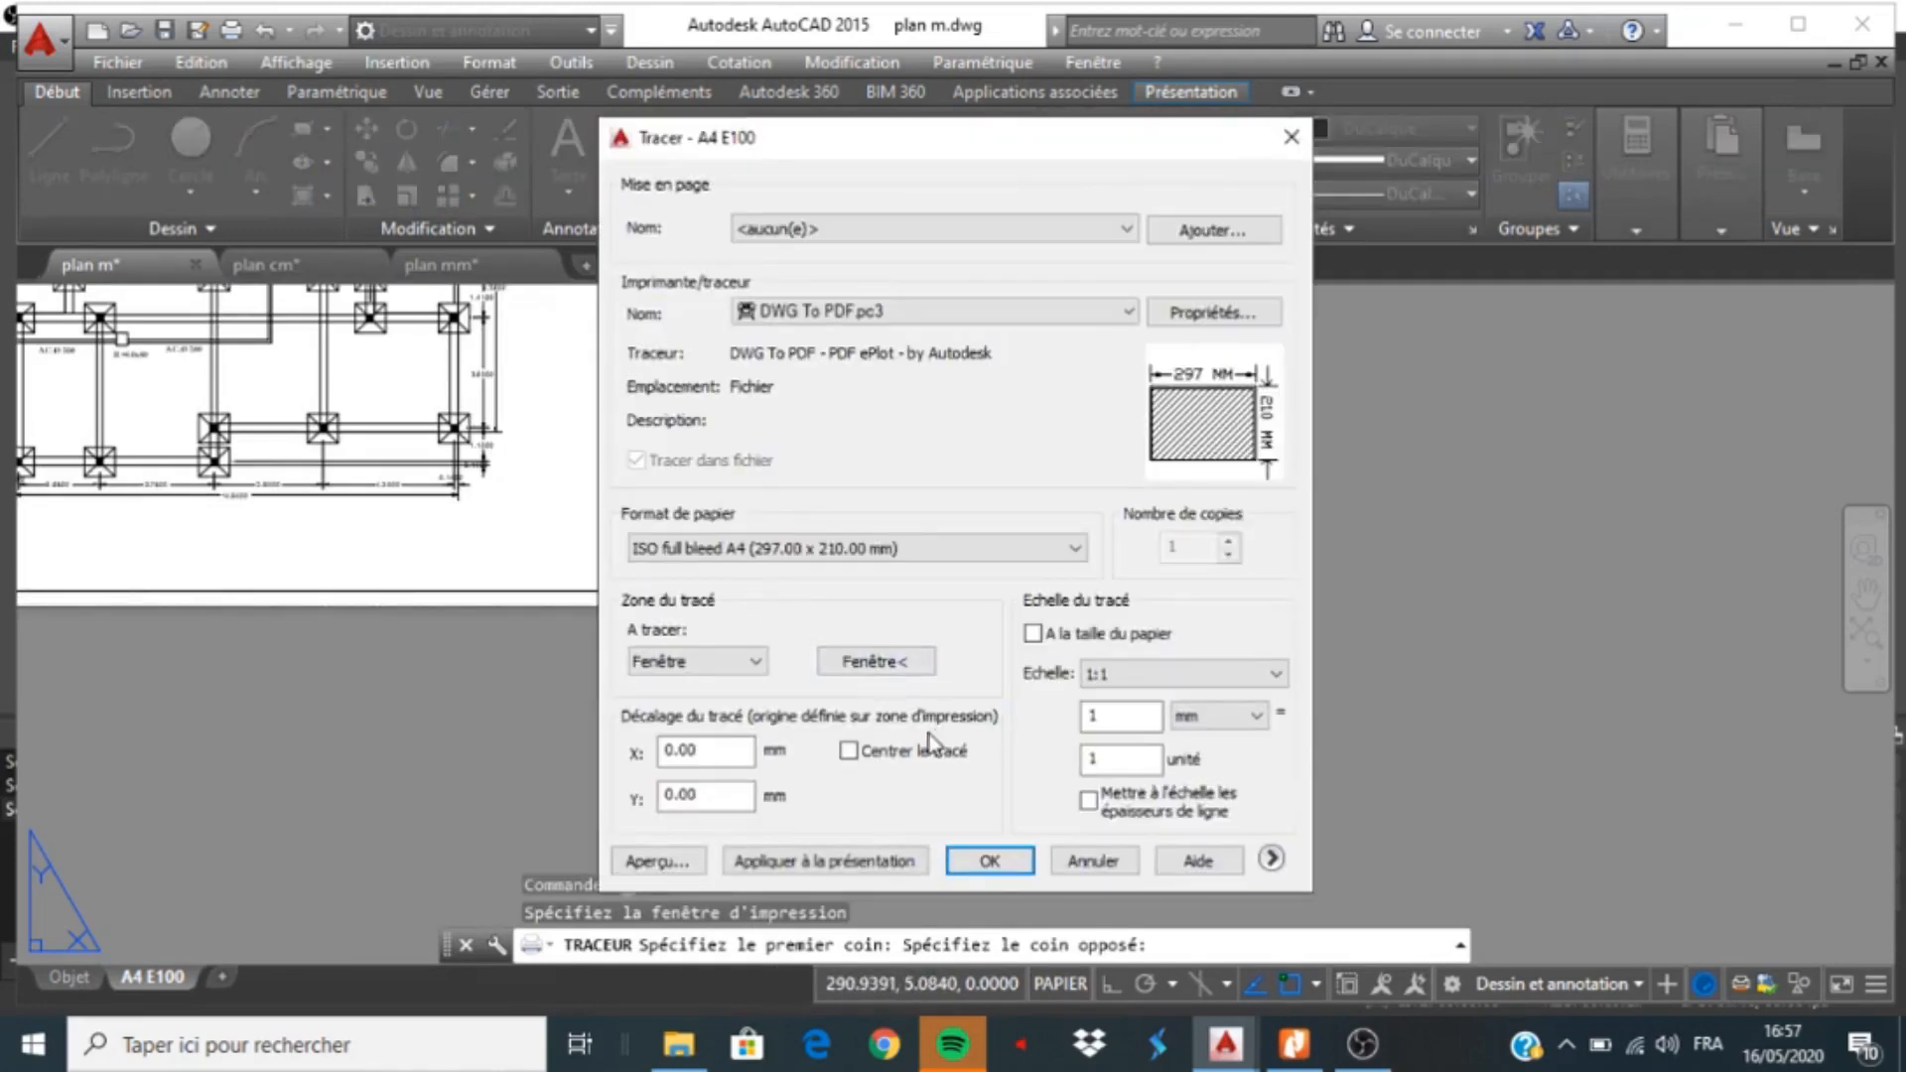
Centre the plot on the sheet and display the plot preview
{"action": "mouse_move", "coordinate": [1278, 407]}
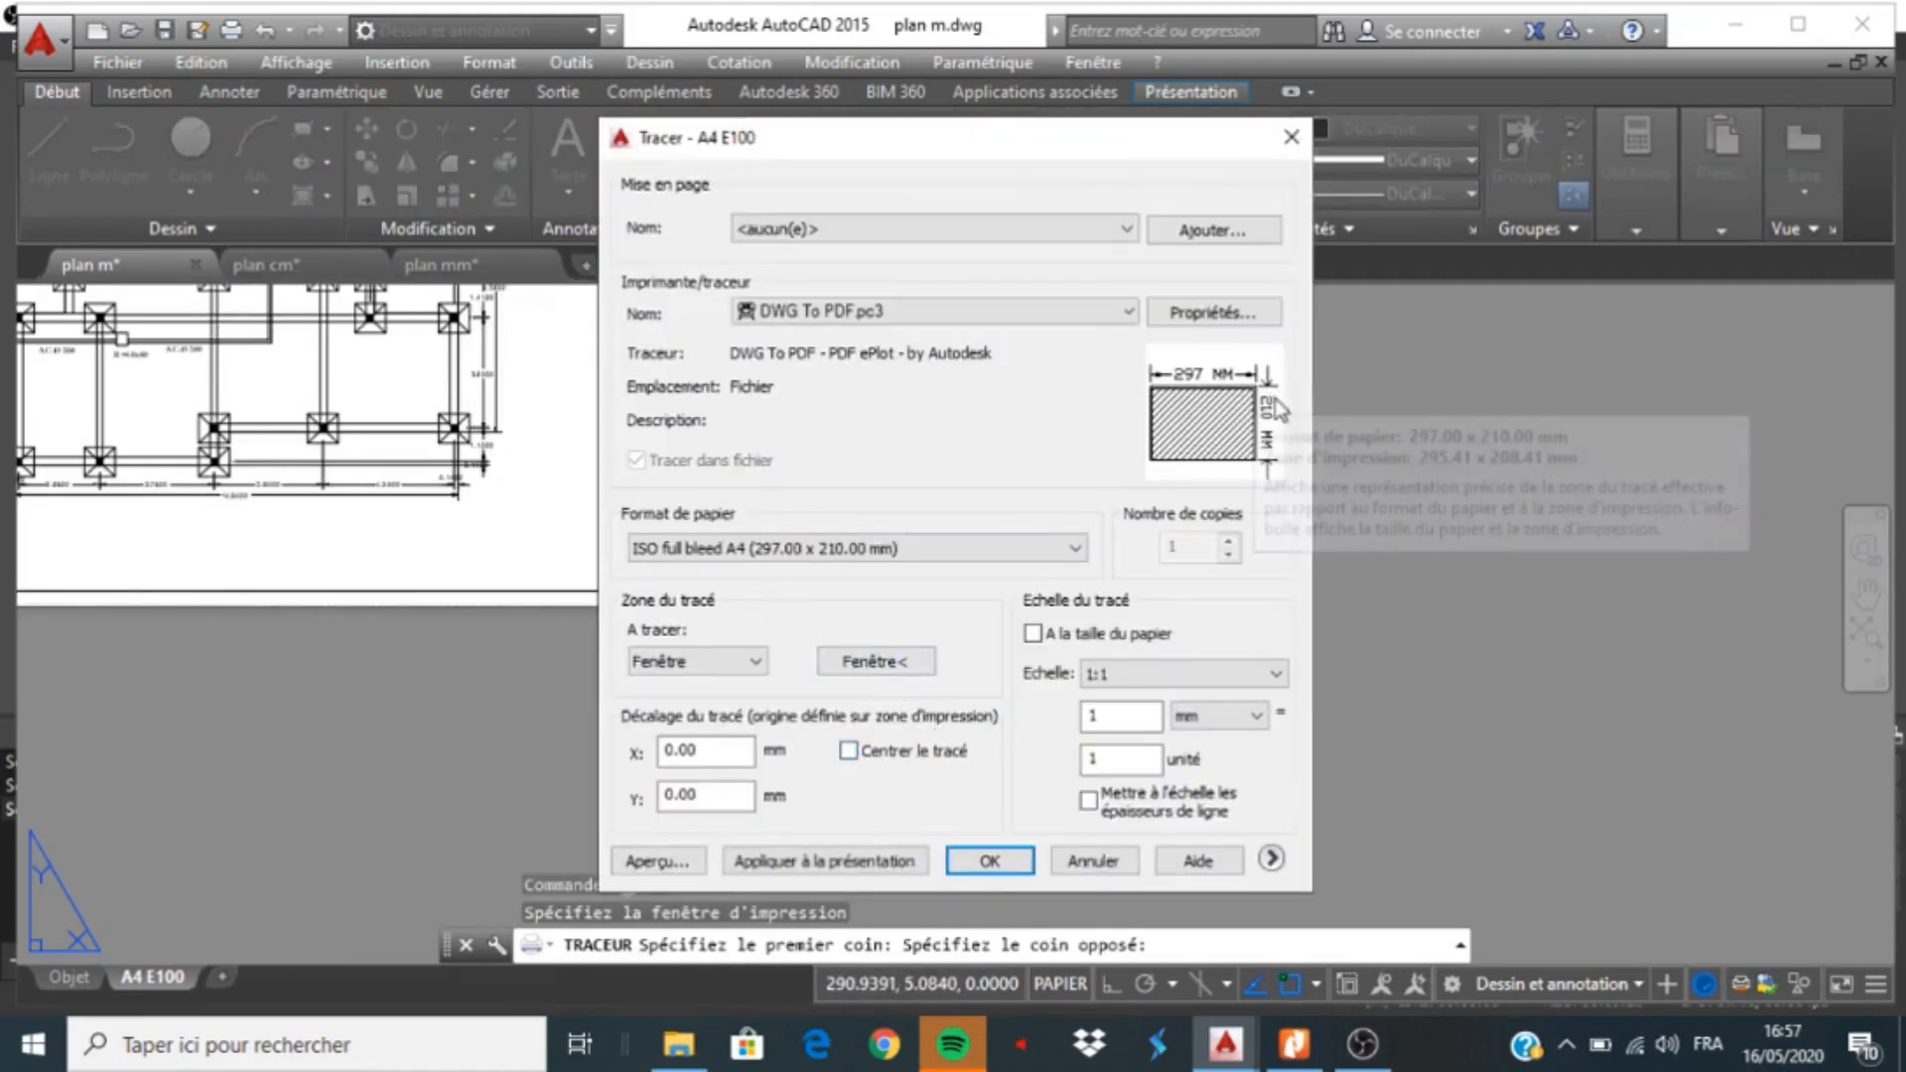
{"action": "left_click", "coordinate": [848, 751]}
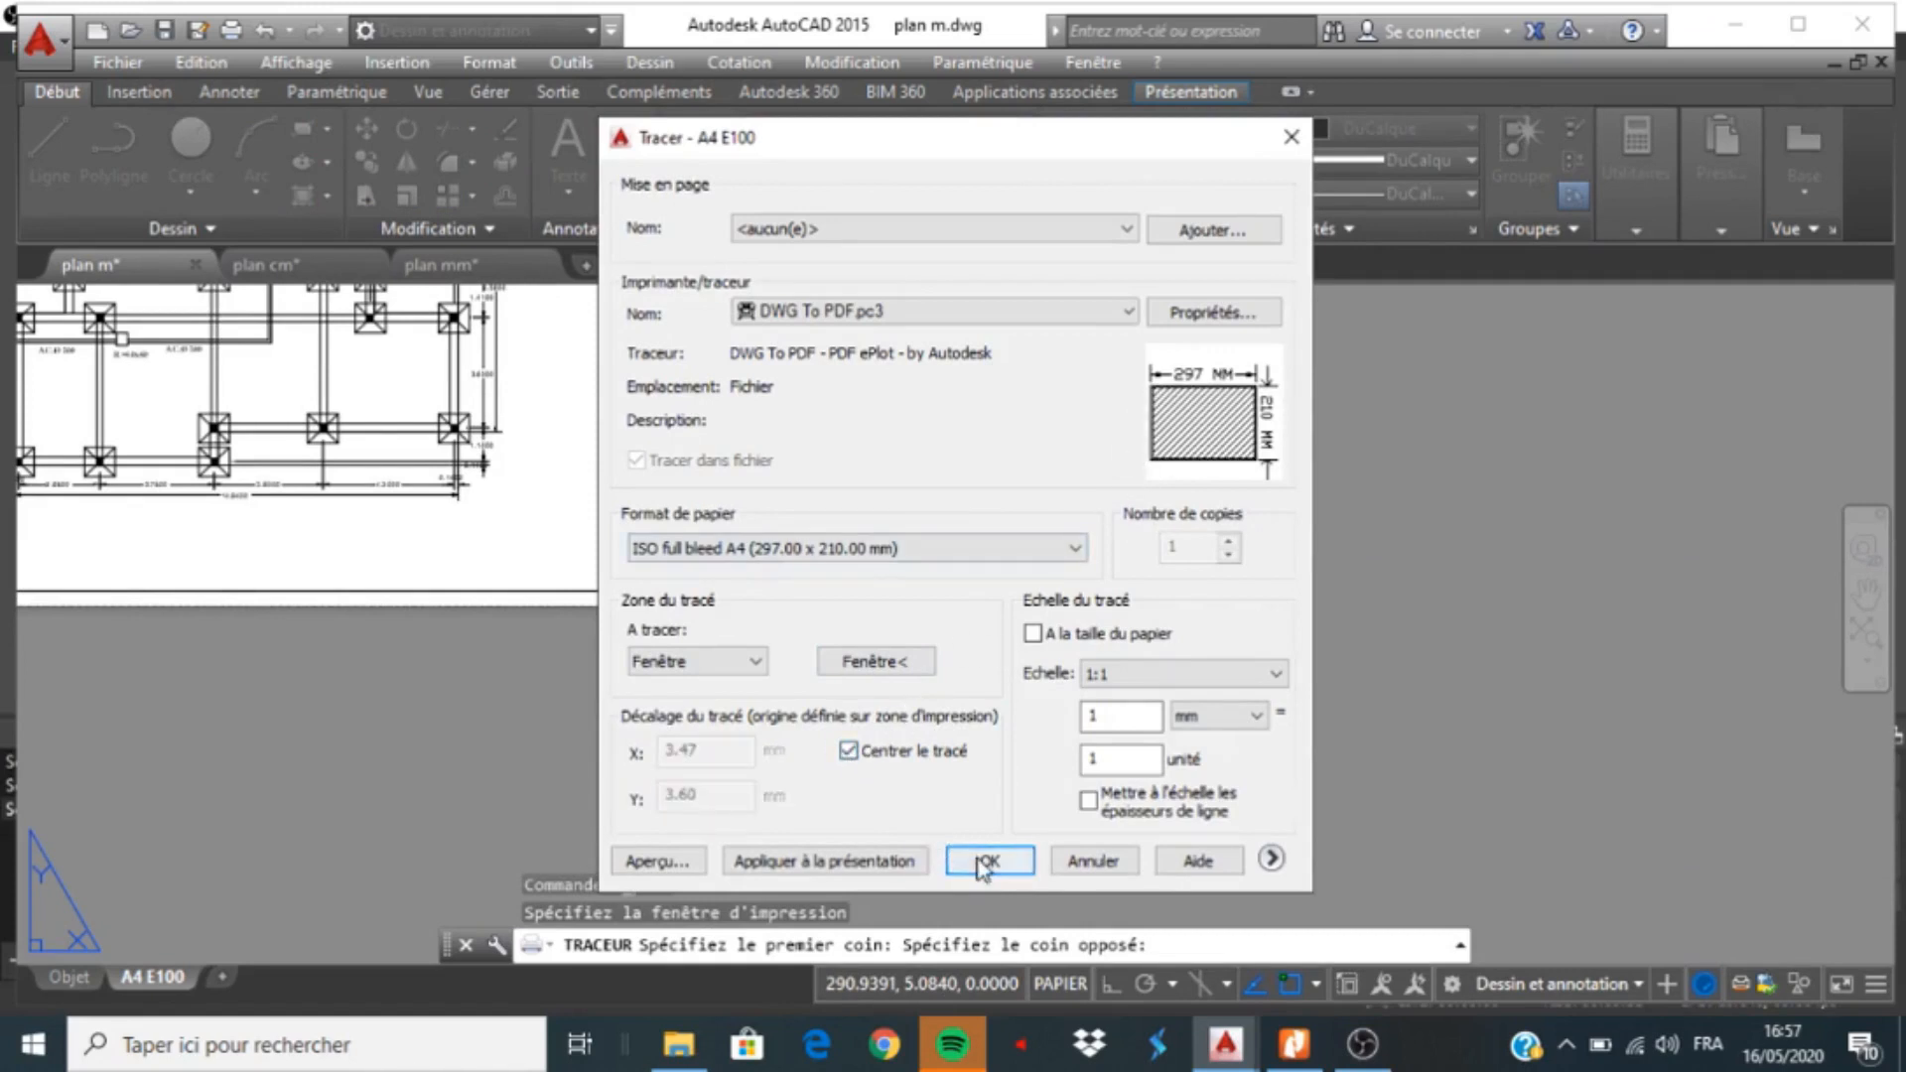
{"action": "left_click", "coordinate": [643, 864]}
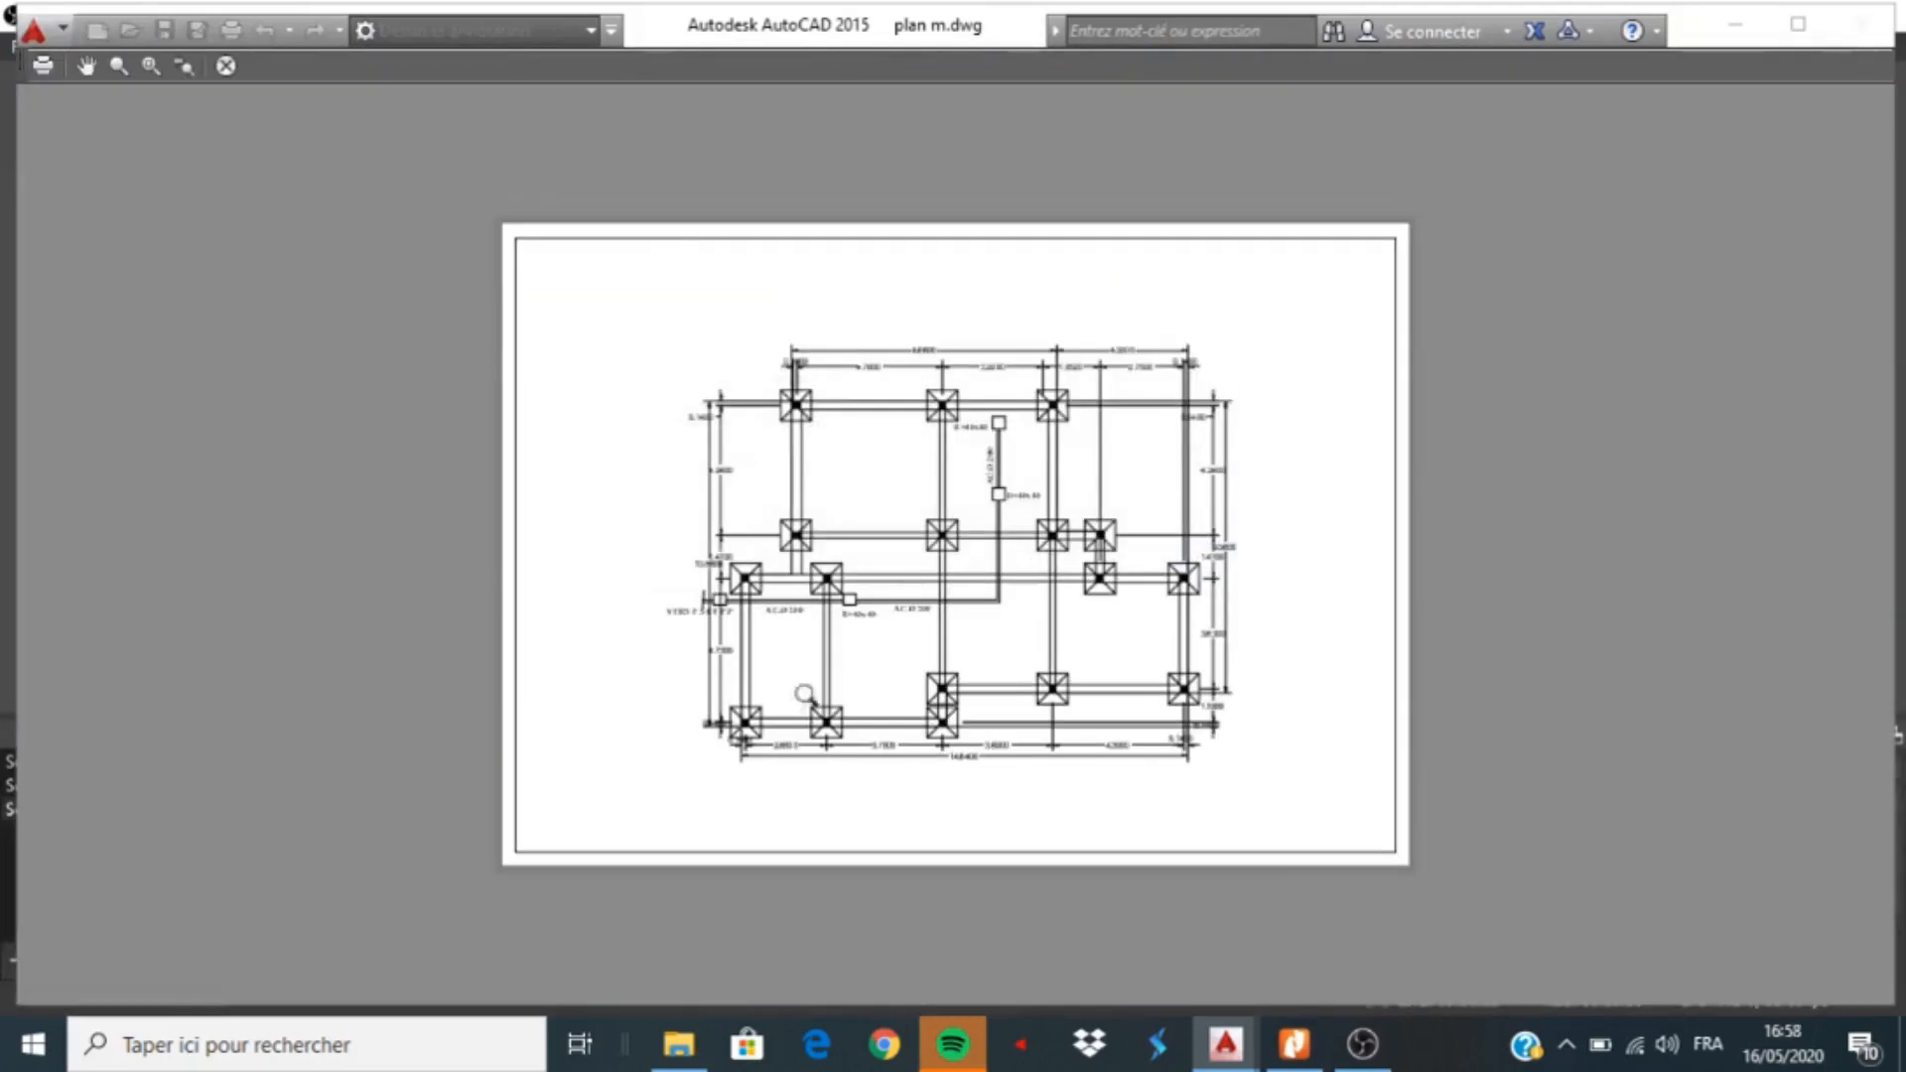
Plot from the preview and choose the plan autocad folder inside videos para youtube on drive C as the destination
{"action": "left_click", "coordinate": [43, 66]}
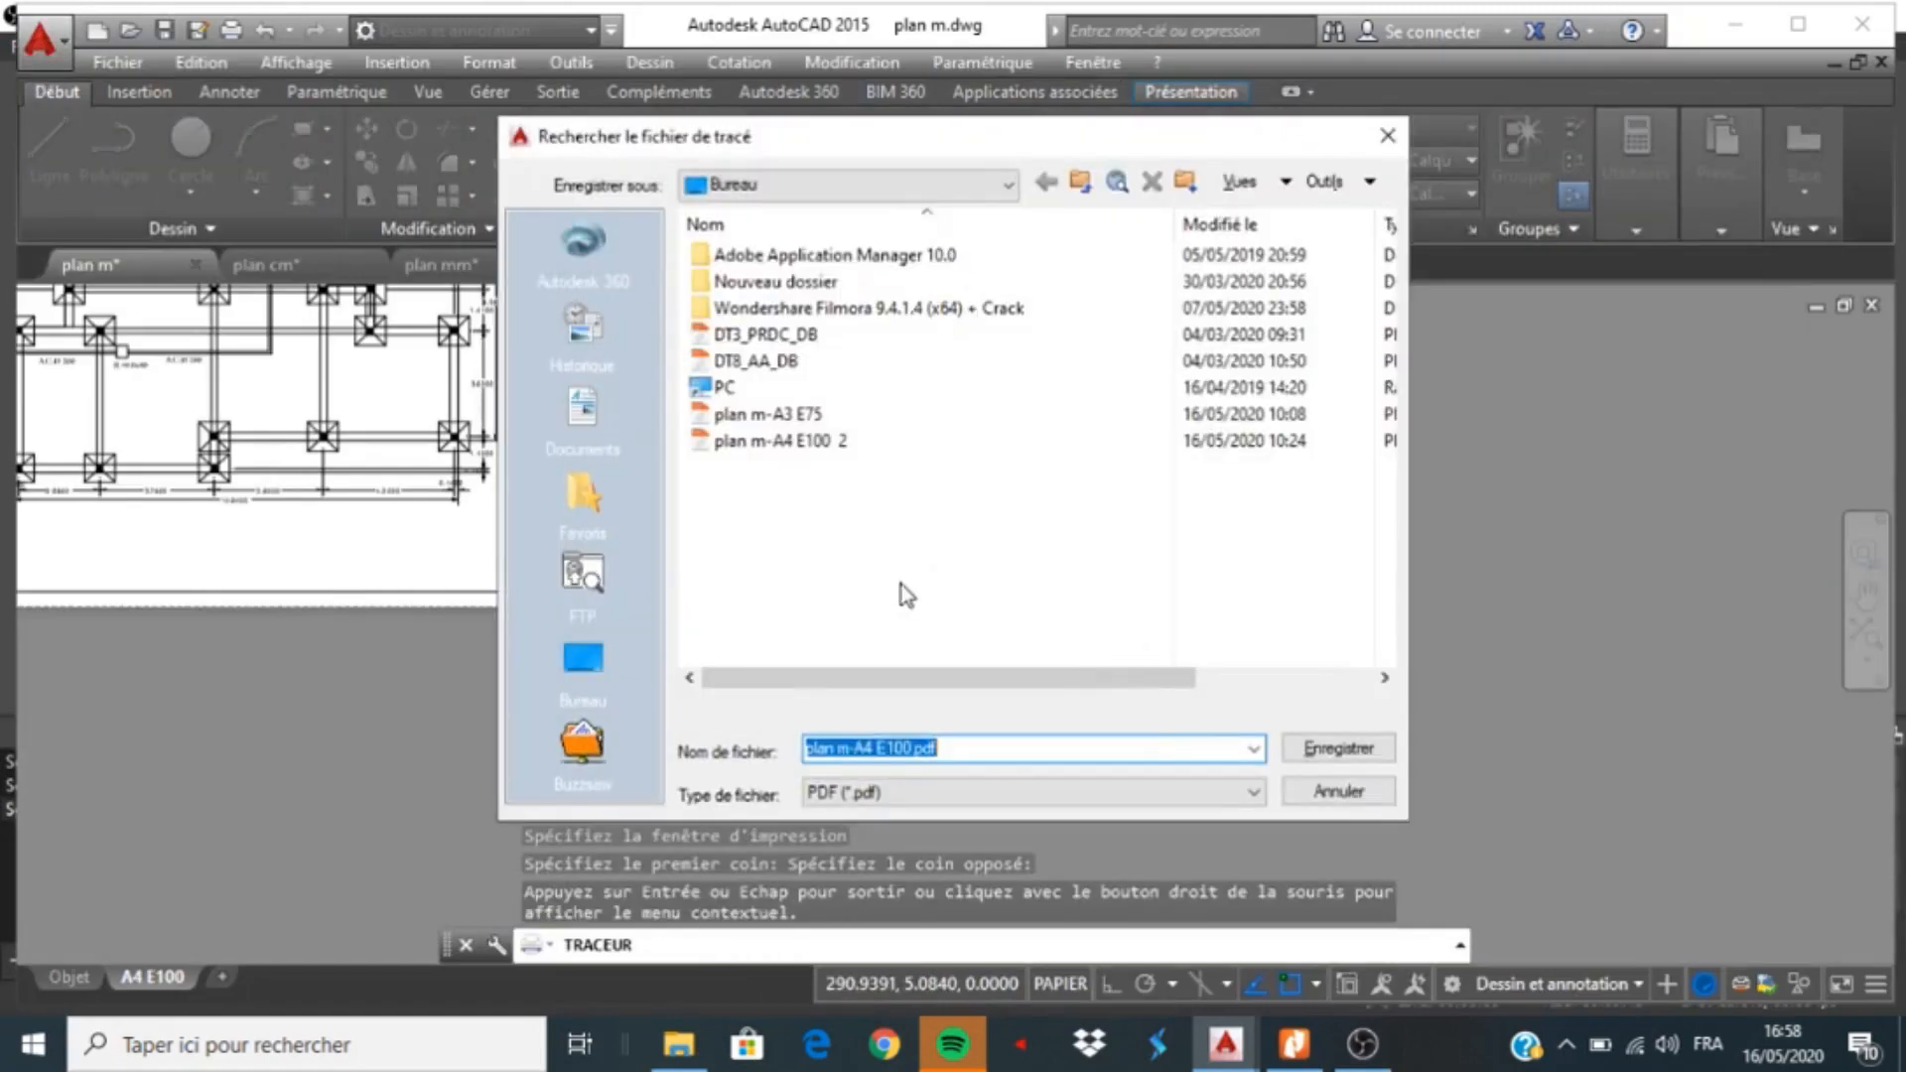
{"action": "left_click", "coordinate": [1009, 187]}
{"action": "left_click", "coordinate": [832, 257]}
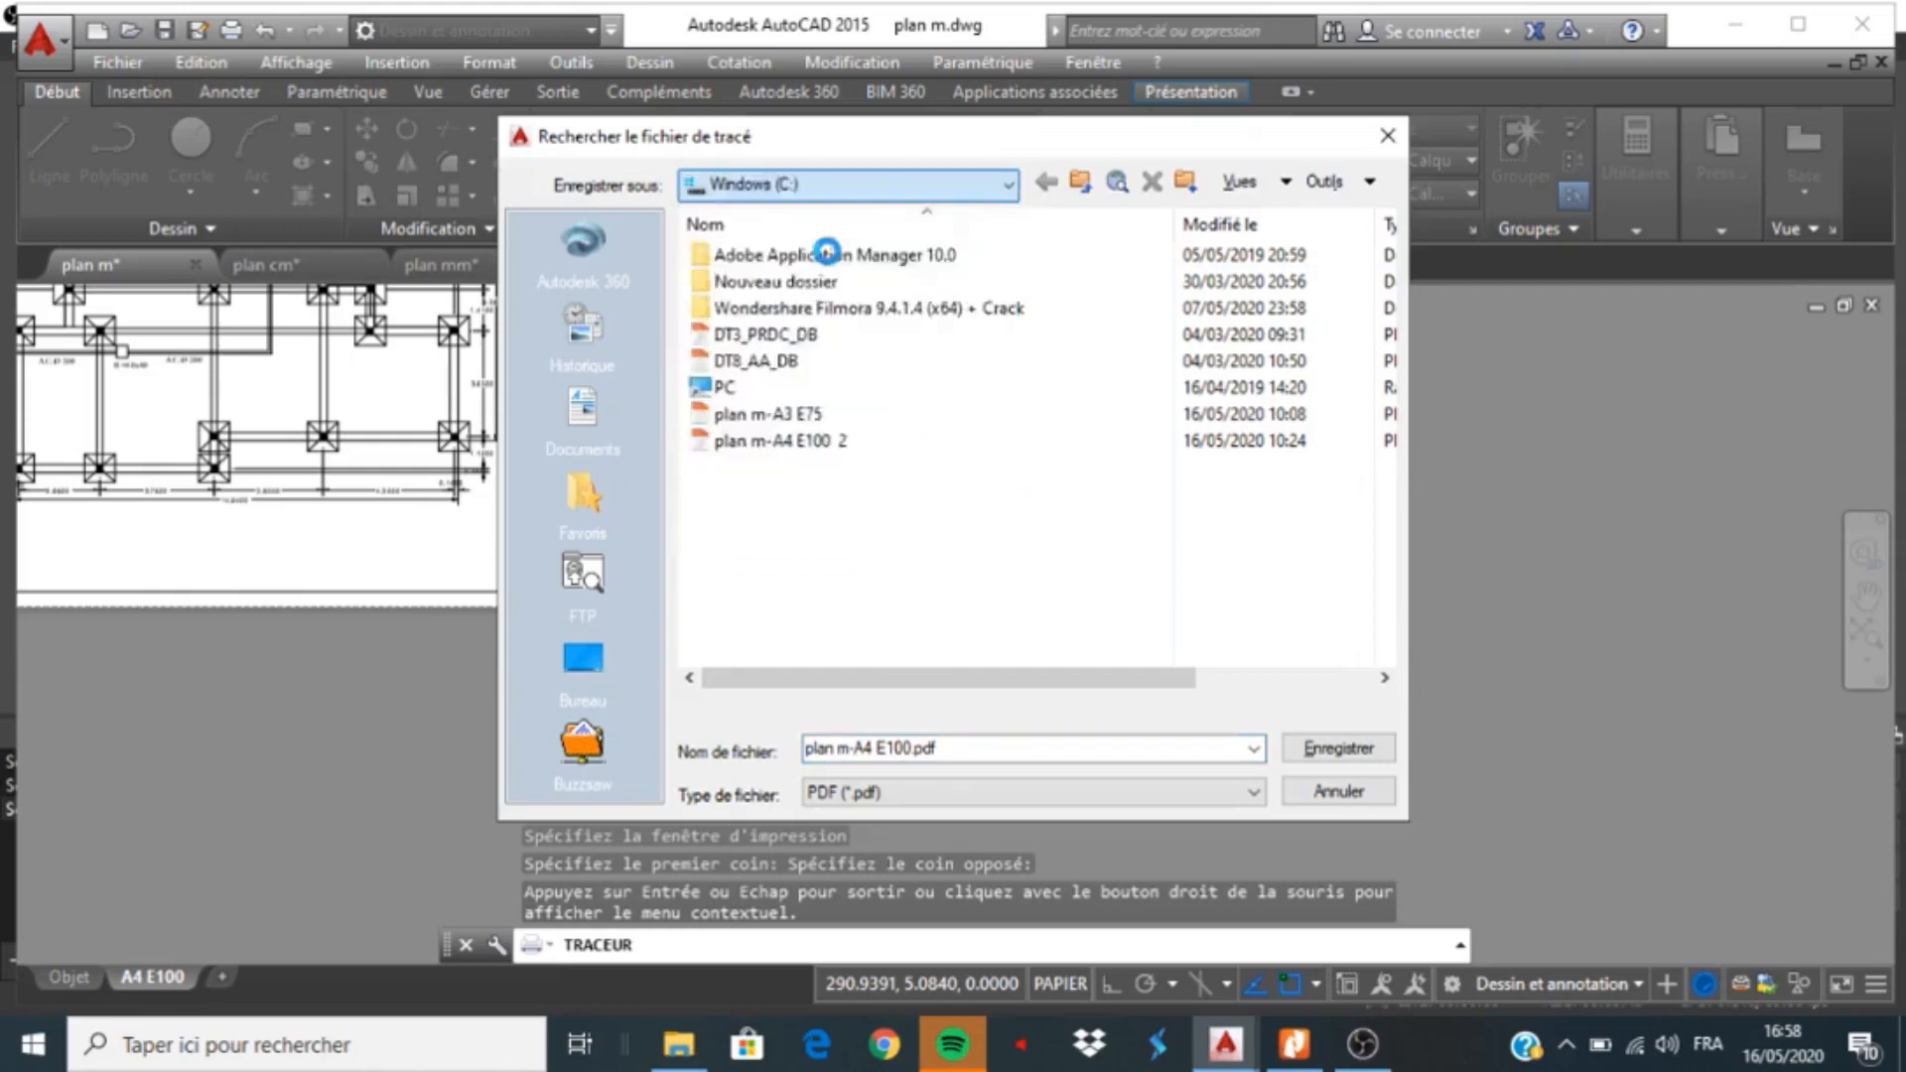
{"action": "left_click", "coordinate": [902, 470]}
{"action": "scroll", "coordinate": [973, 556], "scroll_direction": "down", "scroll_amount": 9}
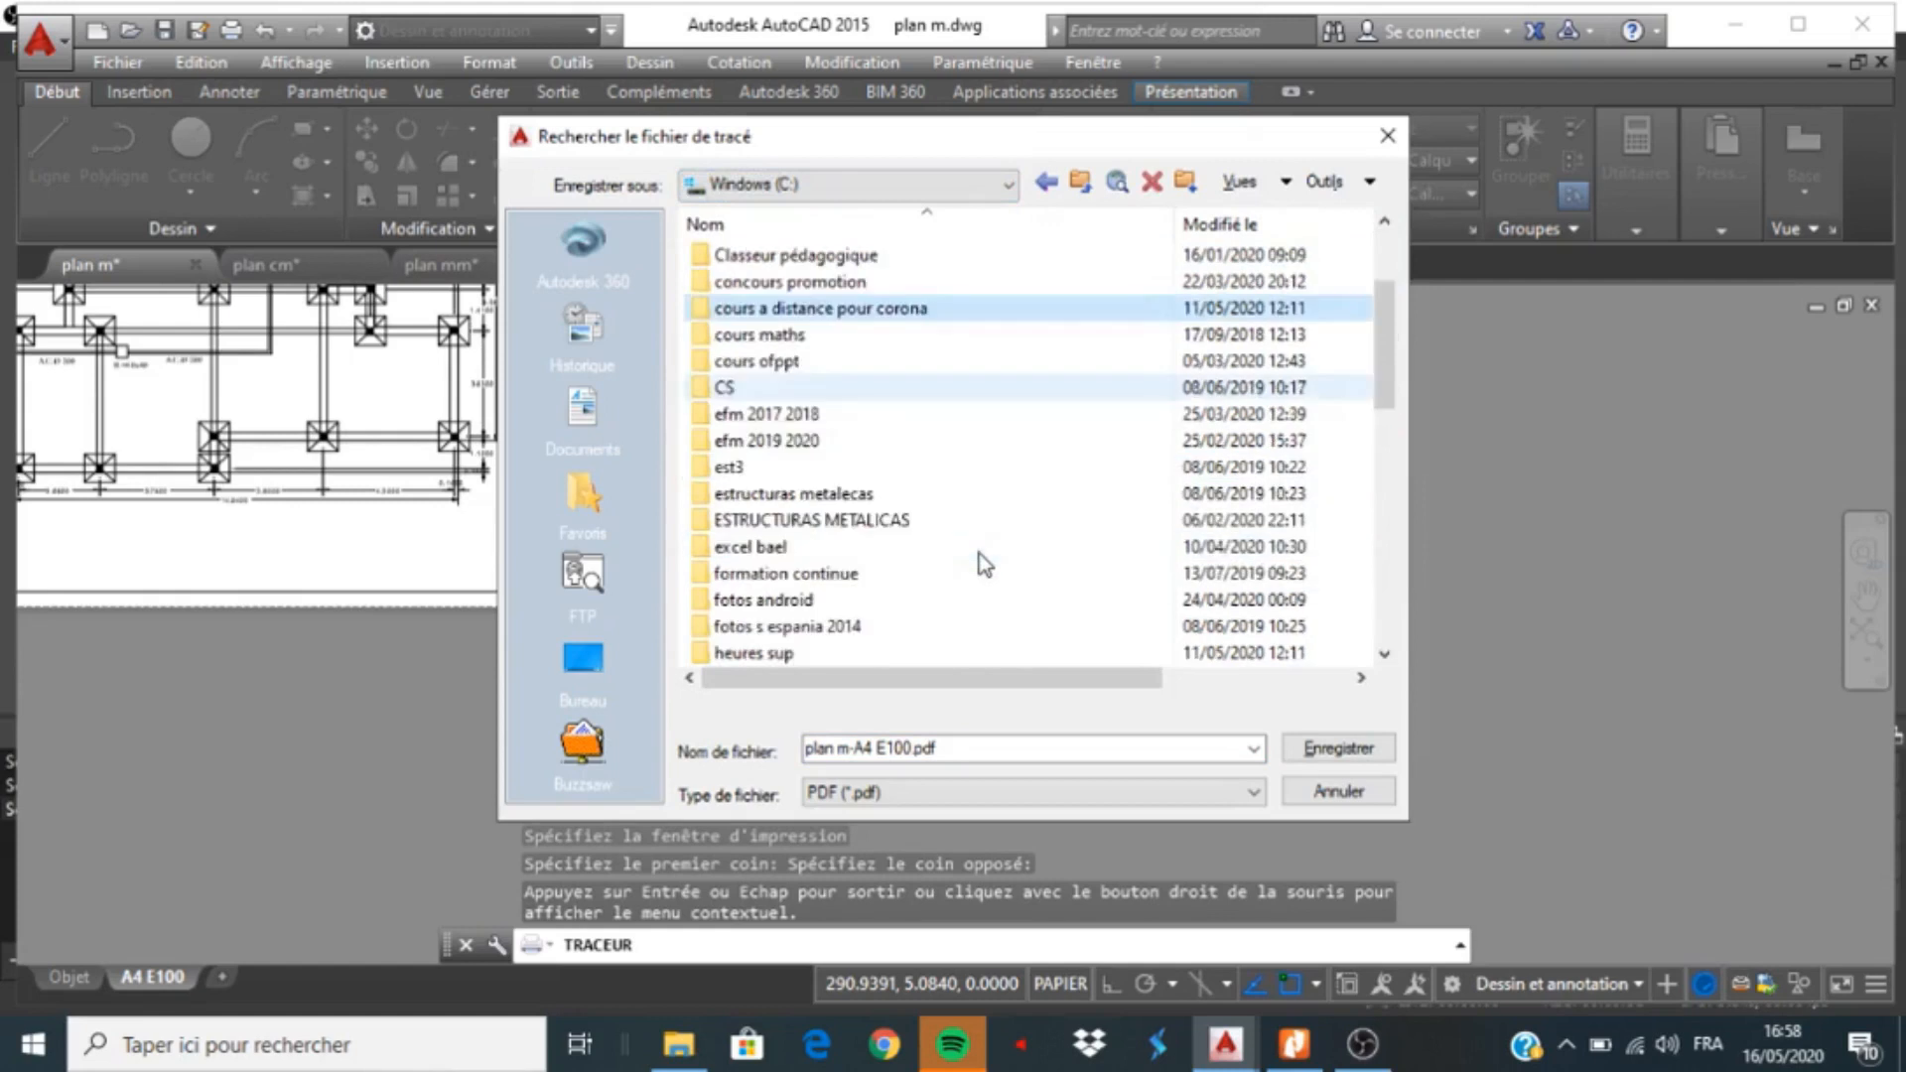
{"action": "scroll", "coordinate": [885, 485], "scroll_direction": "down", "scroll_amount": 3}
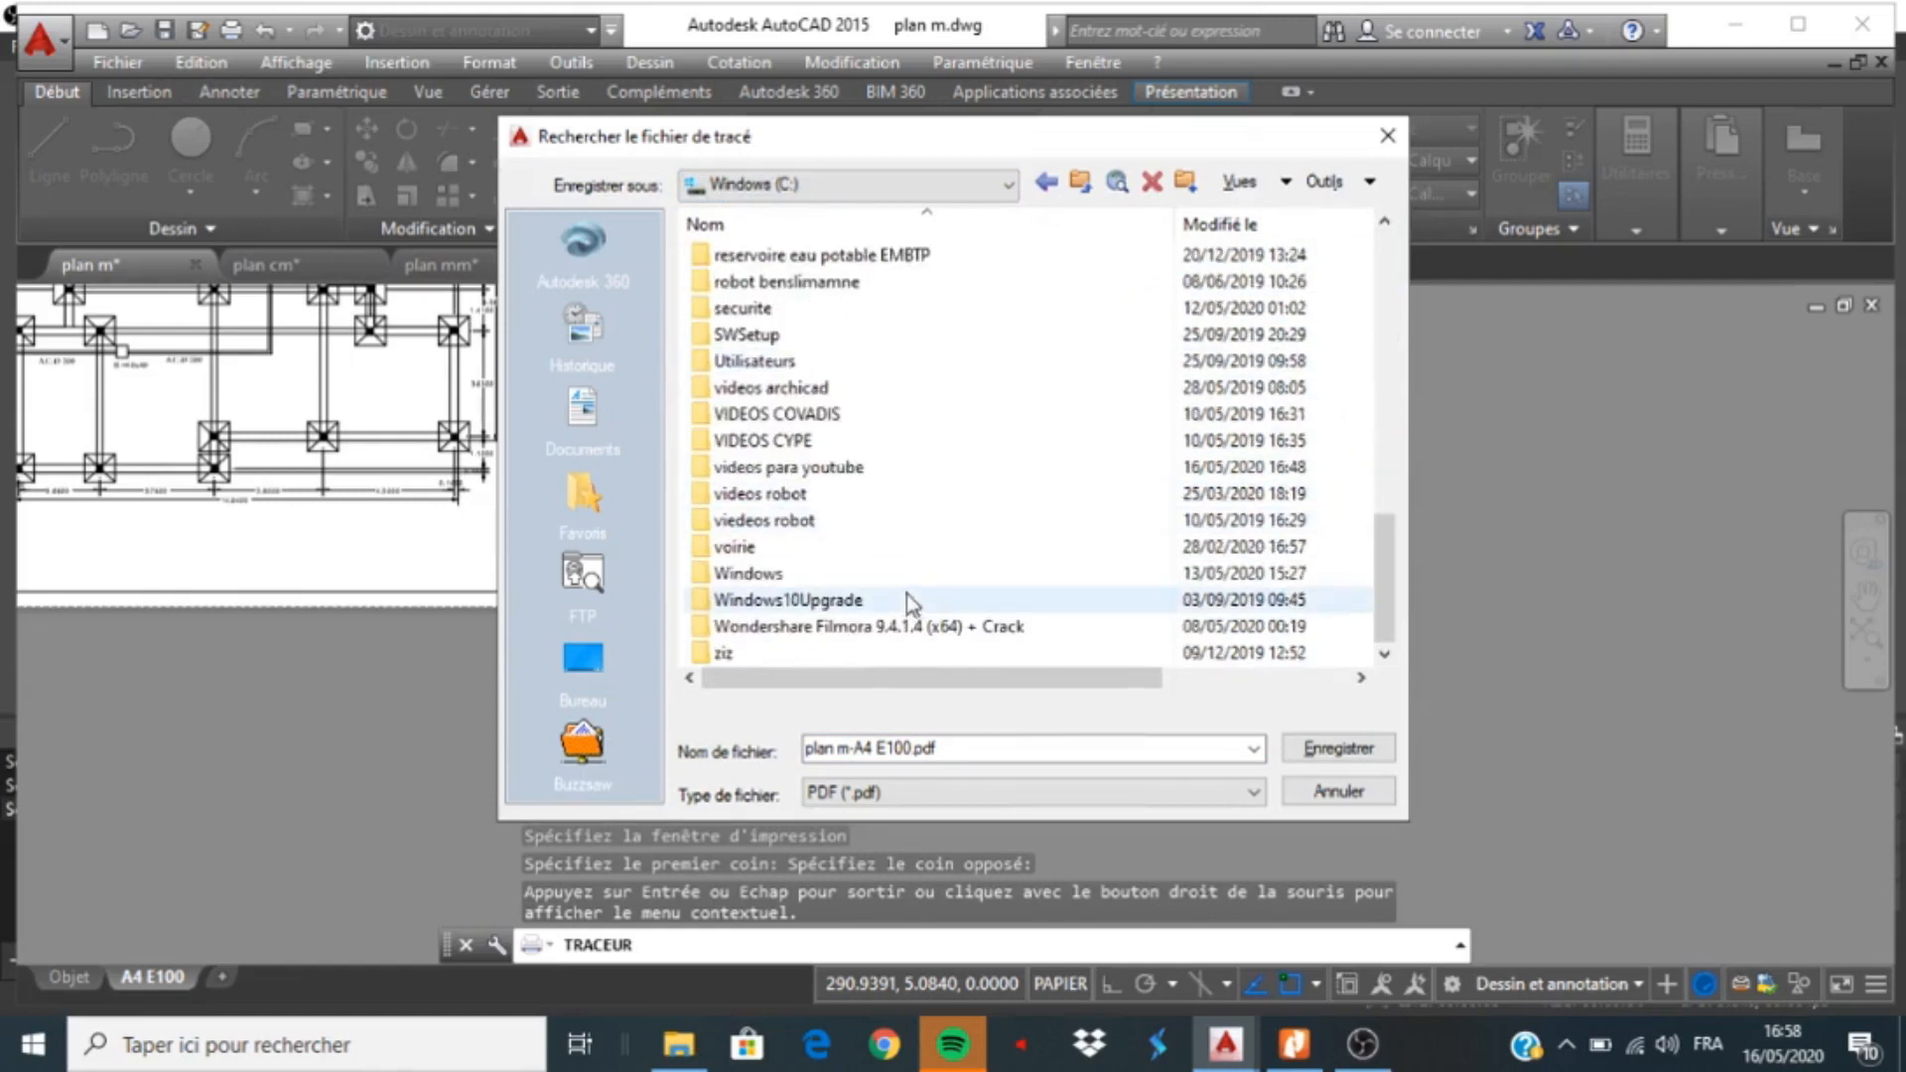
{"action": "double_click", "coordinate": [861, 469]}
{"action": "double_click", "coordinate": [785, 283]}
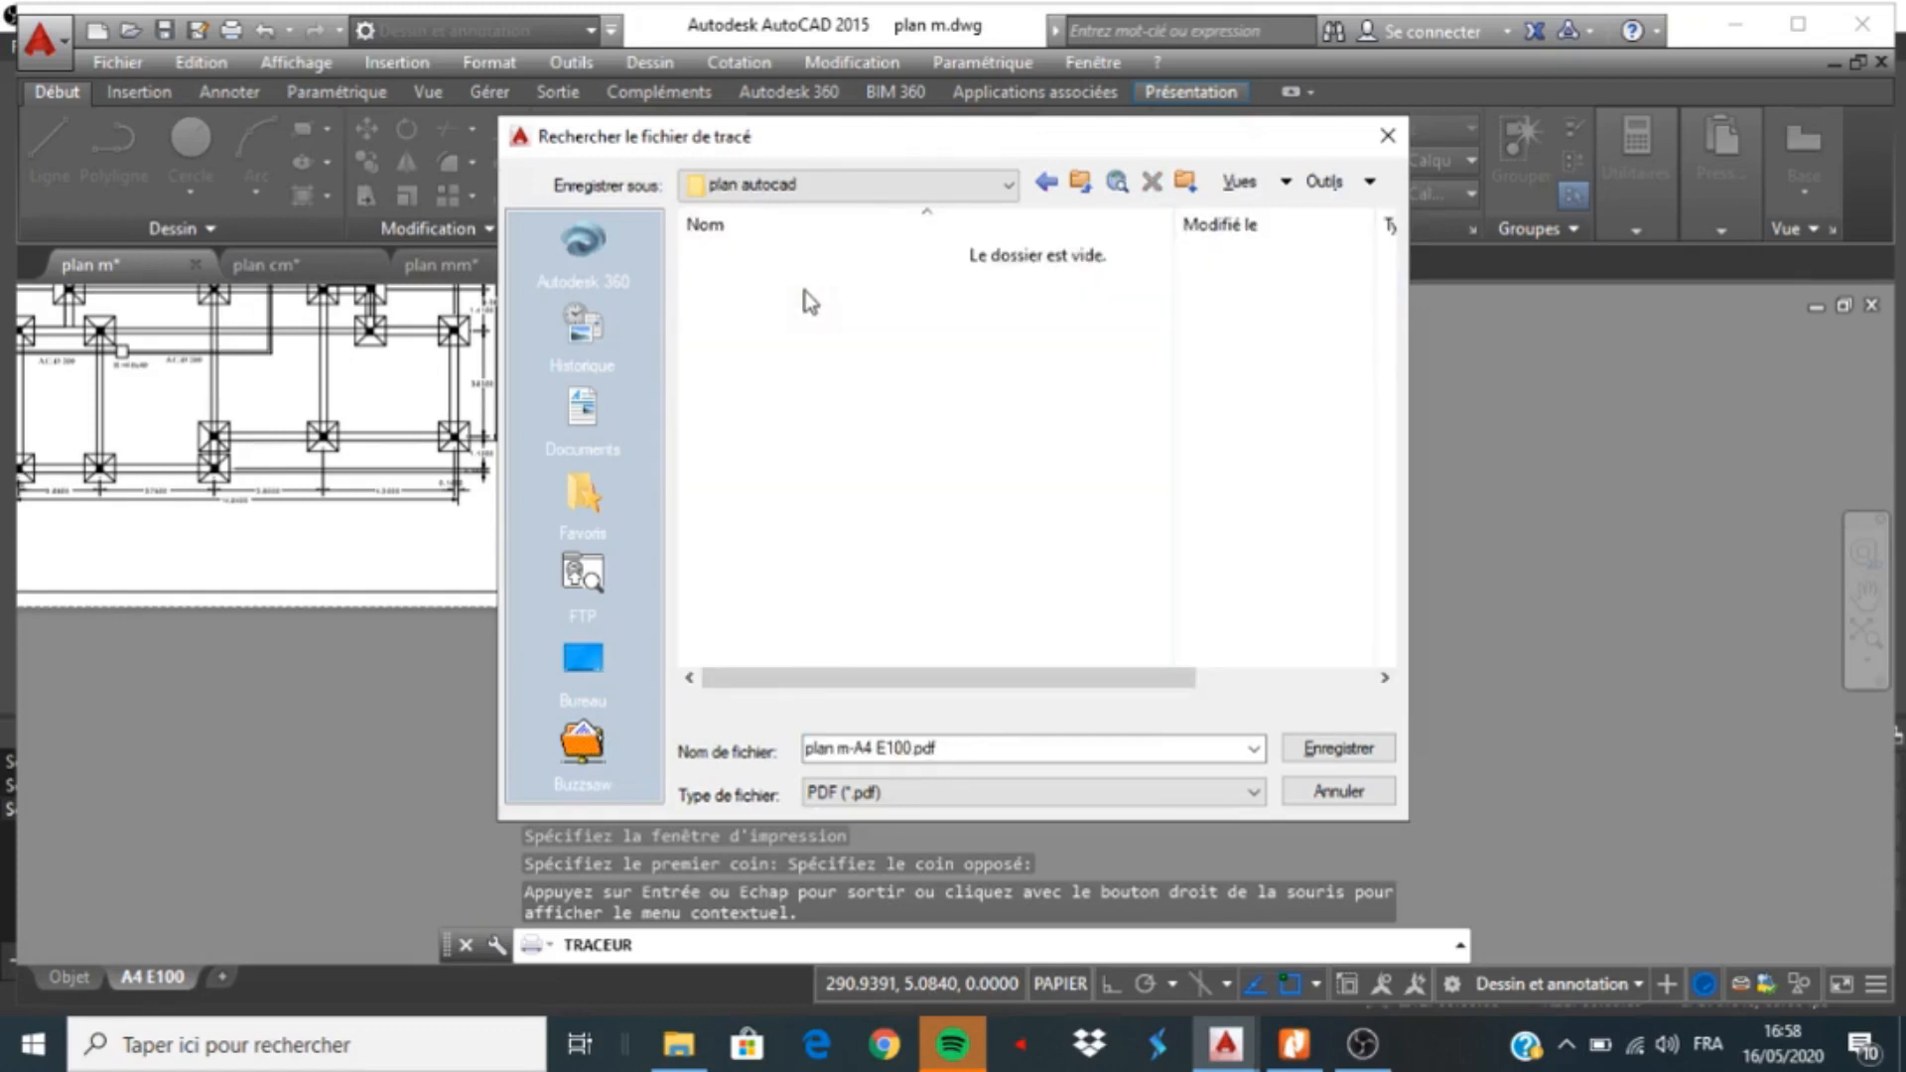
Name the PDF file FONDATION 1 and save it
{"action": "left_click", "coordinate": [987, 742]}
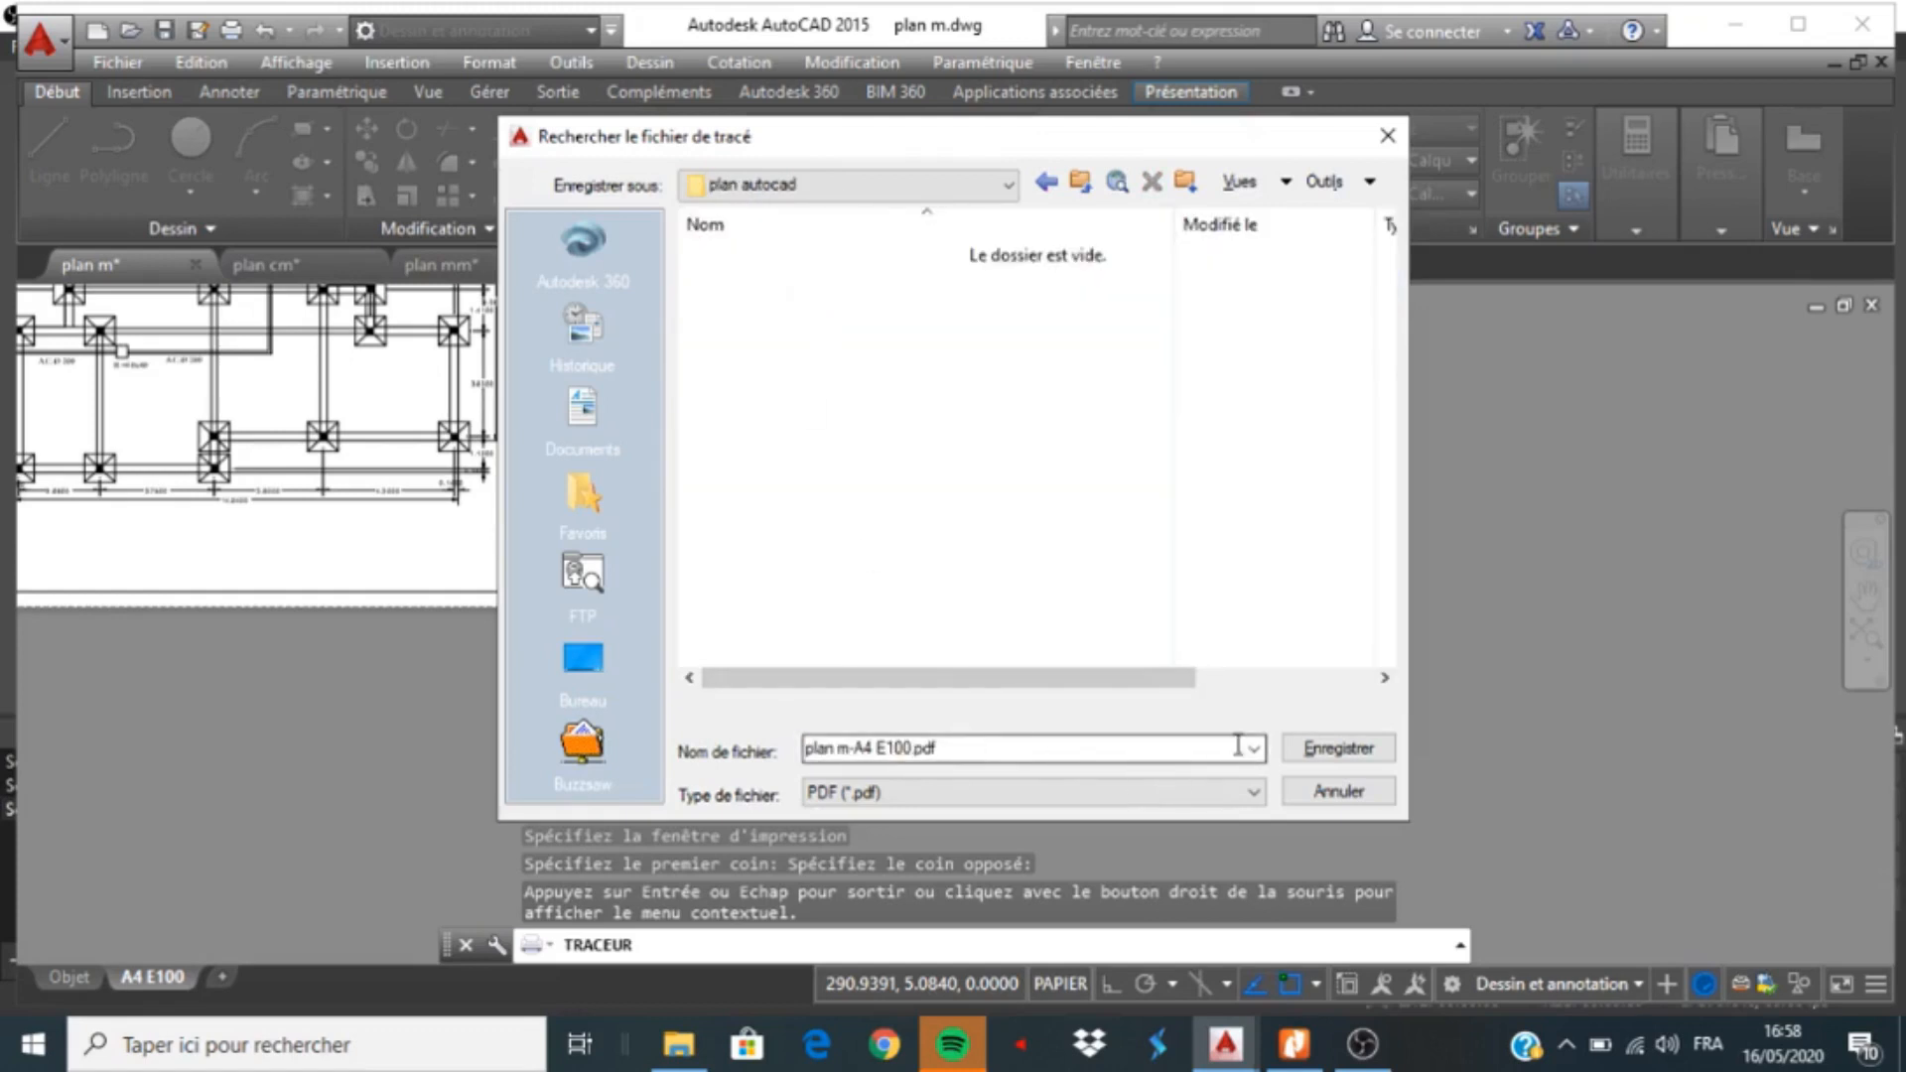
{"action": "left_click", "coordinate": [990, 747]}
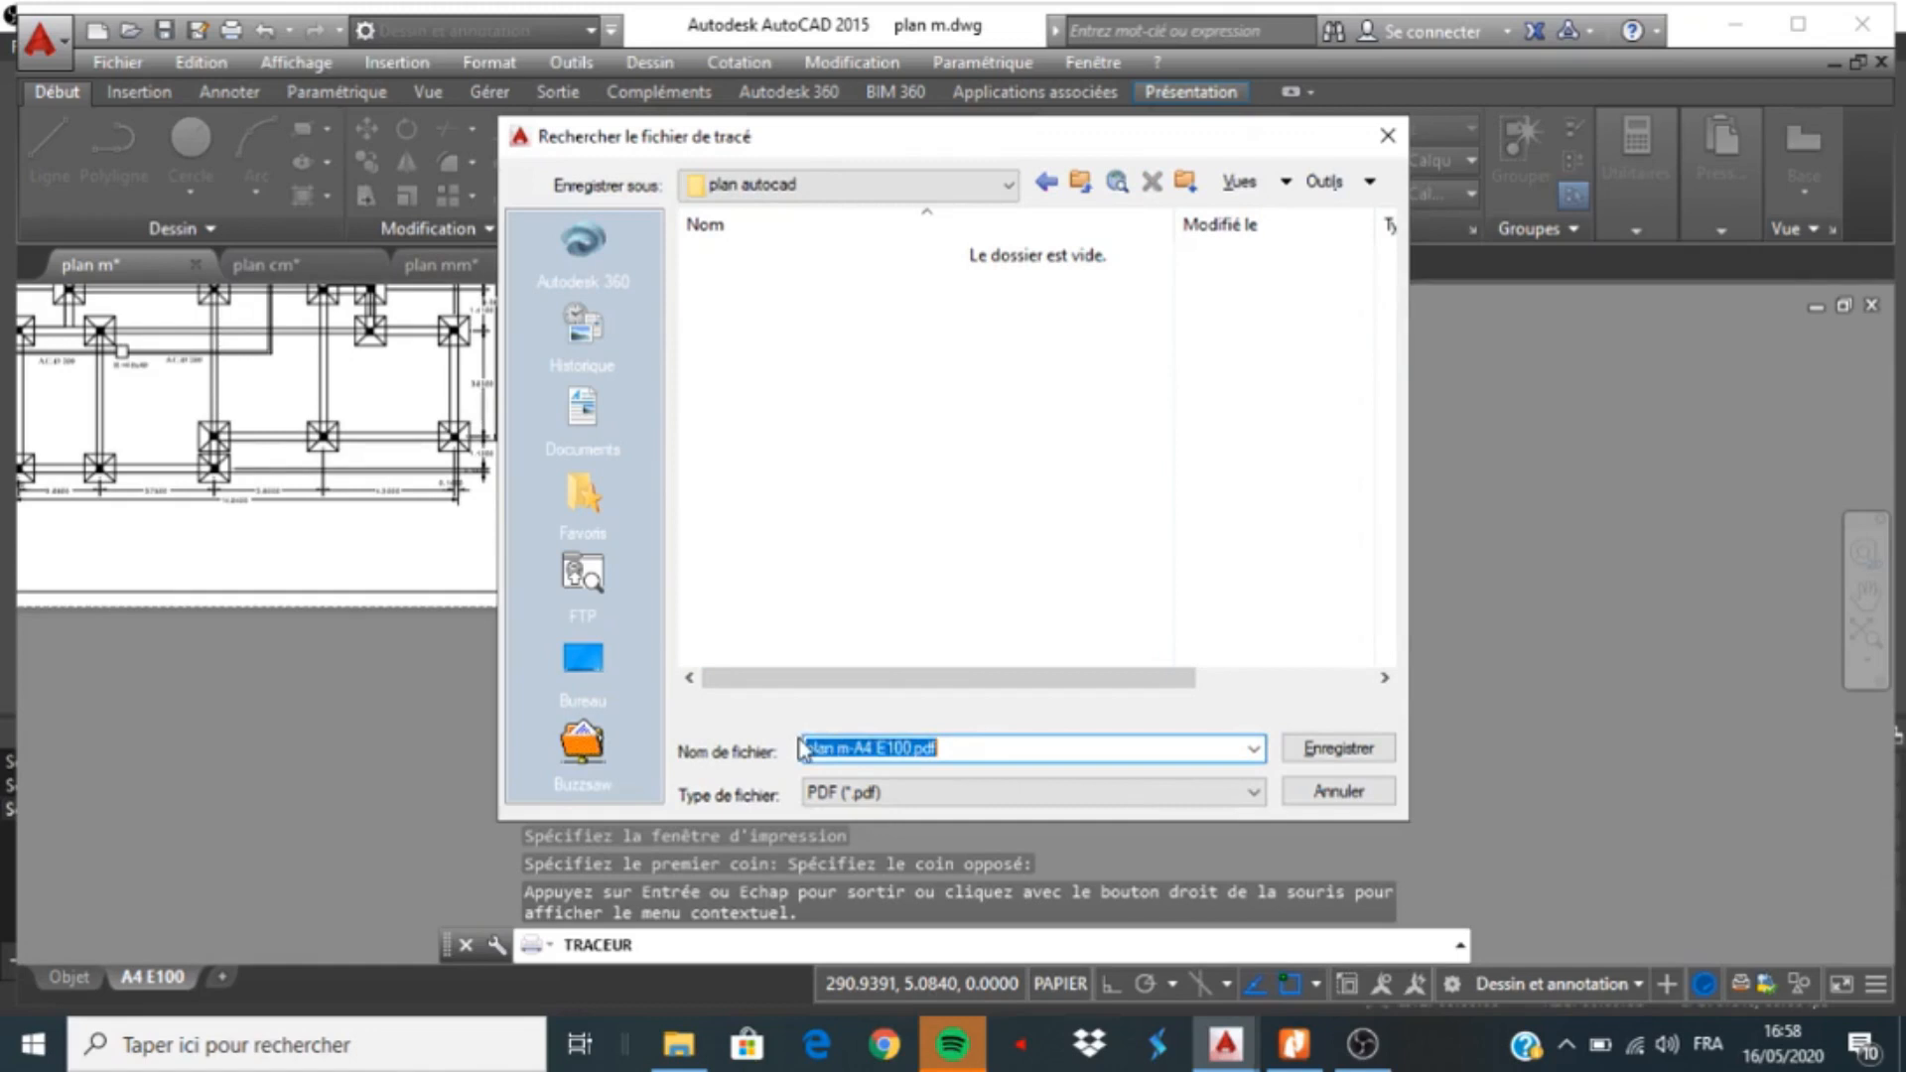
{"action": "type", "text": "FONDATION 1"}
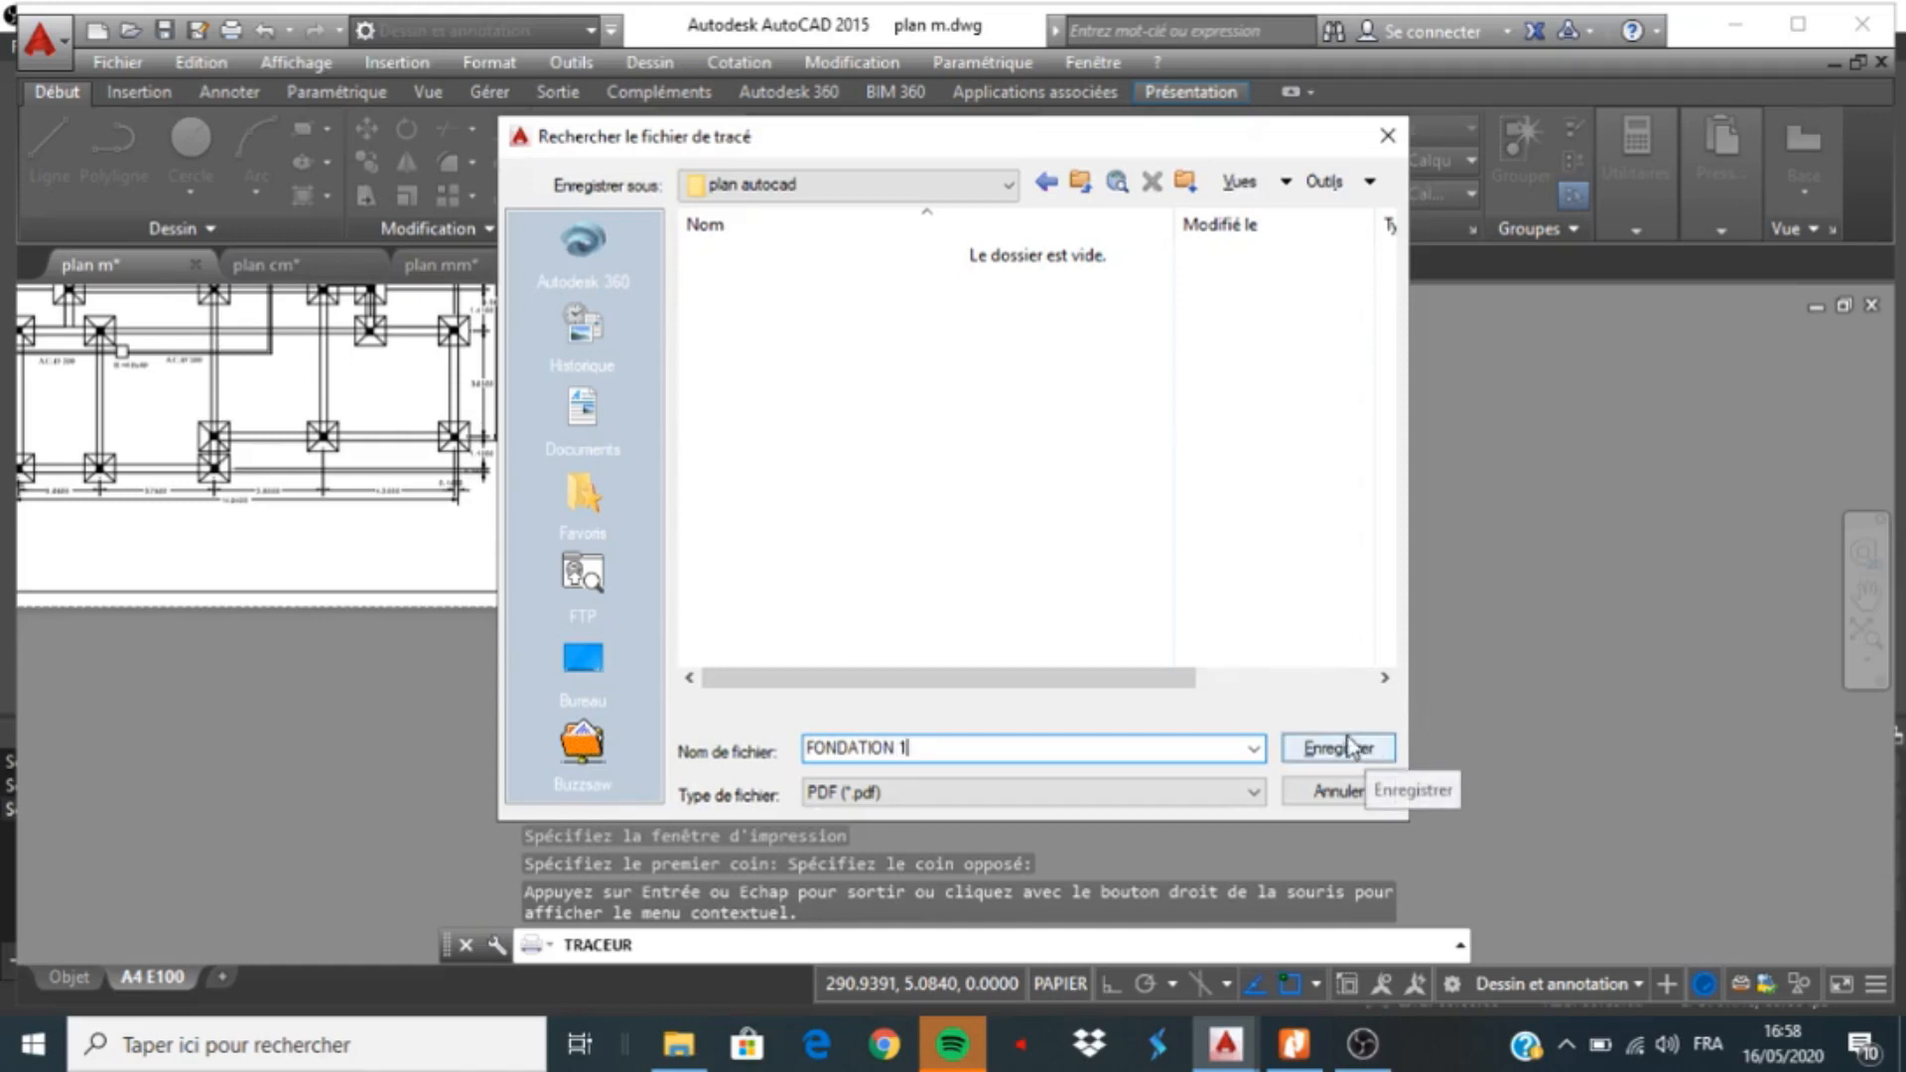
{"action": "left_click", "coordinate": [1319, 753]}
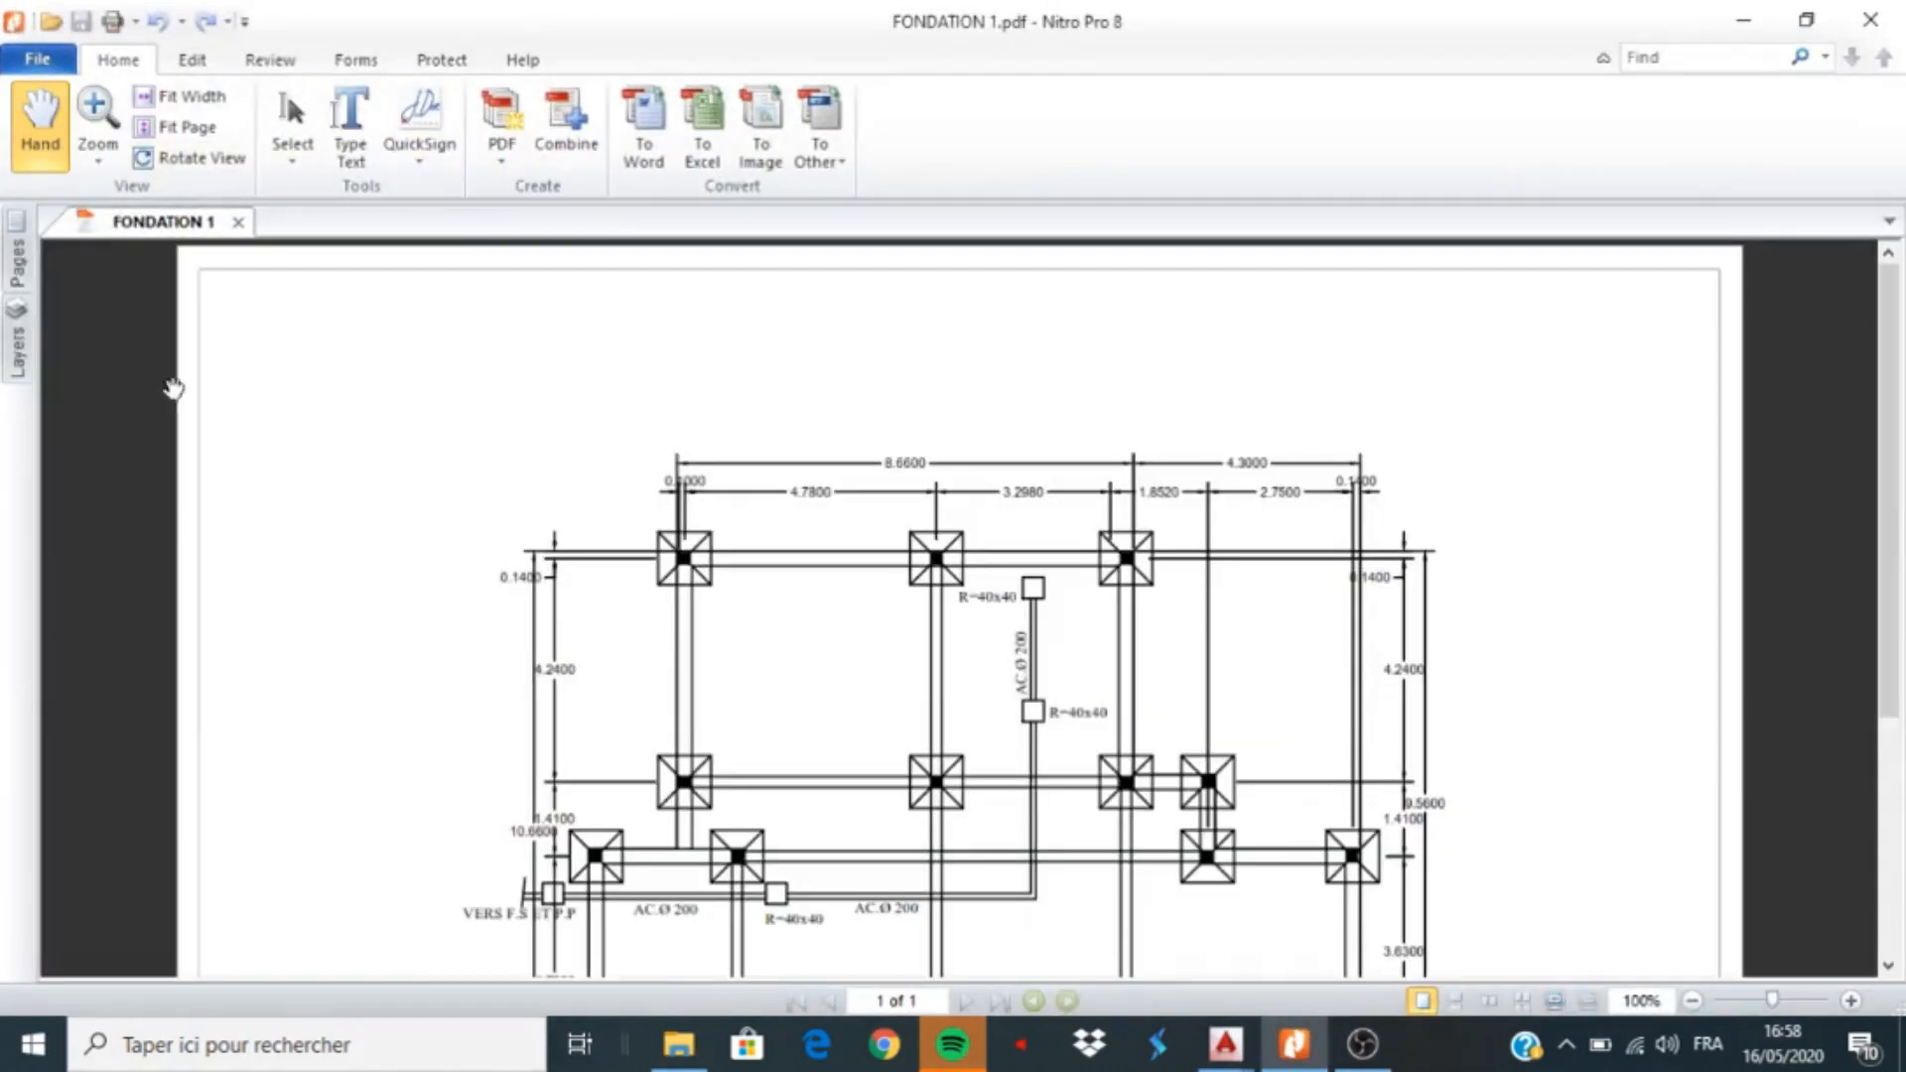
Look over the plotted FONDATION 1 PDF in Nitro Pro and minimize the viewer to return to AutoCAD
{"action": "scroll", "coordinate": [720, 413], "scroll_direction": "down", "scroll_amount": 5}
{"action": "scroll", "coordinate": [712, 549], "scroll_direction": "up", "scroll_amount": 4}
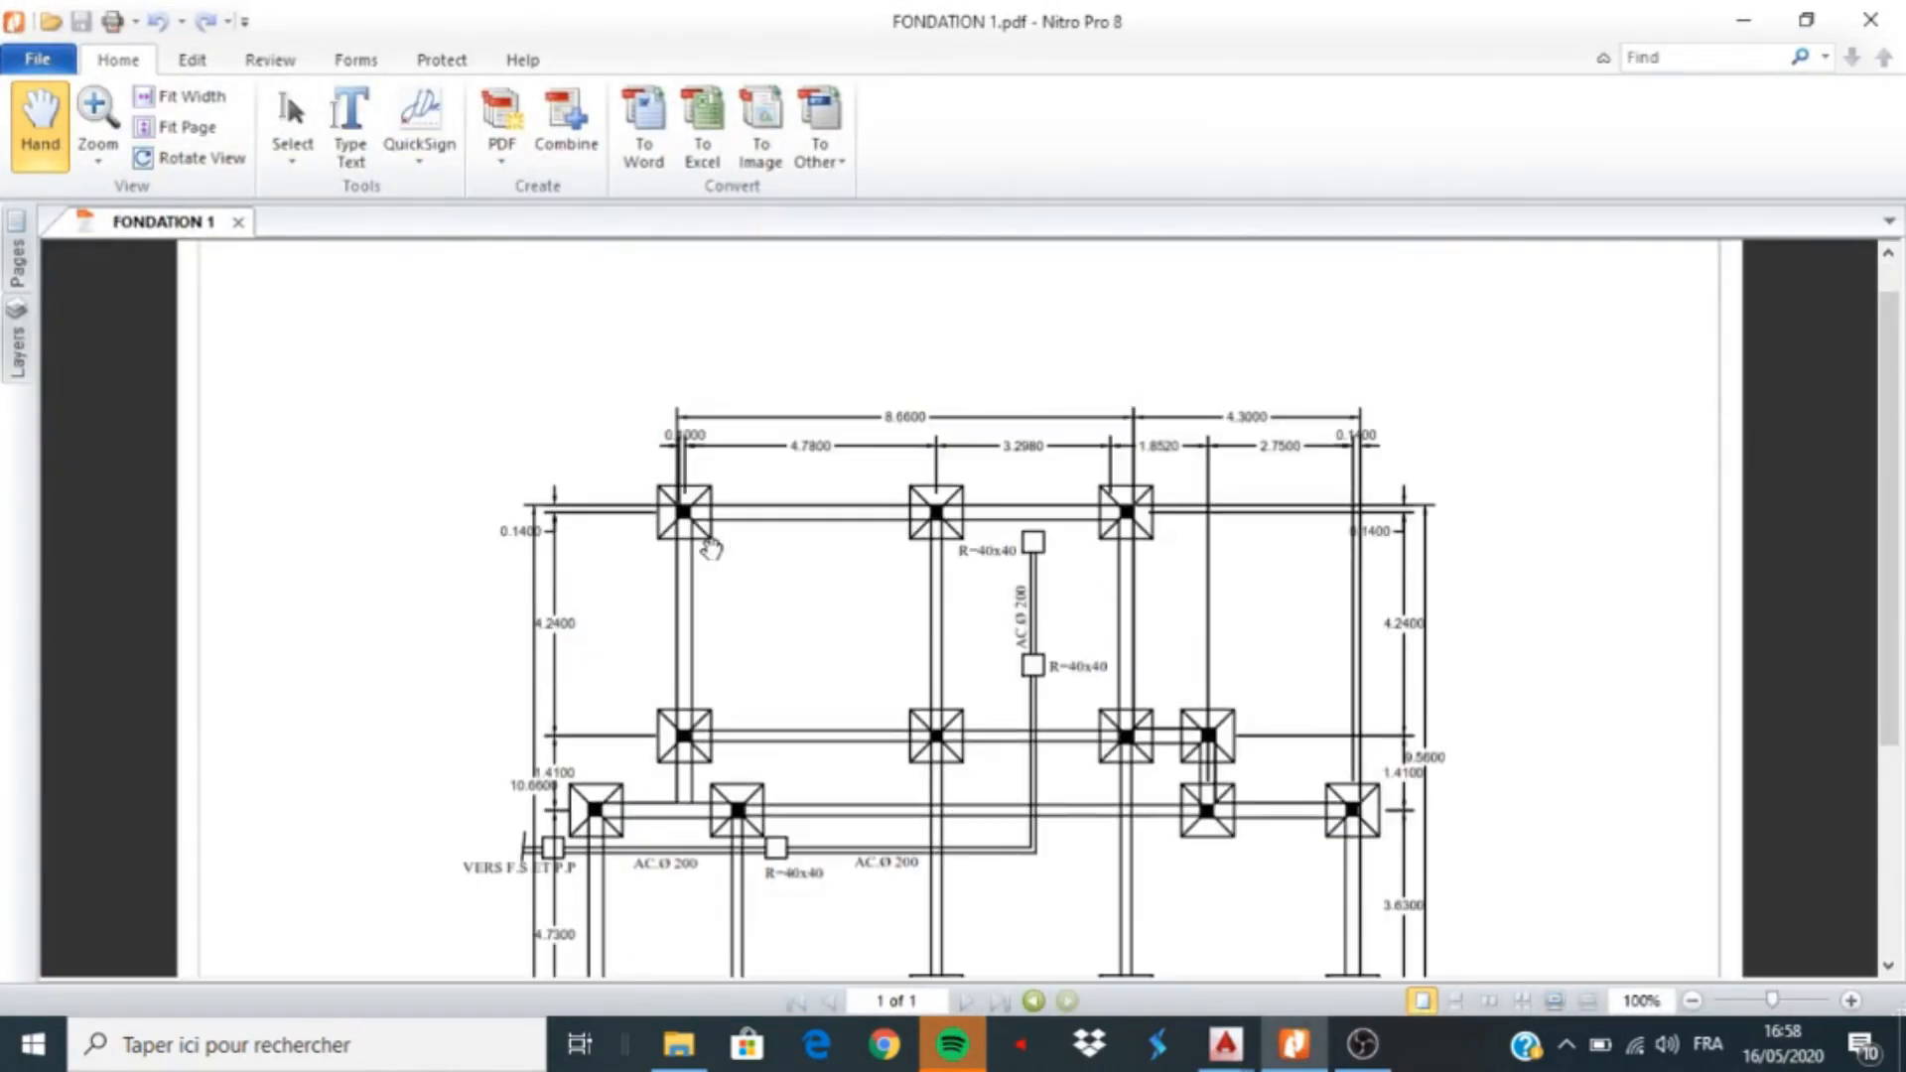
{"action": "scroll", "coordinate": [712, 549], "scroll_direction": "down", "scroll_amount": 2}
{"action": "scroll", "coordinate": [711, 545], "scroll_direction": "up", "scroll_amount": 3}
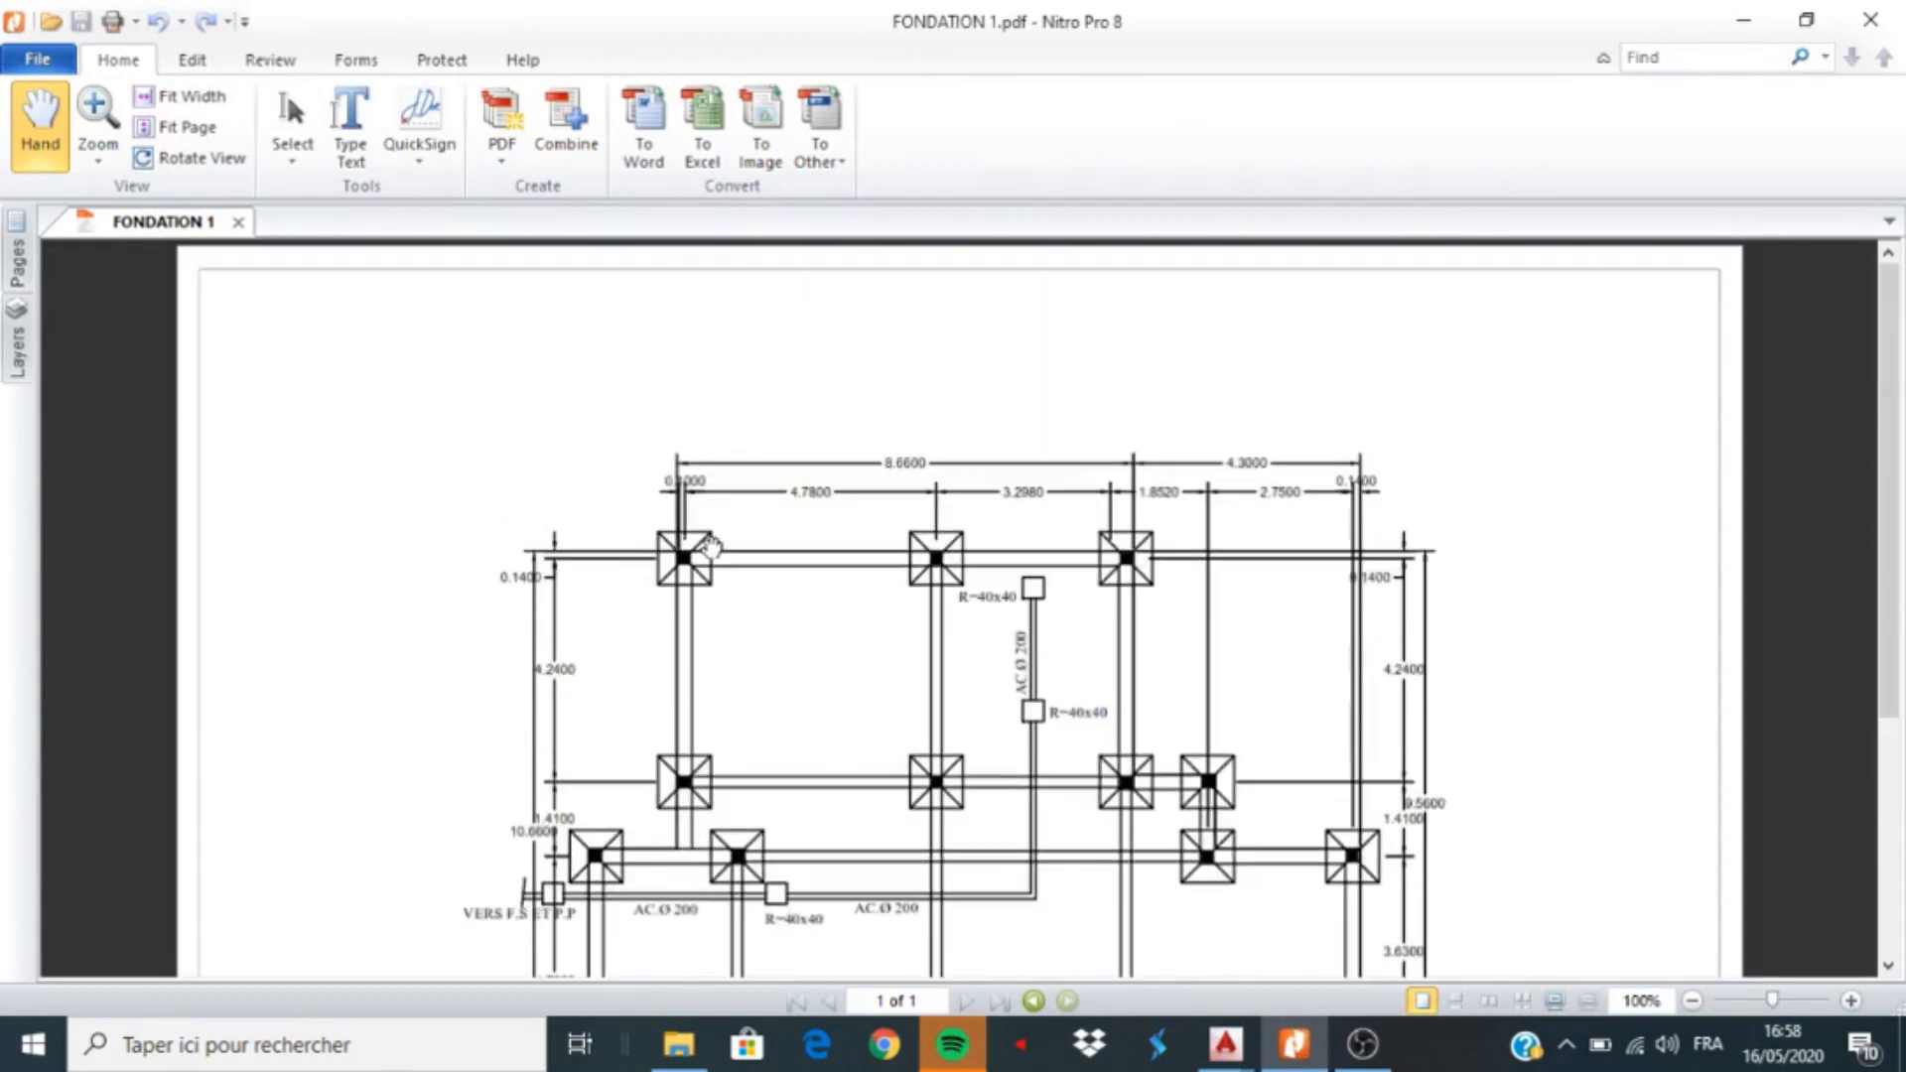
{"action": "left_click", "coordinate": [1742, 38]}
Dismiss the plot completion notification and inspect the dimensions along the plan's upper edge in the A4 layout
{"action": "scroll", "coordinate": [1264, 438], "scroll_direction": "down", "scroll_amount": 5}
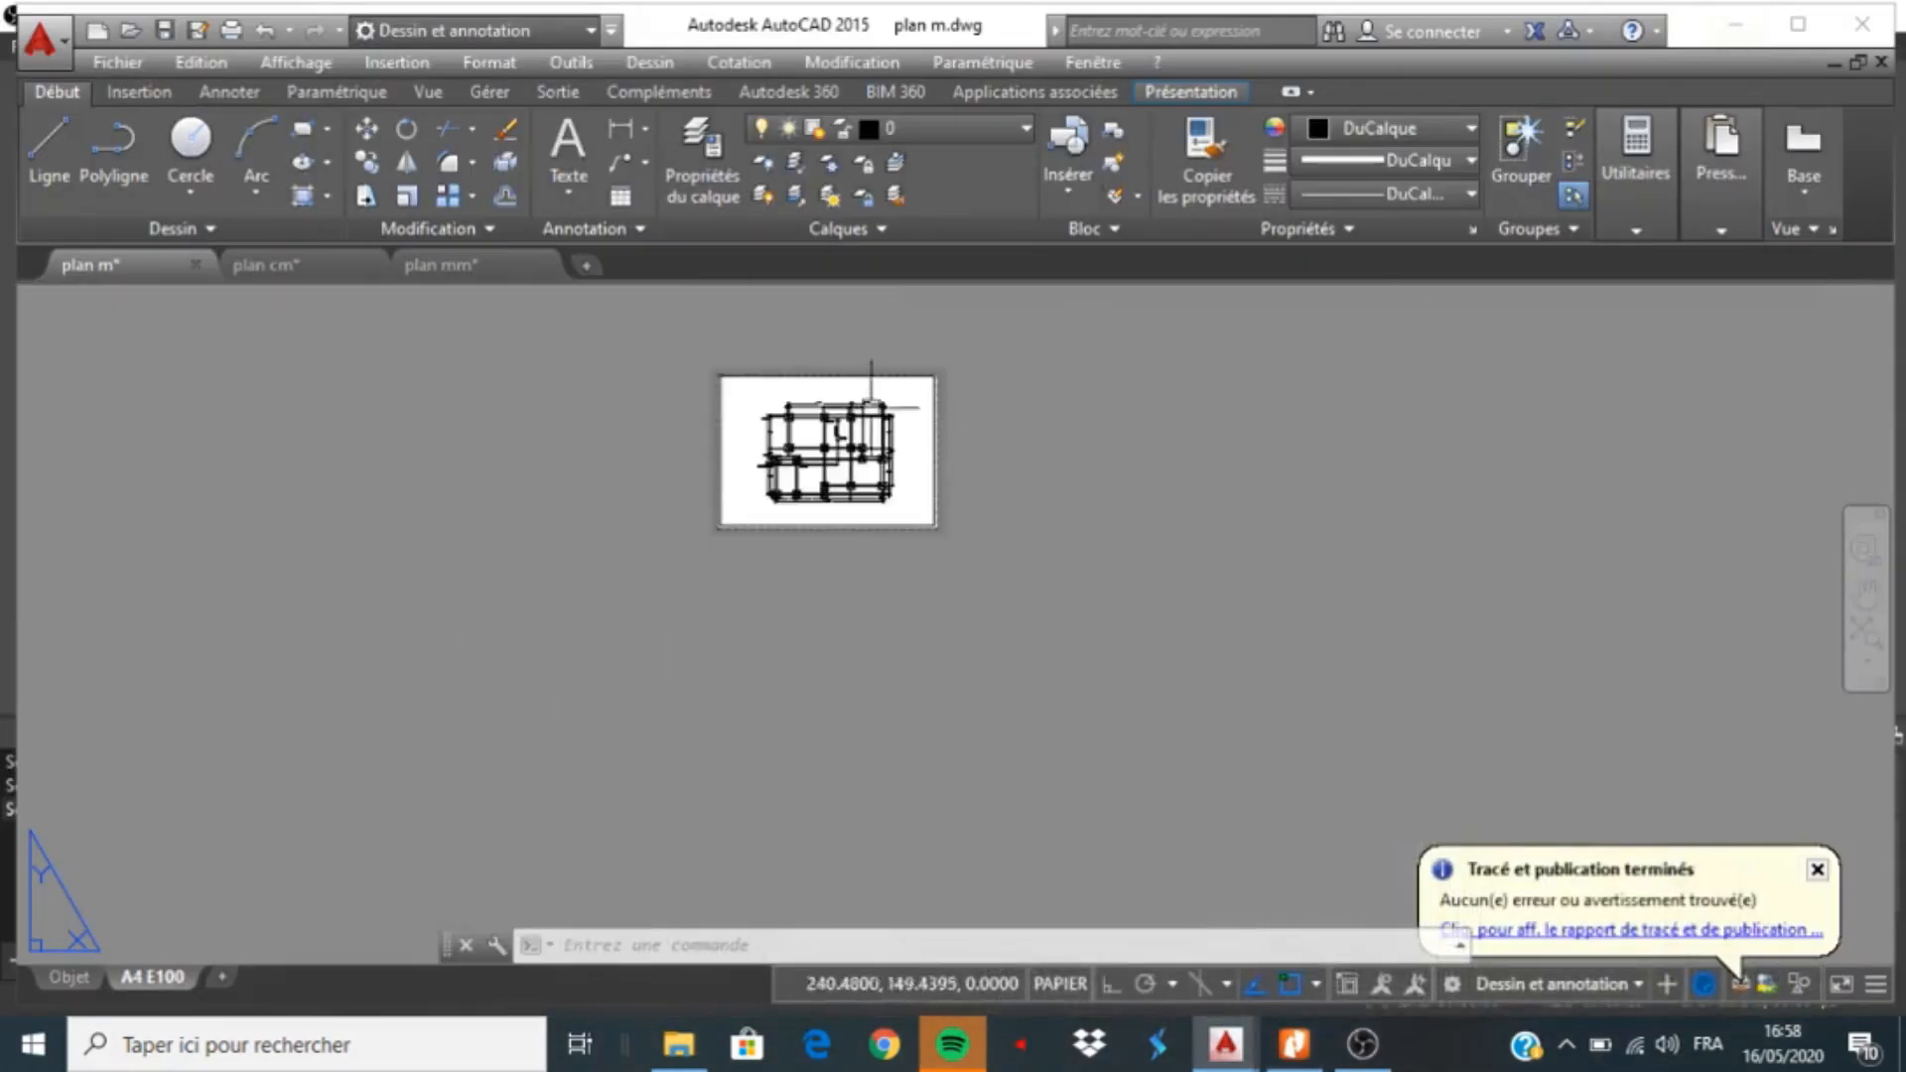
{"action": "scroll", "coordinate": [817, 355], "scroll_direction": "up", "scroll_amount": 5}
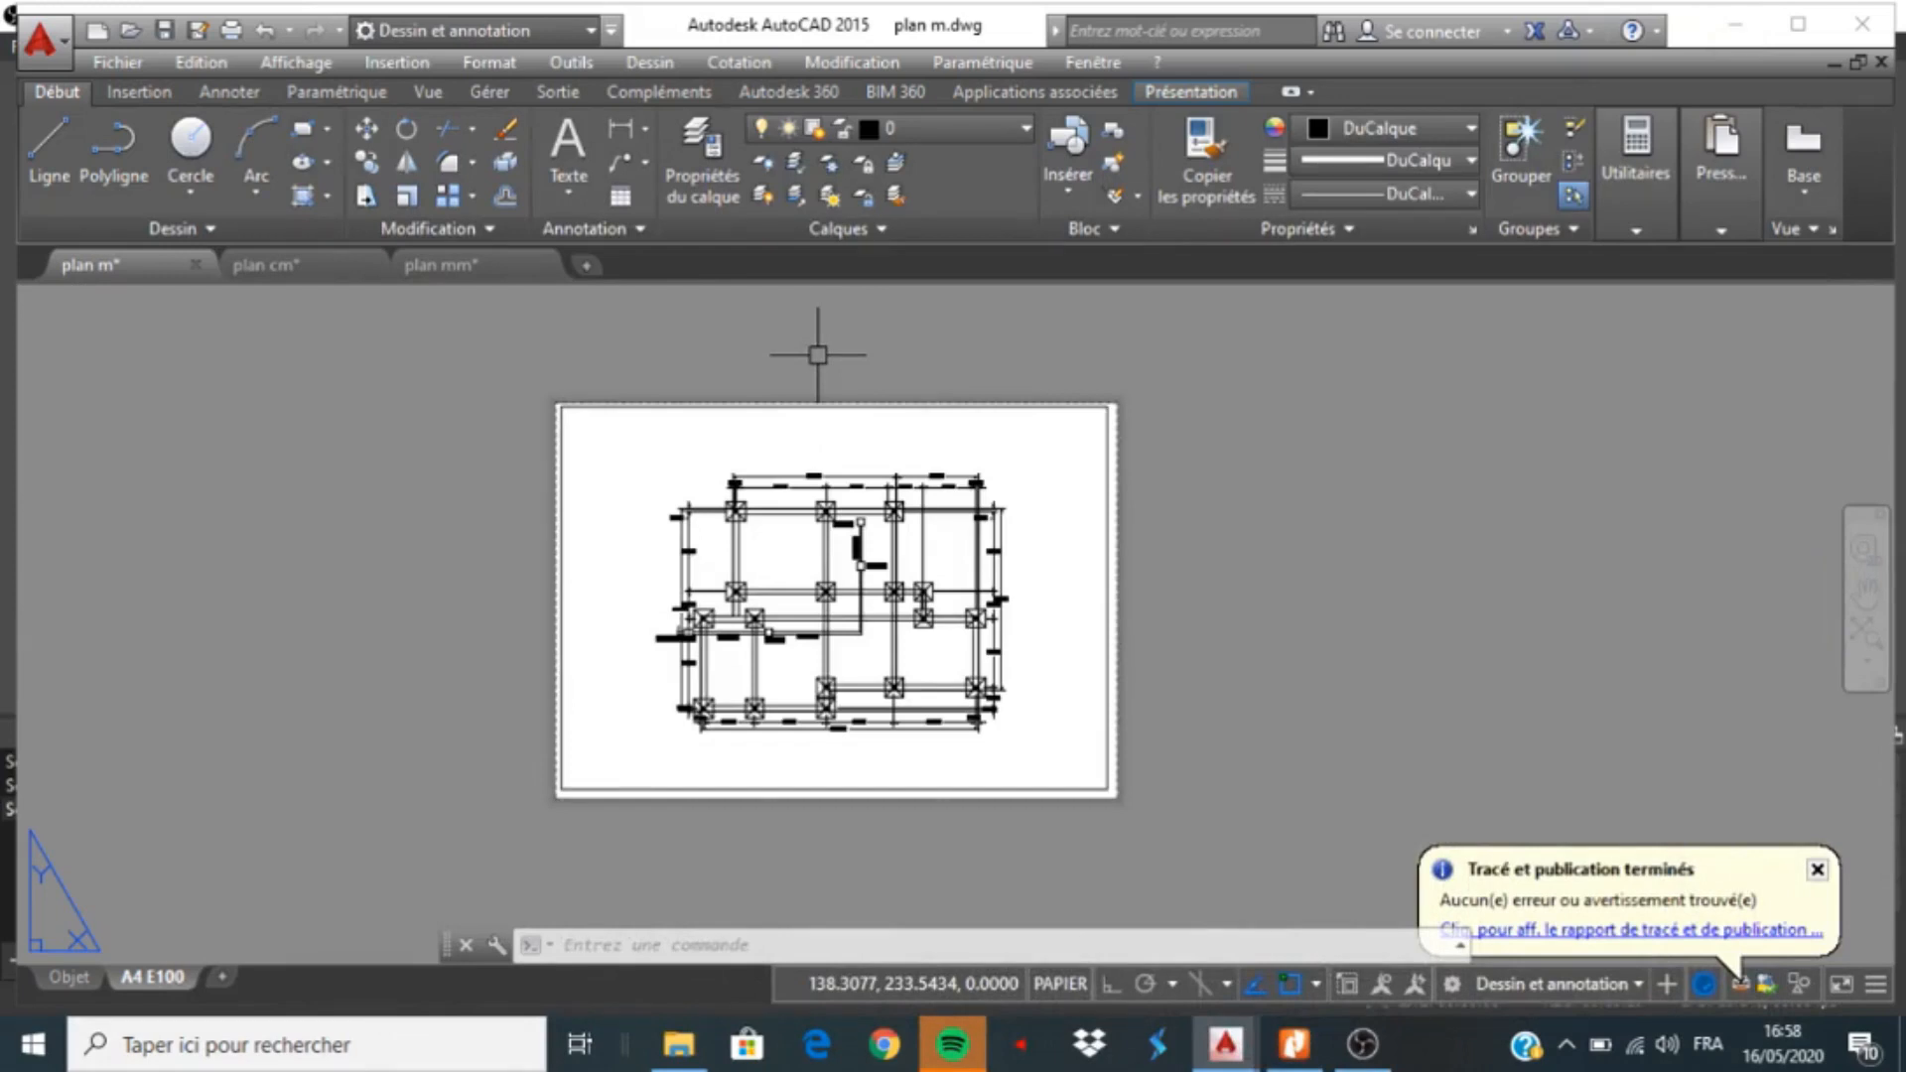
{"action": "left_click", "coordinate": [1818, 873]}
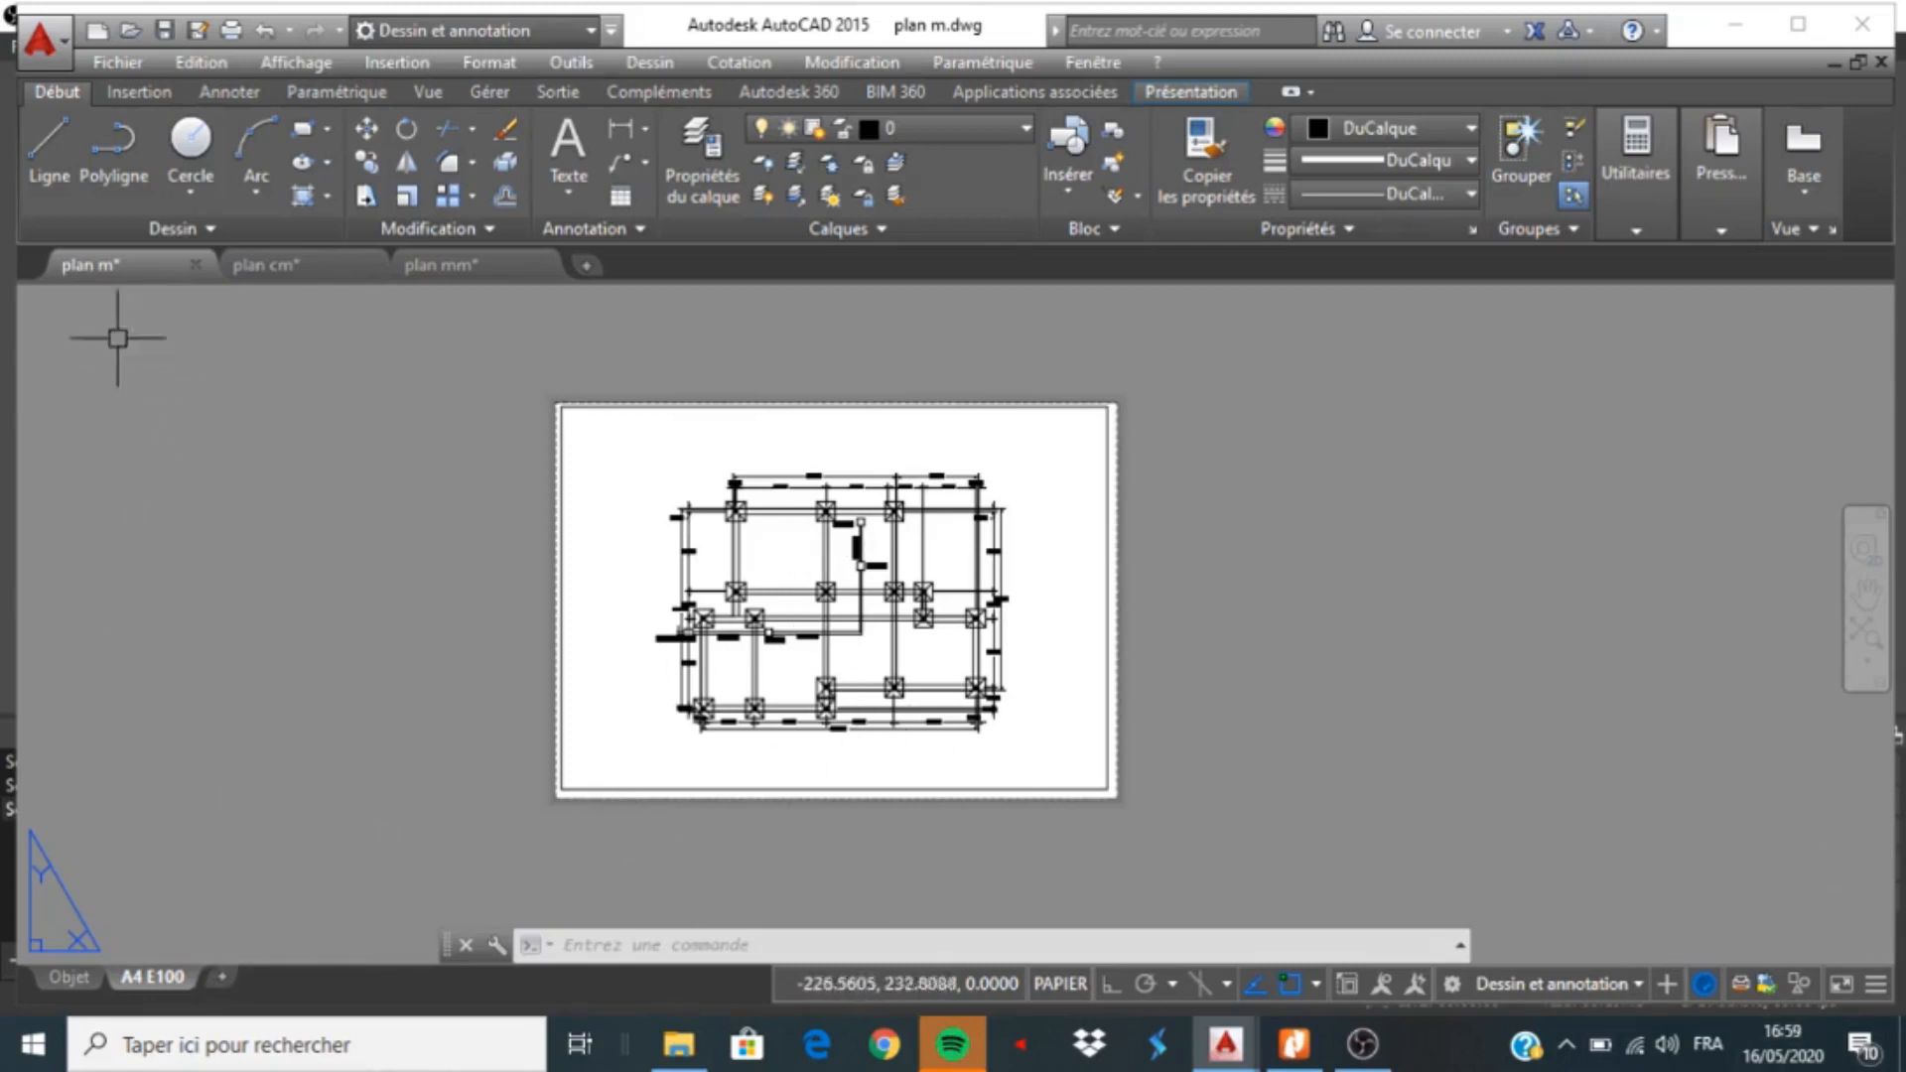
{"action": "scroll", "coordinate": [844, 500], "scroll_direction": "up", "scroll_amount": 6}
{"action": "scroll", "coordinate": [602, 417], "scroll_direction": "up", "scroll_amount": 2}
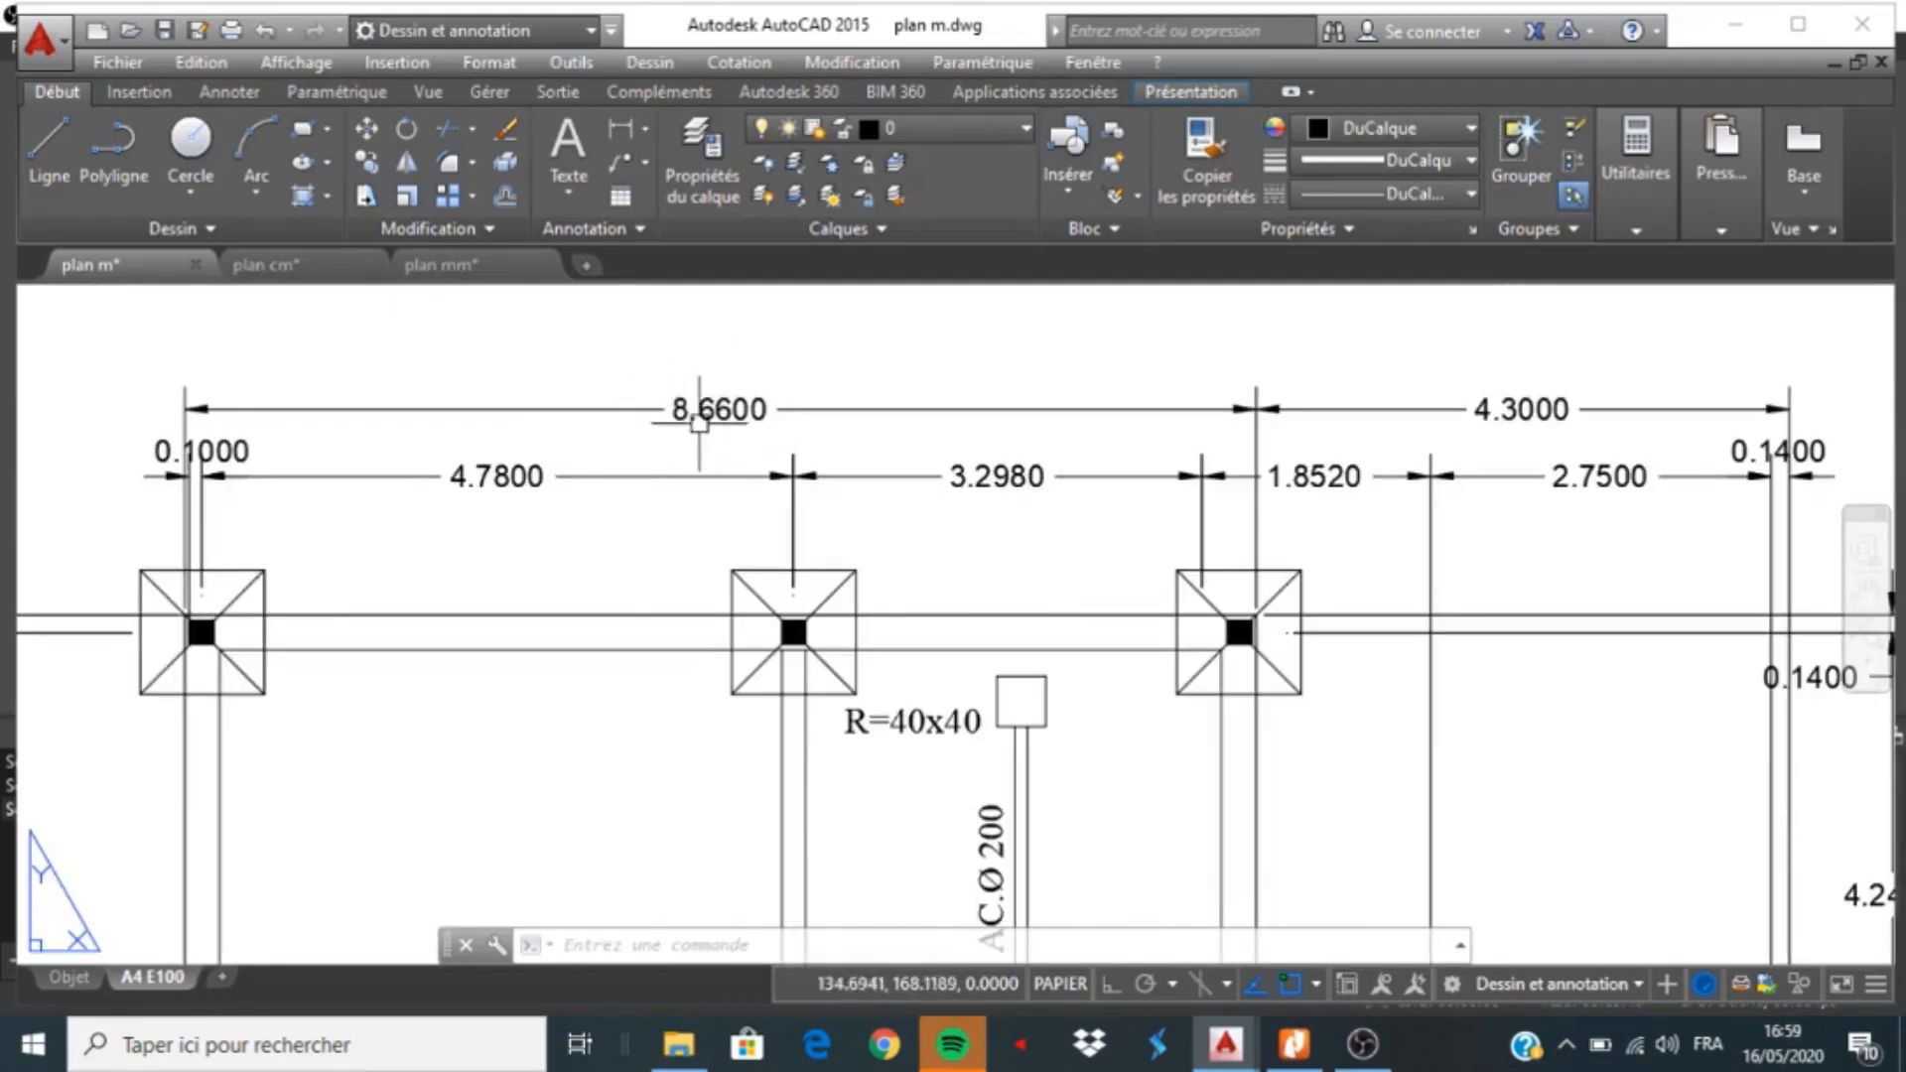
Add a new layout to the plan m drawing and open it
{"action": "scroll", "coordinate": [707, 417], "scroll_direction": "down", "scroll_amount": 8}
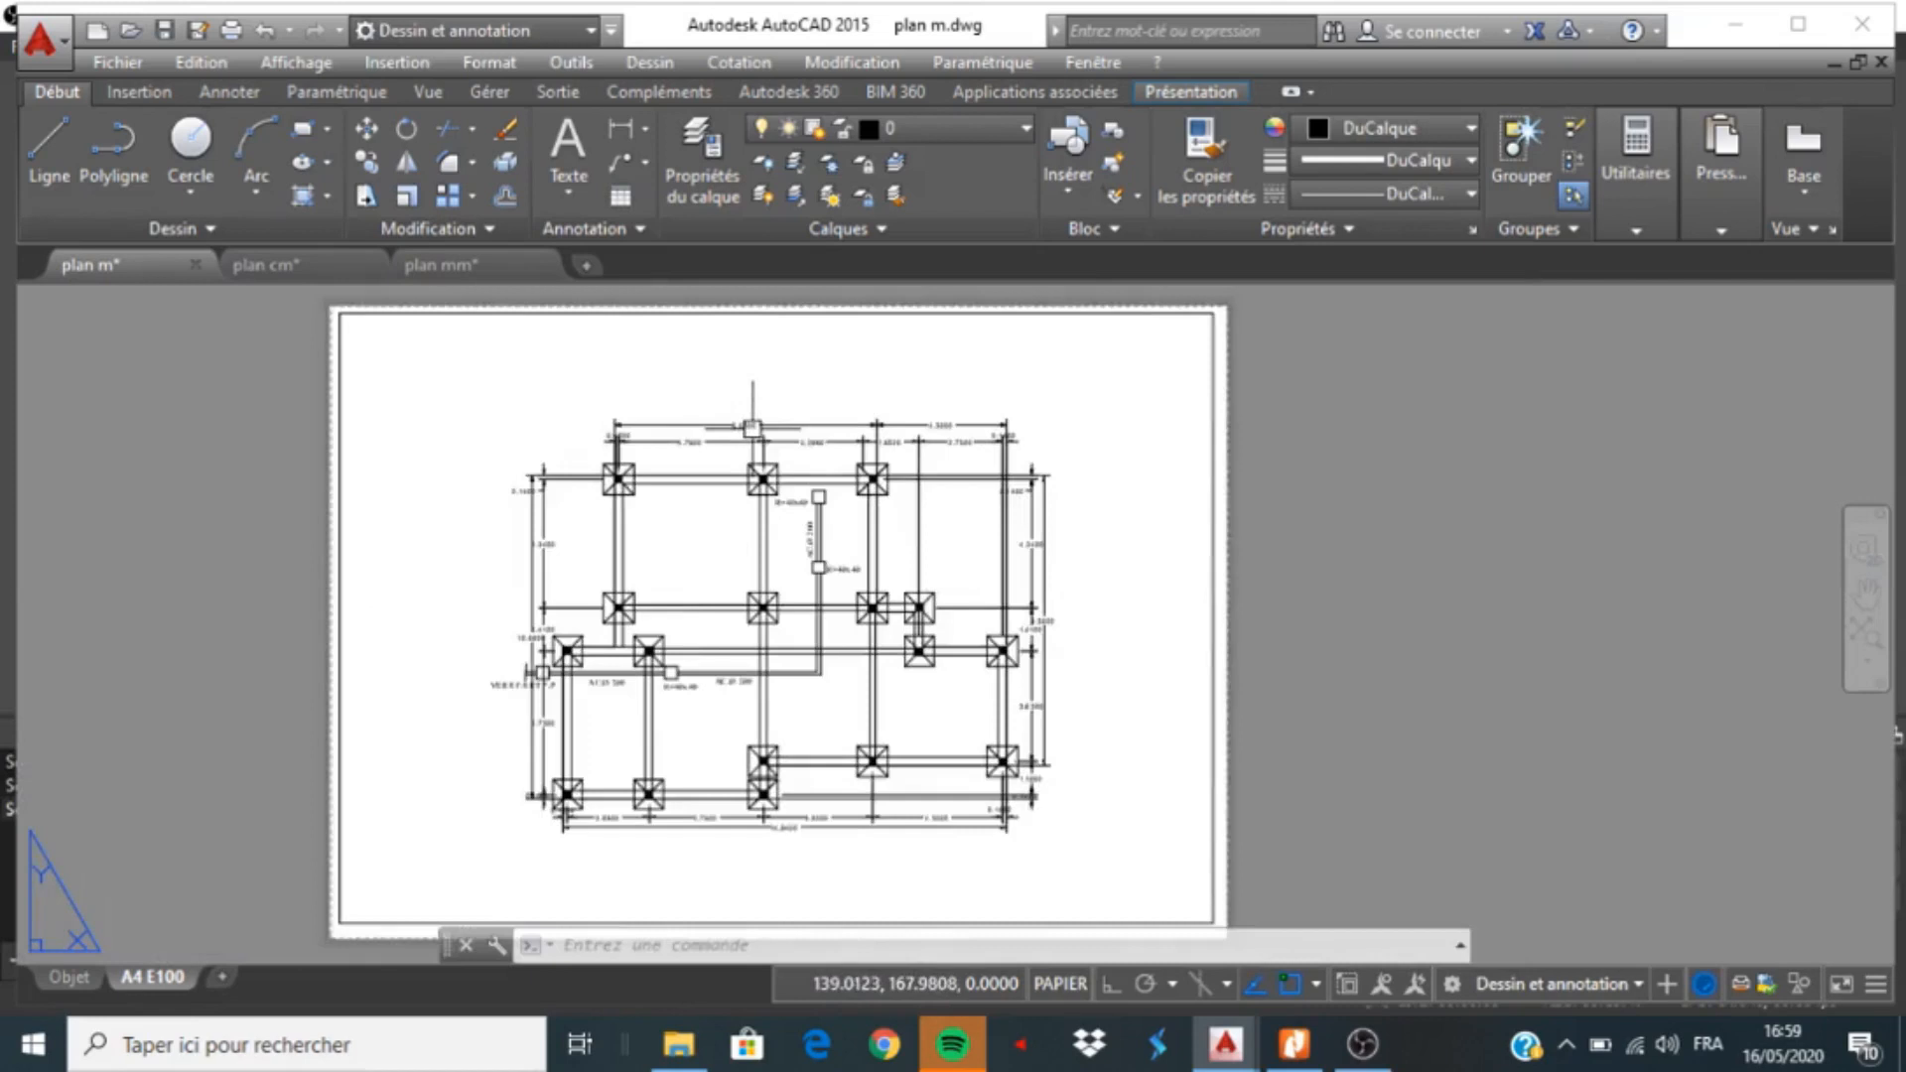
{"action": "left_click", "coordinate": [221, 979]}
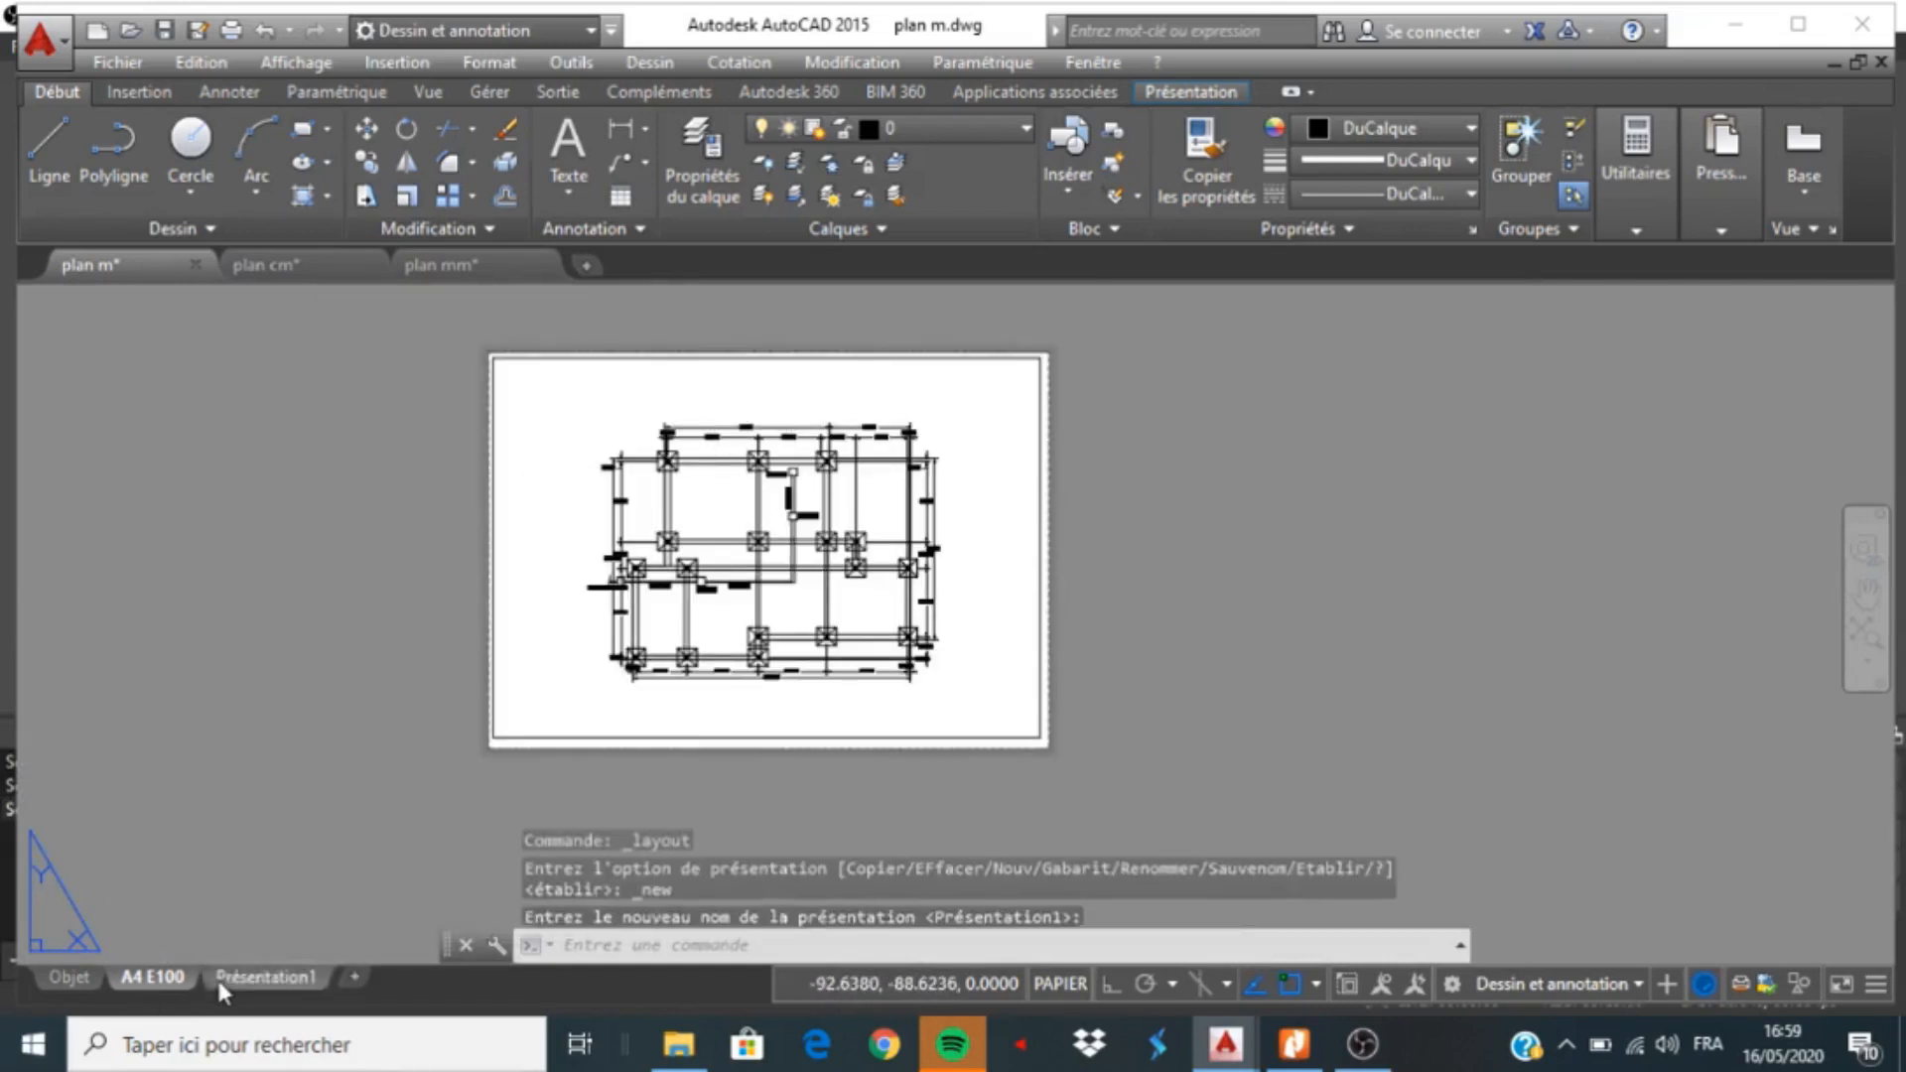
{"action": "left_click", "coordinate": [276, 981]}
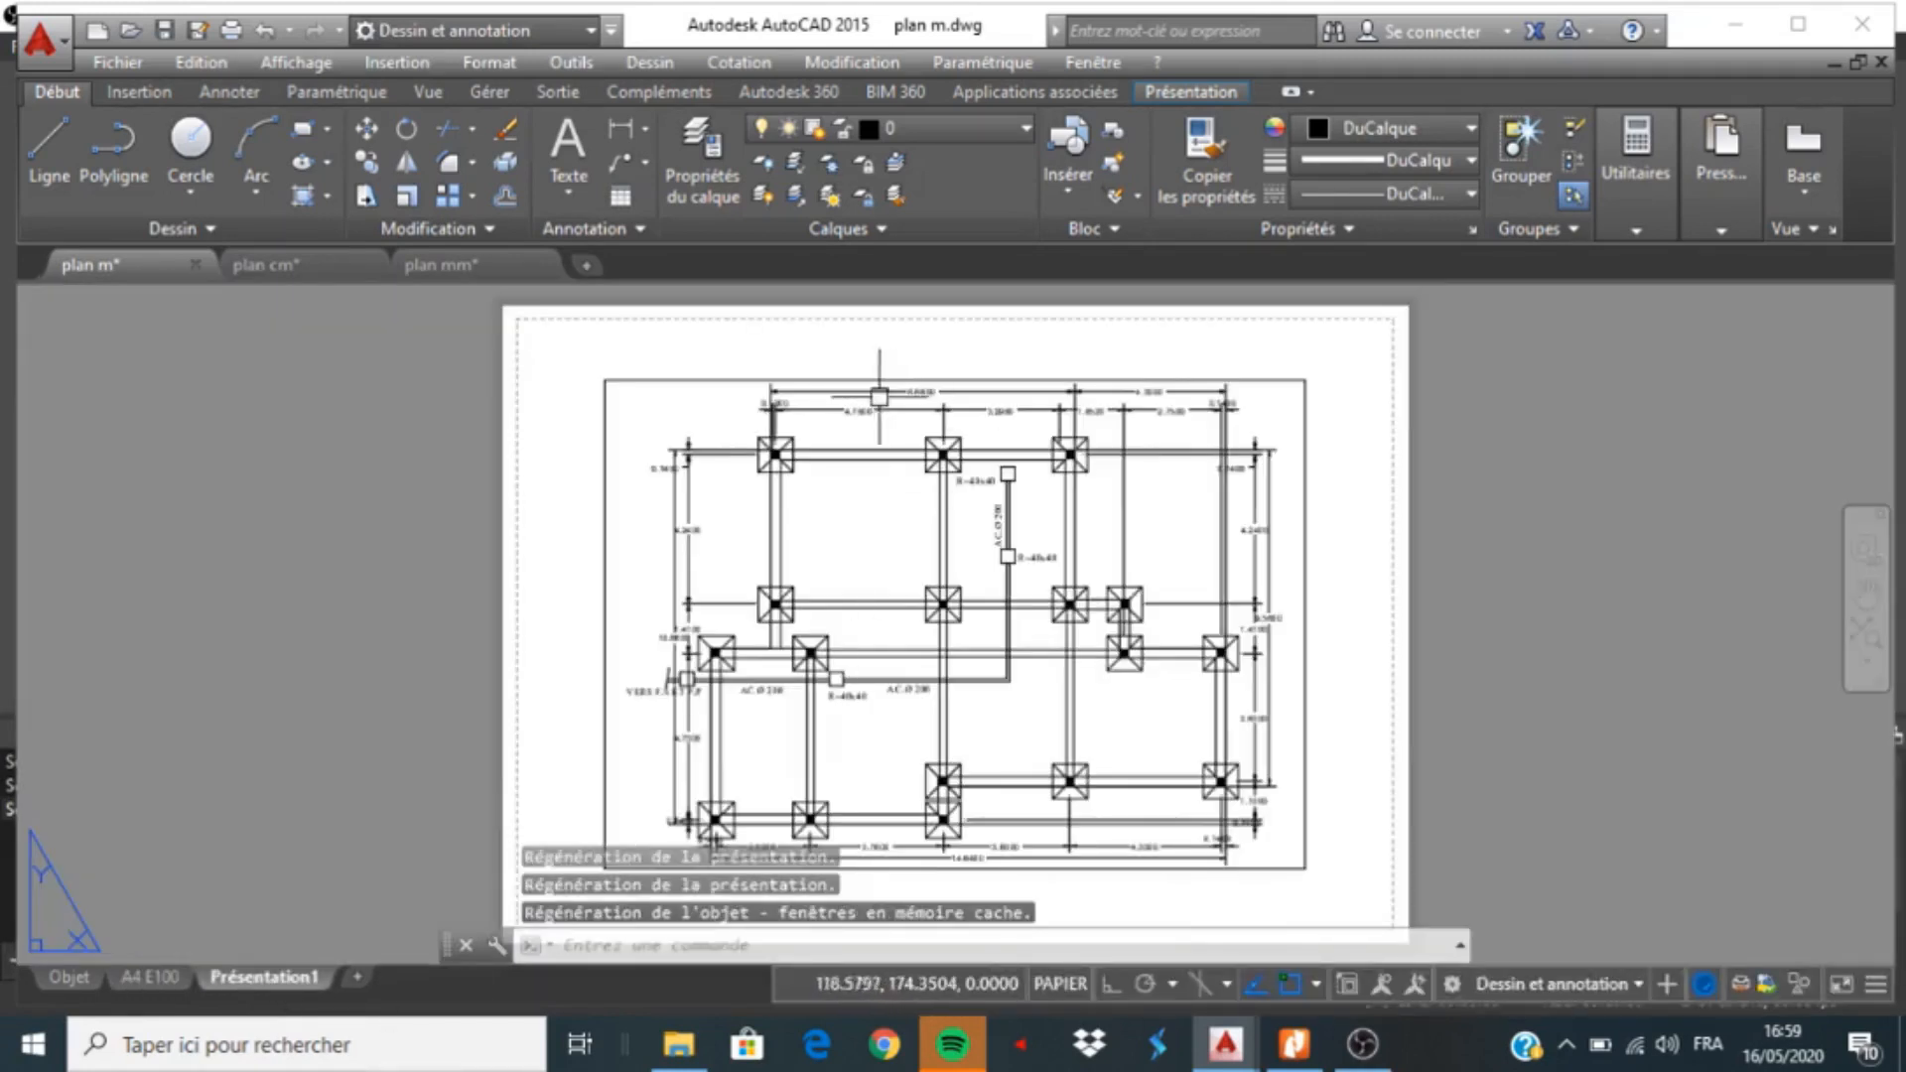
Delete the default viewport from the new layout's sheet
{"action": "scroll", "coordinate": [894, 646], "scroll_direction": "down", "scroll_amount": 4}
{"action": "scroll", "coordinate": [863, 588], "scroll_direction": "up", "scroll_amount": 2}
{"action": "scroll", "coordinate": [830, 331], "scroll_direction": "down", "scroll_amount": 2}
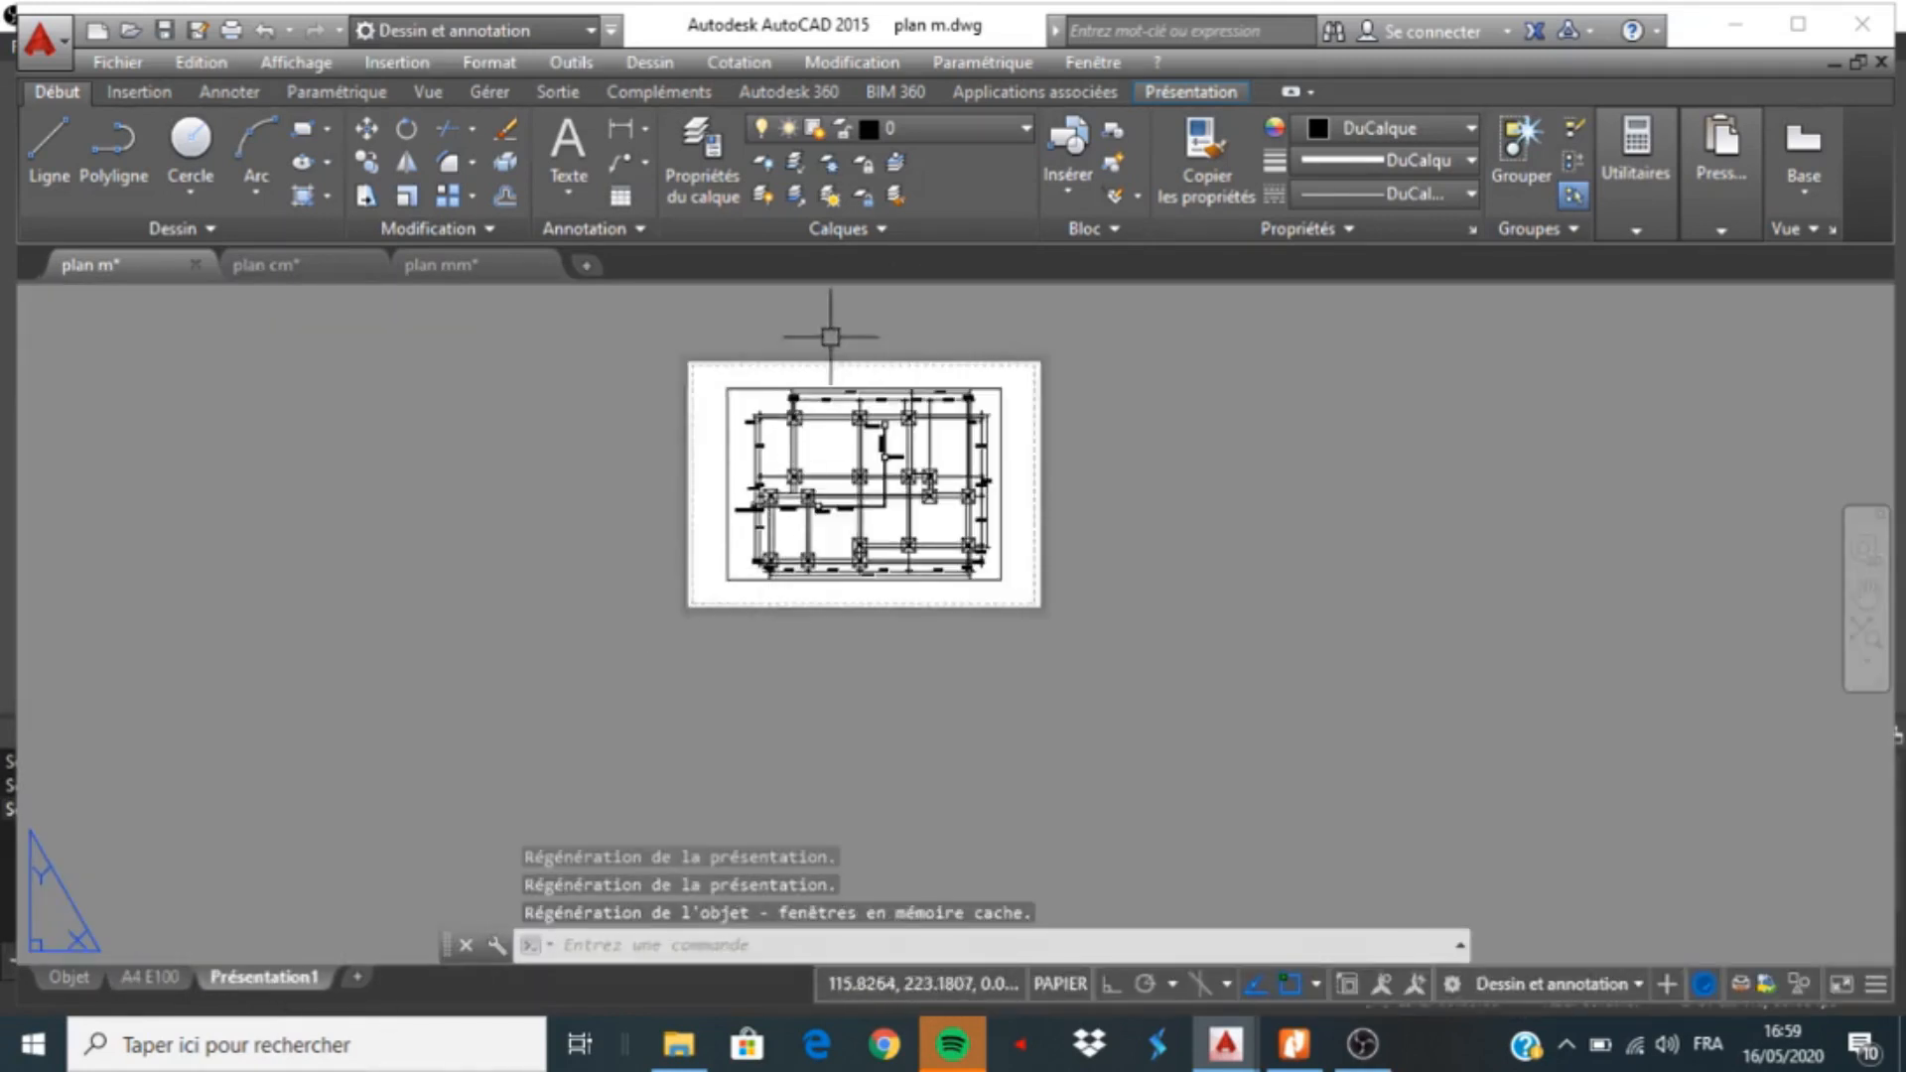
{"action": "scroll", "coordinate": [744, 425], "scroll_direction": "up", "scroll_amount": 4}
{"action": "scroll", "coordinate": [697, 421], "scroll_direction": "down", "scroll_amount": 2}
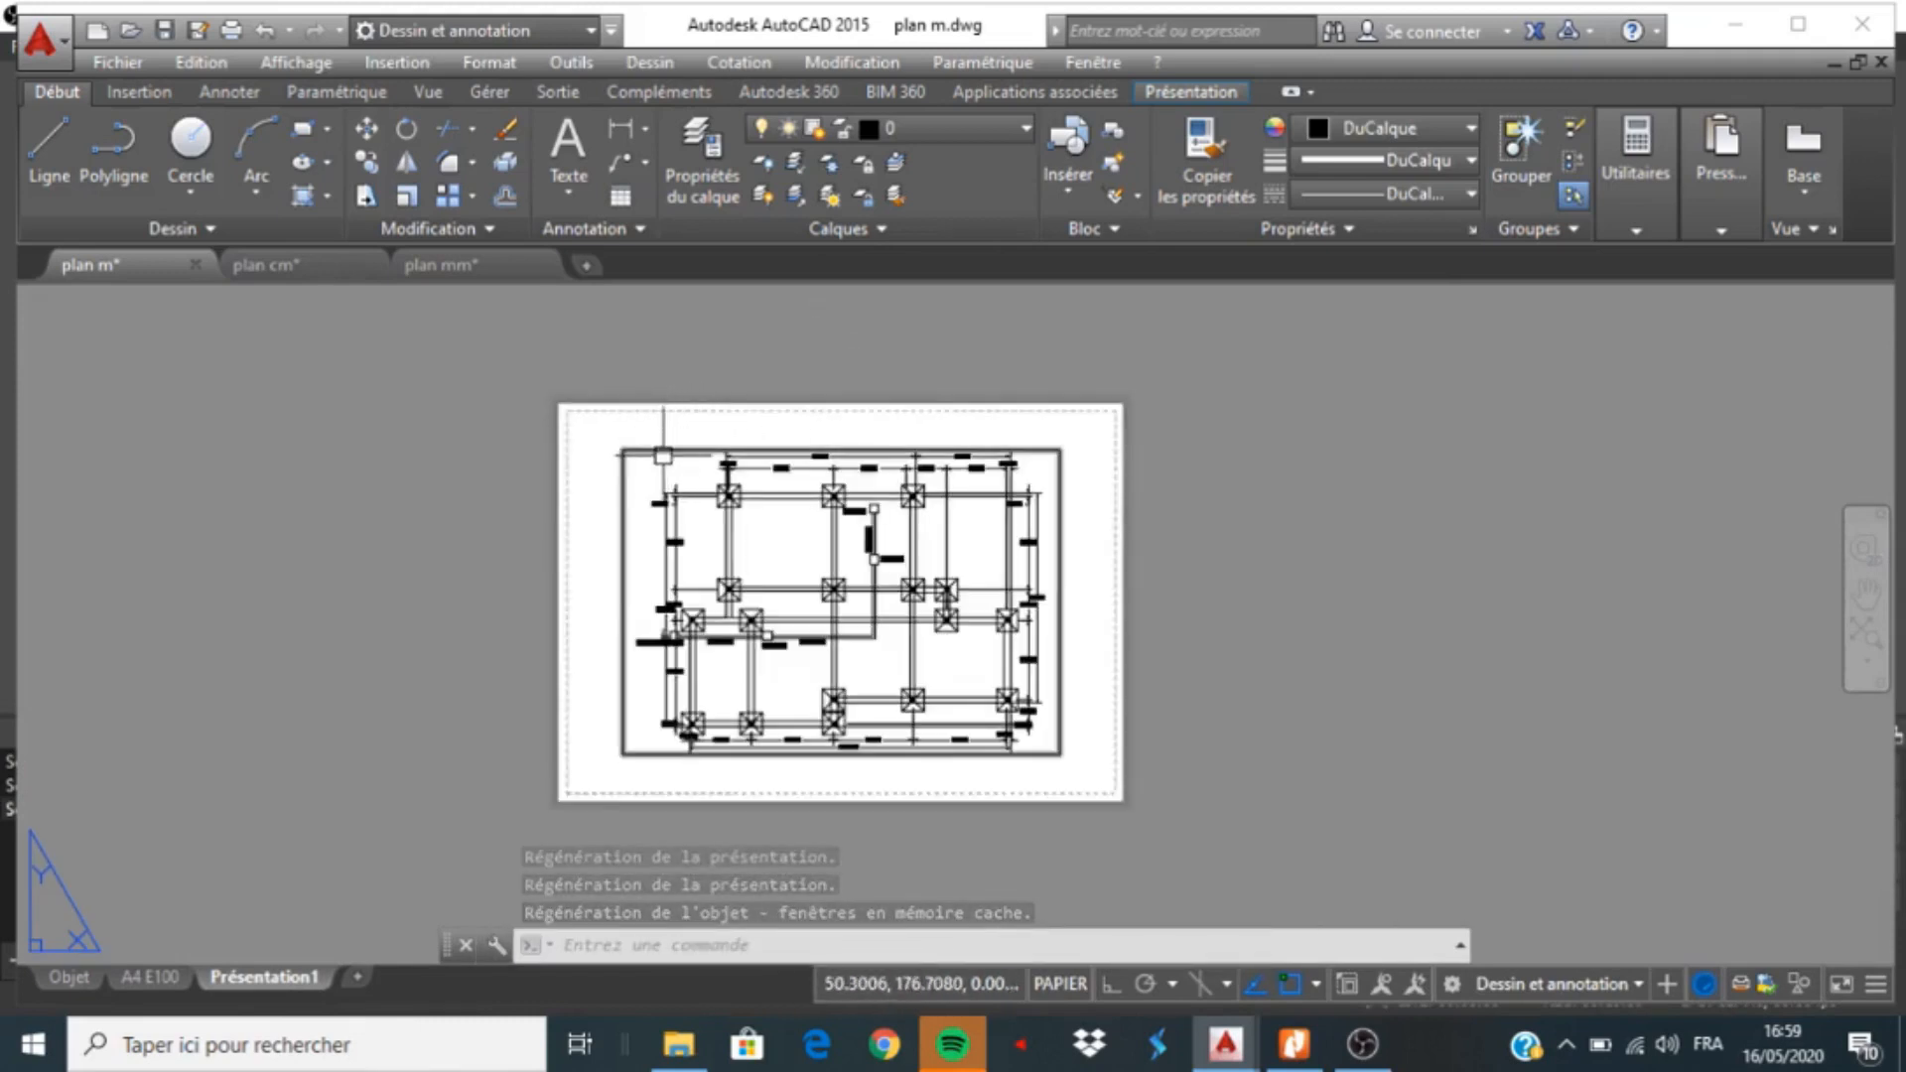
{"action": "left_click", "coordinate": [660, 449]}
{"action": "key", "text": "Delete"}
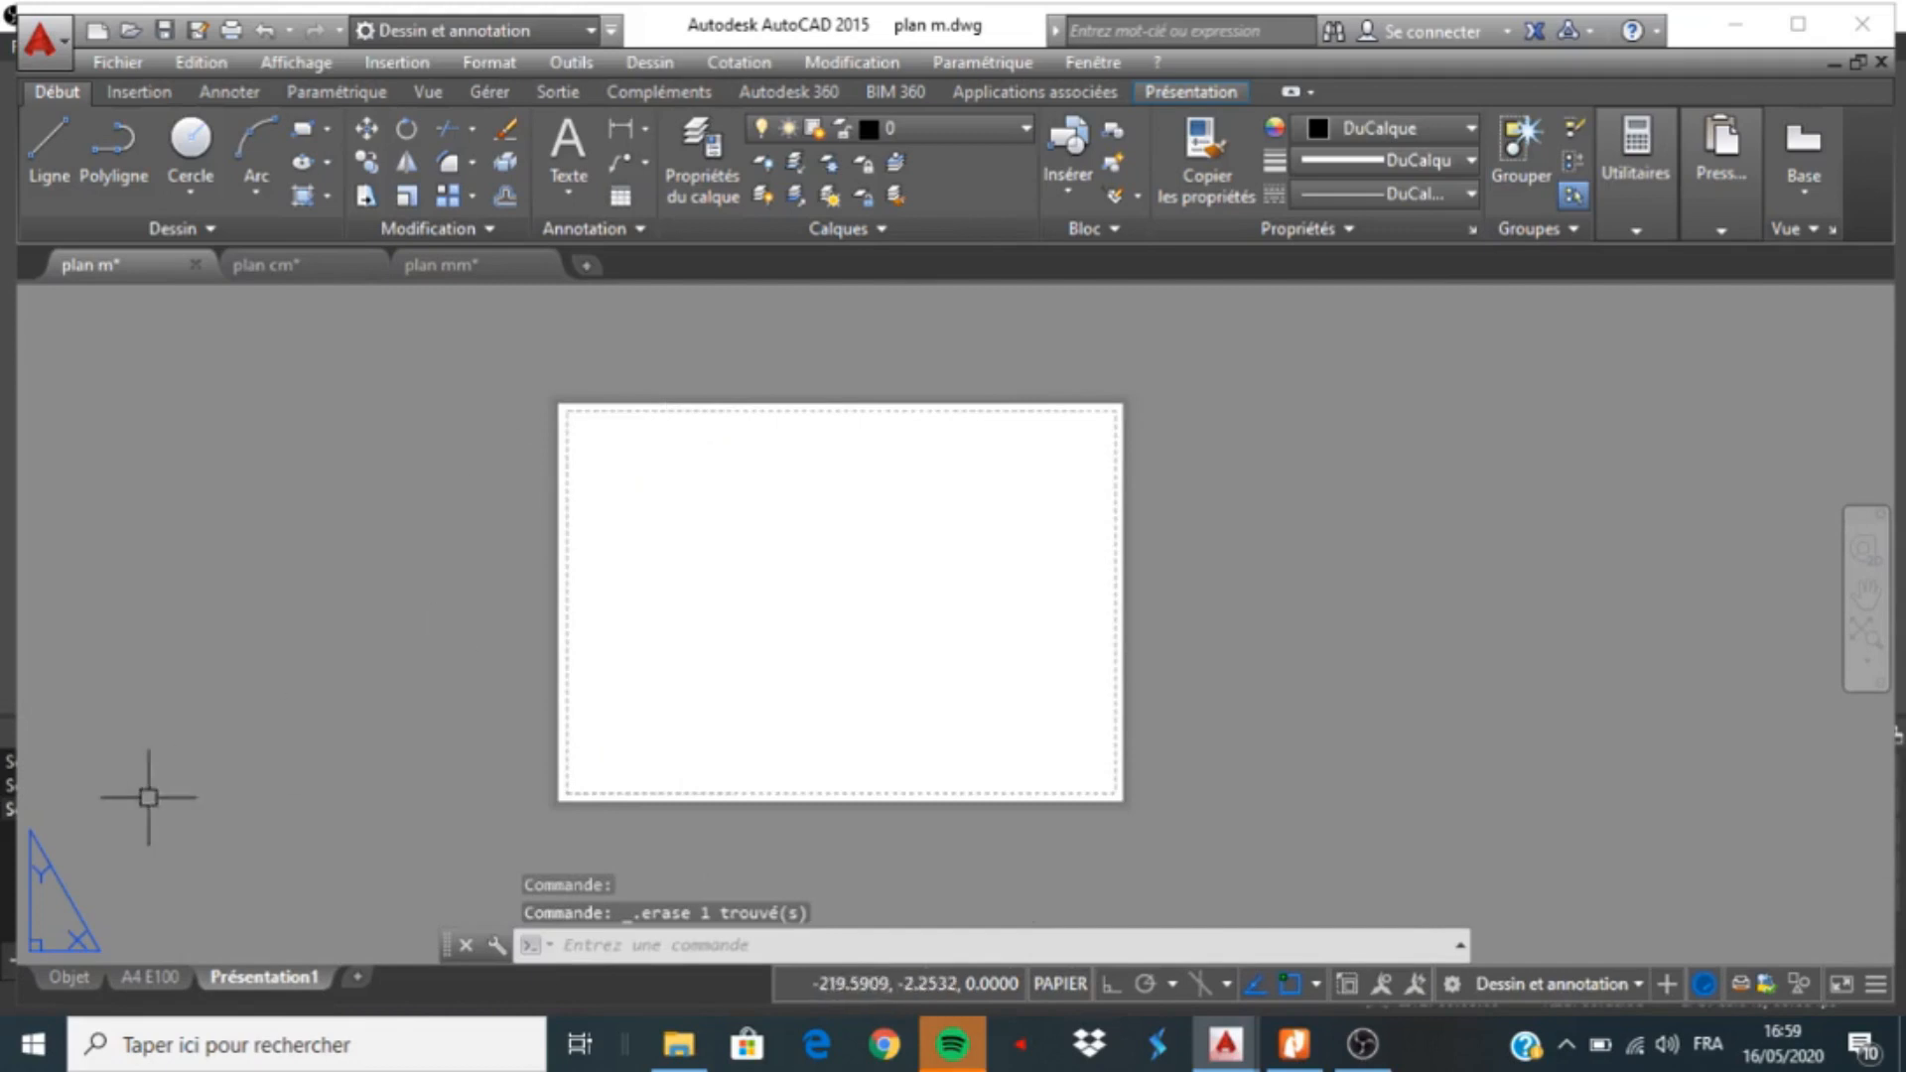
Rename the new layout as A3 E50
{"action": "right_click", "coordinate": [252, 980]}
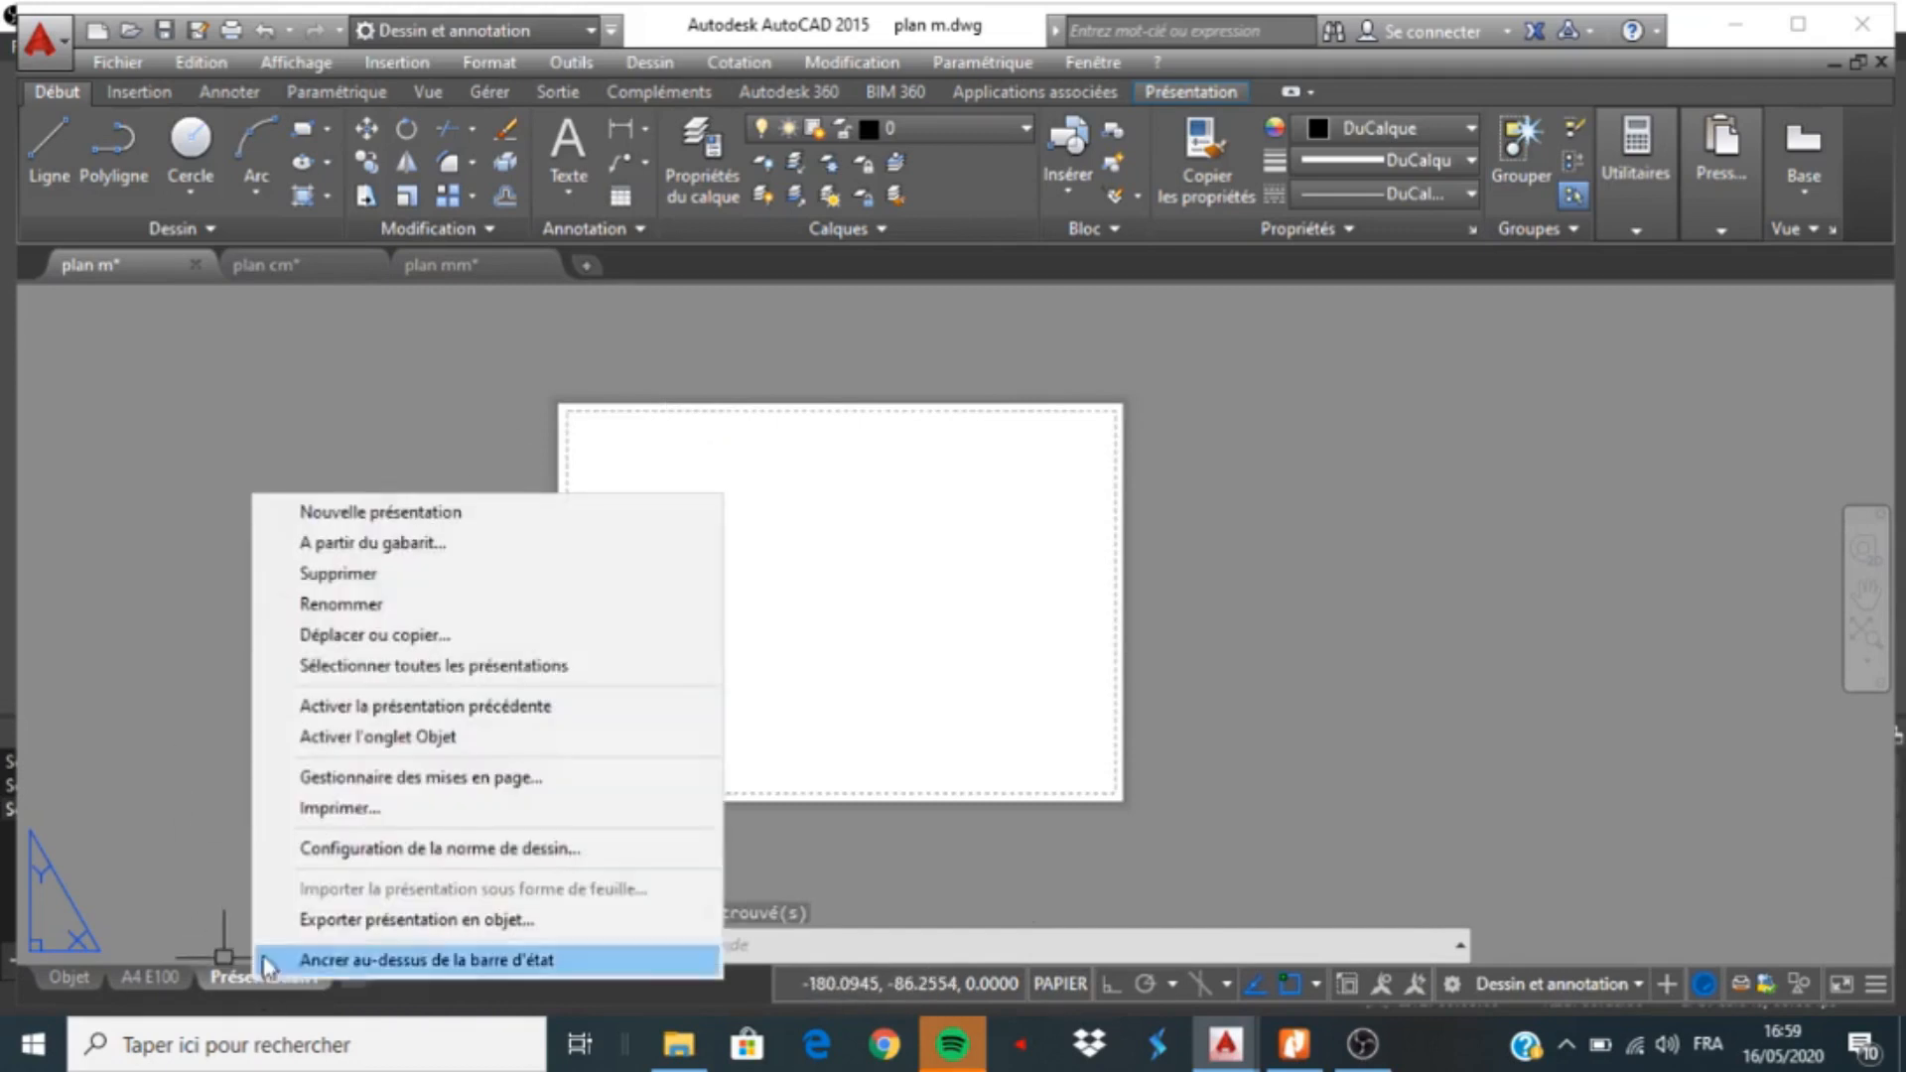
{"action": "left_click", "coordinate": [322, 608]}
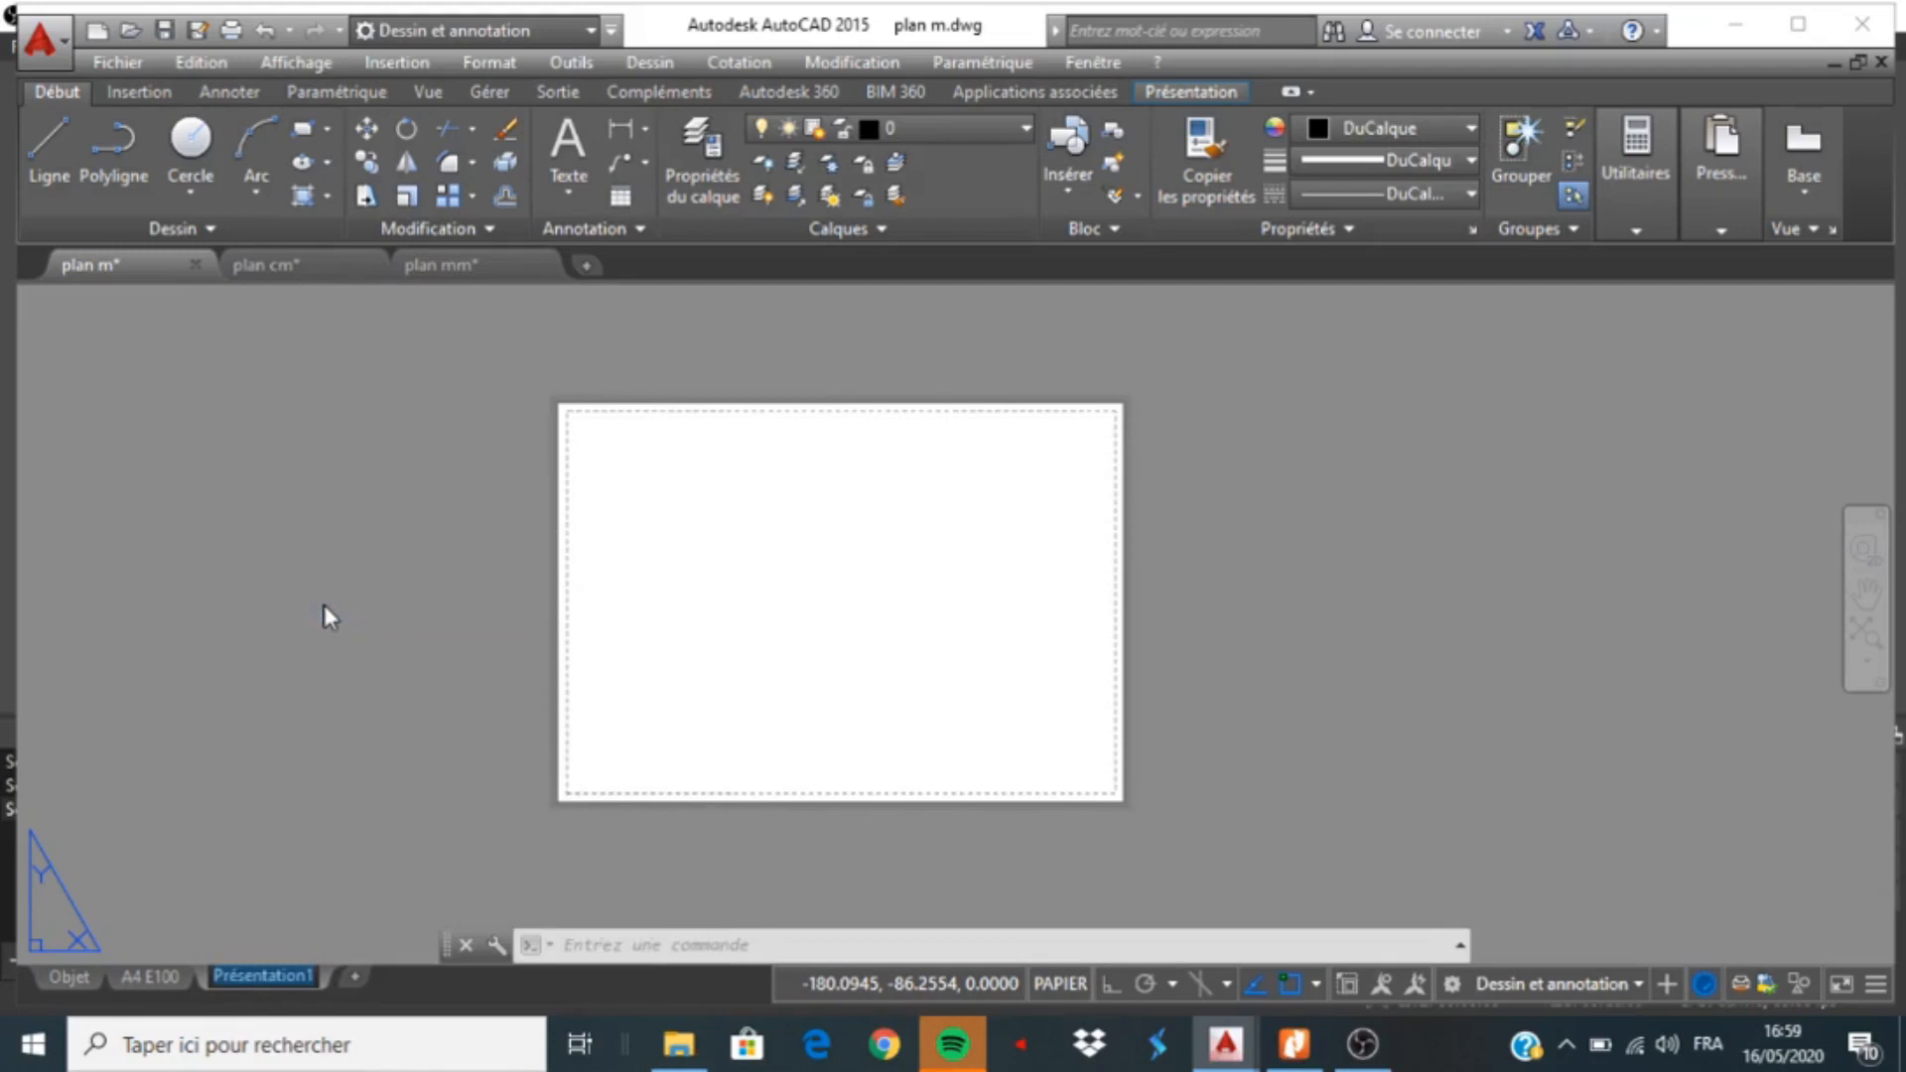
{"action": "type", "text": "A3"}
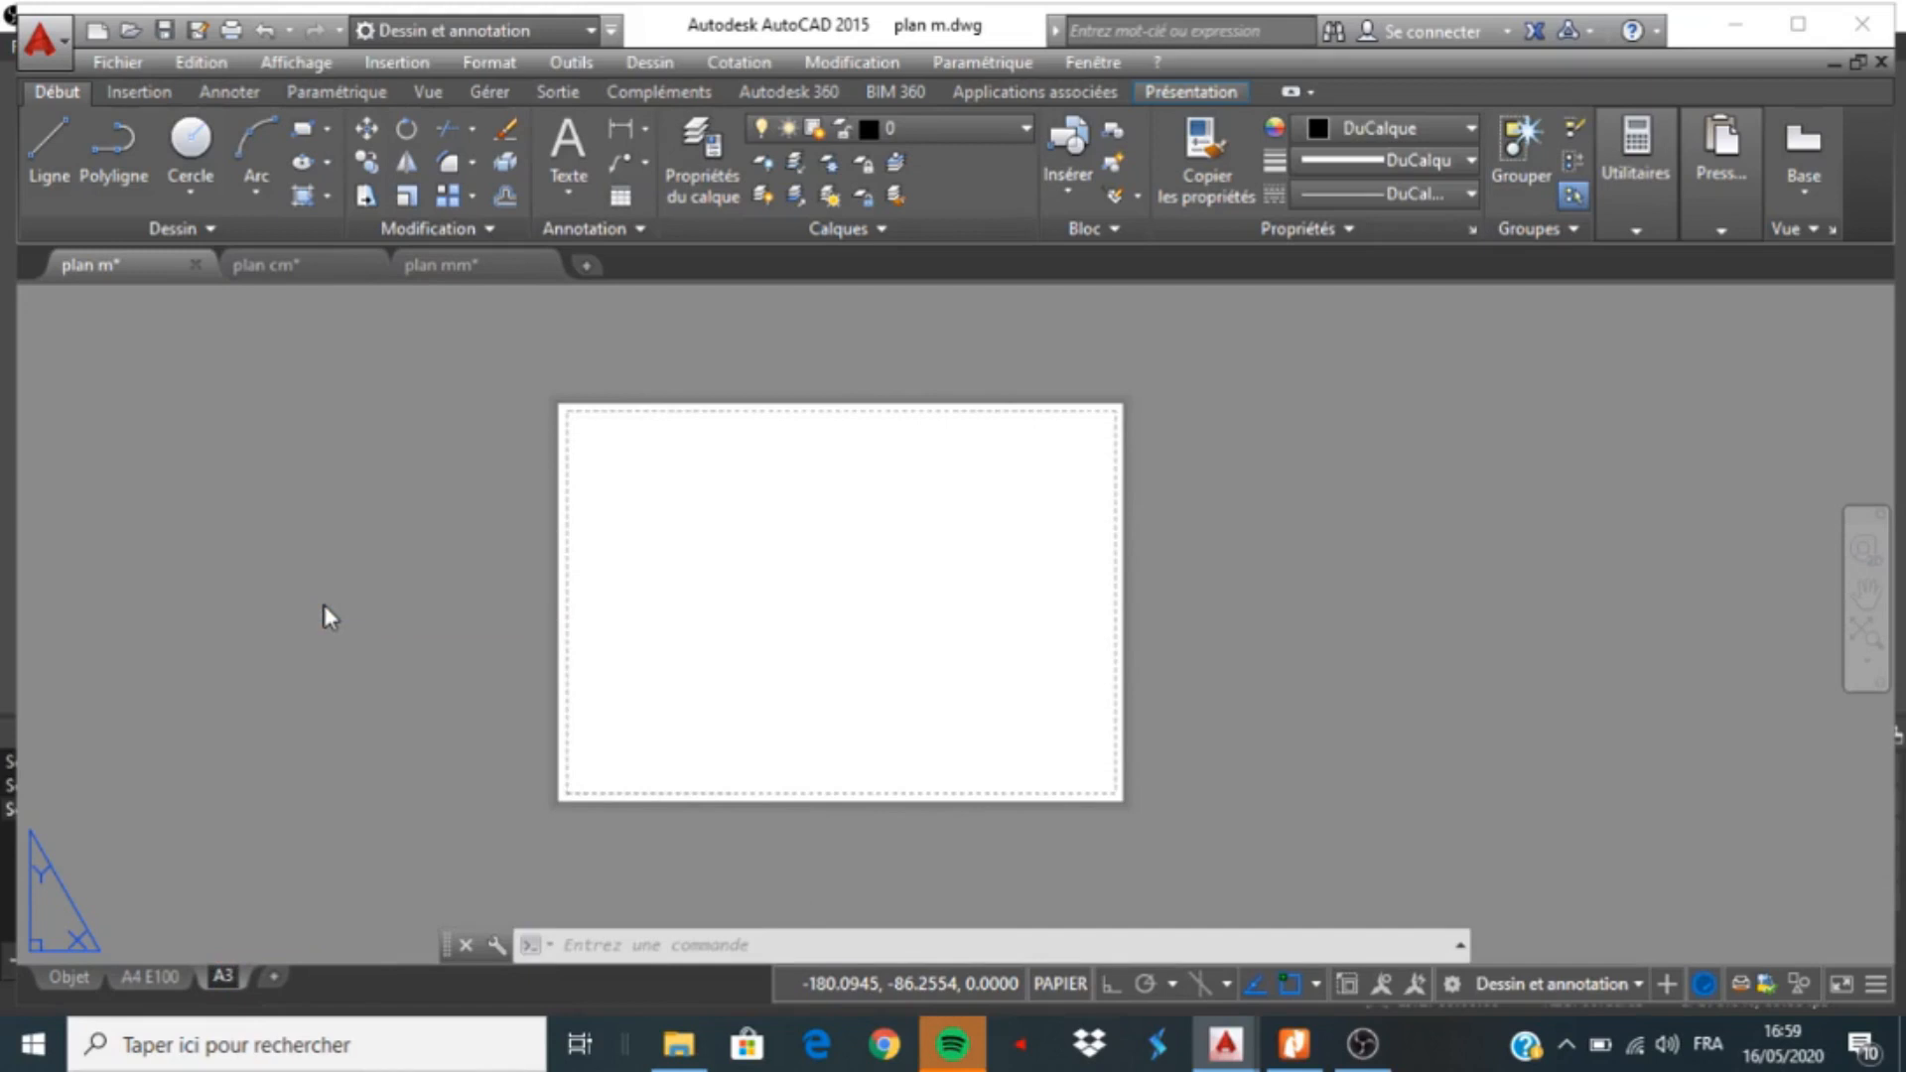
{"action": "key", "text": "Return"}
{"action": "type", "text": "E50"}
{"action": "key", "text": "Return"}
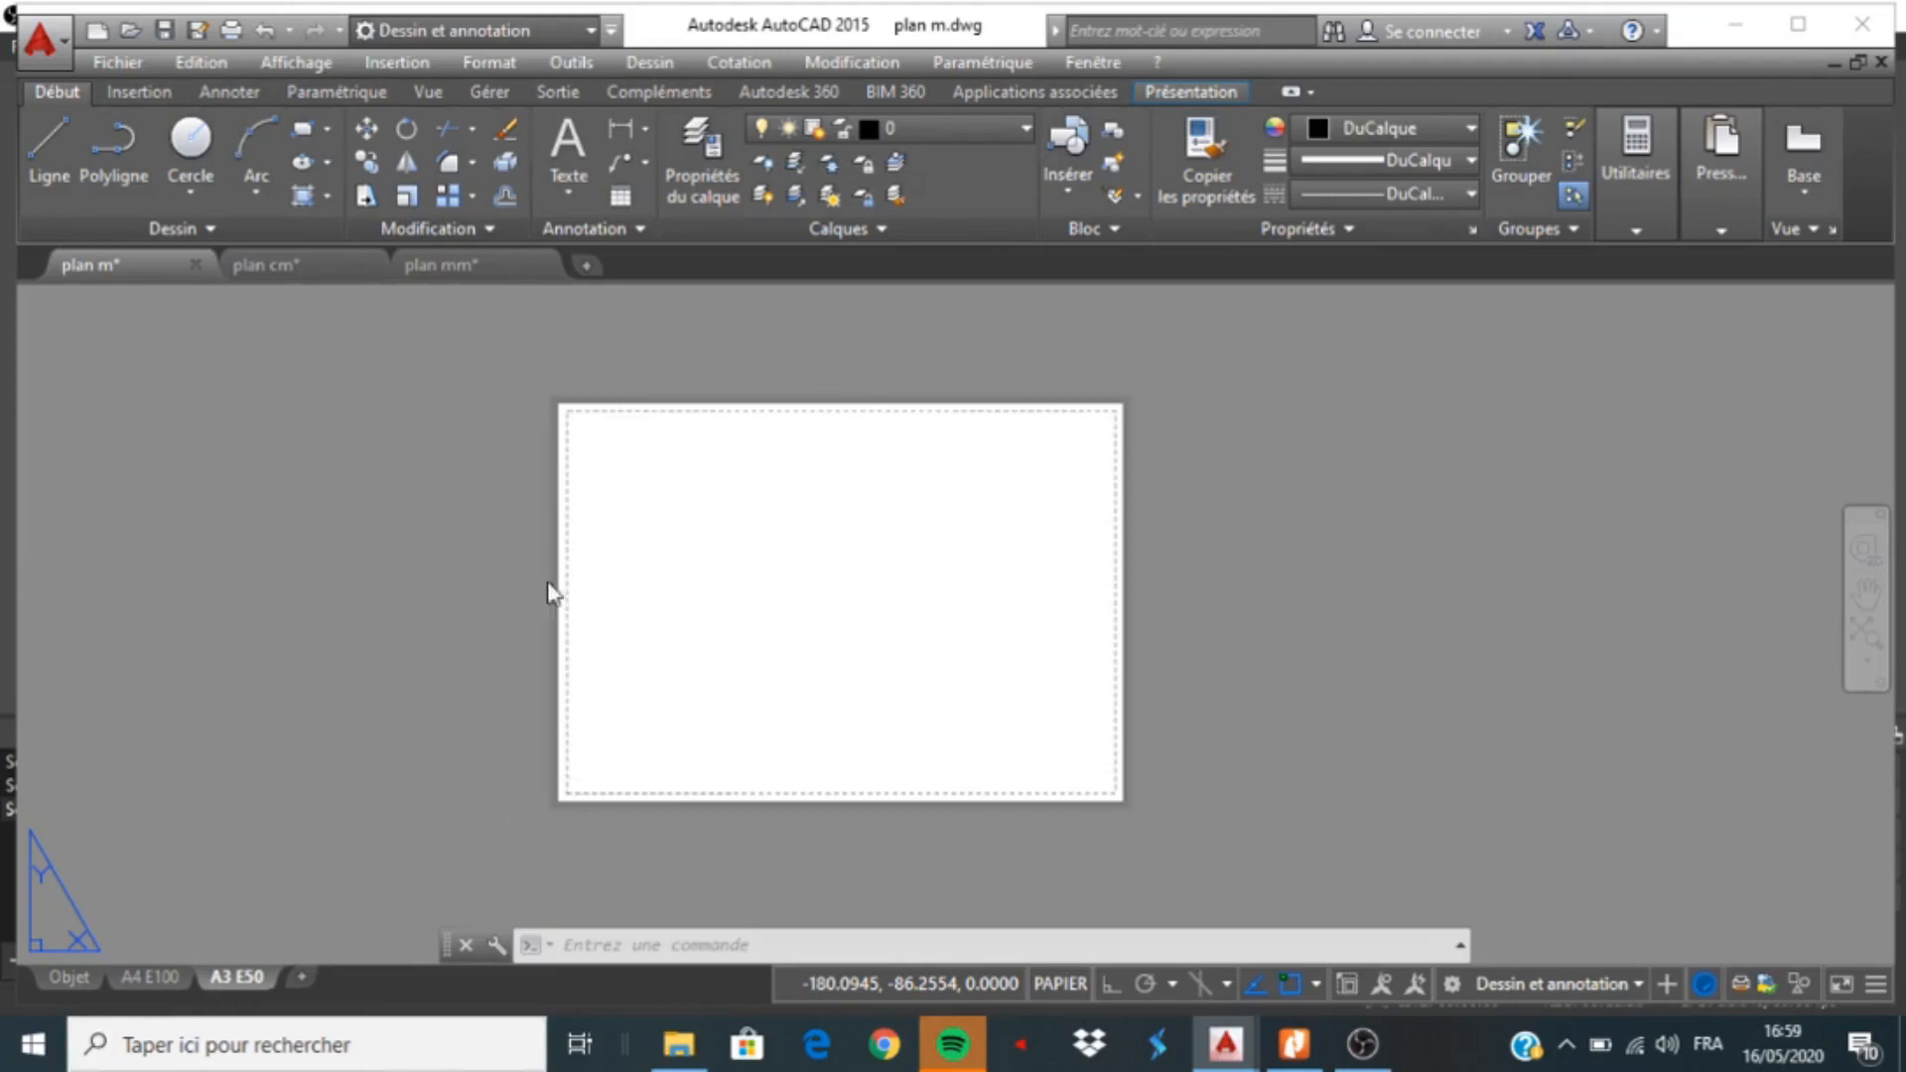
Open the A3 E50 page setup for modification and set its plotter to DWG To PDF.pc3
{"action": "right_click", "coordinate": [234, 981]}
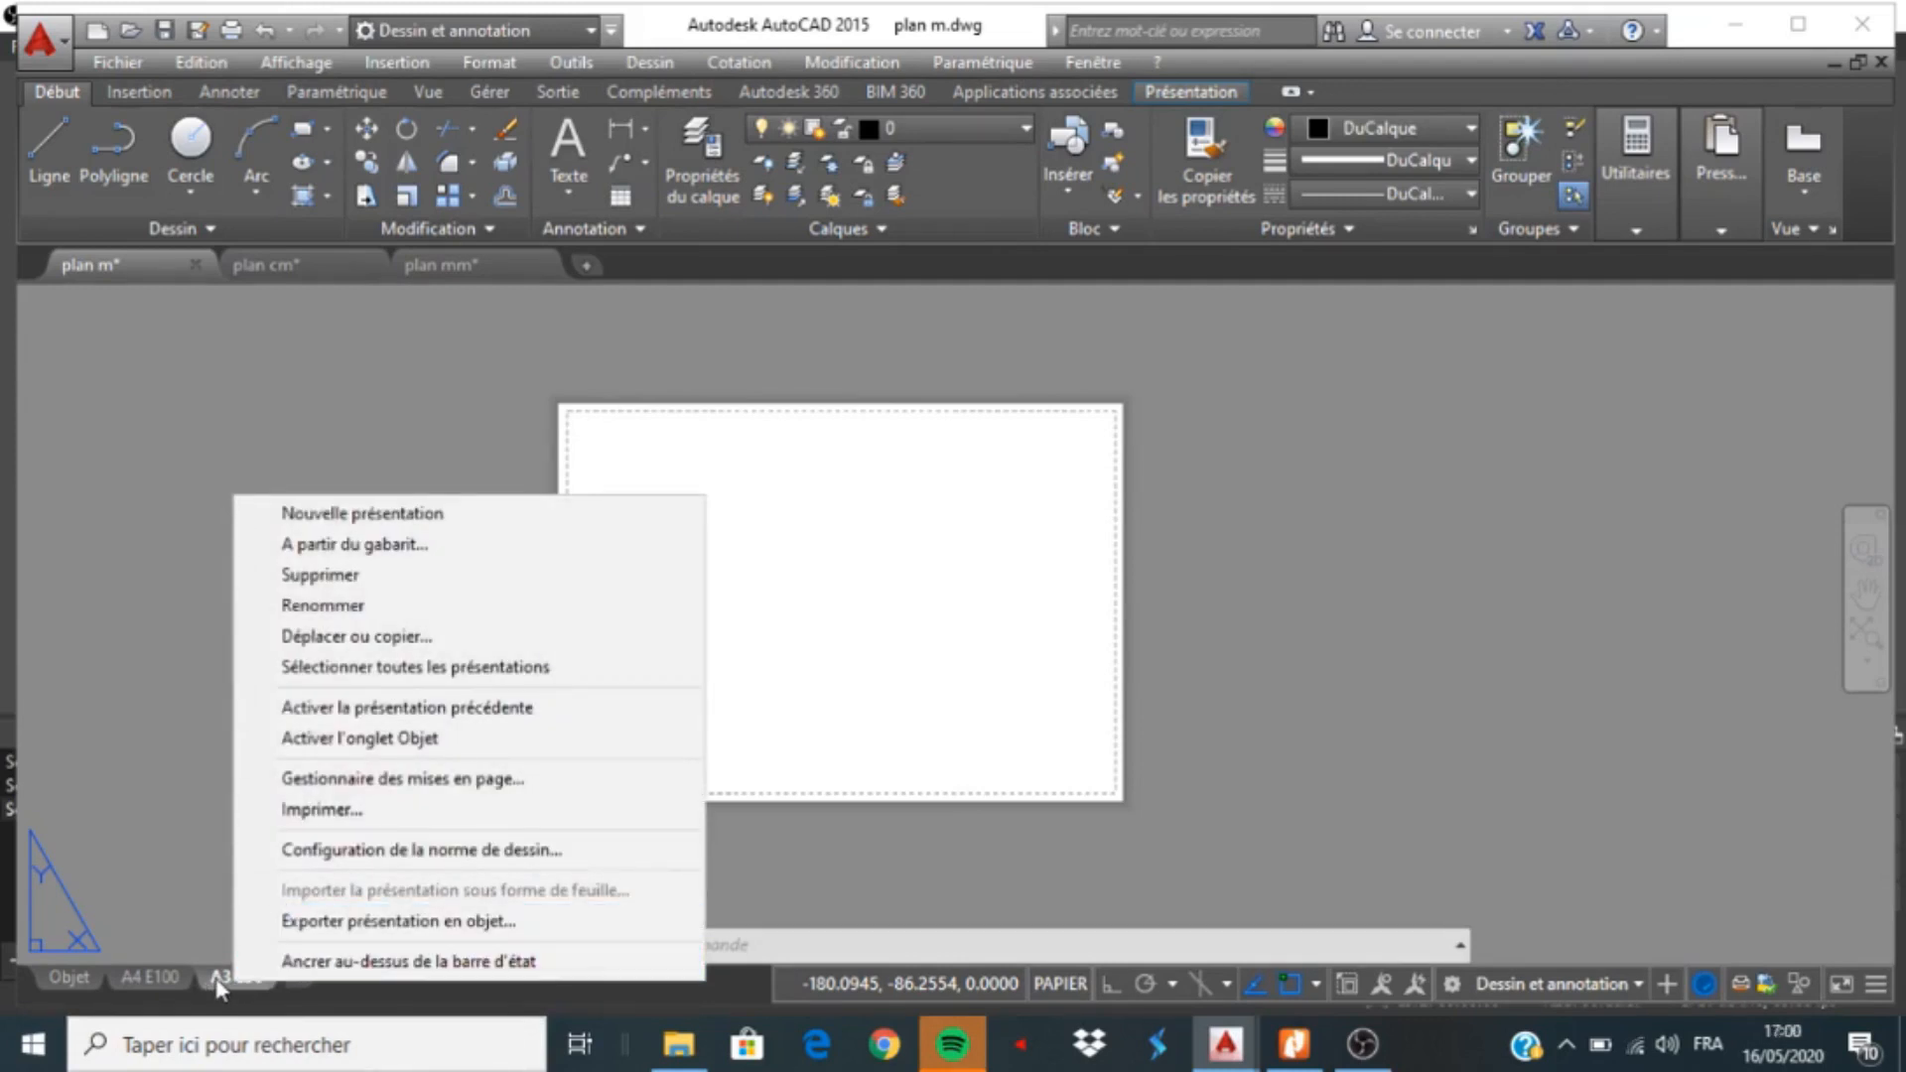
{"action": "left_click", "coordinate": [335, 780]}
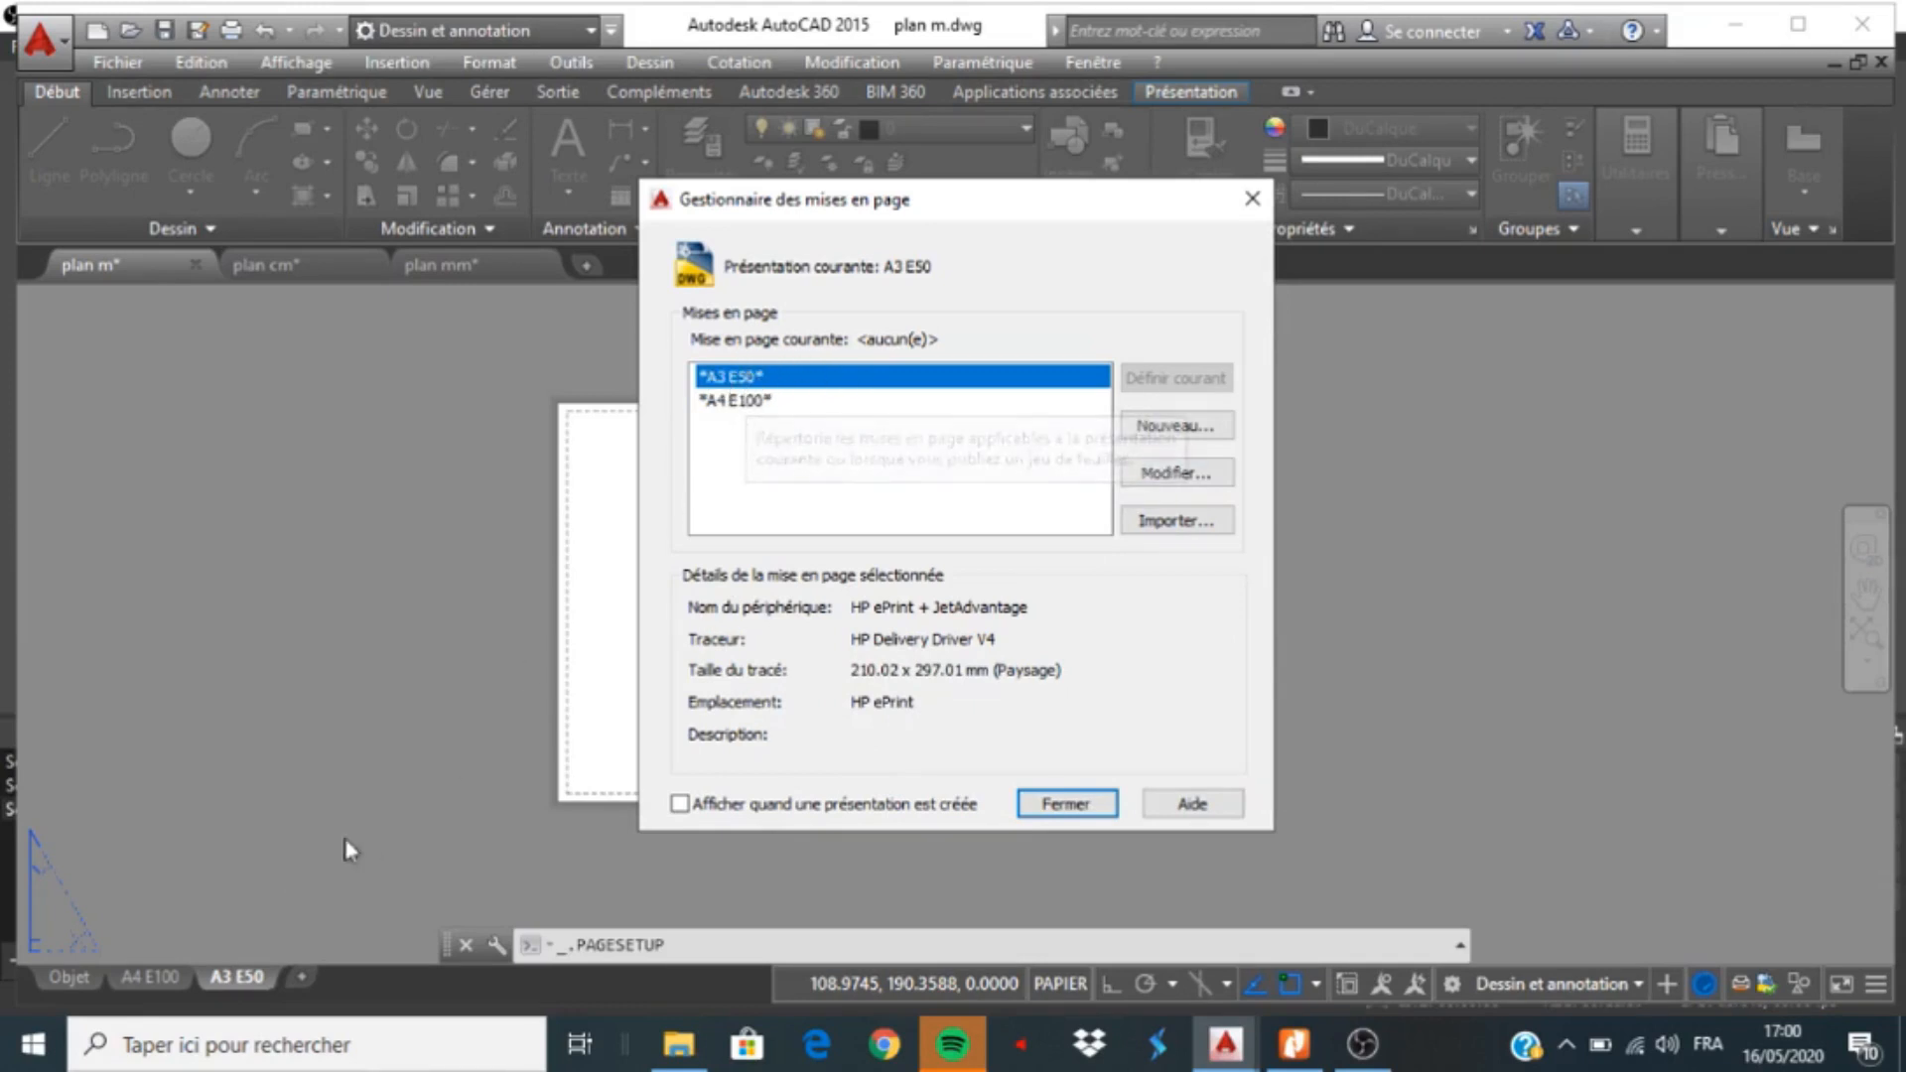
{"action": "left_click", "coordinate": [1167, 474]}
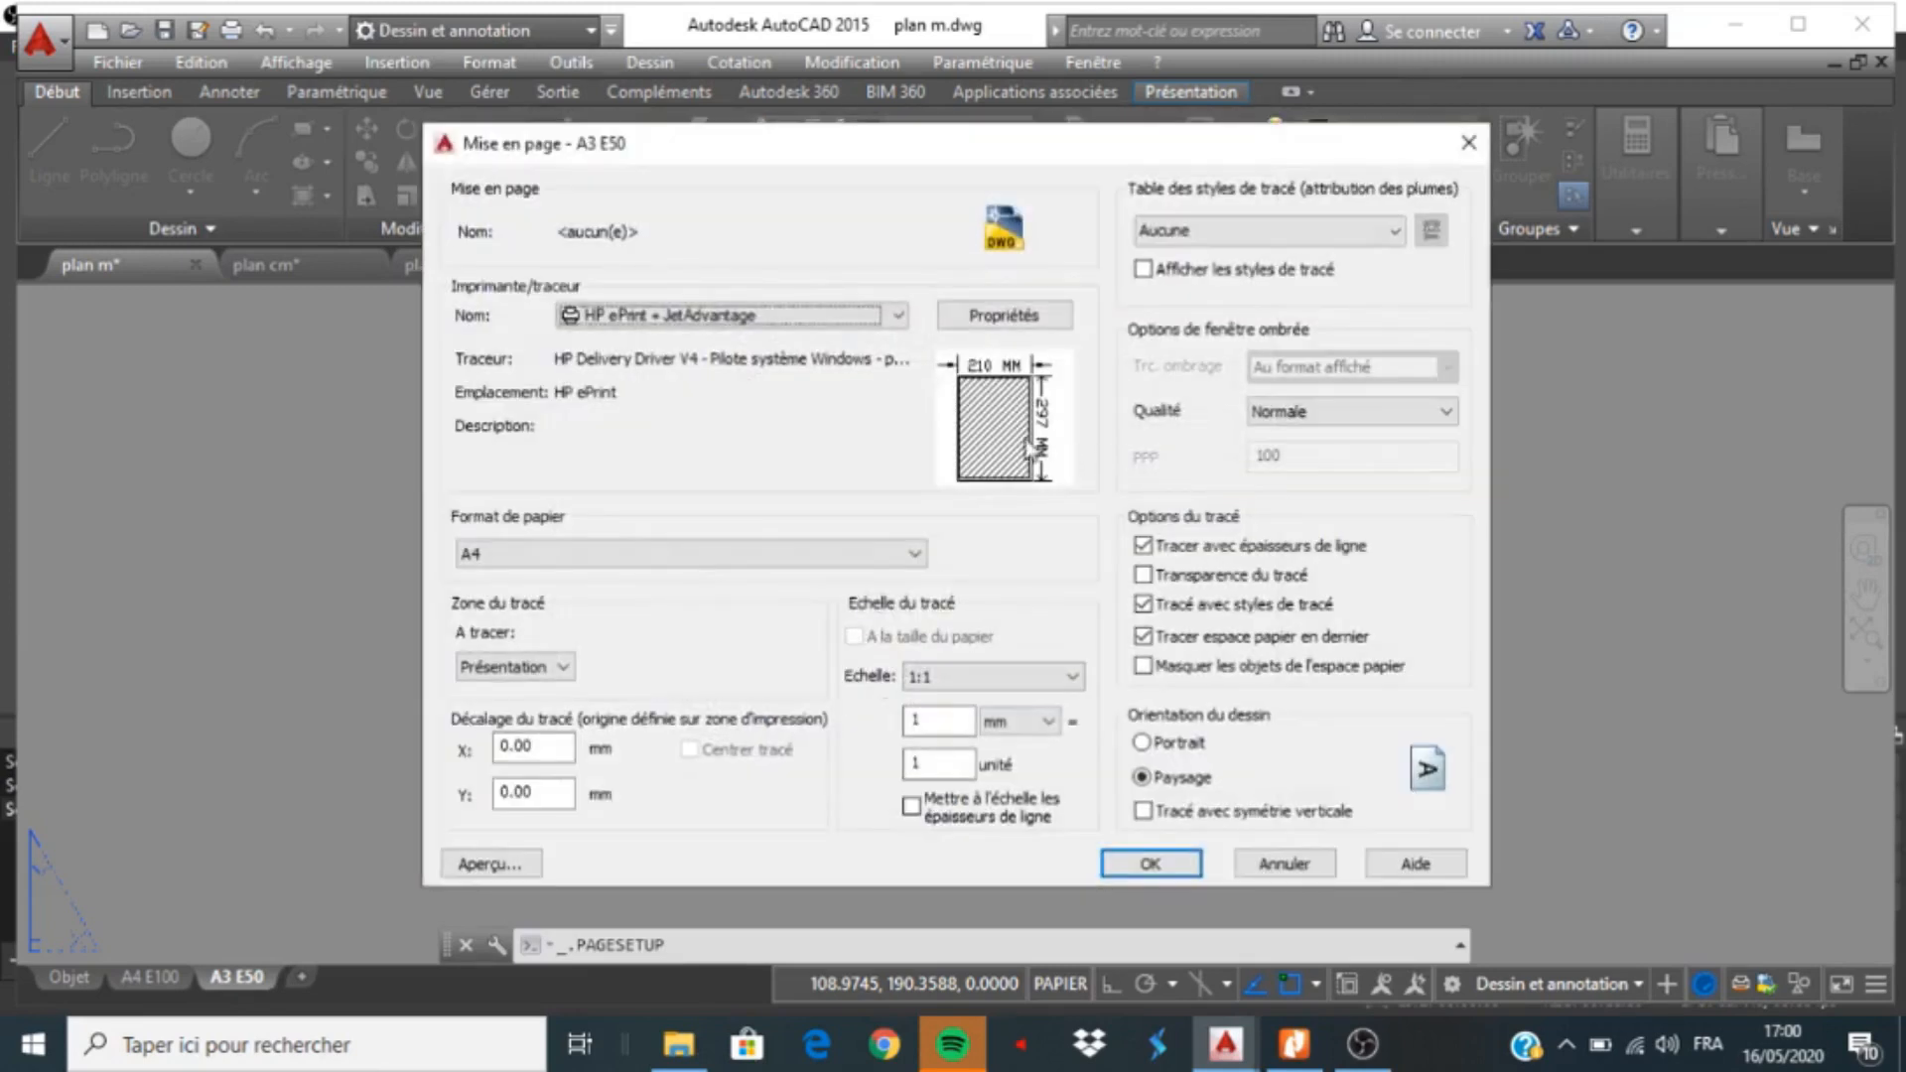
{"action": "left_click", "coordinate": [806, 320]}
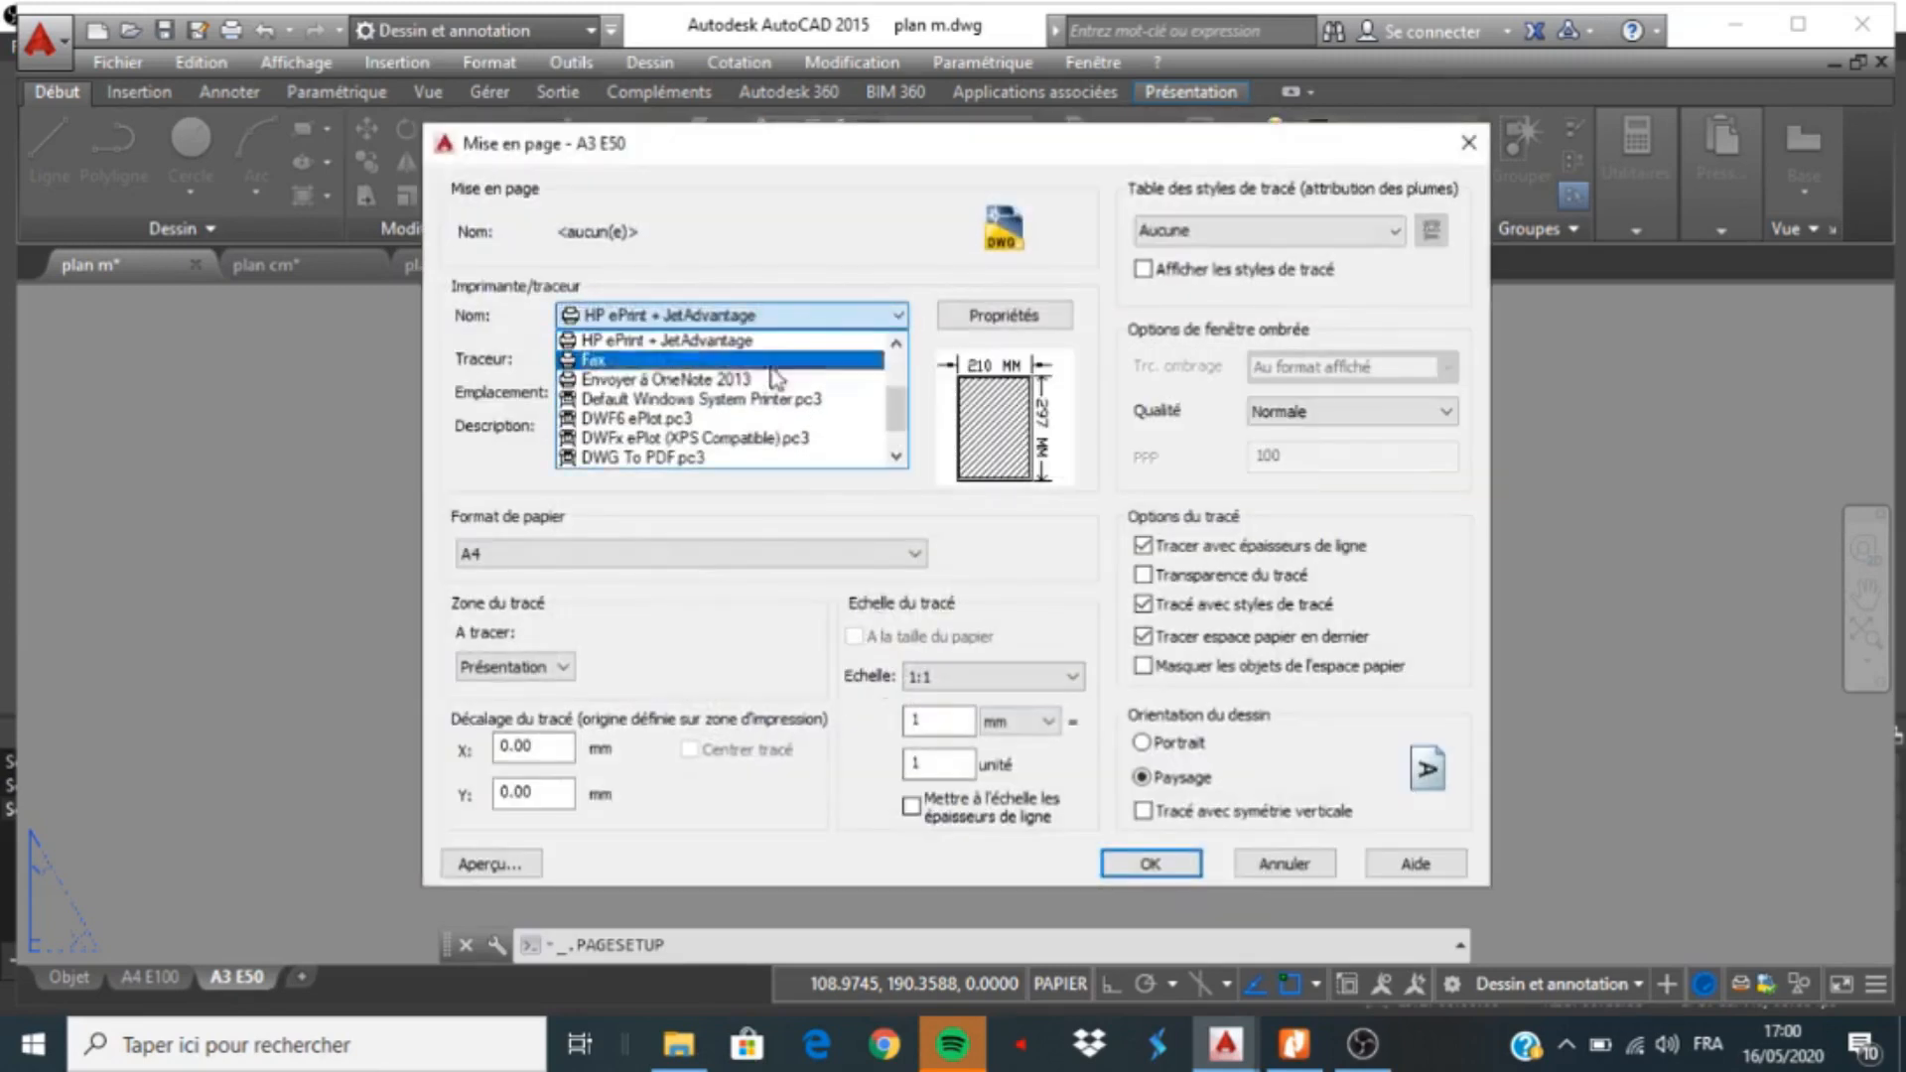
{"action": "left_click", "coordinate": [712, 459]}
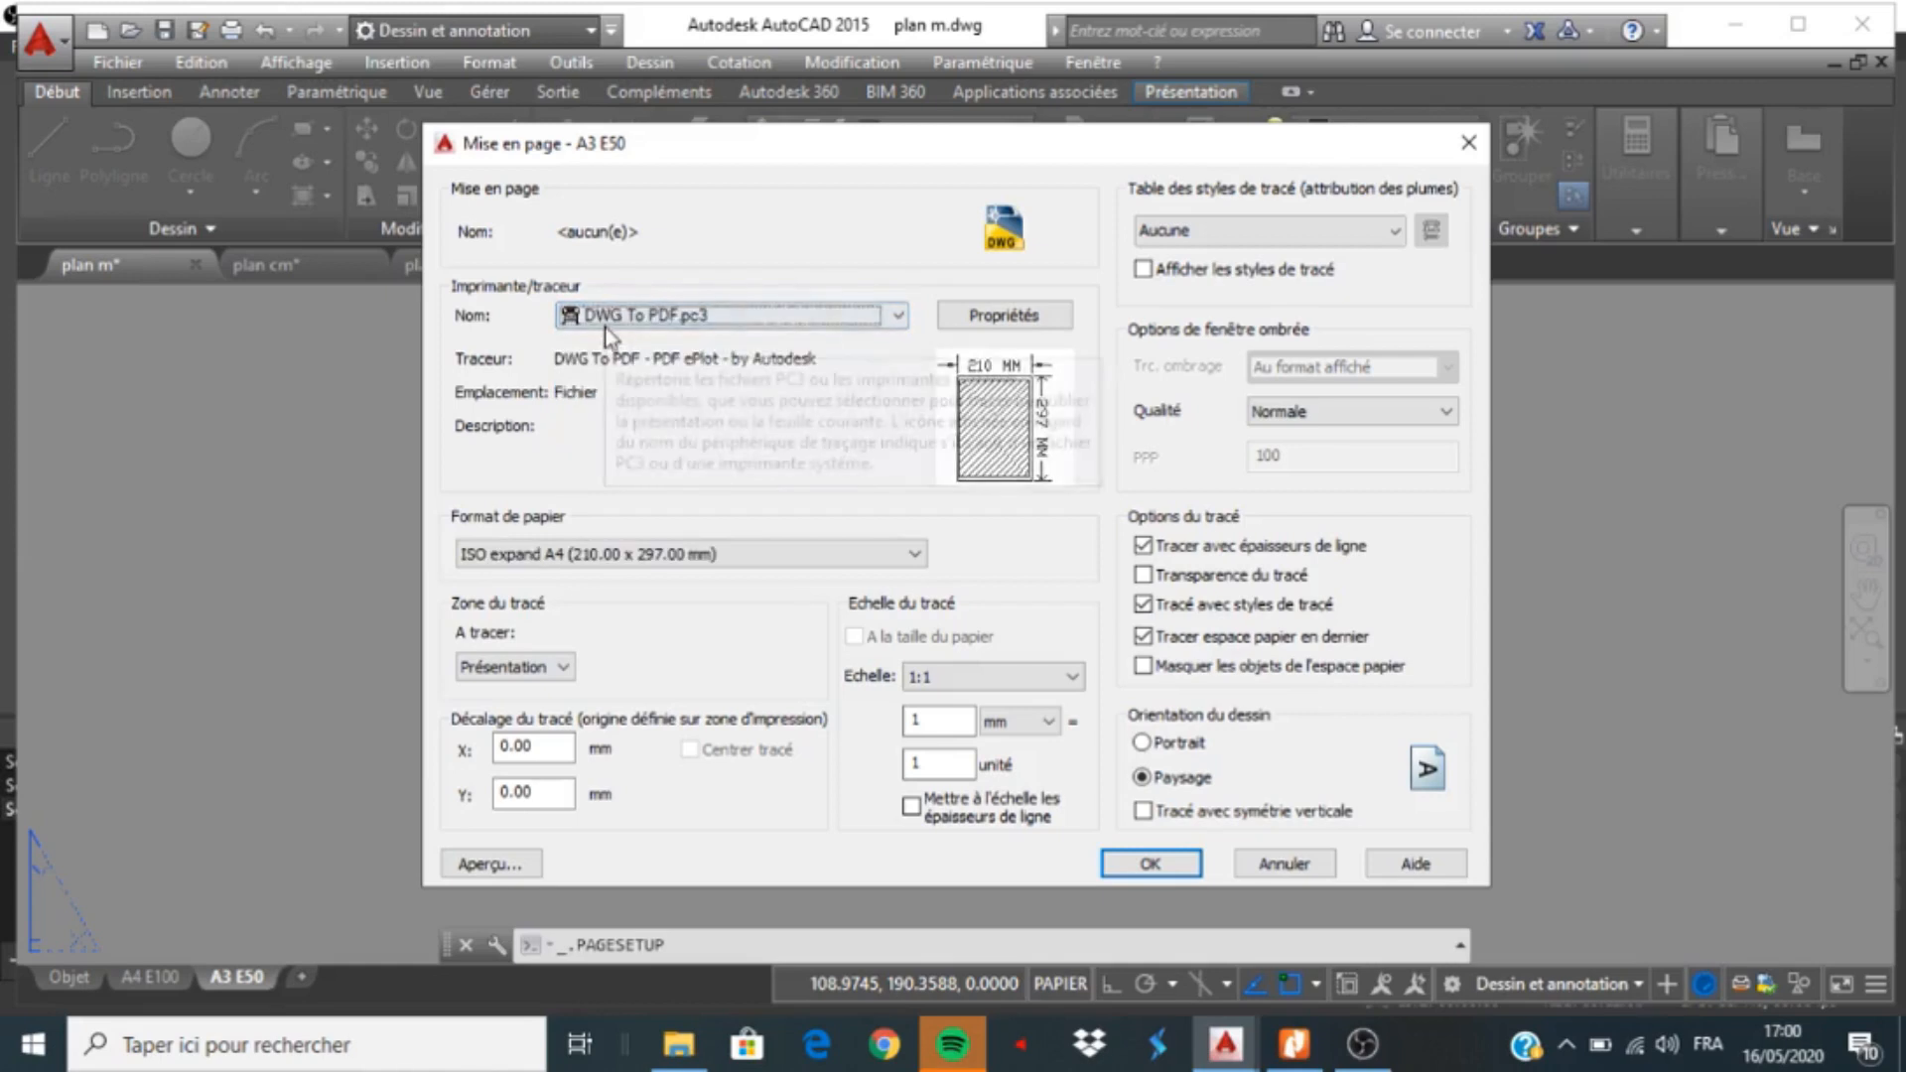
Set the paper size to ISO full bleed A3 (420.00 x 297.00 mm), accept the page setup and close its manager
{"action": "left_click", "coordinate": [862, 556]}
{"action": "scroll", "coordinate": [824, 476], "scroll_direction": "up", "scroll_amount": 8}
{"action": "scroll", "coordinate": [797, 452], "scroll_direction": "up", "scroll_amount": 15}
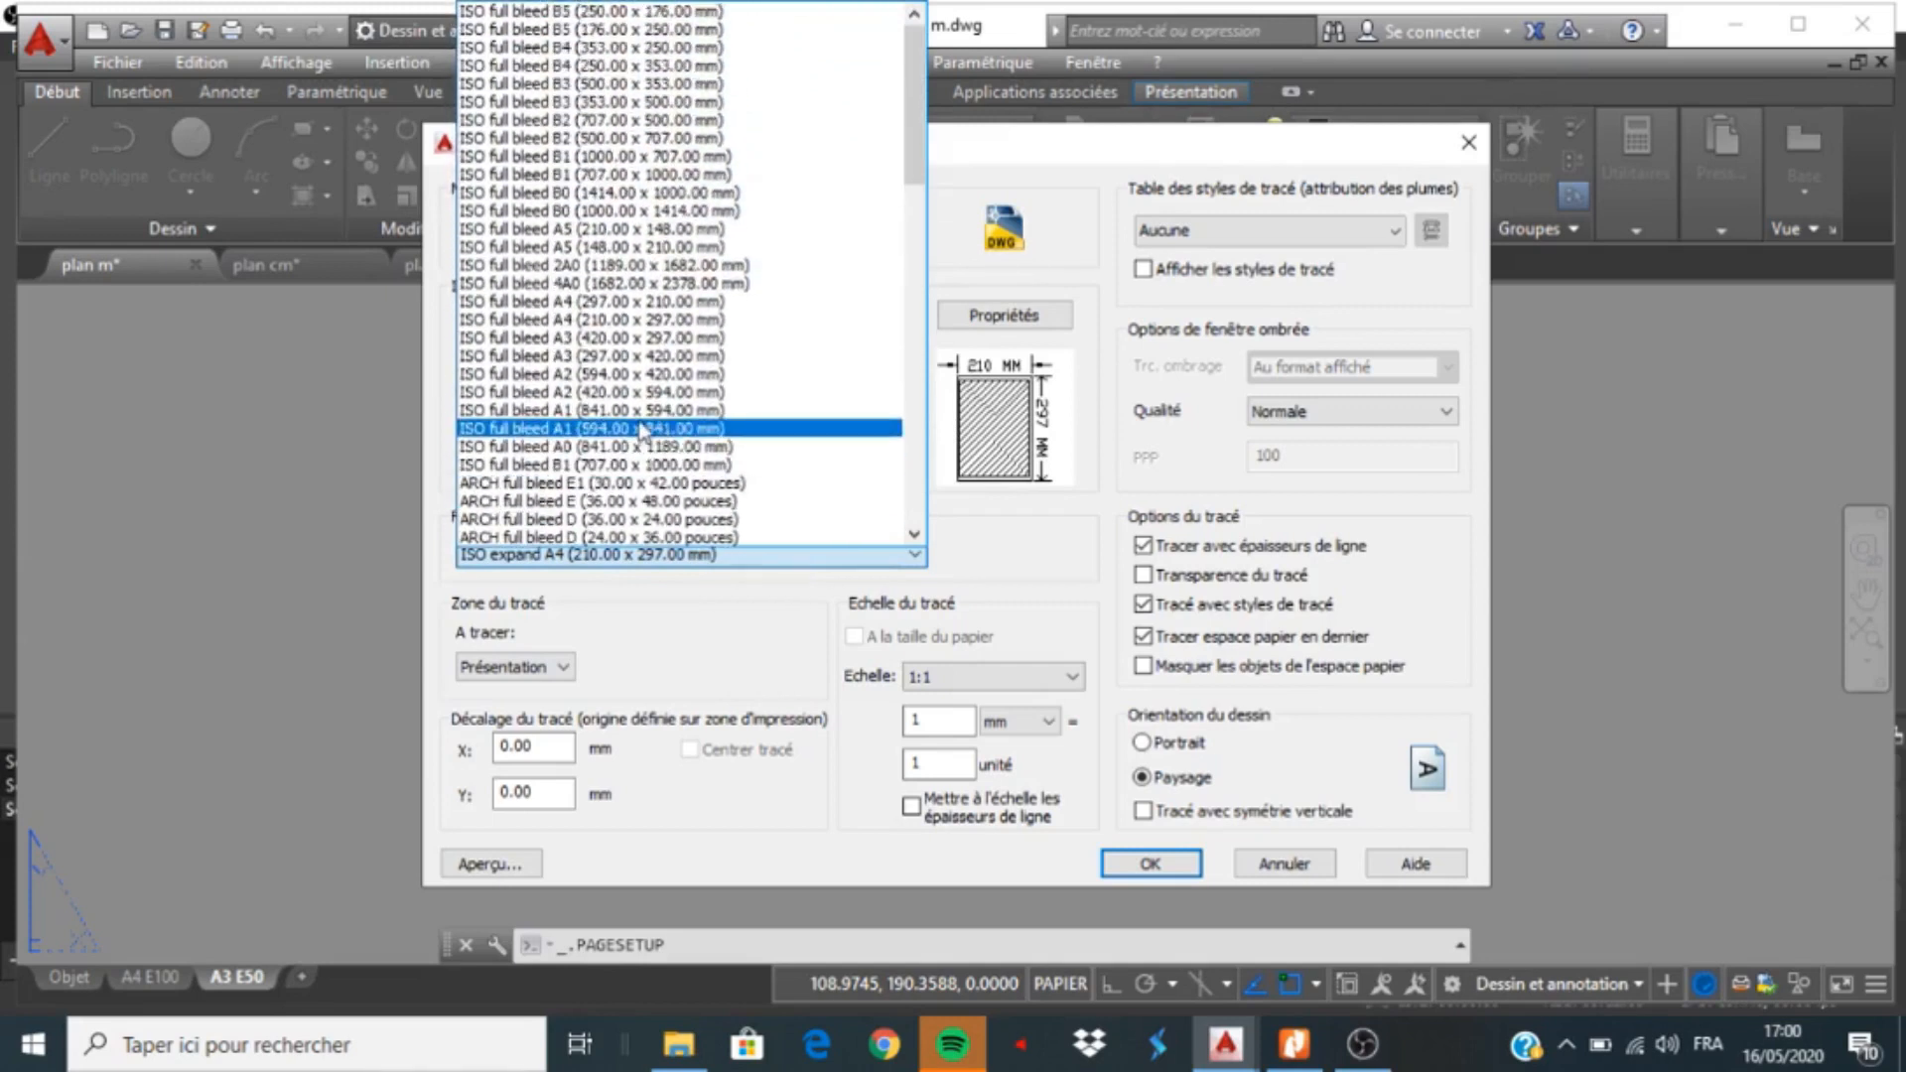
{"action": "left_click", "coordinate": [611, 341]}
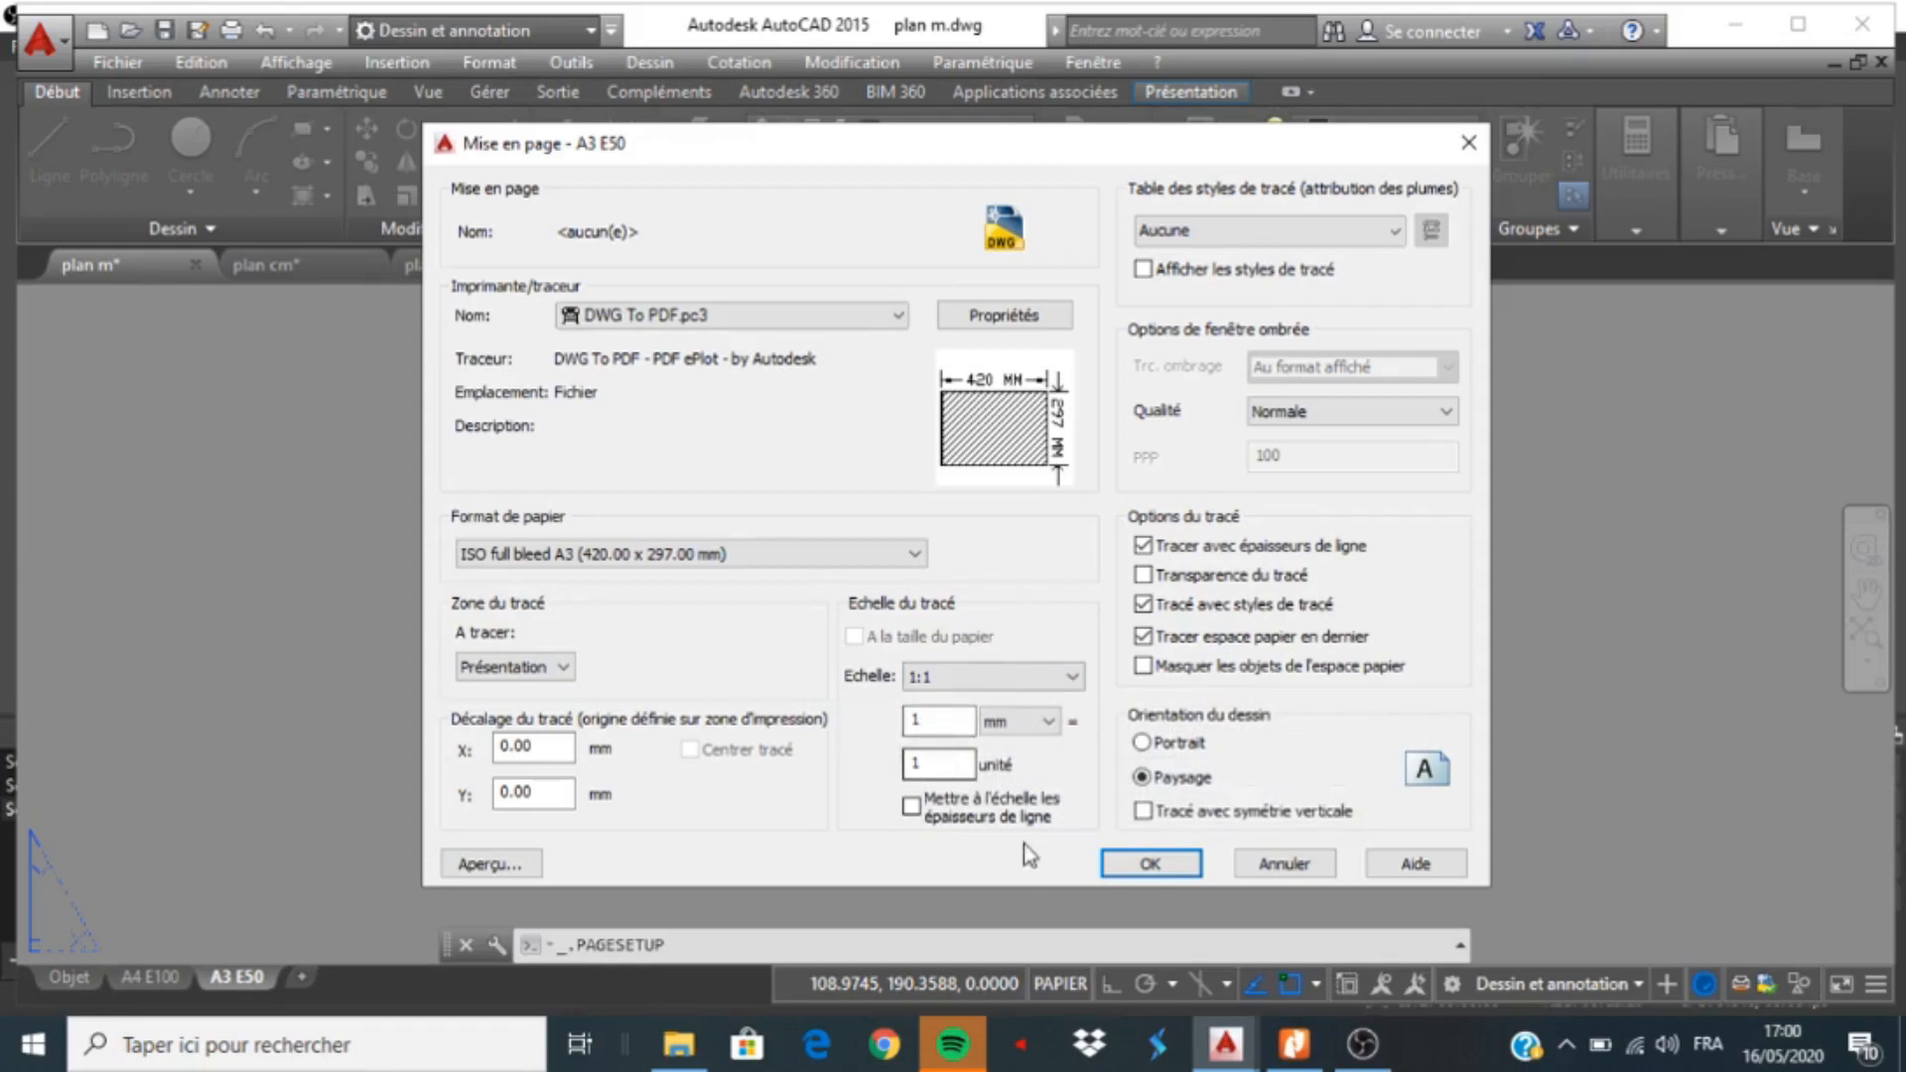
{"action": "left_click", "coordinate": [1110, 872]}
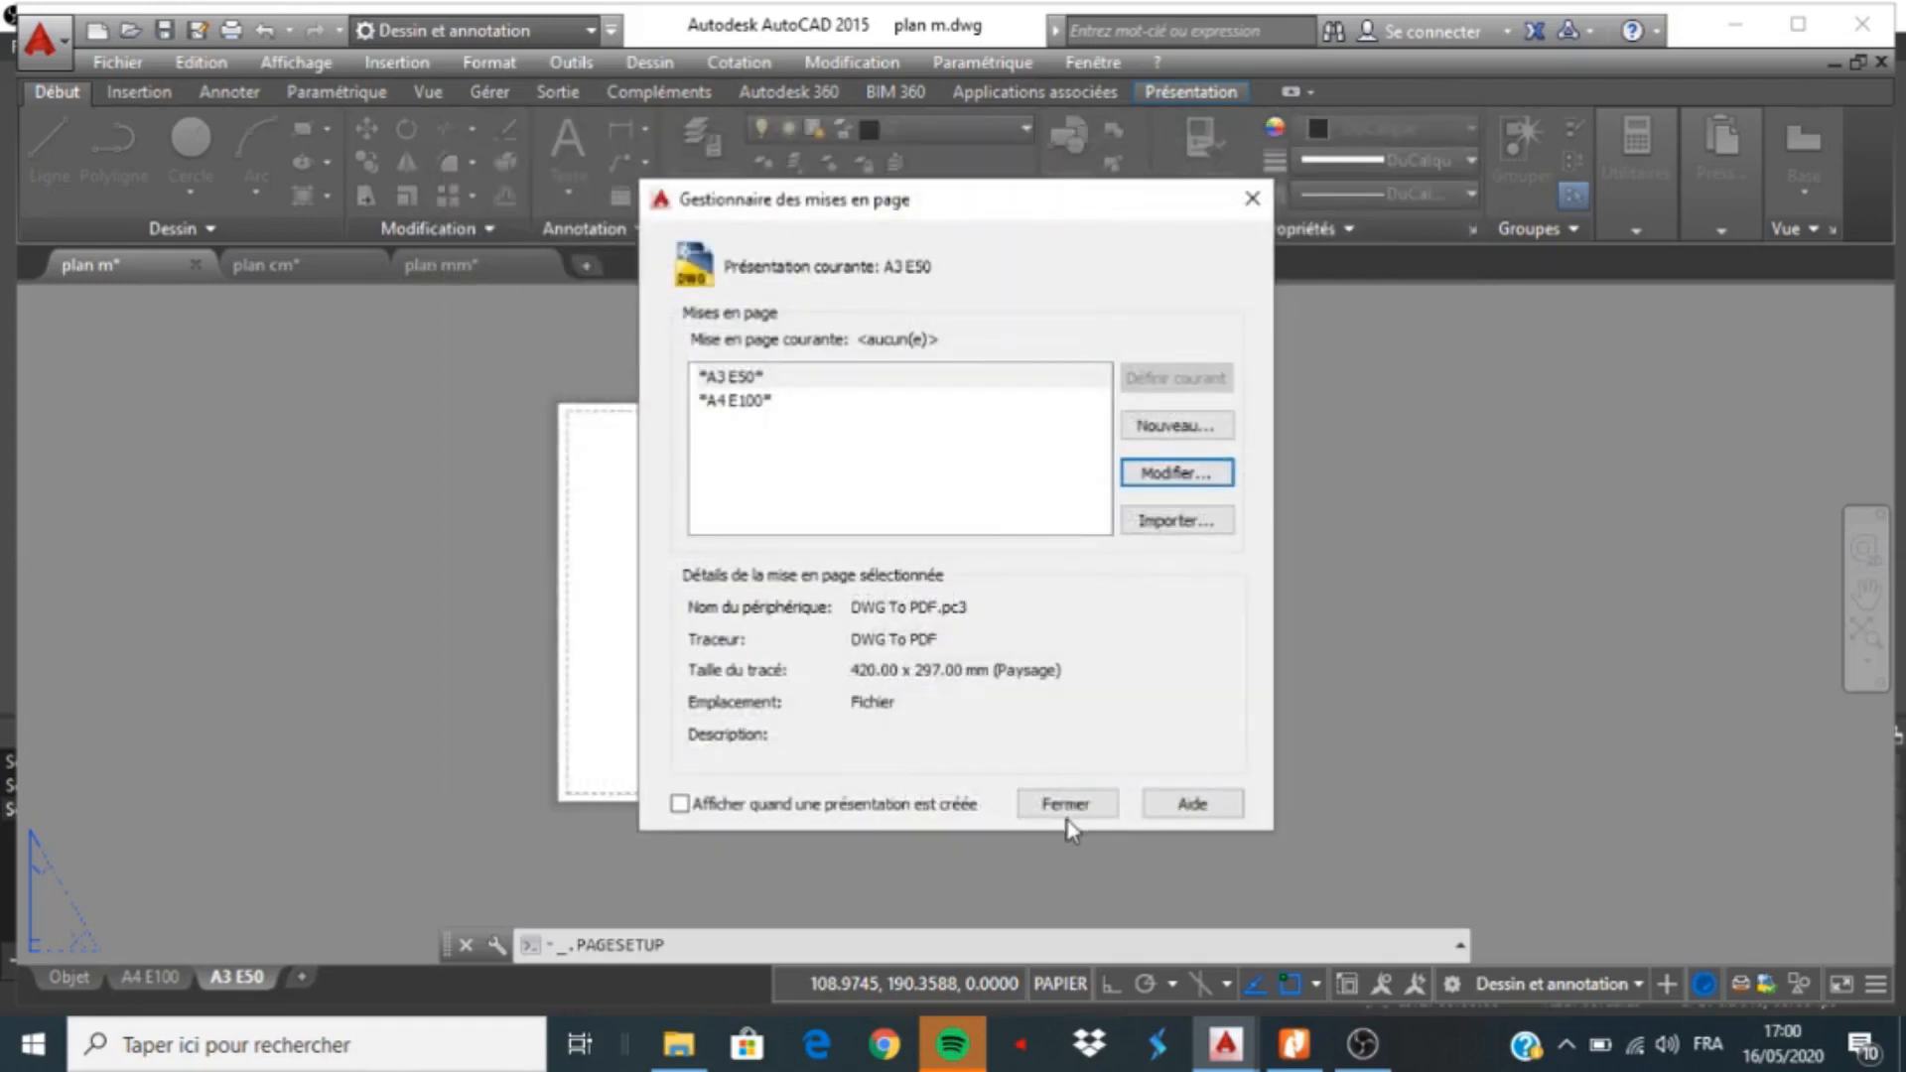
{"action": "left_click", "coordinate": [1060, 812]}
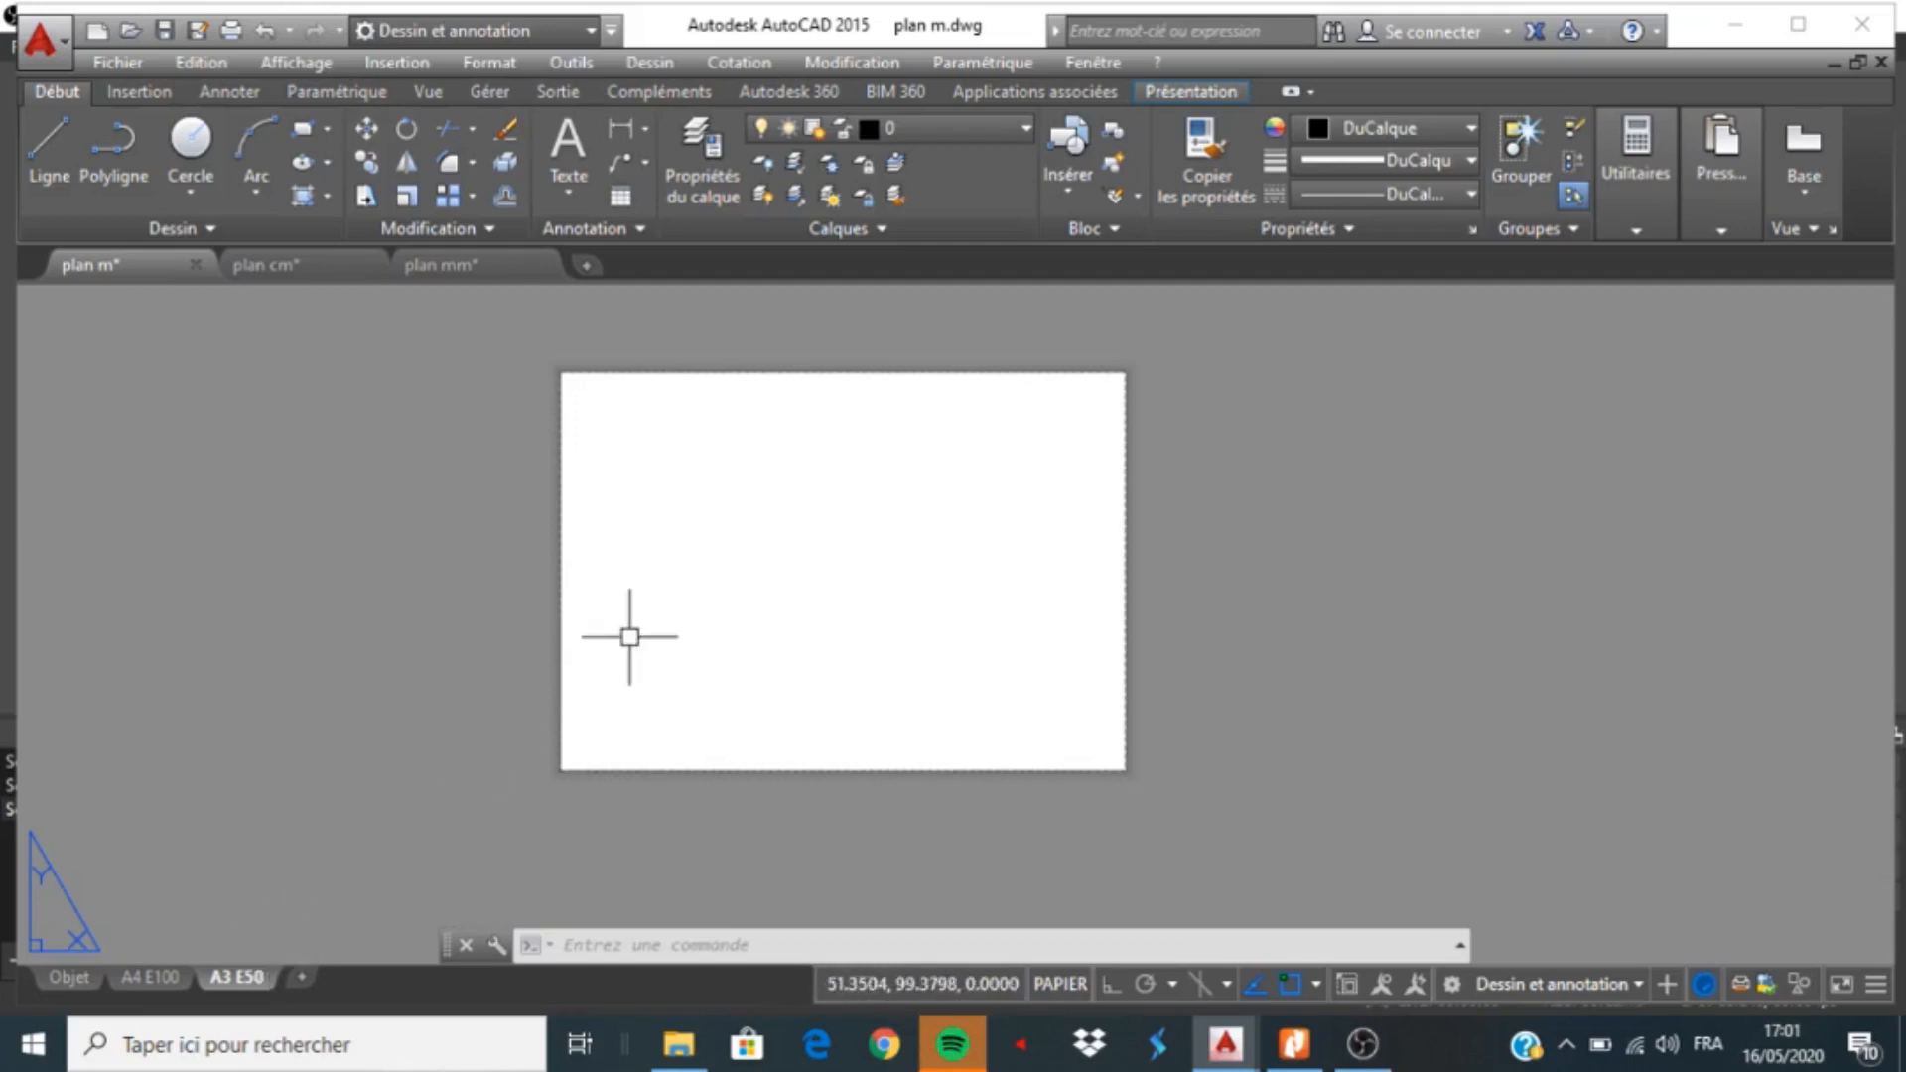
Create a single rectangular viewport covering nearly the whole A3 sheet, just inside its edges
{"action": "left_click", "coordinate": [295, 62]}
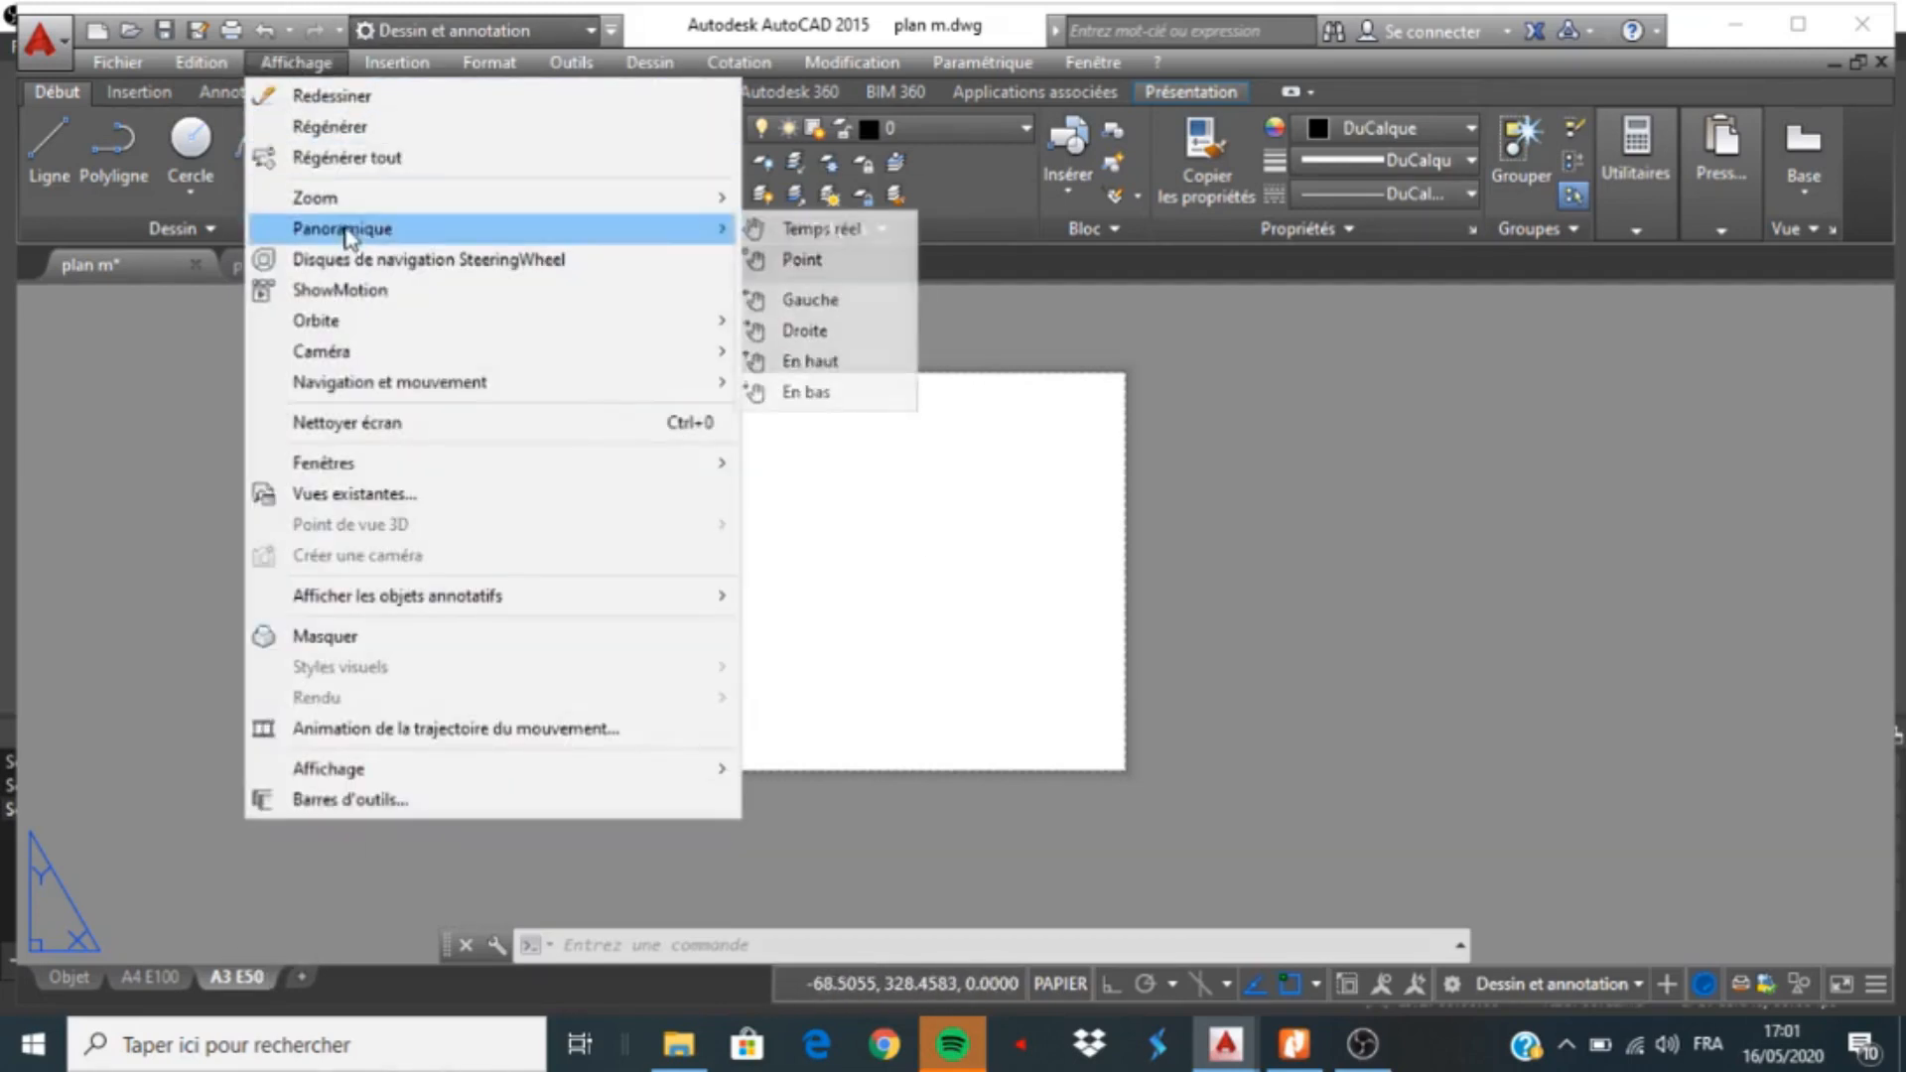
{"action": "mouse_move", "coordinate": [406, 465]}
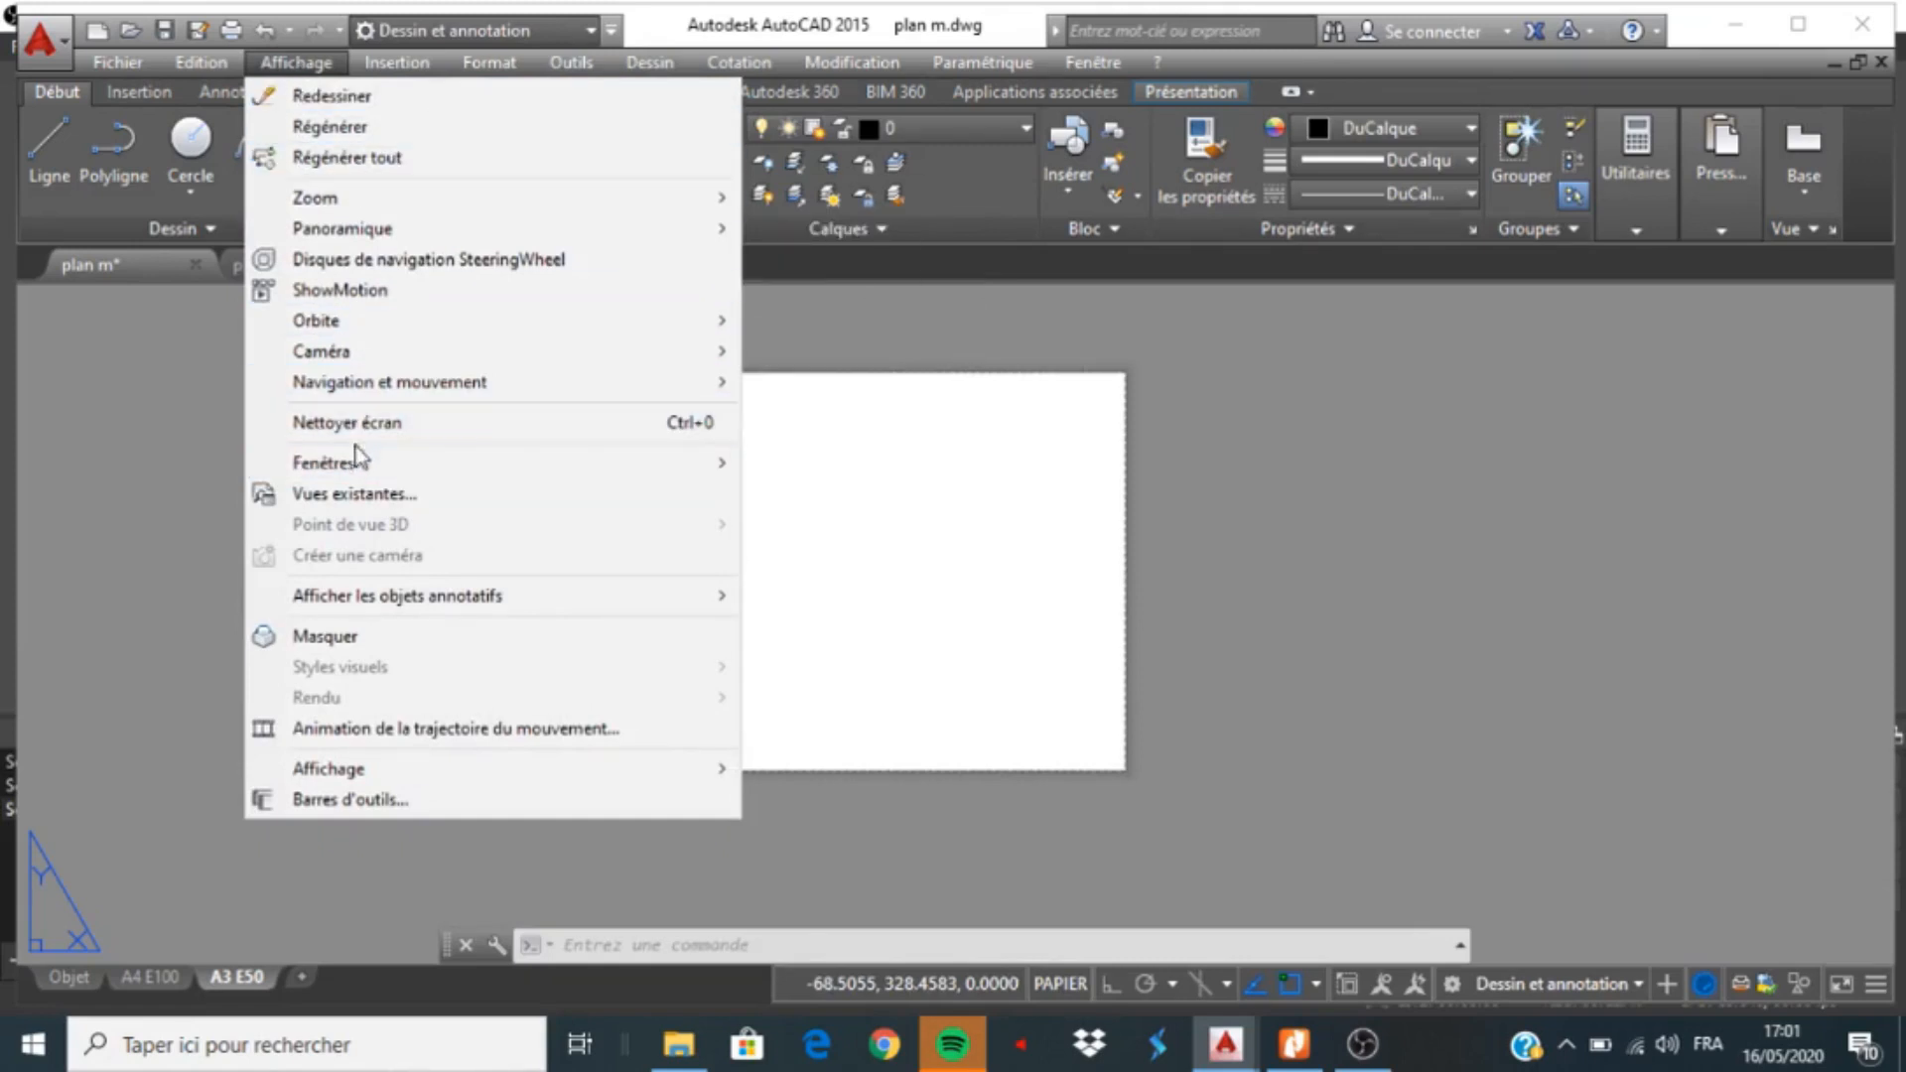
{"action": "mouse_move", "coordinate": [728, 466]}
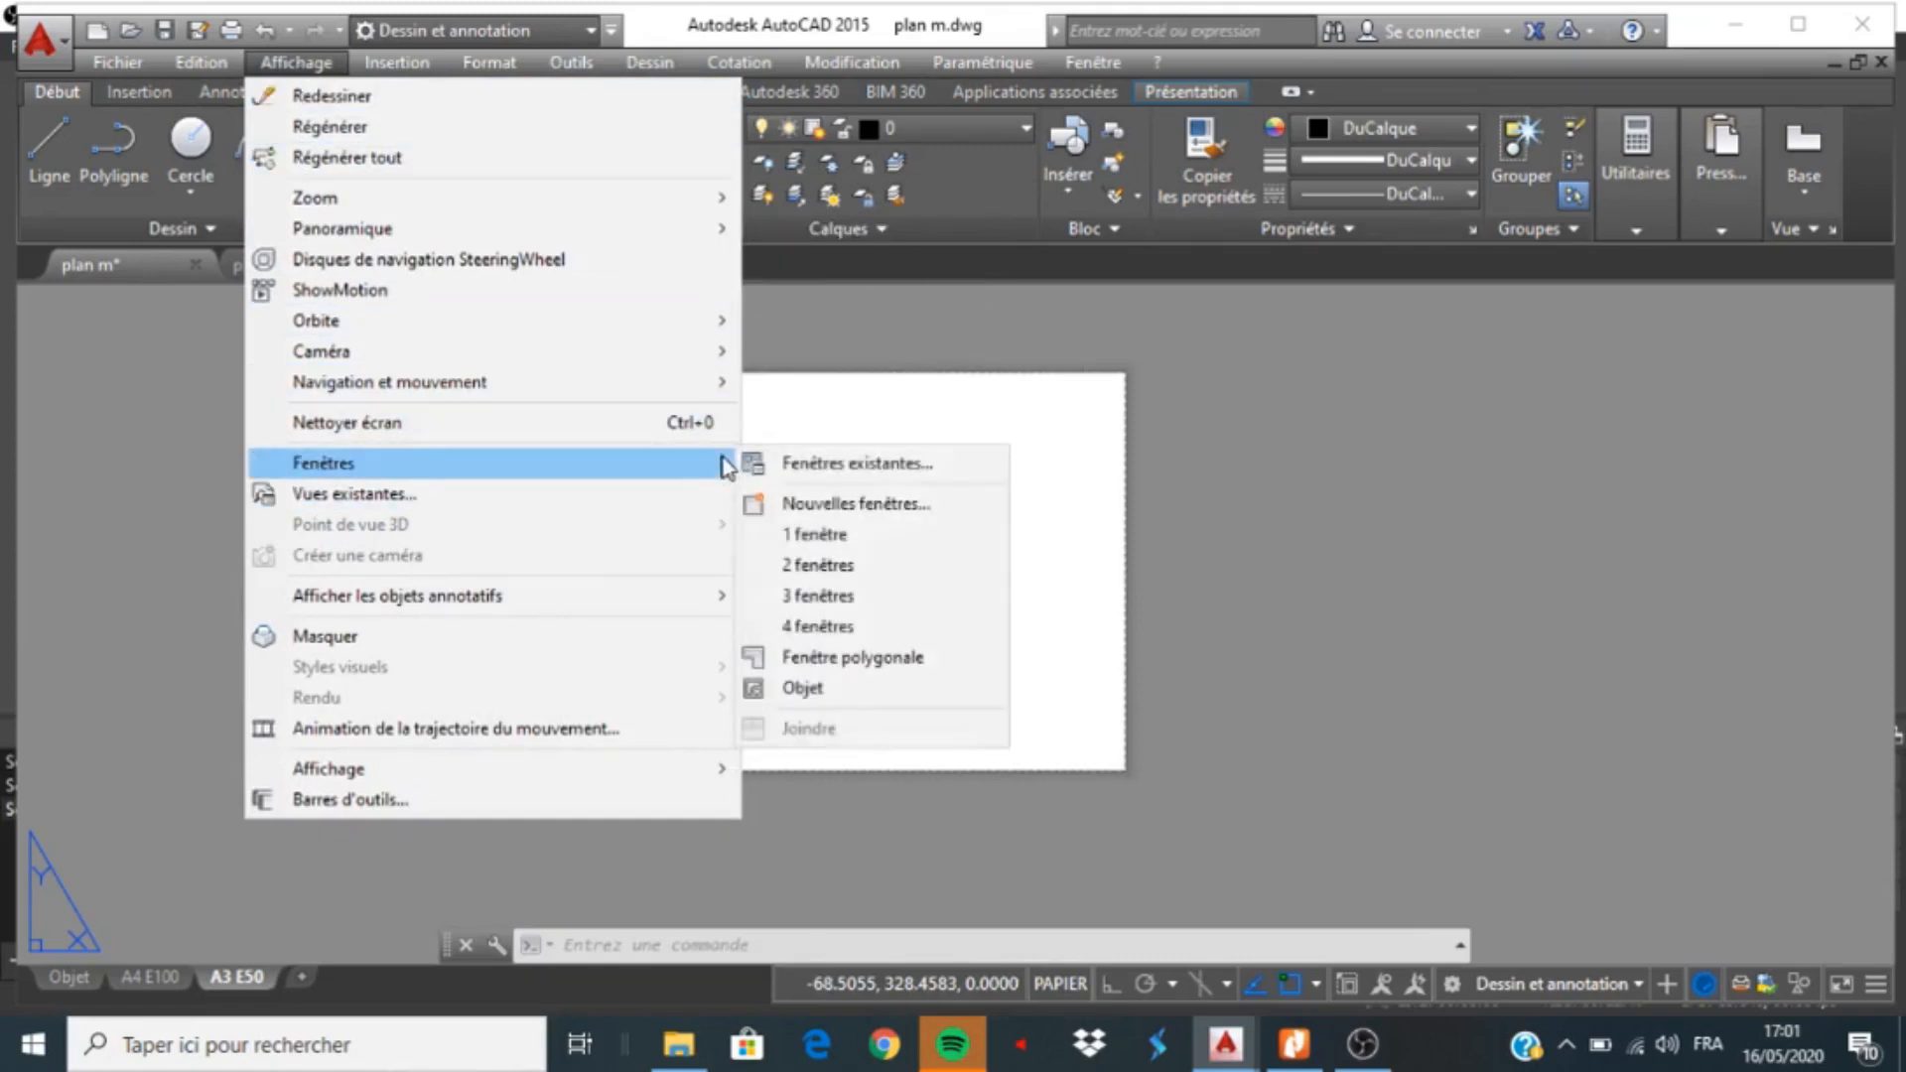
{"action": "left_click", "coordinate": [816, 534]}
{"action": "scroll", "coordinate": [584, 399], "scroll_direction": "up", "scroll_amount": 2}
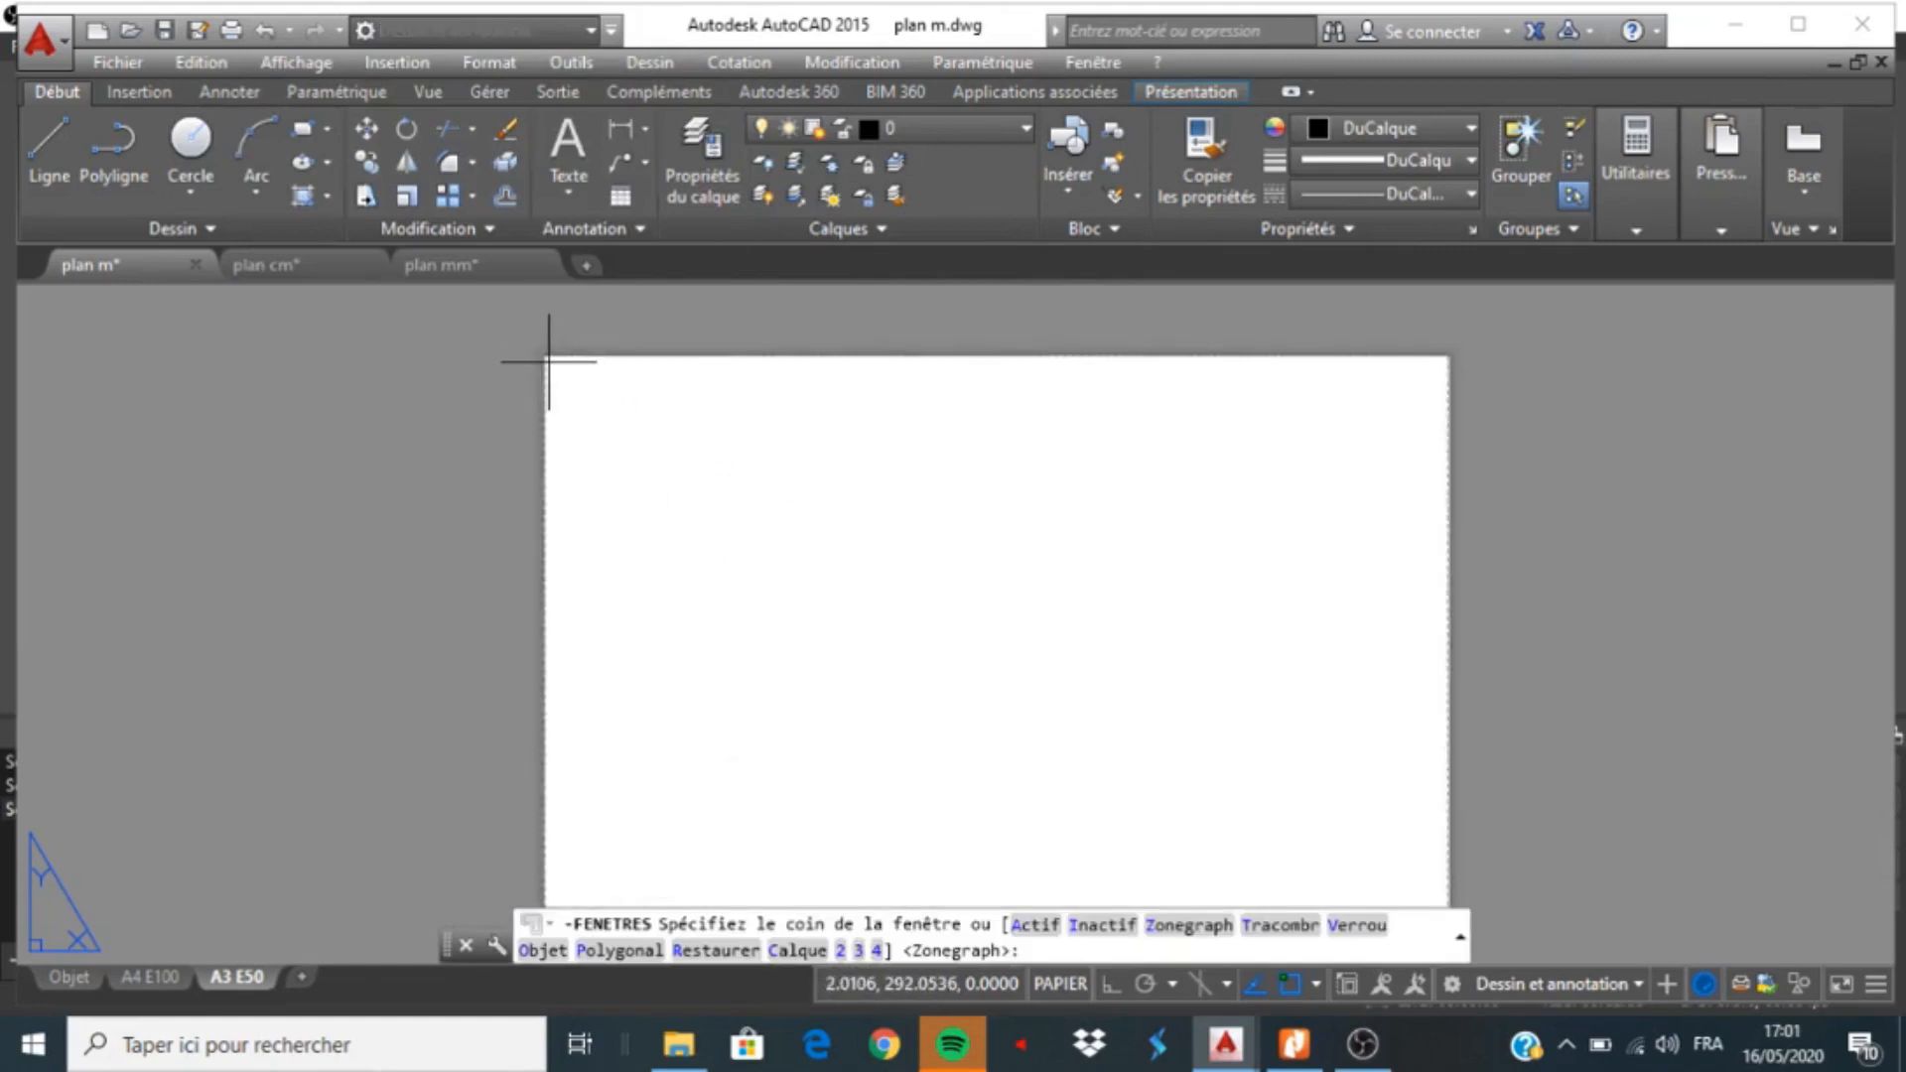
{"action": "left_click", "coordinate": [553, 361]}
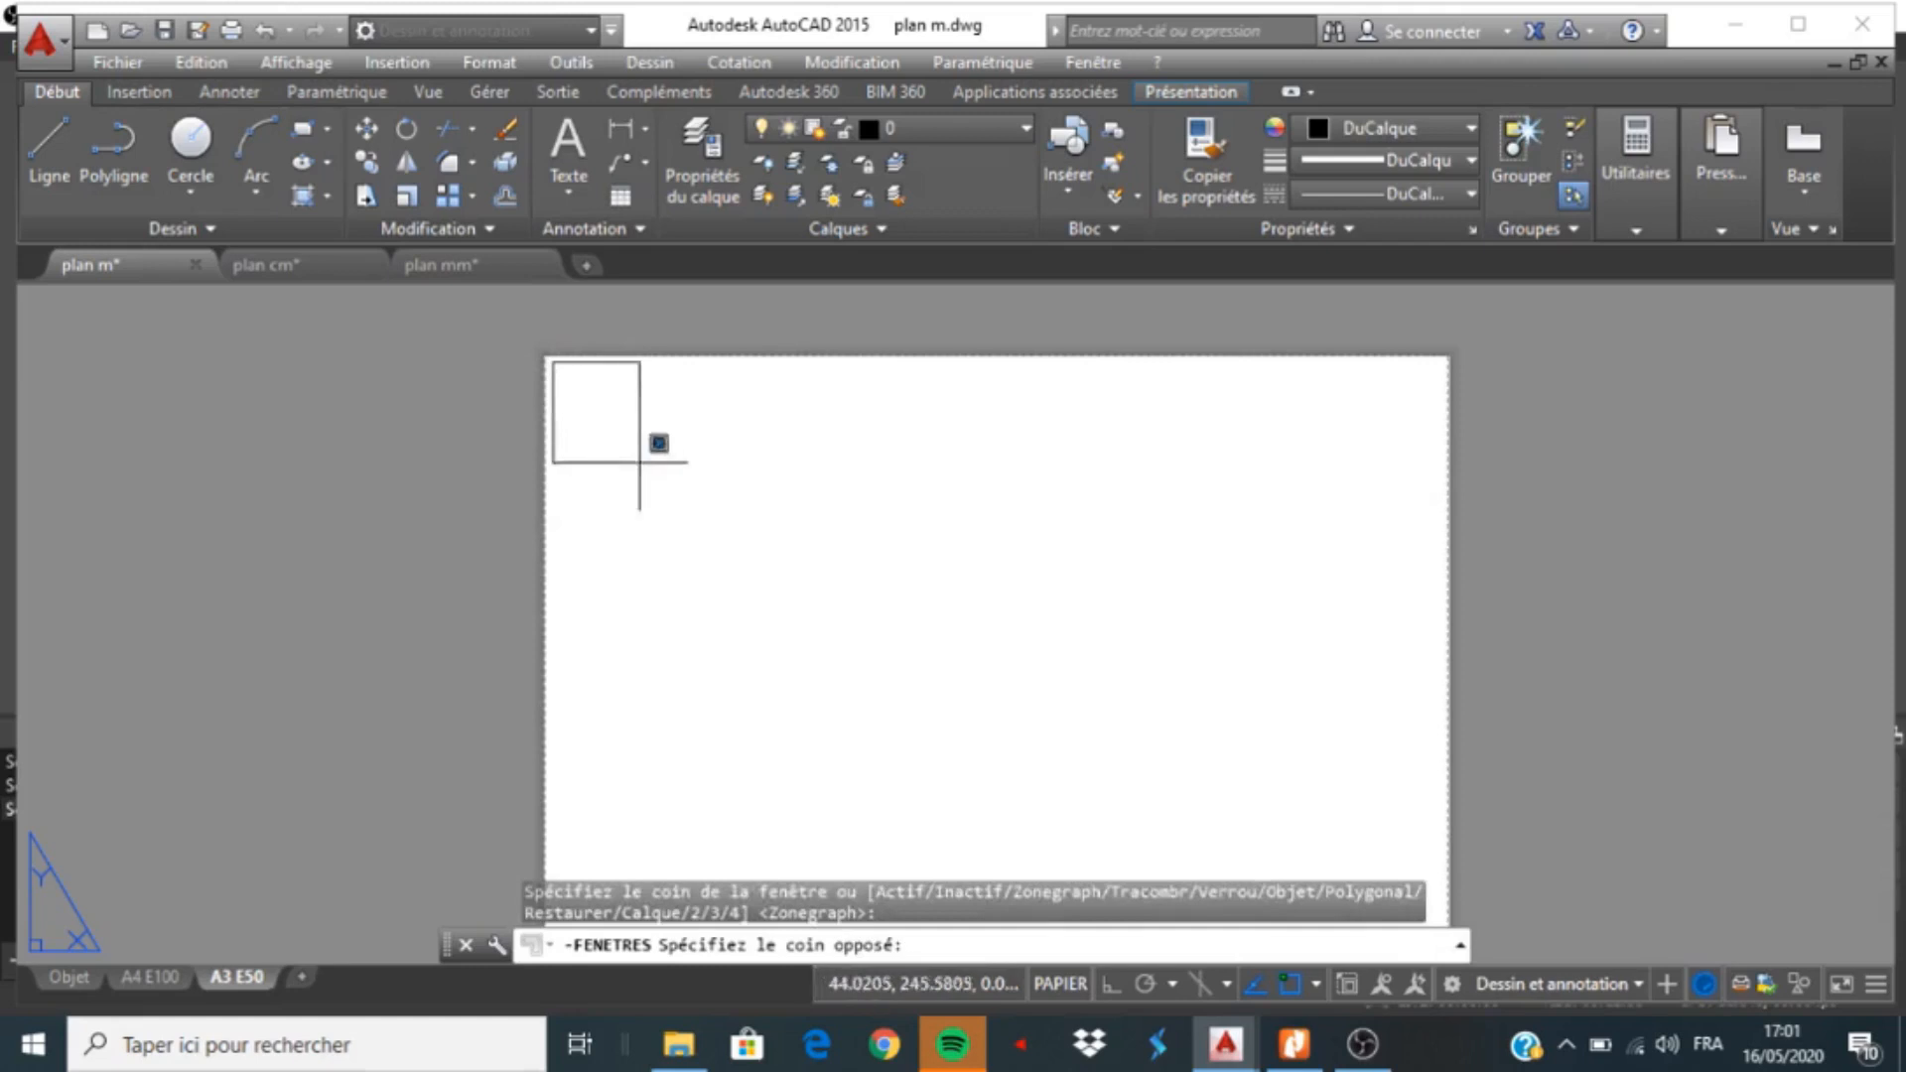
{"action": "scroll", "coordinate": [601, 412], "scroll_direction": "down", "scroll_amount": 4}
{"action": "scroll", "coordinate": [899, 636], "scroll_direction": "up", "scroll_amount": 2}
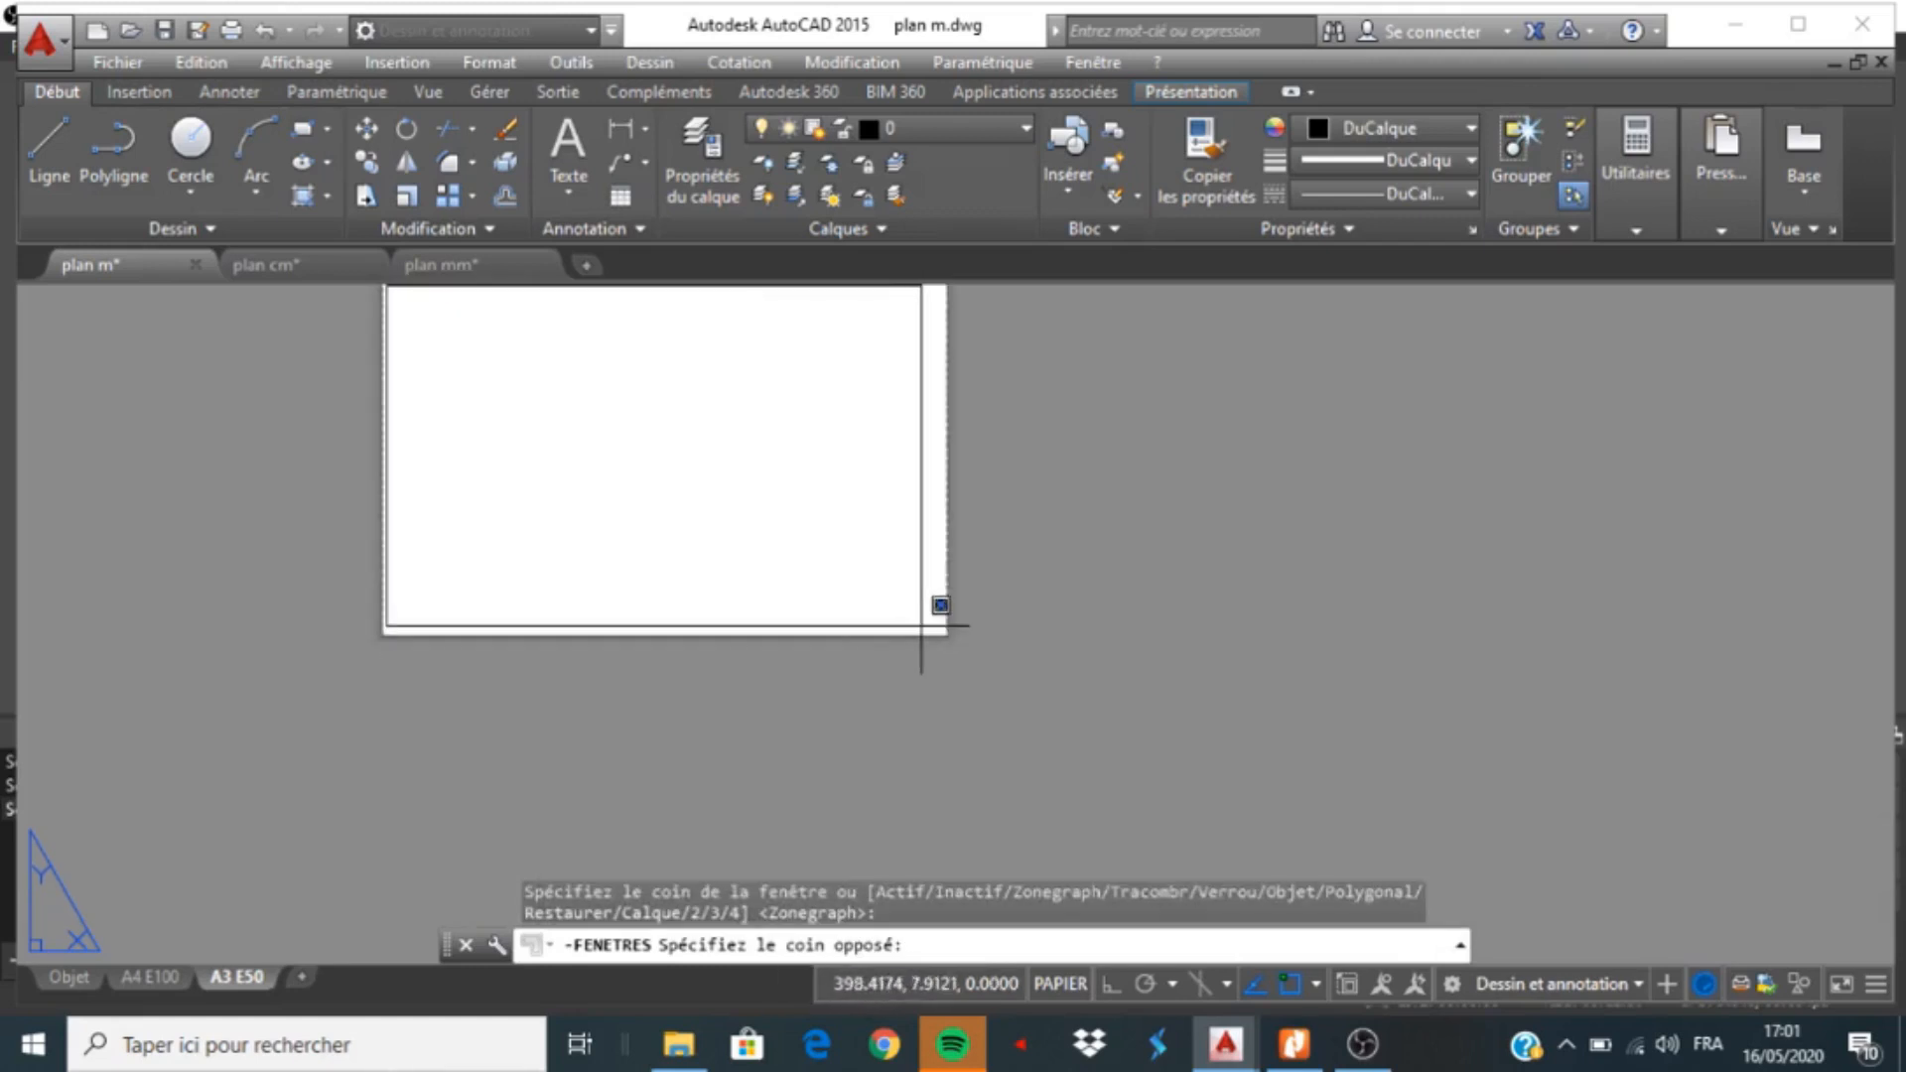
{"action": "left_click", "coordinate": [933, 627]}
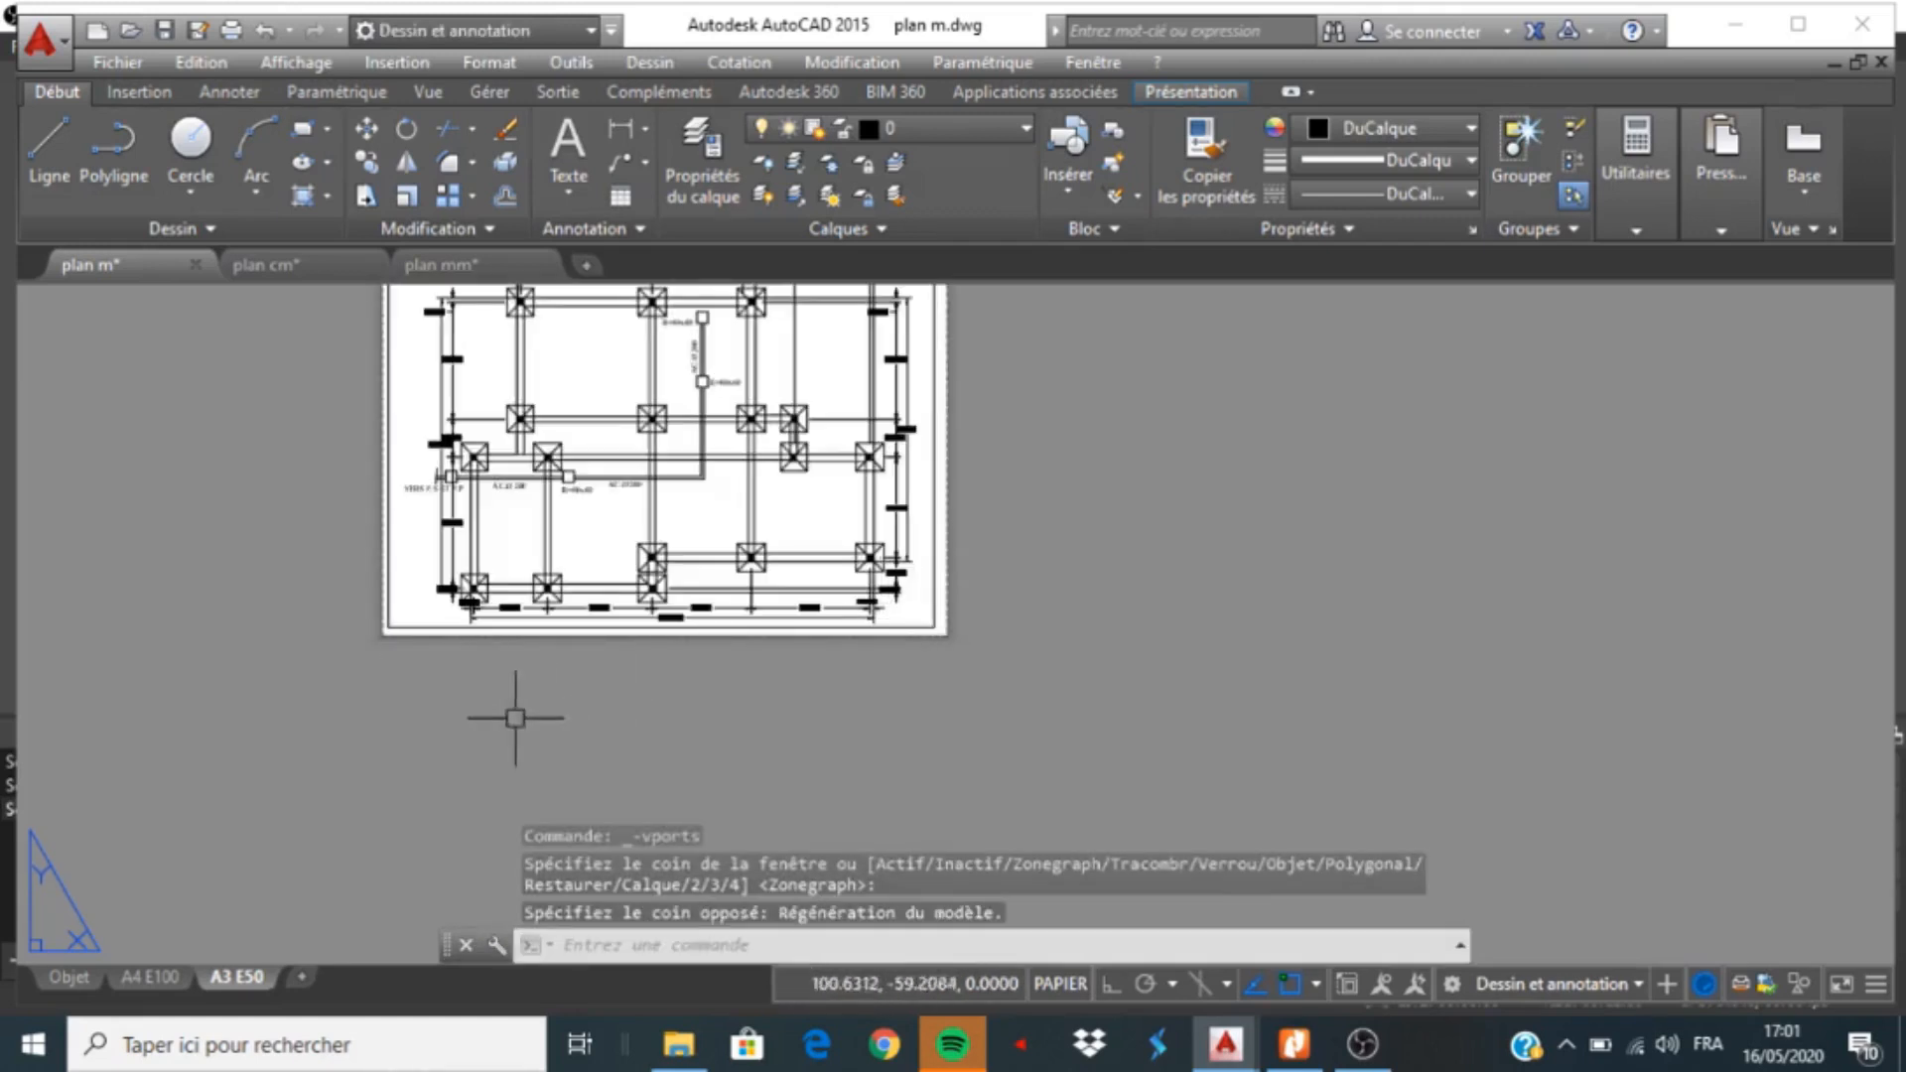
Activate model space inside the new viewport on the A3 sheet
{"action": "scroll", "coordinate": [516, 775], "scroll_direction": "down", "scroll_amount": 2}
{"action": "scroll", "coordinate": [582, 370], "scroll_direction": "up", "scroll_amount": 2}
{"action": "scroll", "coordinate": [604, 521], "scroll_direction": "down", "scroll_amount": 2}
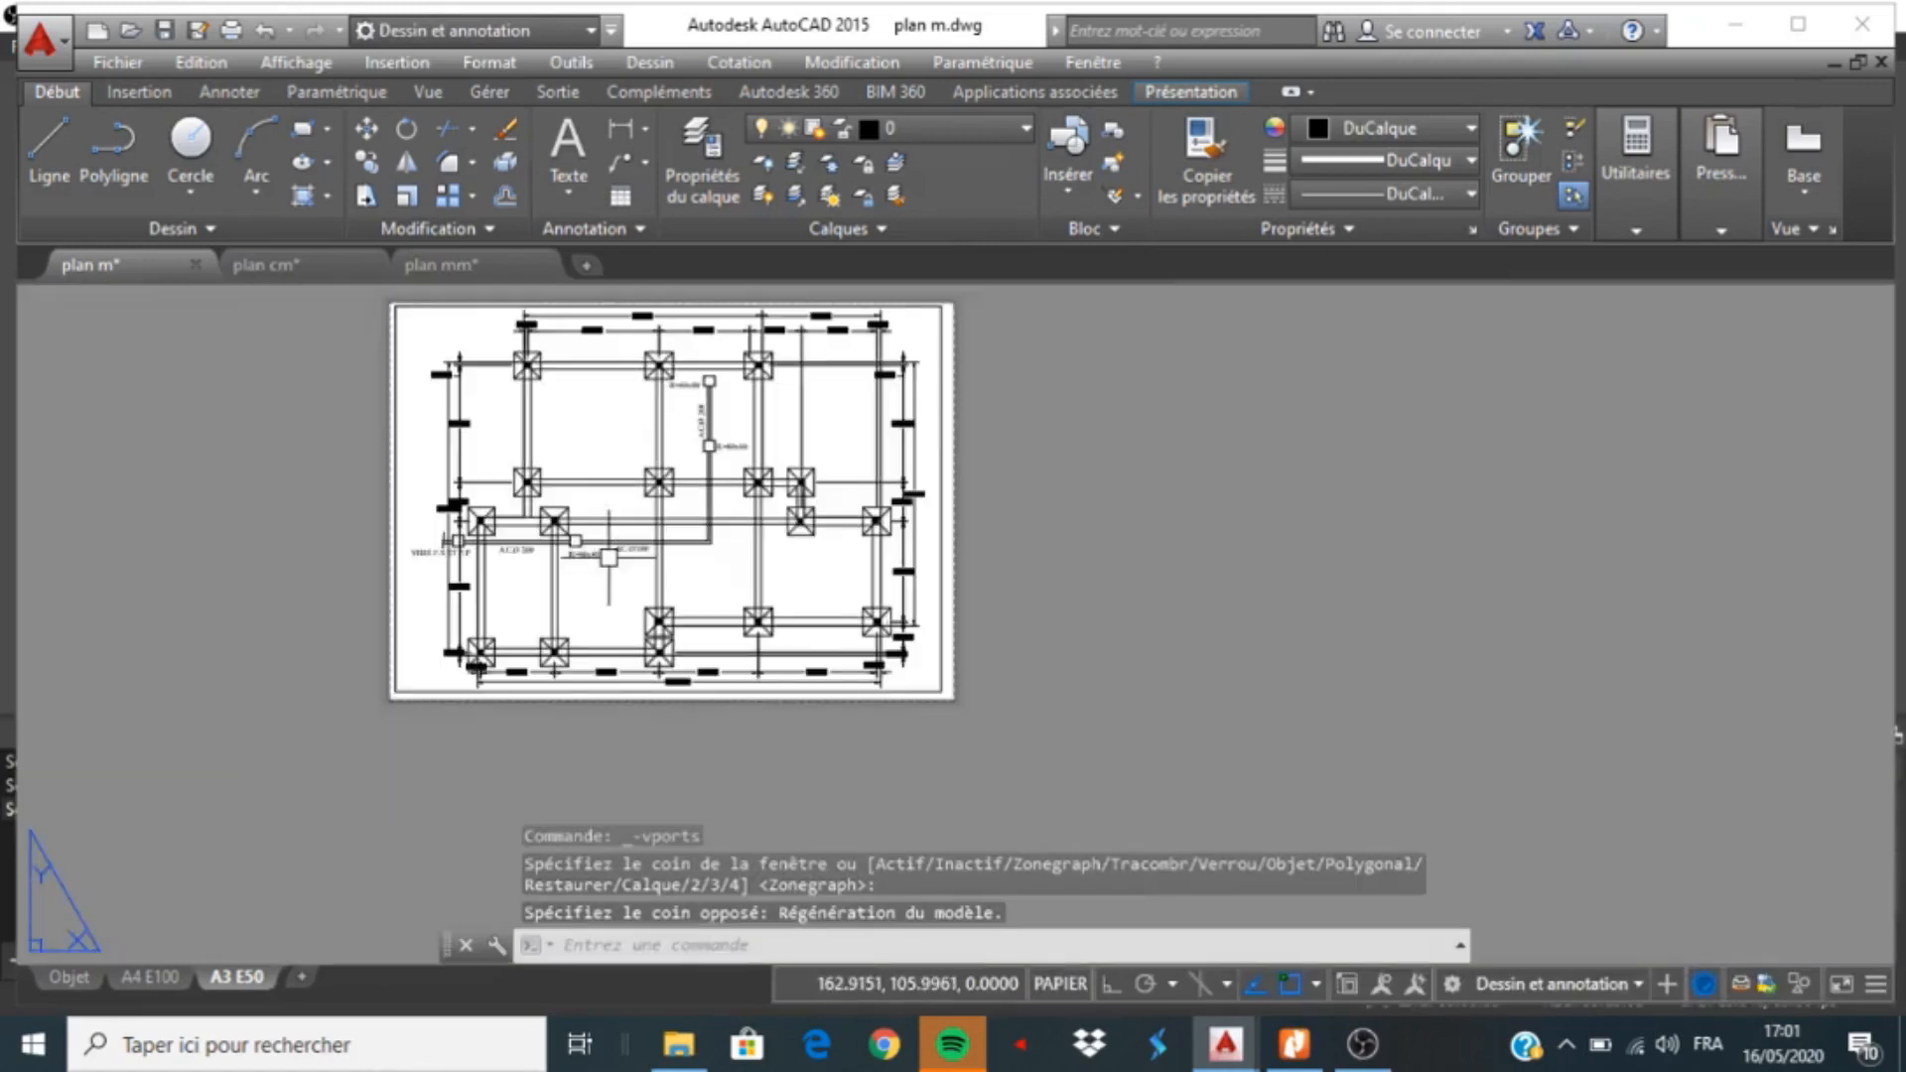
{"action": "scroll", "coordinate": [550, 294], "scroll_direction": "up", "scroll_amount": 2}
{"action": "scroll", "coordinate": [551, 294], "scroll_direction": "down", "scroll_amount": 2}
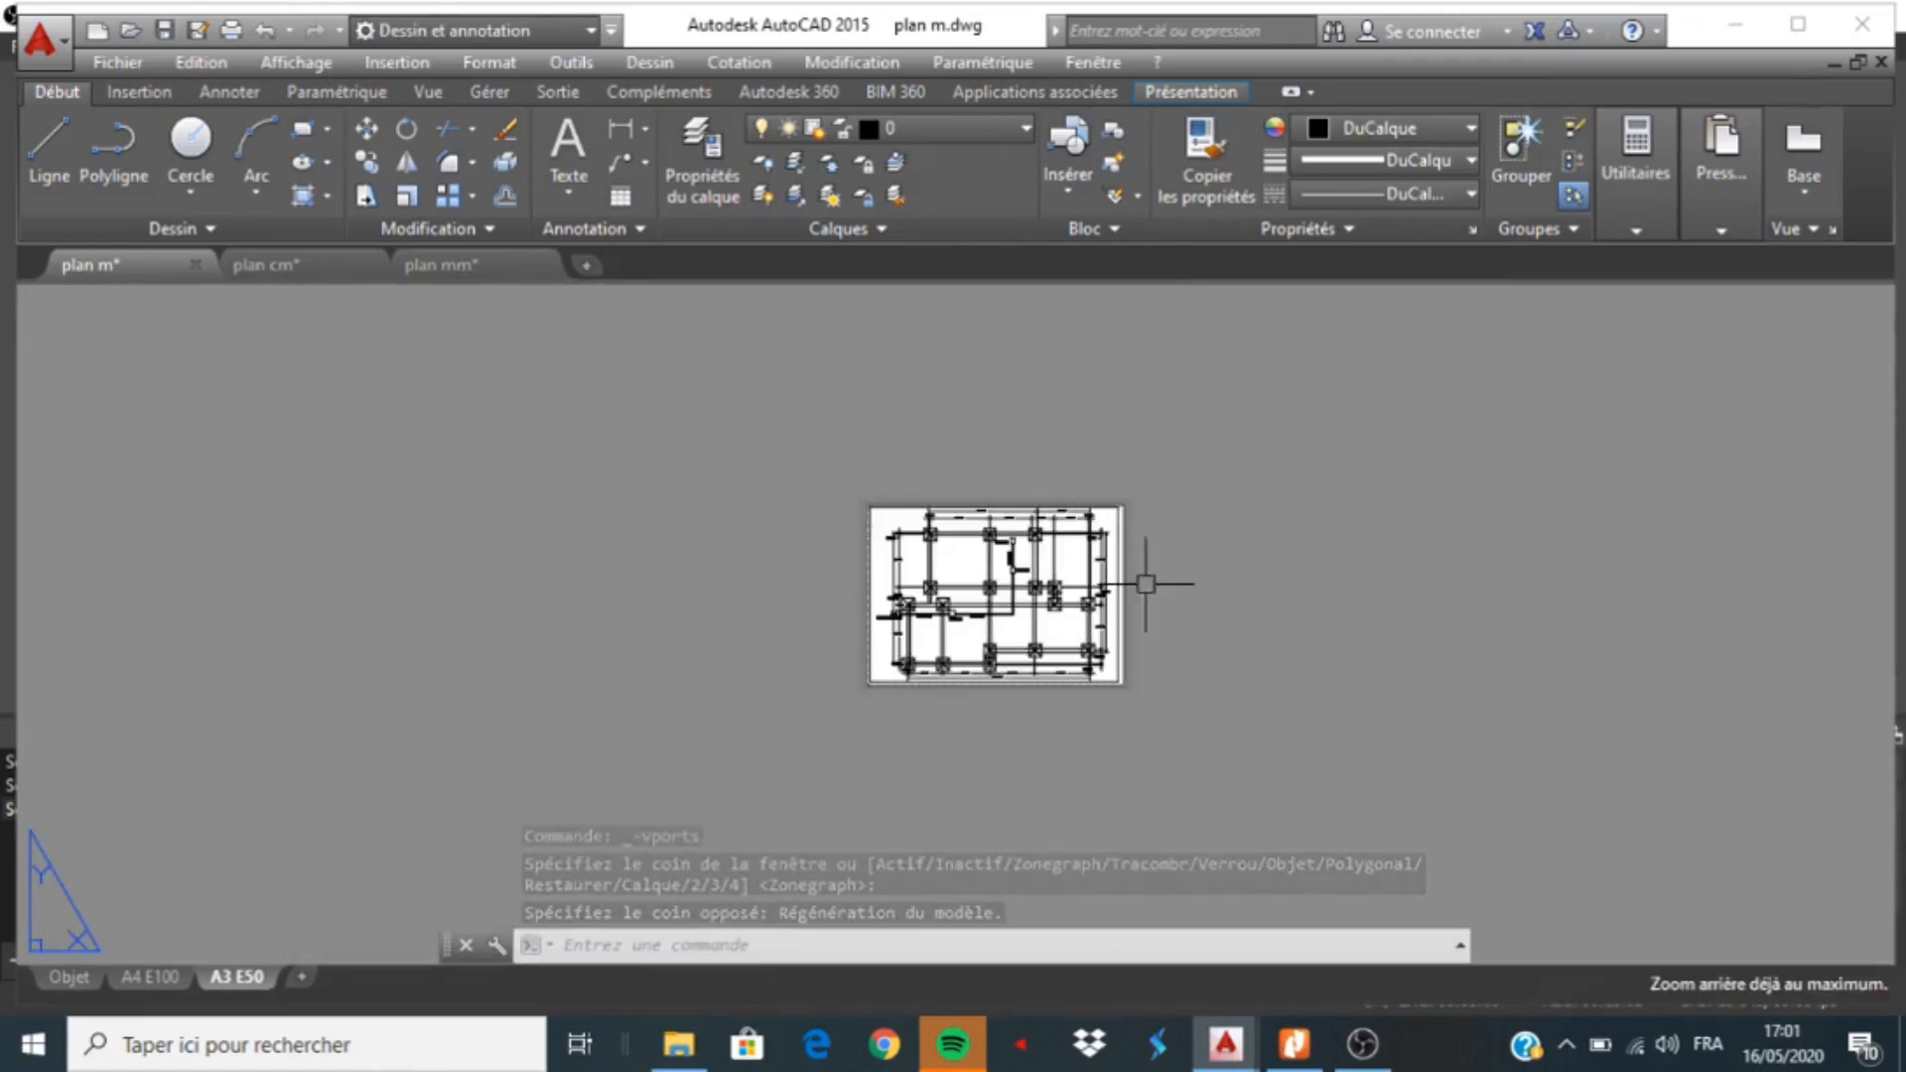
{"action": "scroll", "coordinate": [1106, 583], "scroll_direction": "up", "scroll_amount": 2}
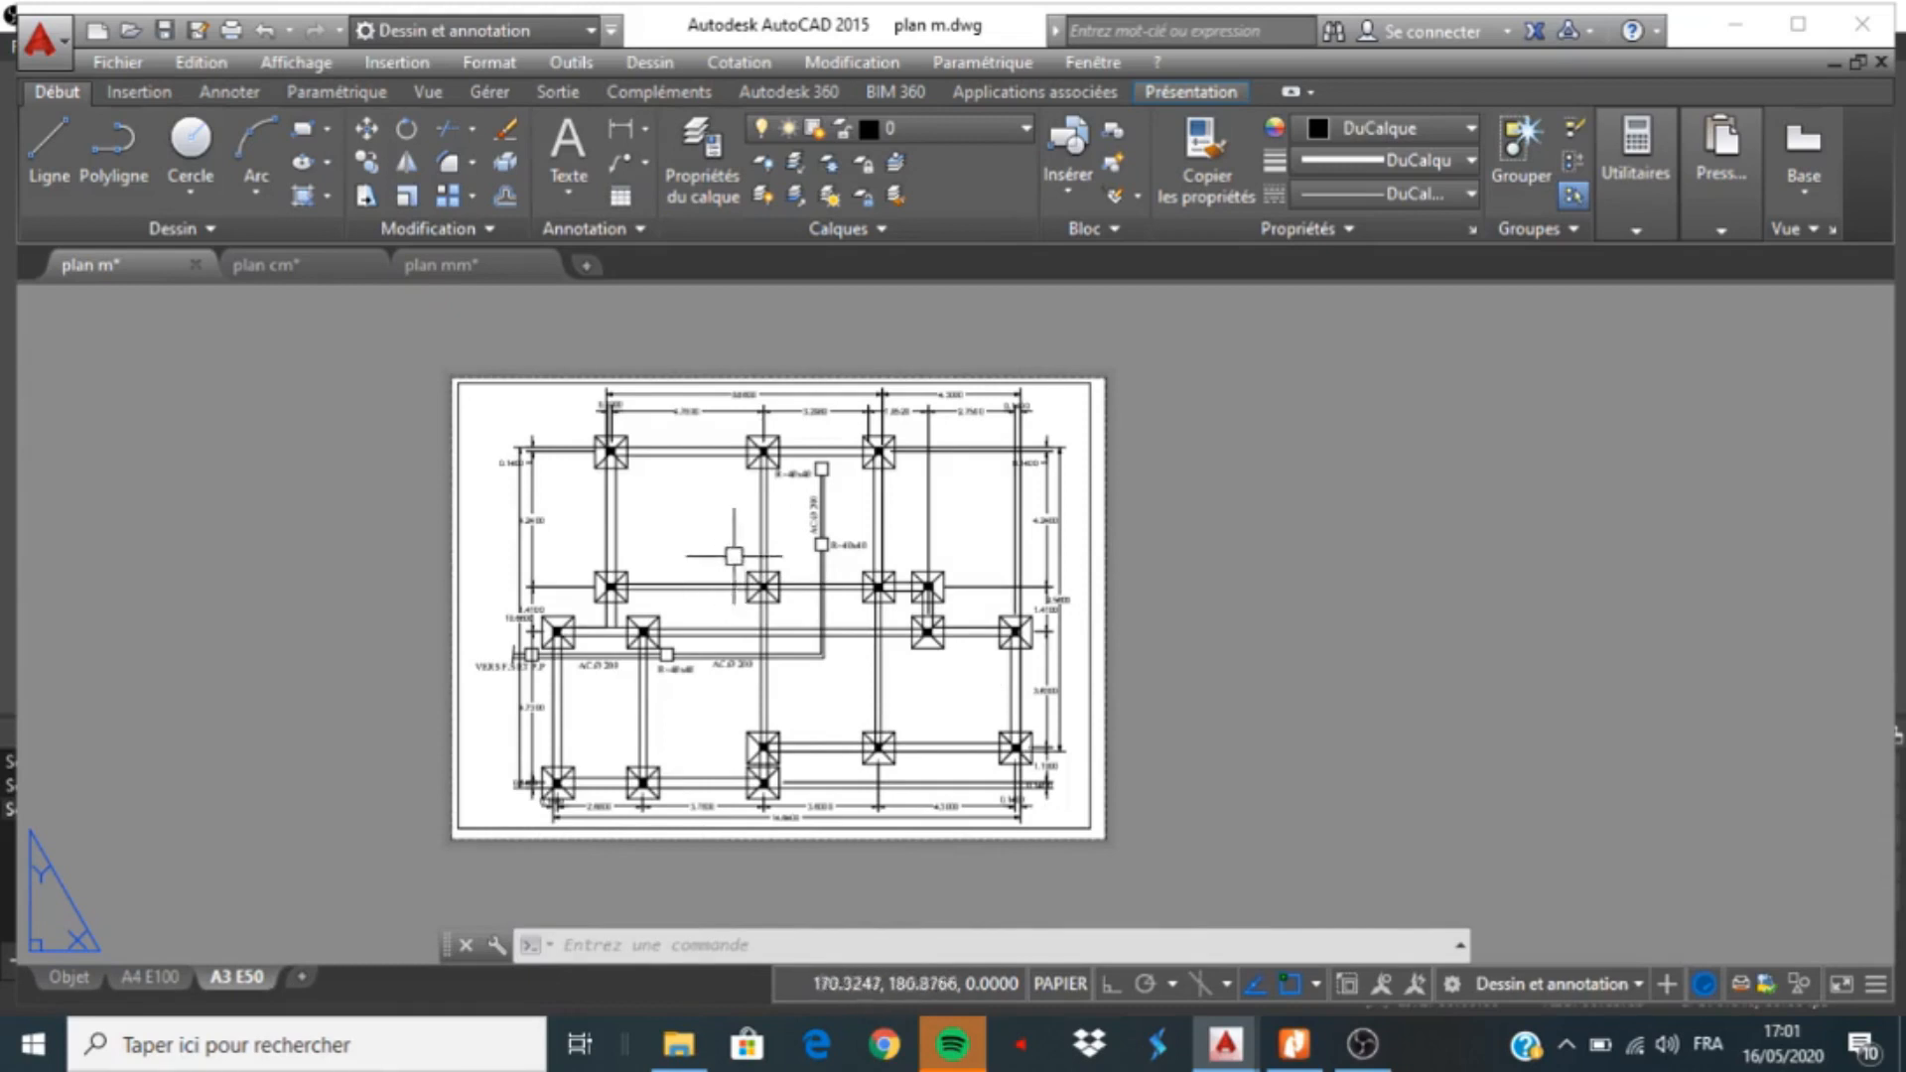
{"action": "double_click", "coordinate": [684, 524]}
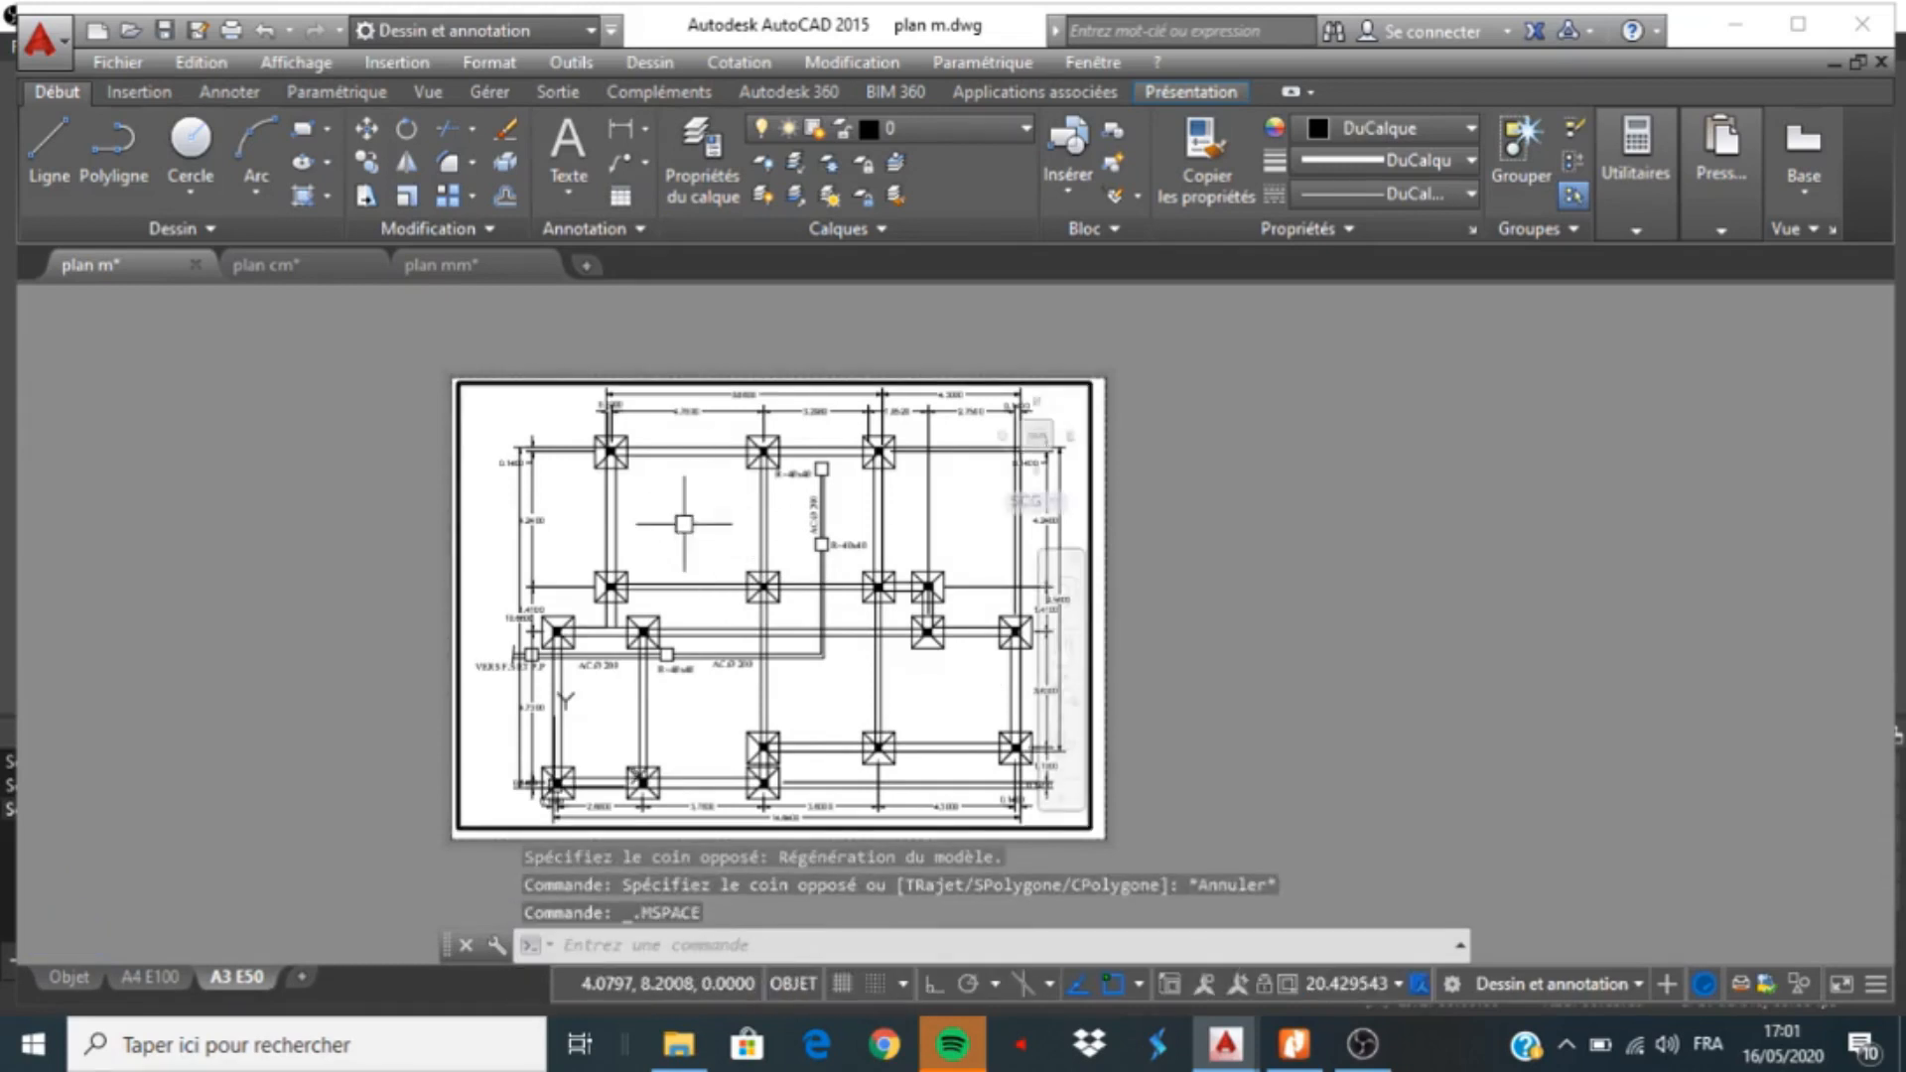
{"action": "scroll", "coordinate": [684, 524], "scroll_direction": "down", "scroll_amount": 3}
{"action": "scroll", "coordinate": [674, 543], "scroll_direction": "up", "scroll_amount": 2}
{"action": "scroll", "coordinate": [675, 549], "scroll_direction": "down", "scroll_amount": 2}
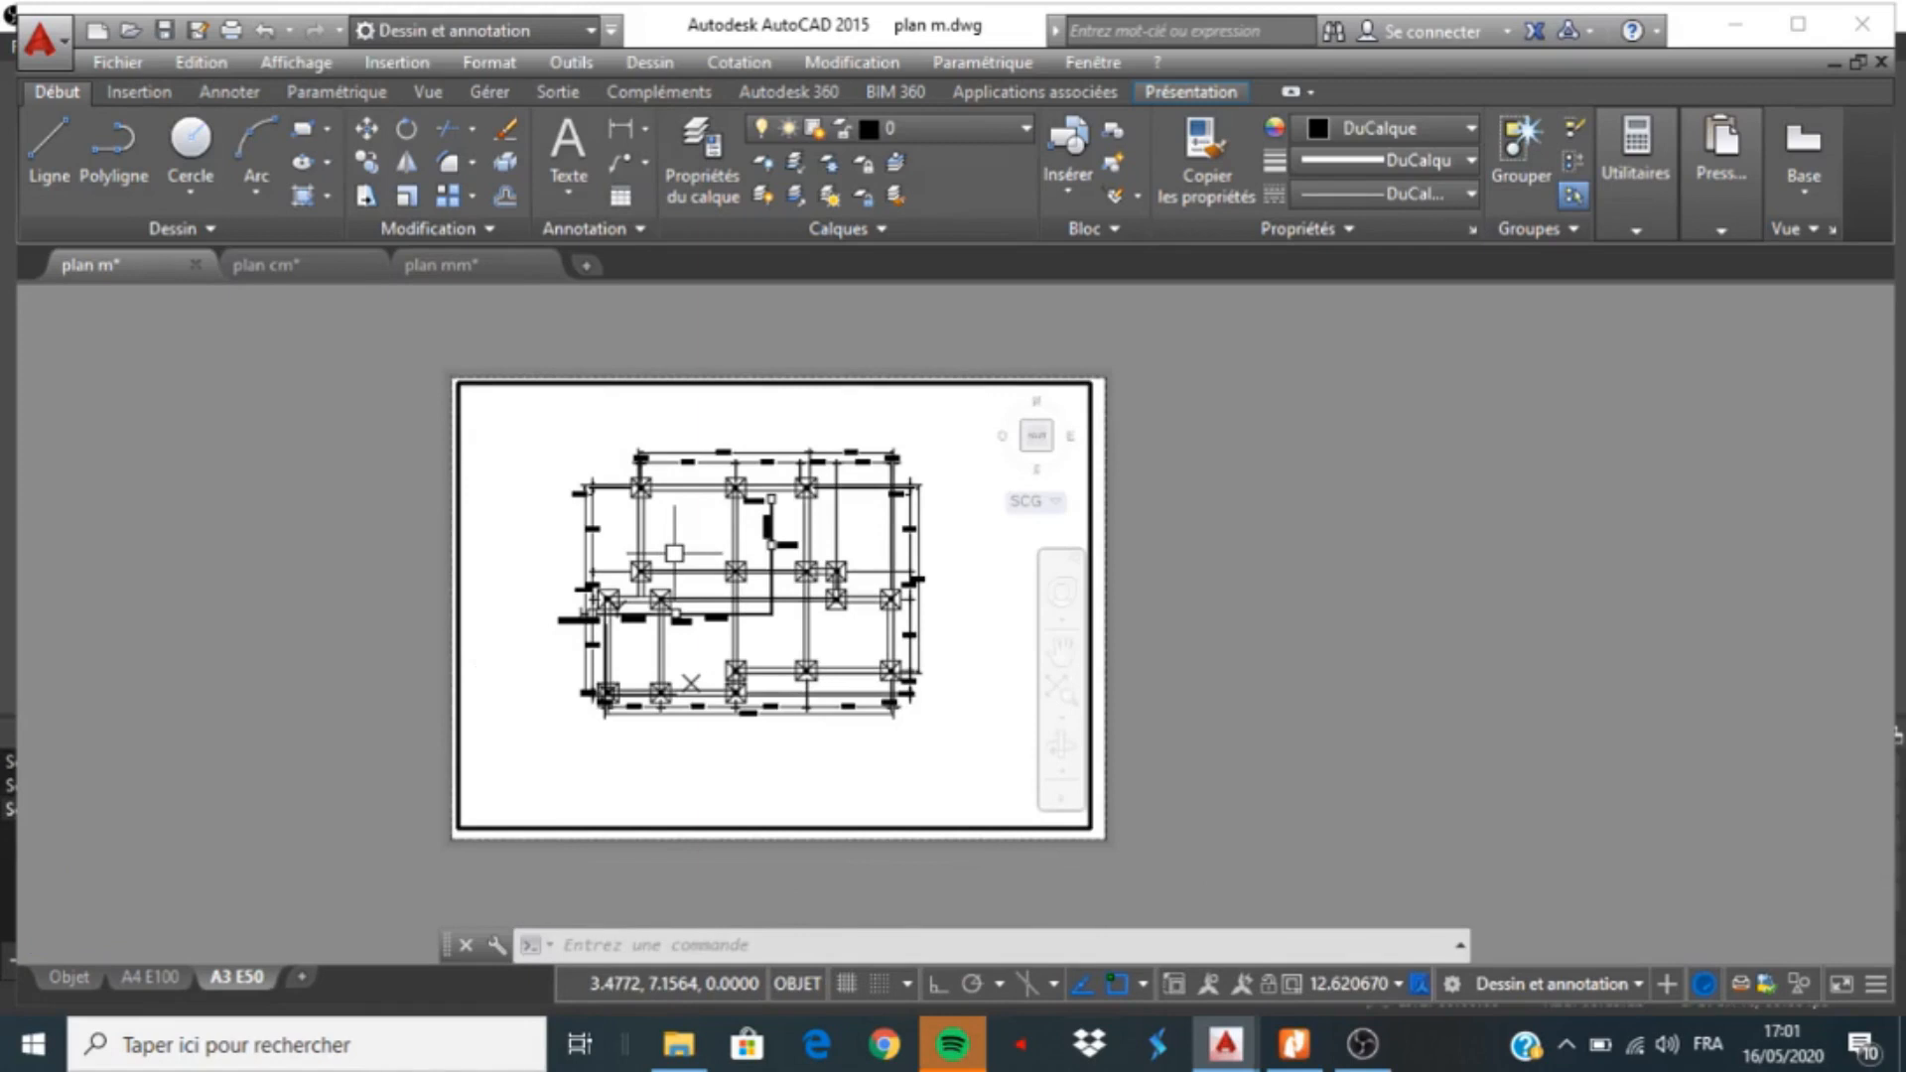
Scale the viewport with a zoom factor of 1000/50XP and shift the plan so its upper dimensions fit inside the frame
{"action": "type", "text": "z"}
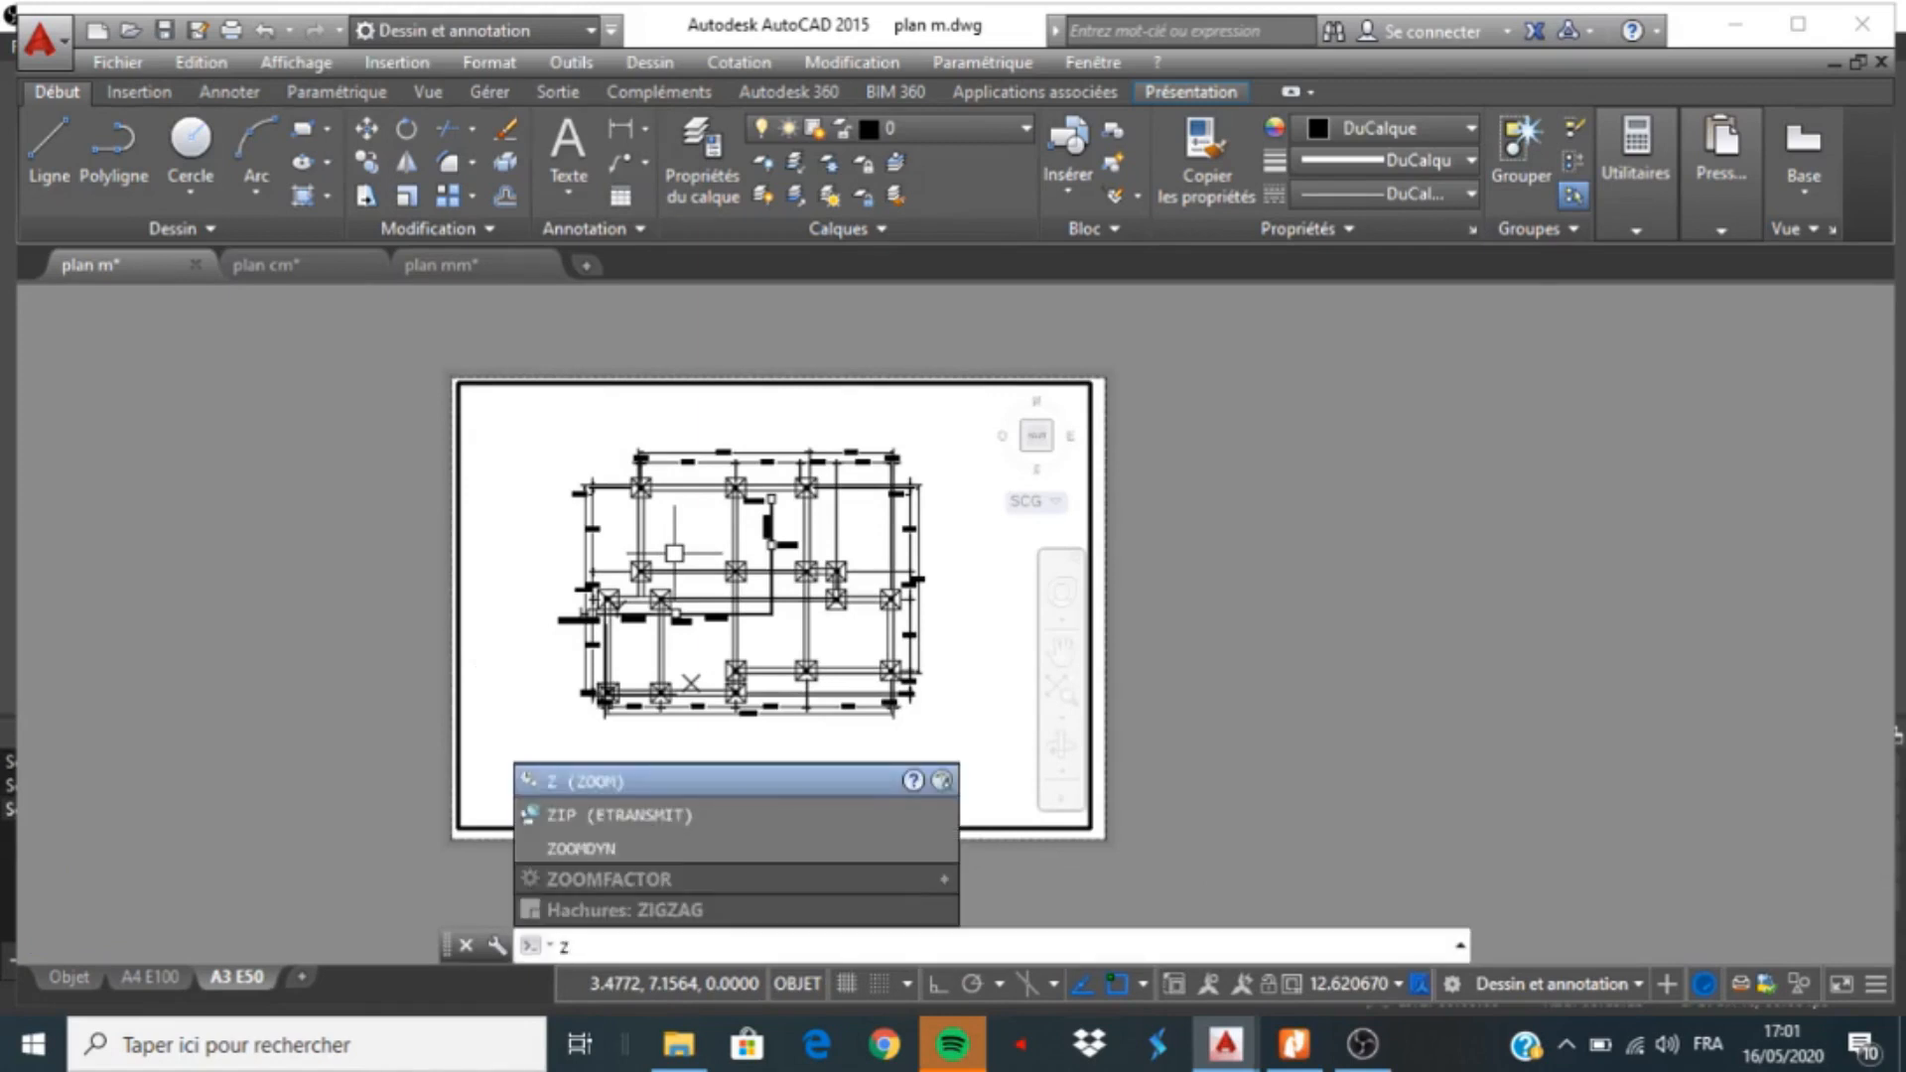
{"action": "key", "text": "Return"}
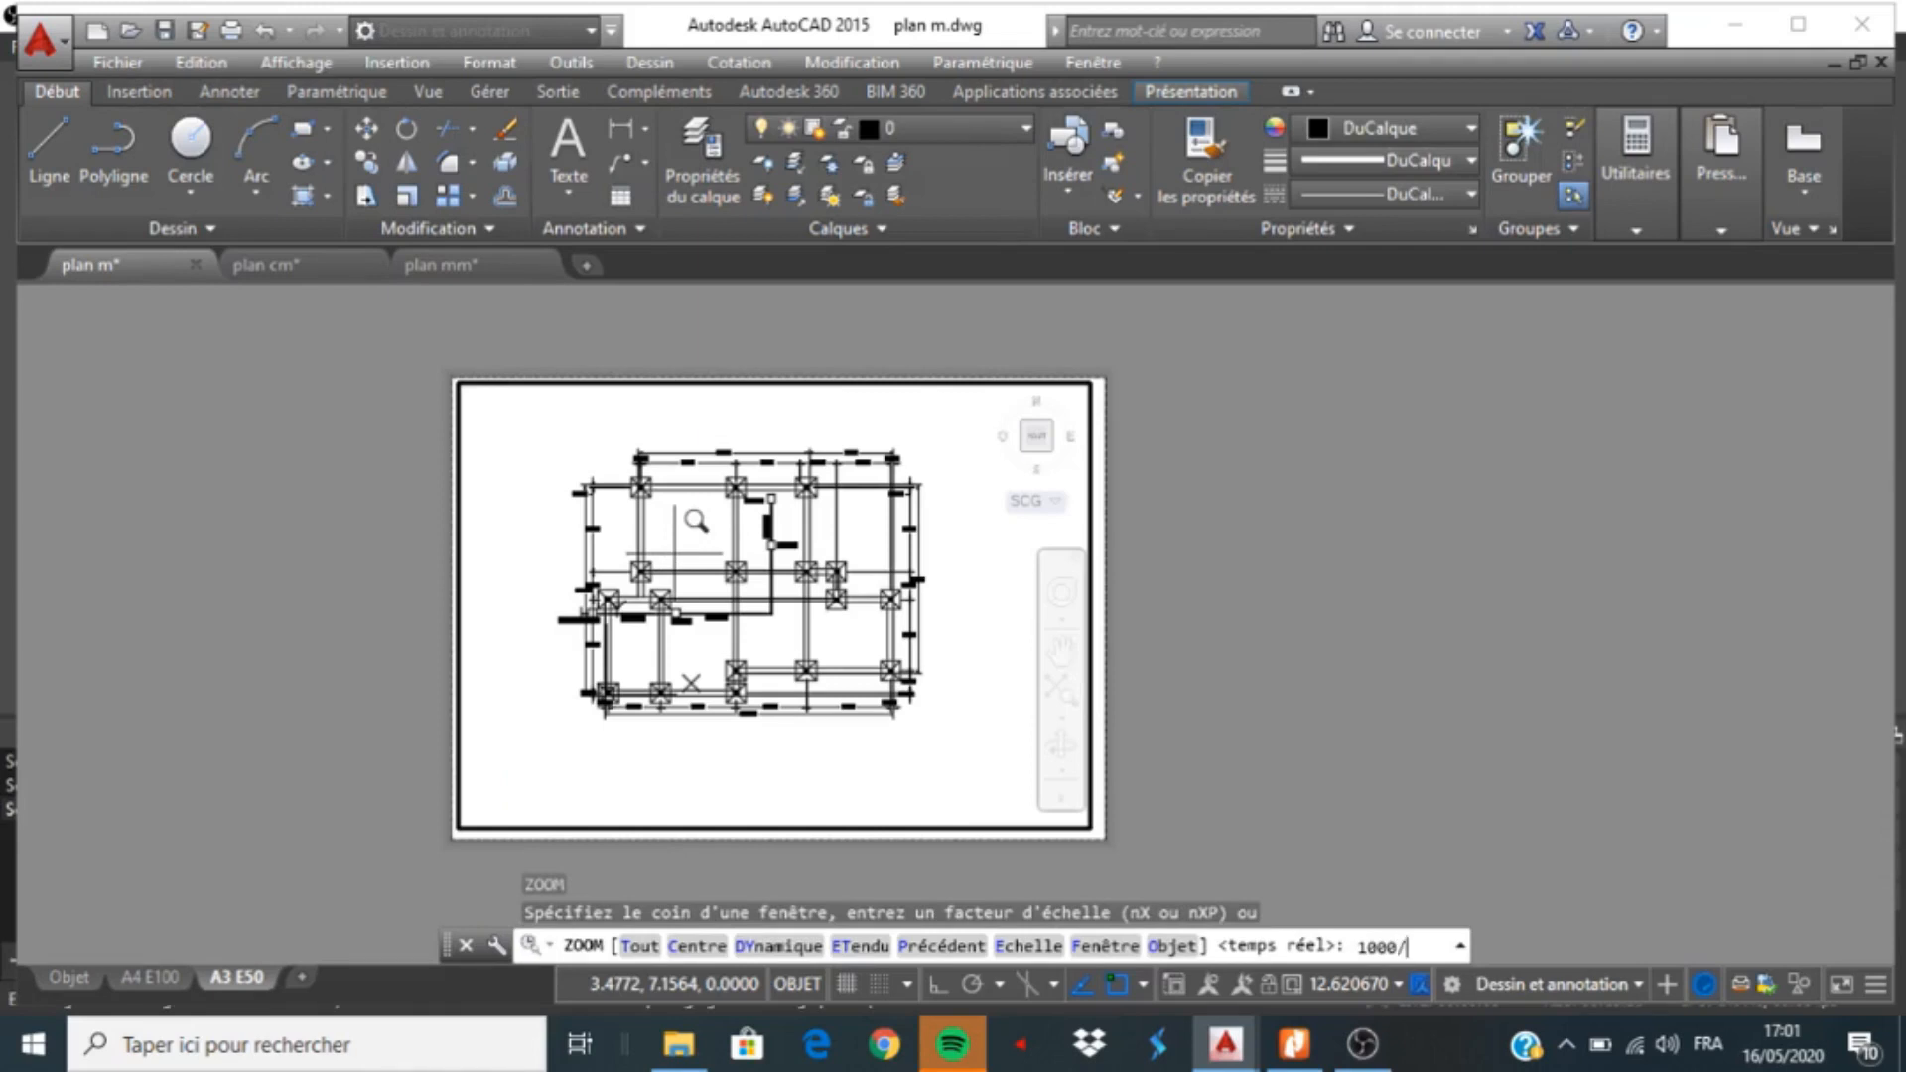
{"action": "type", "text": "50"}
{"action": "type", "text": "XP"}
{"action": "key", "text": "Return"}
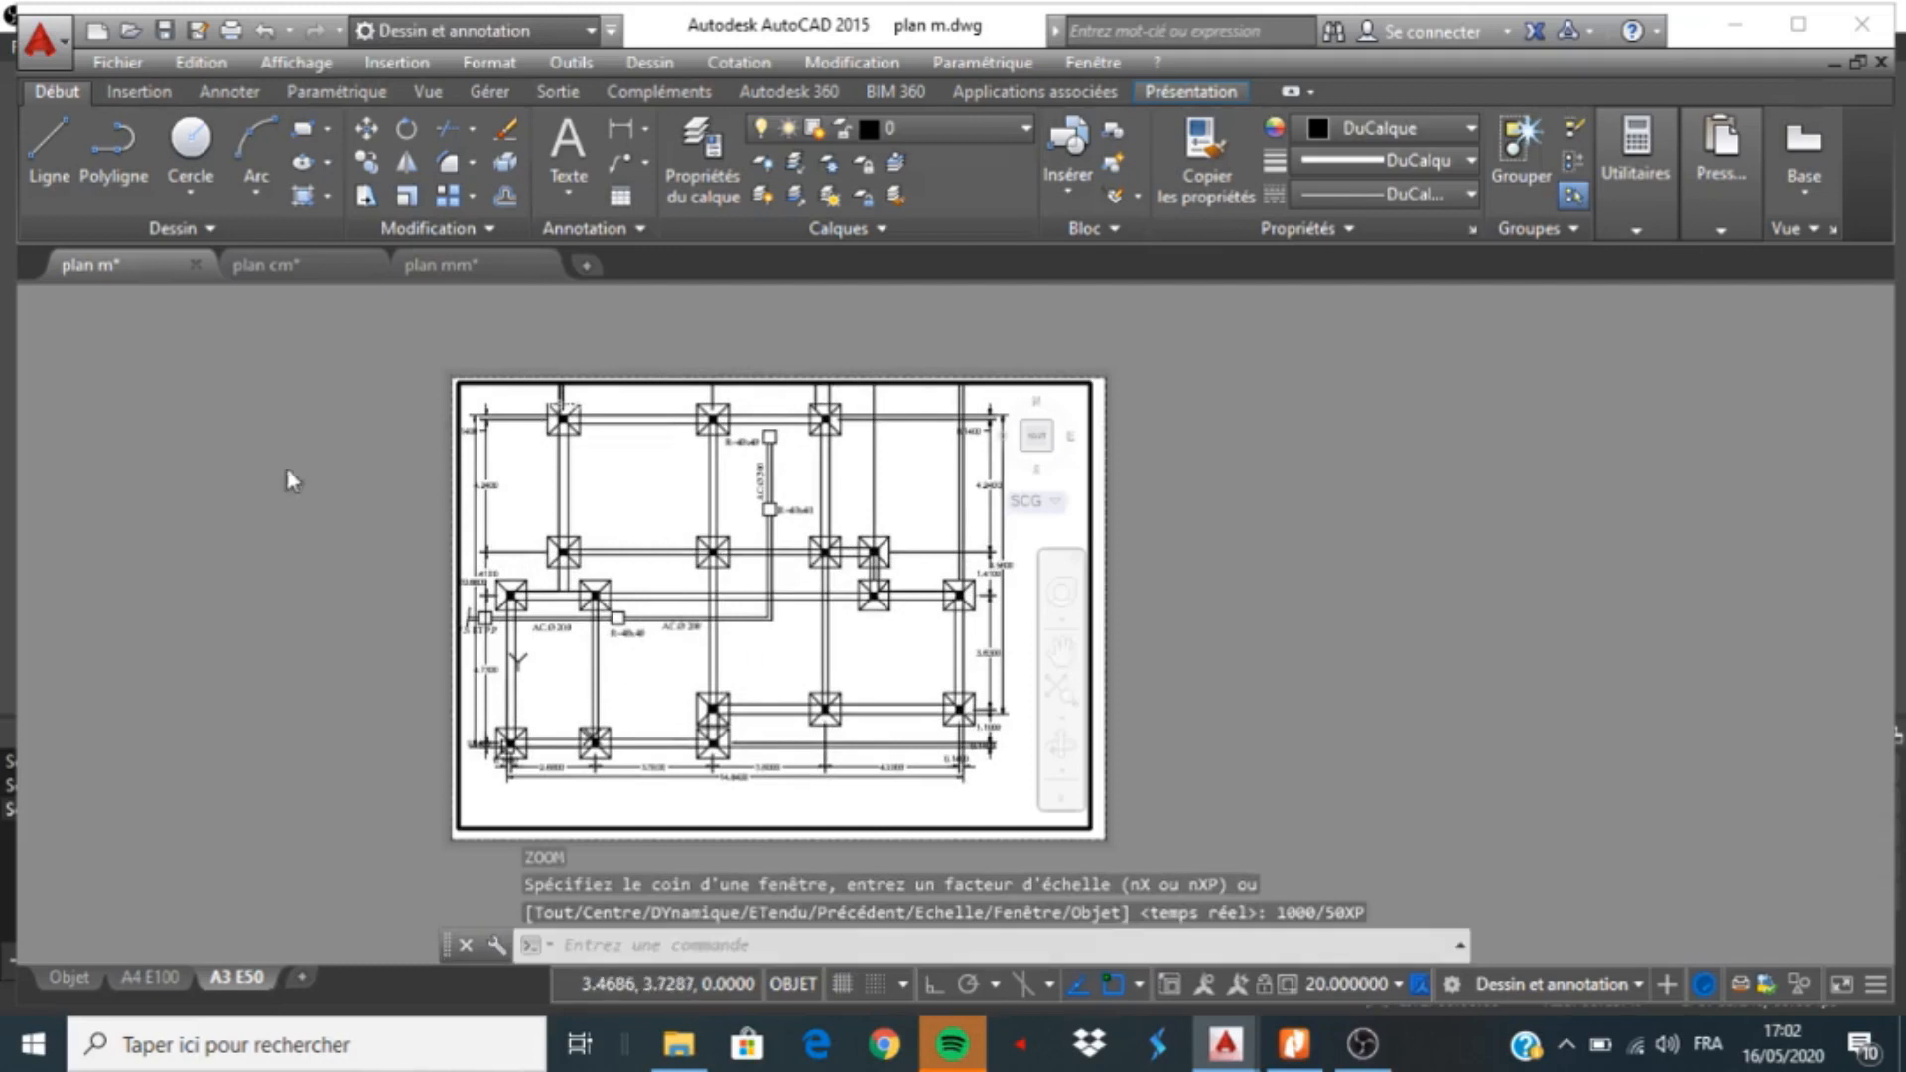
{"action": "middle_click_drag", "start_coordinate": [659, 600], "coordinate": [681, 639]}
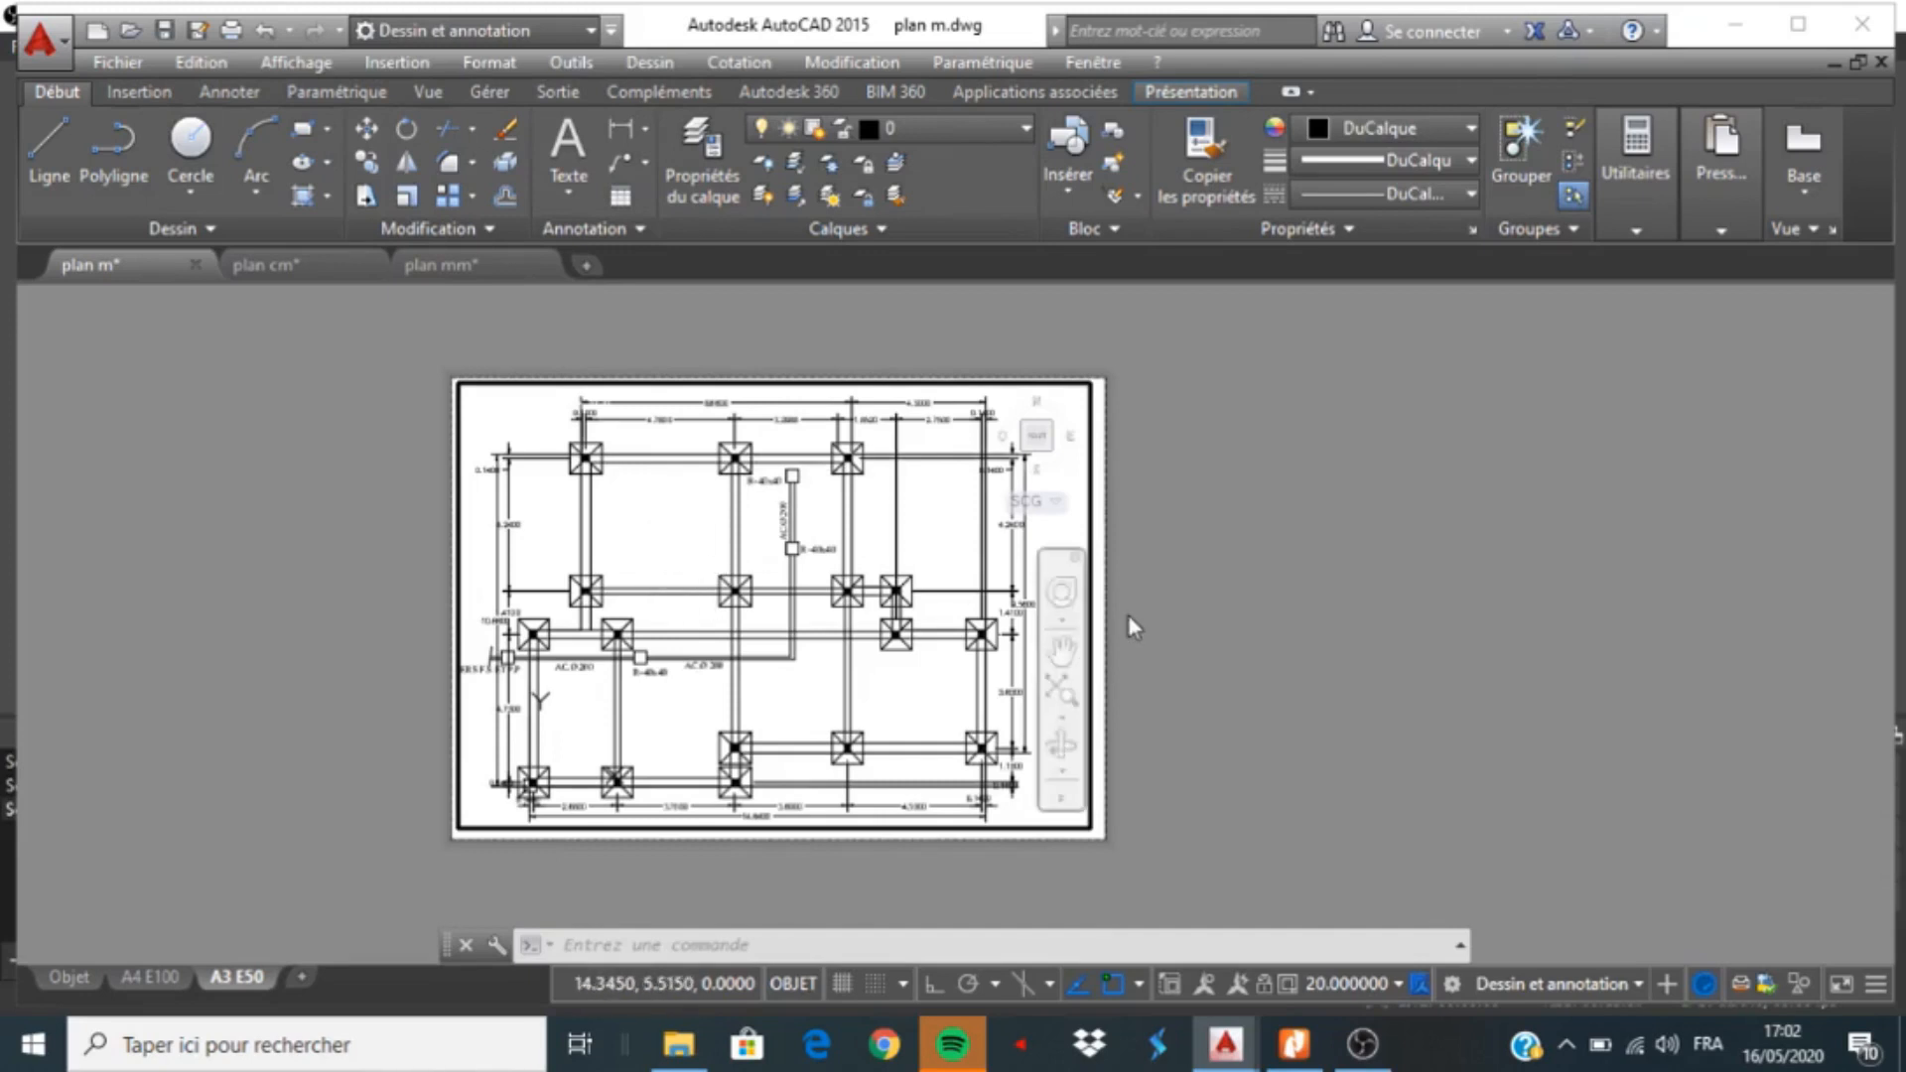
Return to paper space and start a plot of the A3 E50 layout, with a window picked on the viewport frame's opposite corners as plot area
{"action": "double_click", "coordinate": [1178, 609]}
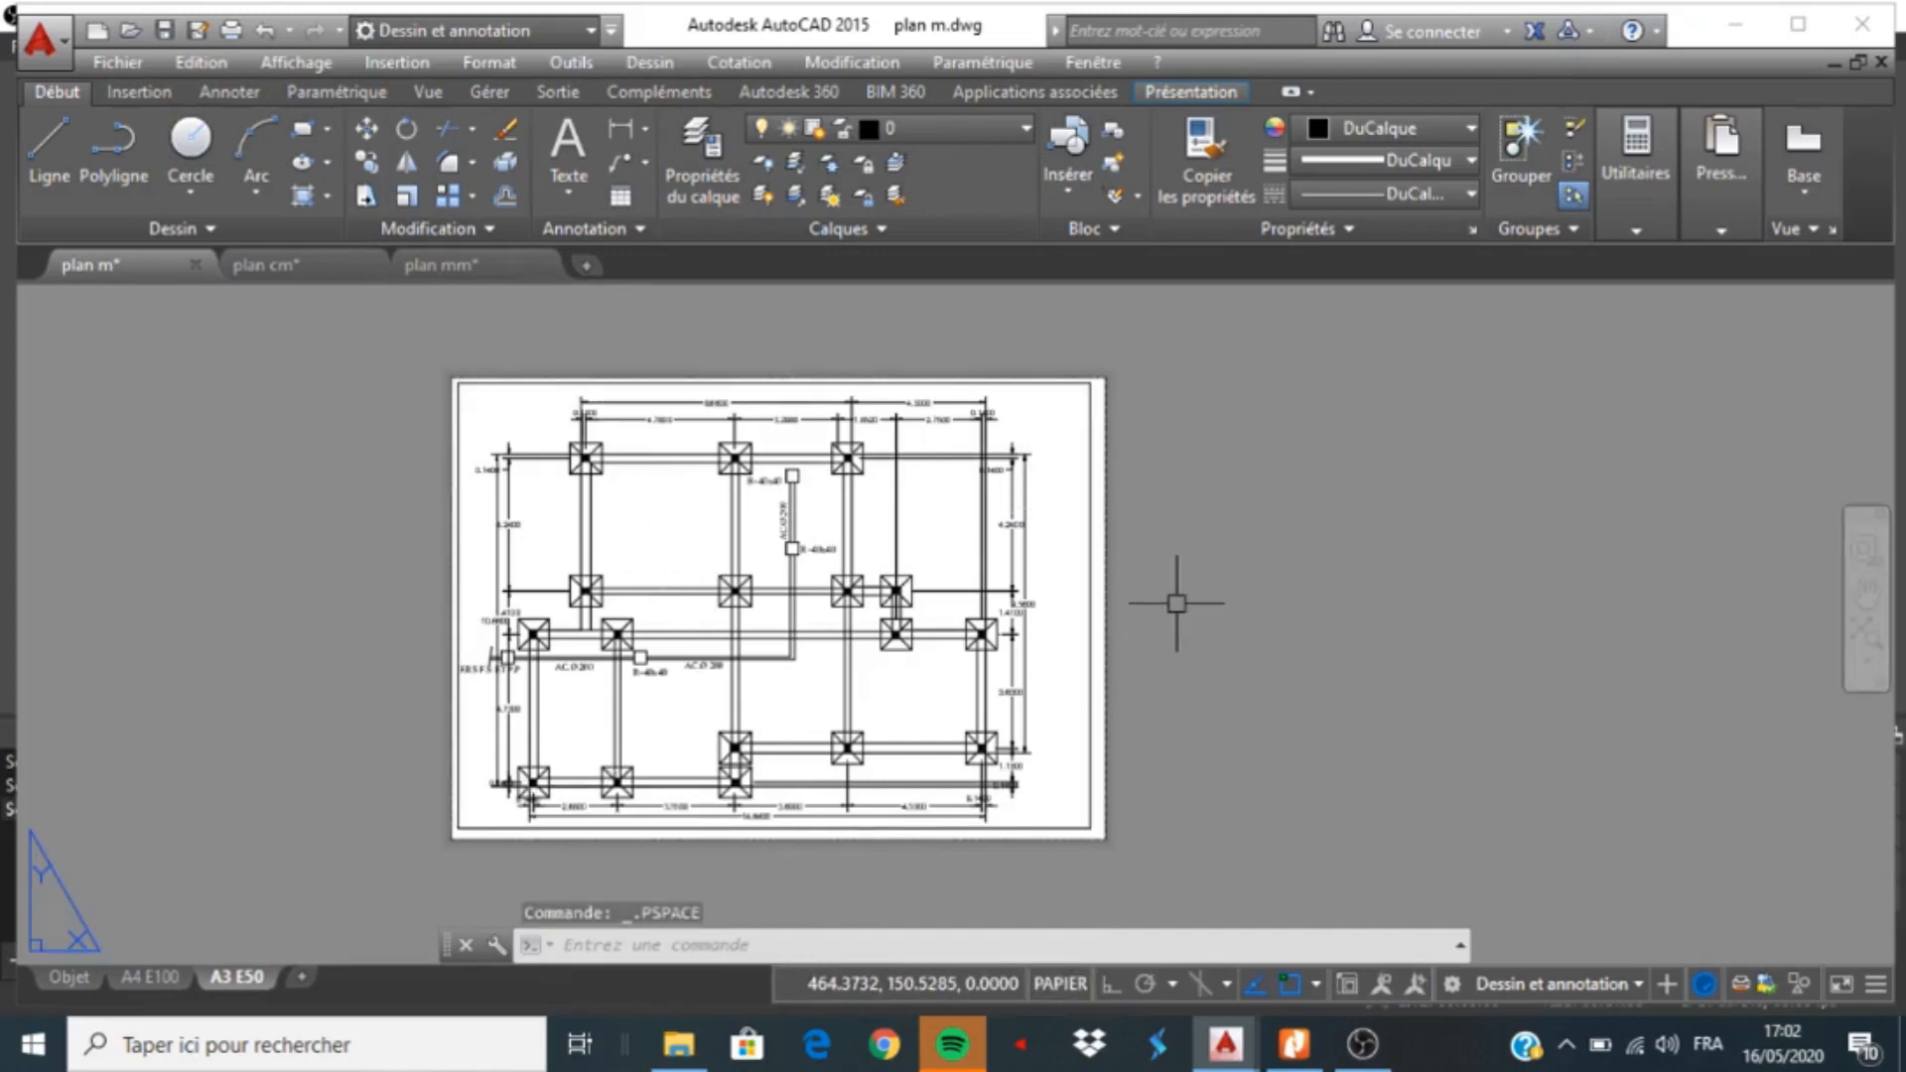
{"action": "left_click", "coordinate": [234, 36]}
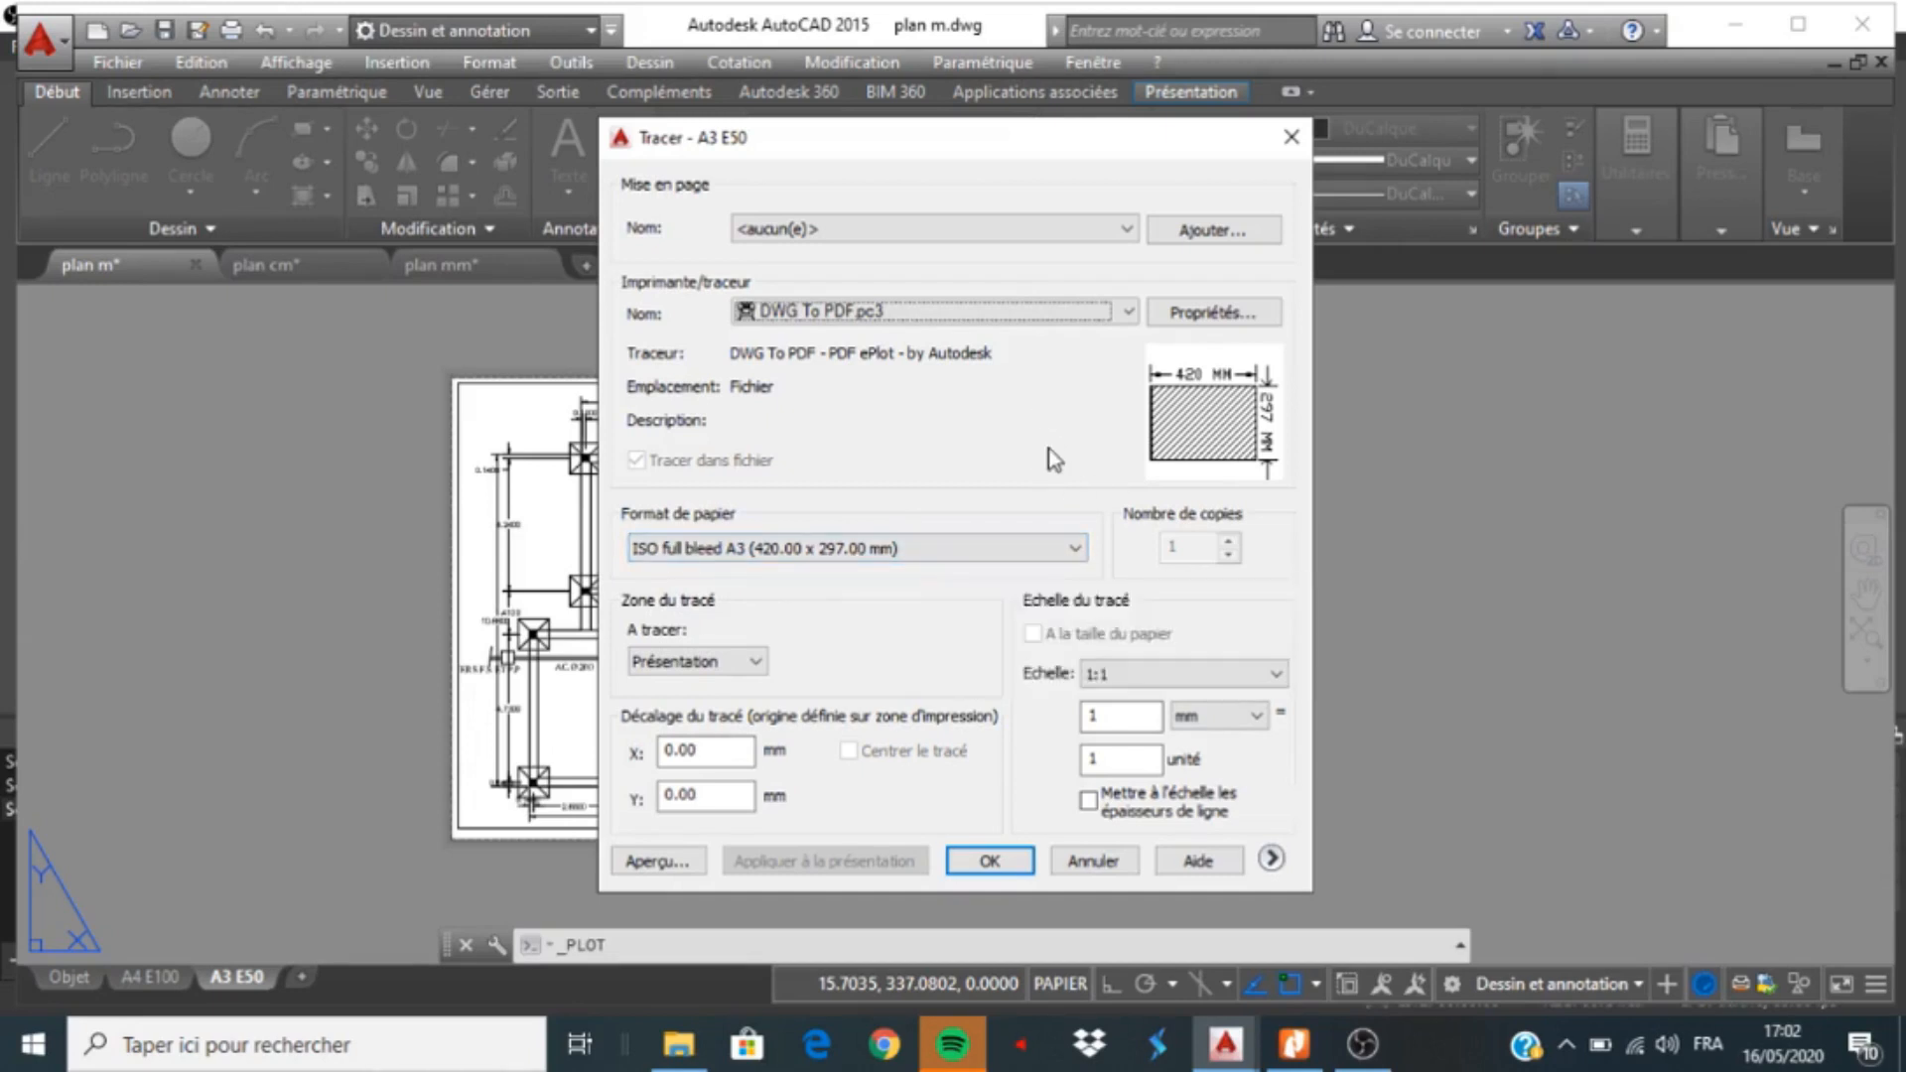
{"action": "left_click", "coordinate": [751, 665]}
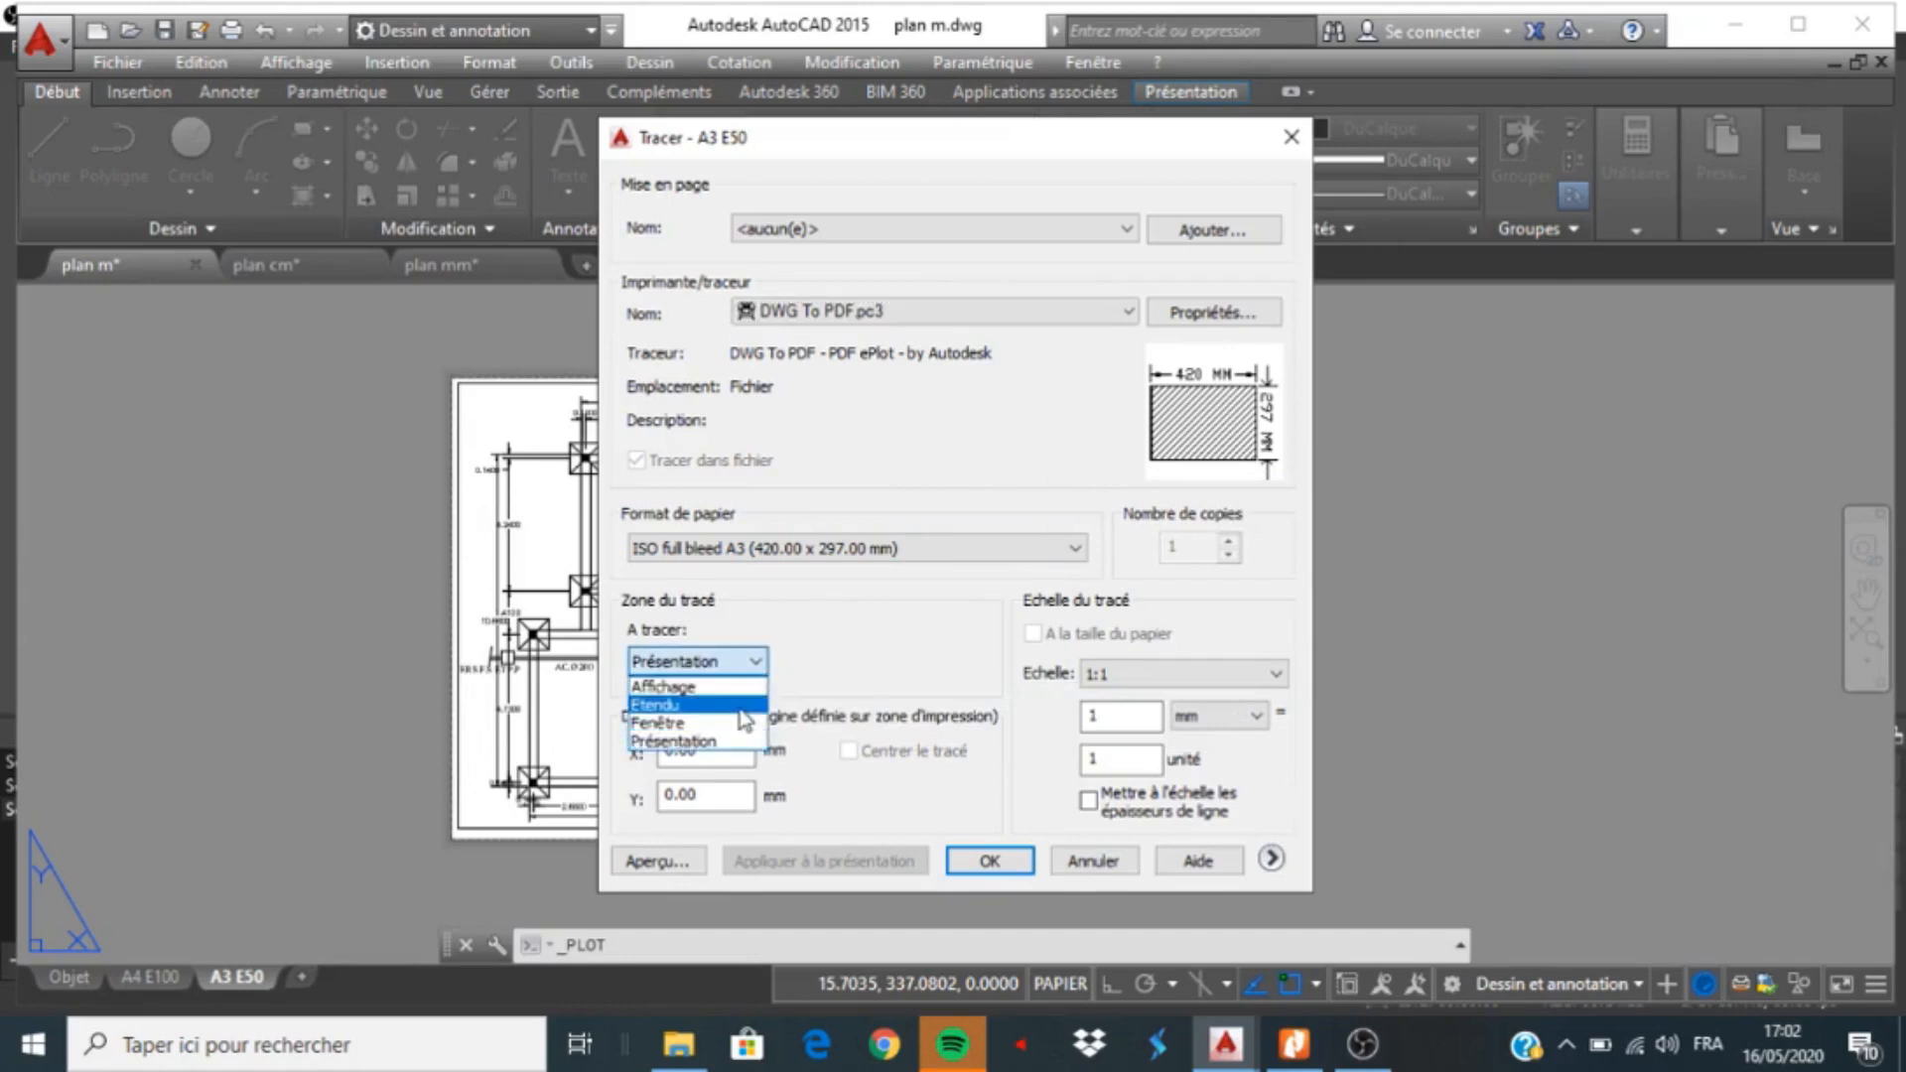
{"action": "left_click", "coordinate": [741, 727]}
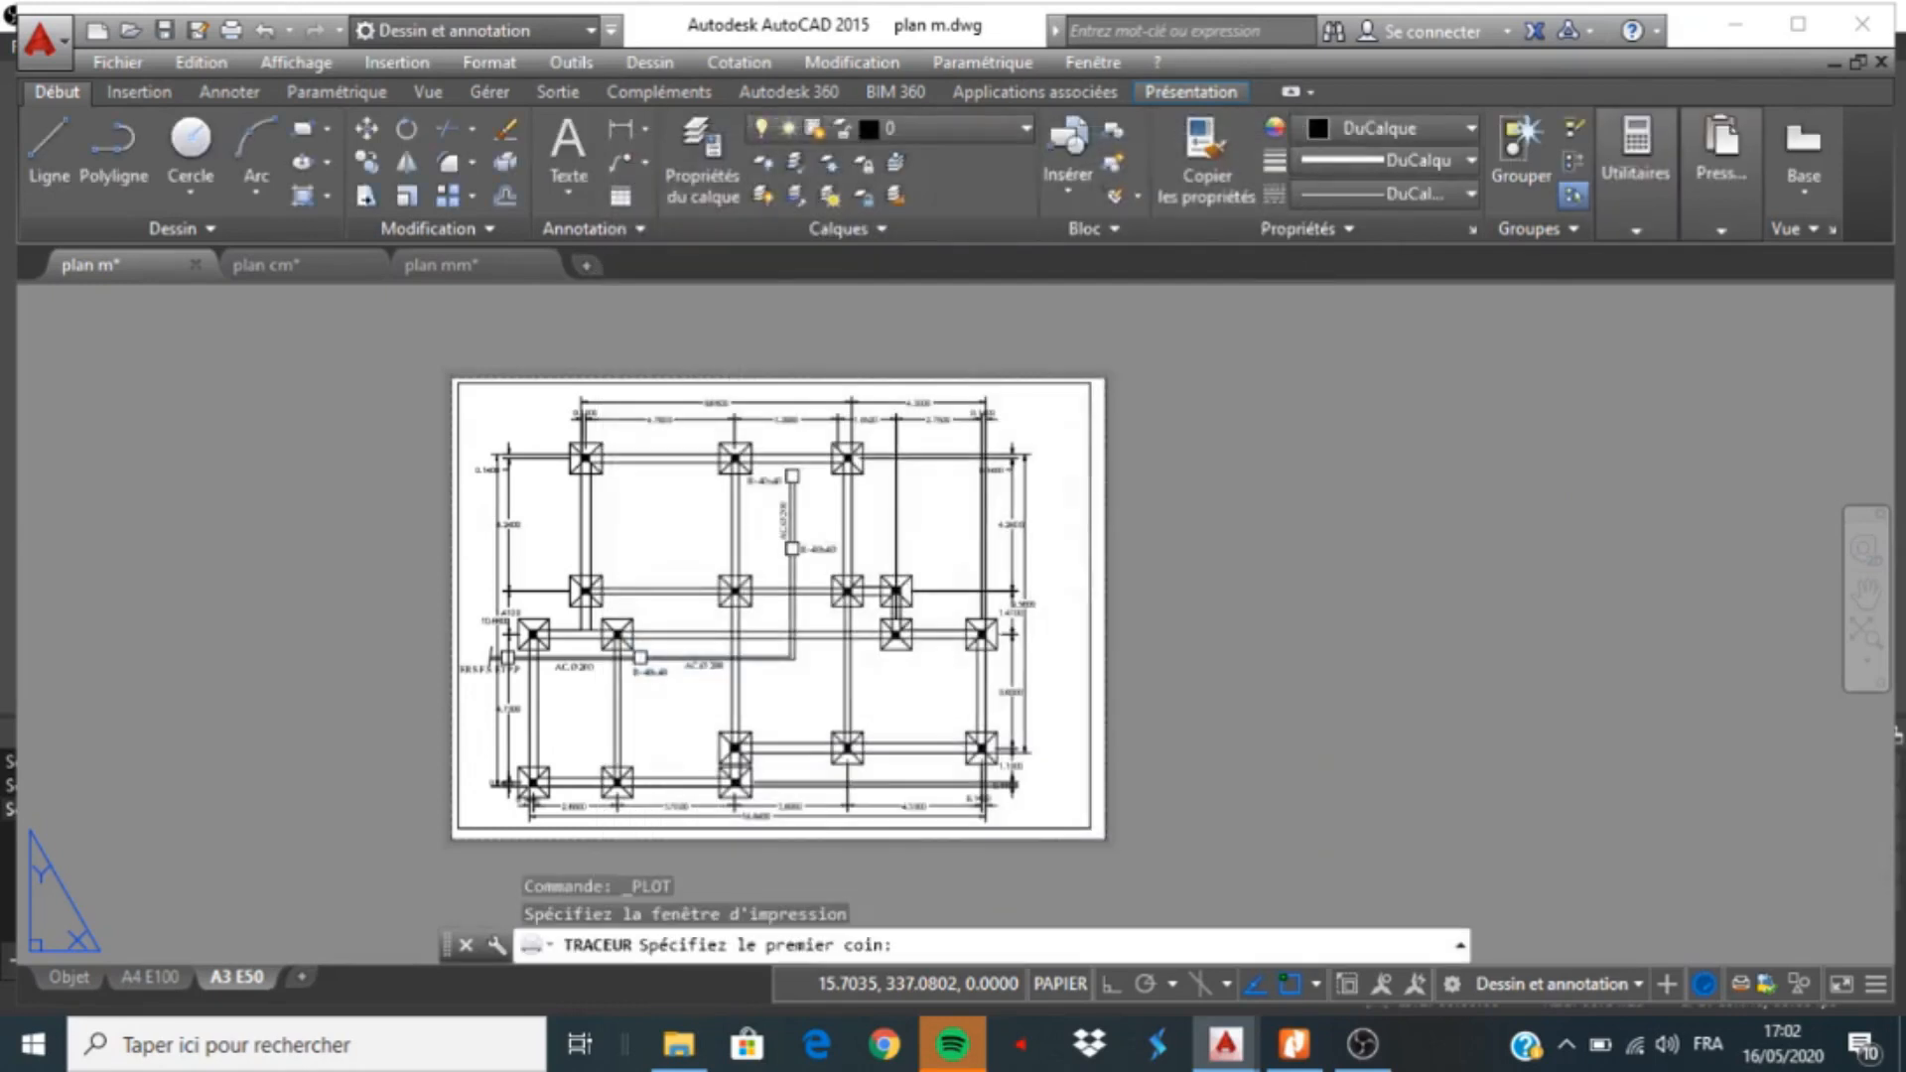
{"action": "scroll", "coordinate": [516, 386], "scroll_direction": "up", "scroll_amount": 6}
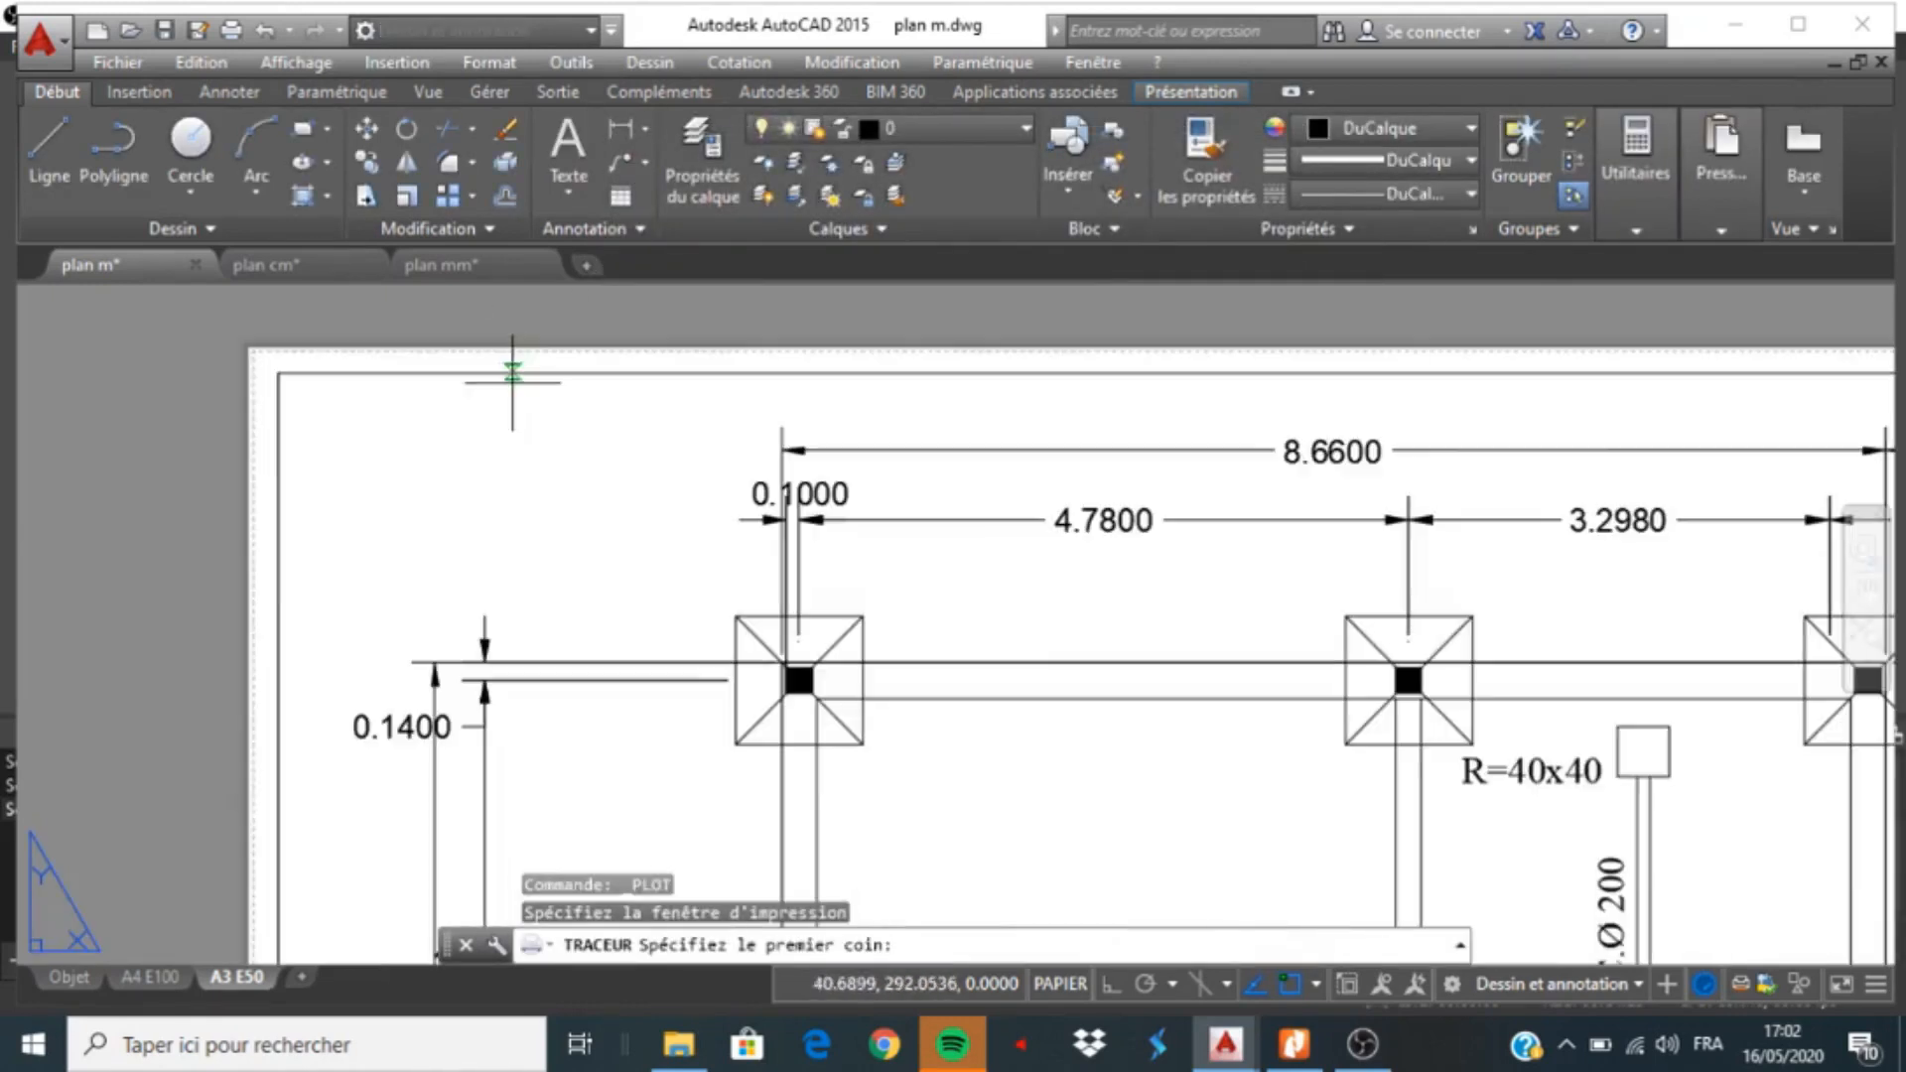
{"action": "left_click", "coordinate": [280, 372]}
{"action": "scroll", "coordinate": [372, 364], "scroll_direction": "down", "scroll_amount": 5}
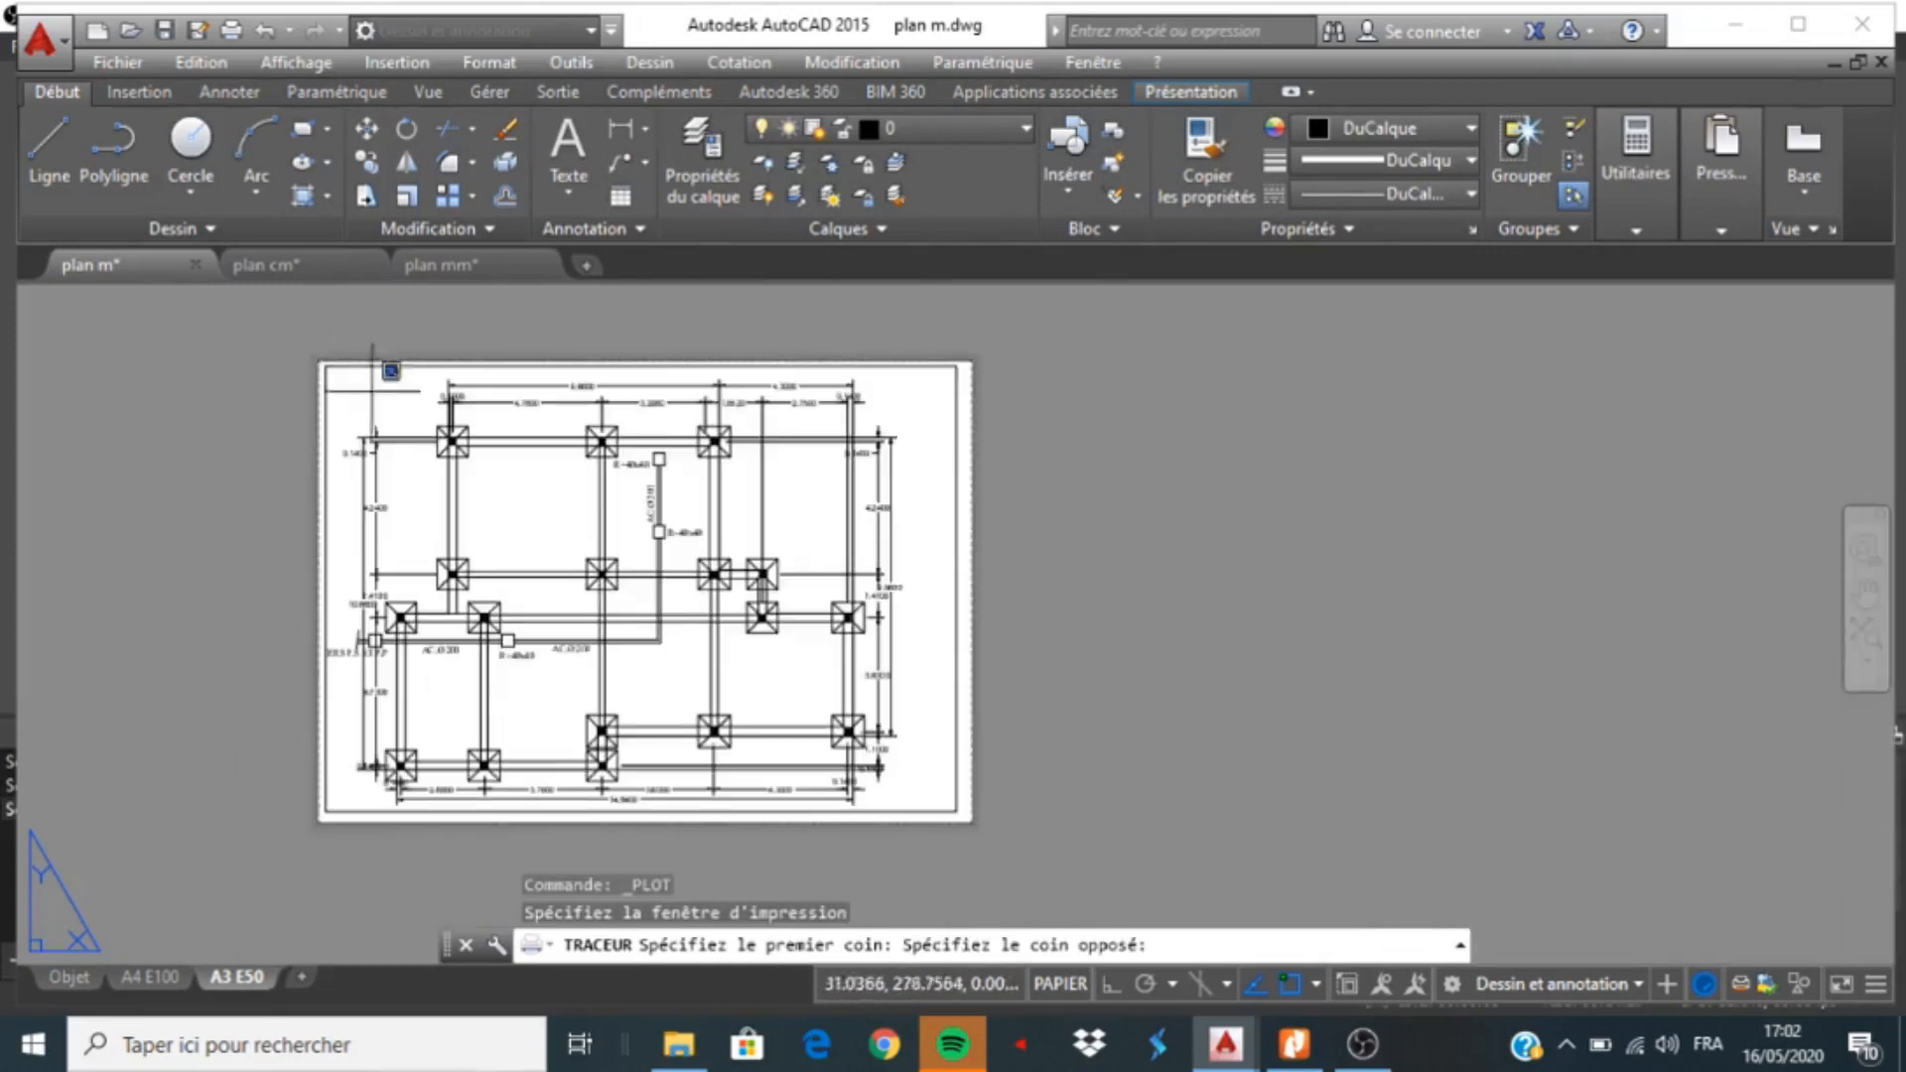
{"action": "scroll", "coordinate": [978, 844], "scroll_direction": "up", "scroll_amount": 4}
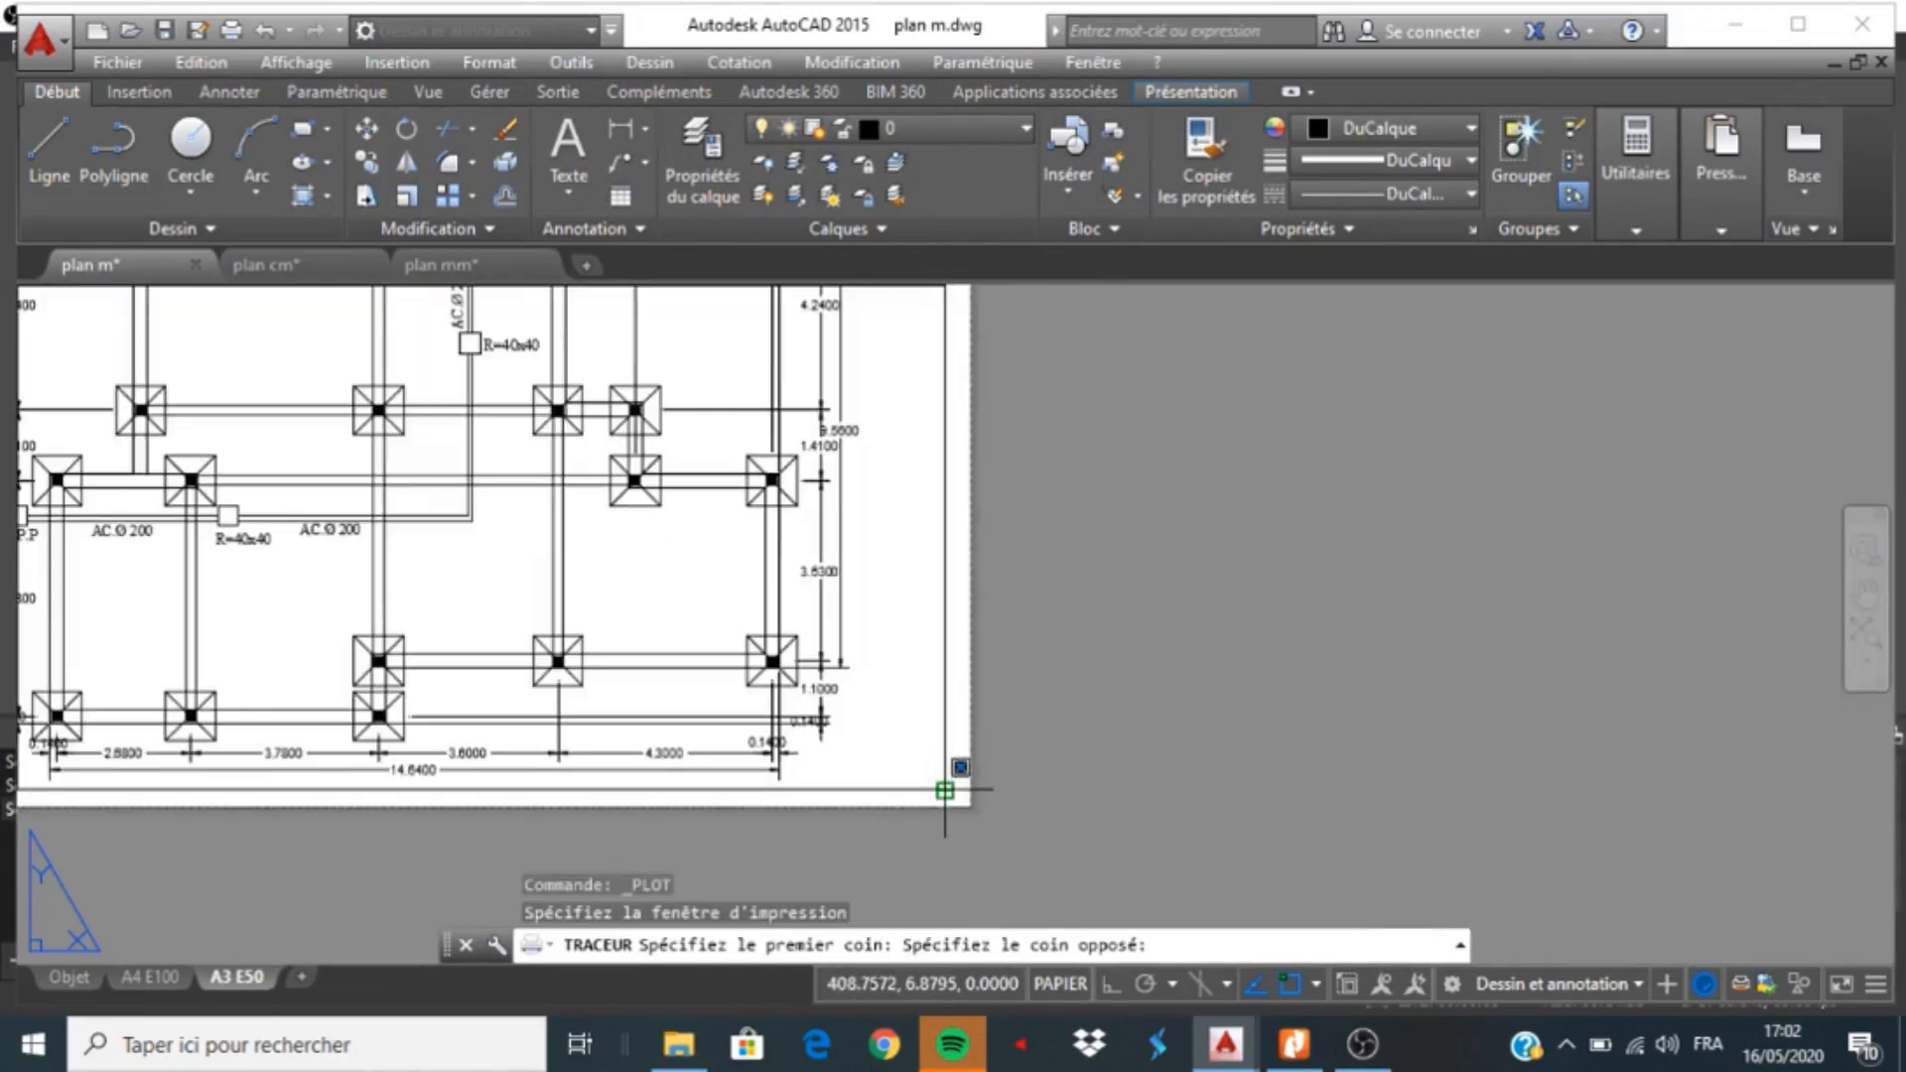
{"action": "left_click", "coordinate": [953, 783]}
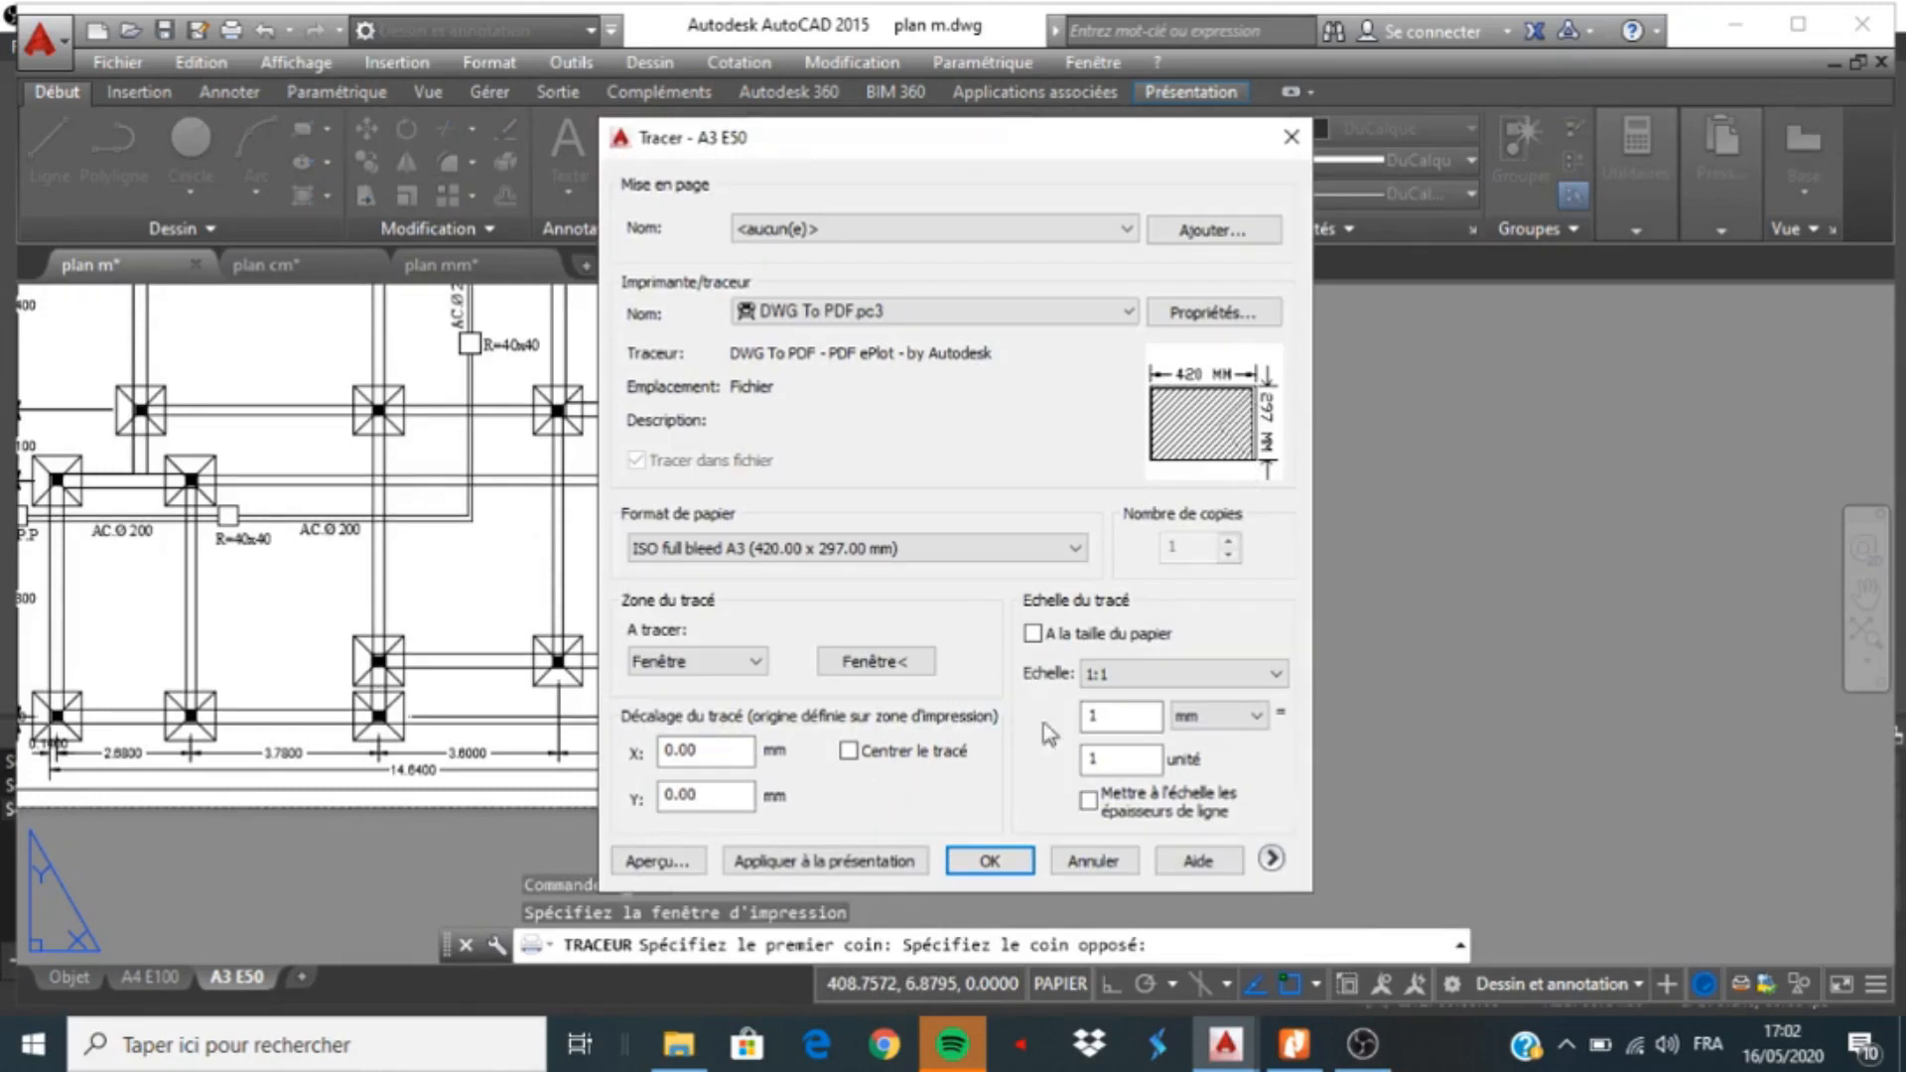
Centre the plot on the A3 paper and plot it from its preview
{"action": "left_click", "coordinate": [881, 754]}
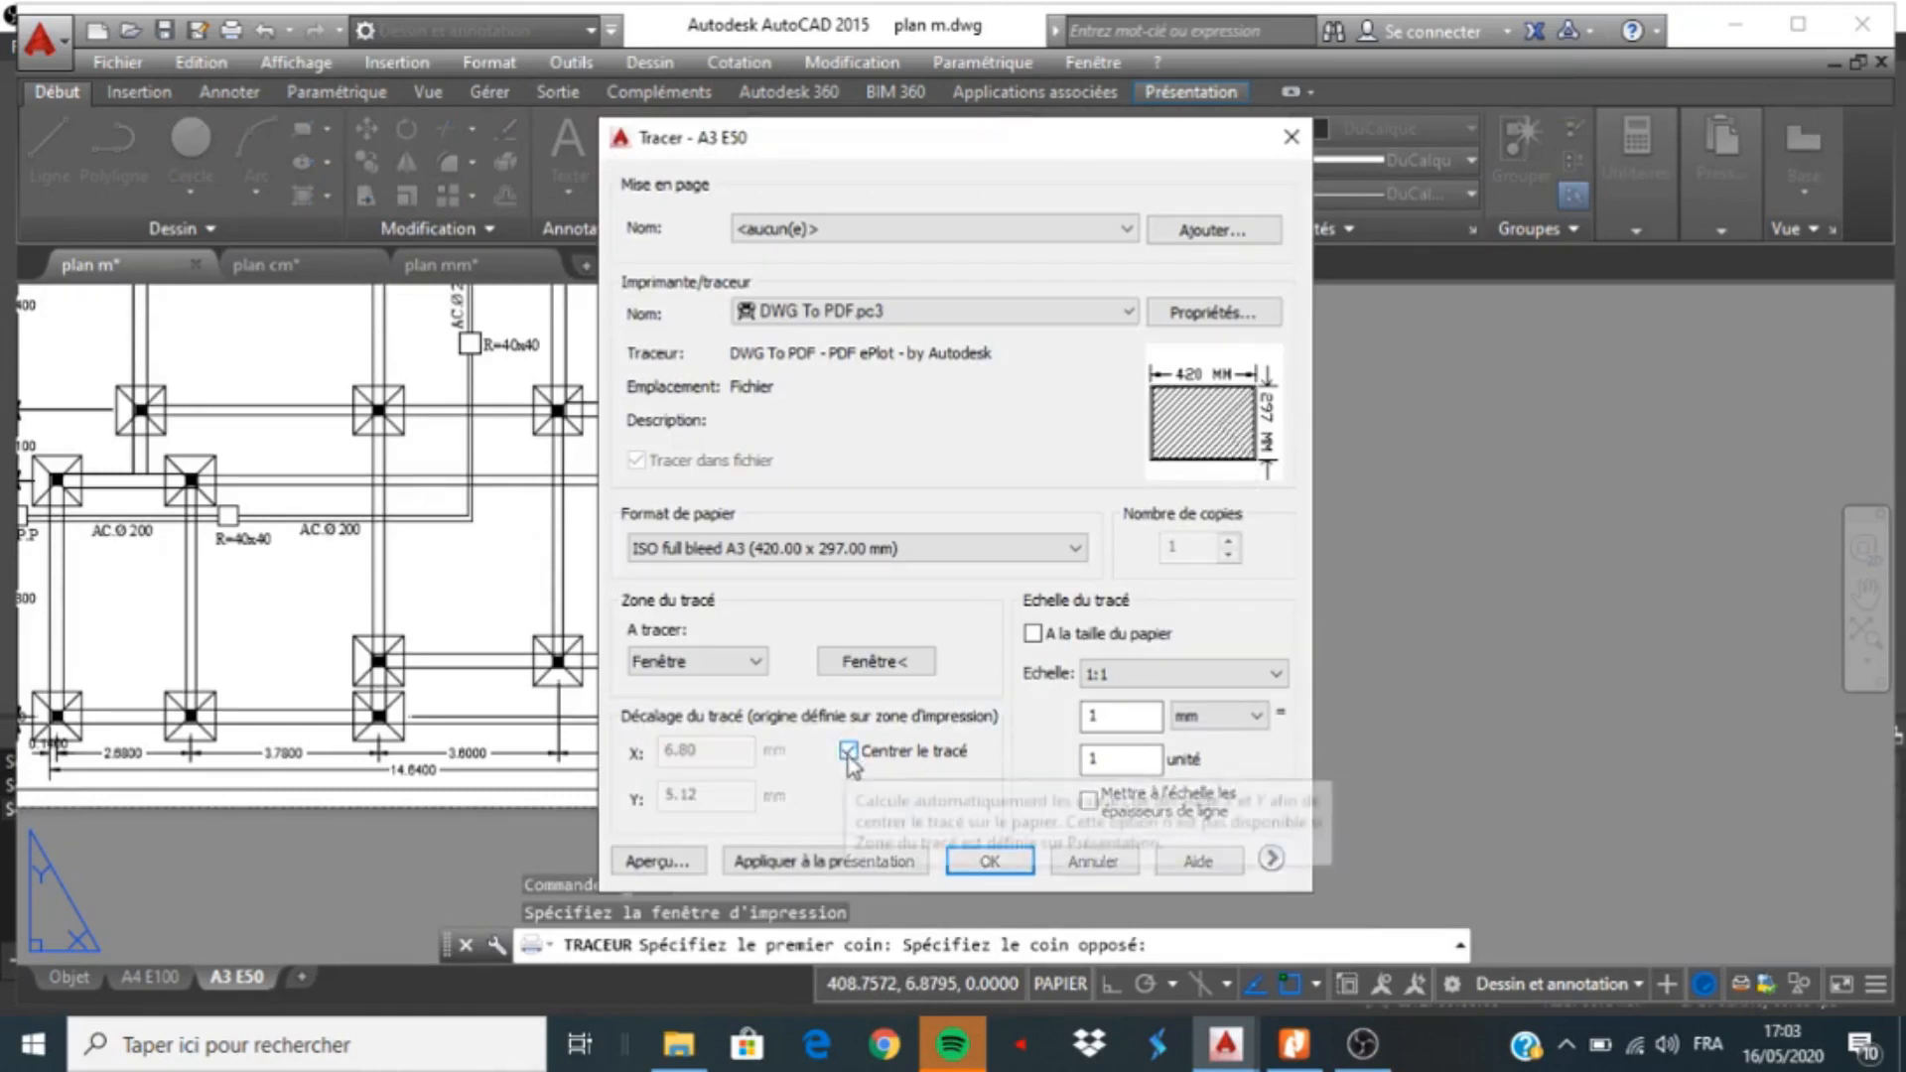
{"action": "left_click", "coordinate": [650, 861]}
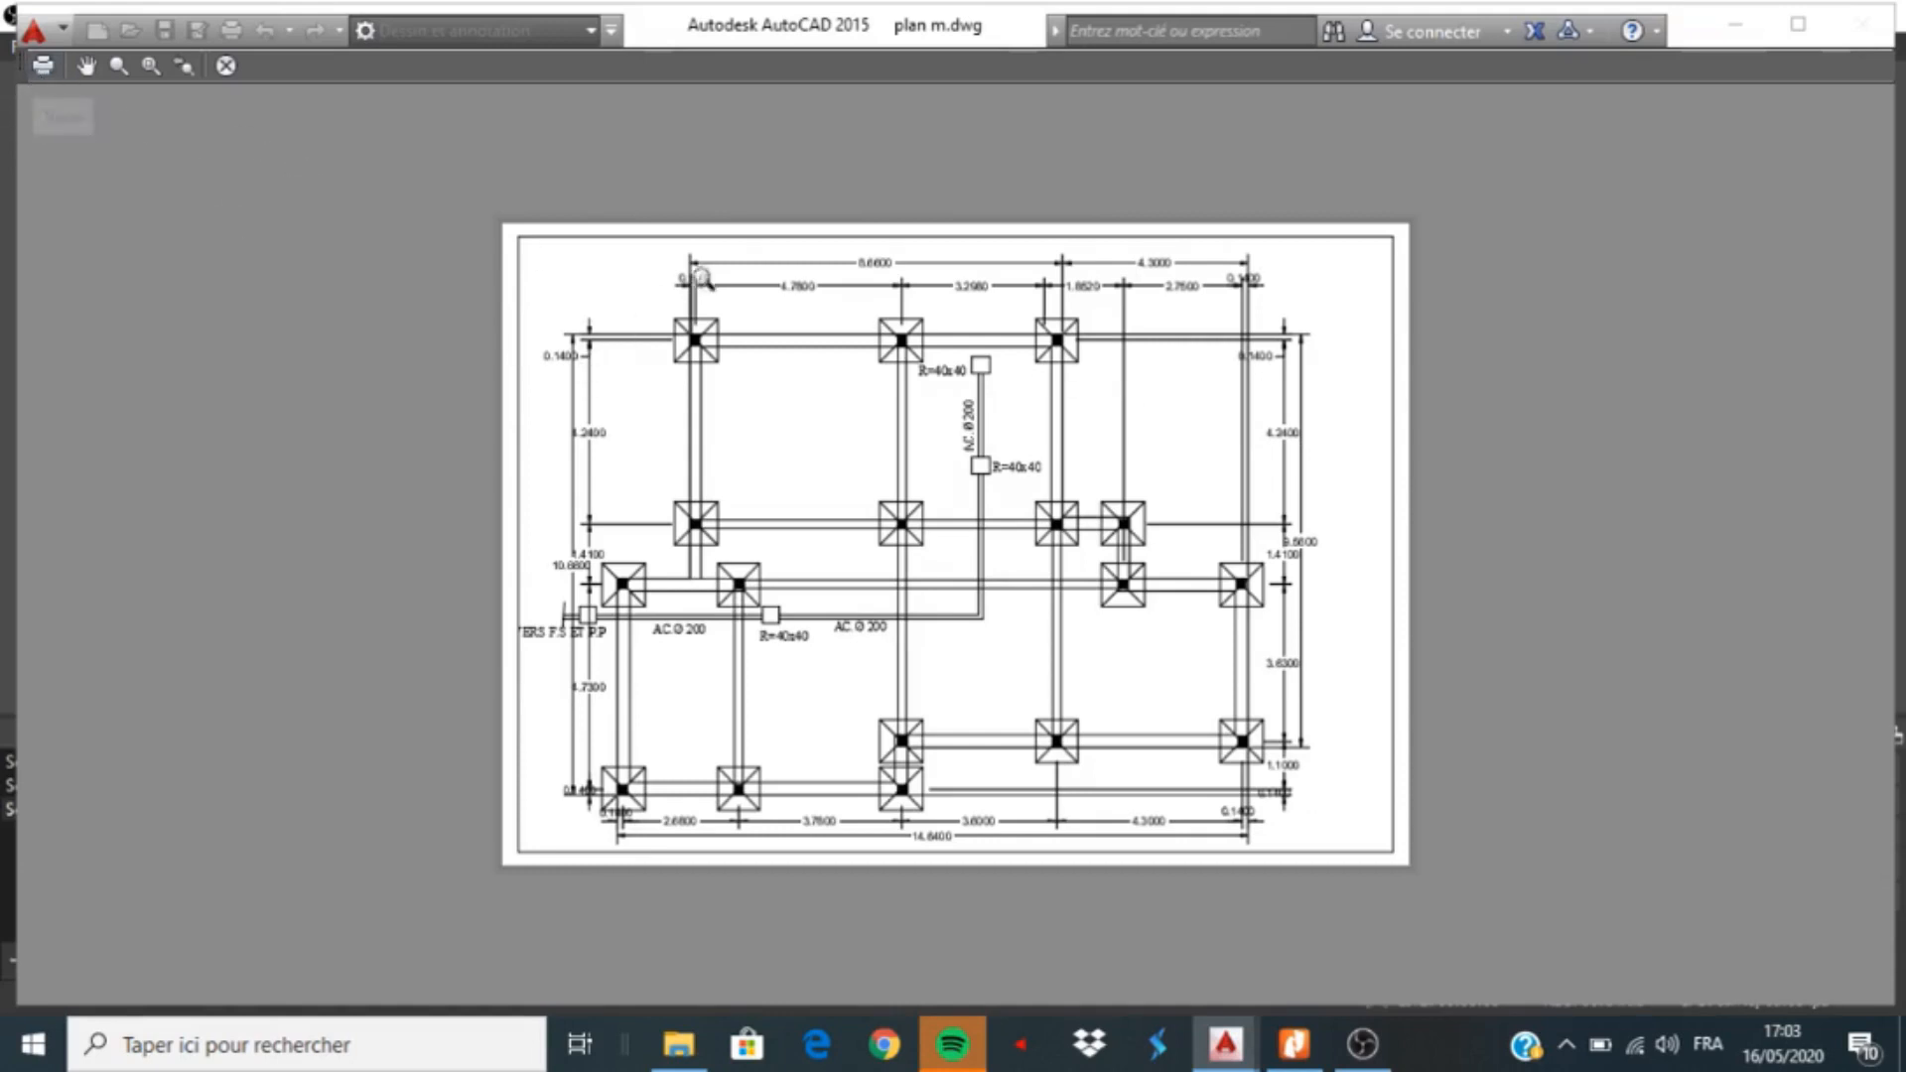
{"action": "left_click", "coordinate": [45, 72]}
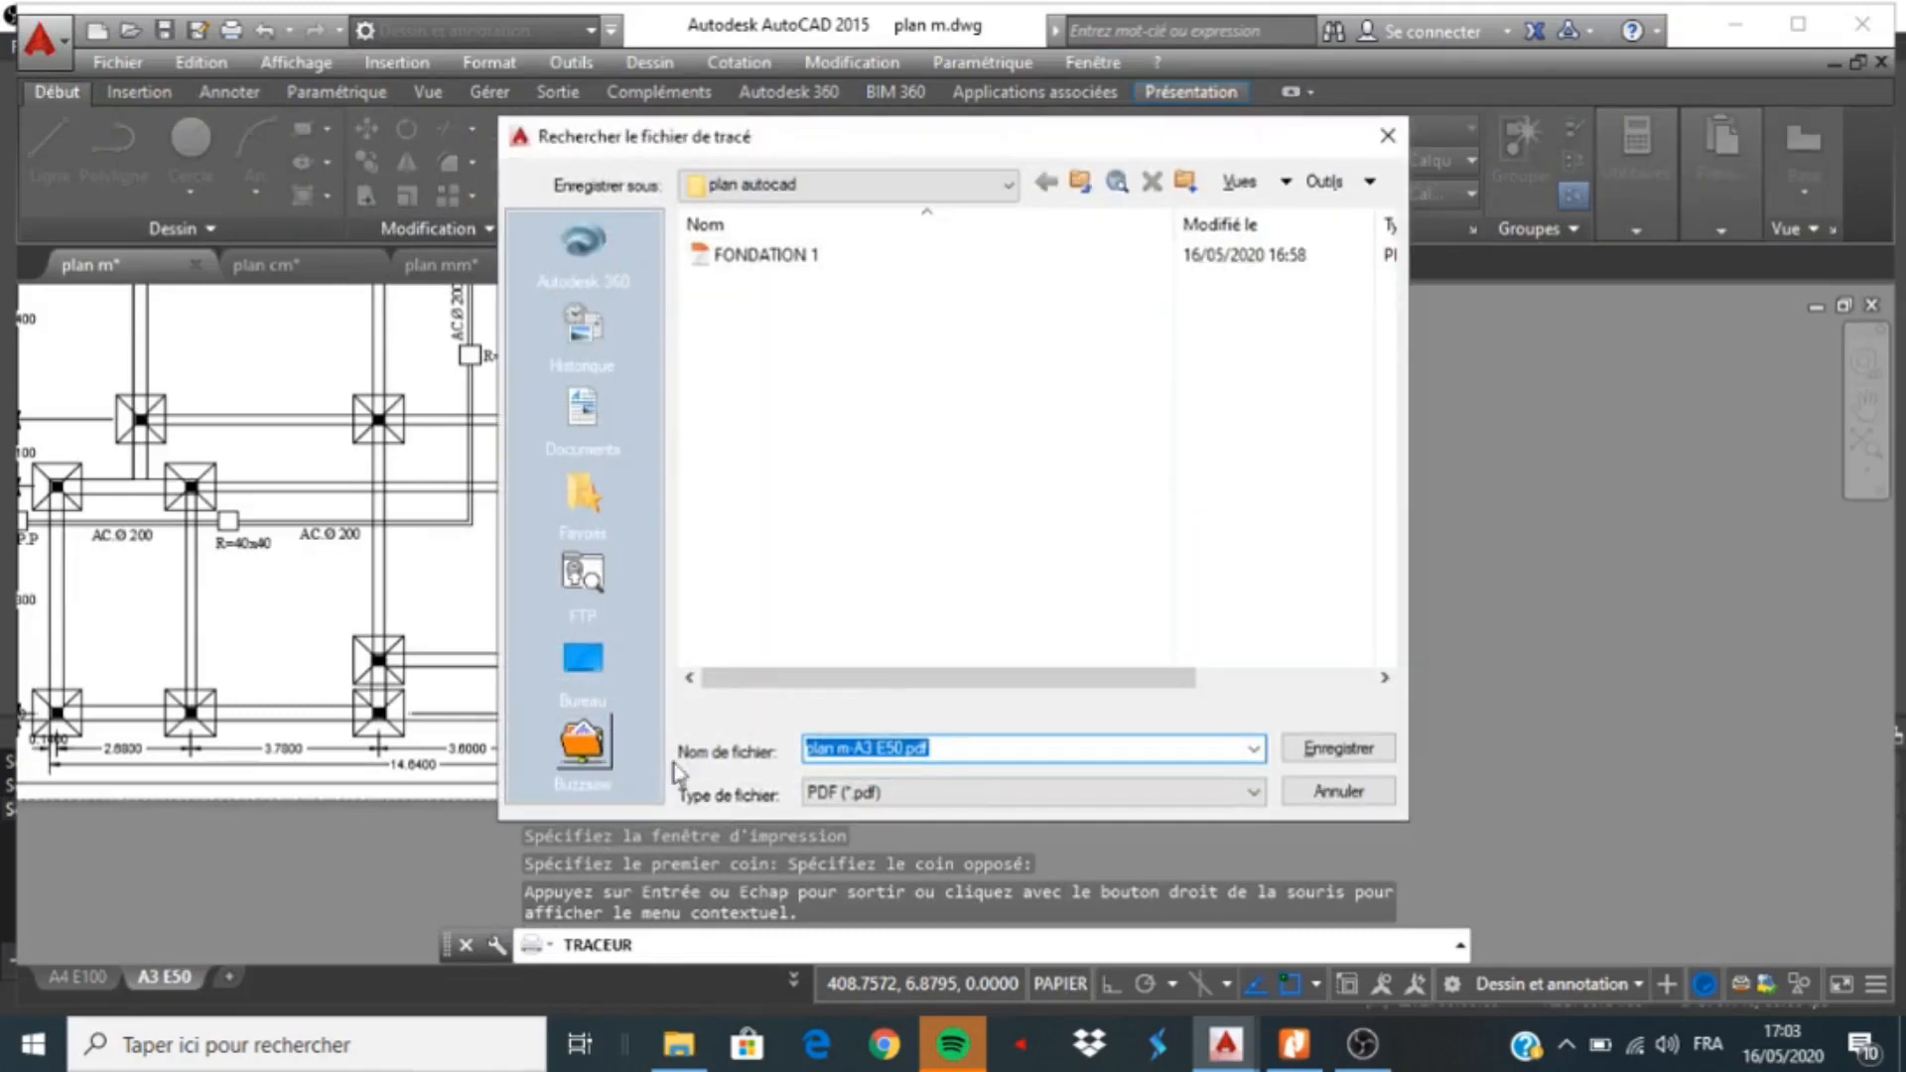
Save the plot as a PDF named FONDATION 2 A3 E50 in the plan autocad folder
{"action": "left_click", "coordinate": [784, 256]}
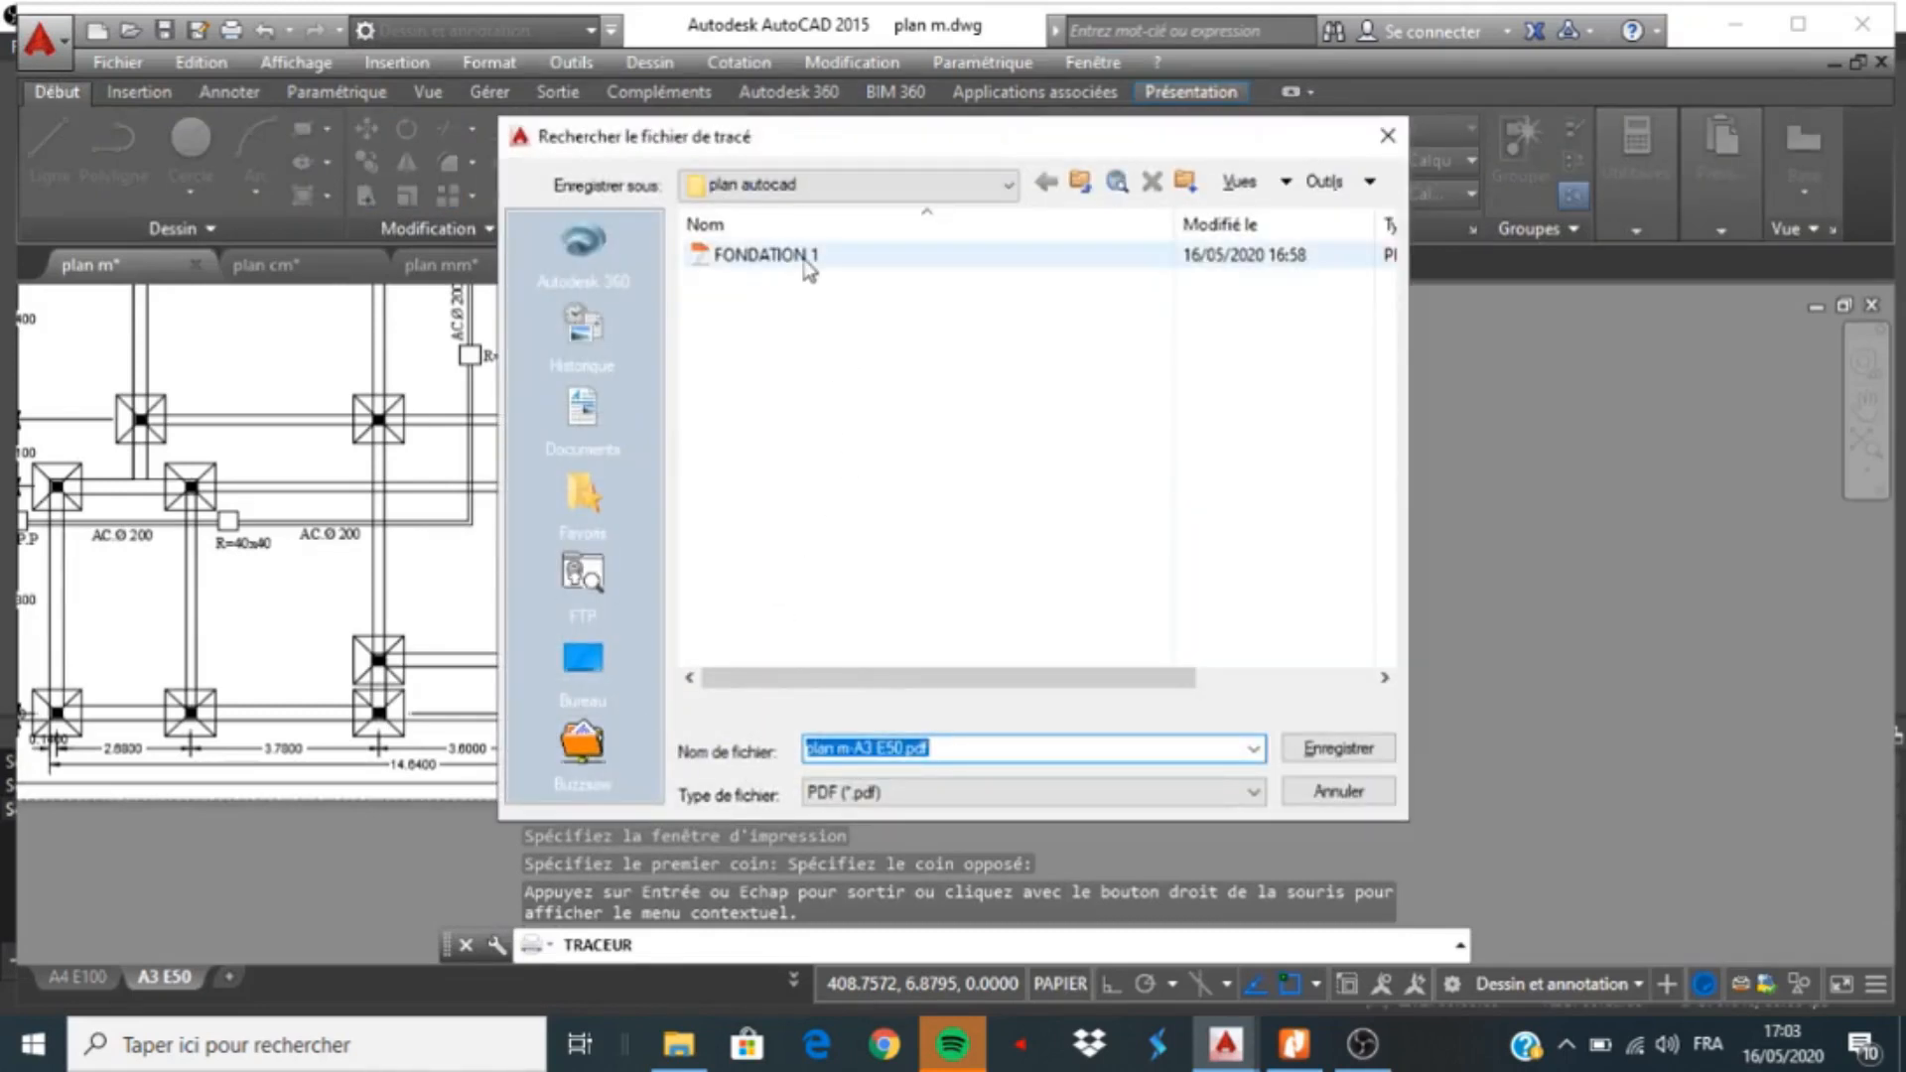
{"action": "left_click", "coordinate": [922, 754]}
{"action": "left_click", "coordinate": [929, 750]}
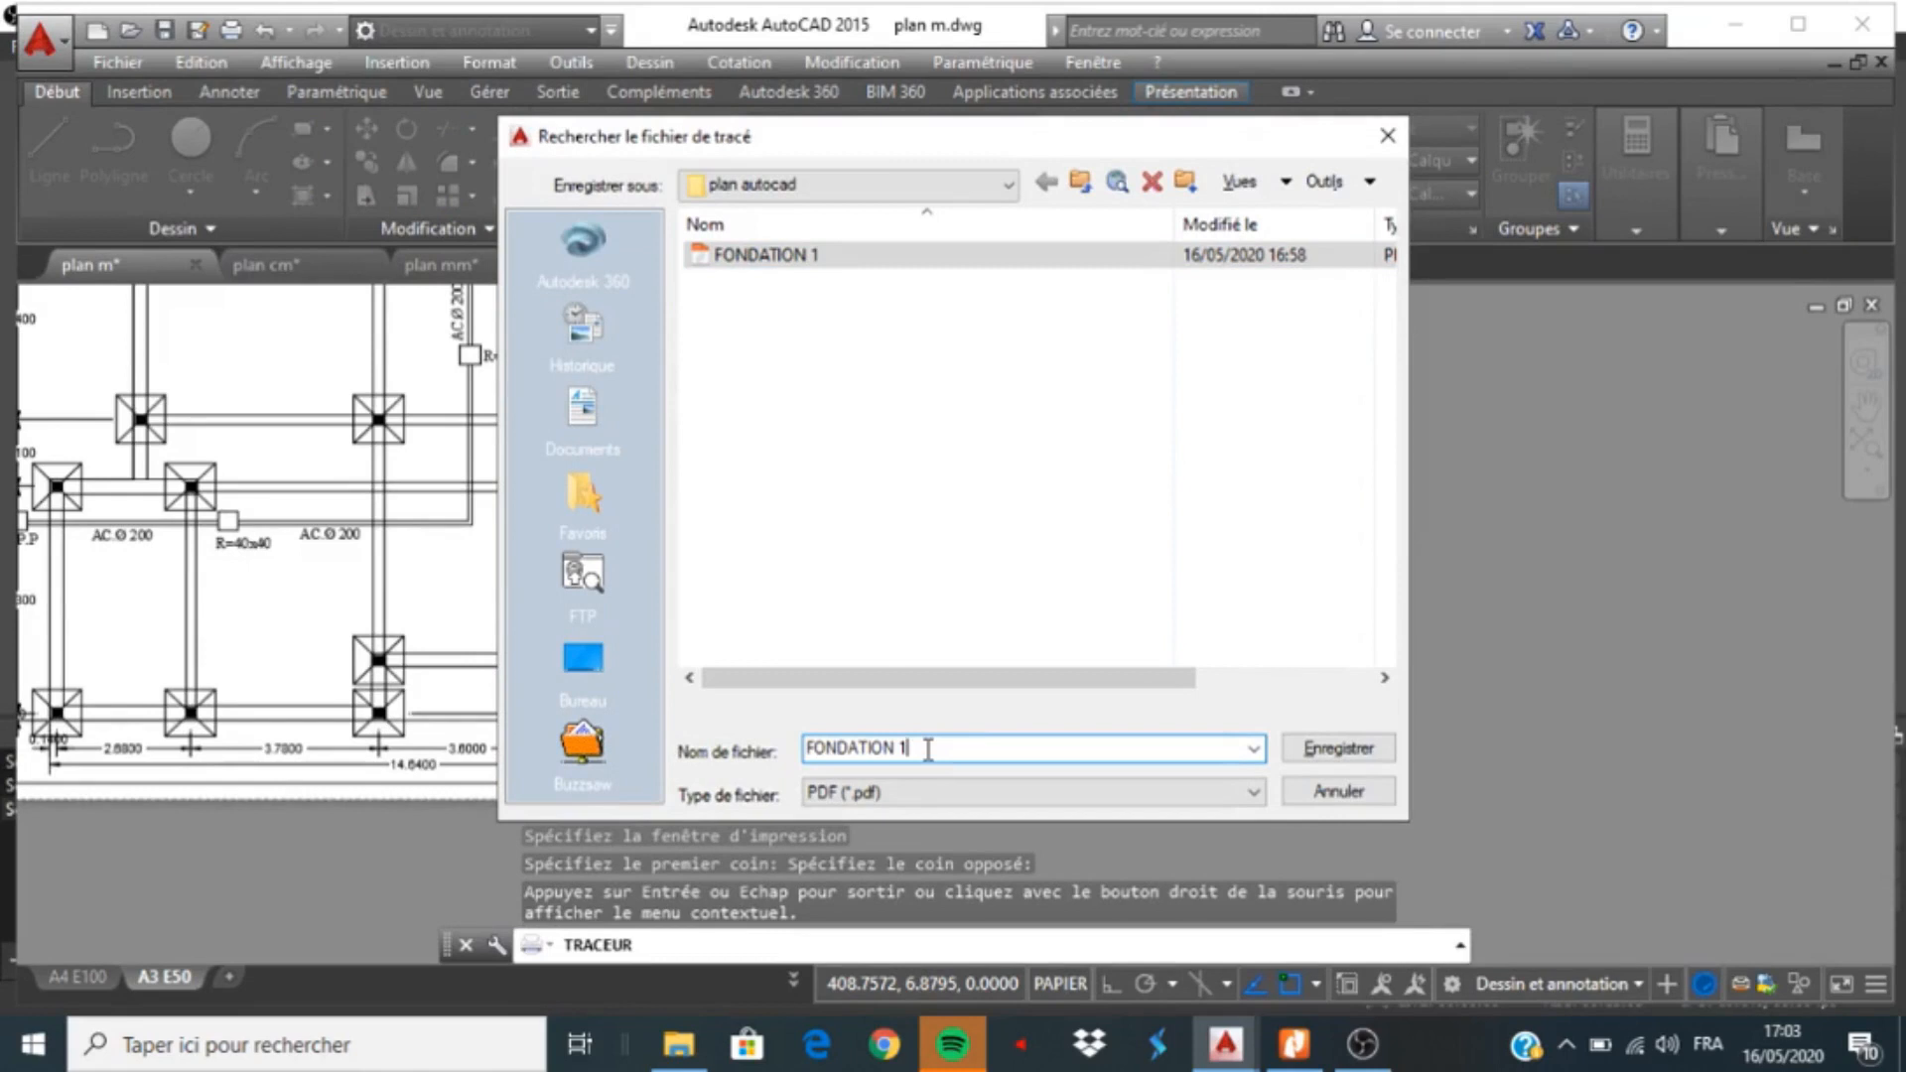
{"action": "key", "text": "BackSpace"}
{"action": "type", "text": "2"}
{"action": "left_click", "coordinate": [1323, 747]}
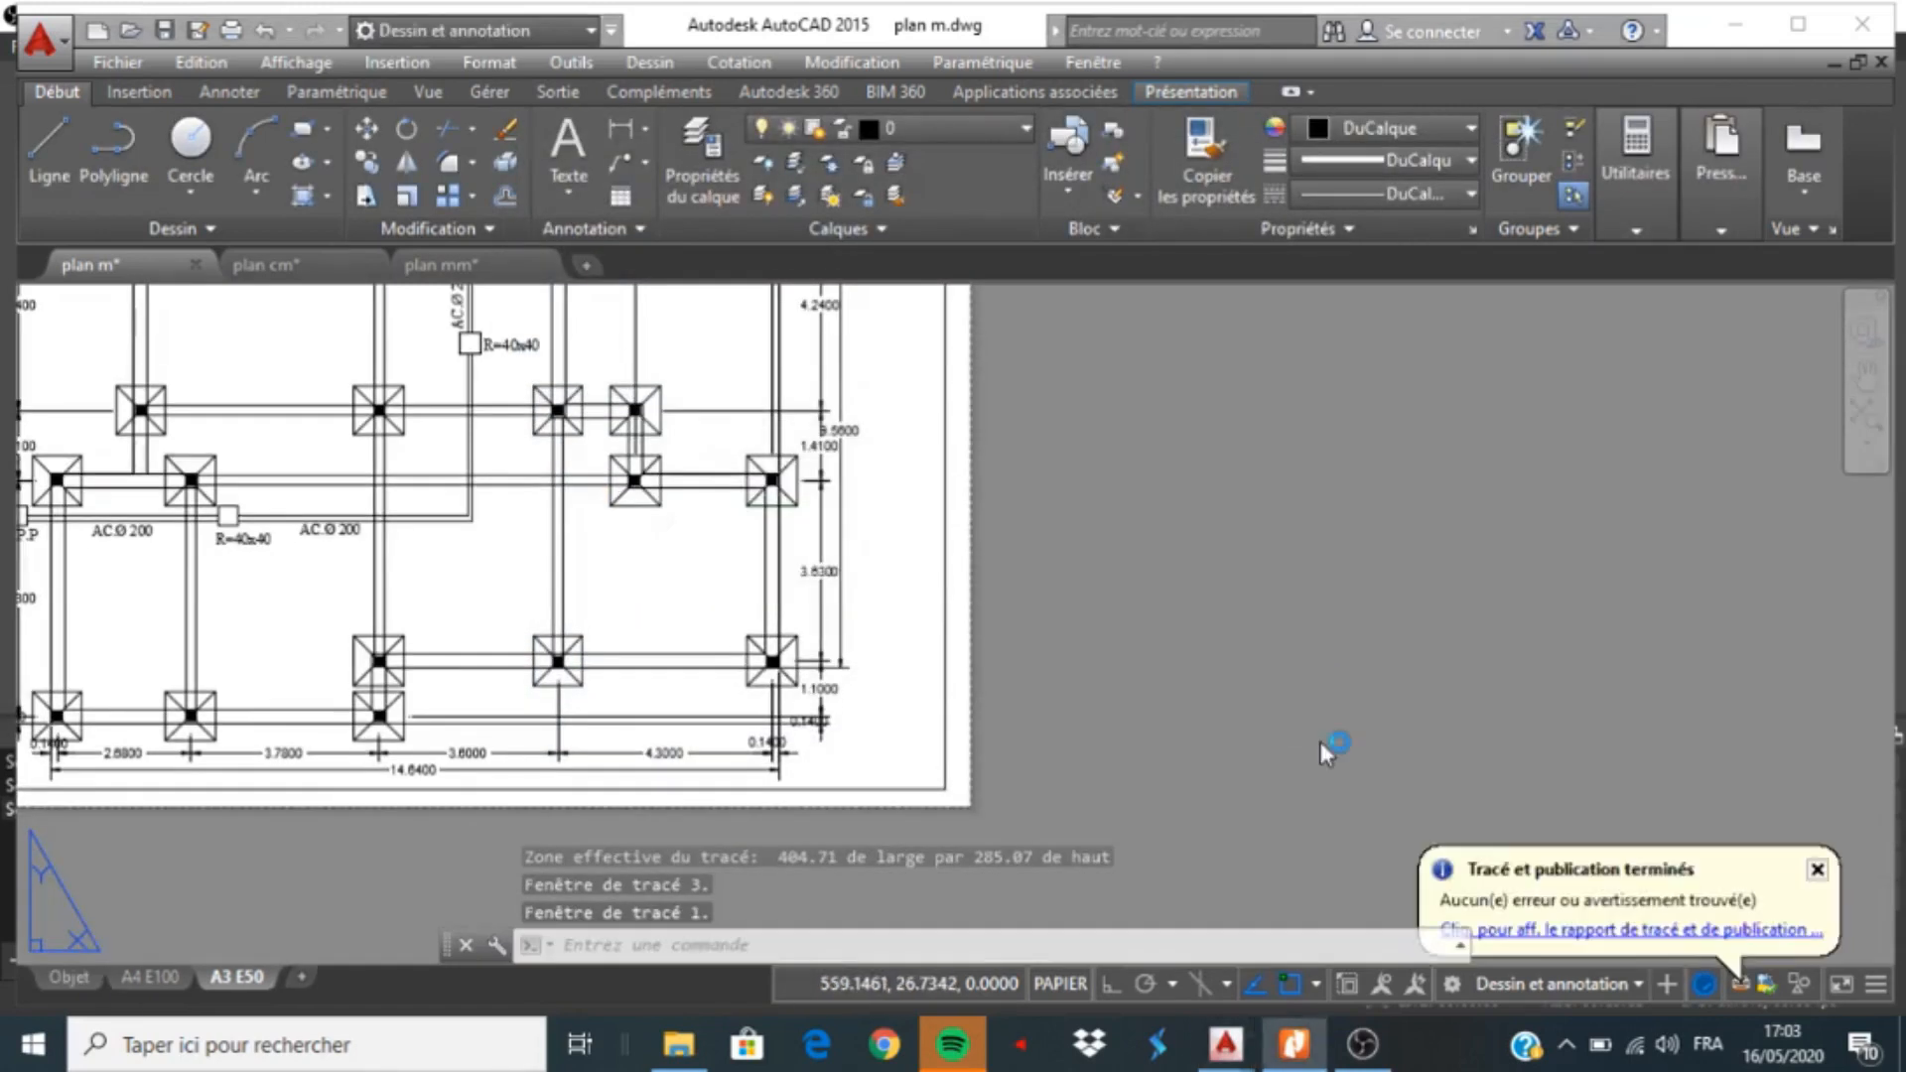
Look over the plotted foundation PDF in Nitro Pro and switch back to the plan m drawing in AutoCAD
{"action": "scroll", "coordinate": [477, 512], "scroll_direction": "down", "scroll_amount": 4}
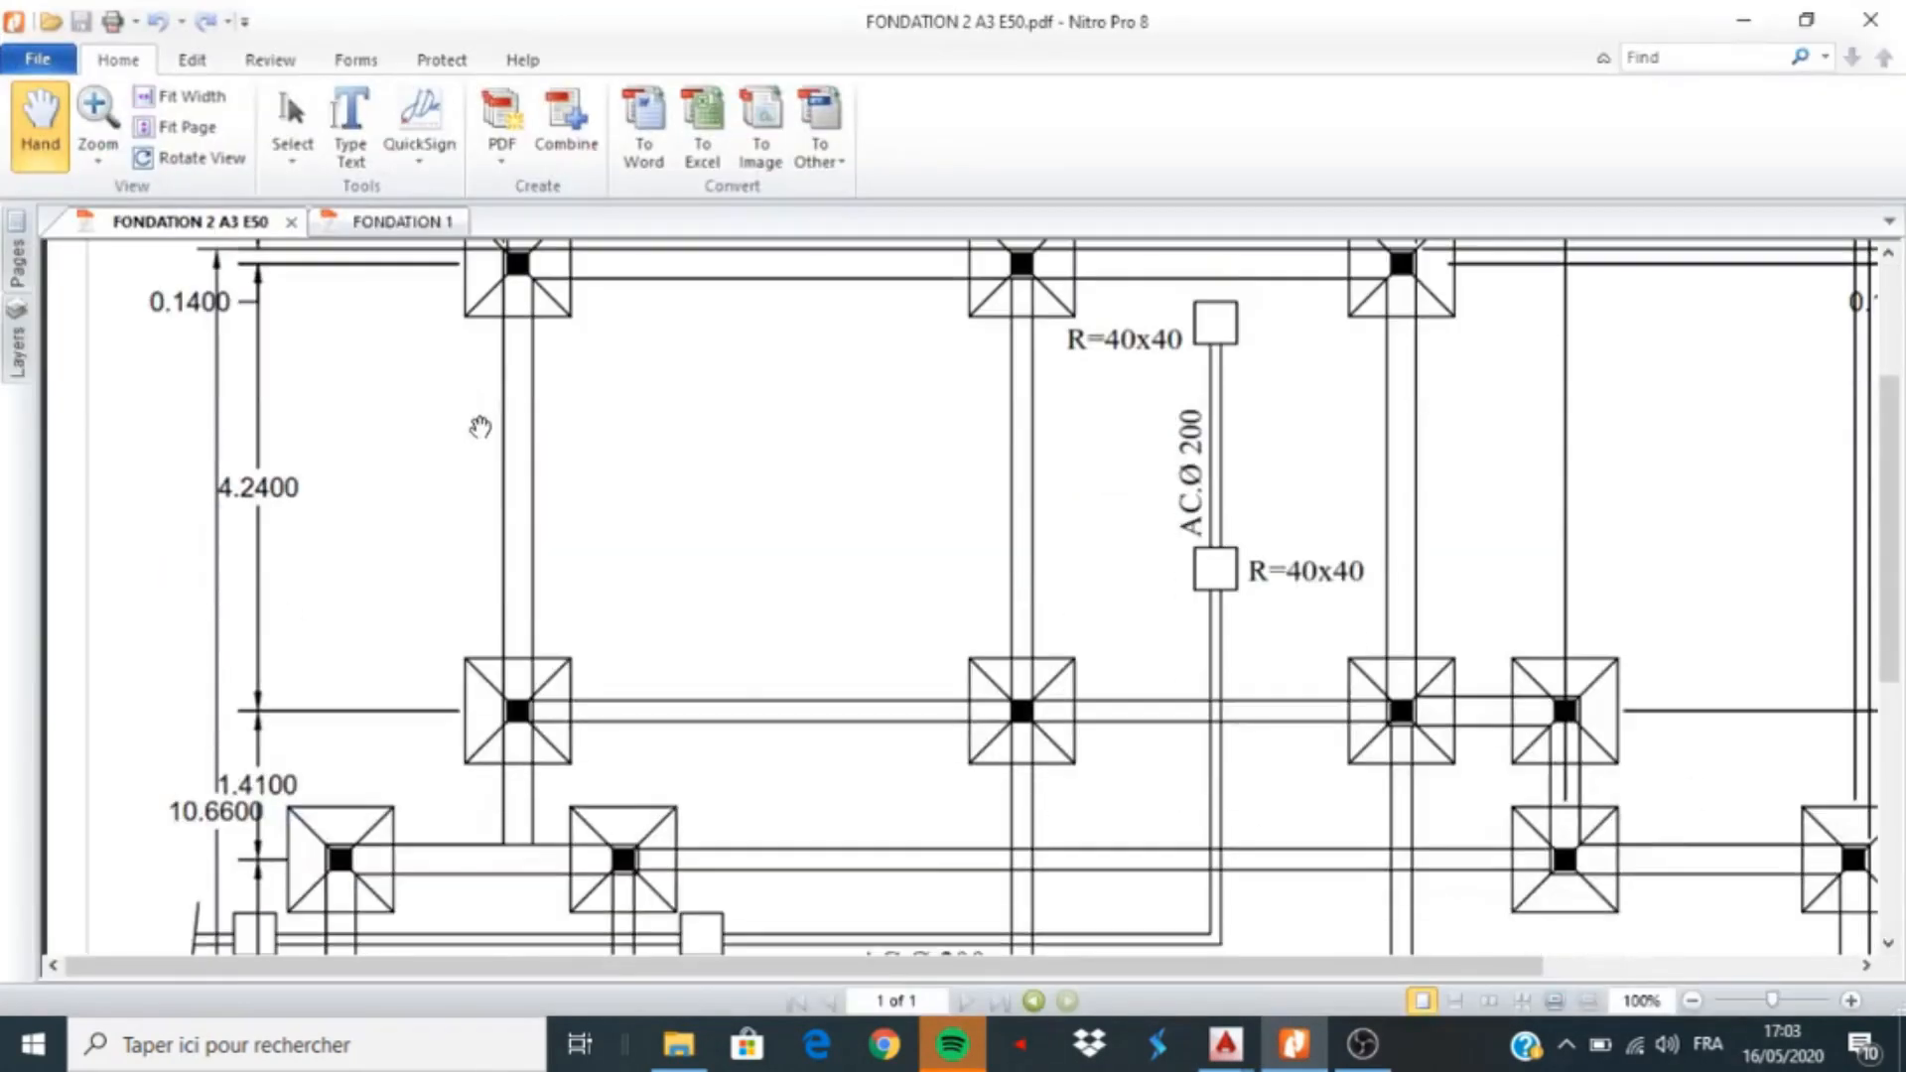
{"action": "scroll", "coordinate": [476, 513], "scroll_direction": "up", "scroll_amount": 2}
{"action": "mouse_move", "coordinate": [1231, 1052]}
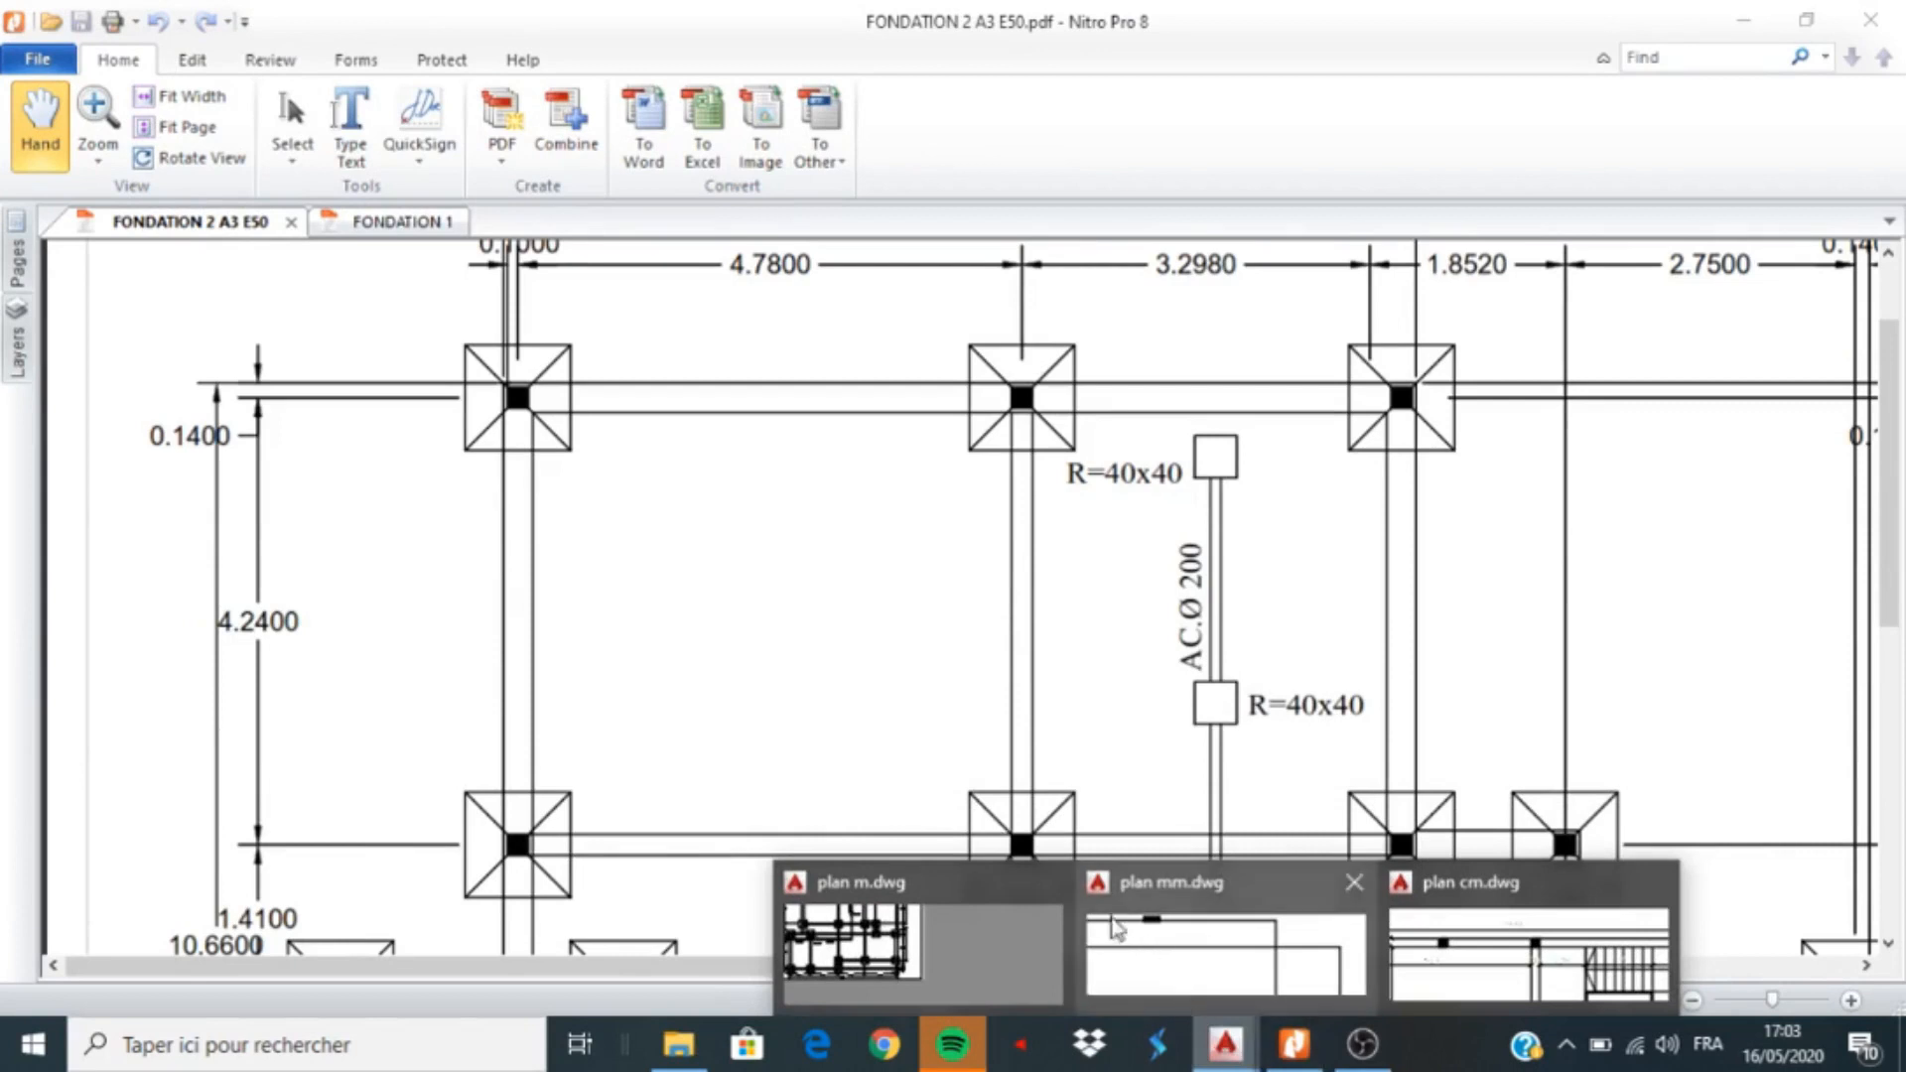
{"action": "left_click", "coordinate": [977, 891]}
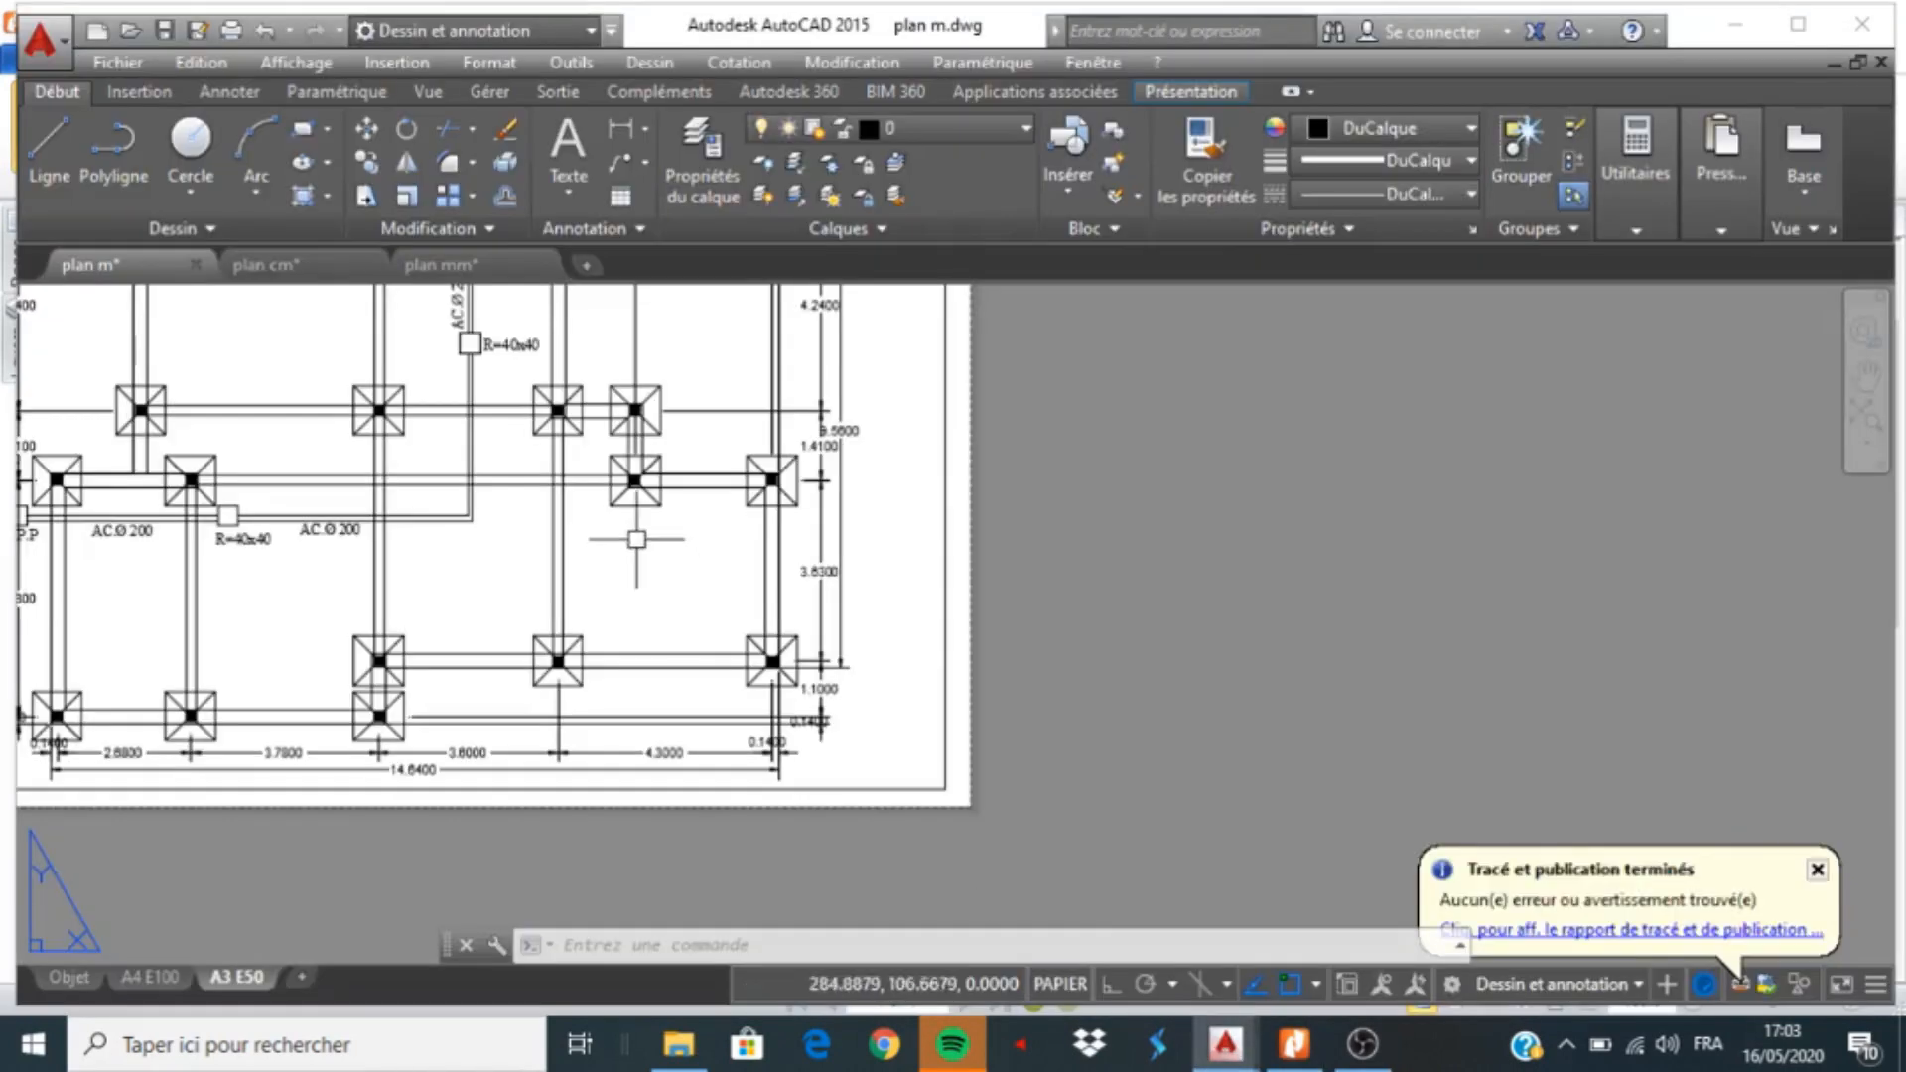
{"action": "scroll", "coordinate": [609, 482], "scroll_direction": "down", "scroll_amount": 5}
{"action": "scroll", "coordinate": [498, 324], "scroll_direction": "up", "scroll_amount": 2}
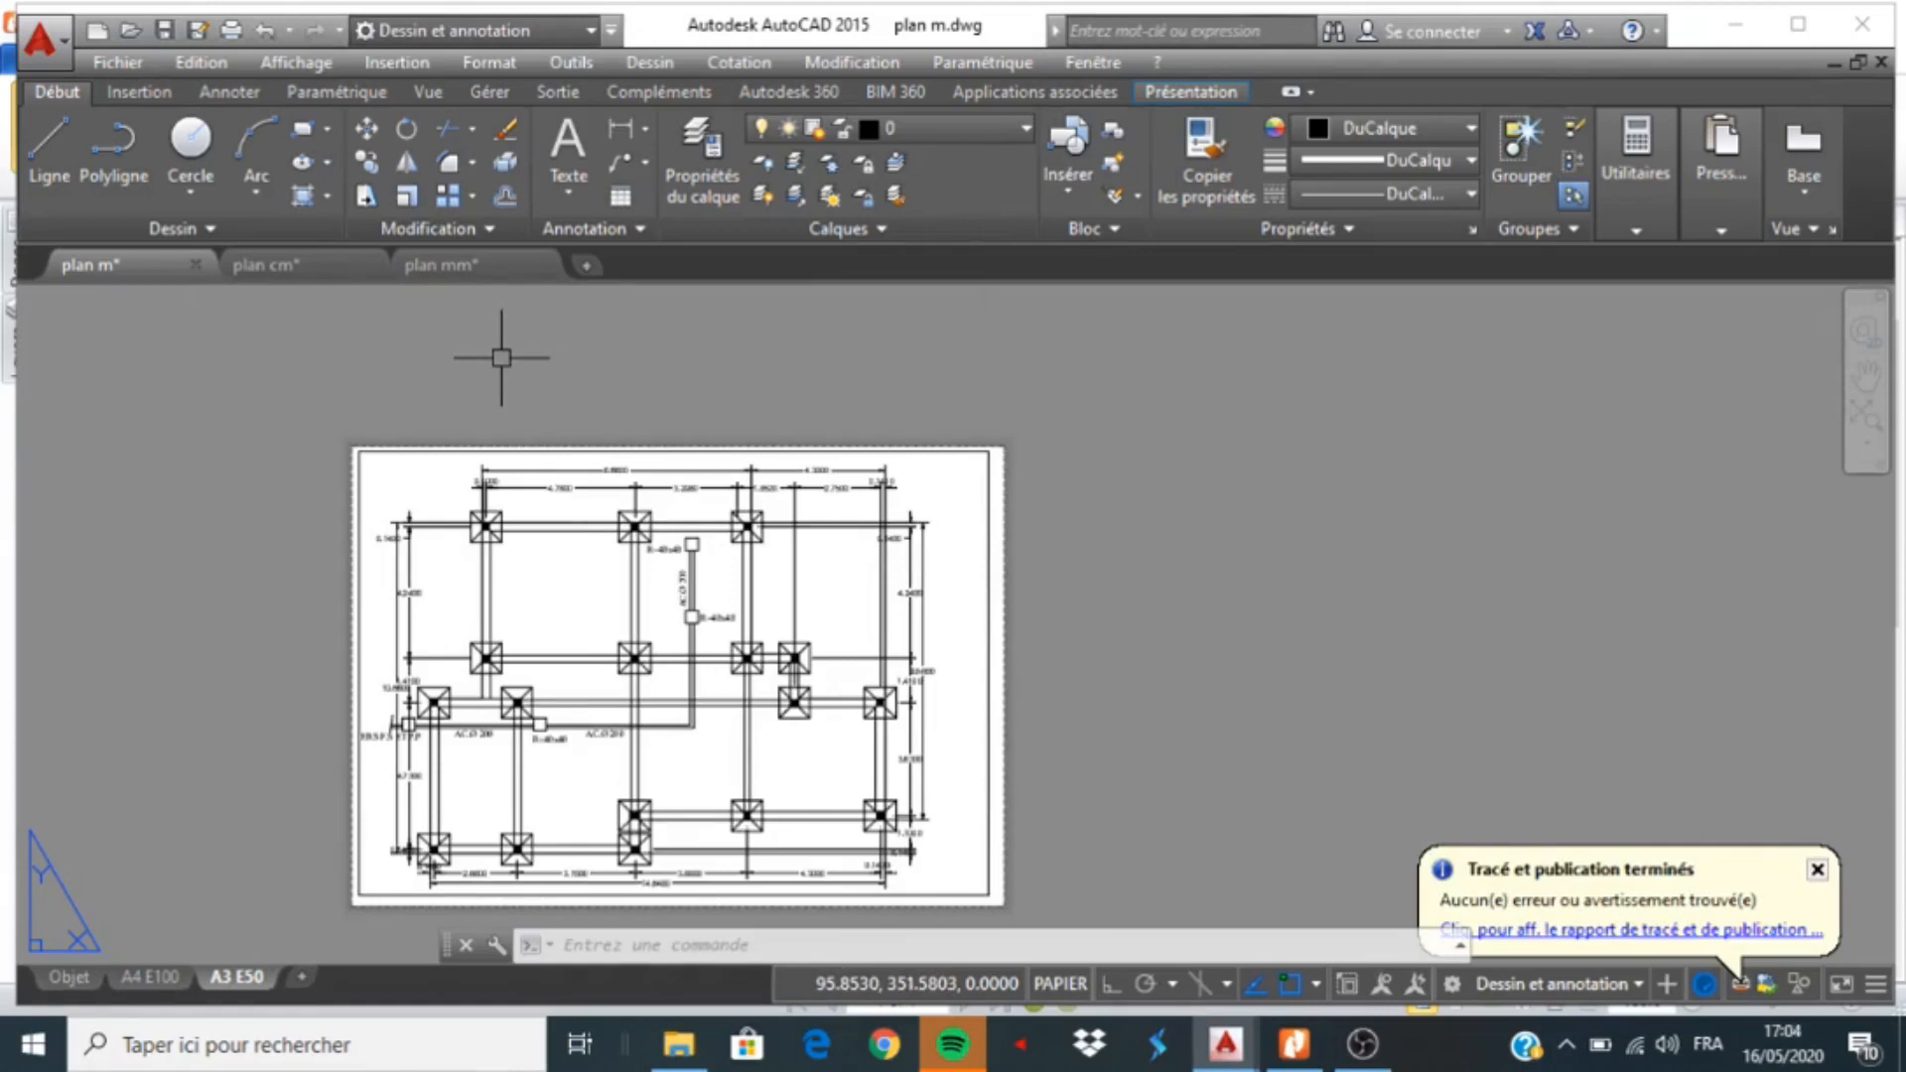
Switch to the plan cm drawing and examine the floor plan's dimensions, especially those below the kitchen
{"action": "left_click", "coordinate": [268, 262]}
{"action": "scroll", "coordinate": [520, 503], "scroll_direction": "down", "scroll_amount": 10}
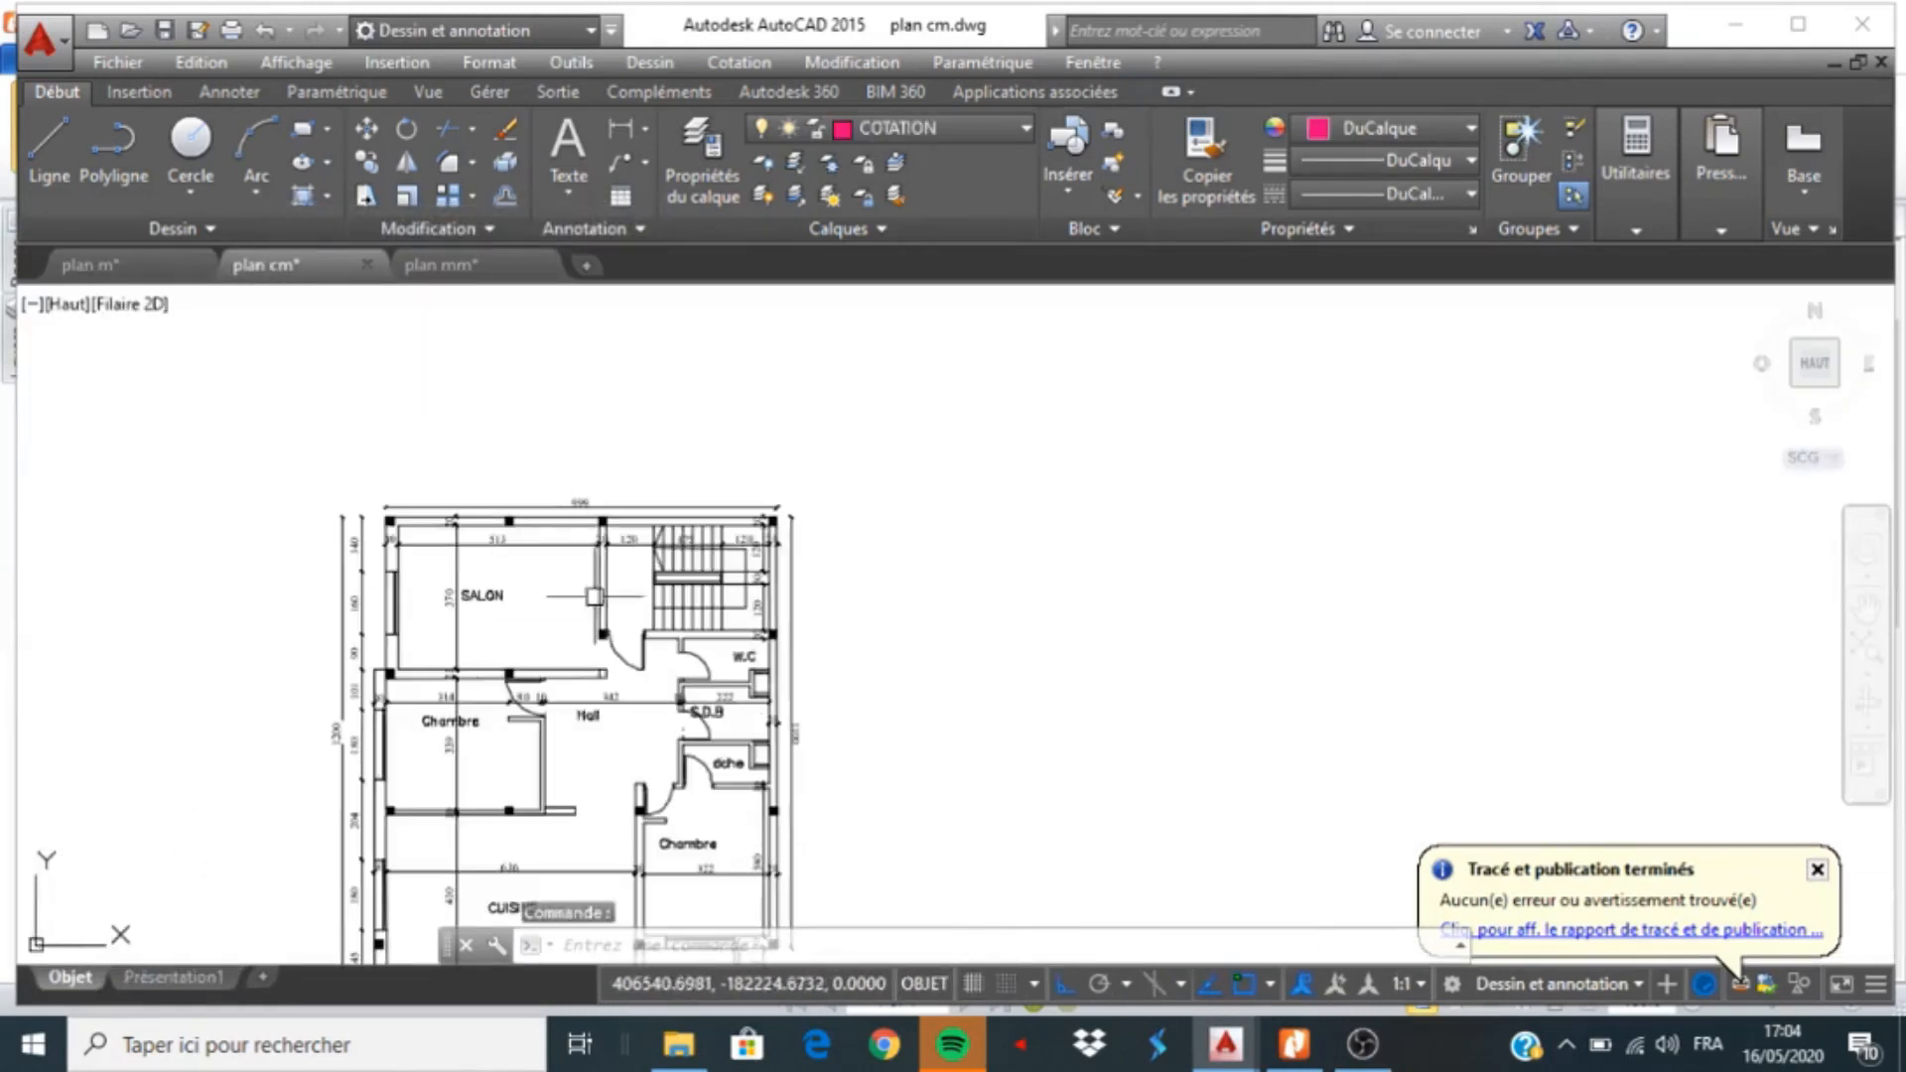
{"action": "scroll", "coordinate": [591, 774], "scroll_direction": "up", "scroll_amount": 6}
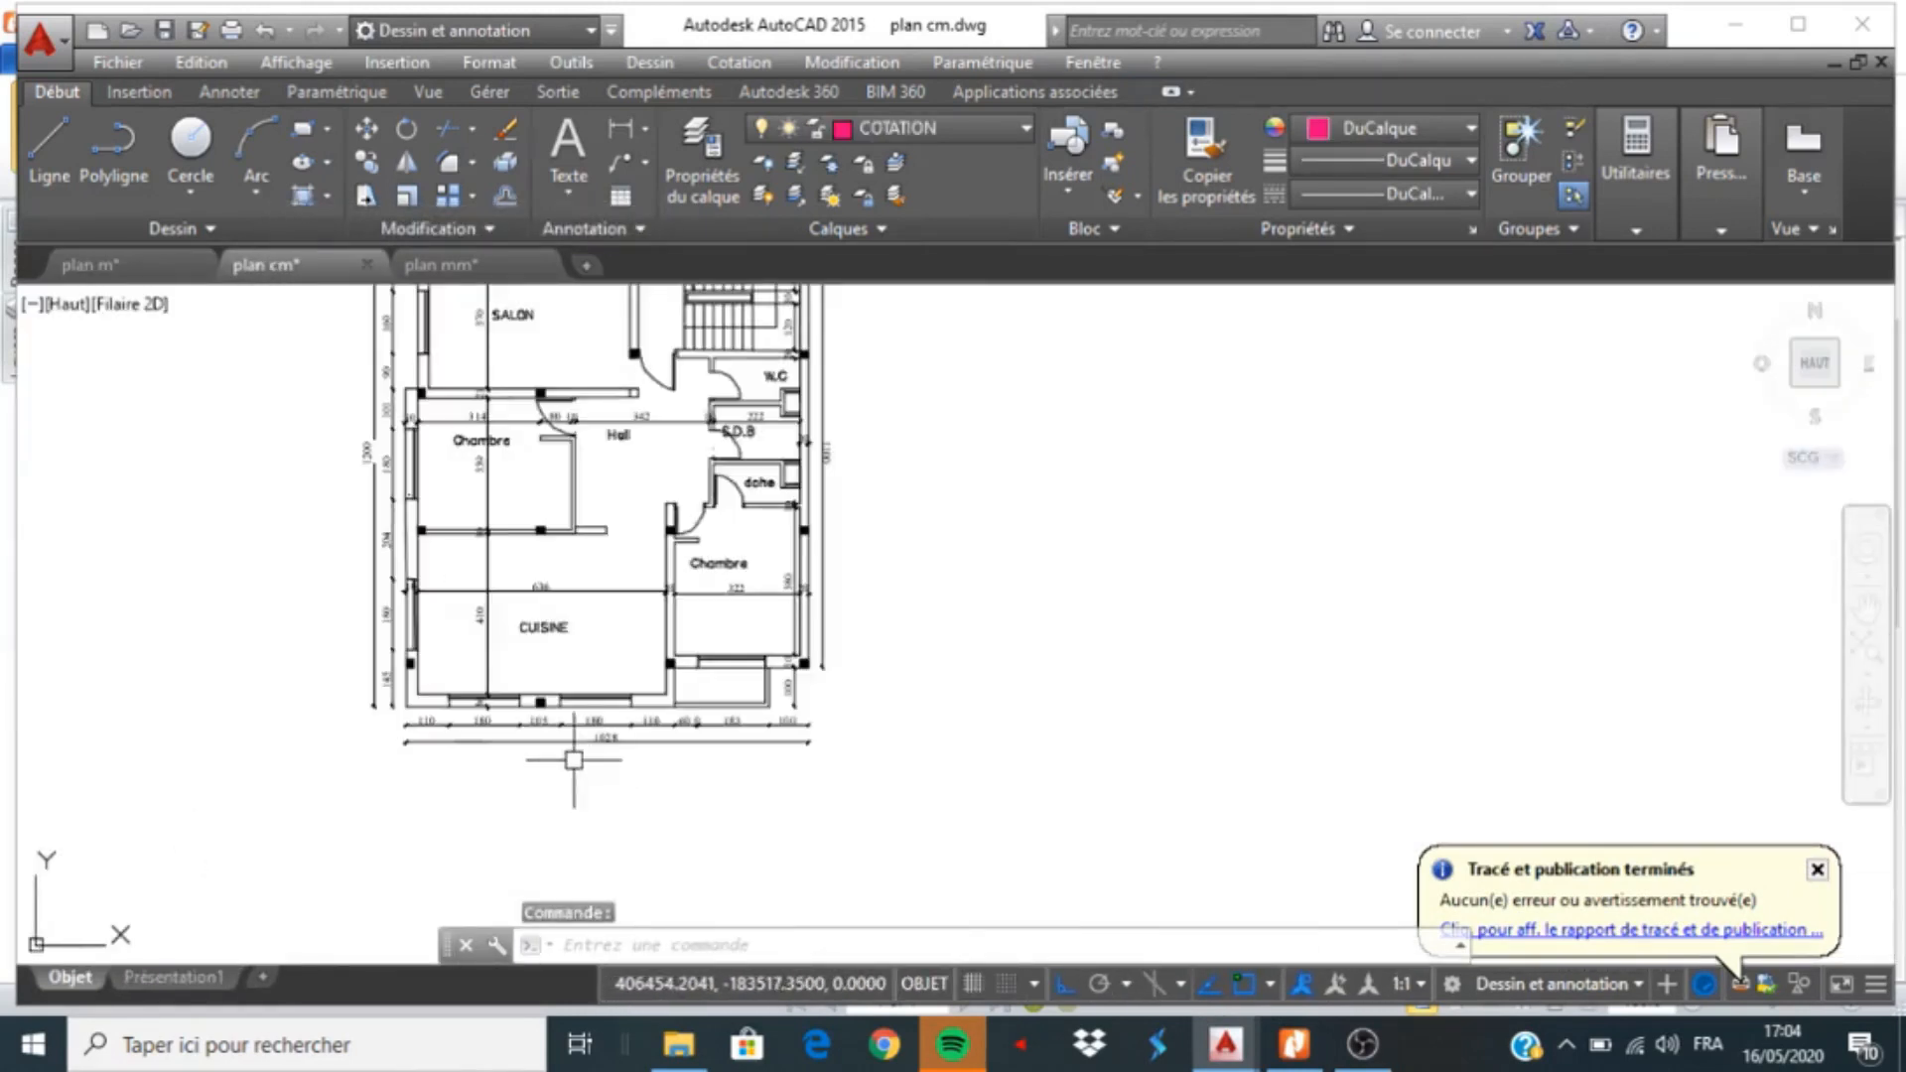
{"action": "scroll", "coordinate": [595, 755], "scroll_direction": "up", "scroll_amount": 2}
{"action": "scroll", "coordinate": [584, 745], "scroll_direction": "down", "scroll_amount": 2}
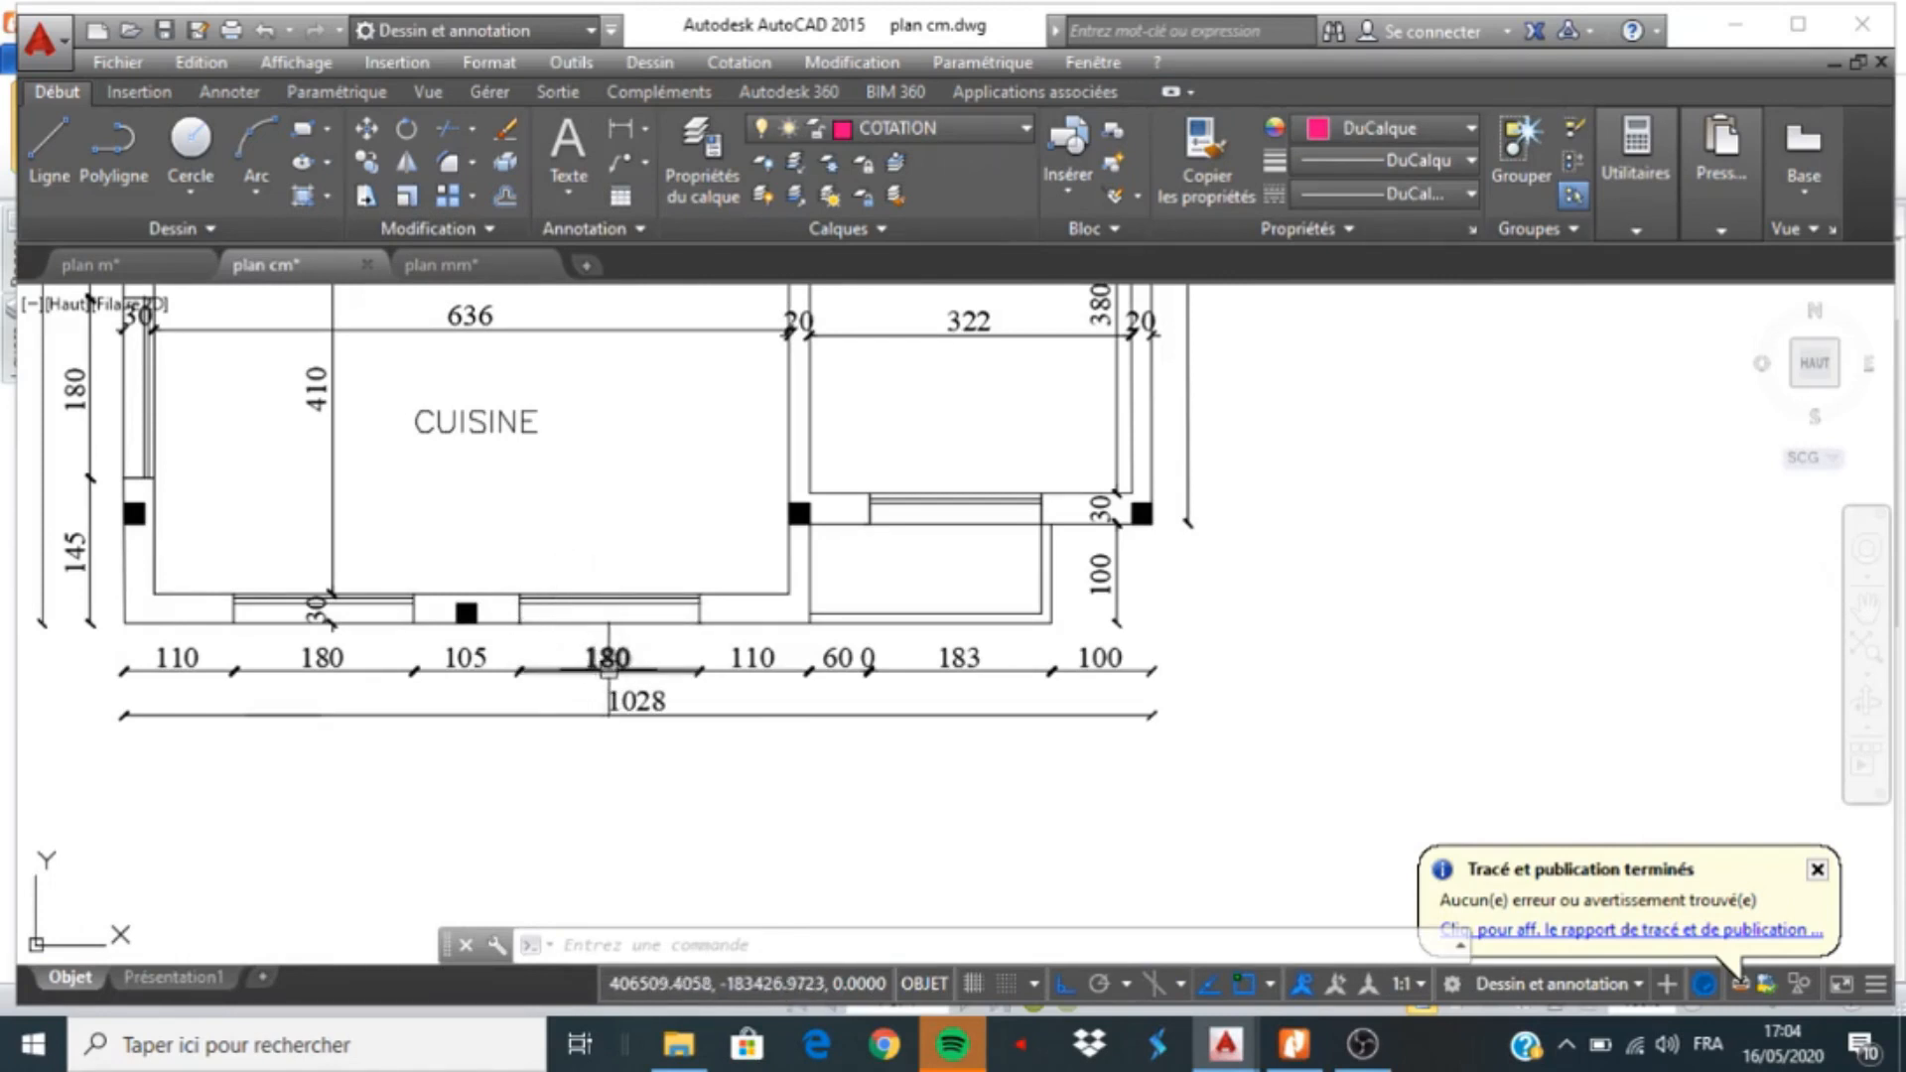
{"action": "scroll", "coordinate": [626, 662], "scroll_direction": "down", "scroll_amount": 4}
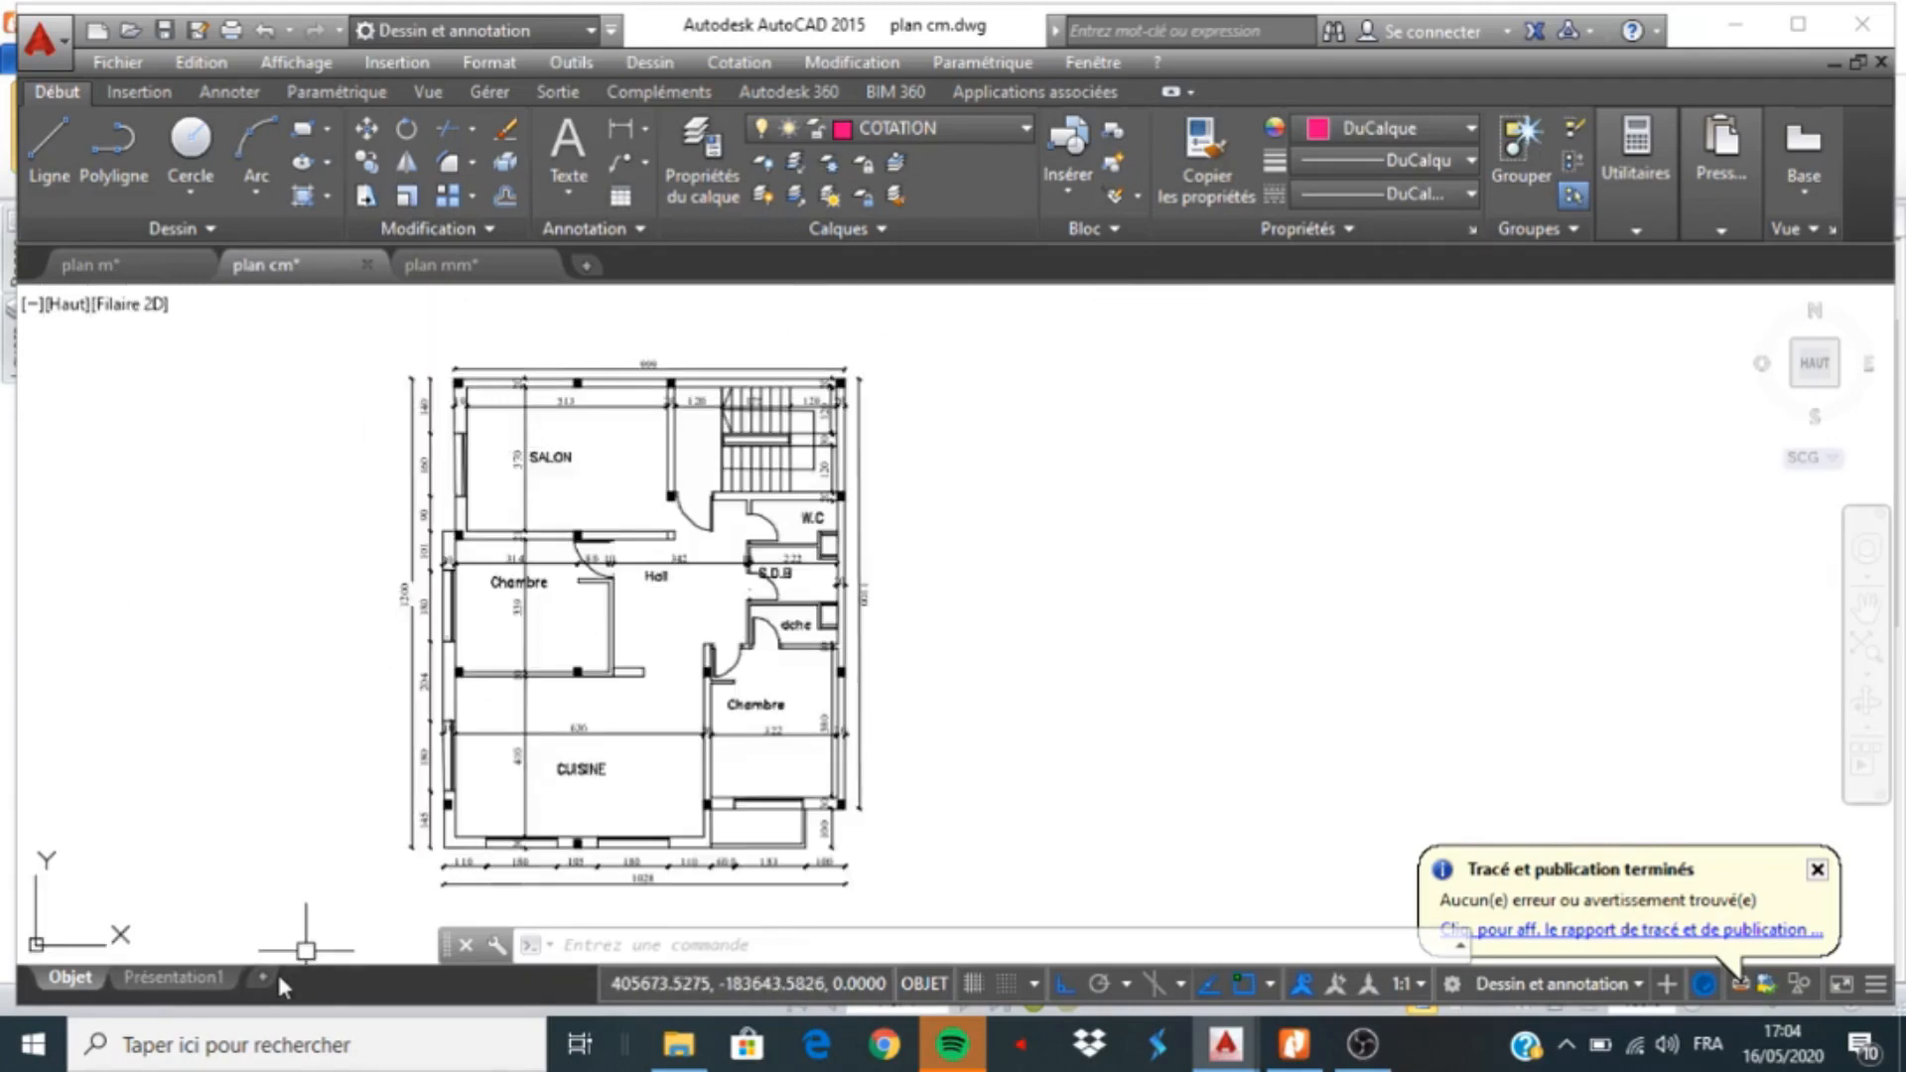
Delete the existing viewport from the Présentation1 layout of plan cm
{"action": "mouse_move", "coordinate": [151, 992]}
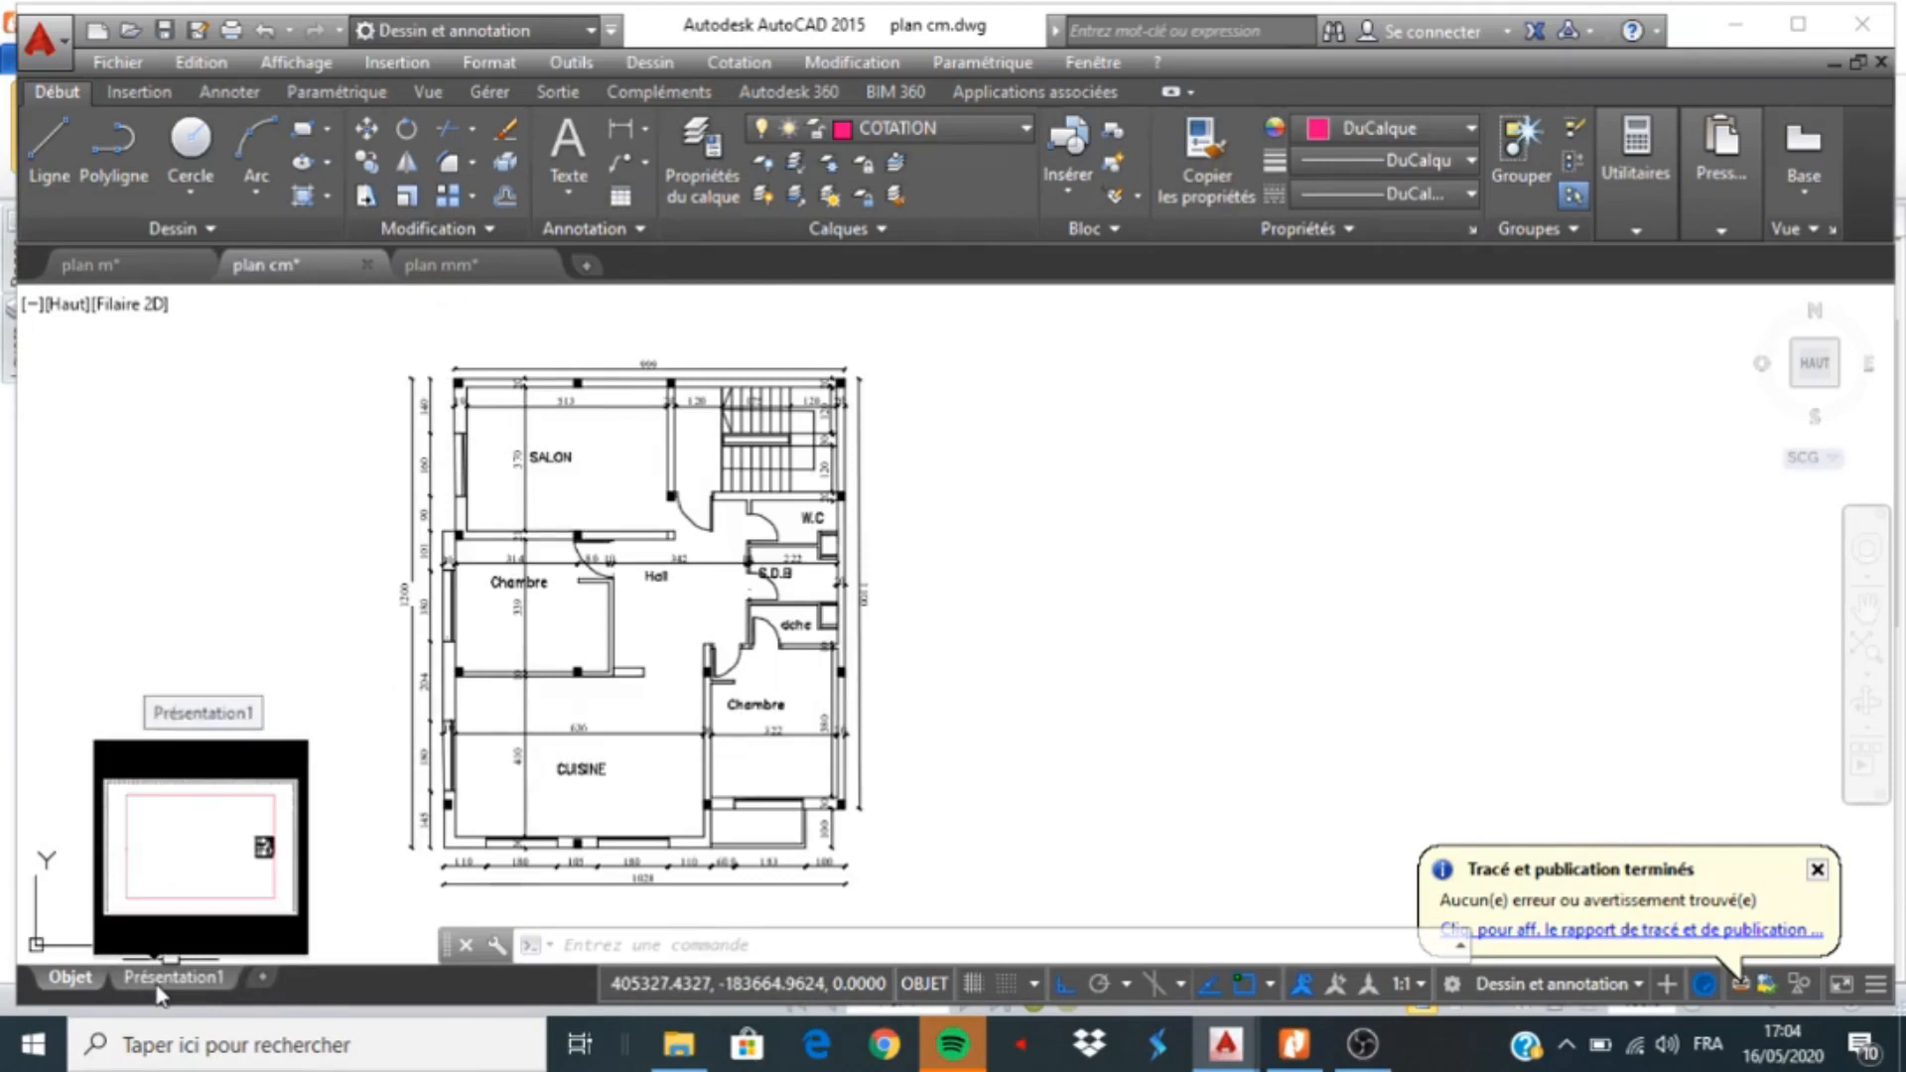
{"action": "left_click", "coordinate": [159, 986]}
{"action": "scroll", "coordinate": [423, 680], "scroll_direction": "down", "scroll_amount": 4}
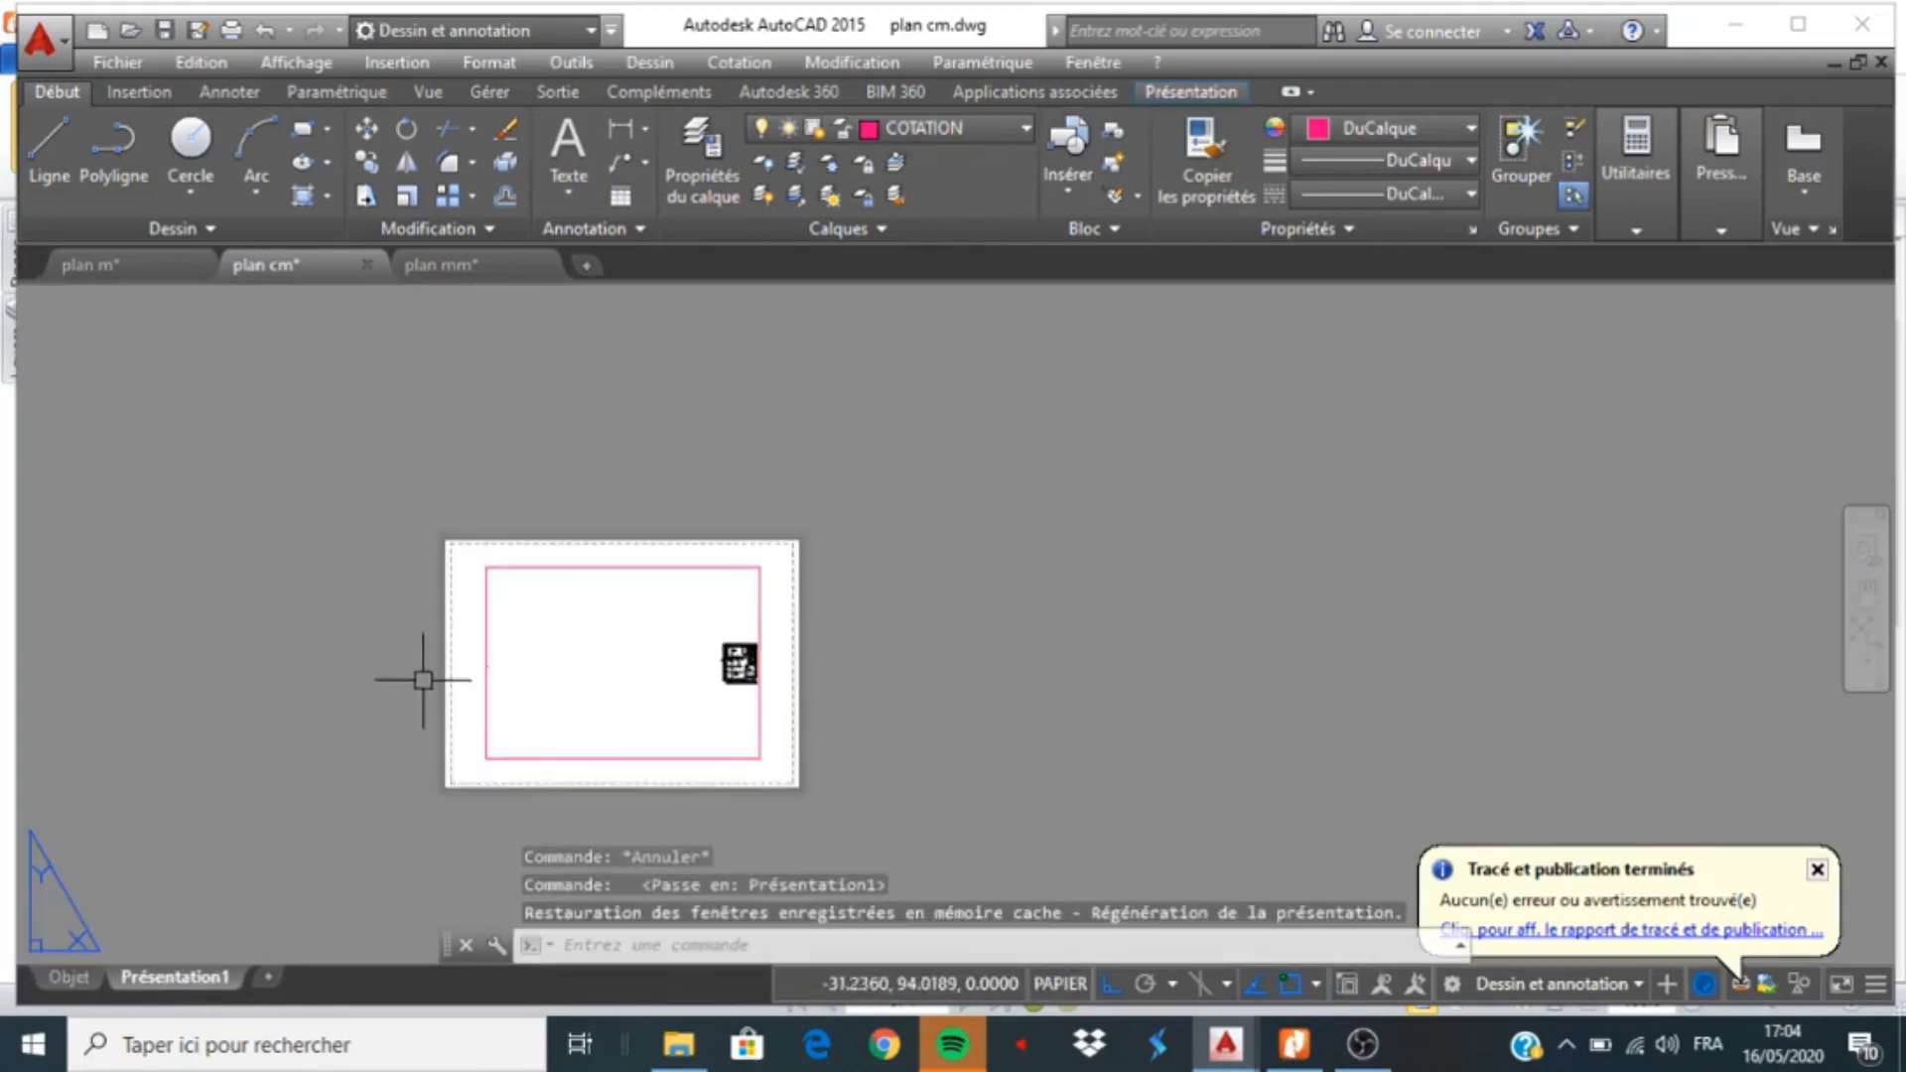
{"action": "scroll", "coordinate": [483, 773], "scroll_direction": "up", "scroll_amount": 2}
{"action": "left_click", "coordinate": [493, 752]}
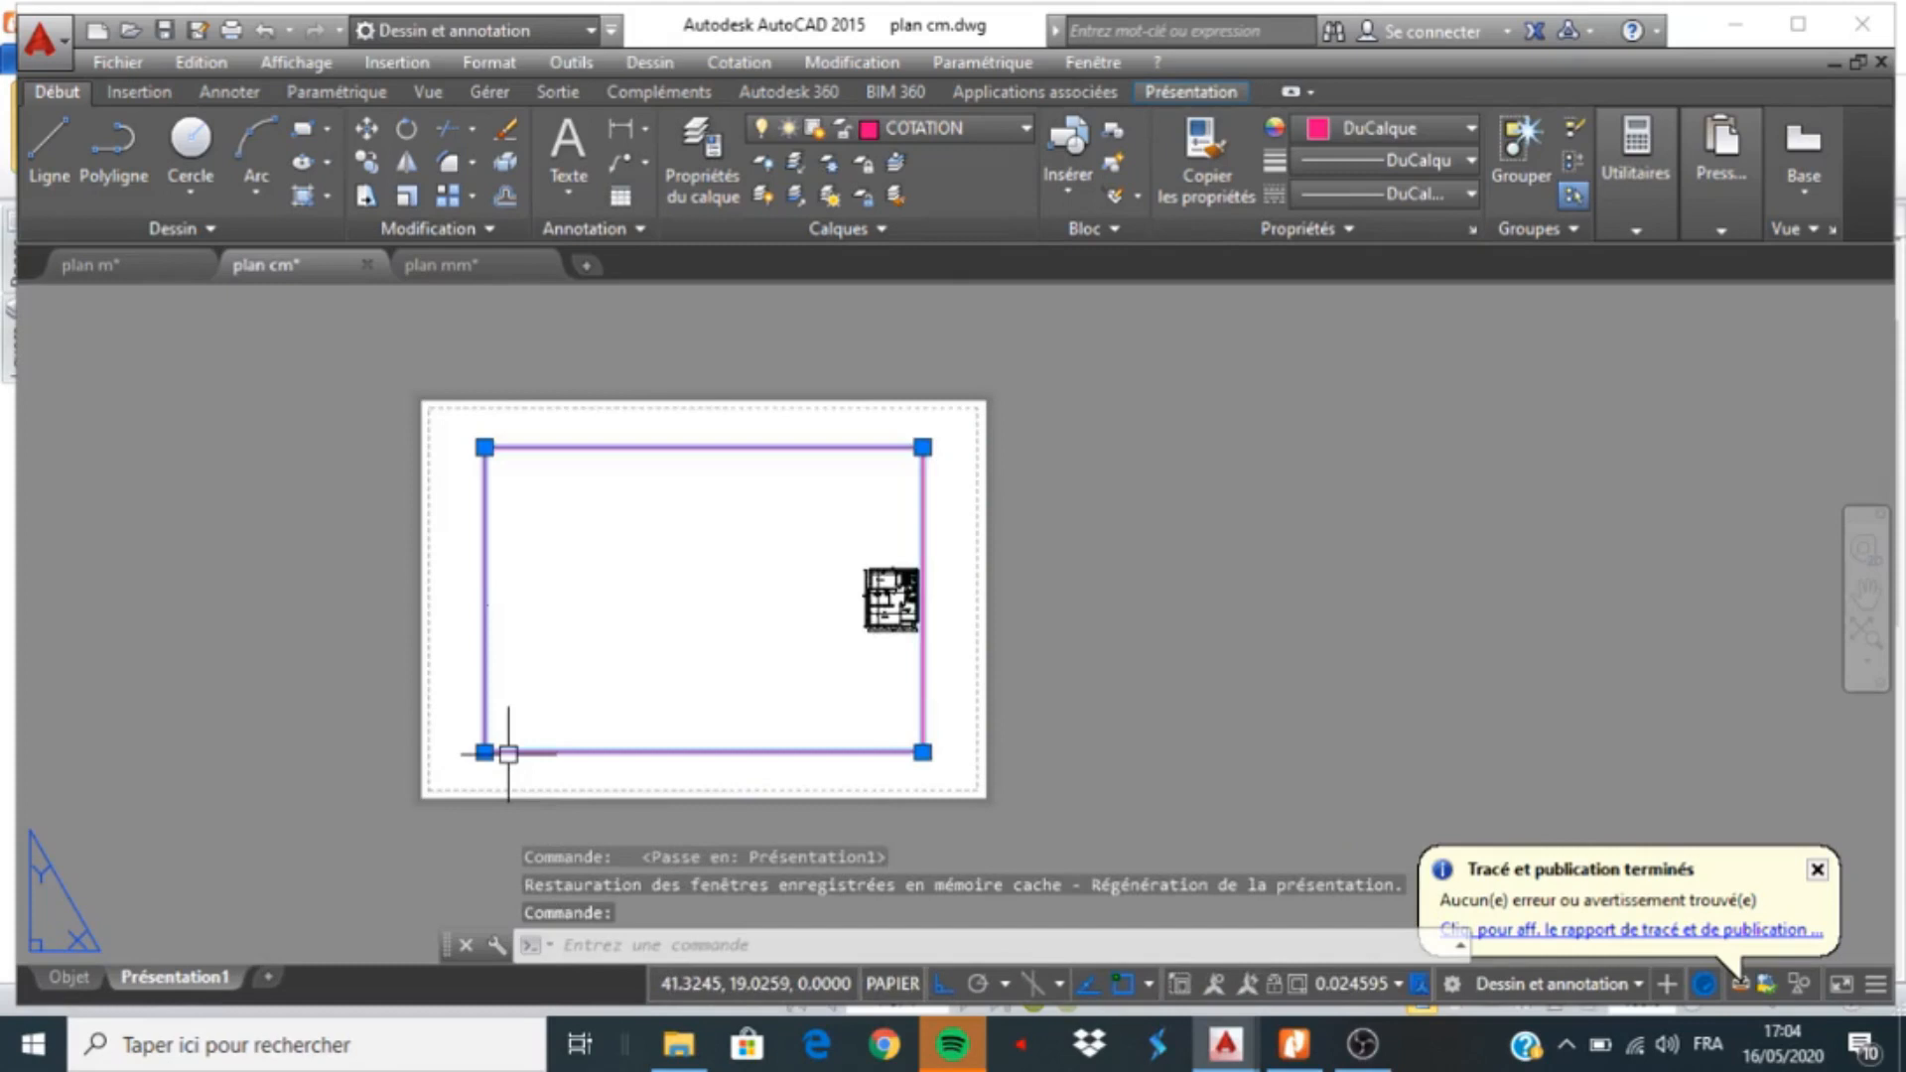
{"action": "key", "text": "Delete"}
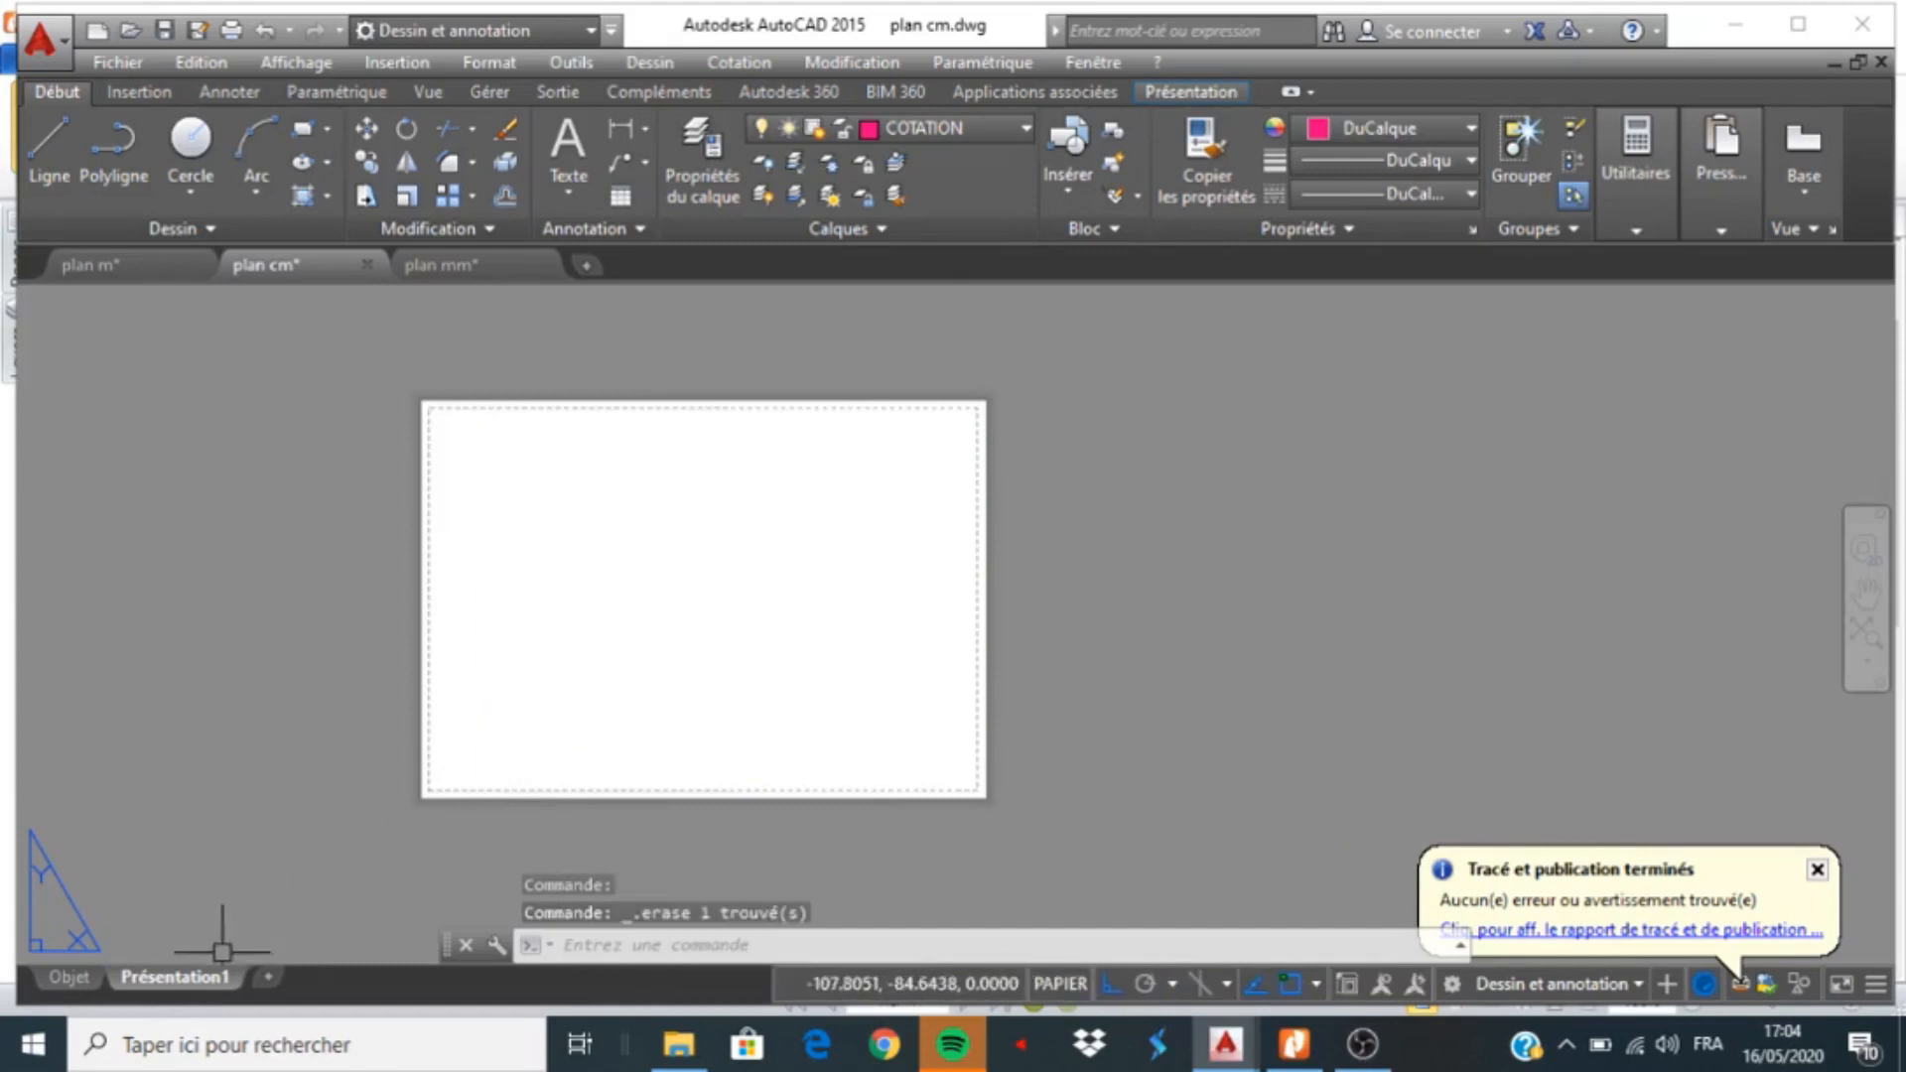
Rename the Présentation1 layout as A4 E100
{"action": "right_click", "coordinate": [182, 981]}
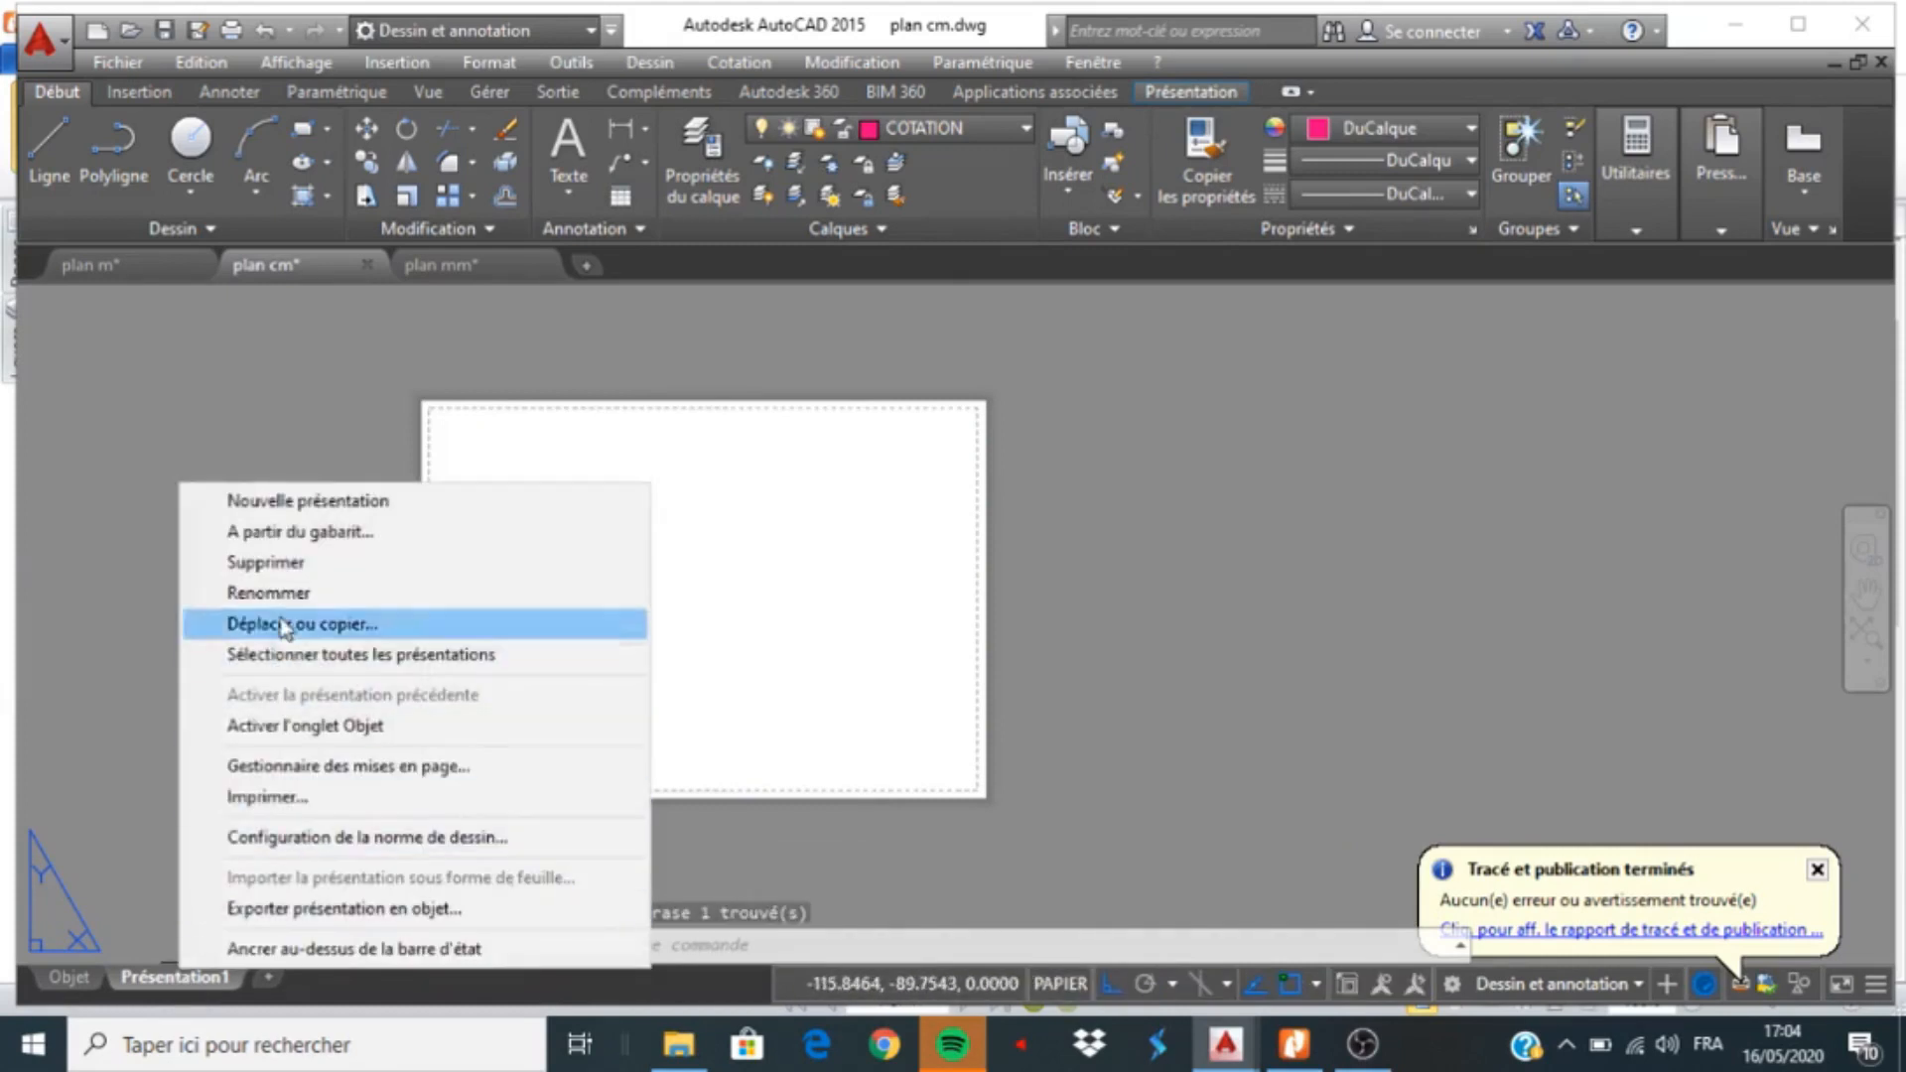
{"action": "left_click", "coordinate": [275, 592]}
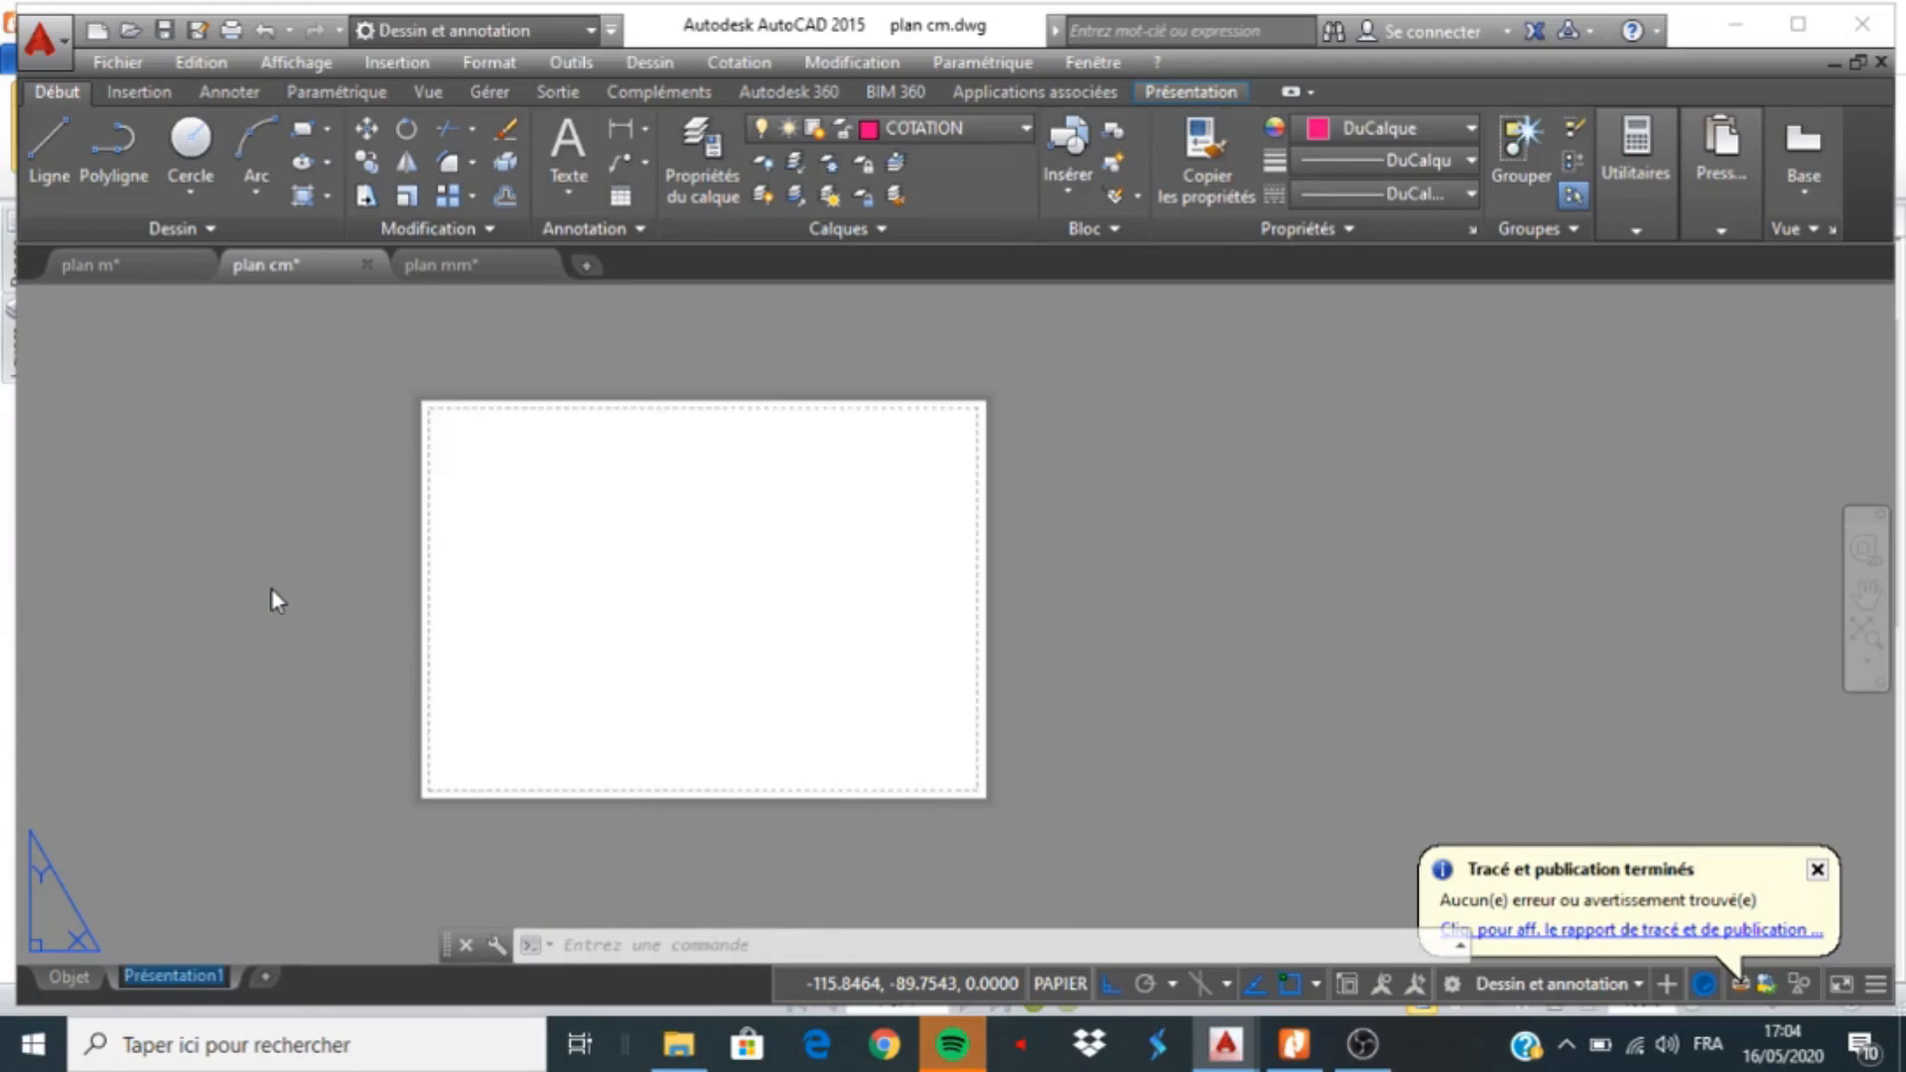
{"action": "type", "text": "A4"}
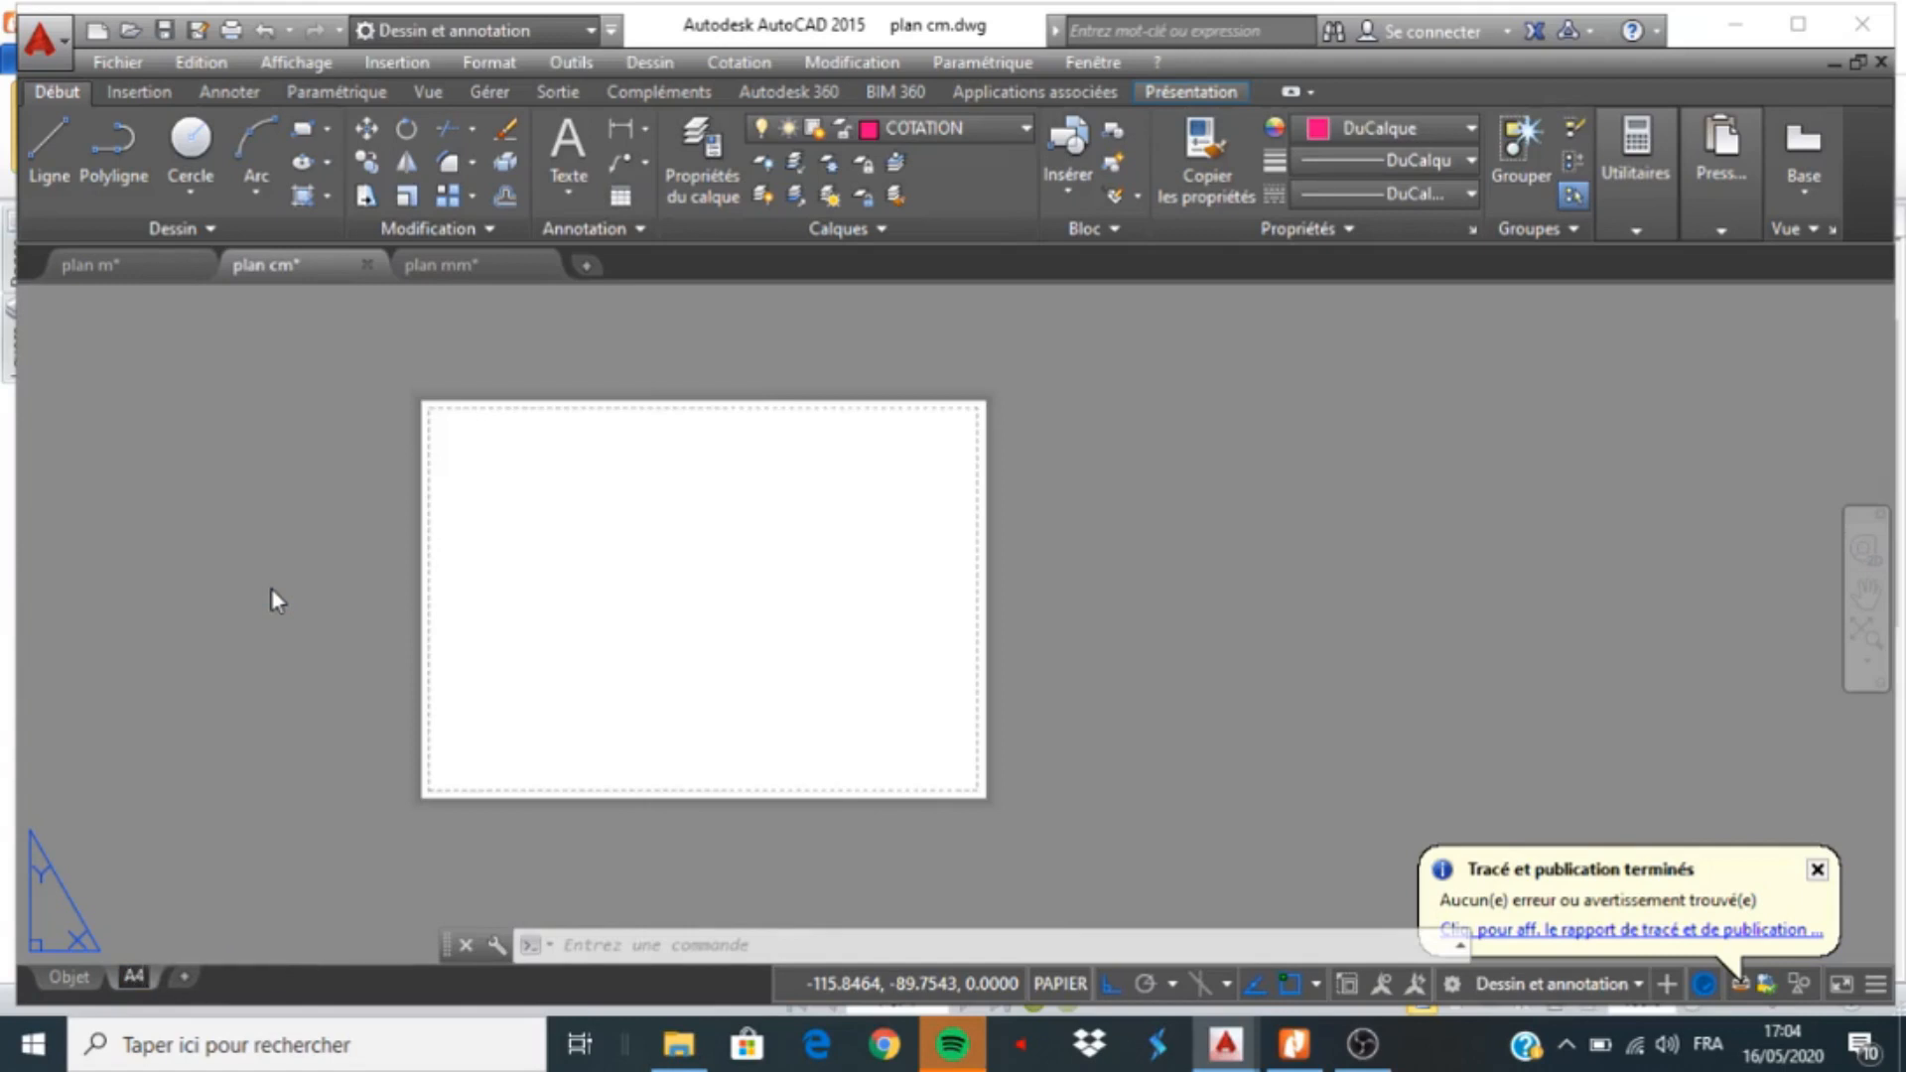
{"action": "type", "text": " E100"}
{"action": "key", "text": "Return"}
Modify the page setup of the A4 E100 layout to use the DWG To PDF.pc3 plotter
{"action": "right_click", "coordinate": [164, 981]}
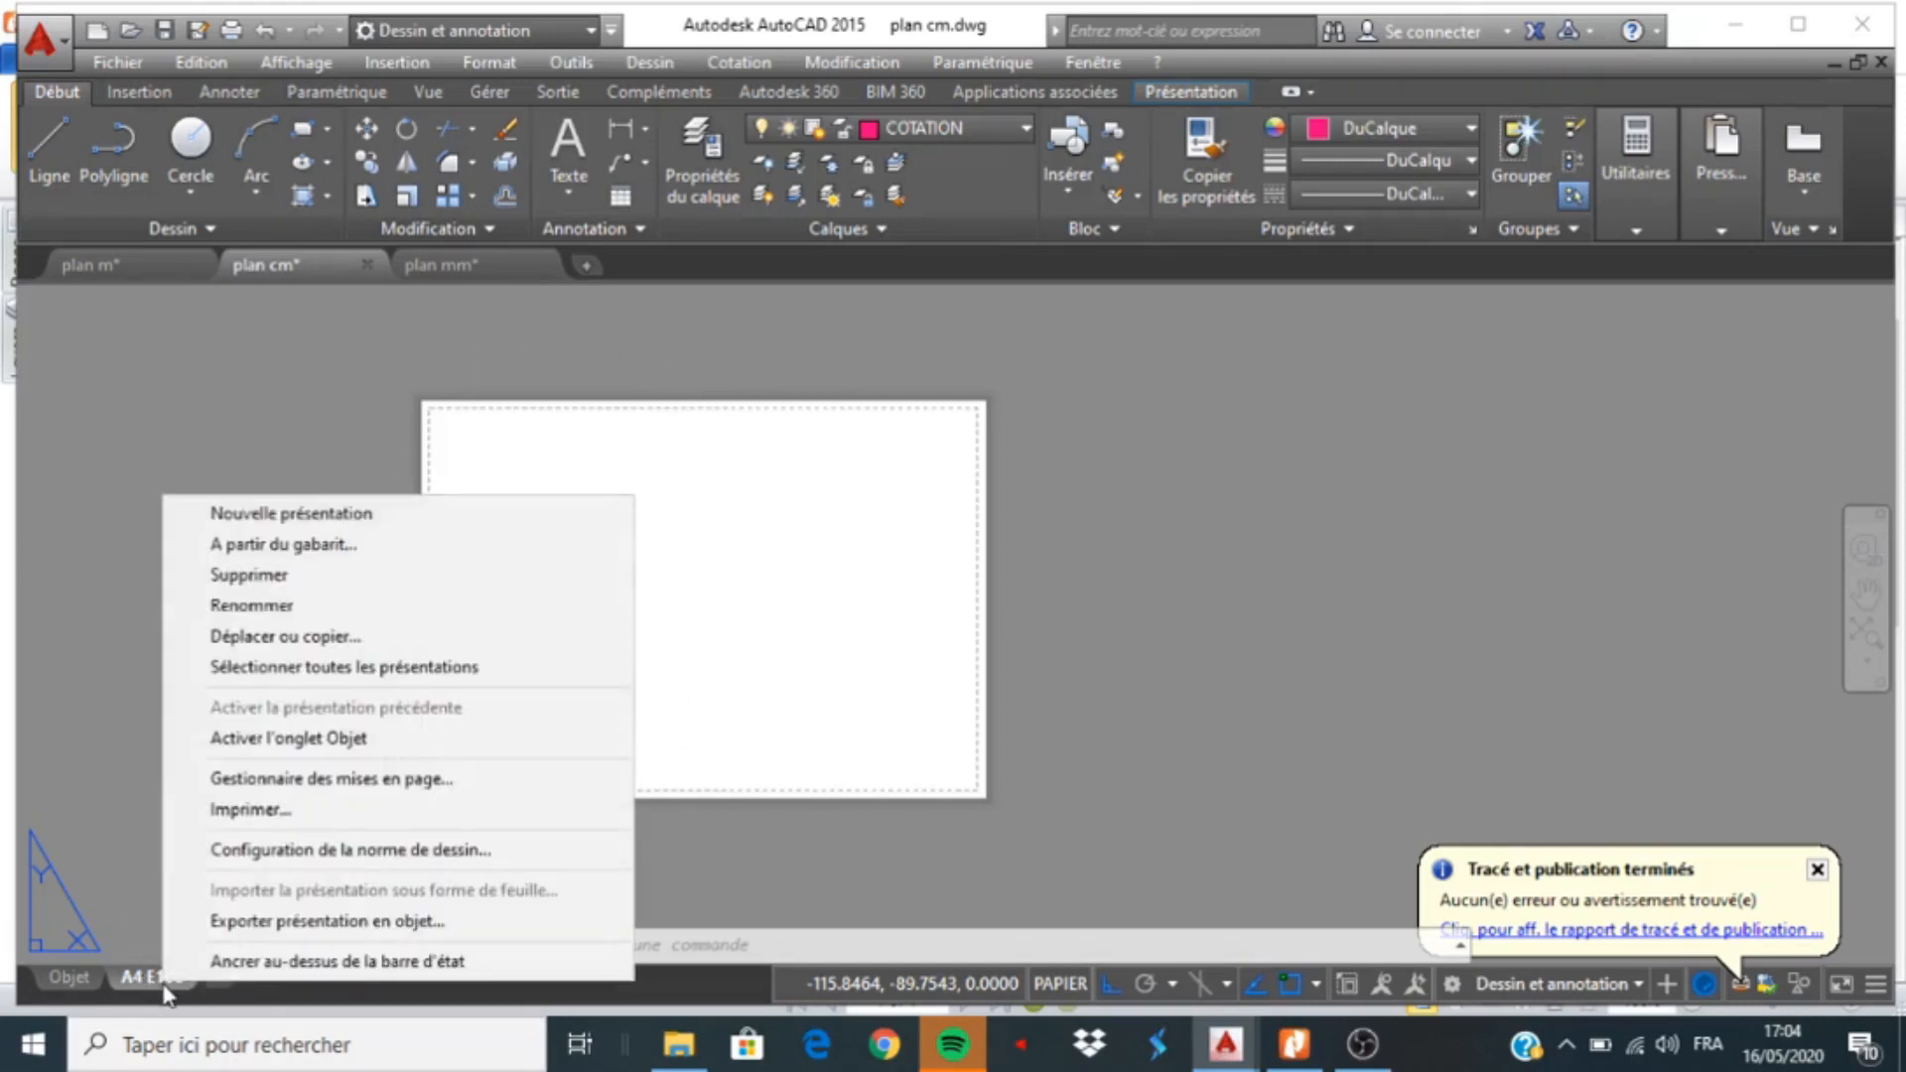
{"action": "left_click", "coordinate": [257, 785]}
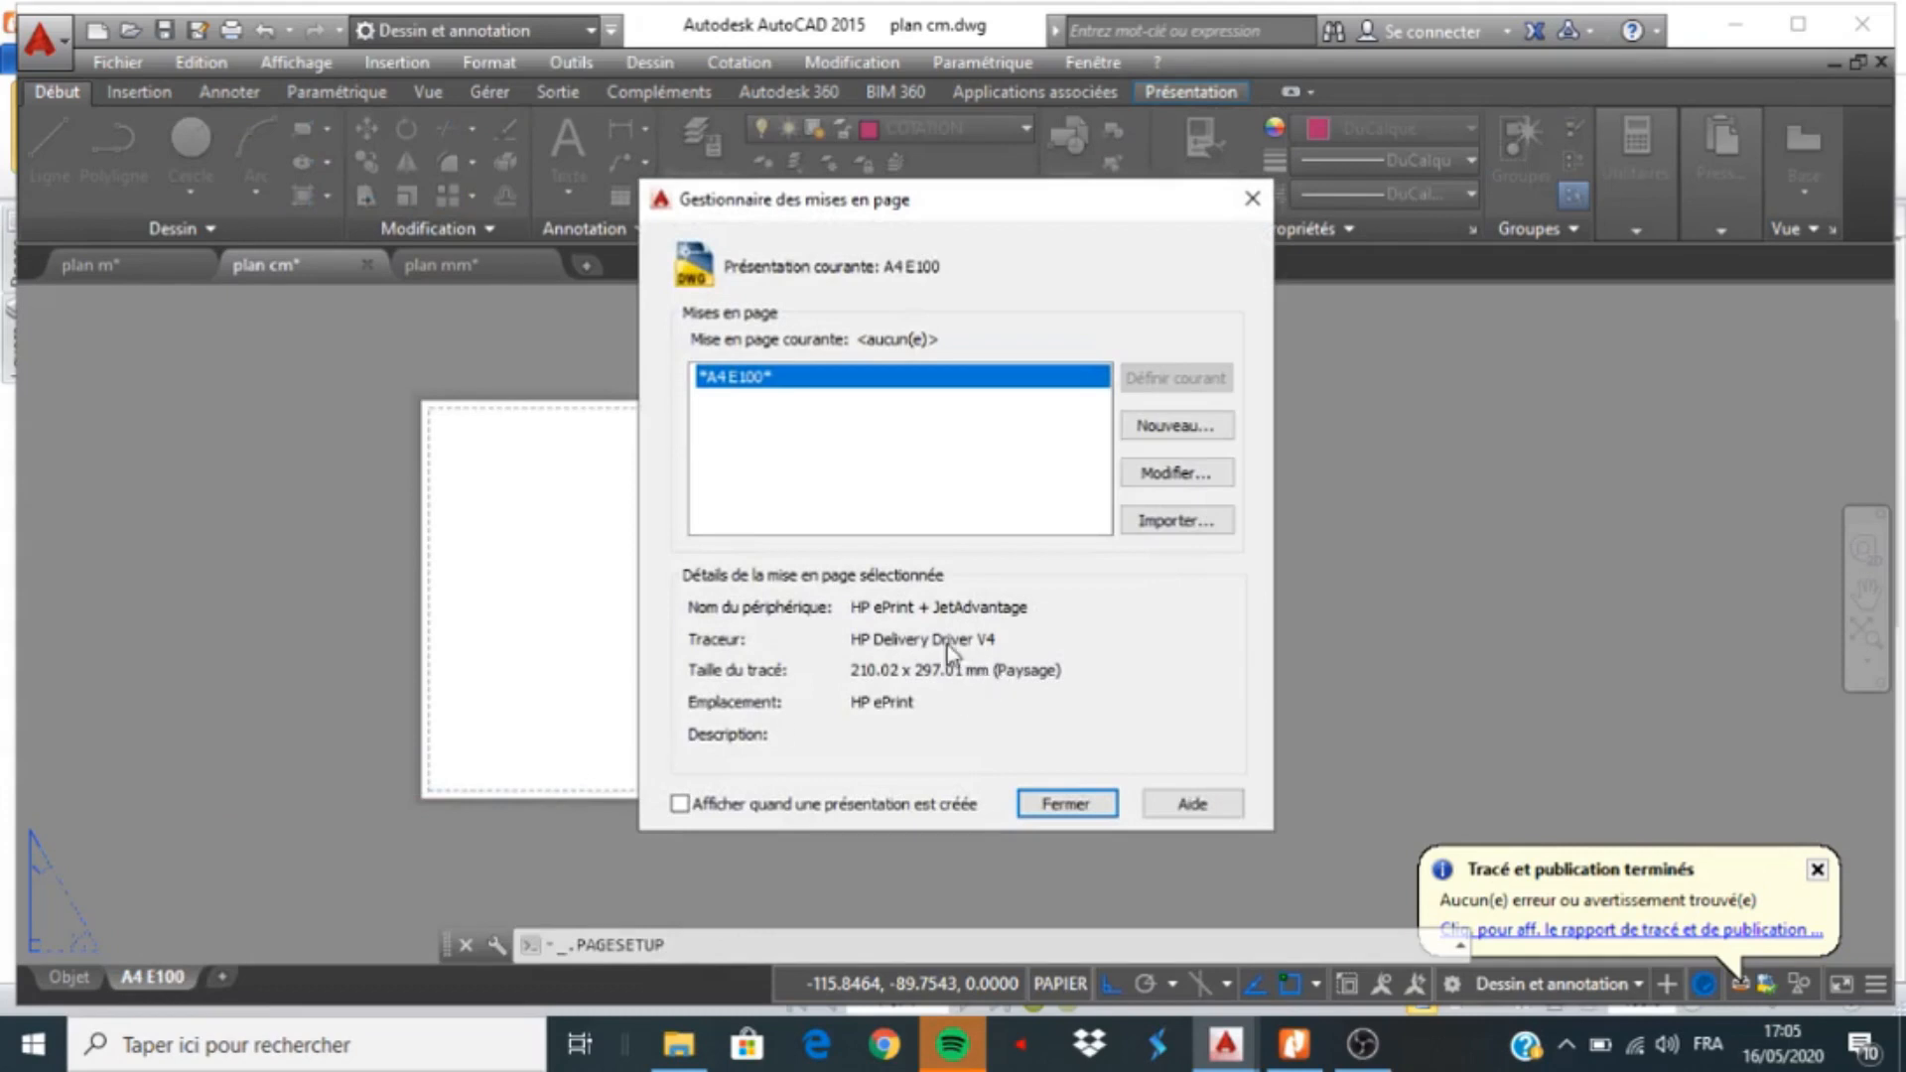
{"action": "left_click", "coordinate": [1168, 475]}
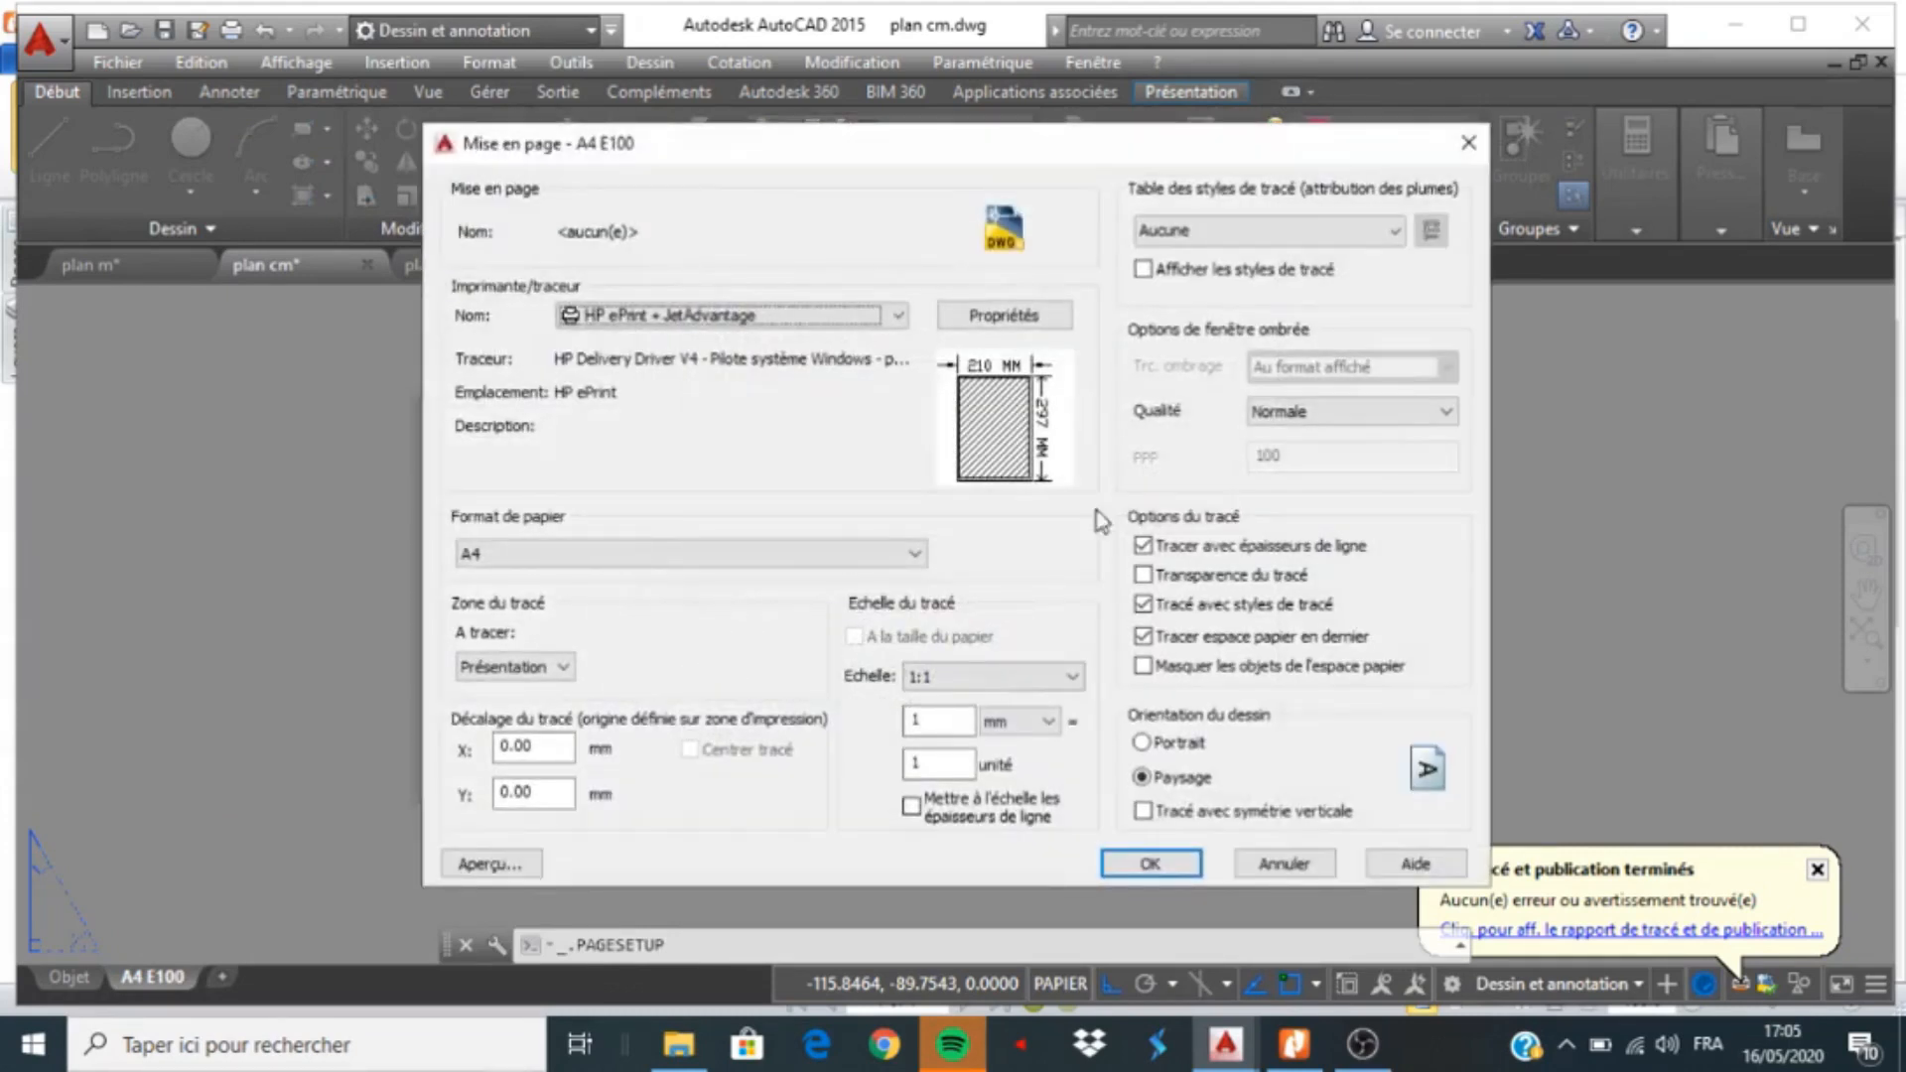
{"action": "left_click", "coordinate": [898, 316]}
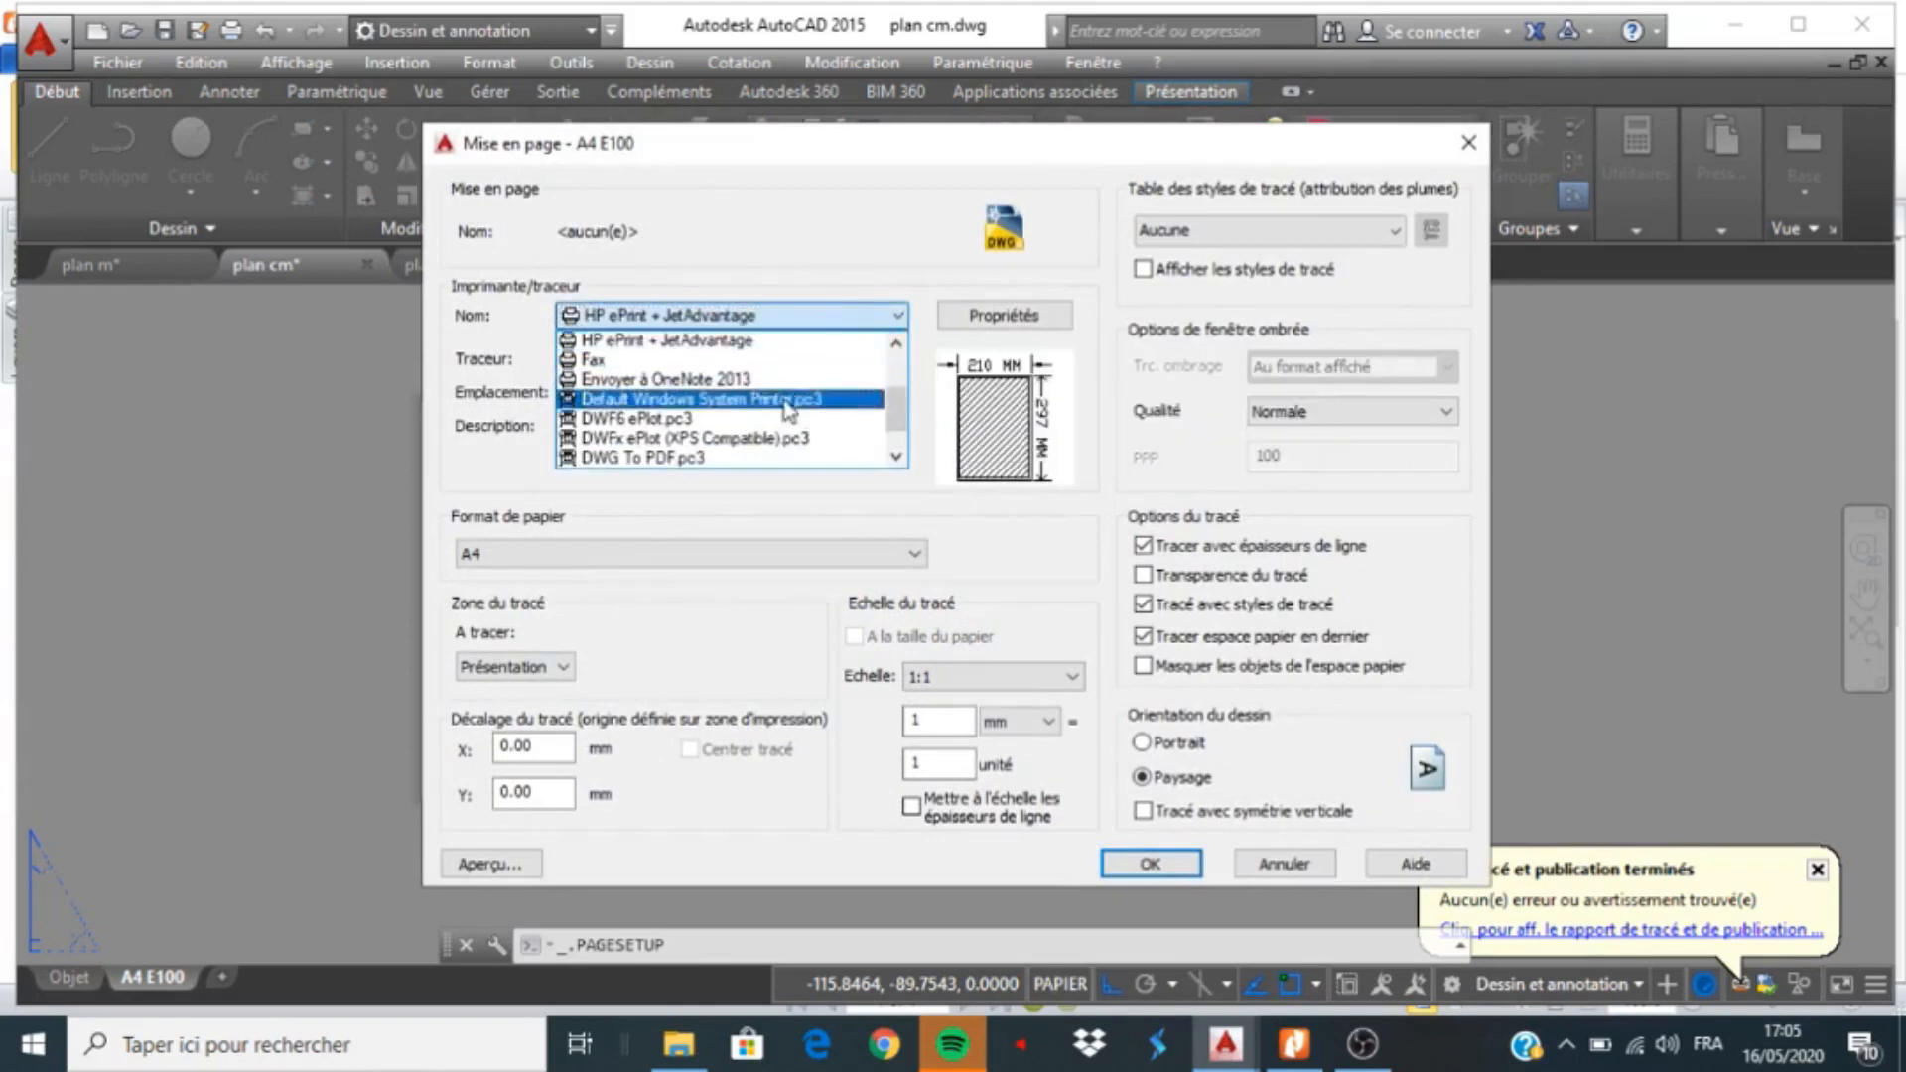
{"action": "scroll", "coordinate": [788, 412], "scroll_direction": "down", "scroll_amount": 1}
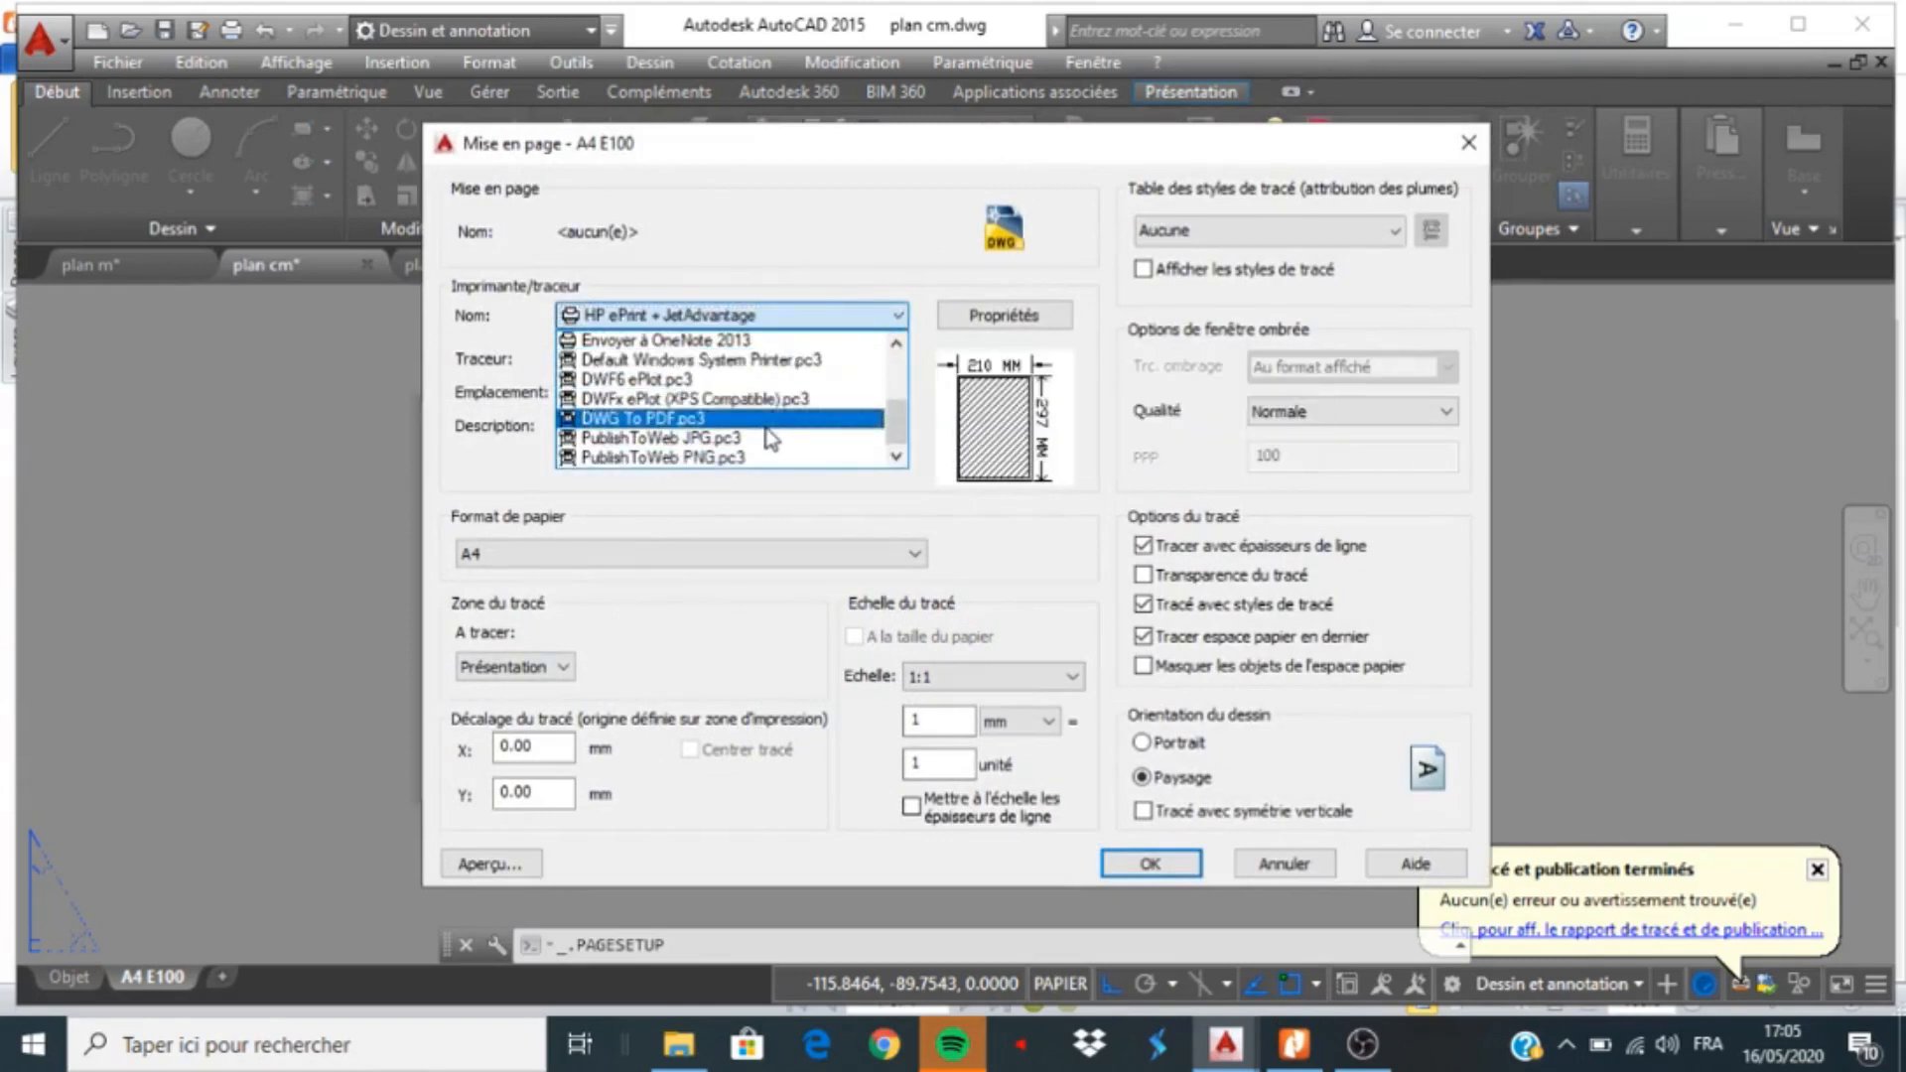
{"action": "left_click", "coordinate": [767, 425]}
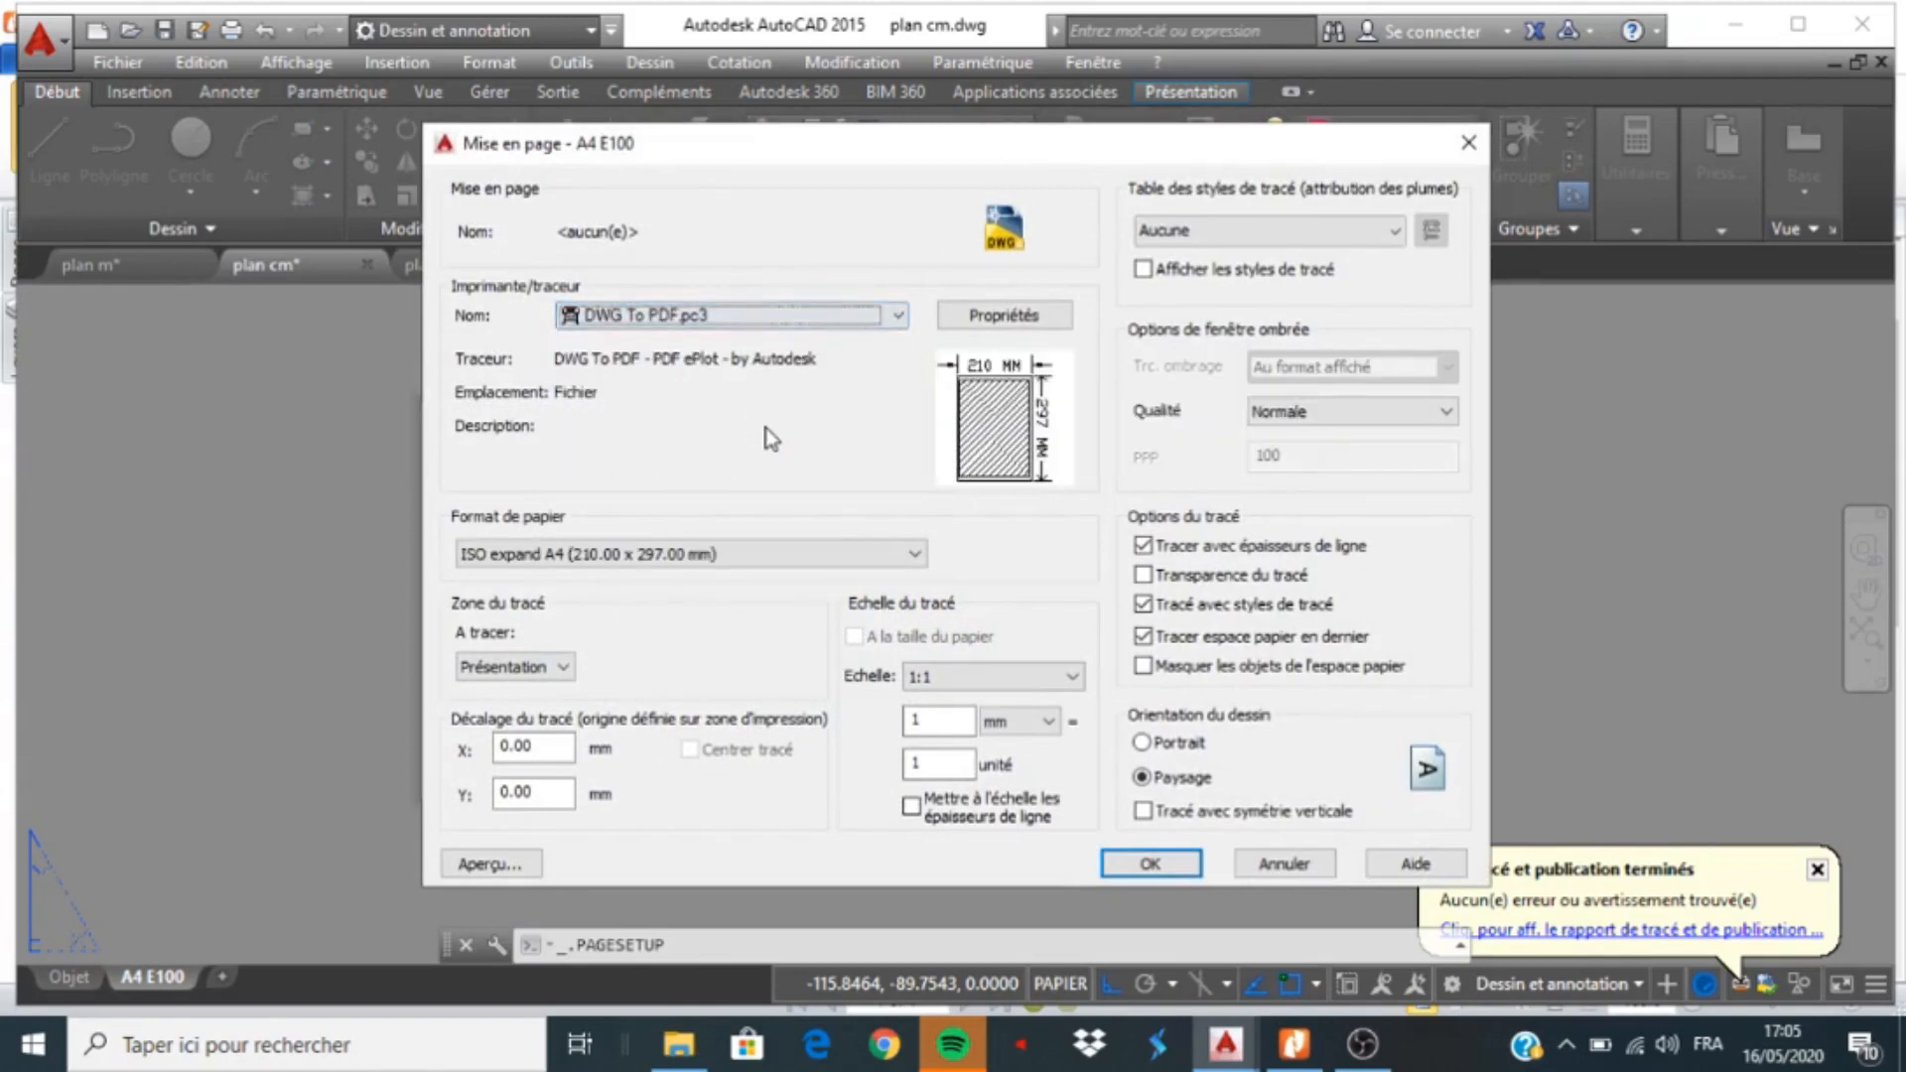
Set the A4 E100 paper format to ISO full bleed A4 (297.00 x 210.00 mm), apply the page setup and dismiss the plot notification
{"action": "left_click", "coordinate": [911, 554]}
{"action": "scroll", "coordinate": [724, 439], "scroll_direction": "up", "scroll_amount": 4}
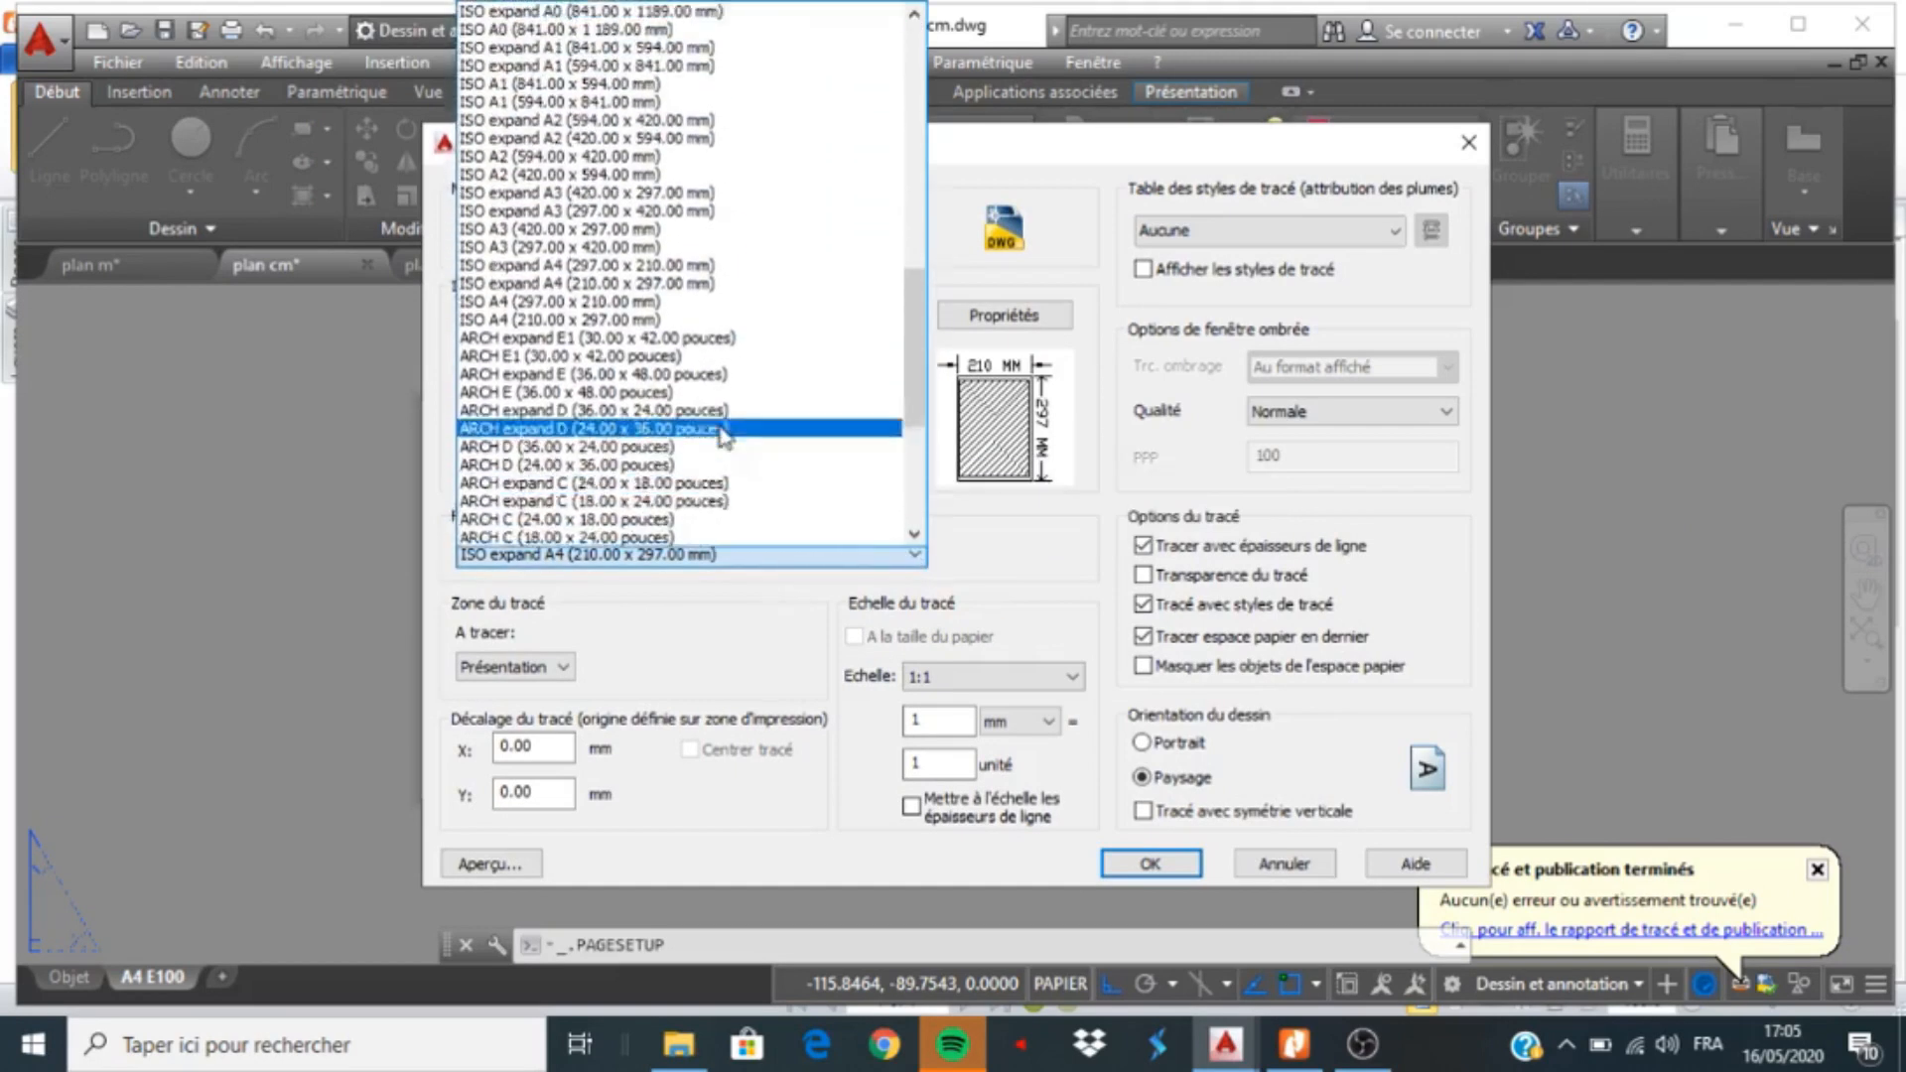
{"action": "scroll", "coordinate": [724, 439], "scroll_direction": "up", "scroll_amount": 10}
{"action": "scroll", "coordinate": [605, 311], "scroll_direction": "up", "scroll_amount": 3}
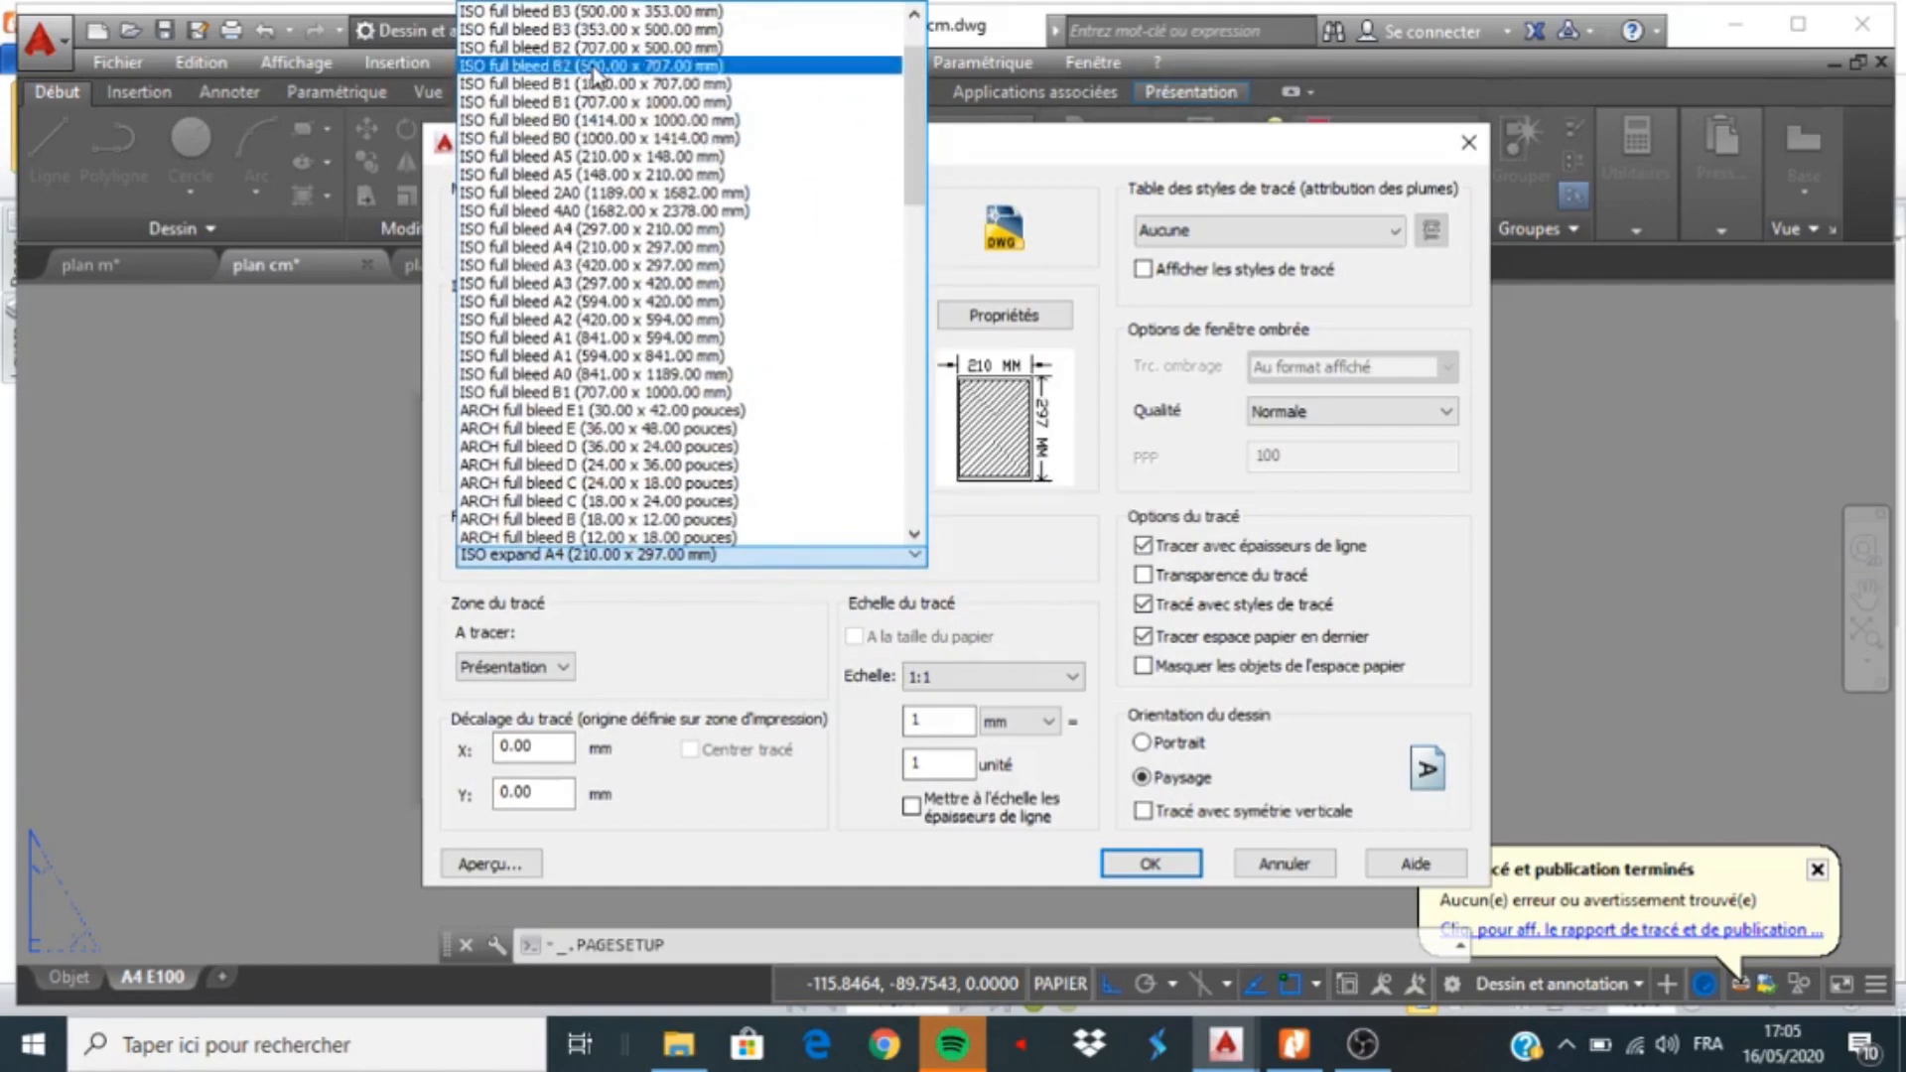
{"action": "left_click", "coordinate": [631, 235]}
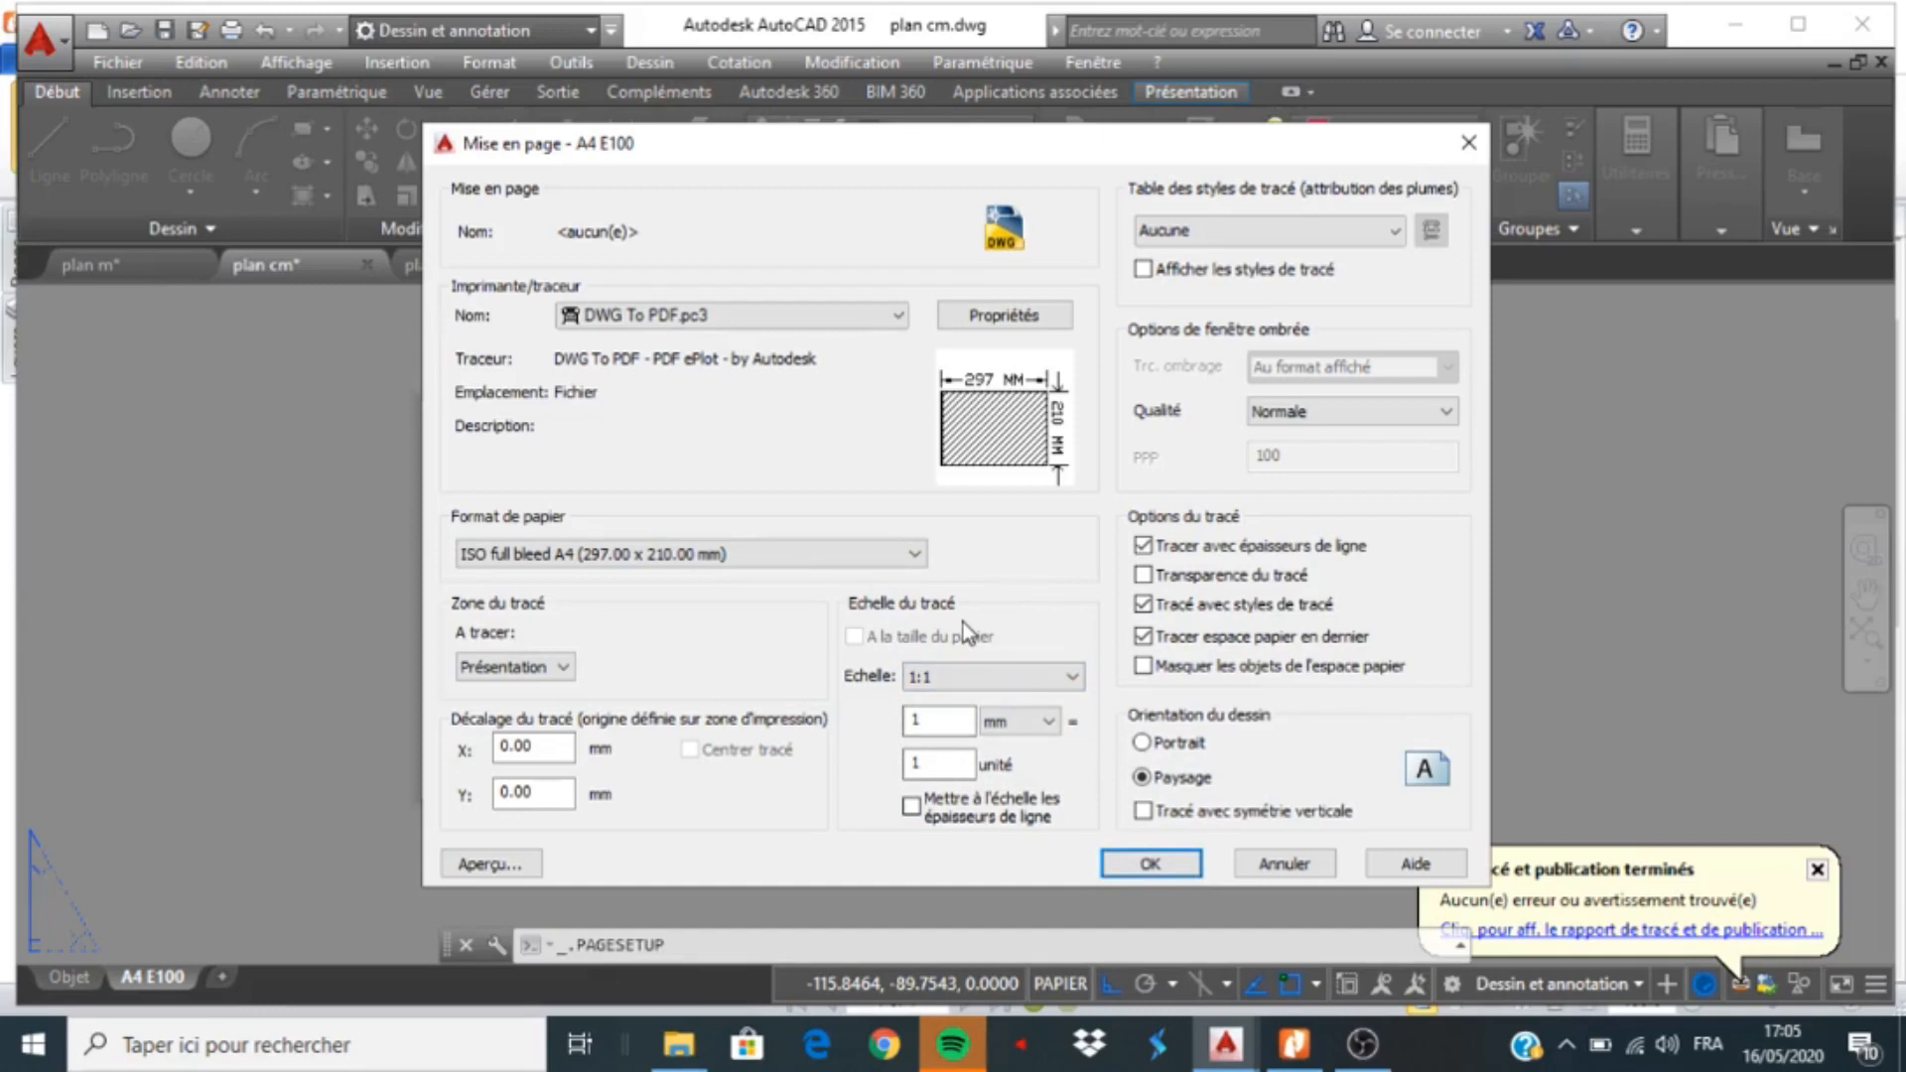
{"action": "left_click", "coordinate": [1152, 863]}
{"action": "left_click", "coordinate": [1064, 809]}
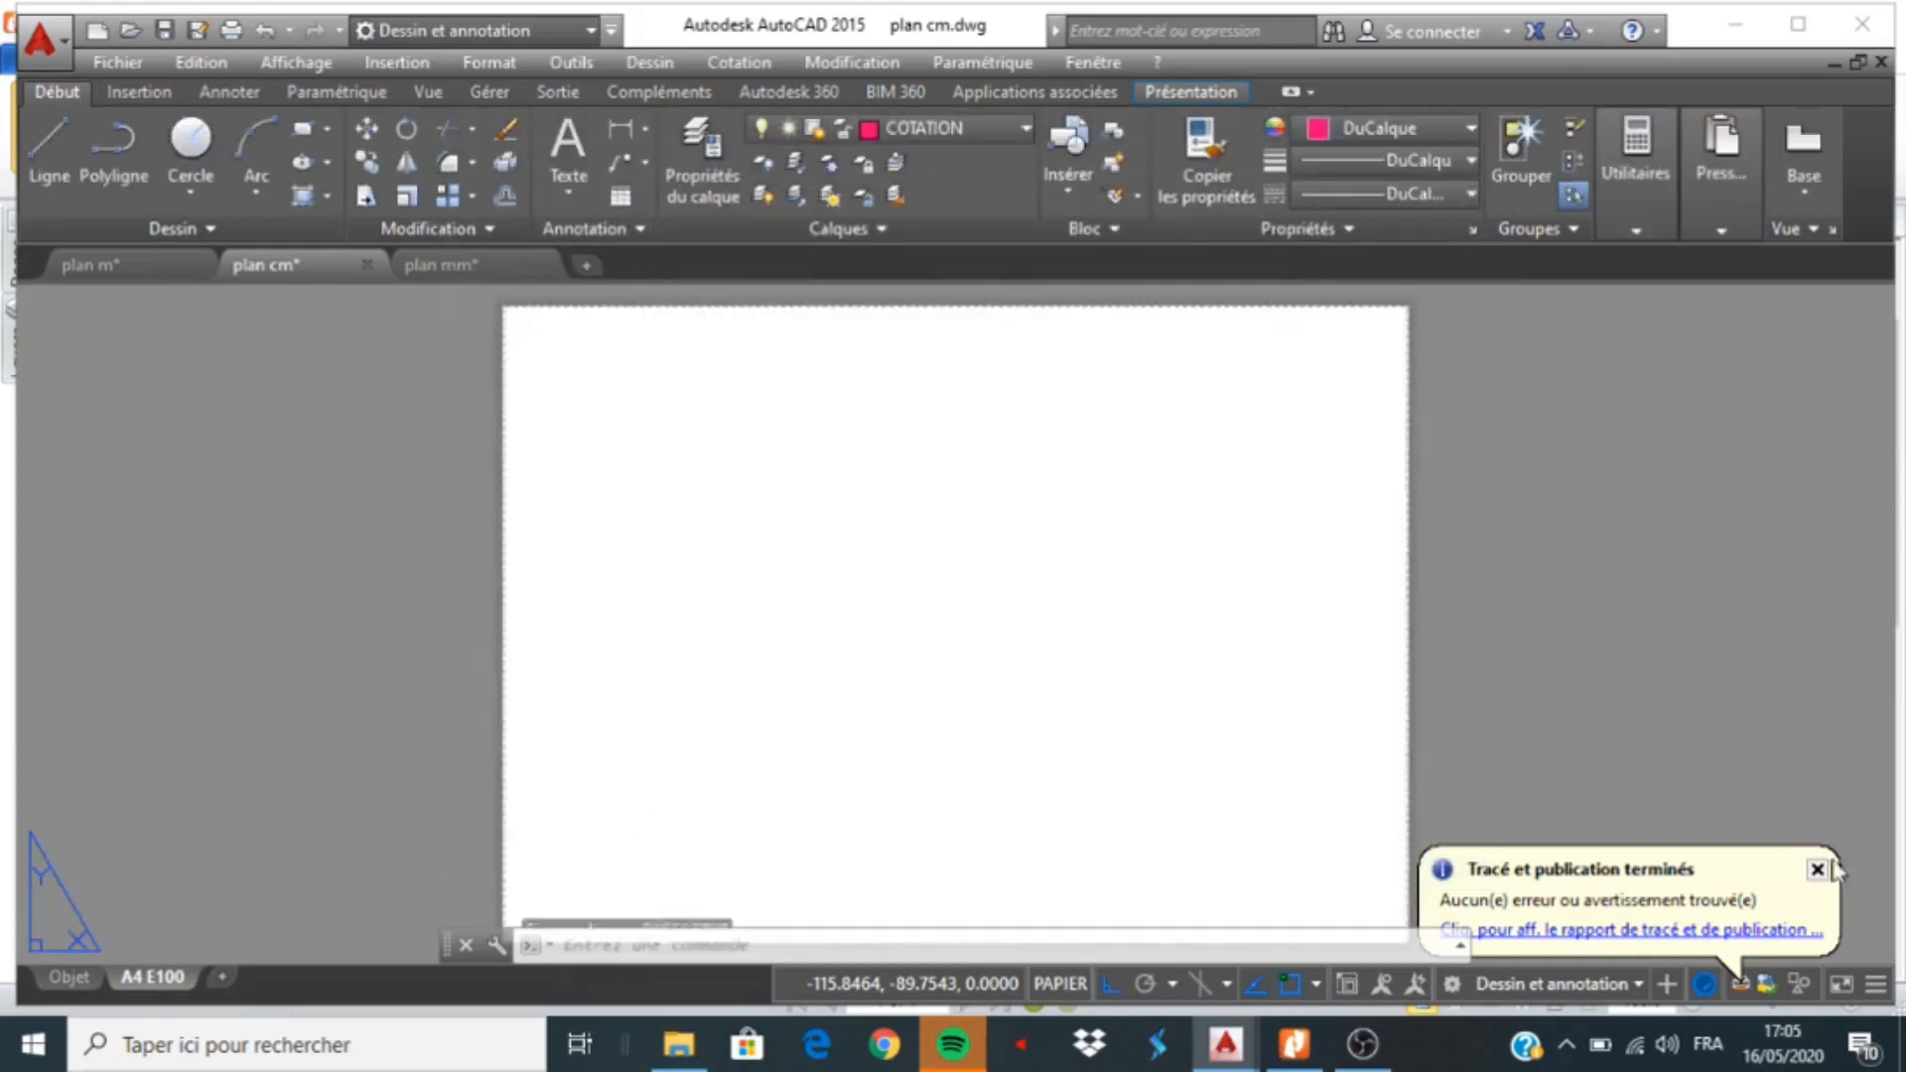
{"action": "left_click", "coordinate": [1818, 871]}
Create a single rectangular viewport on the A4 E100 layout, spanning the sheet just inside its edges
{"action": "scroll", "coordinate": [695, 437], "scroll_direction": "down", "scroll_amount": 2}
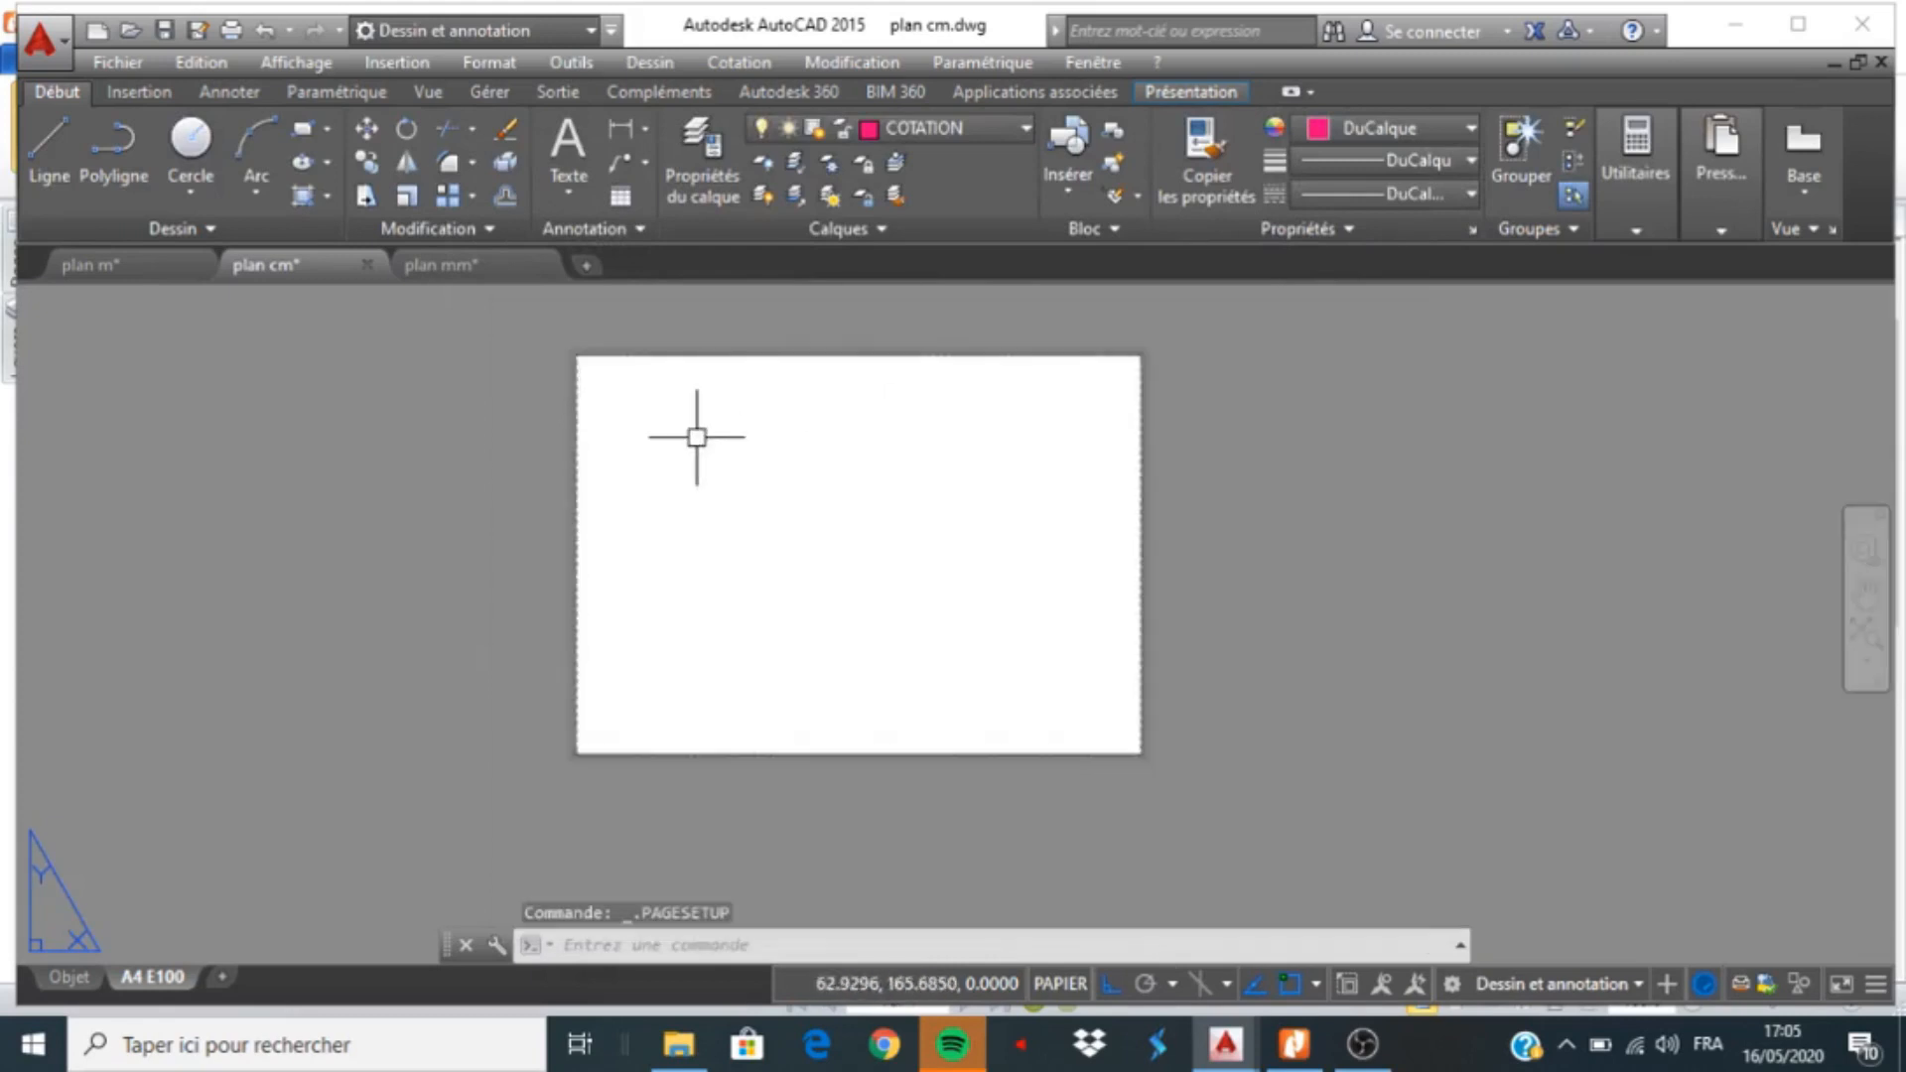
{"action": "scroll", "coordinate": [623, 332], "scroll_direction": "up", "scroll_amount": 2}
{"action": "scroll", "coordinate": [621, 361], "scroll_direction": "down", "scroll_amount": 2}
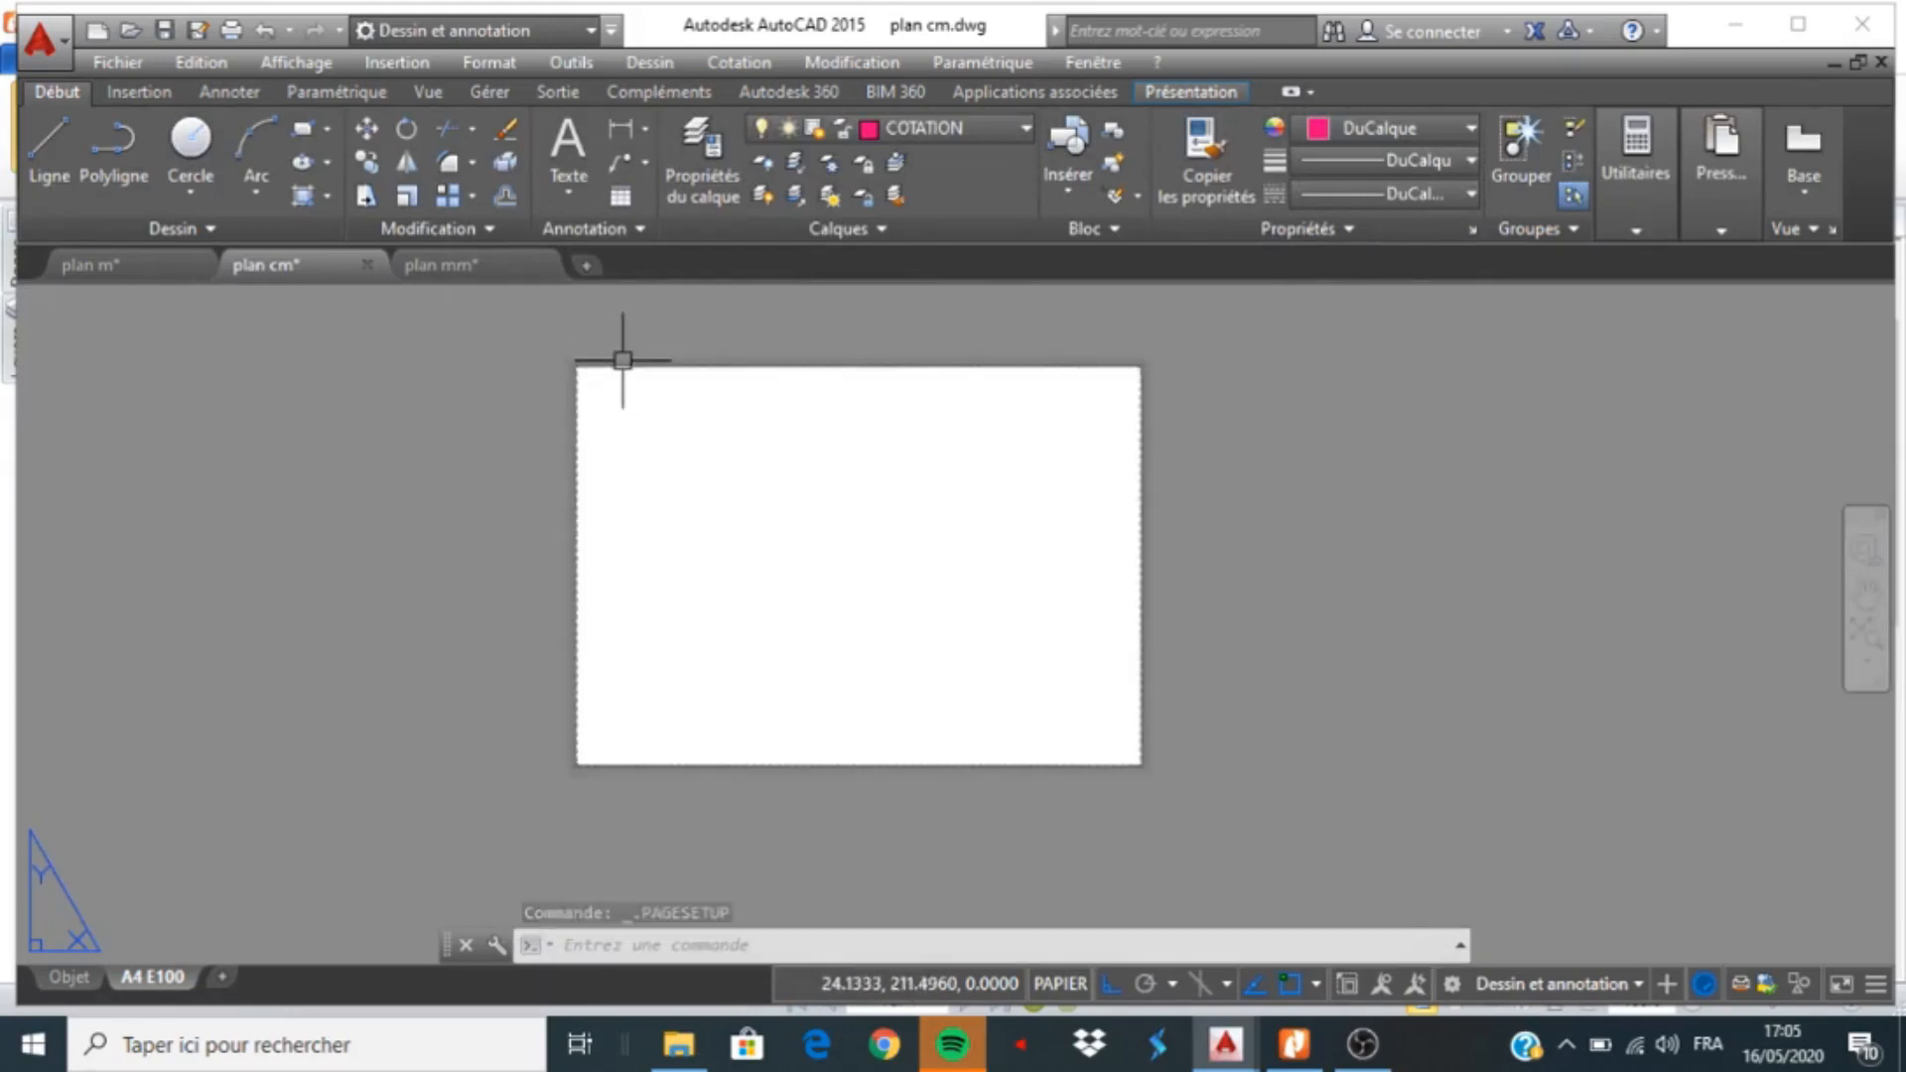
{"action": "left_click", "coordinate": [288, 64]}
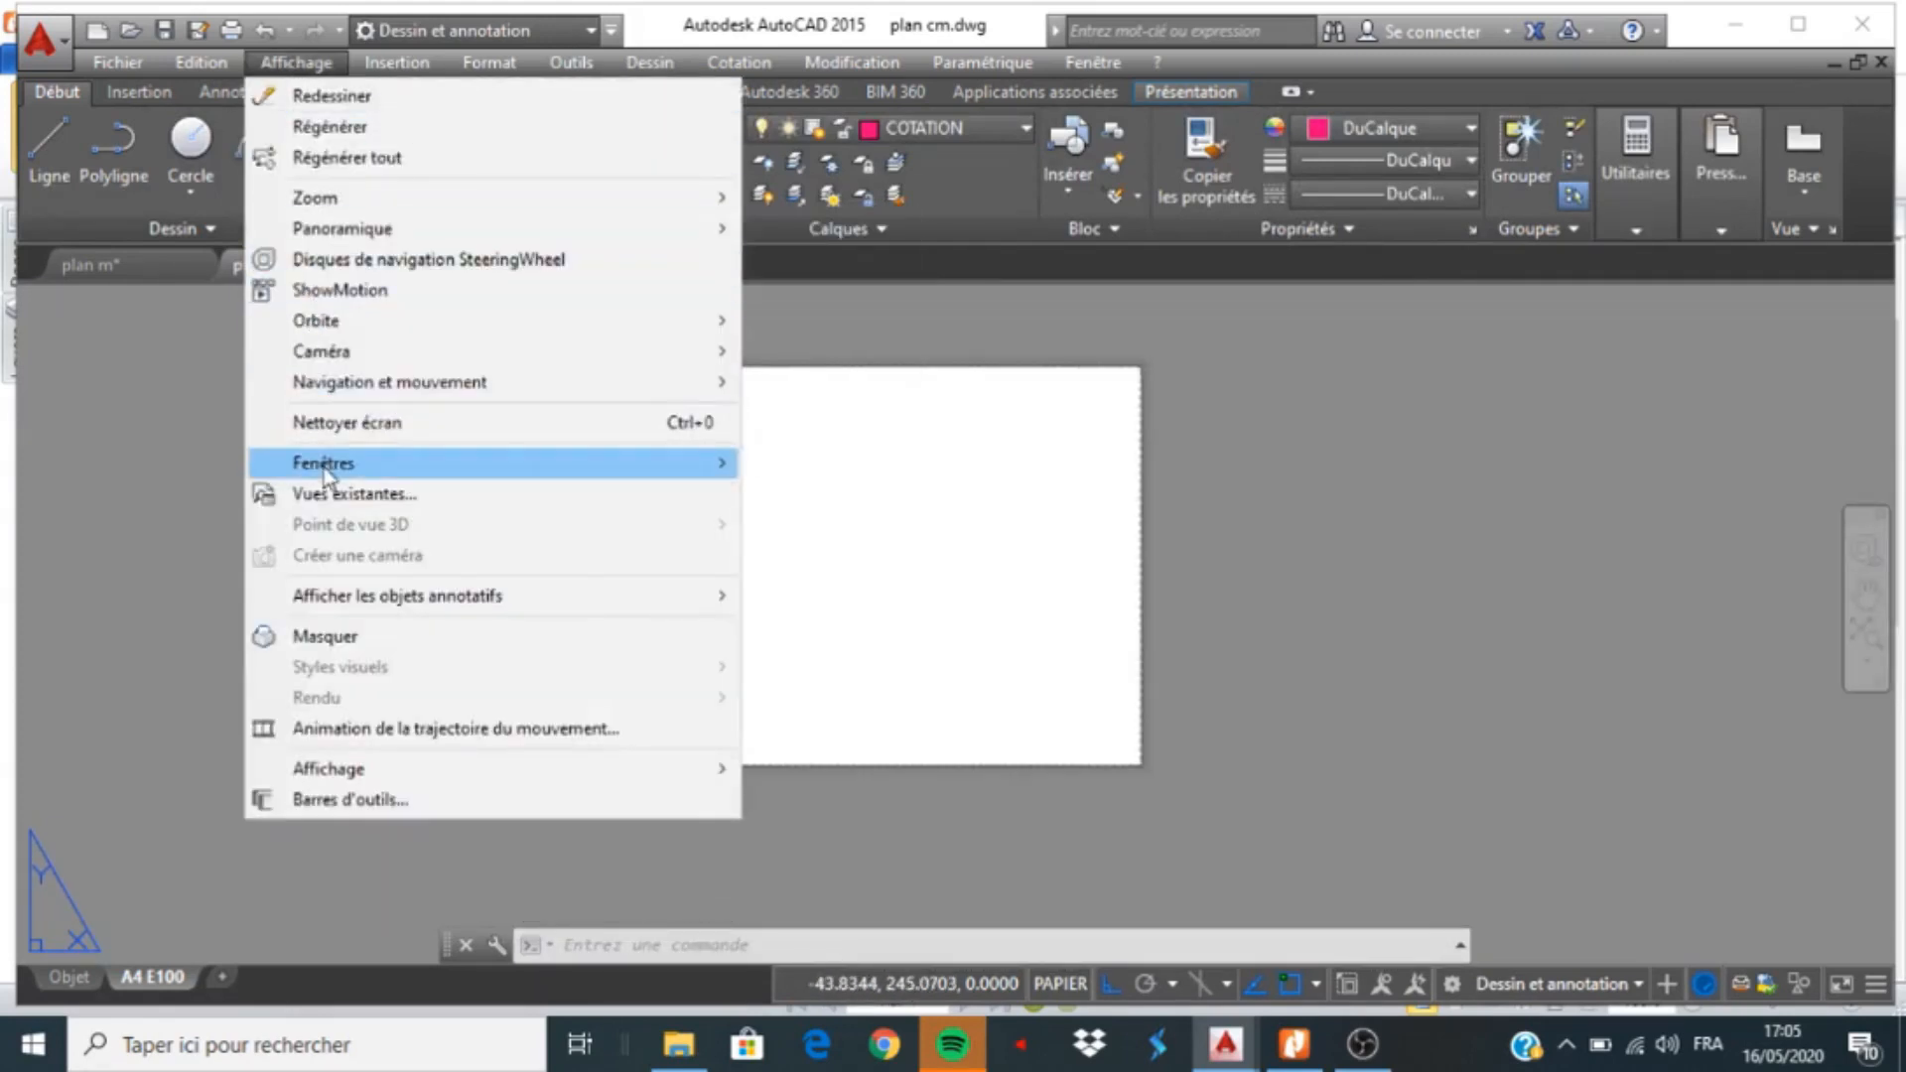
{"action": "mouse_move", "coordinate": [437, 464]}
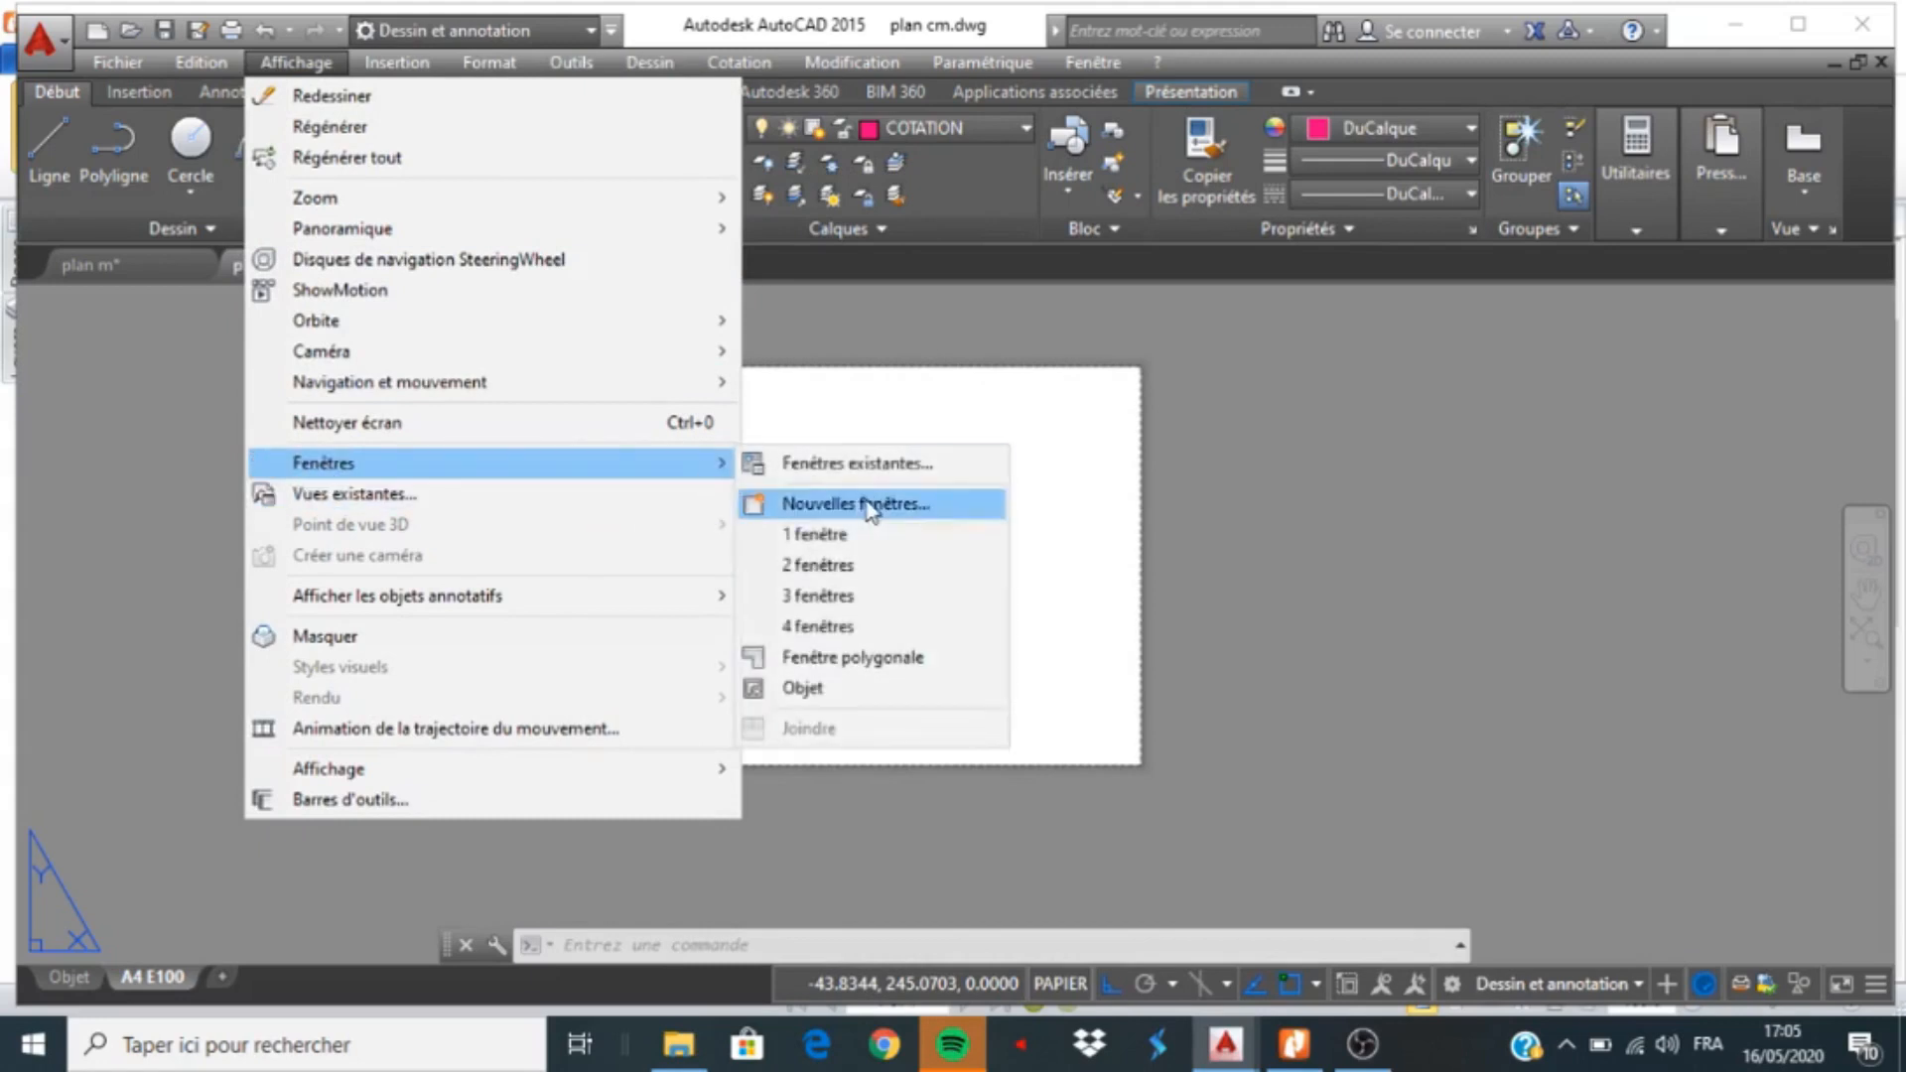
{"action": "left_click", "coordinate": [852, 537]}
{"action": "scroll", "coordinate": [623, 393], "scroll_direction": "up", "scroll_amount": 2}
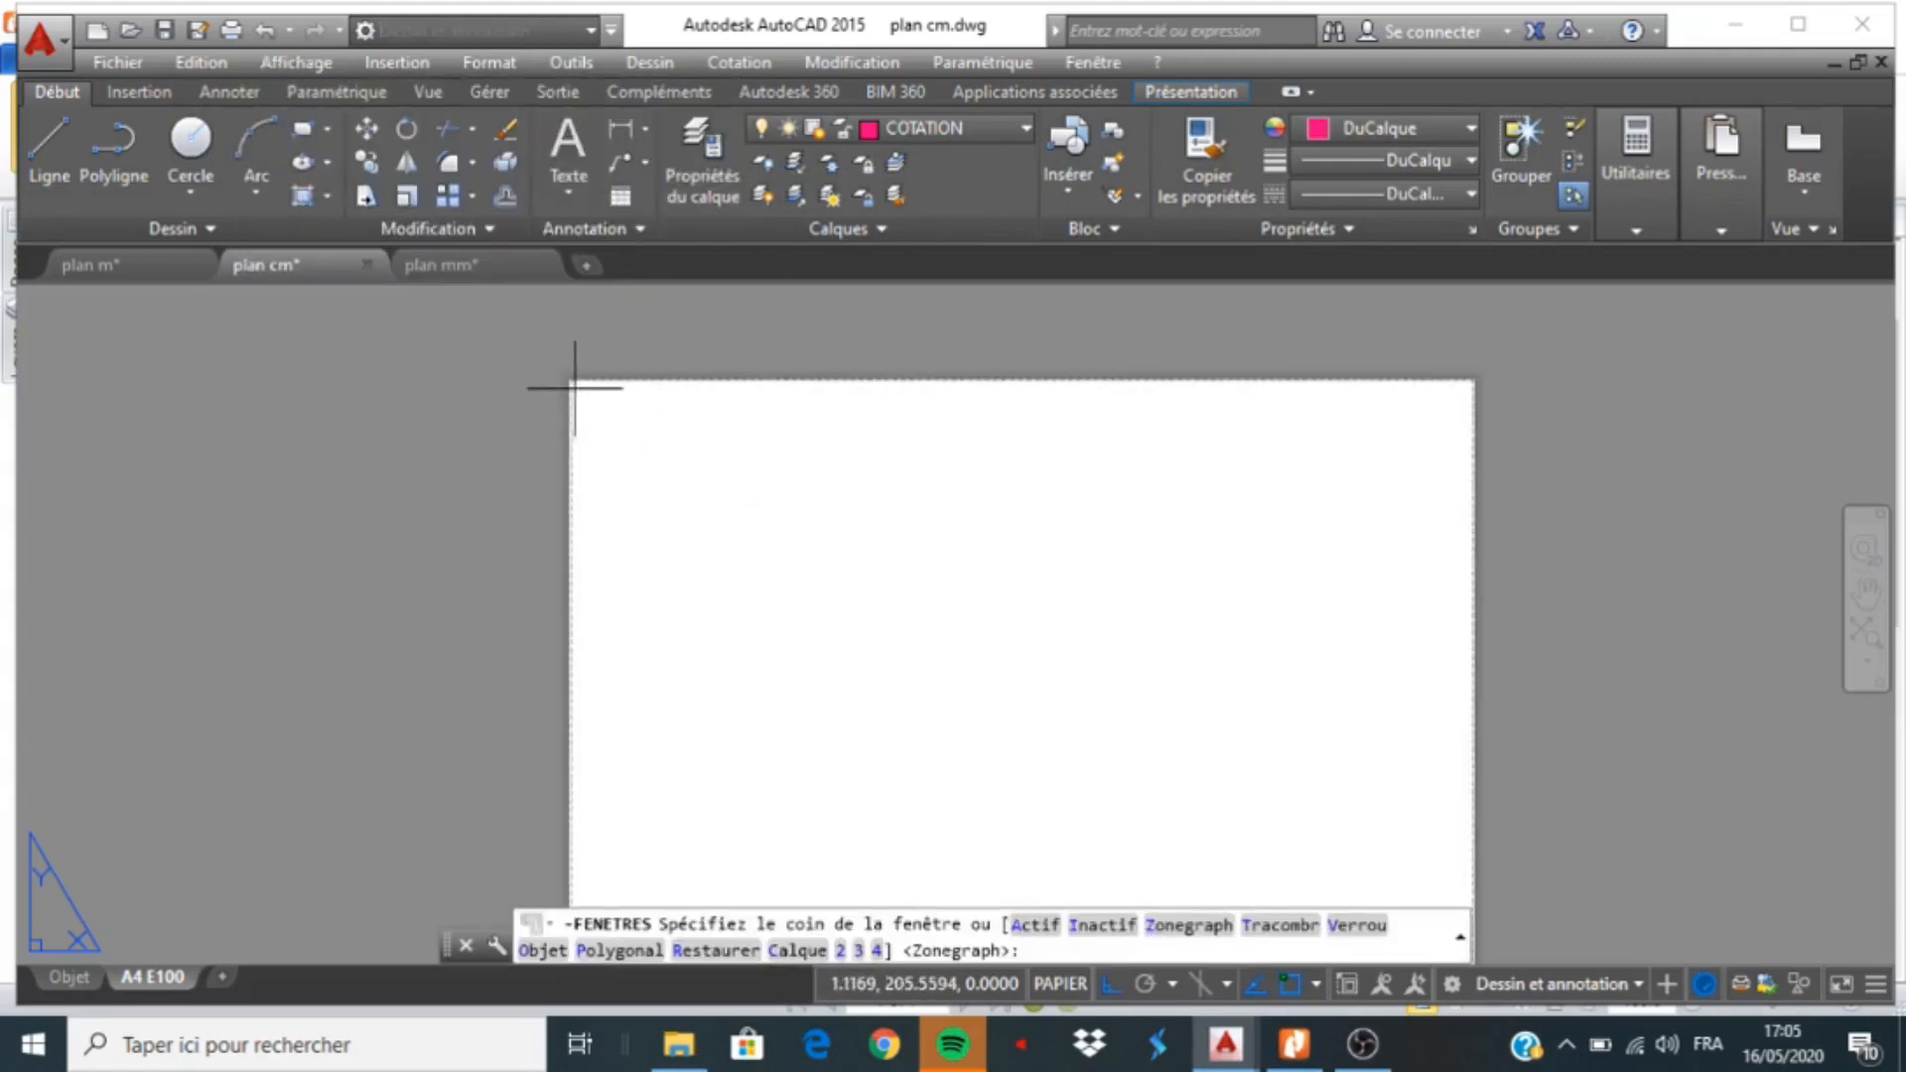
{"action": "left_click", "coordinate": [581, 387]}
{"action": "scroll", "coordinate": [610, 449], "scroll_direction": "down", "scroll_amount": 2}
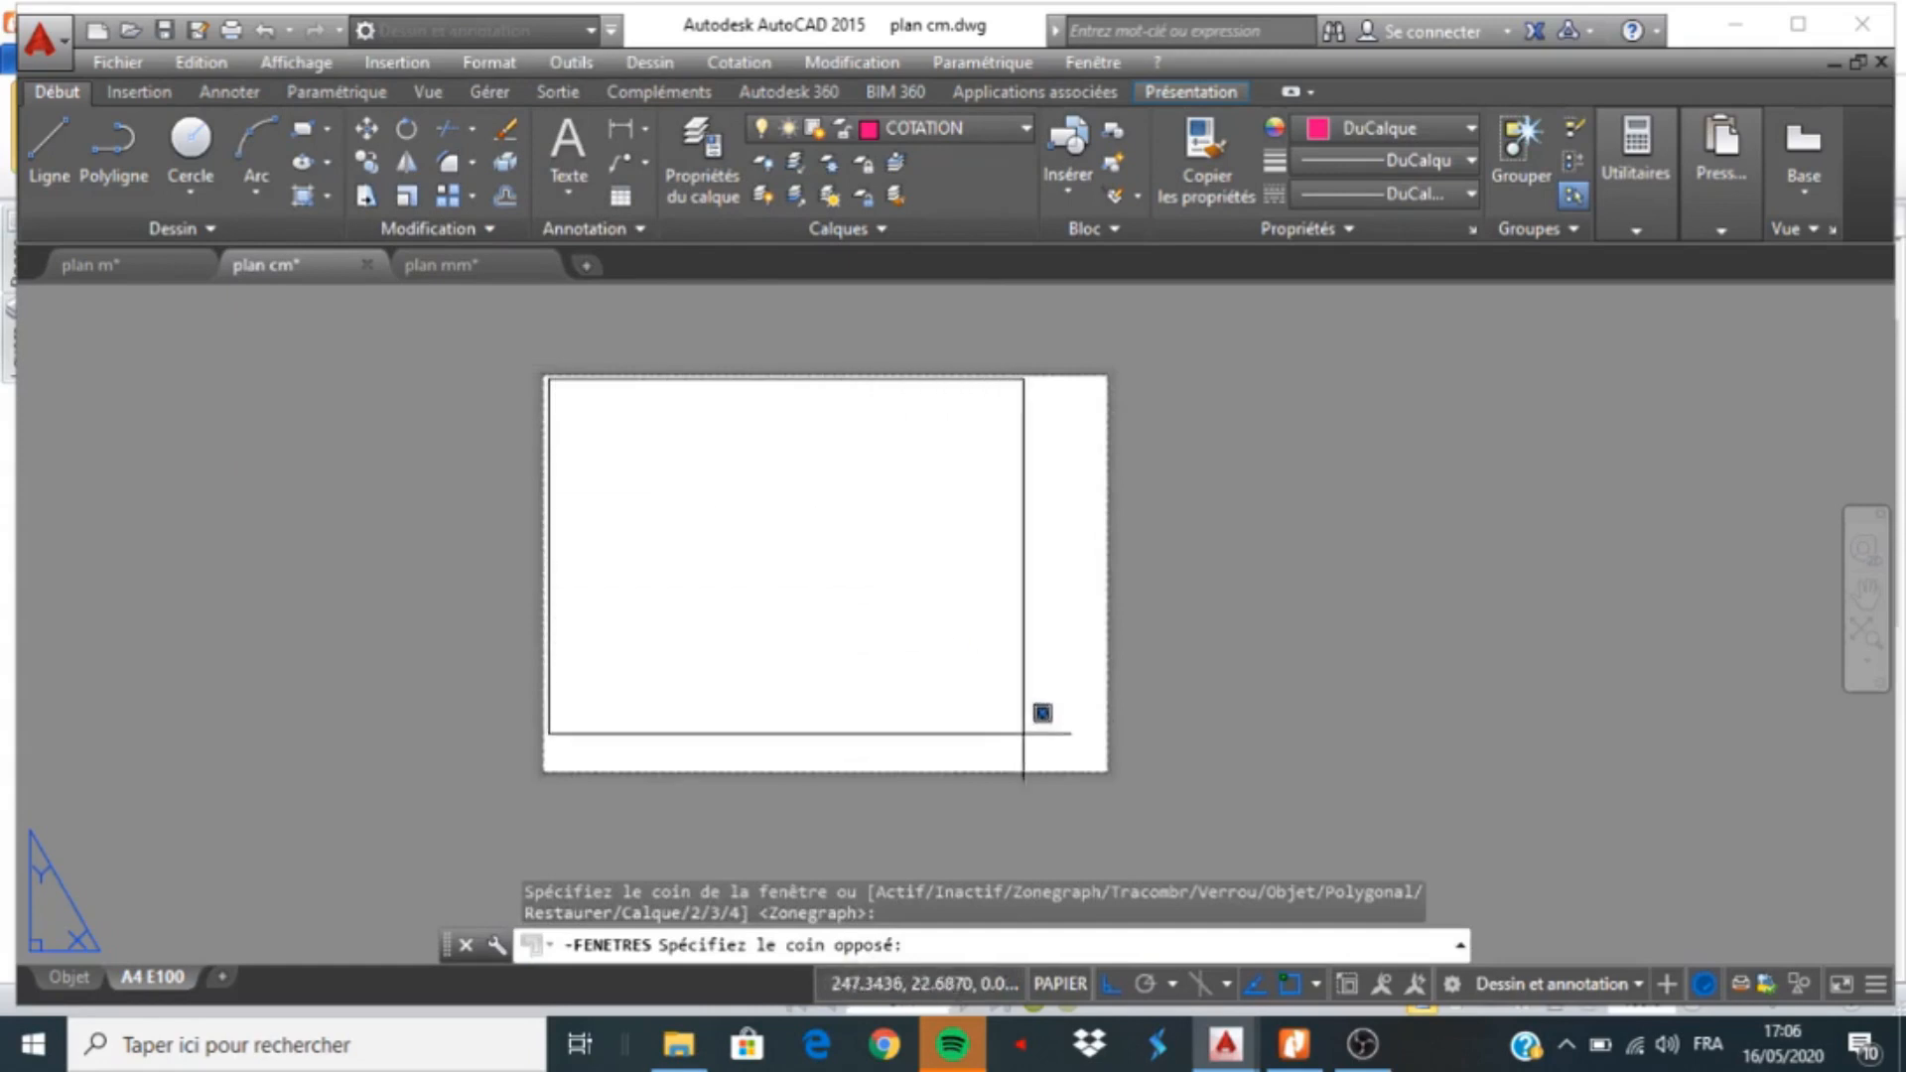
{"action": "left_click", "coordinate": [1098, 763]}
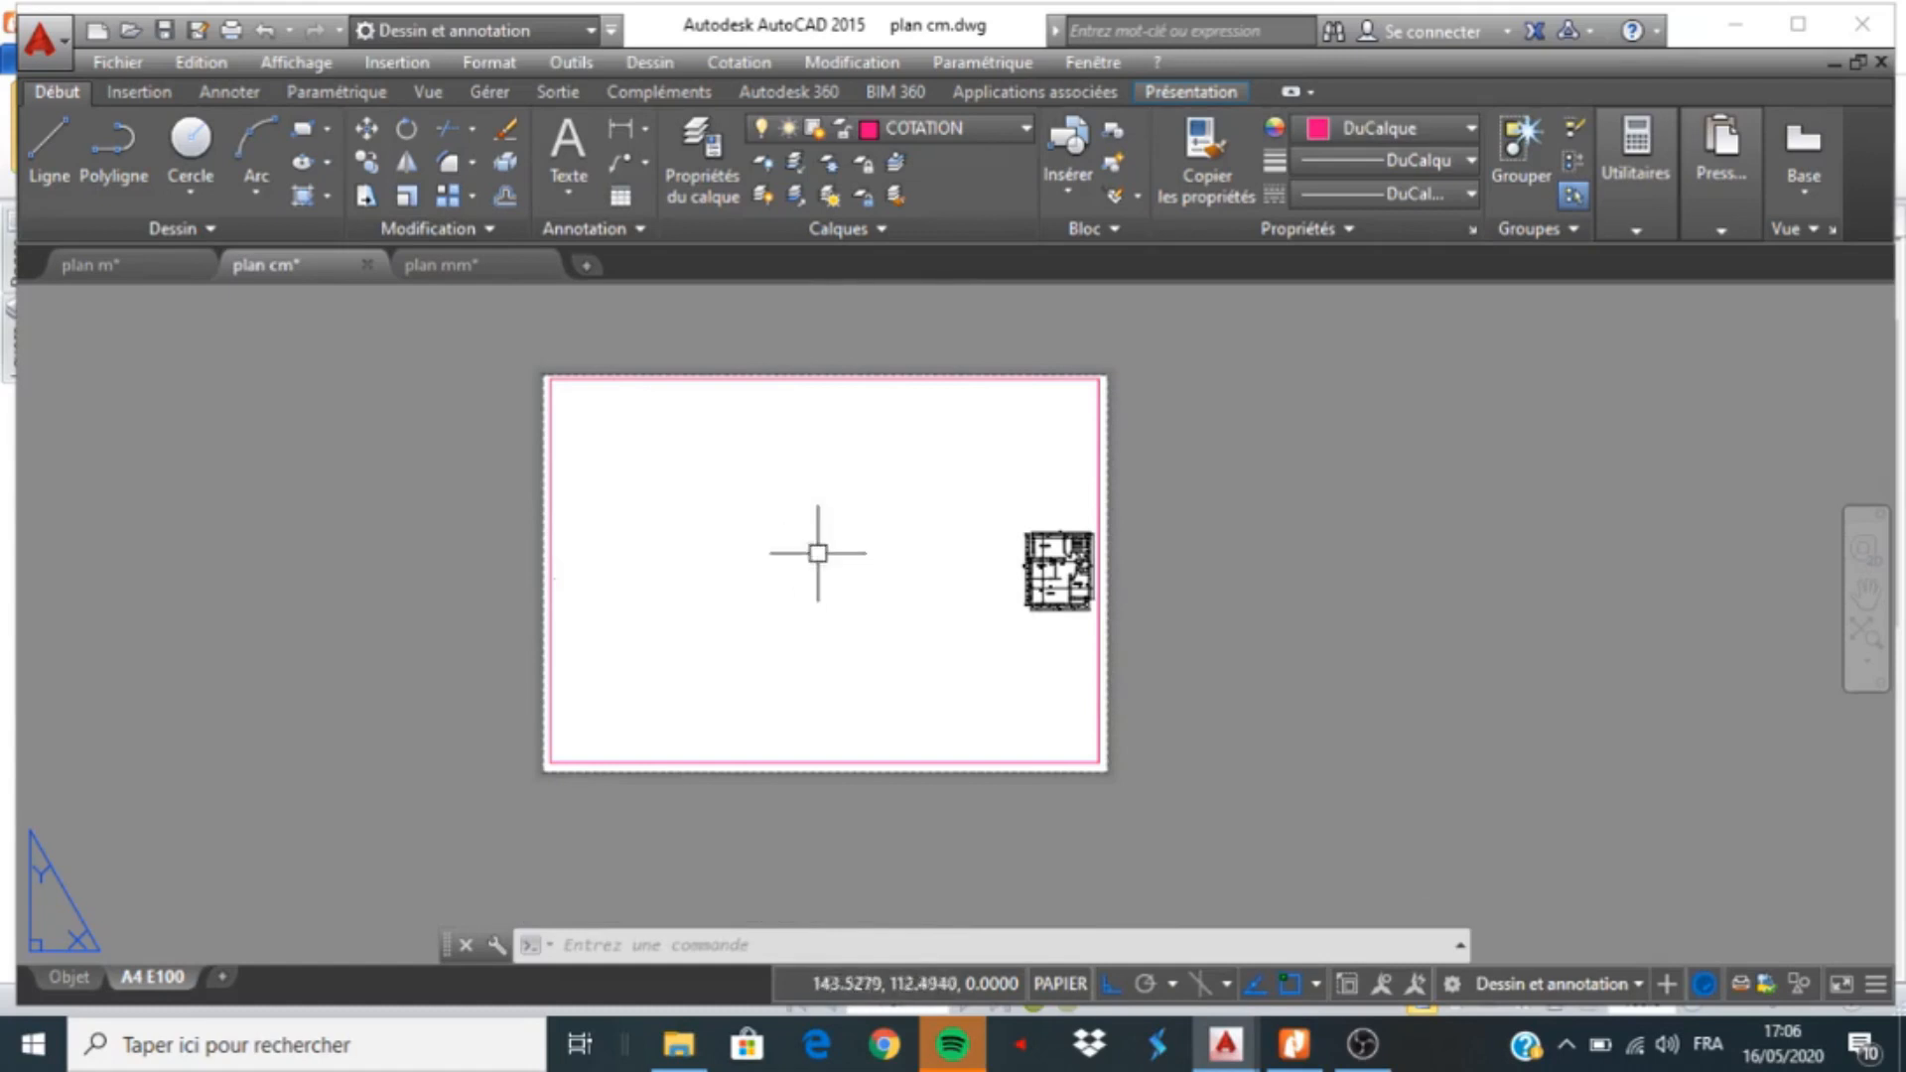
Centre the floor plan inside the A4 E100 viewport, scale it with Zoom 10/100XP, and return to paper space
{"action": "double_click", "coordinate": [785, 551]}
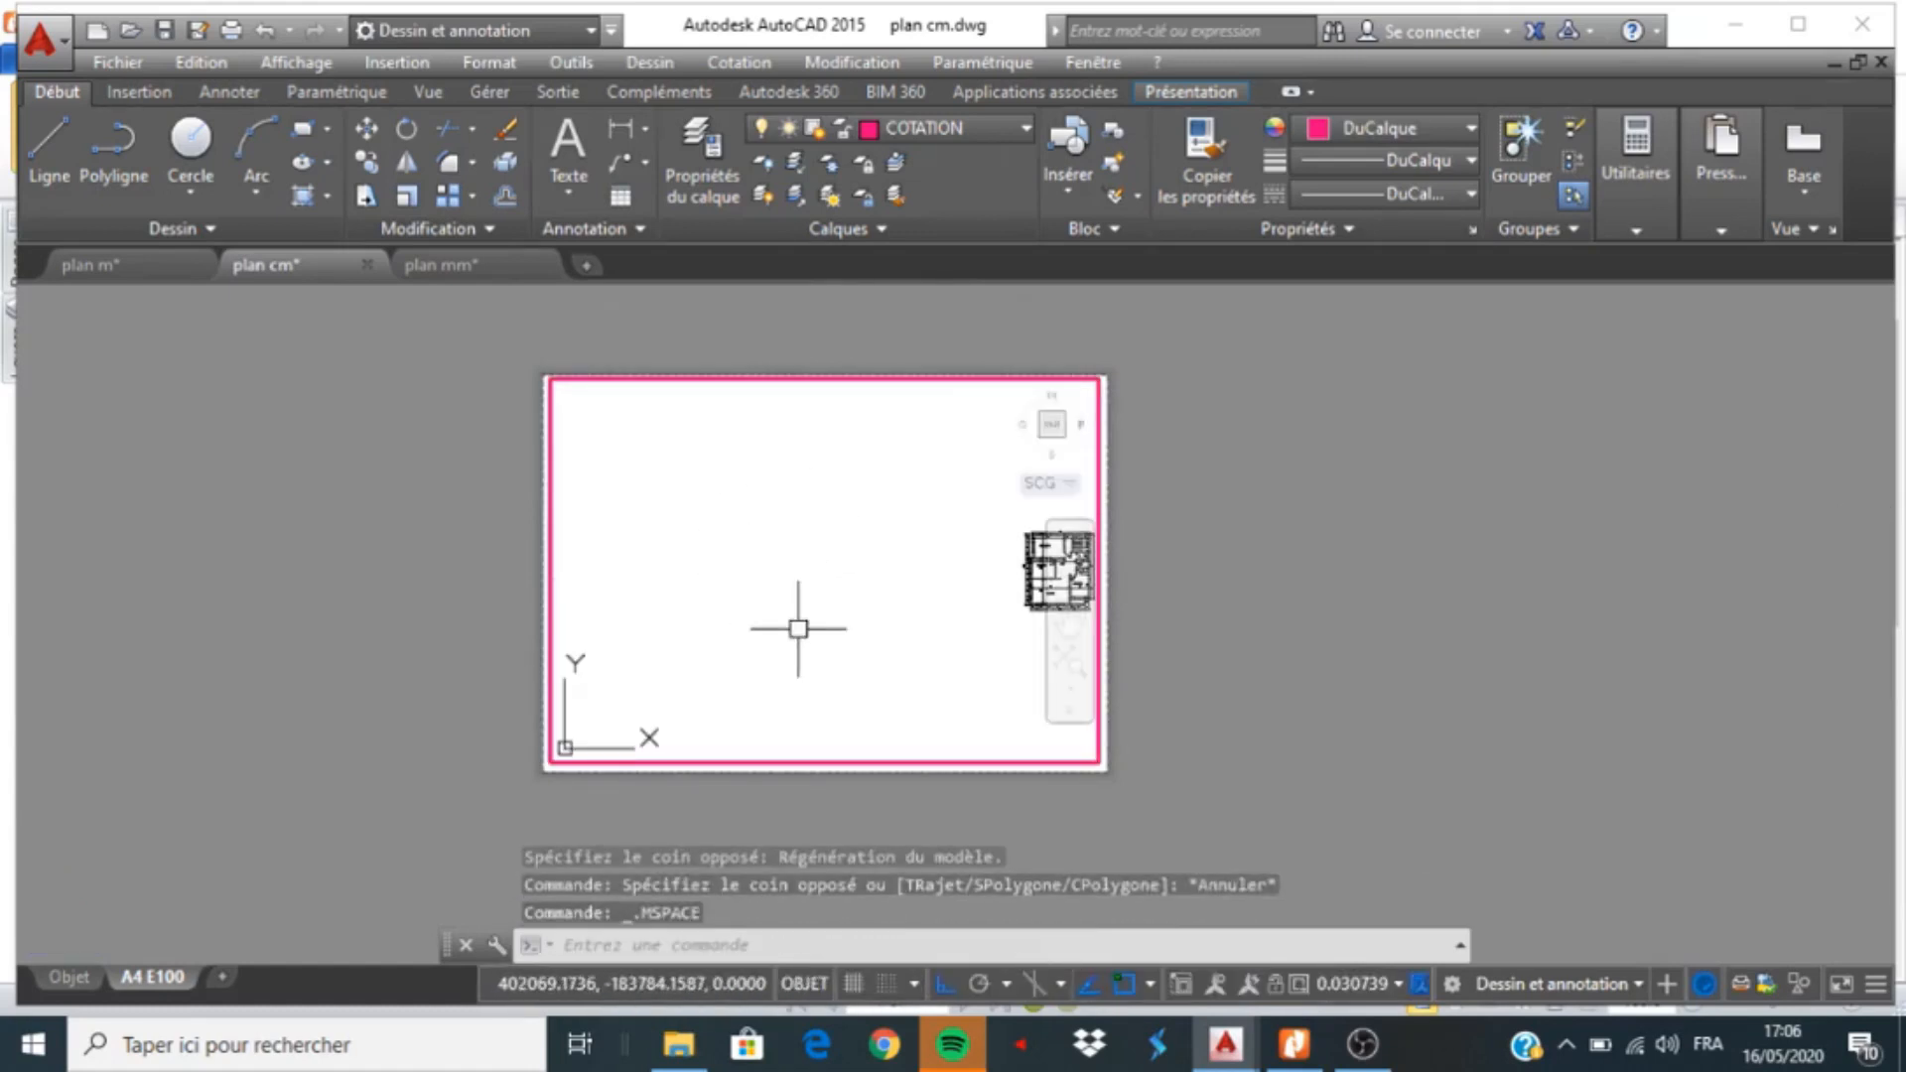
{"action": "scroll", "coordinate": [742, 561], "scroll_direction": "down", "scroll_amount": 4}
{"action": "scroll", "coordinate": [882, 573], "scroll_direction": "up", "scroll_amount": 4}
{"action": "scroll", "coordinate": [851, 665], "scroll_direction": "up", "scroll_amount": 5}
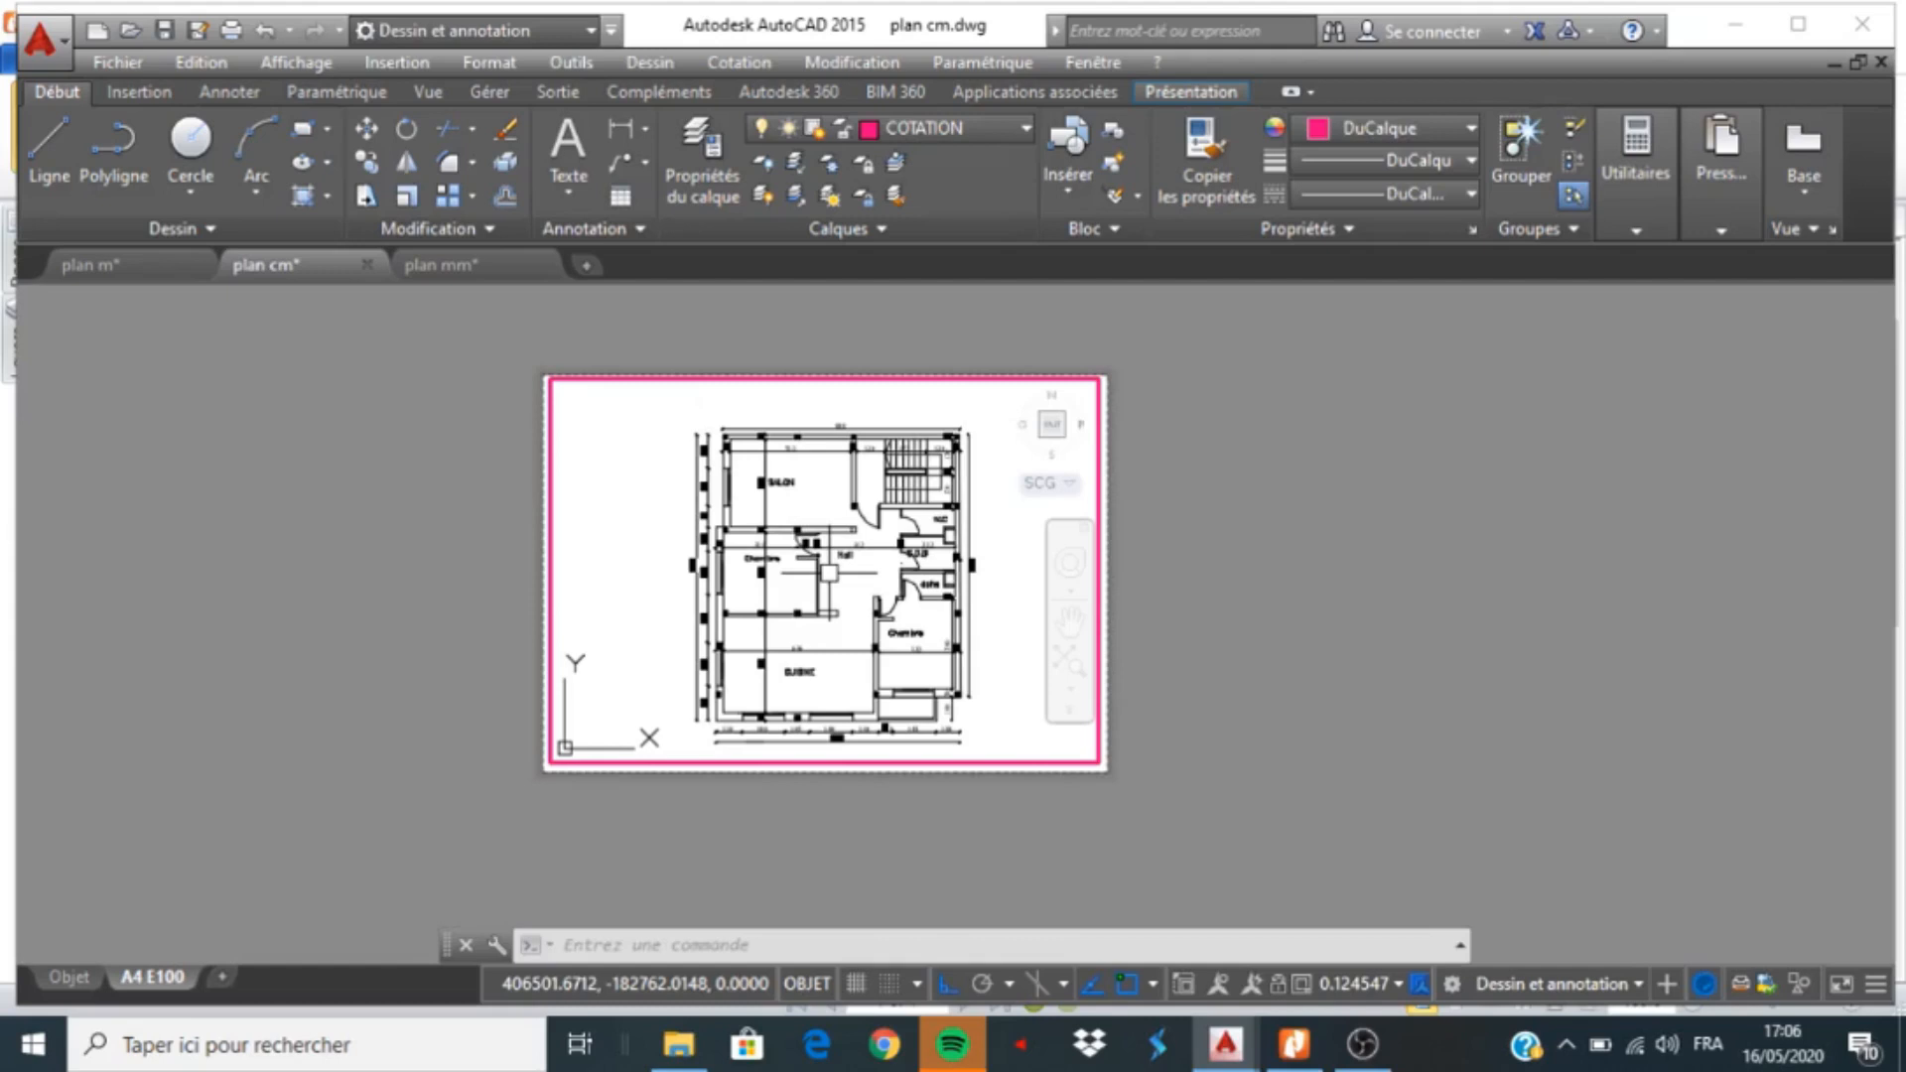
{"action": "type", "text": "z"}
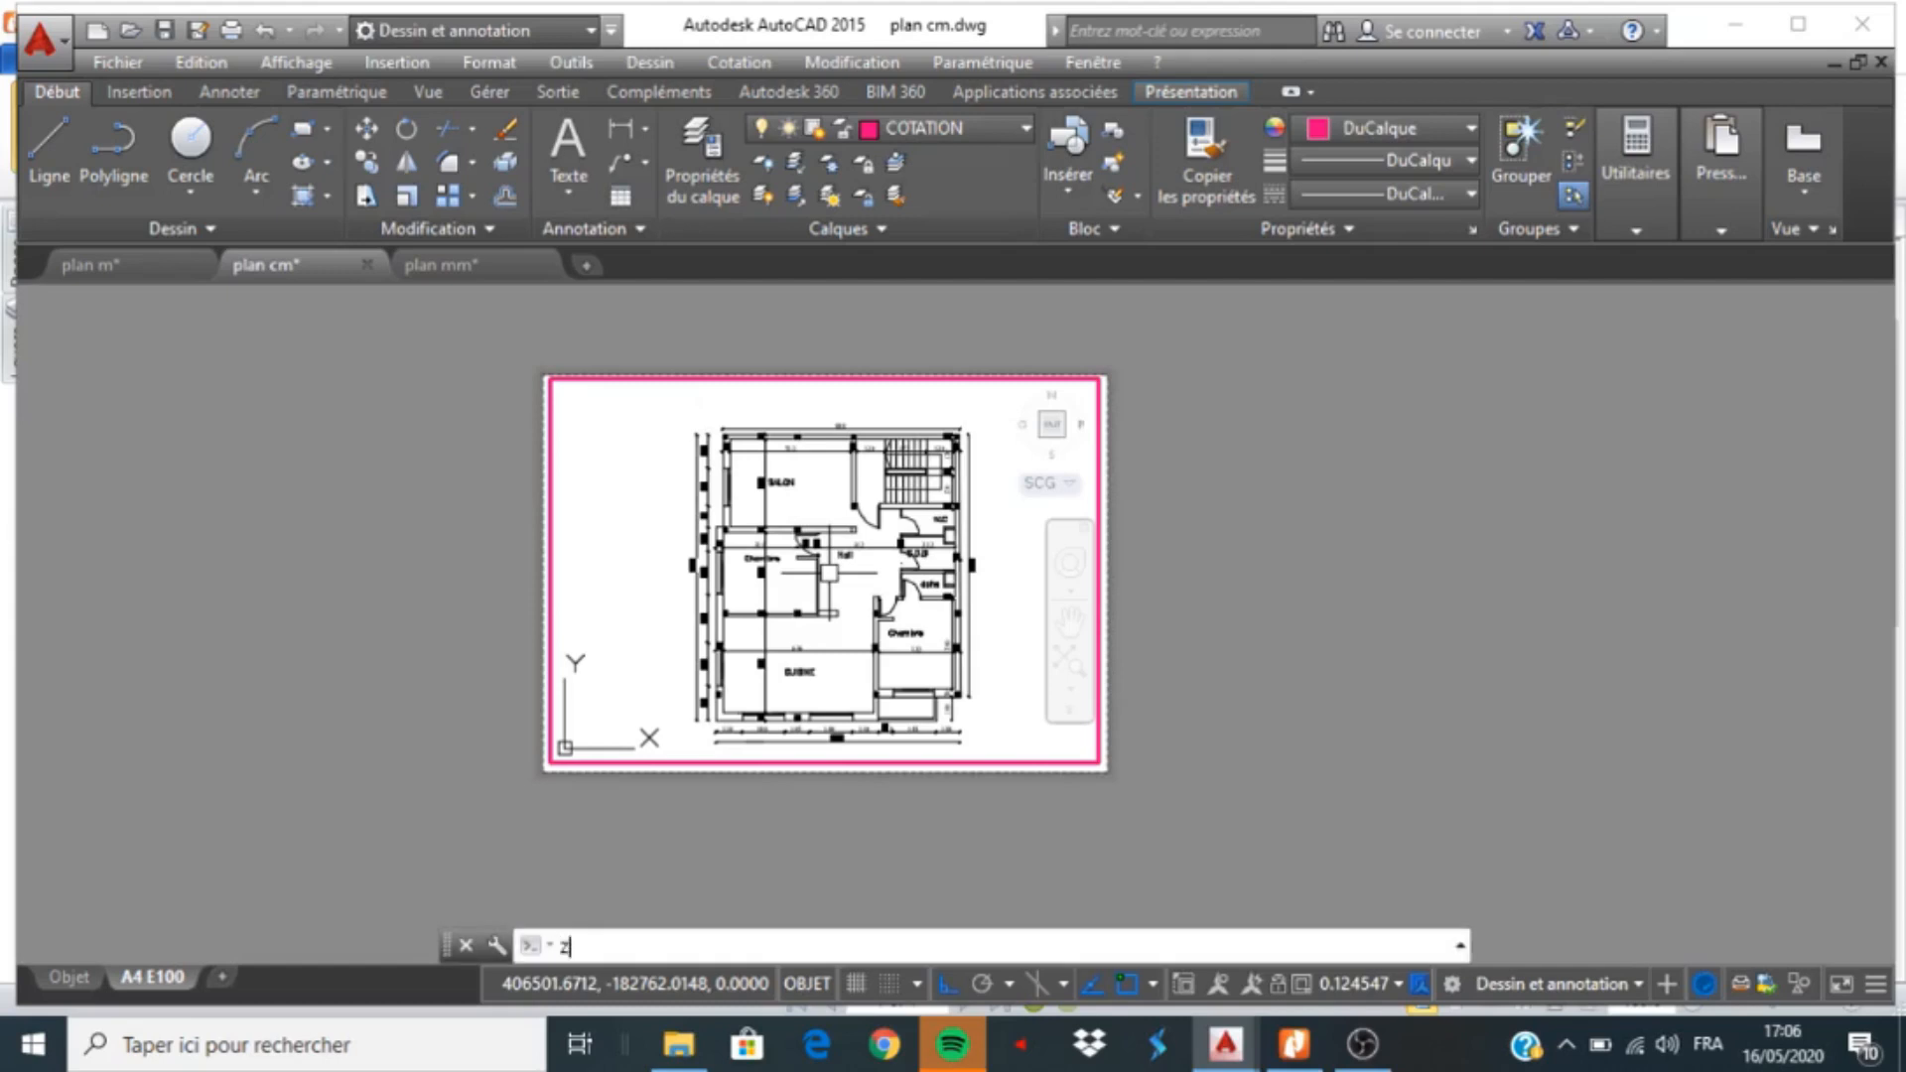
{"action": "key", "text": "Return"}
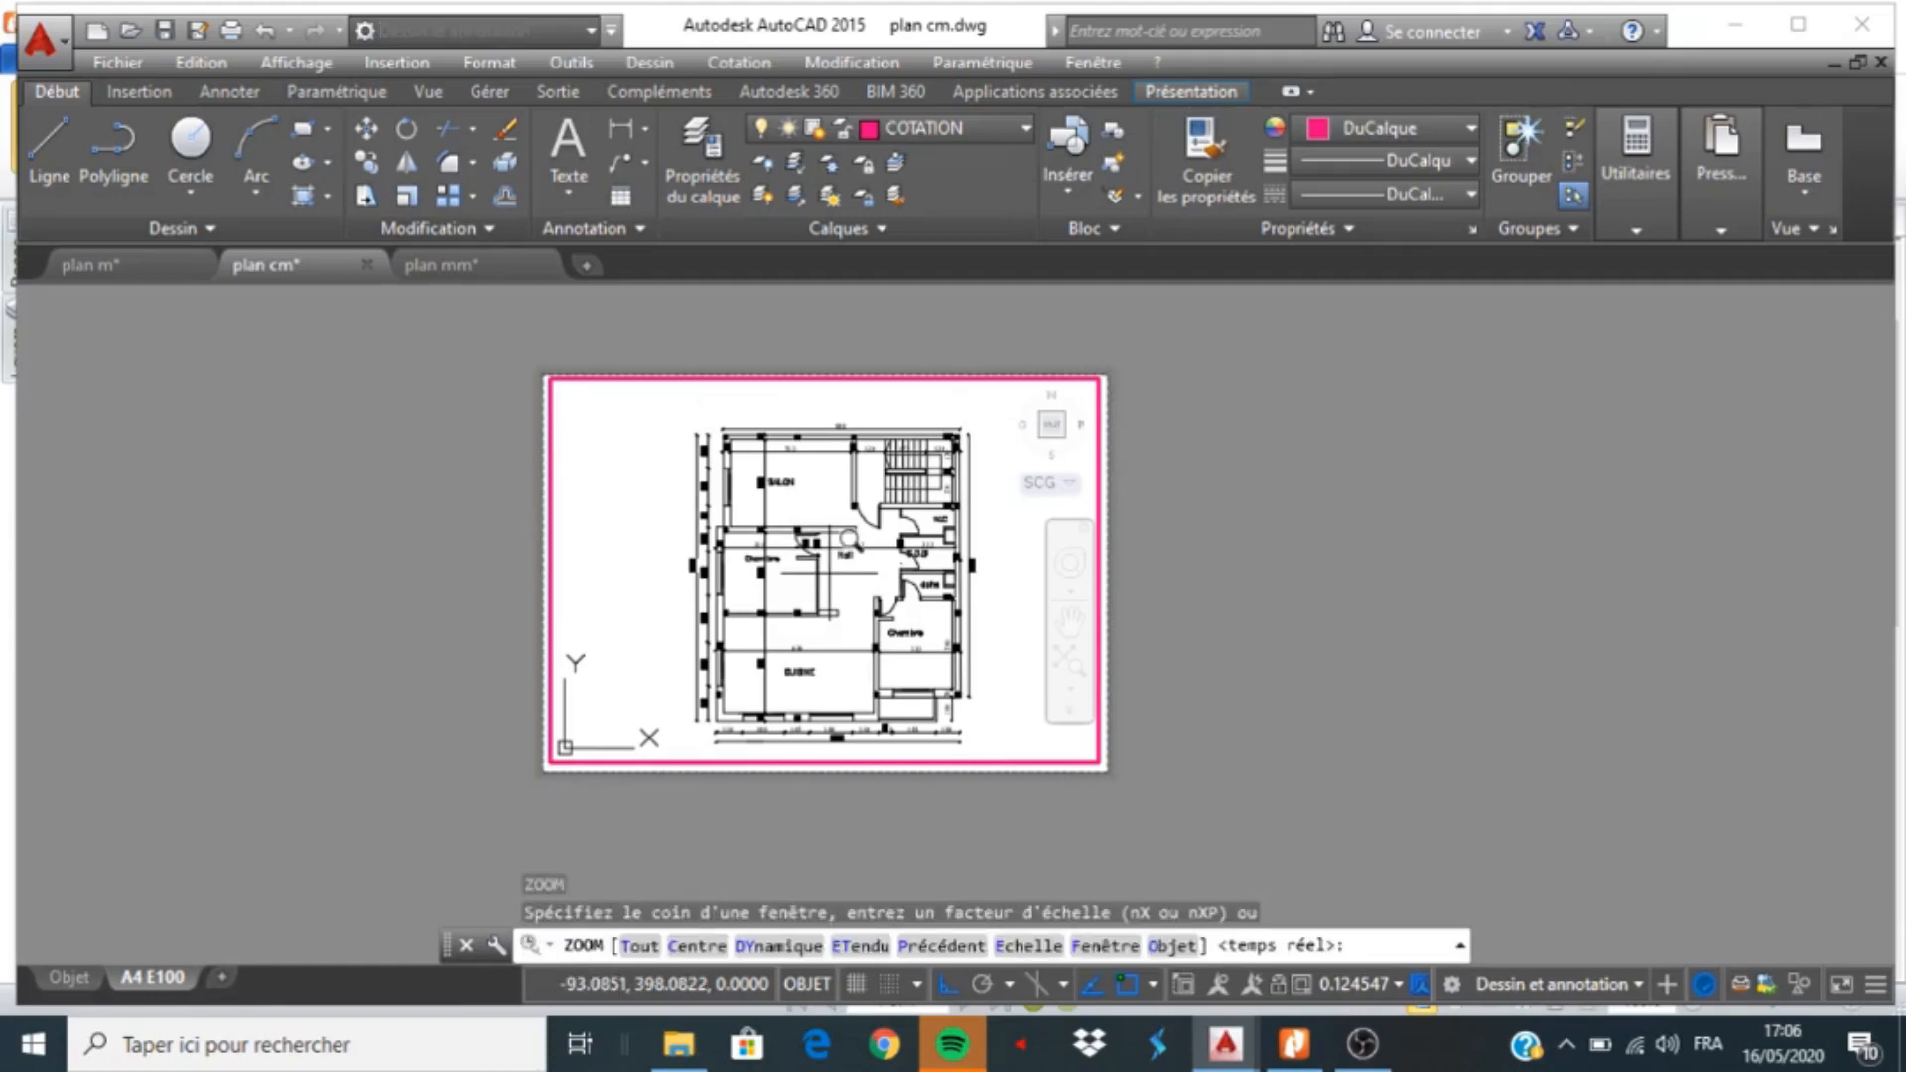
{"action": "type", "text": "10"}
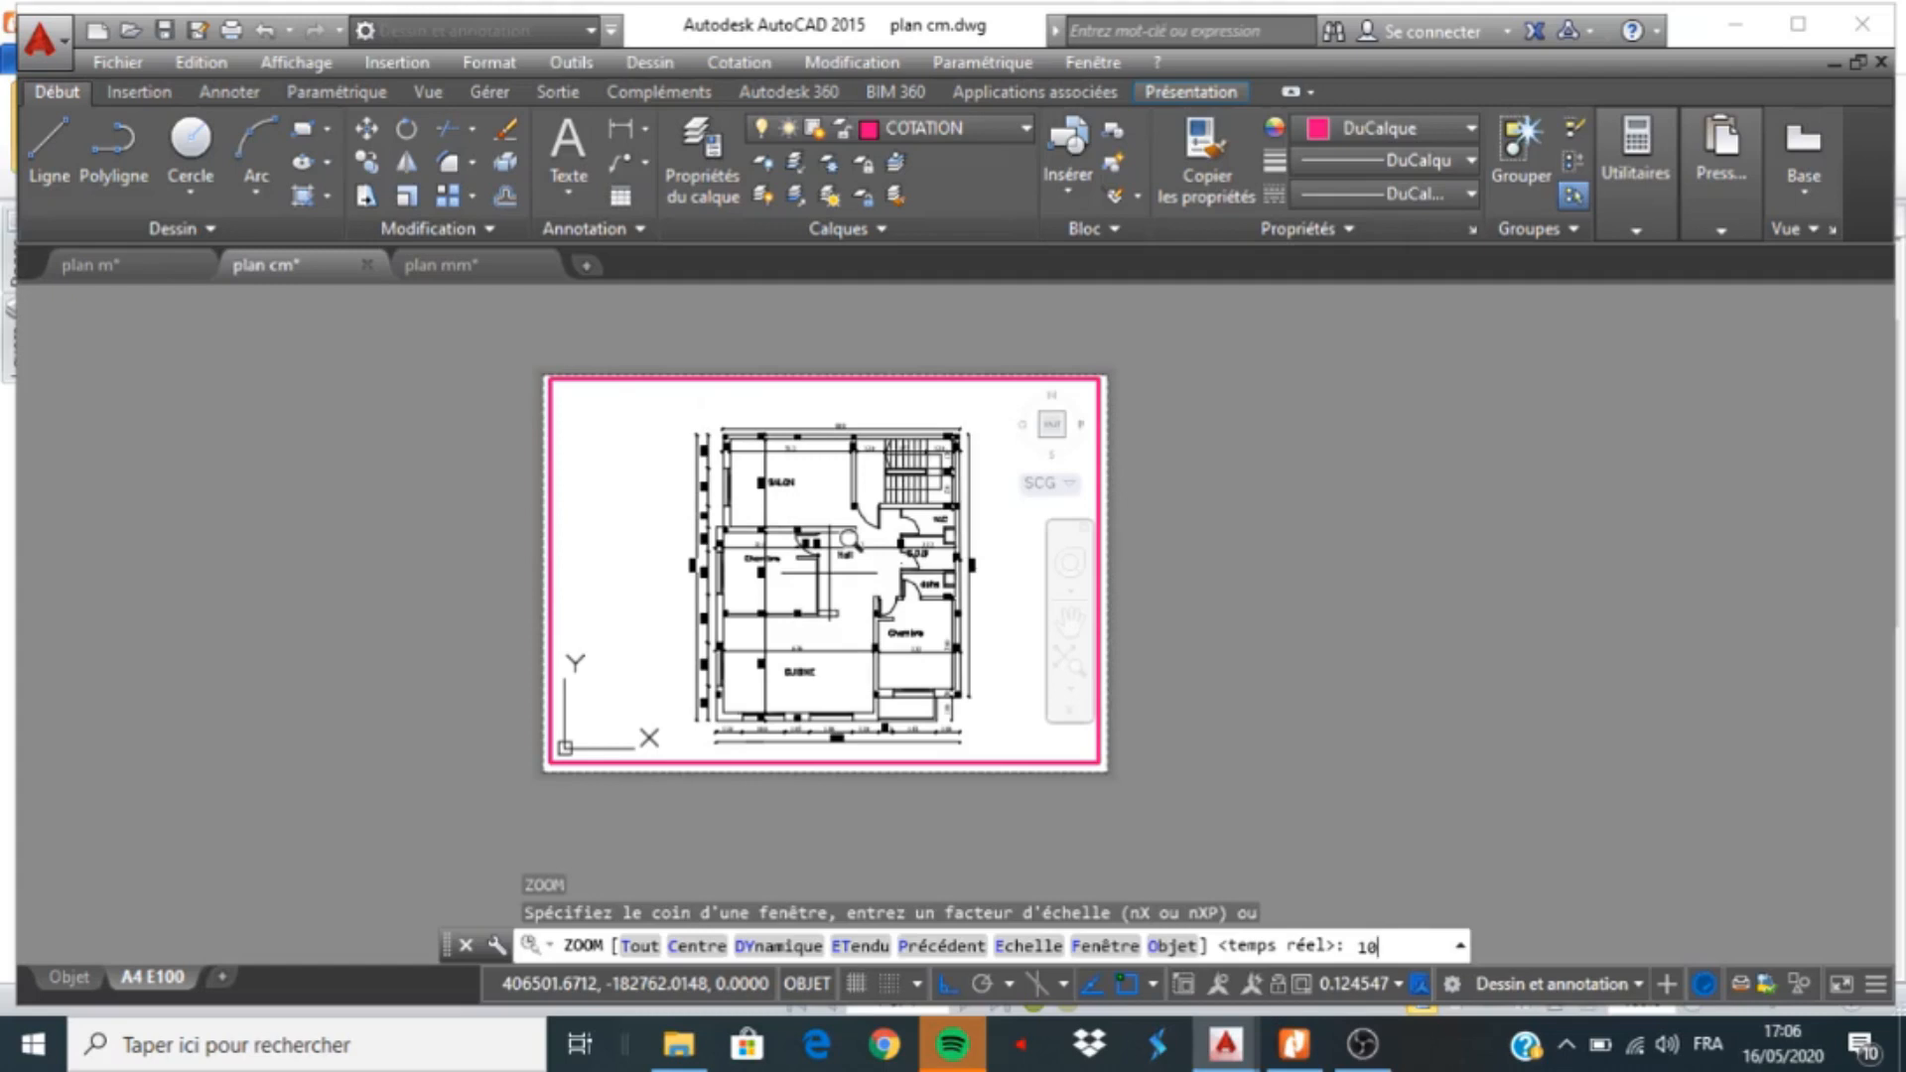
{"action": "type", "text": "/100XP"}
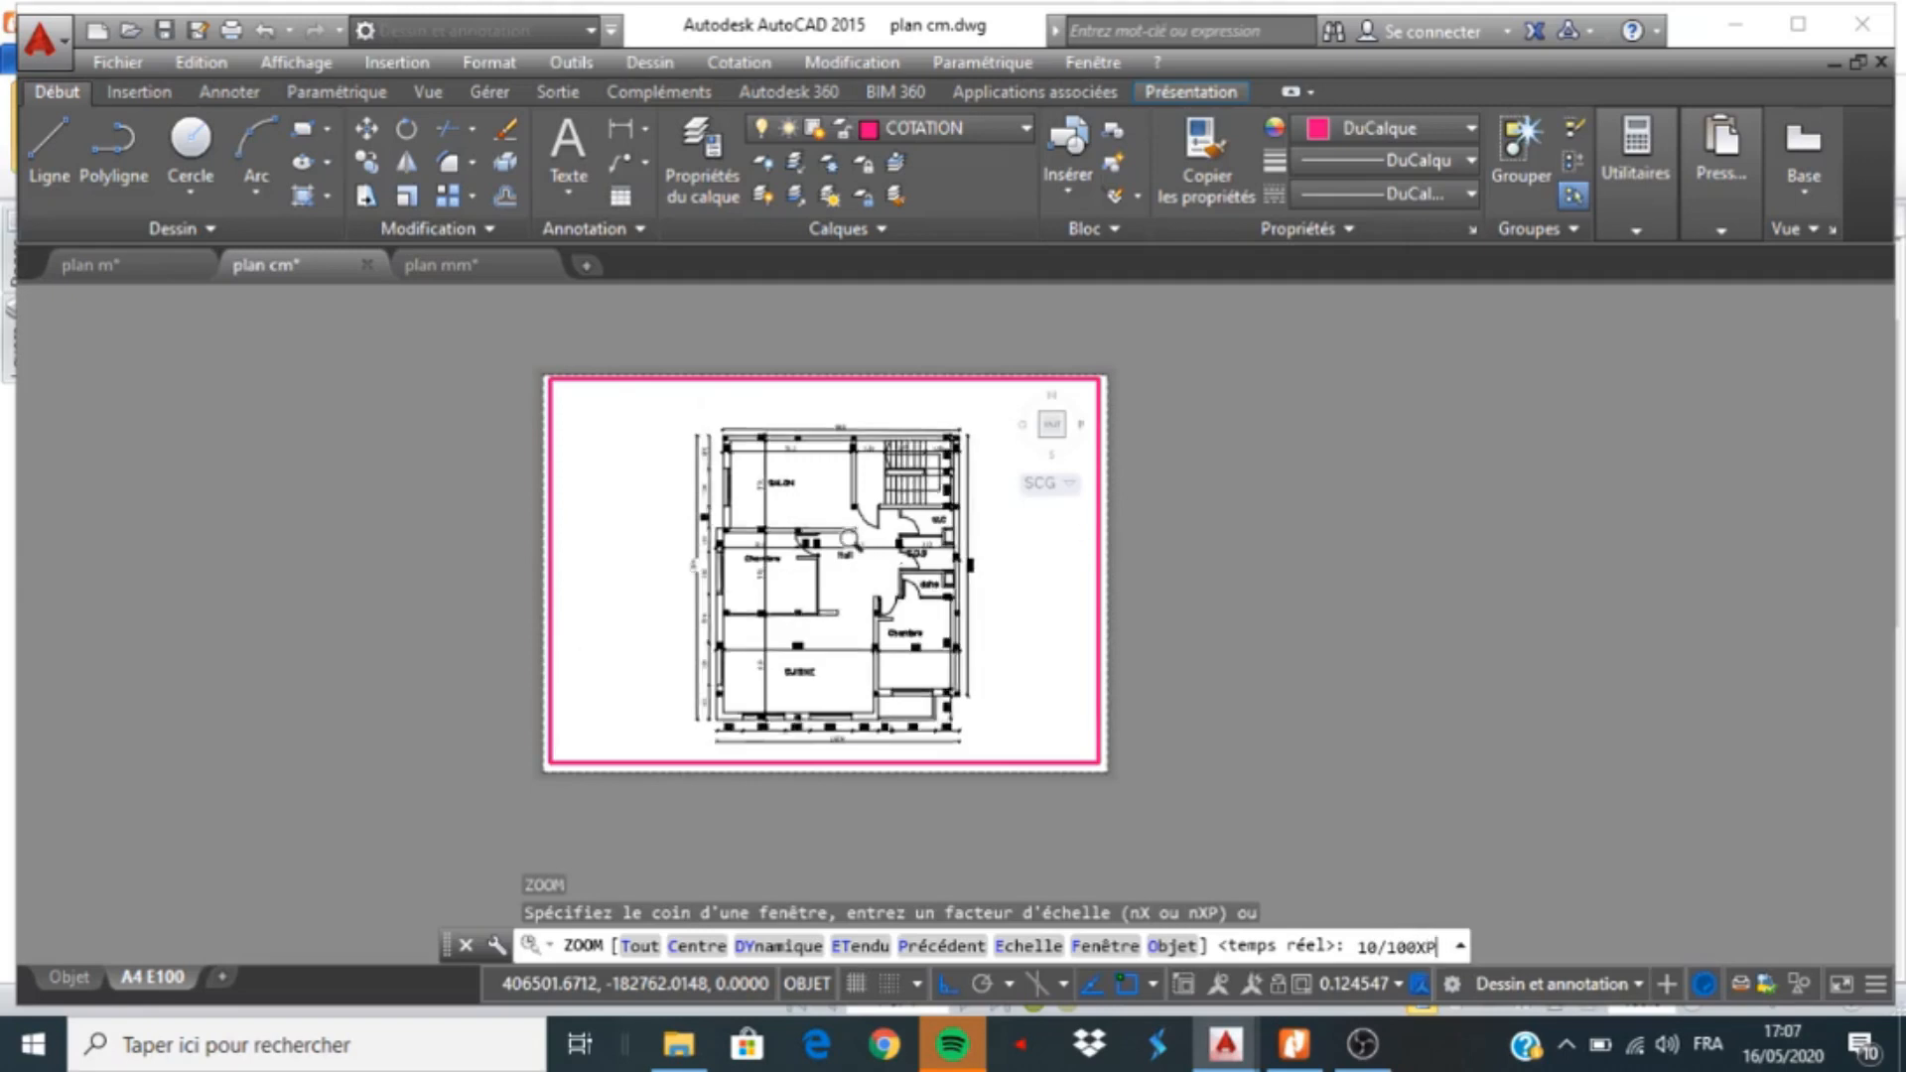
{"action": "key", "text": "Return"}
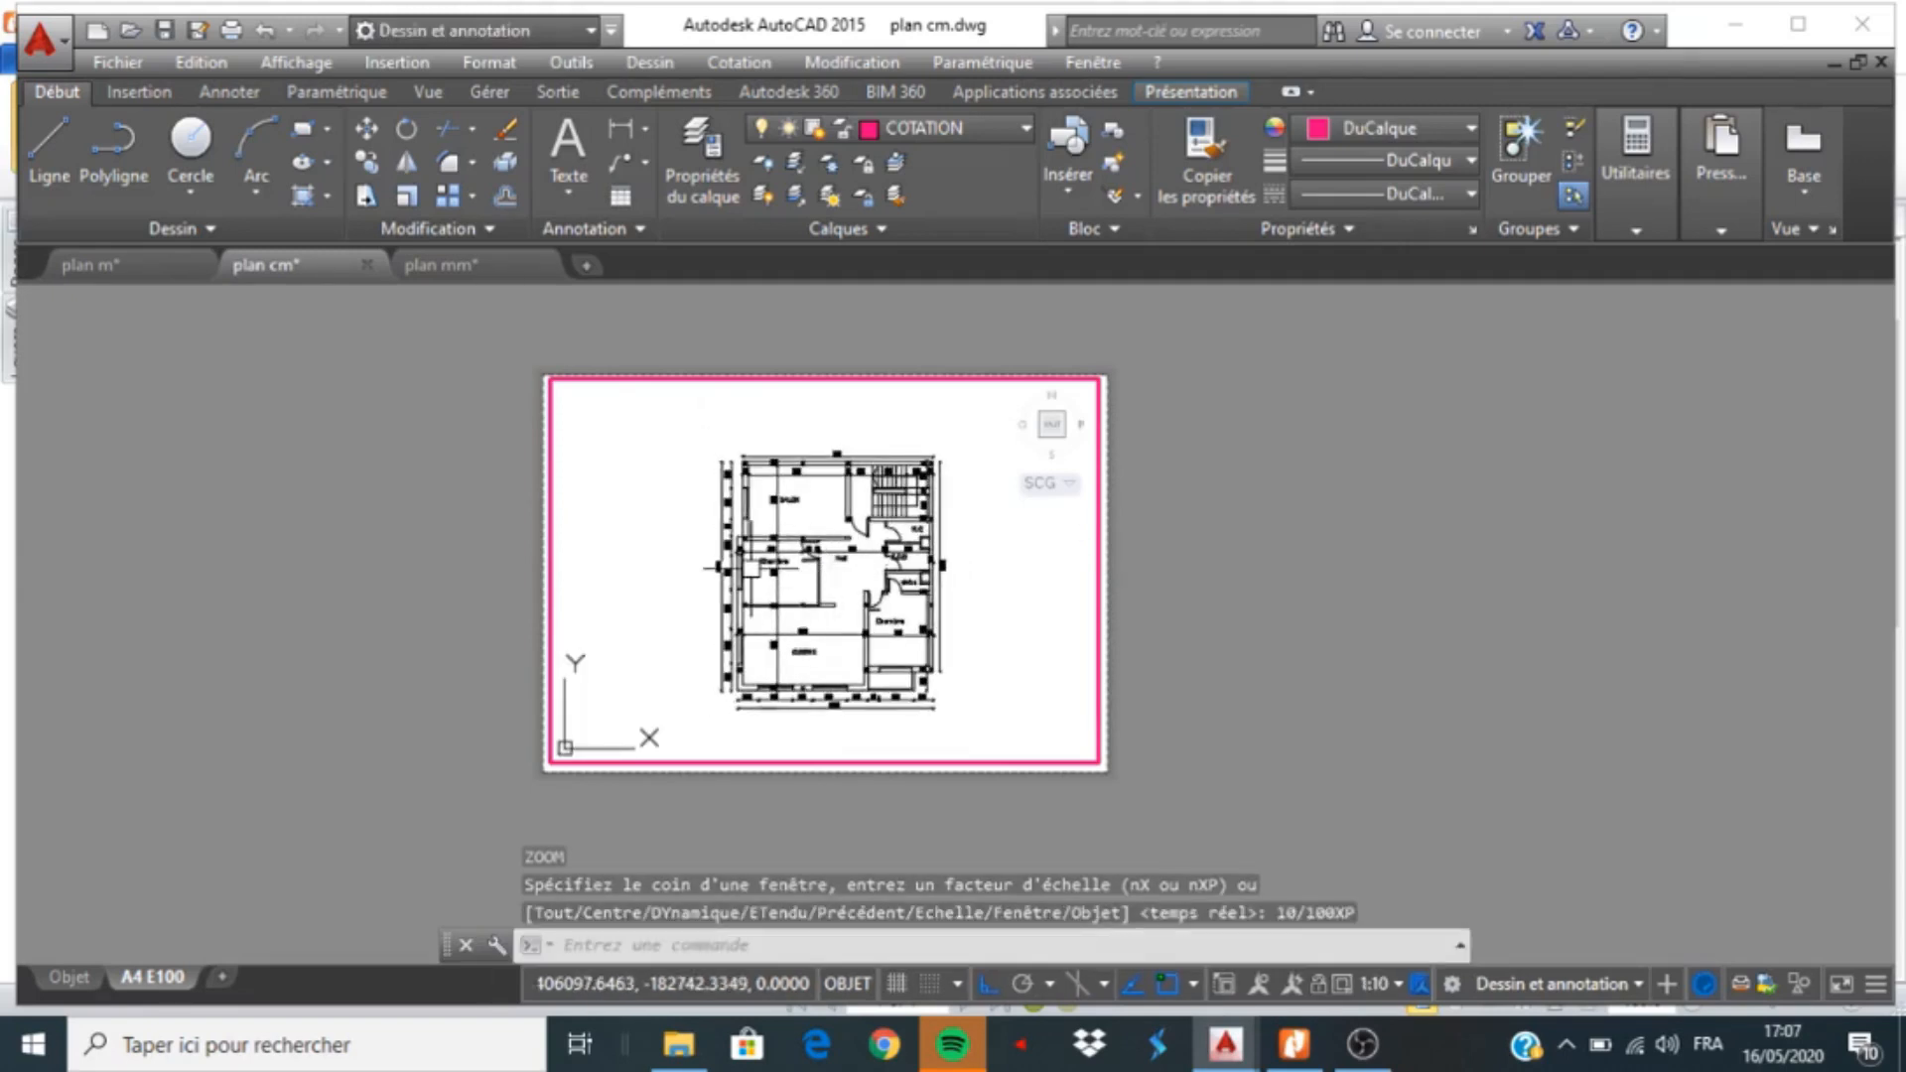
{"action": "double_click", "coordinate": [1225, 600]}
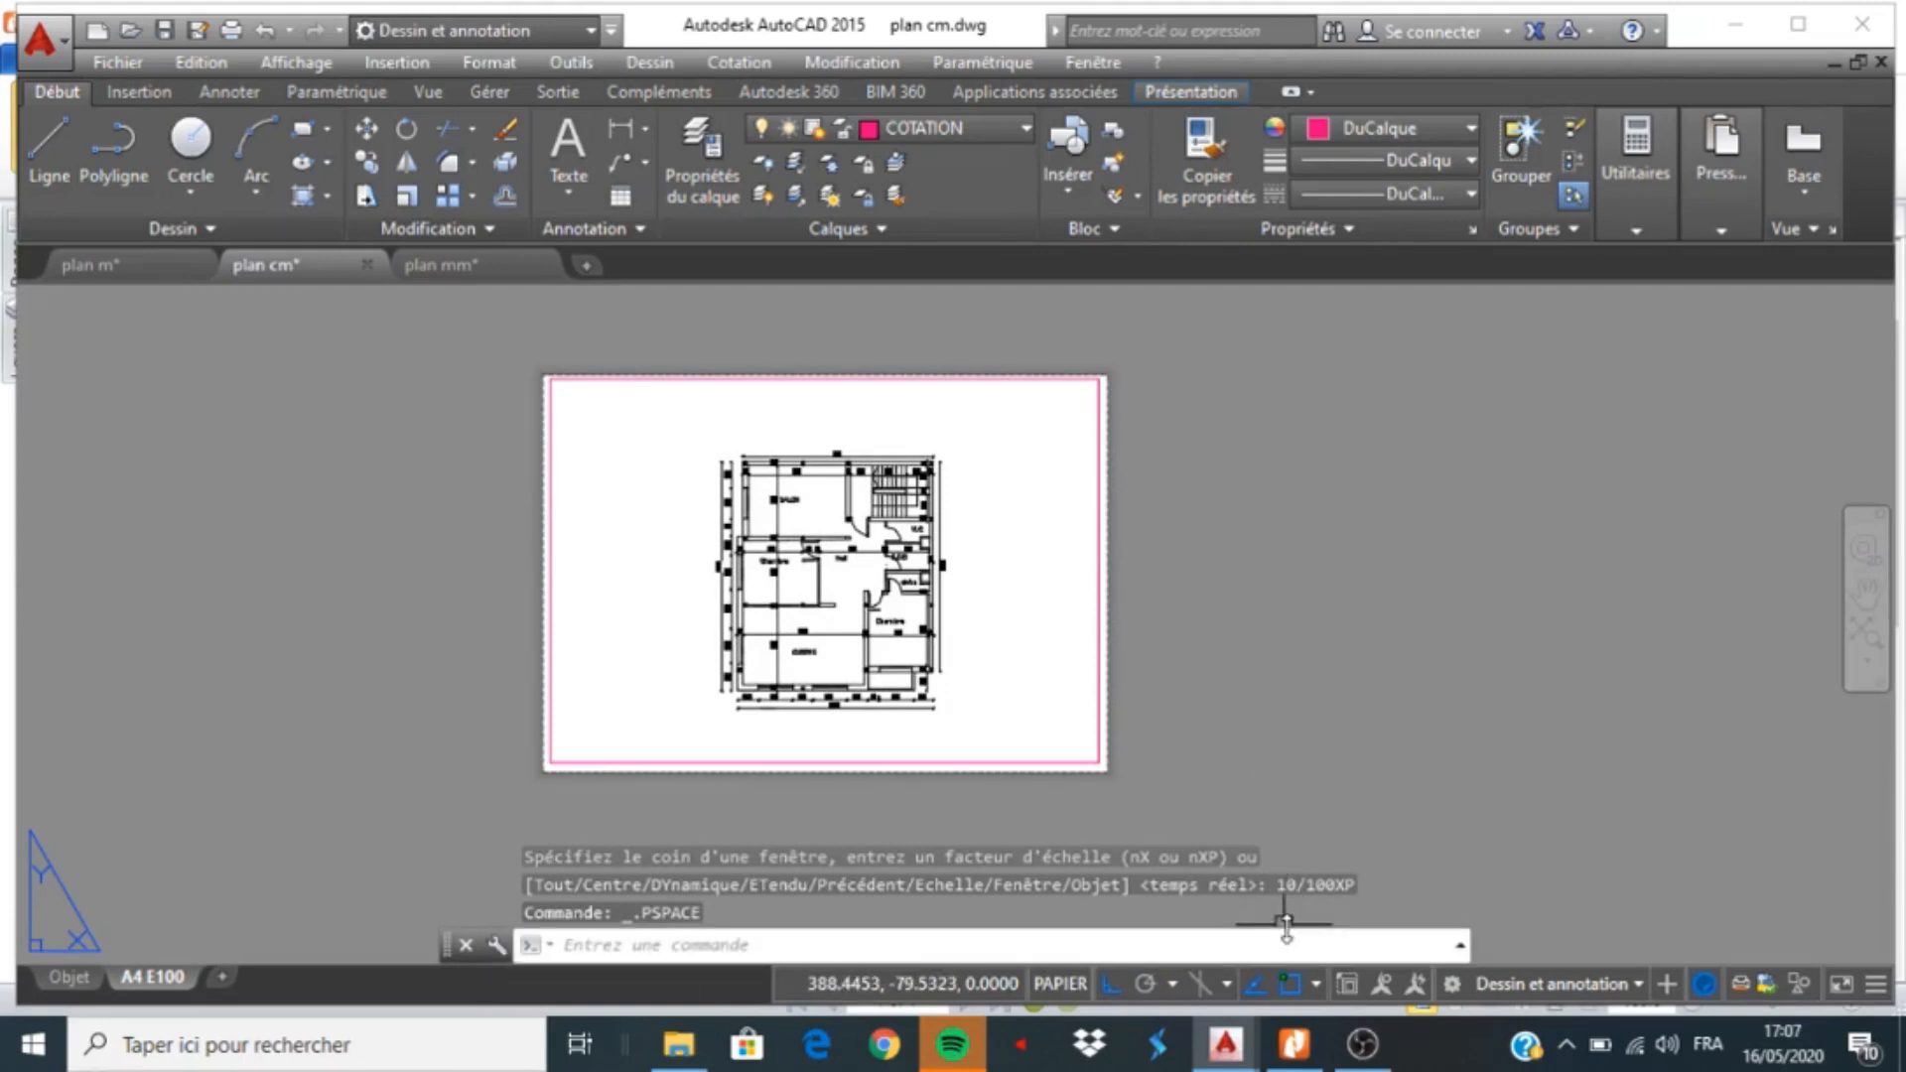
Add a new layout to plan cm and delete its default viewport
{"action": "mouse_move", "coordinate": [106, 271]}
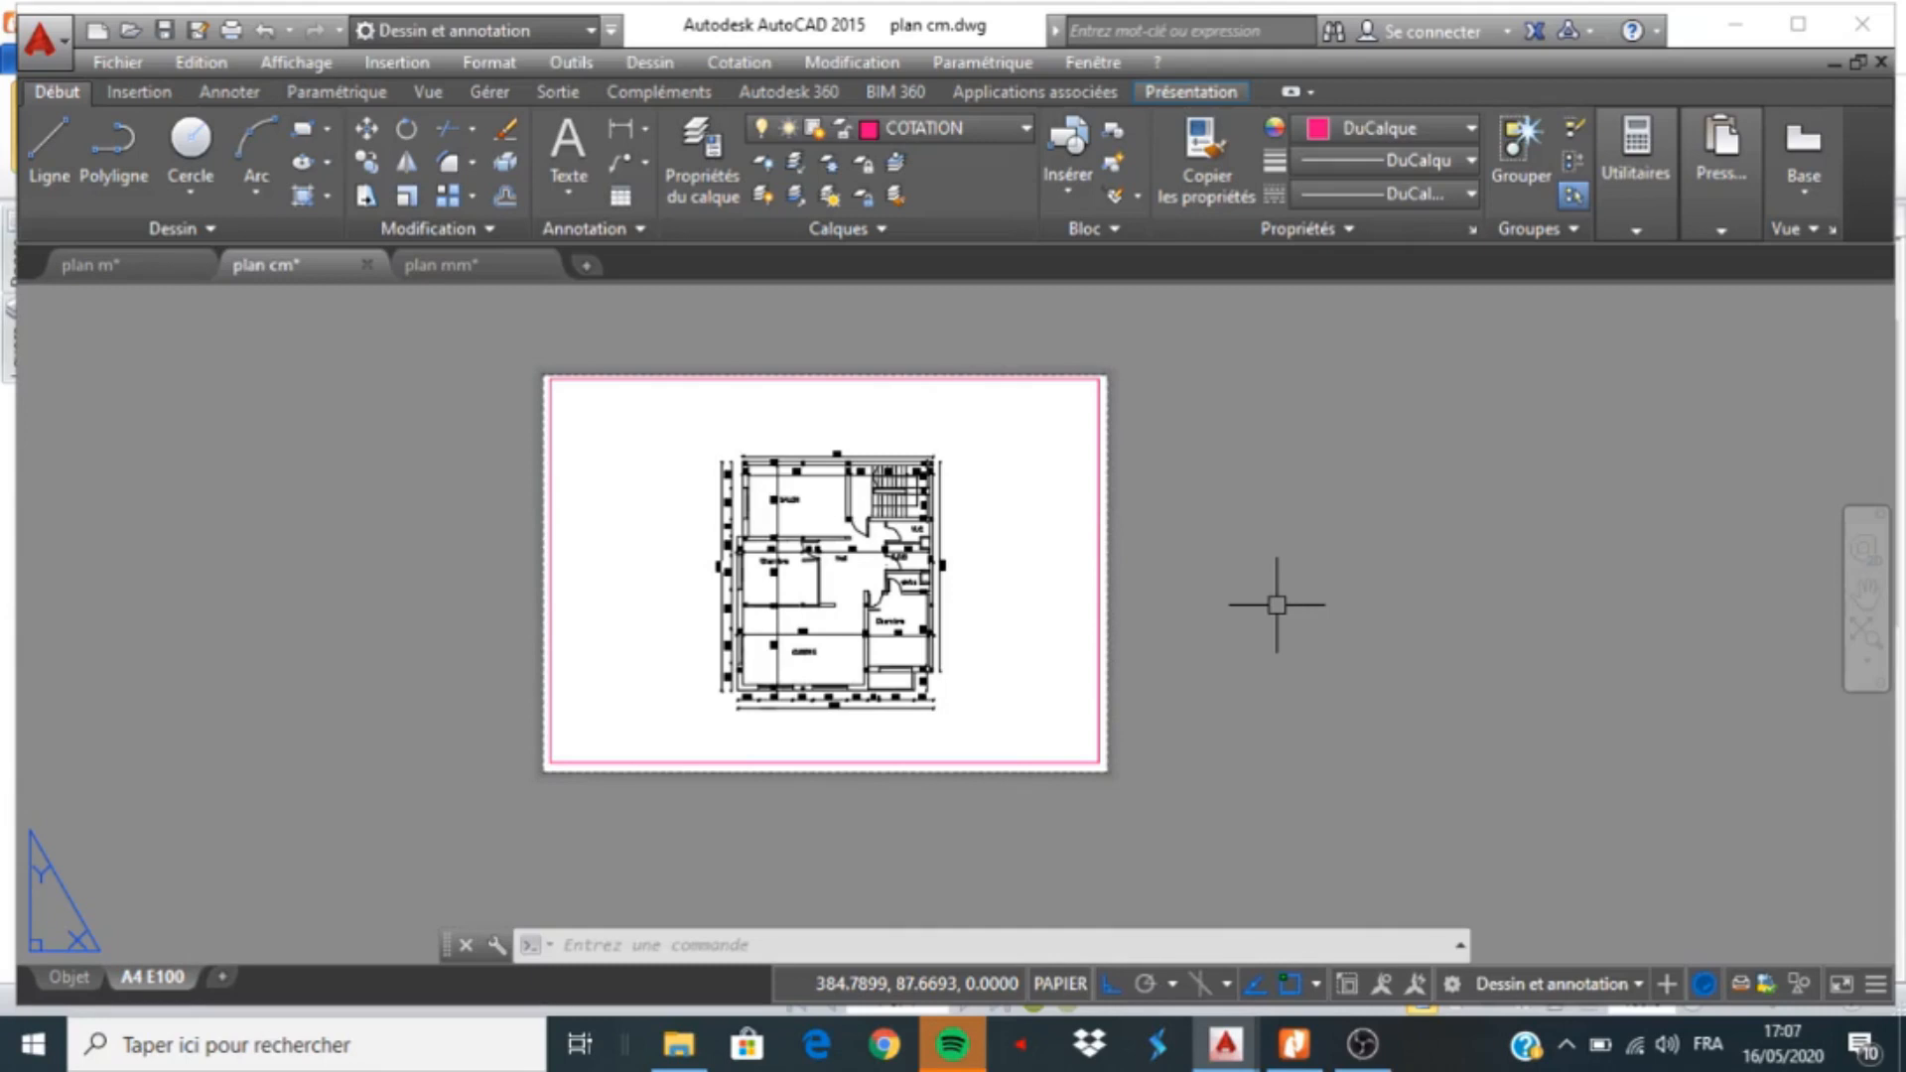
{"action": "left_click", "coordinate": [218, 978]}
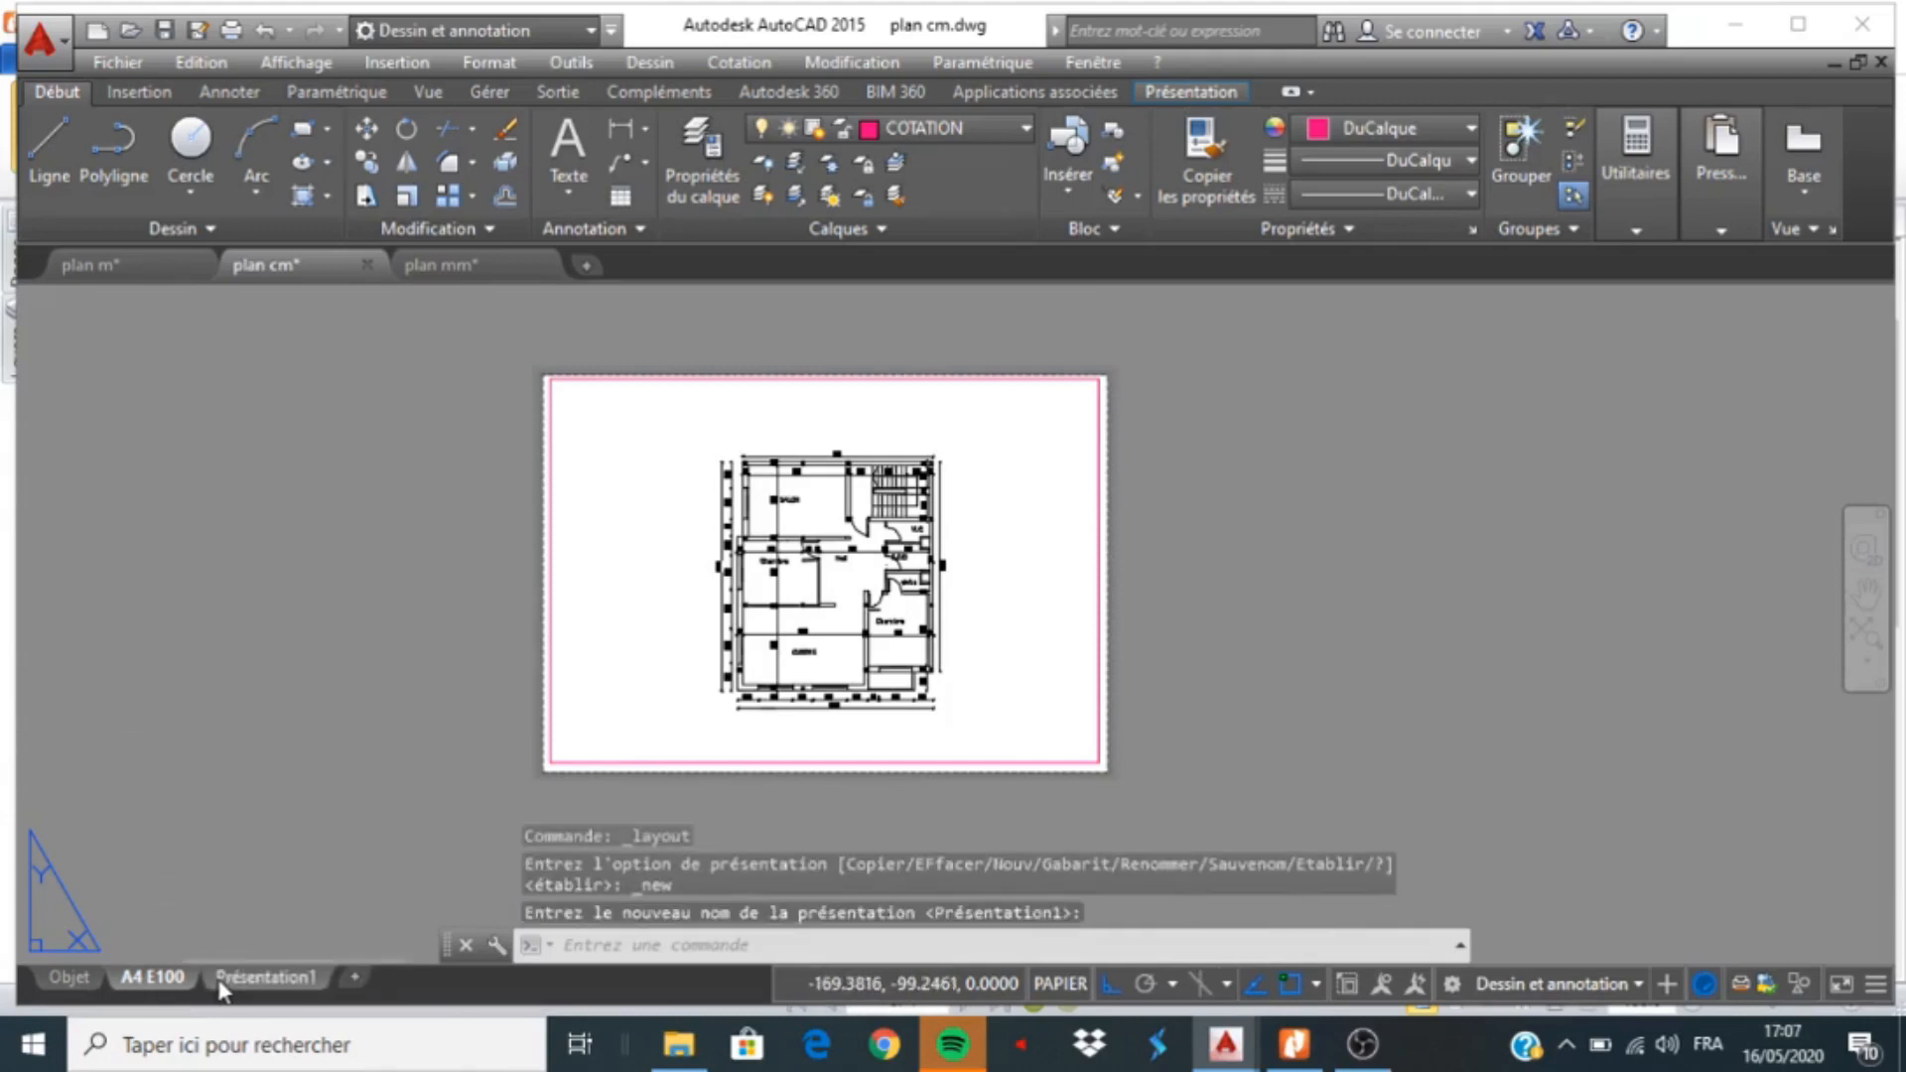
{"action": "left_click", "coordinate": [274, 979]}
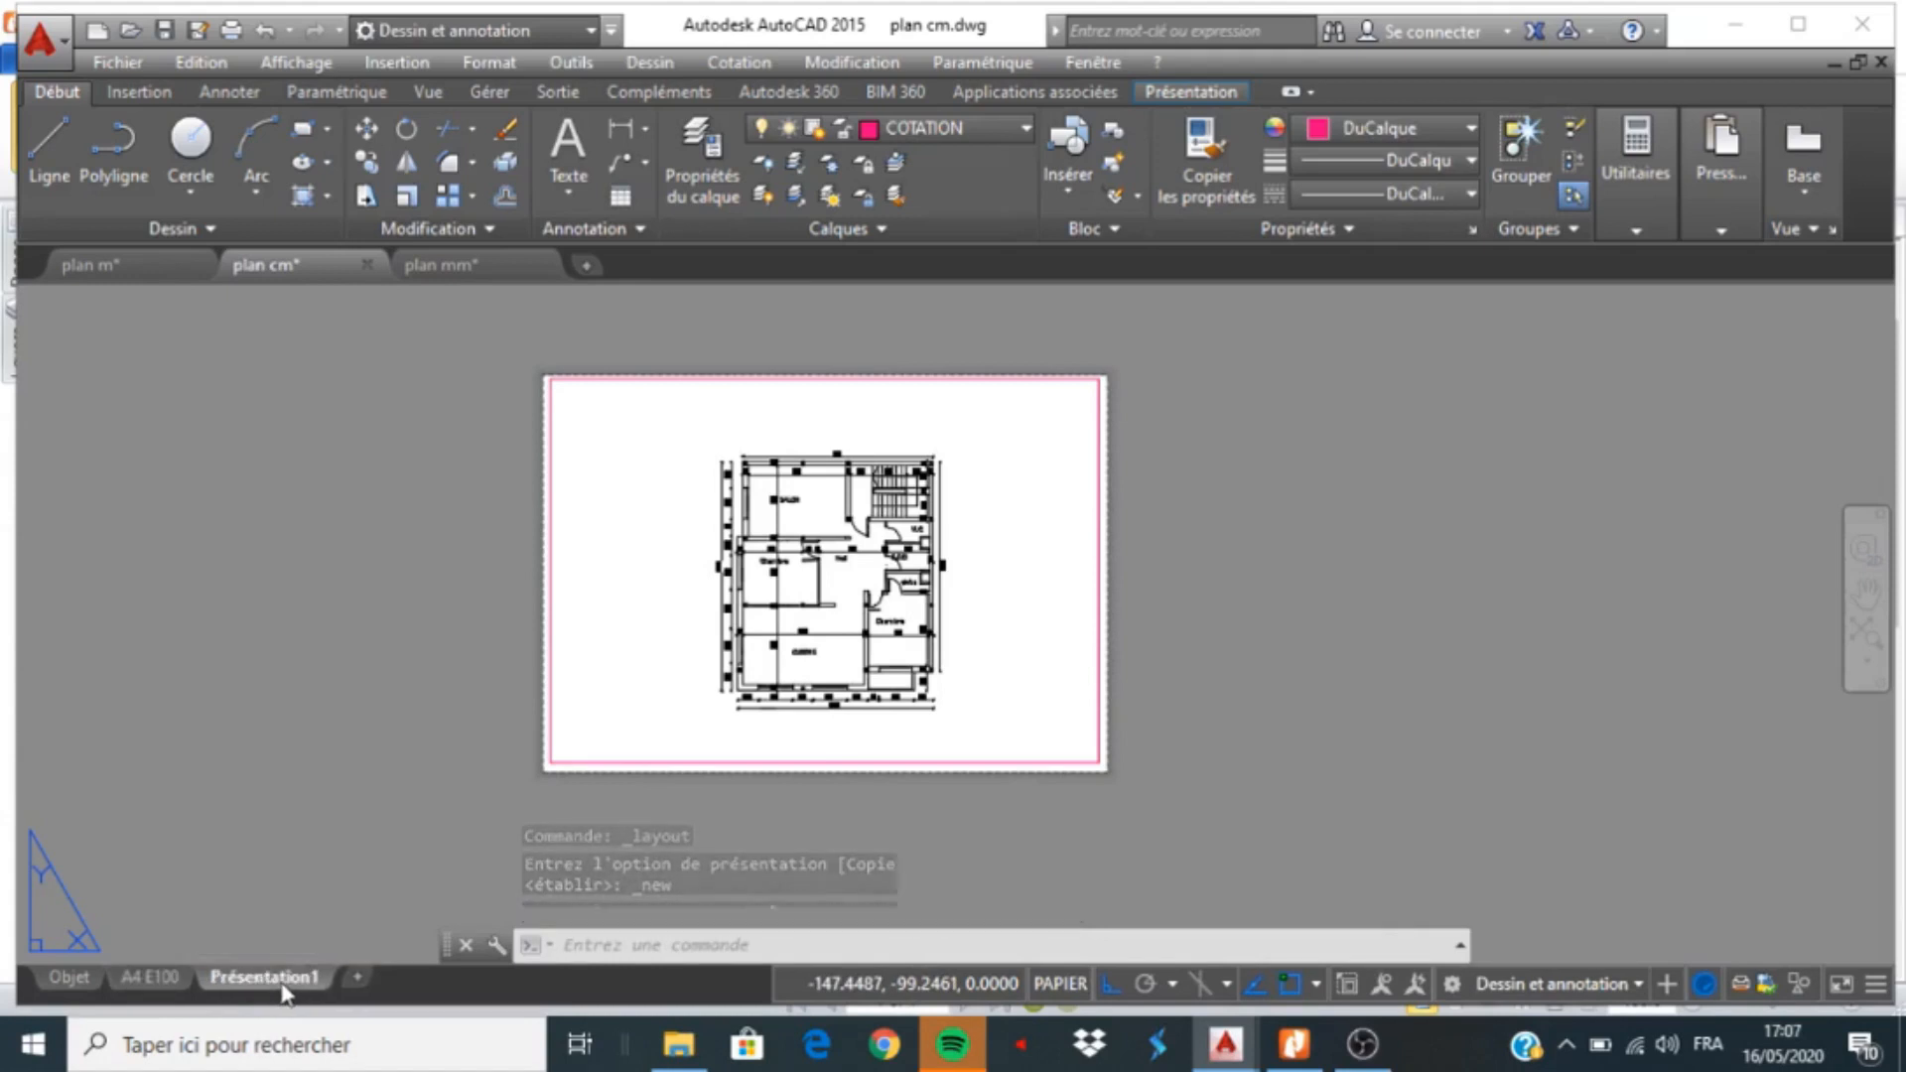
{"action": "left_click", "coordinate": [608, 612]}
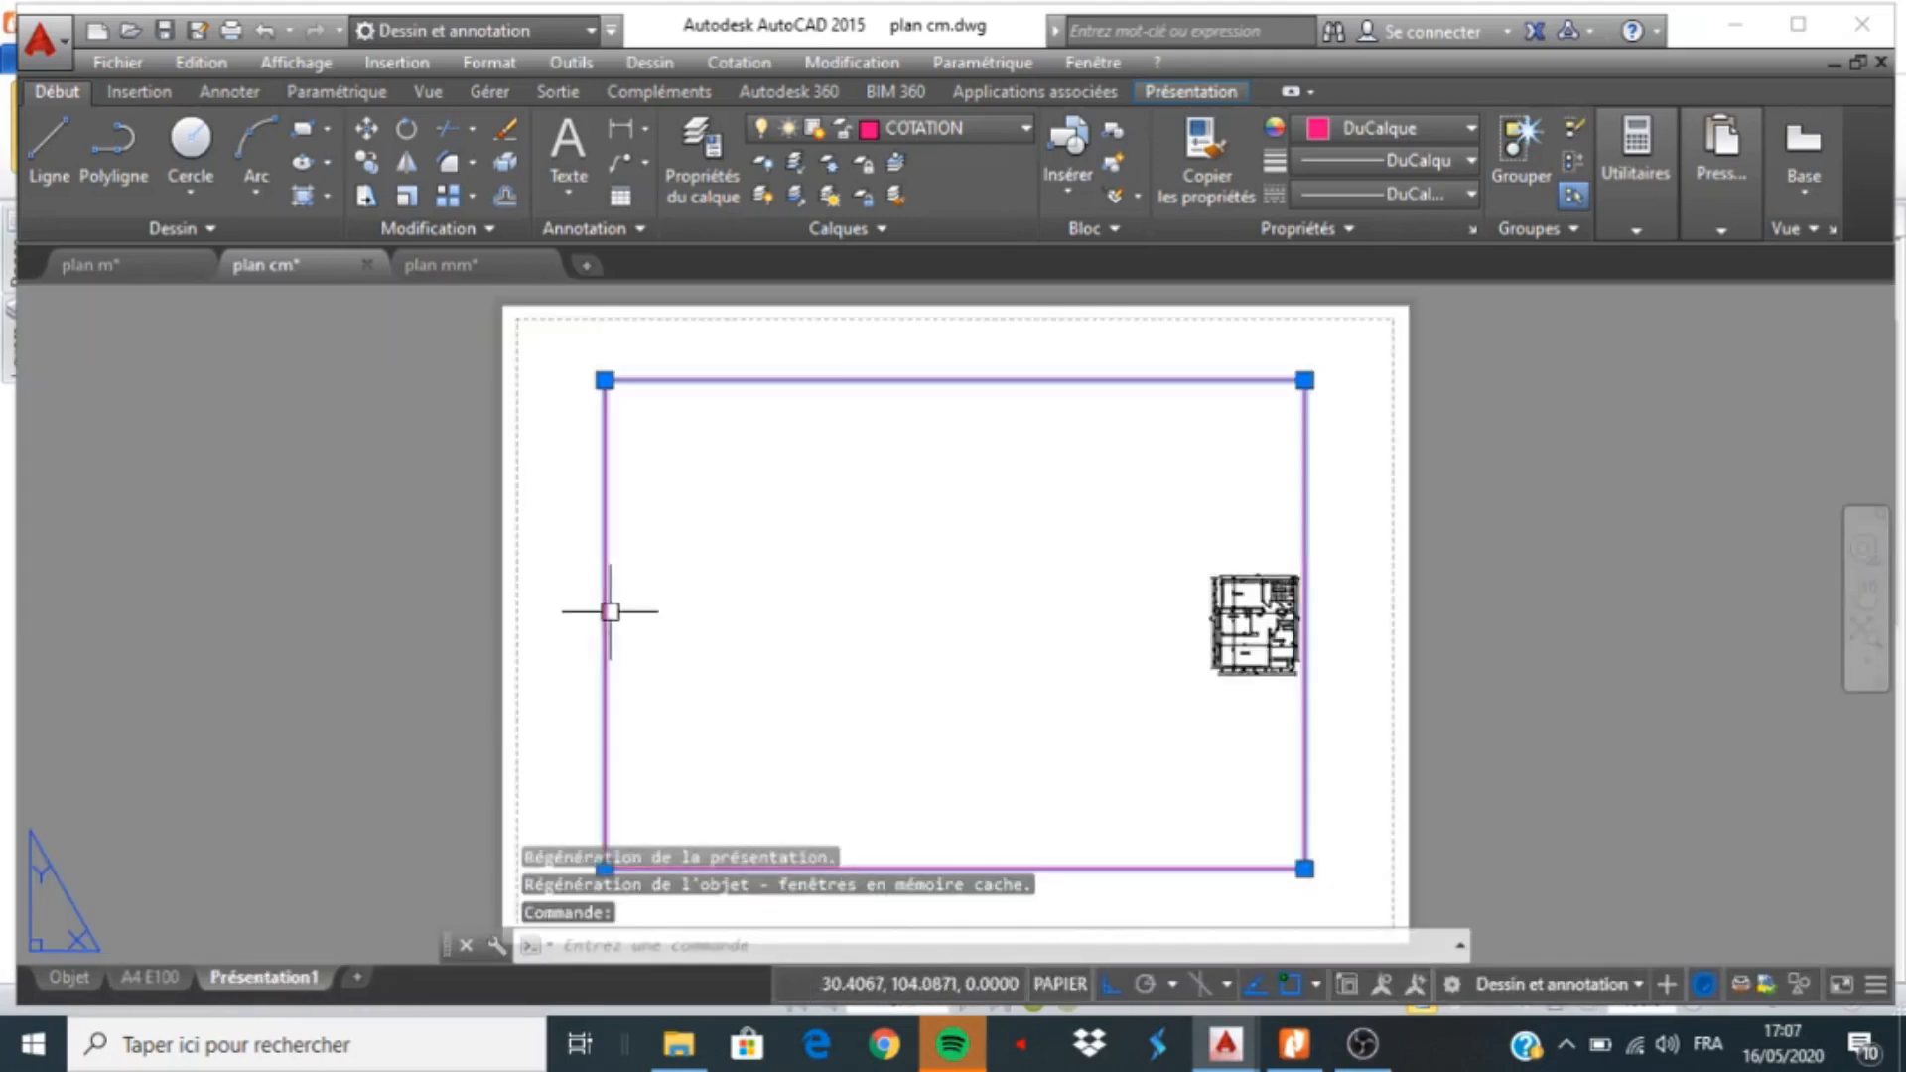
{"action": "key", "text": "Delete"}
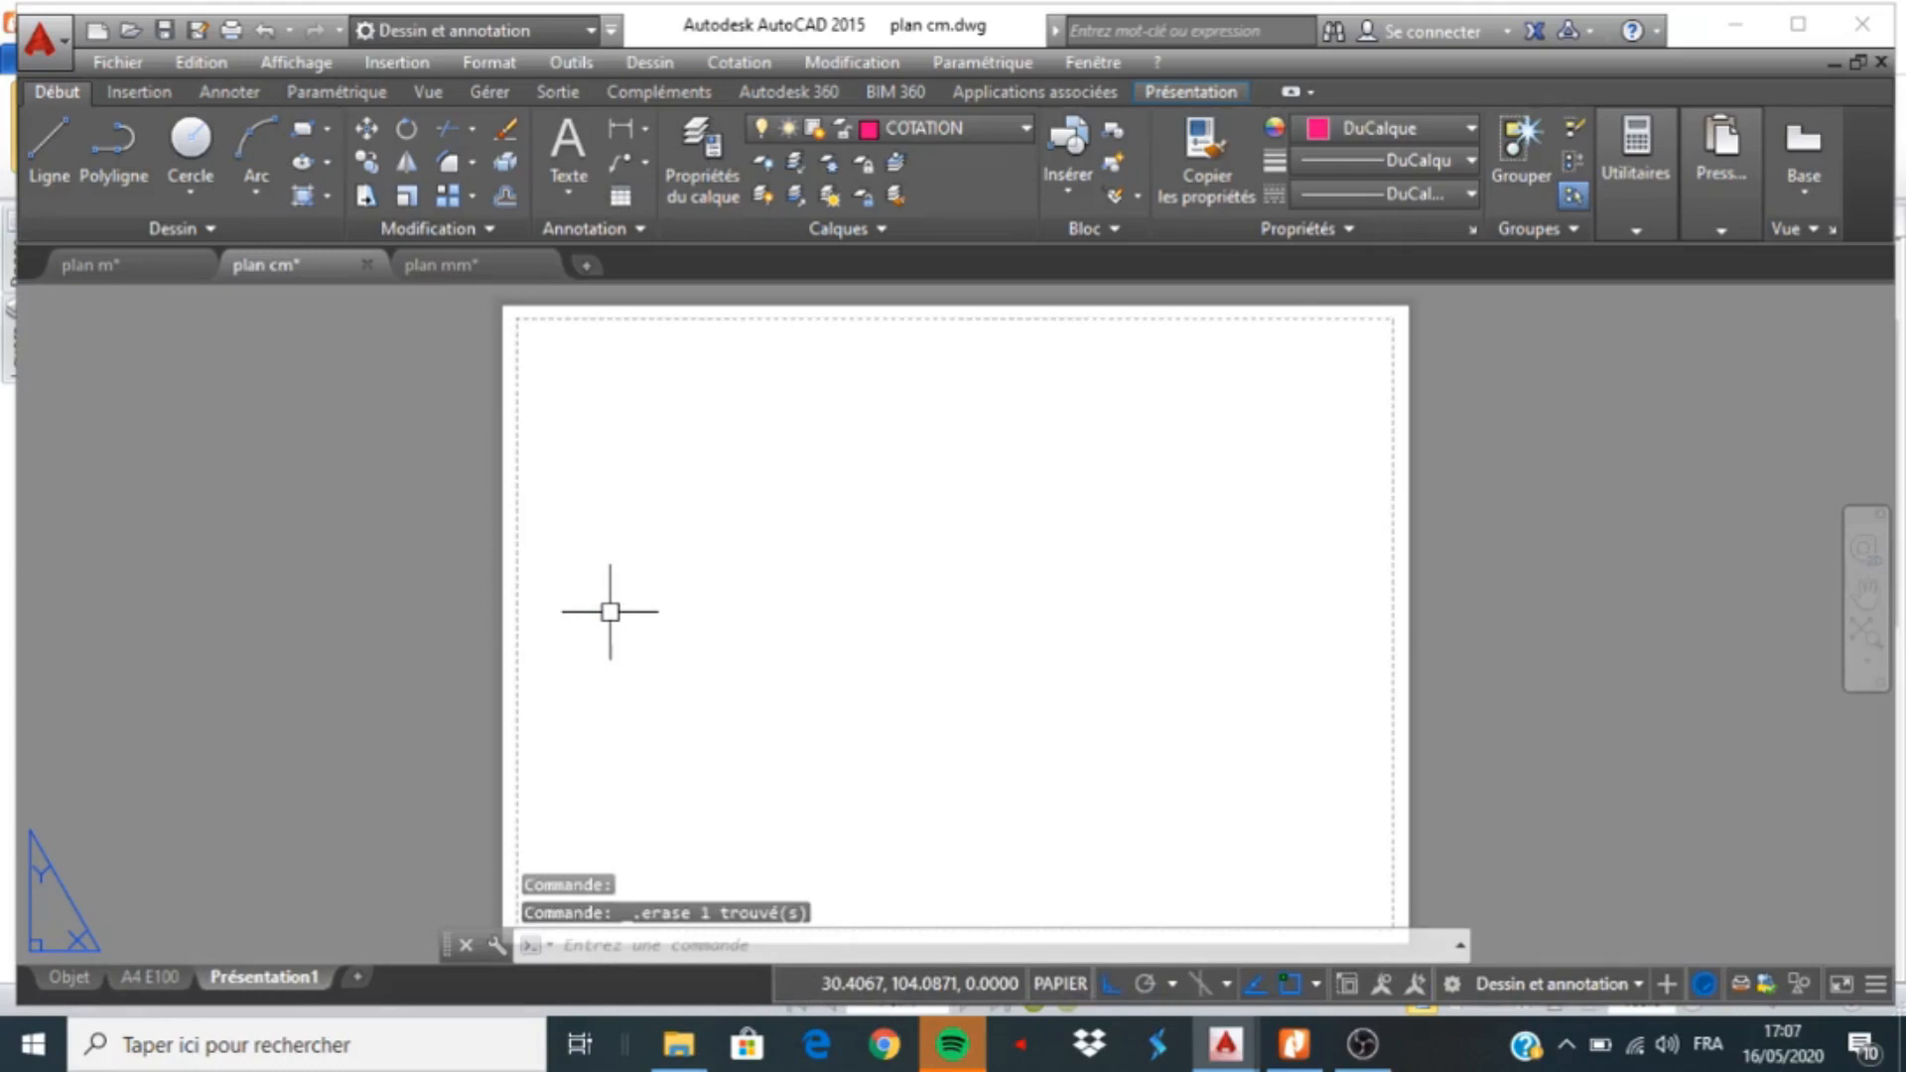
Rename the new Présentation1 layout as A3 E50
{"action": "right_click", "coordinate": [282, 983]}
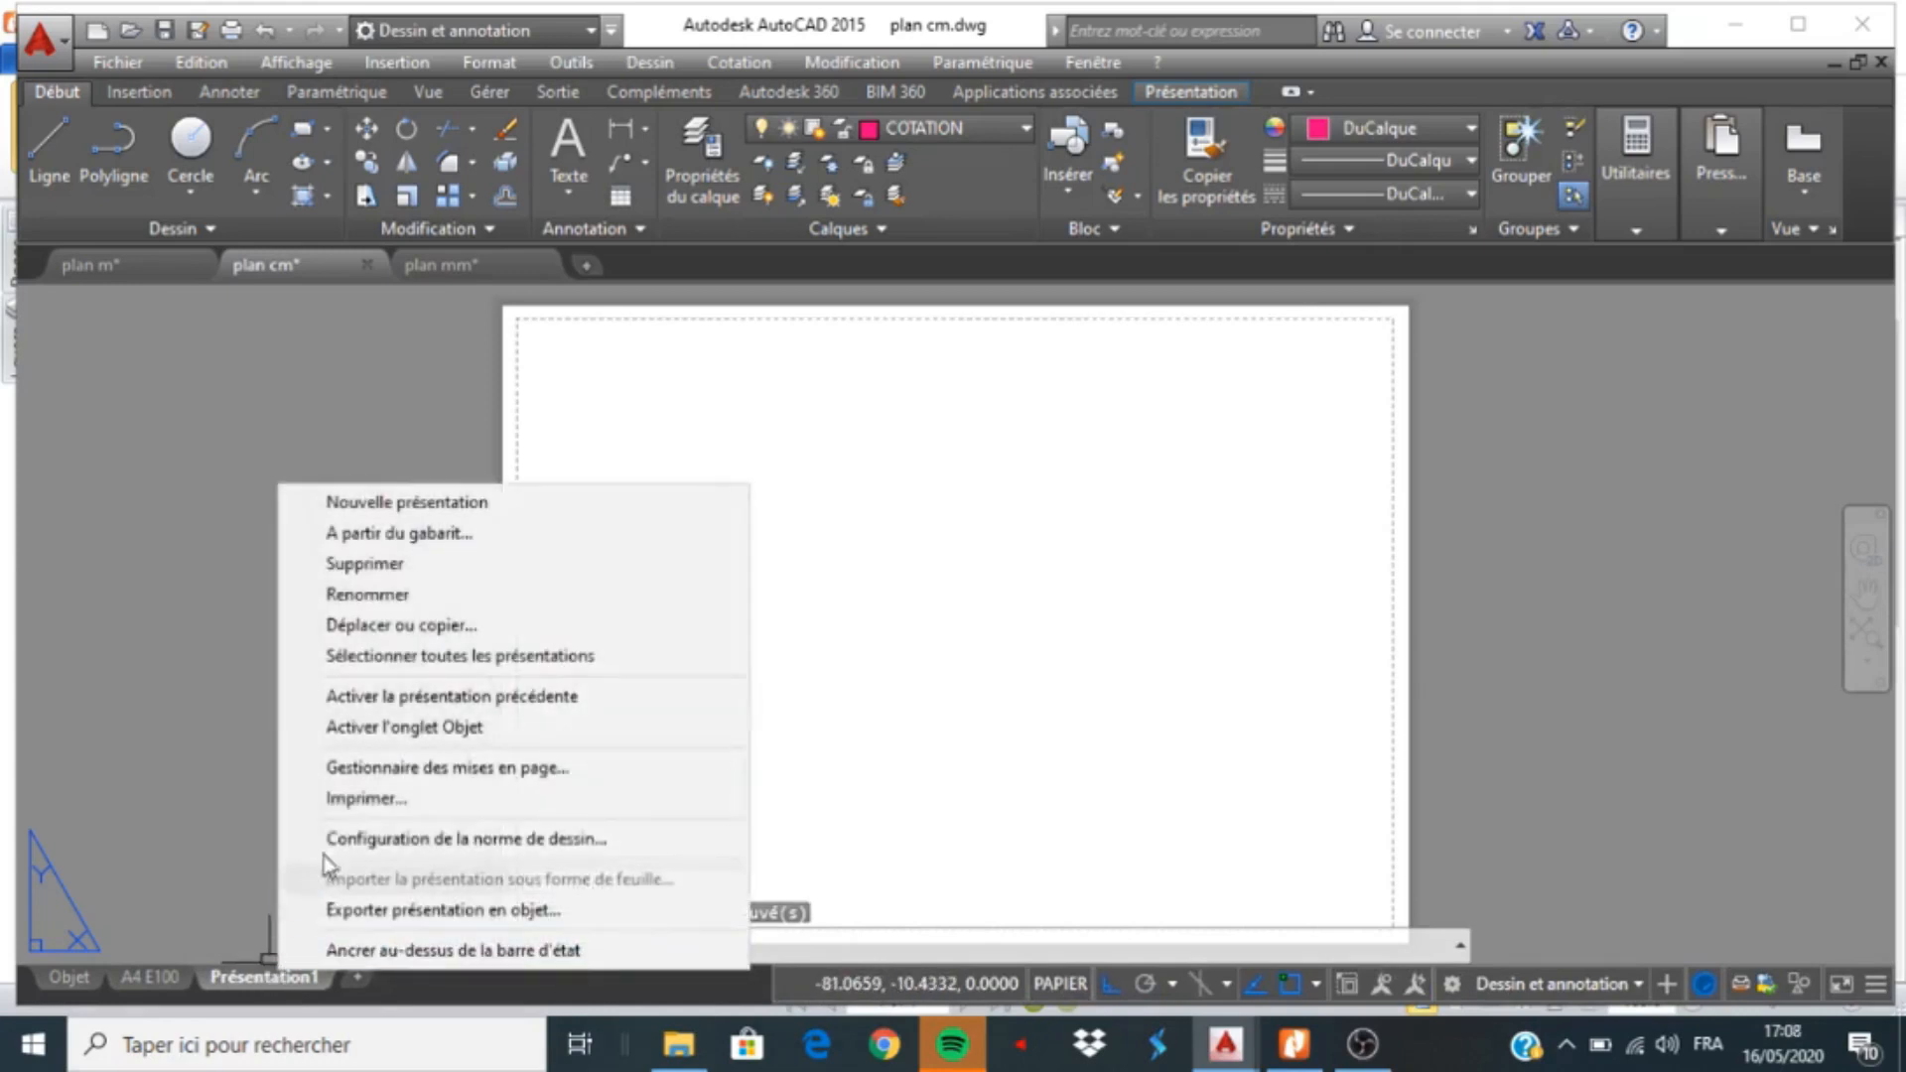
{"action": "left_click", "coordinate": [365, 595]}
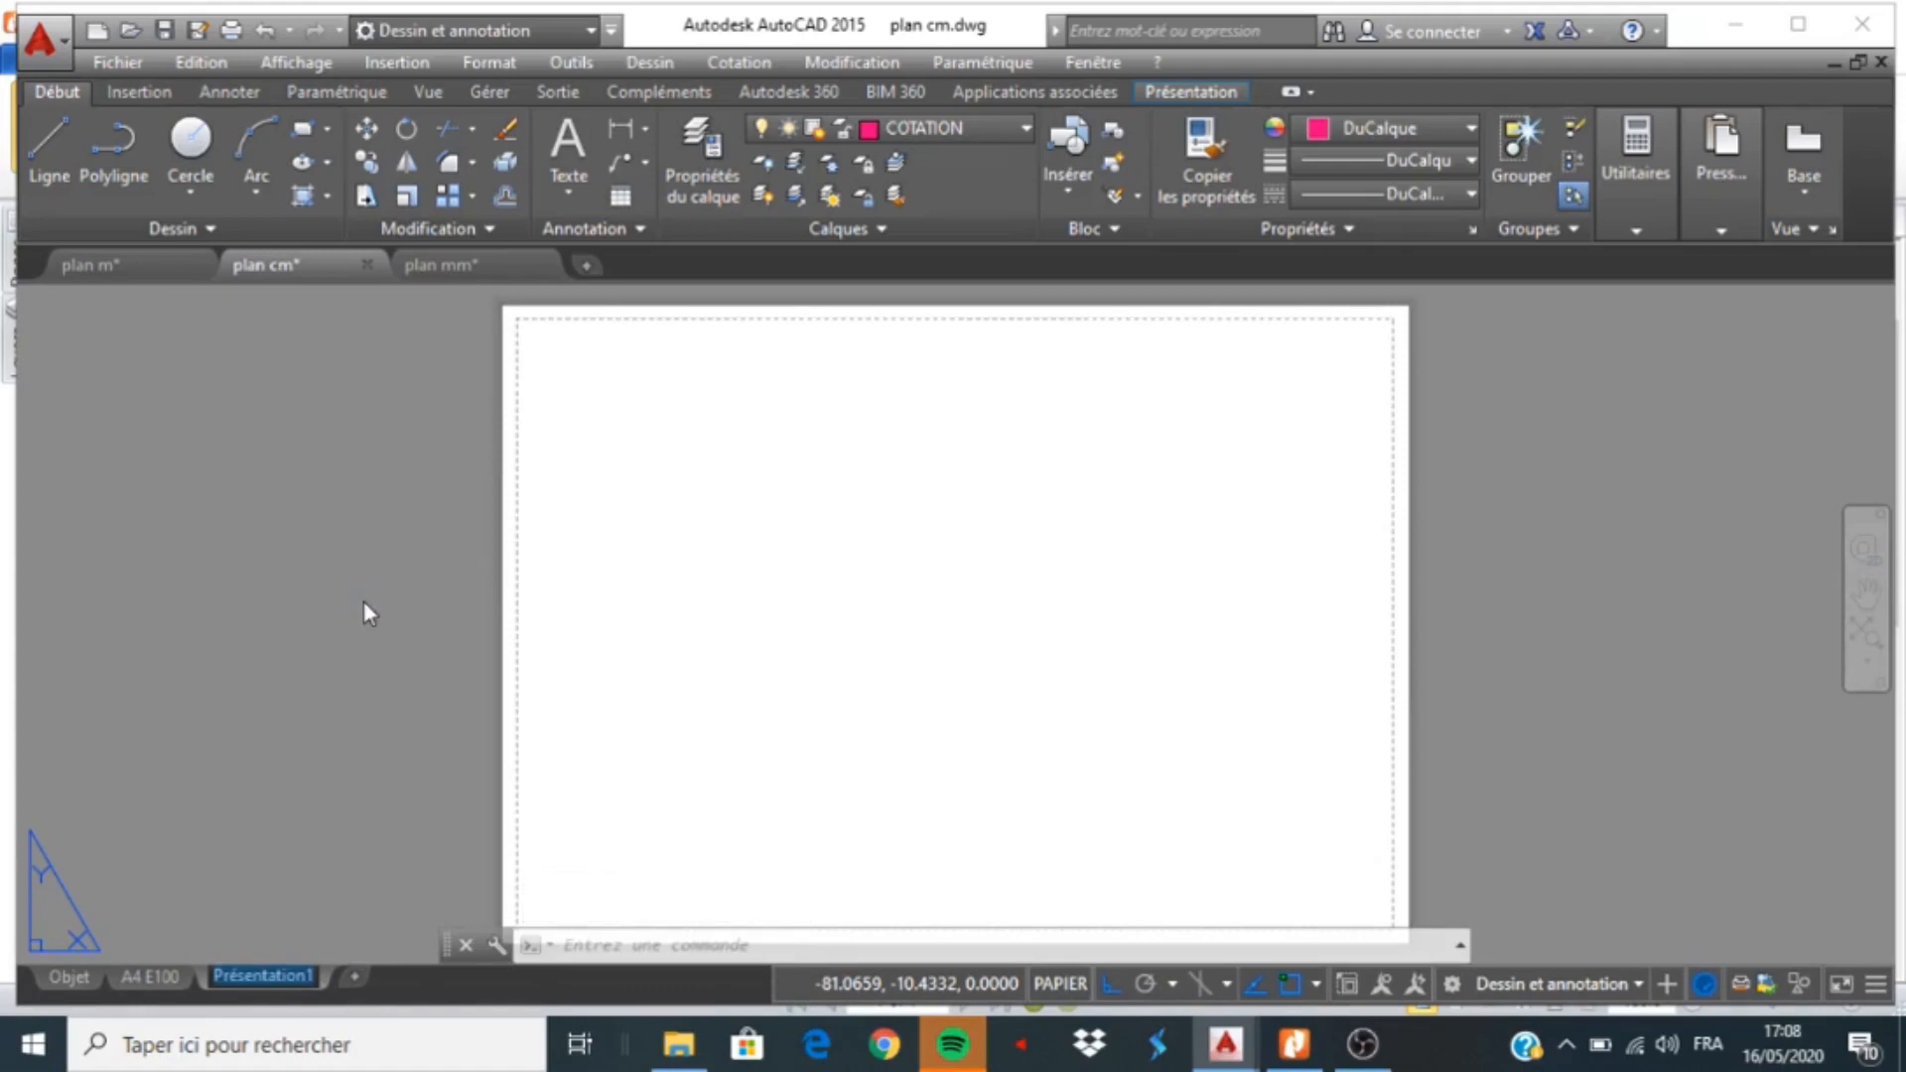
{"action": "type", "text": "A"}
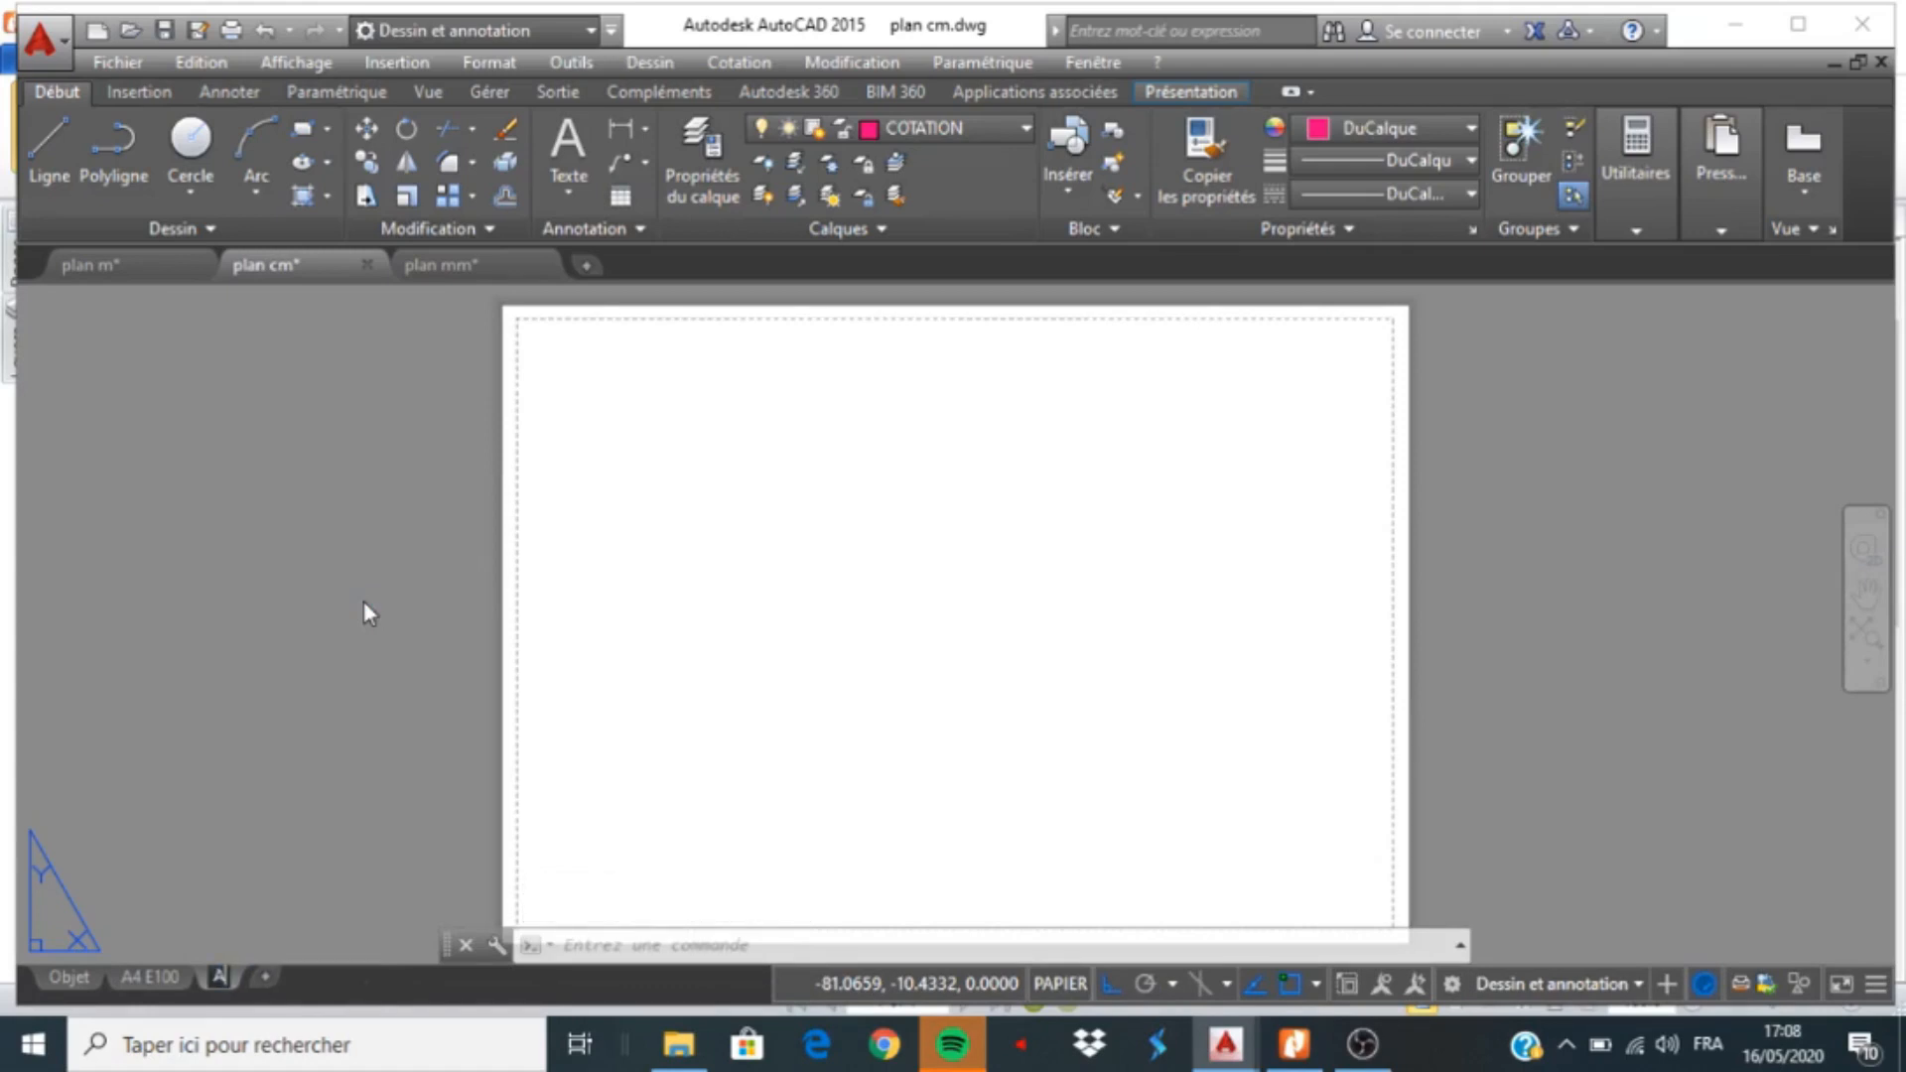
{"action": "type", "text": "3 E50"}
{"action": "key", "text": "Return"}
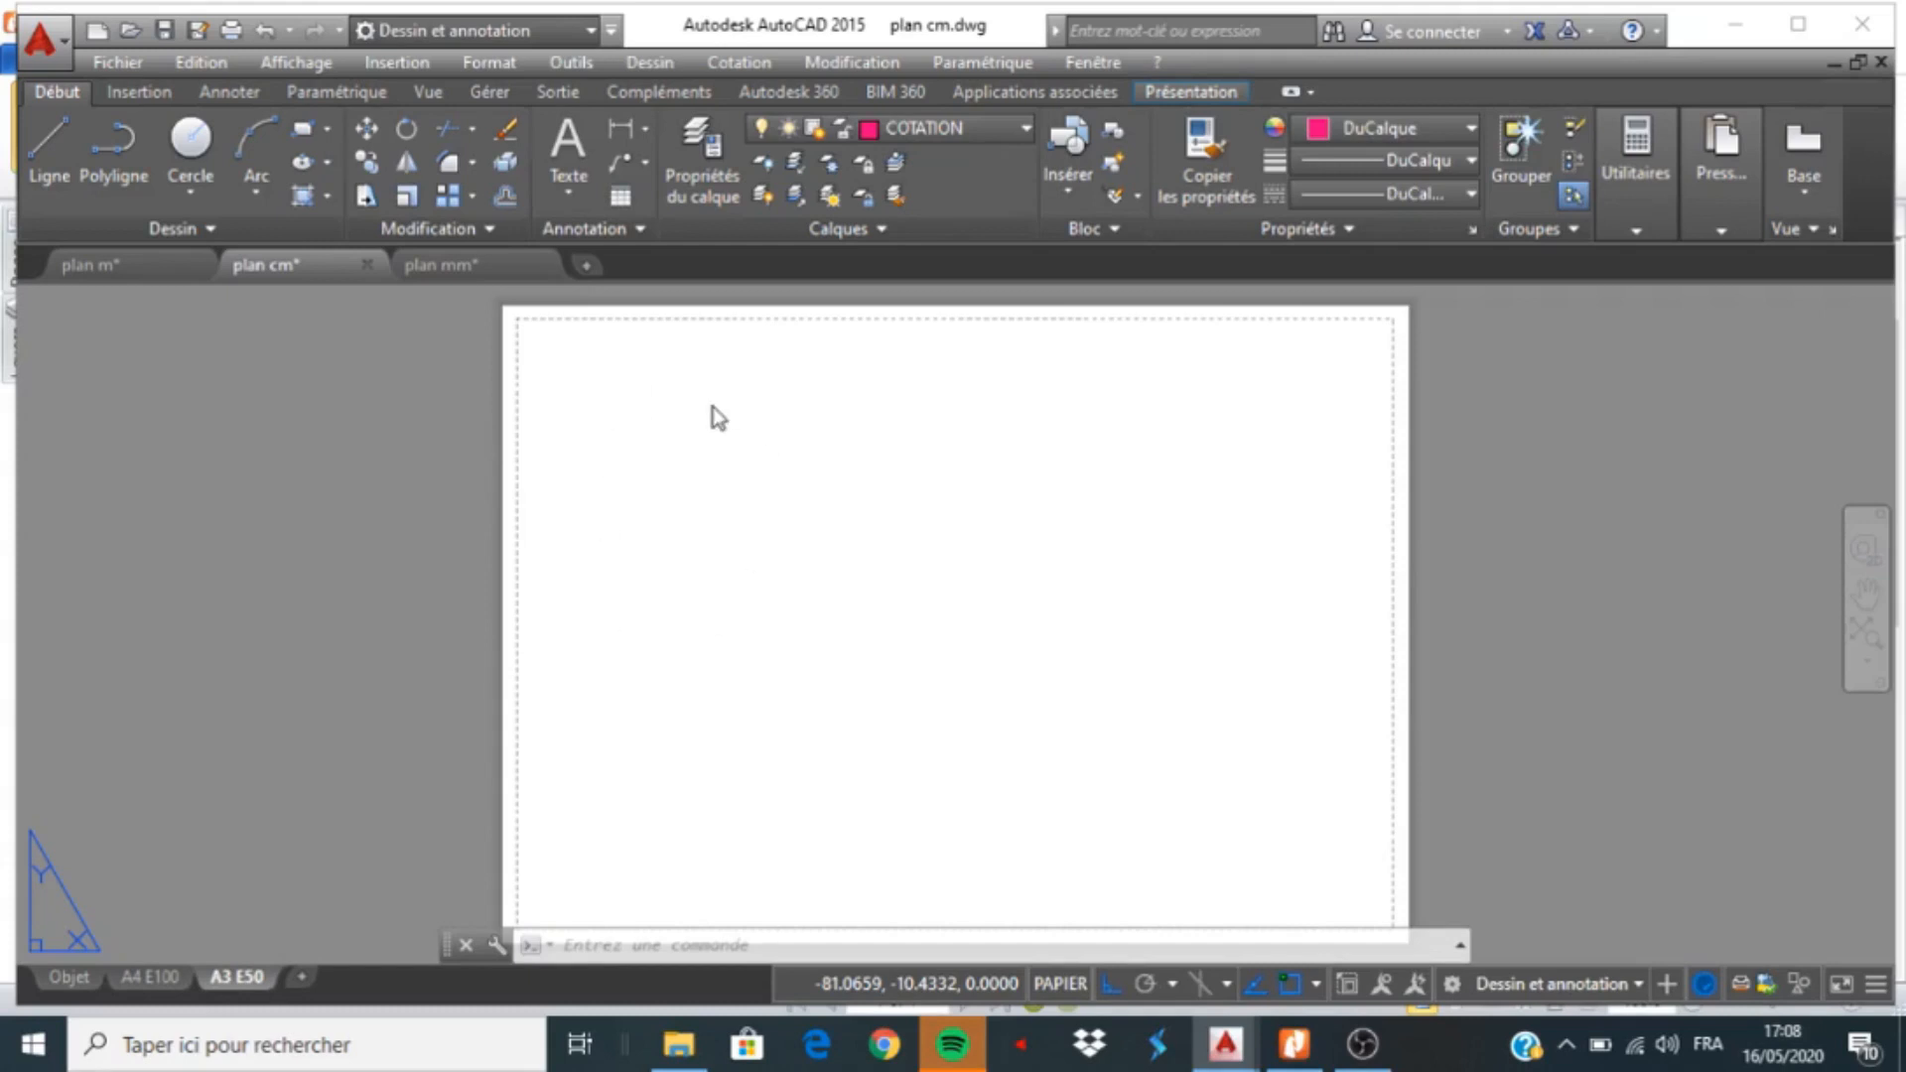
Modify the page setup of the A3 E50 layout to use the DWG To PDF.pc3 plotter
{"action": "right_click", "coordinate": [241, 987]}
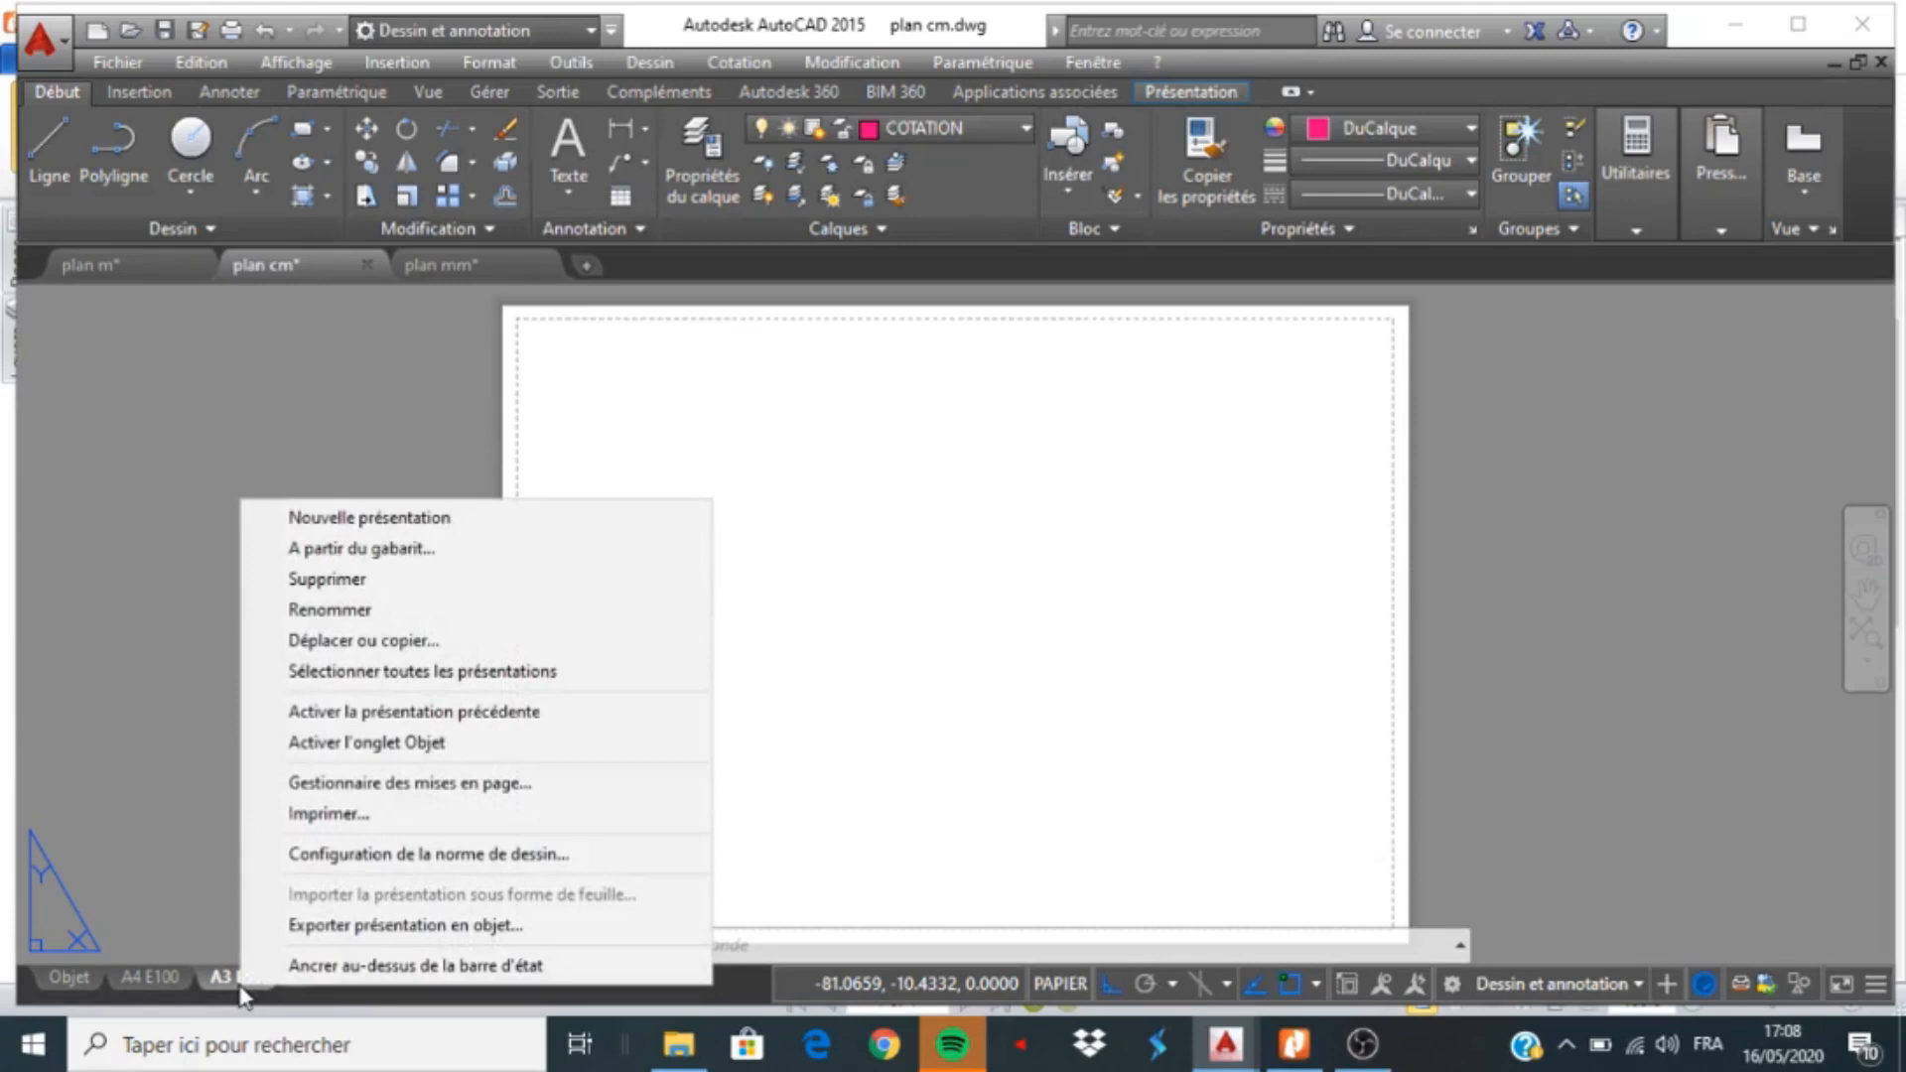
{"action": "left_click", "coordinate": [355, 787]}
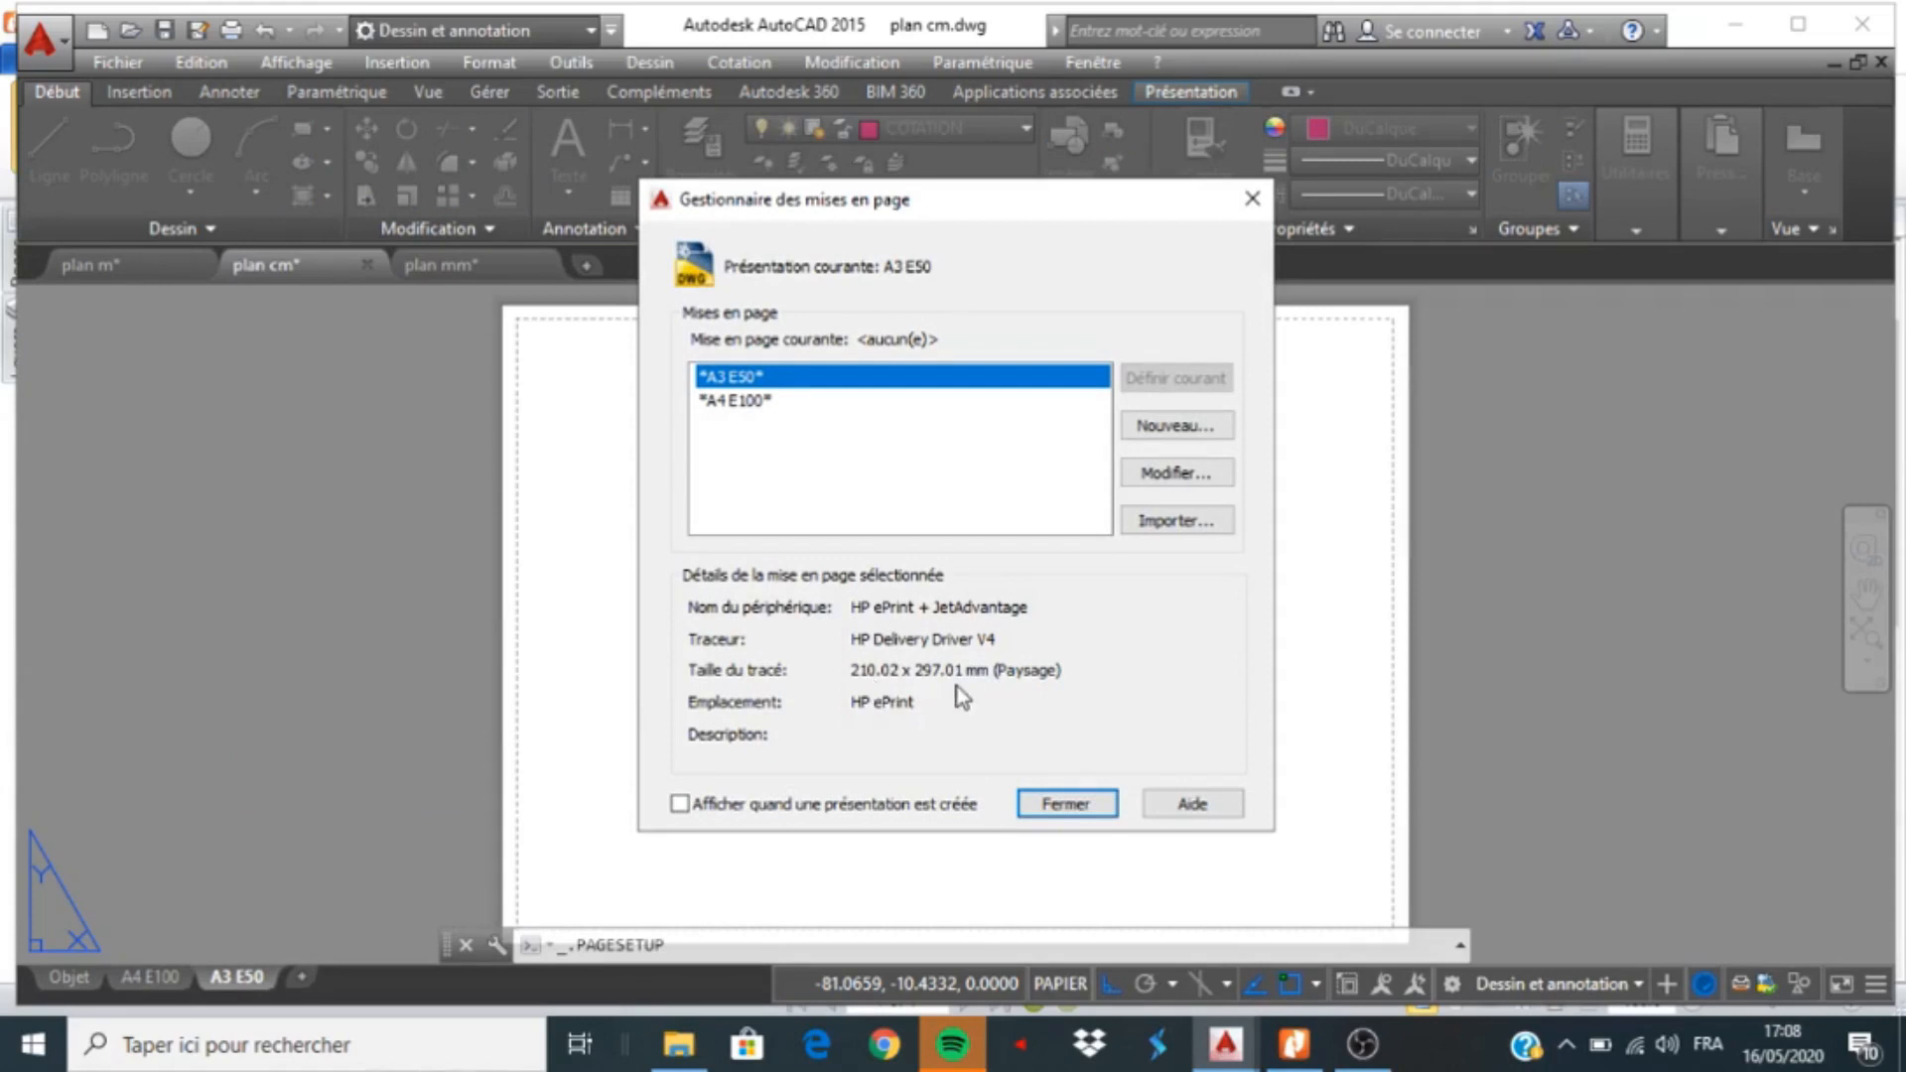
{"action": "left_click", "coordinate": [1152, 474]}
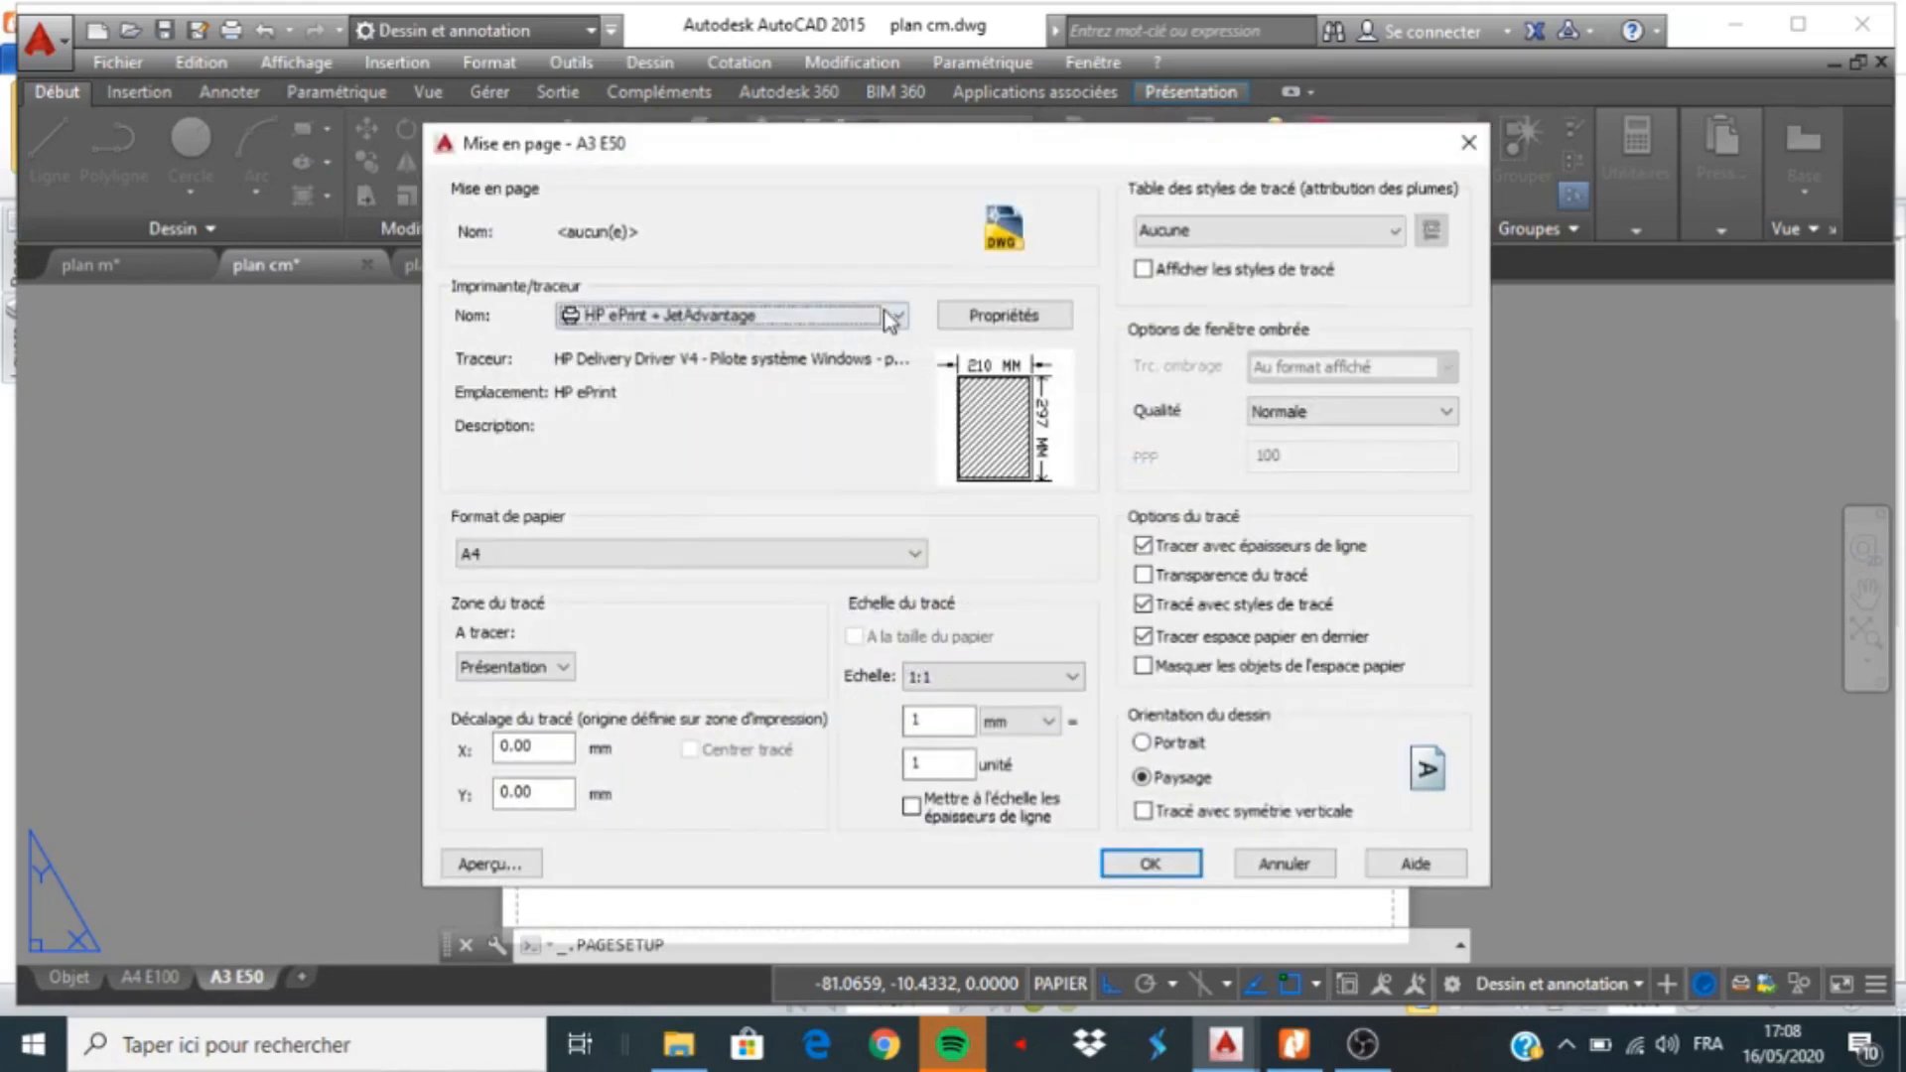
{"action": "left_click", "coordinate": [898, 316]}
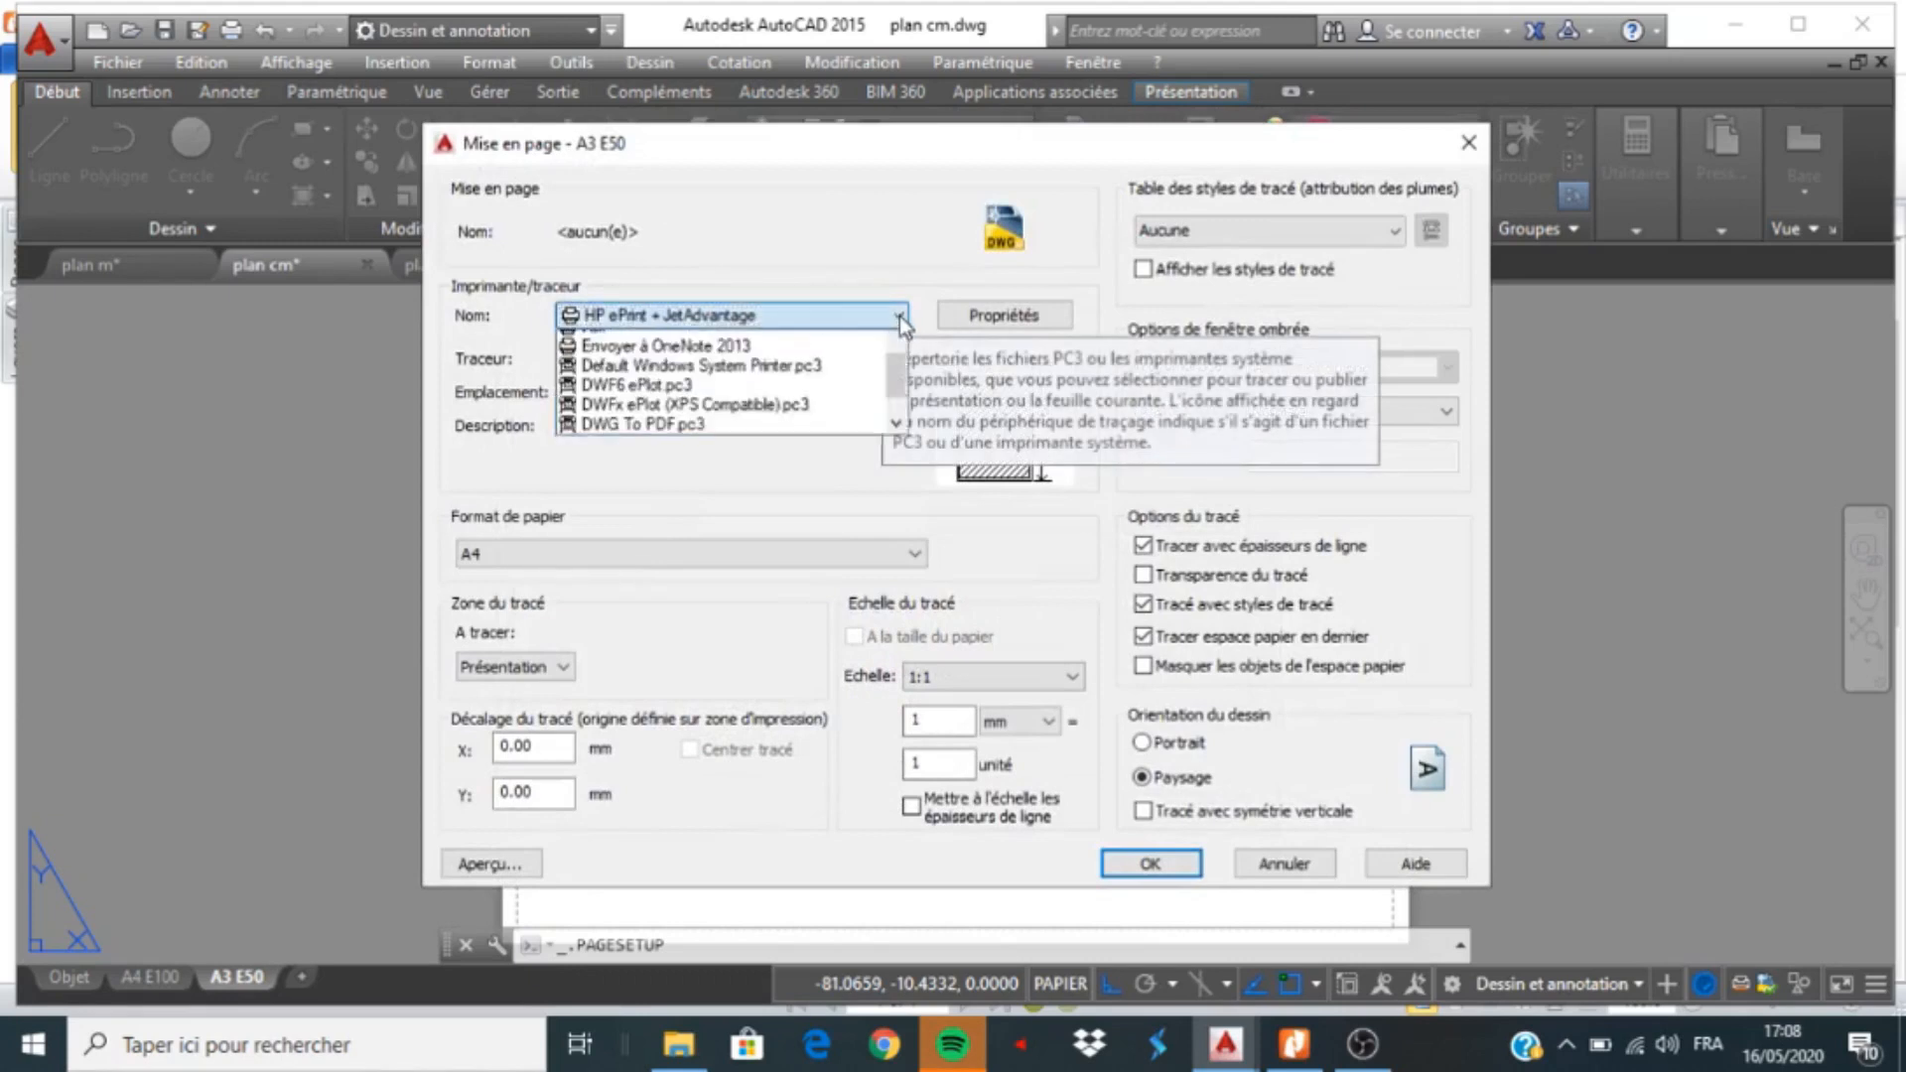
{"action": "left_click", "coordinate": [717, 473]}
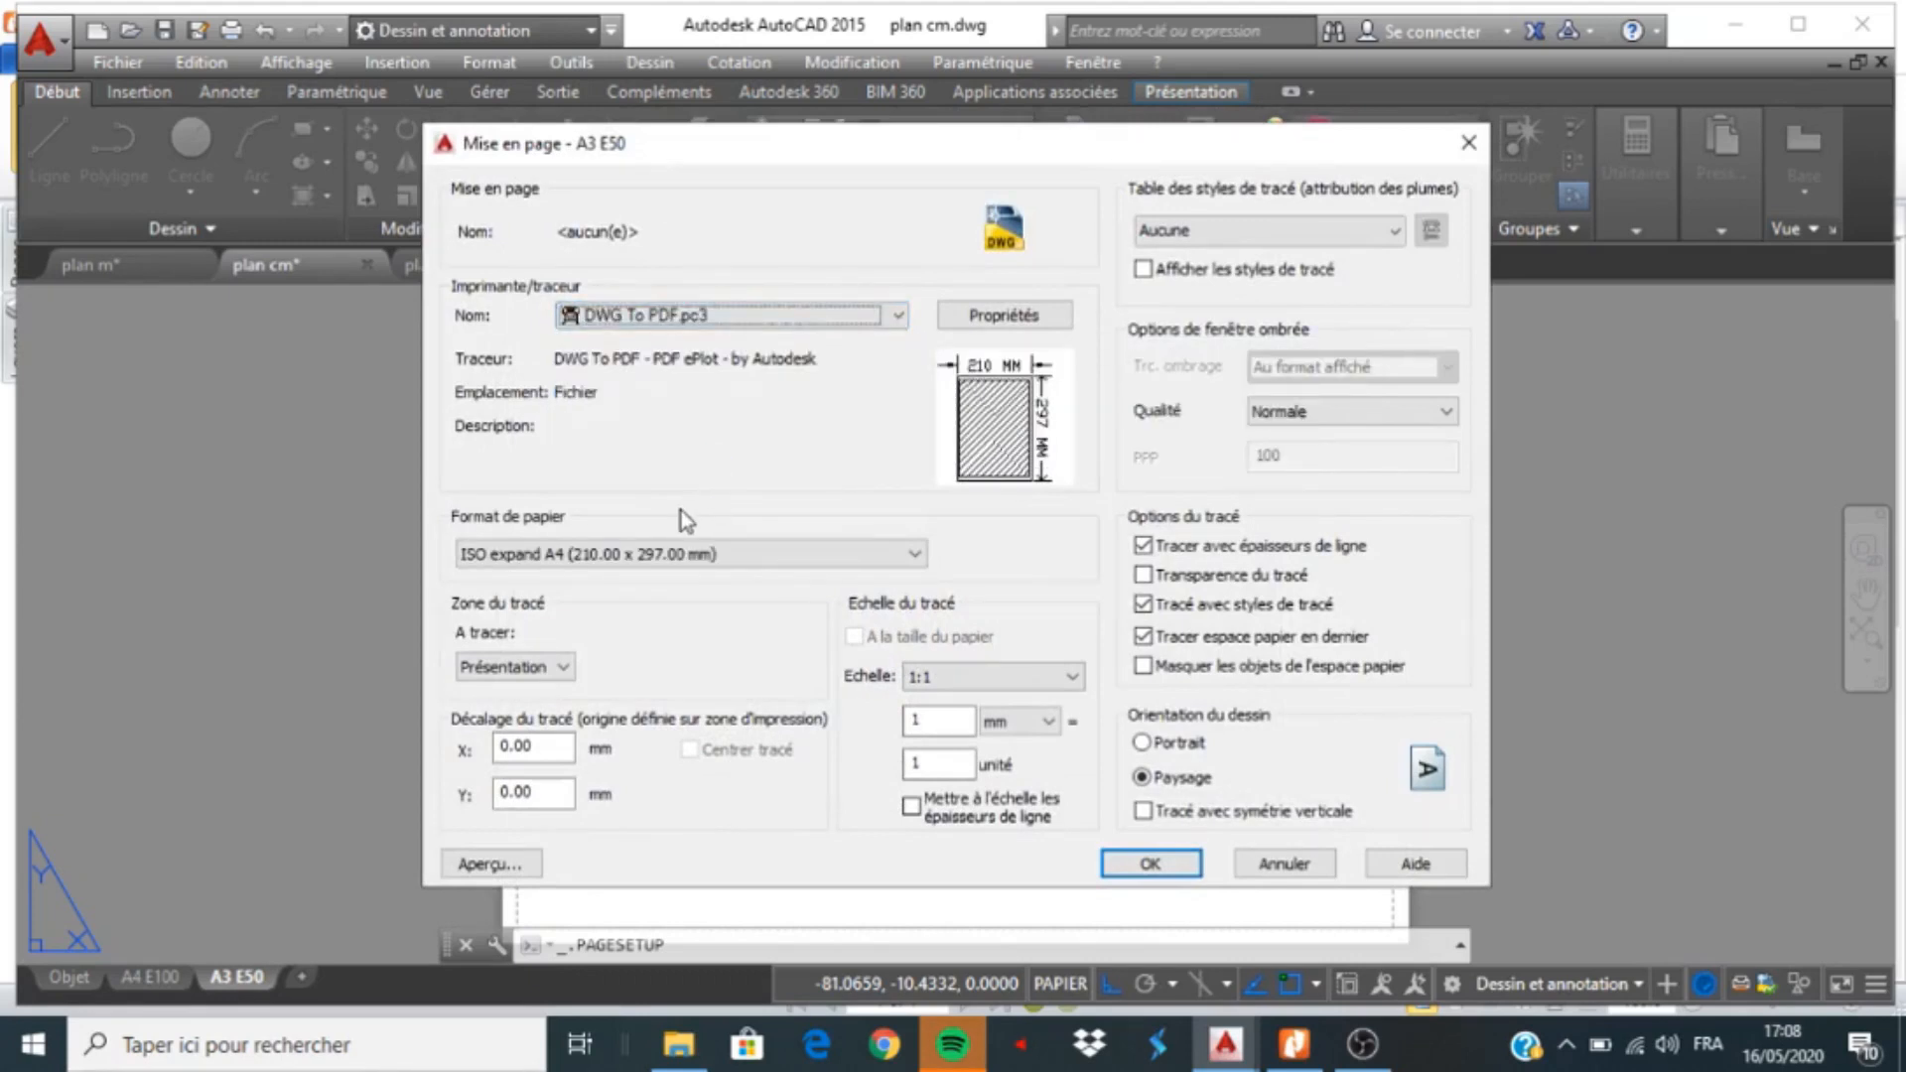
Set the A3 E50 page setup's paper format to ISO full bleed A3 (420.00 x 297.00 mm) and close the page setup manager
{"action": "left_click", "coordinate": [709, 554]}
{"action": "scroll", "coordinate": [656, 362], "scroll_direction": "up", "scroll_amount": 10}
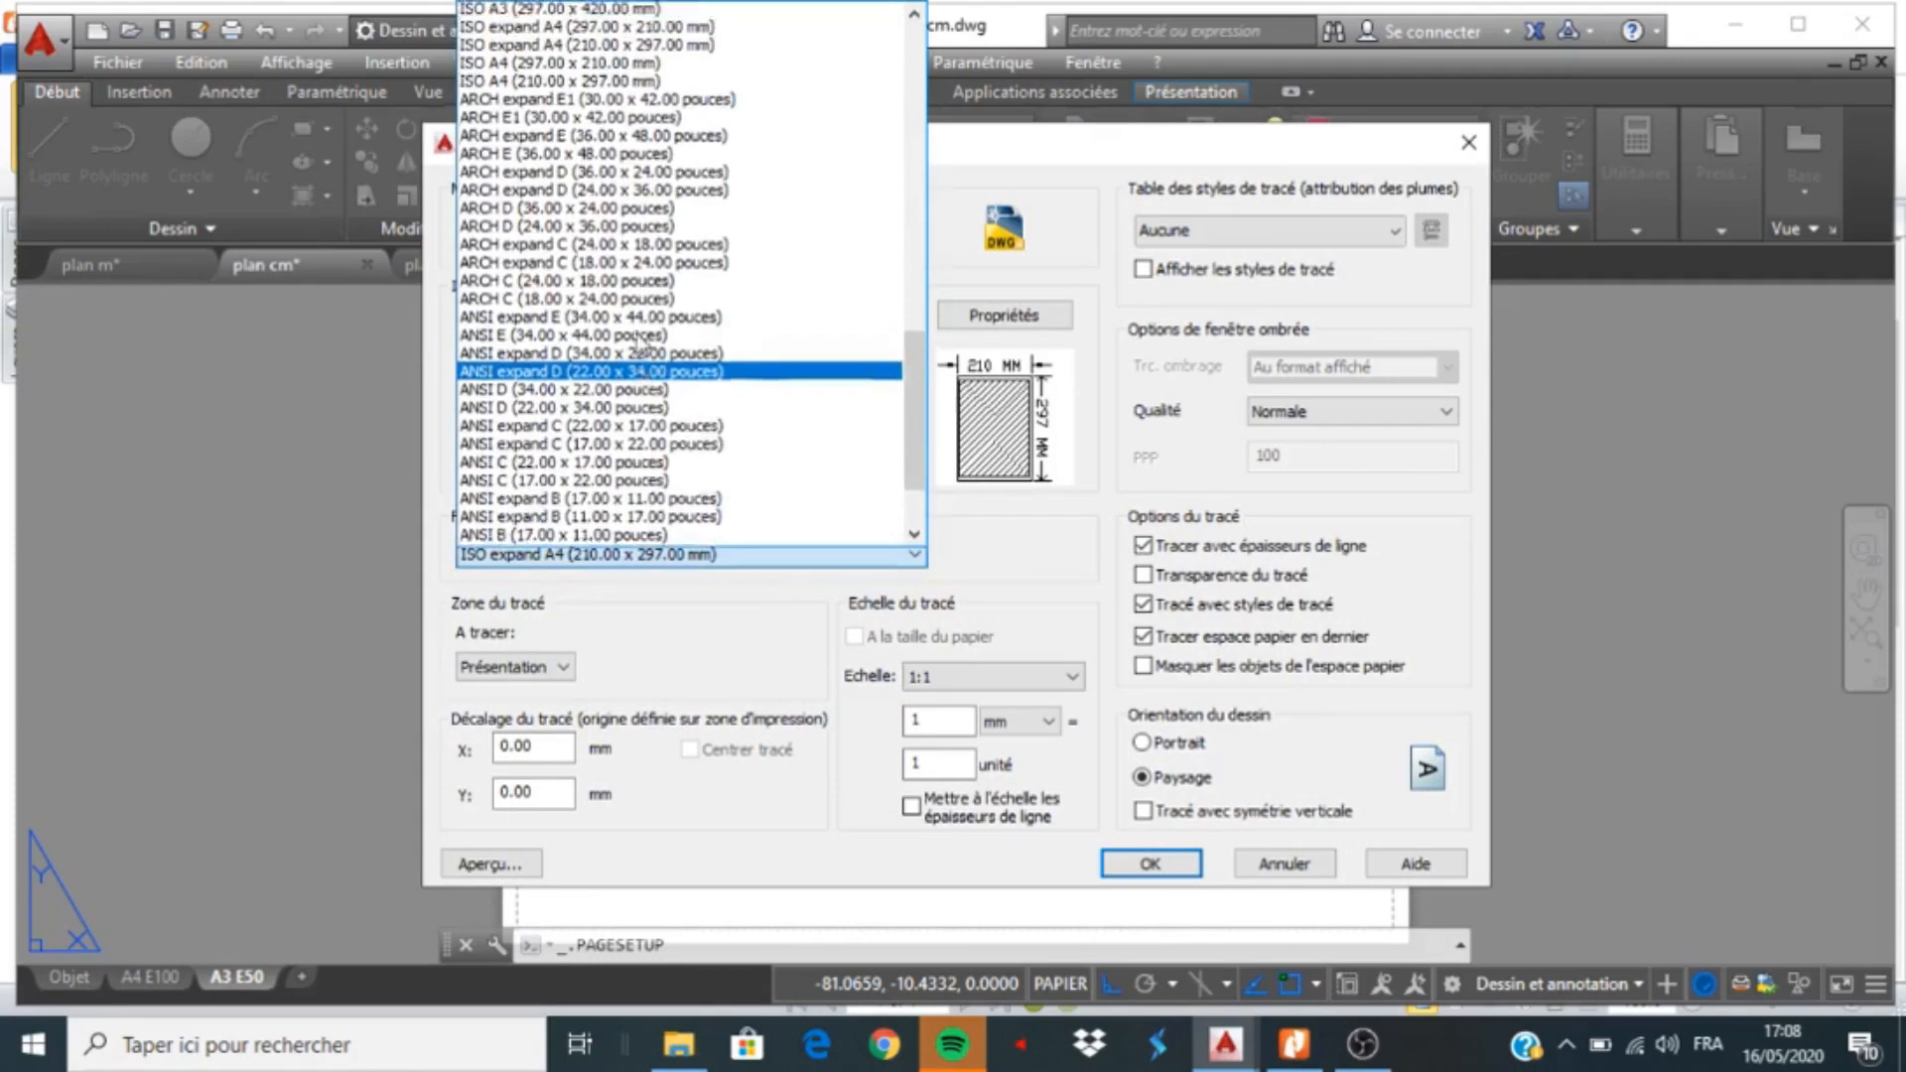
{"action": "scroll", "coordinate": [675, 378], "scroll_direction": "up", "scroll_amount": 3}
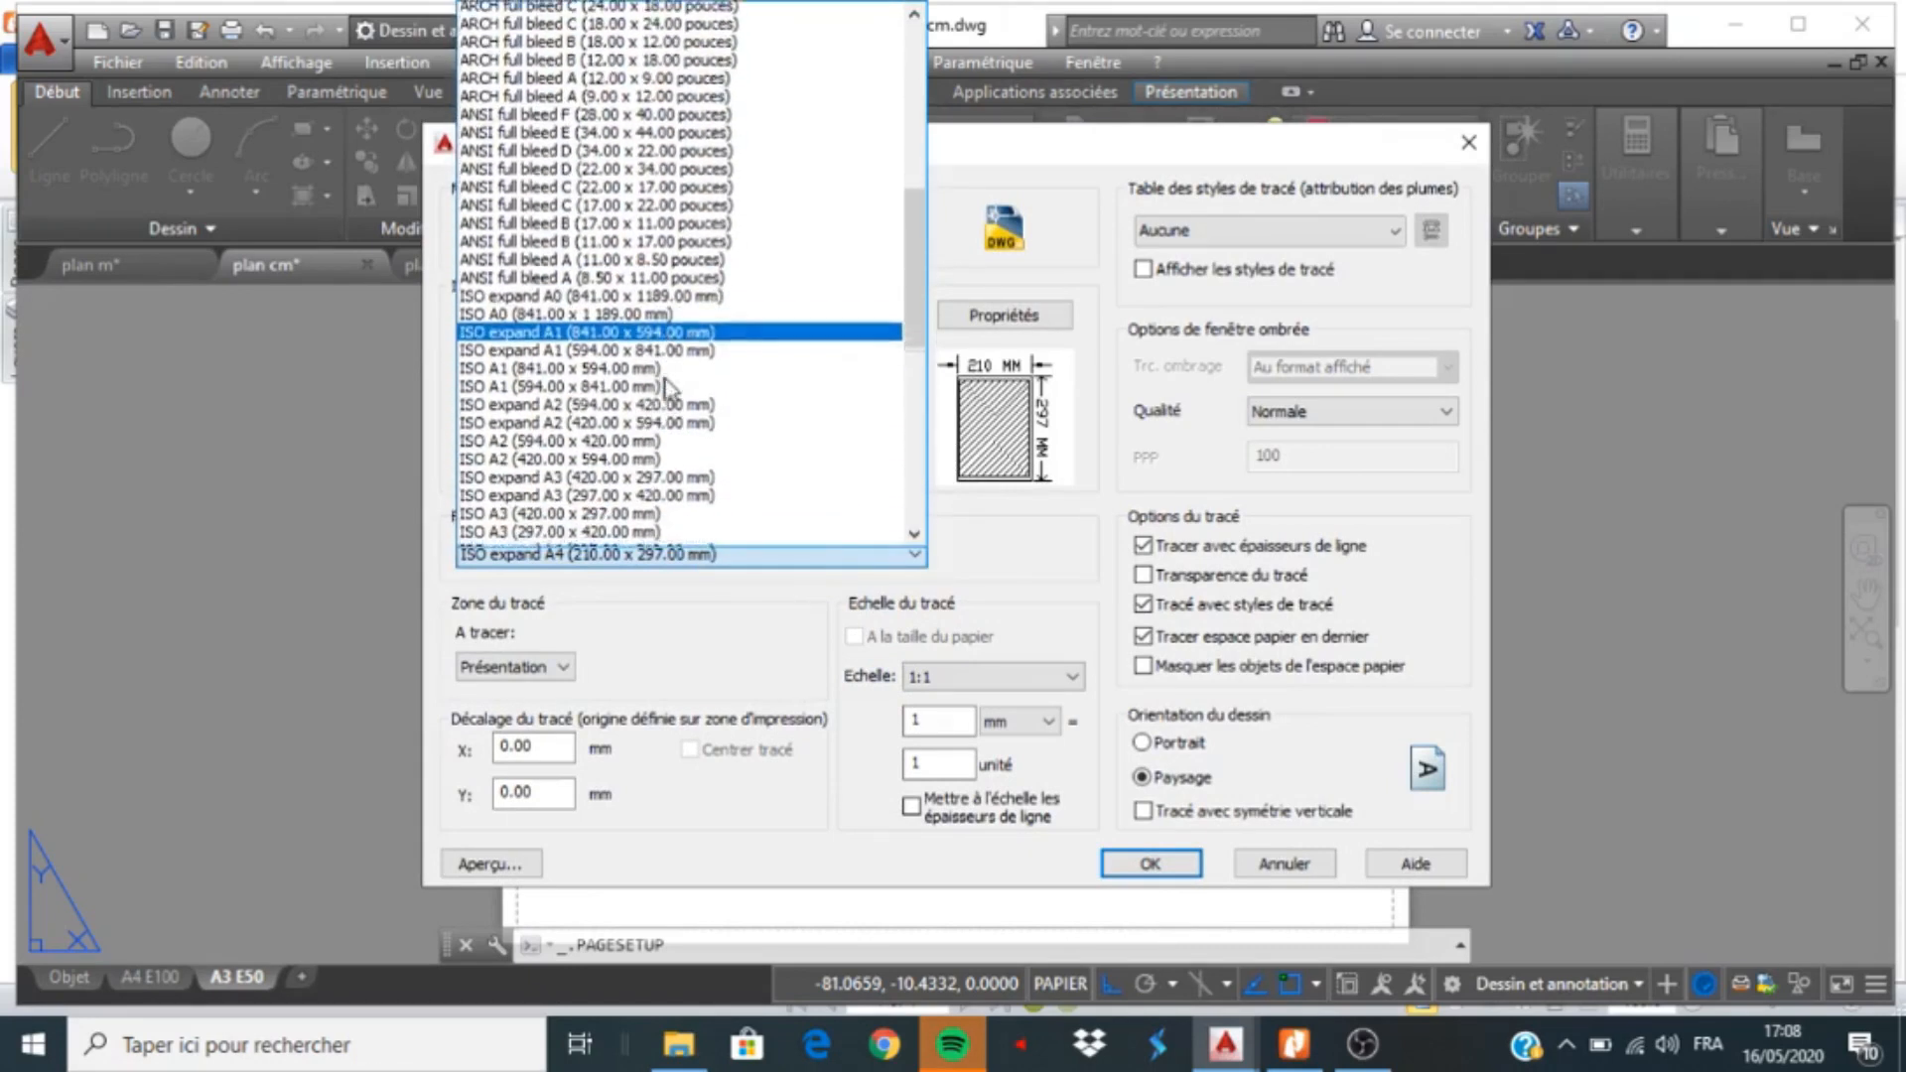
{"action": "scroll", "coordinate": [685, 258], "scroll_direction": "up", "scroll_amount": 3}
{"action": "scroll", "coordinate": [685, 261], "scroll_direction": "up", "scroll_amount": 3}
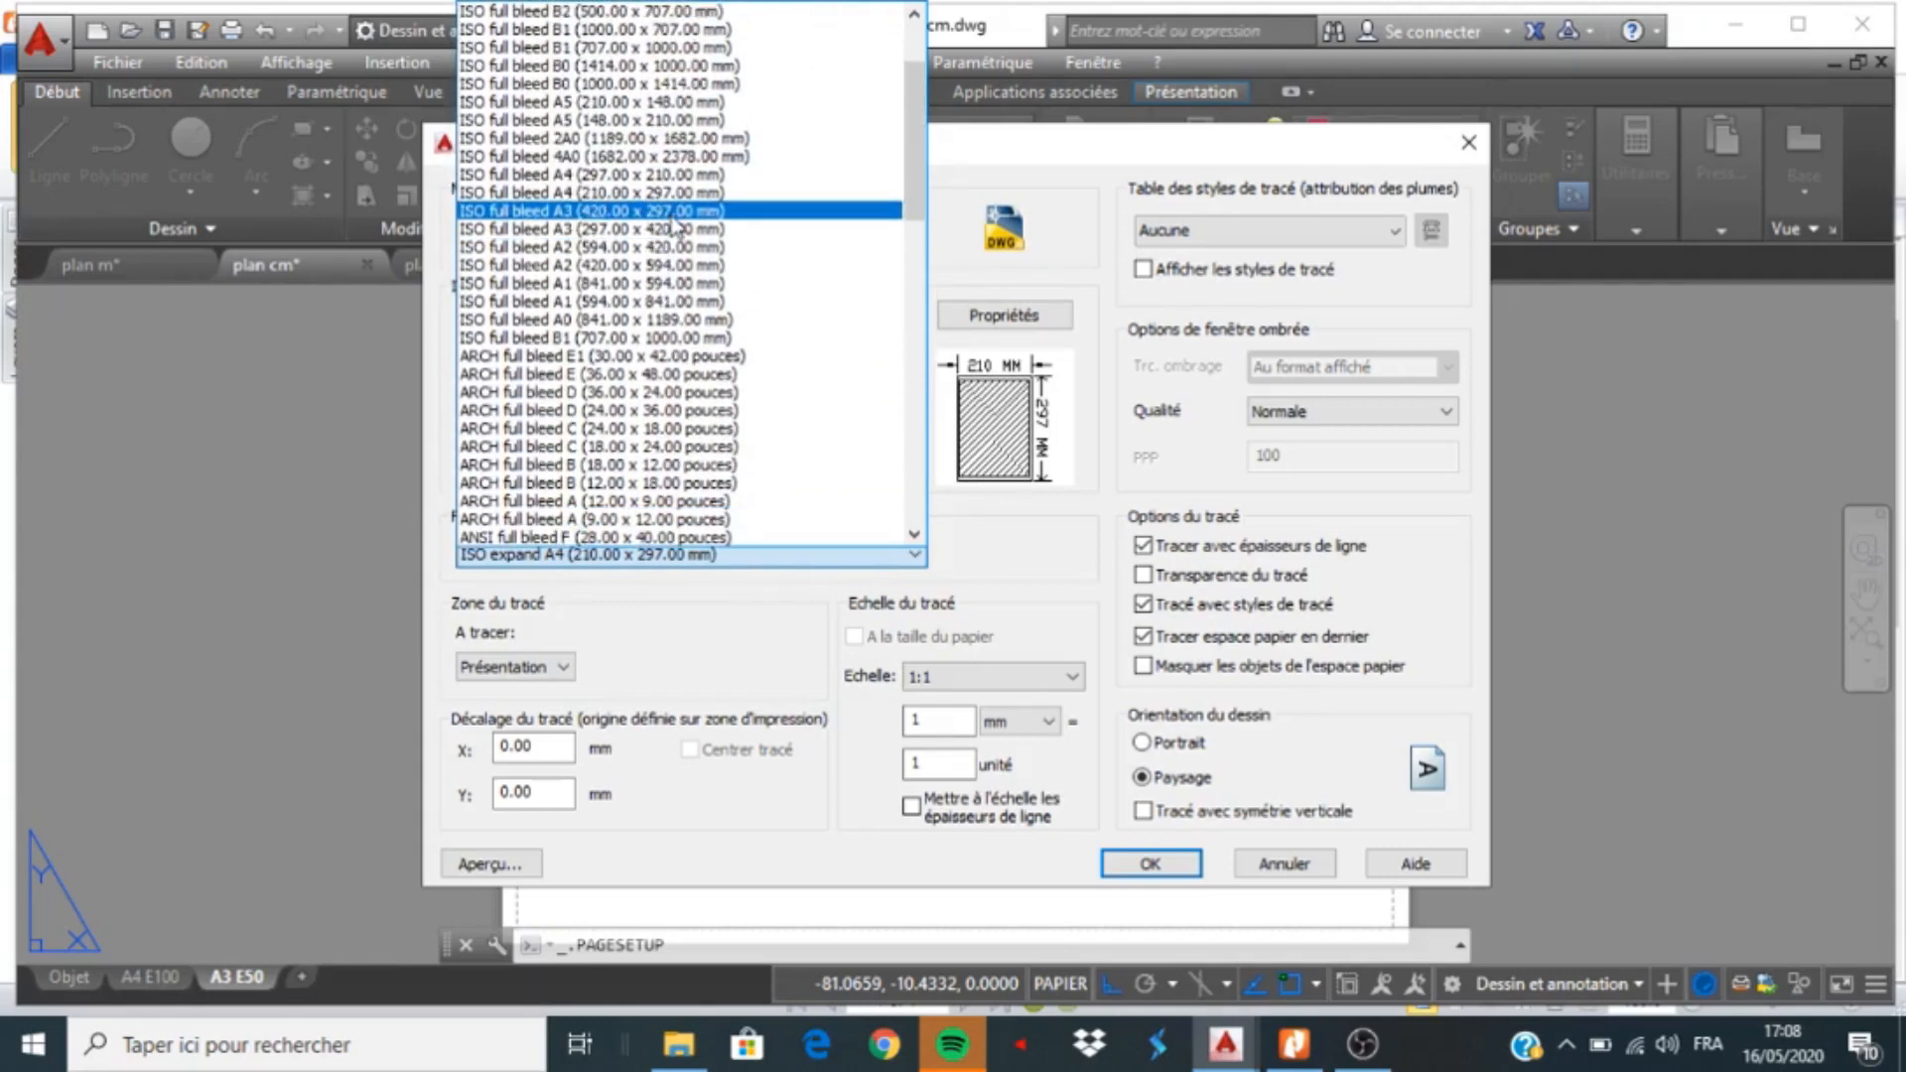
{"action": "left_click", "coordinate": [675, 215]}
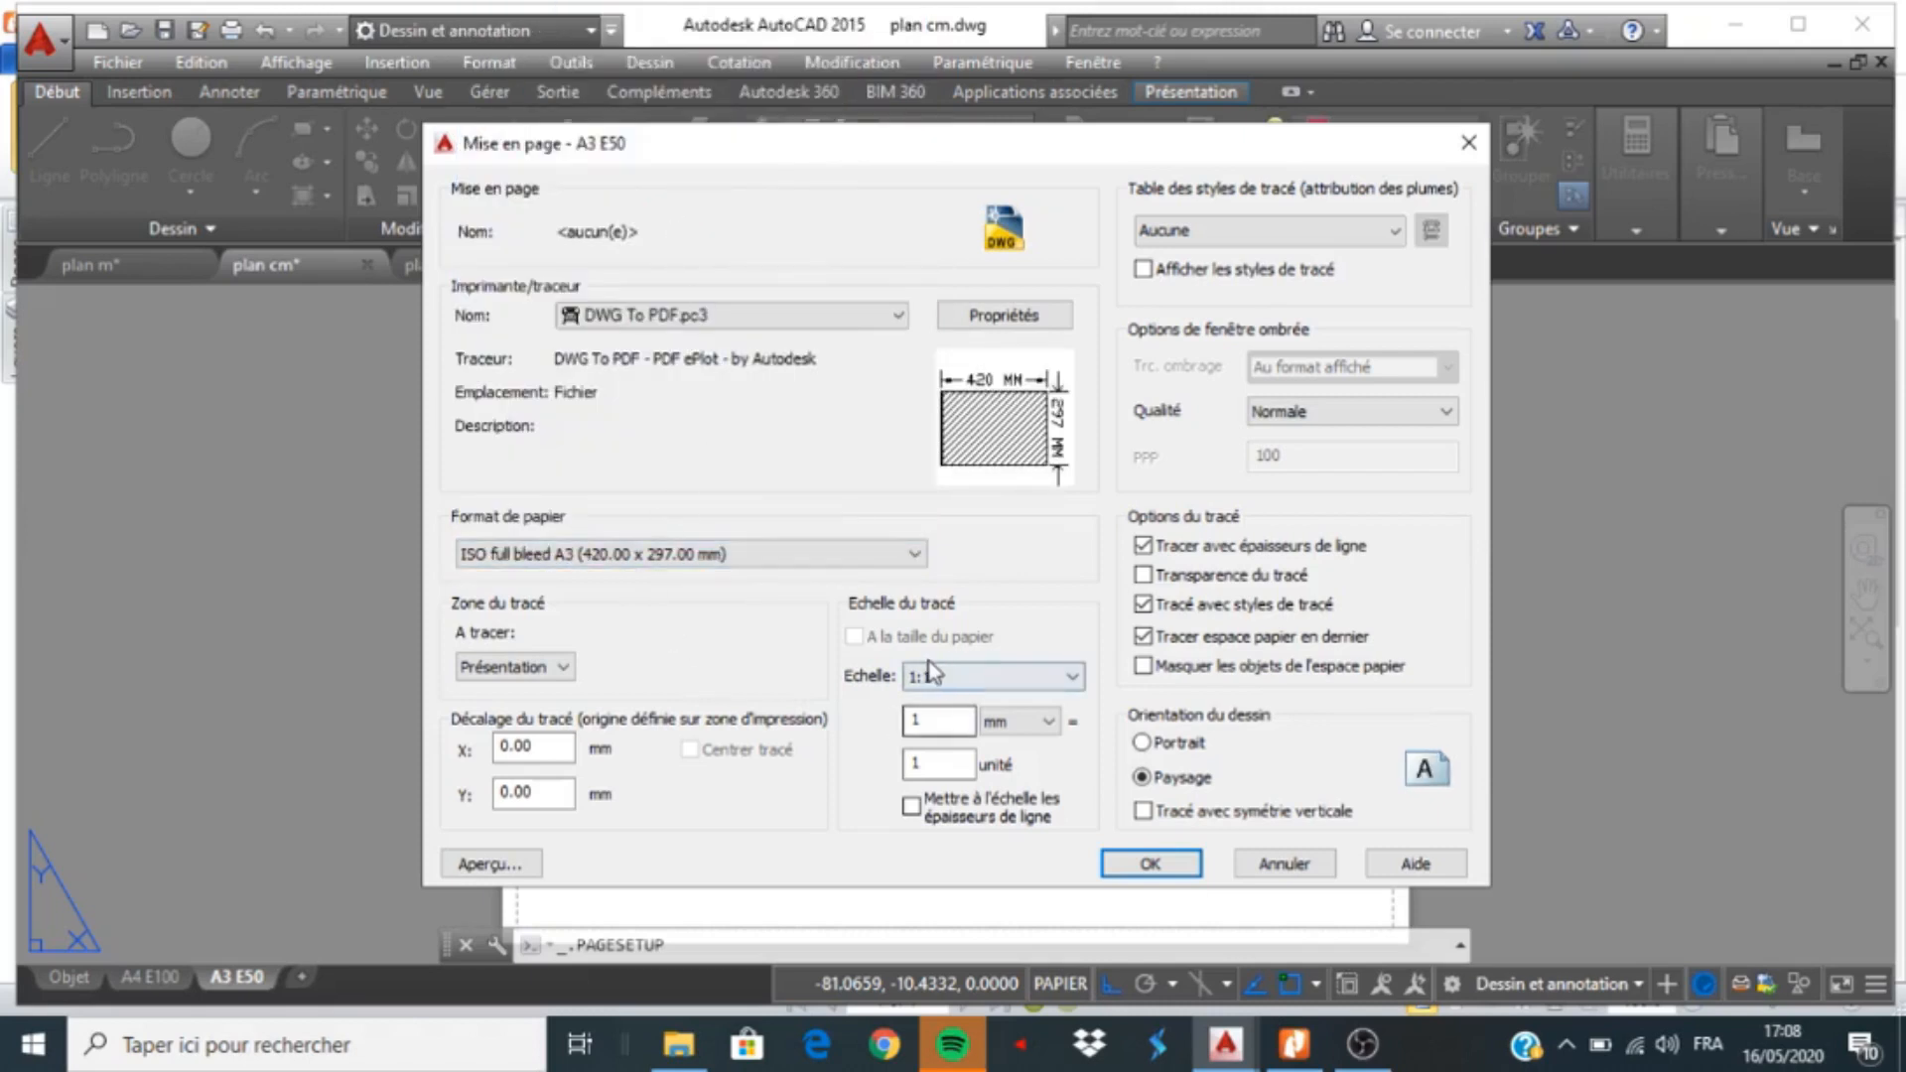
{"action": "left_click", "coordinate": [1152, 864]}
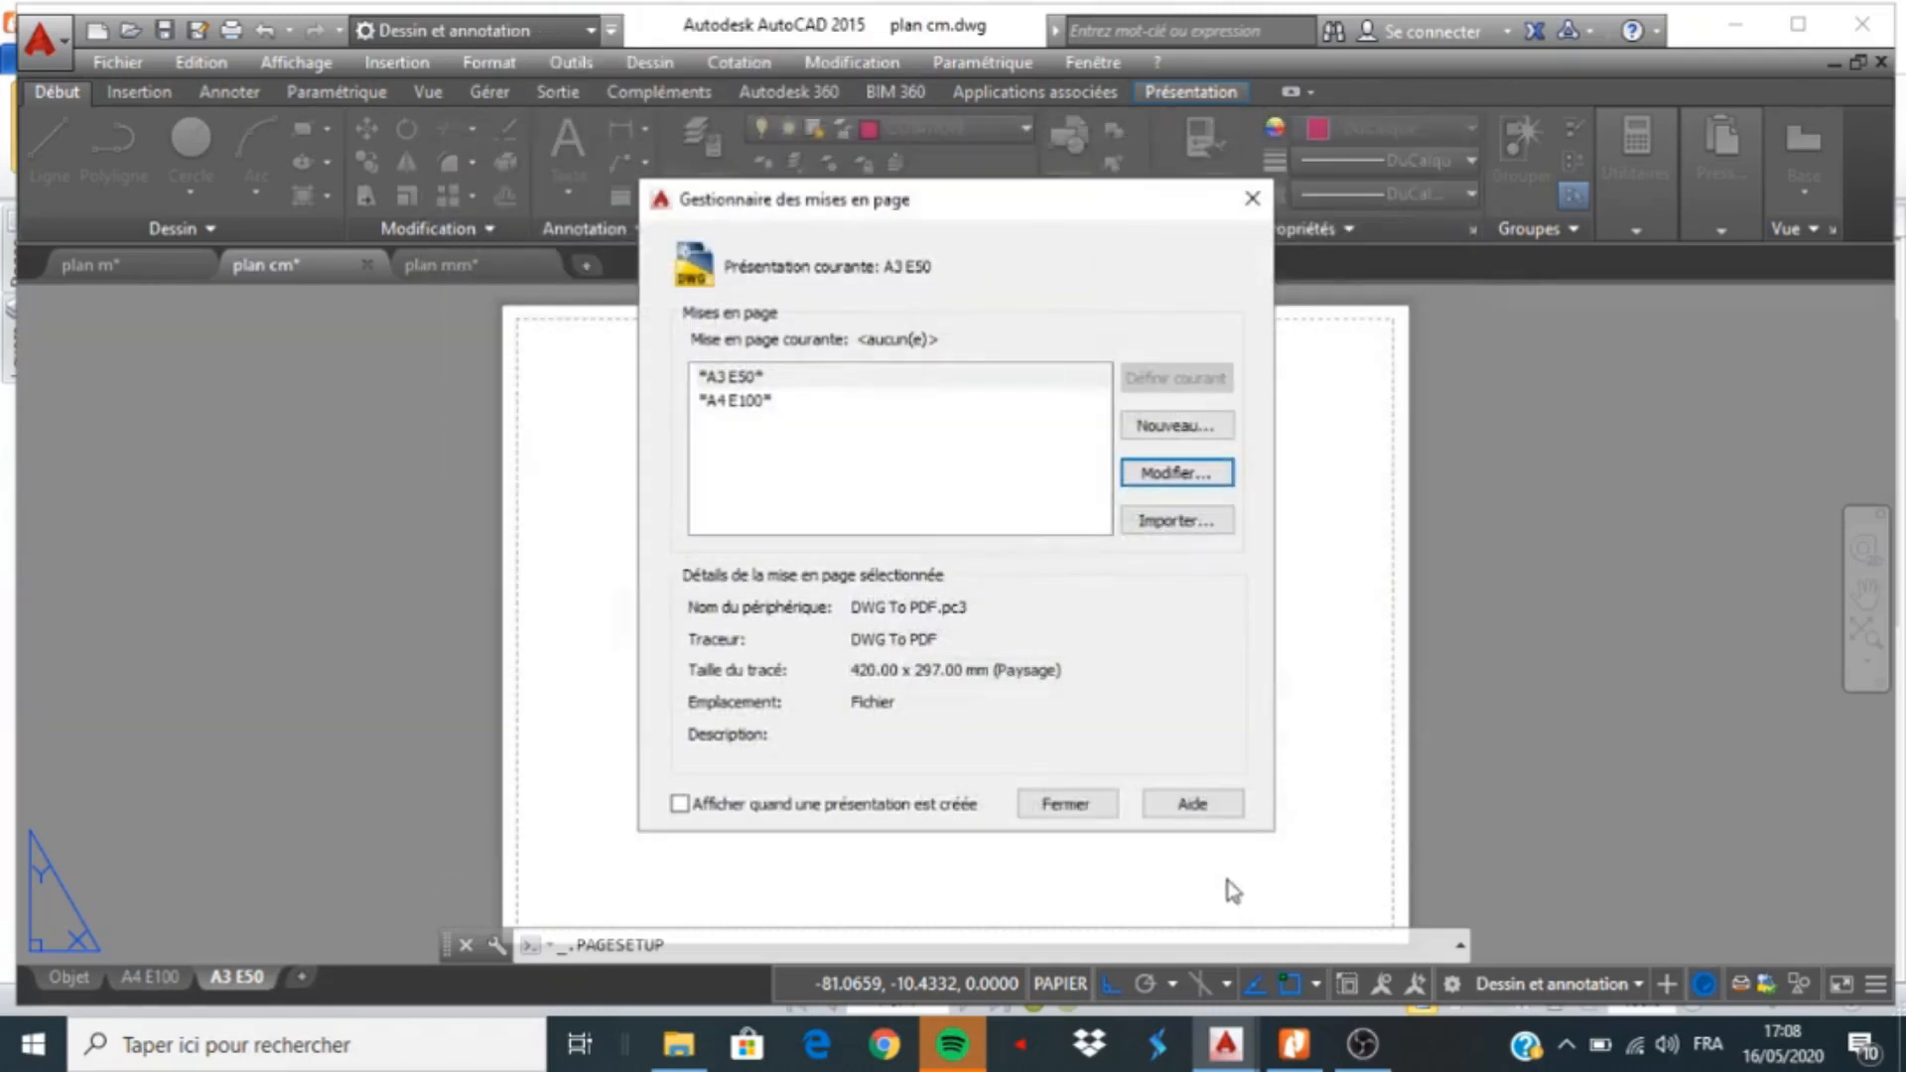
{"action": "left_click", "coordinate": [1060, 805]}
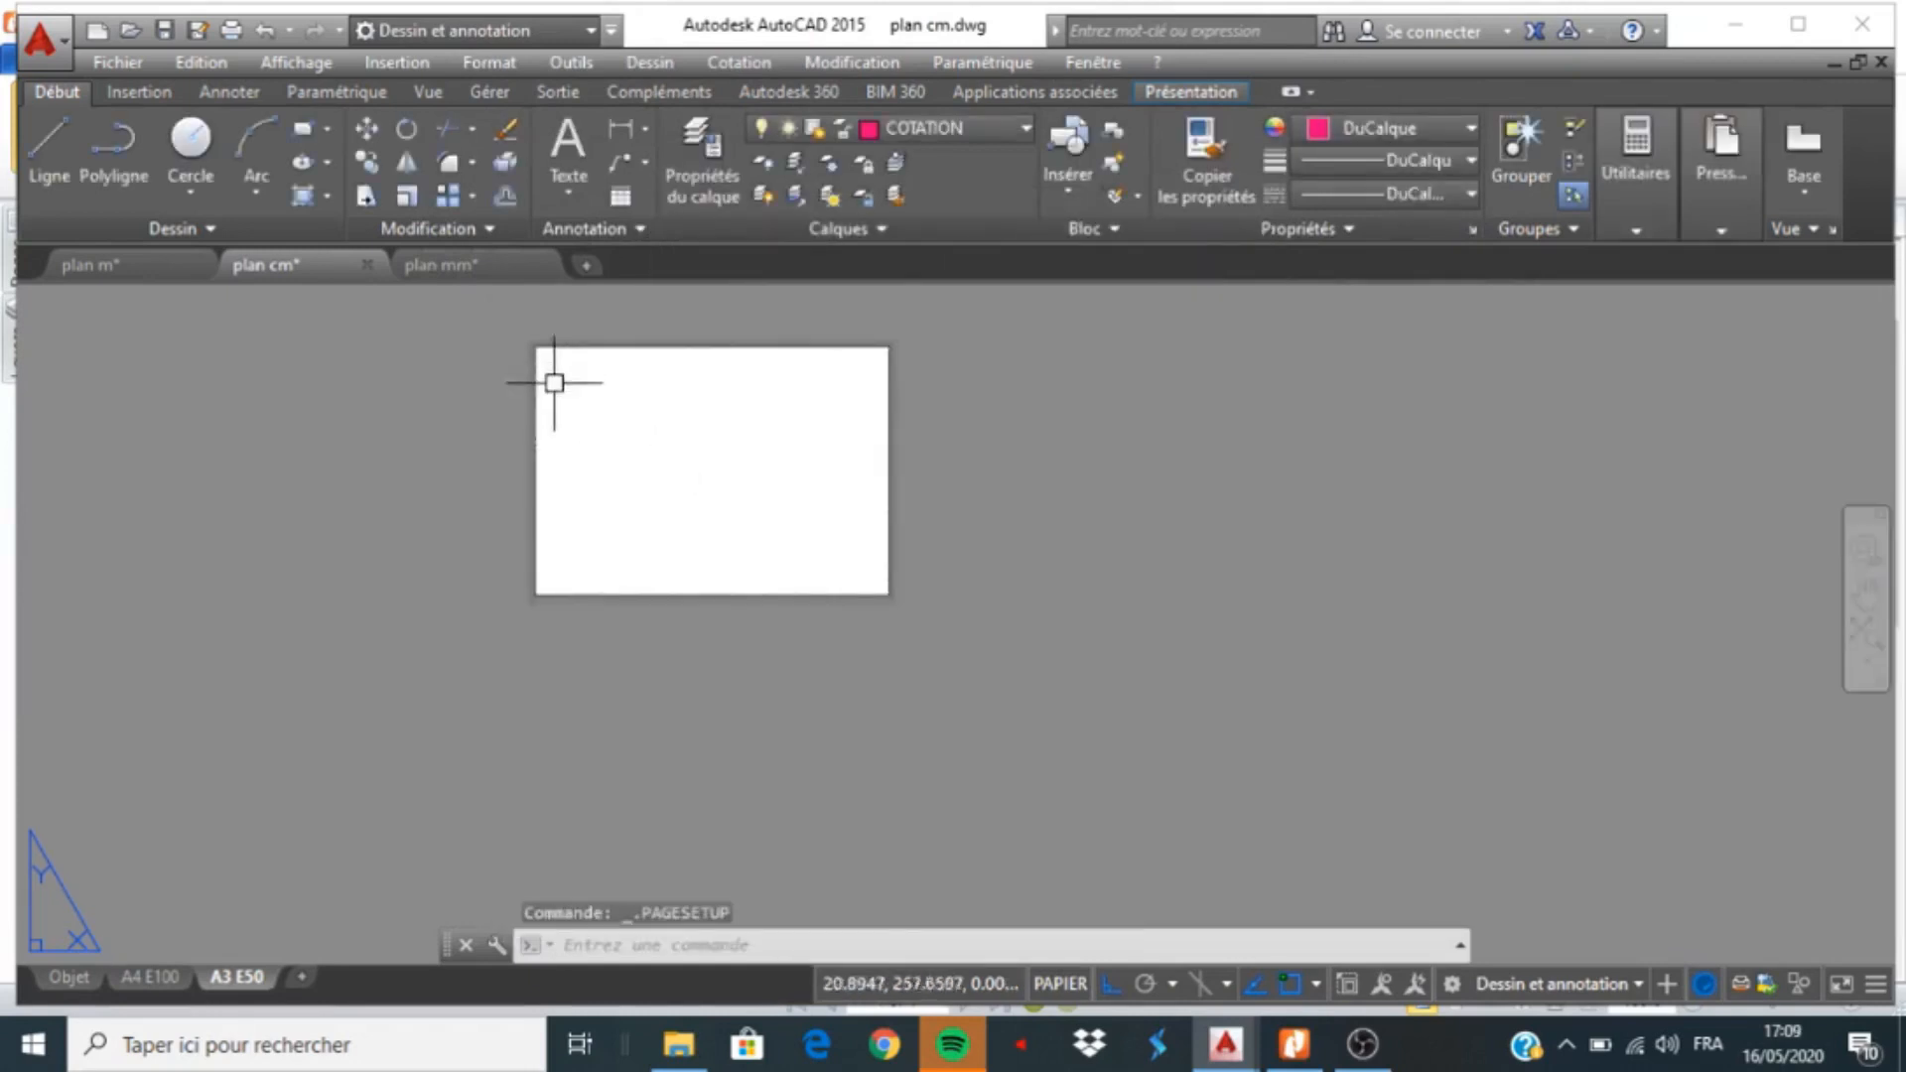
Create a single rectangular viewport on the A3 E50 sheet, with its corners just inside the paper edges
{"action": "scroll", "coordinate": [545, 327], "scroll_direction": "up", "scroll_amount": 3}
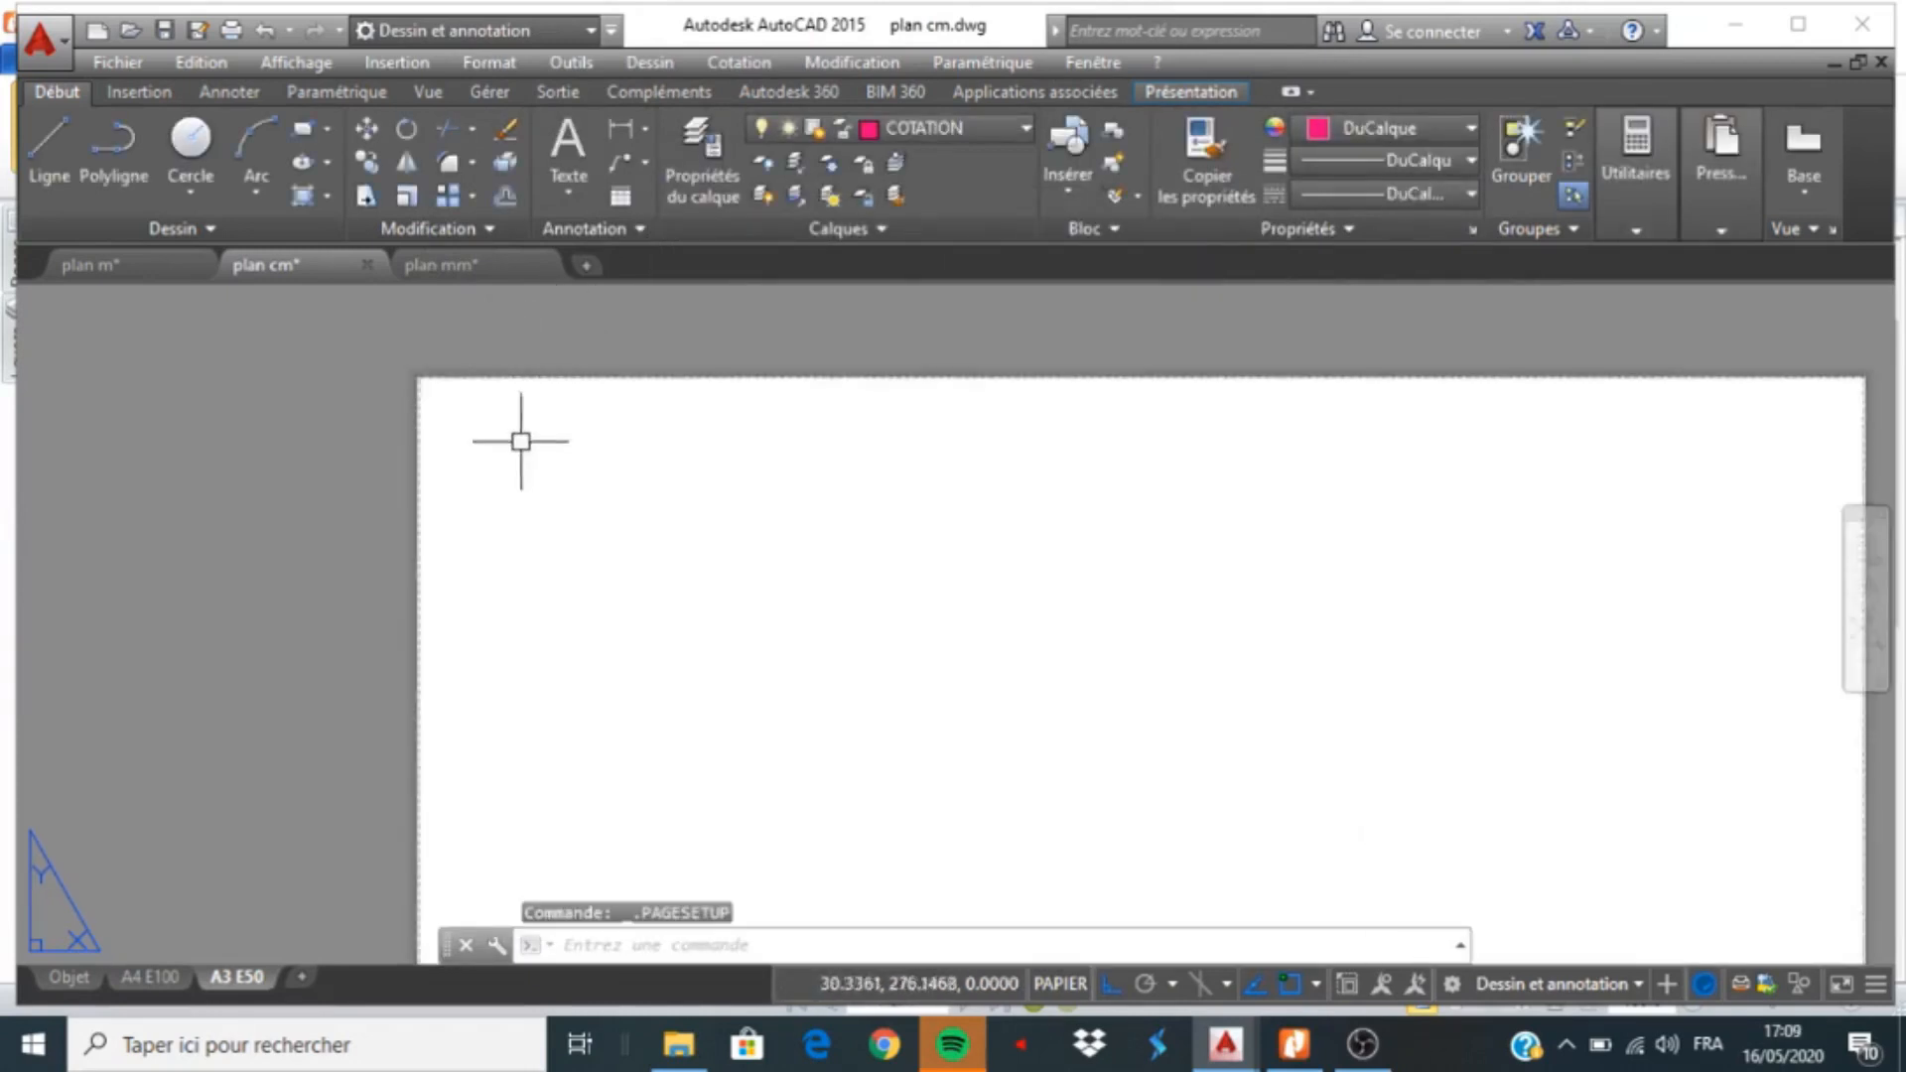
{"action": "scroll", "coordinate": [584, 530], "scroll_direction": "down", "scroll_amount": 3}
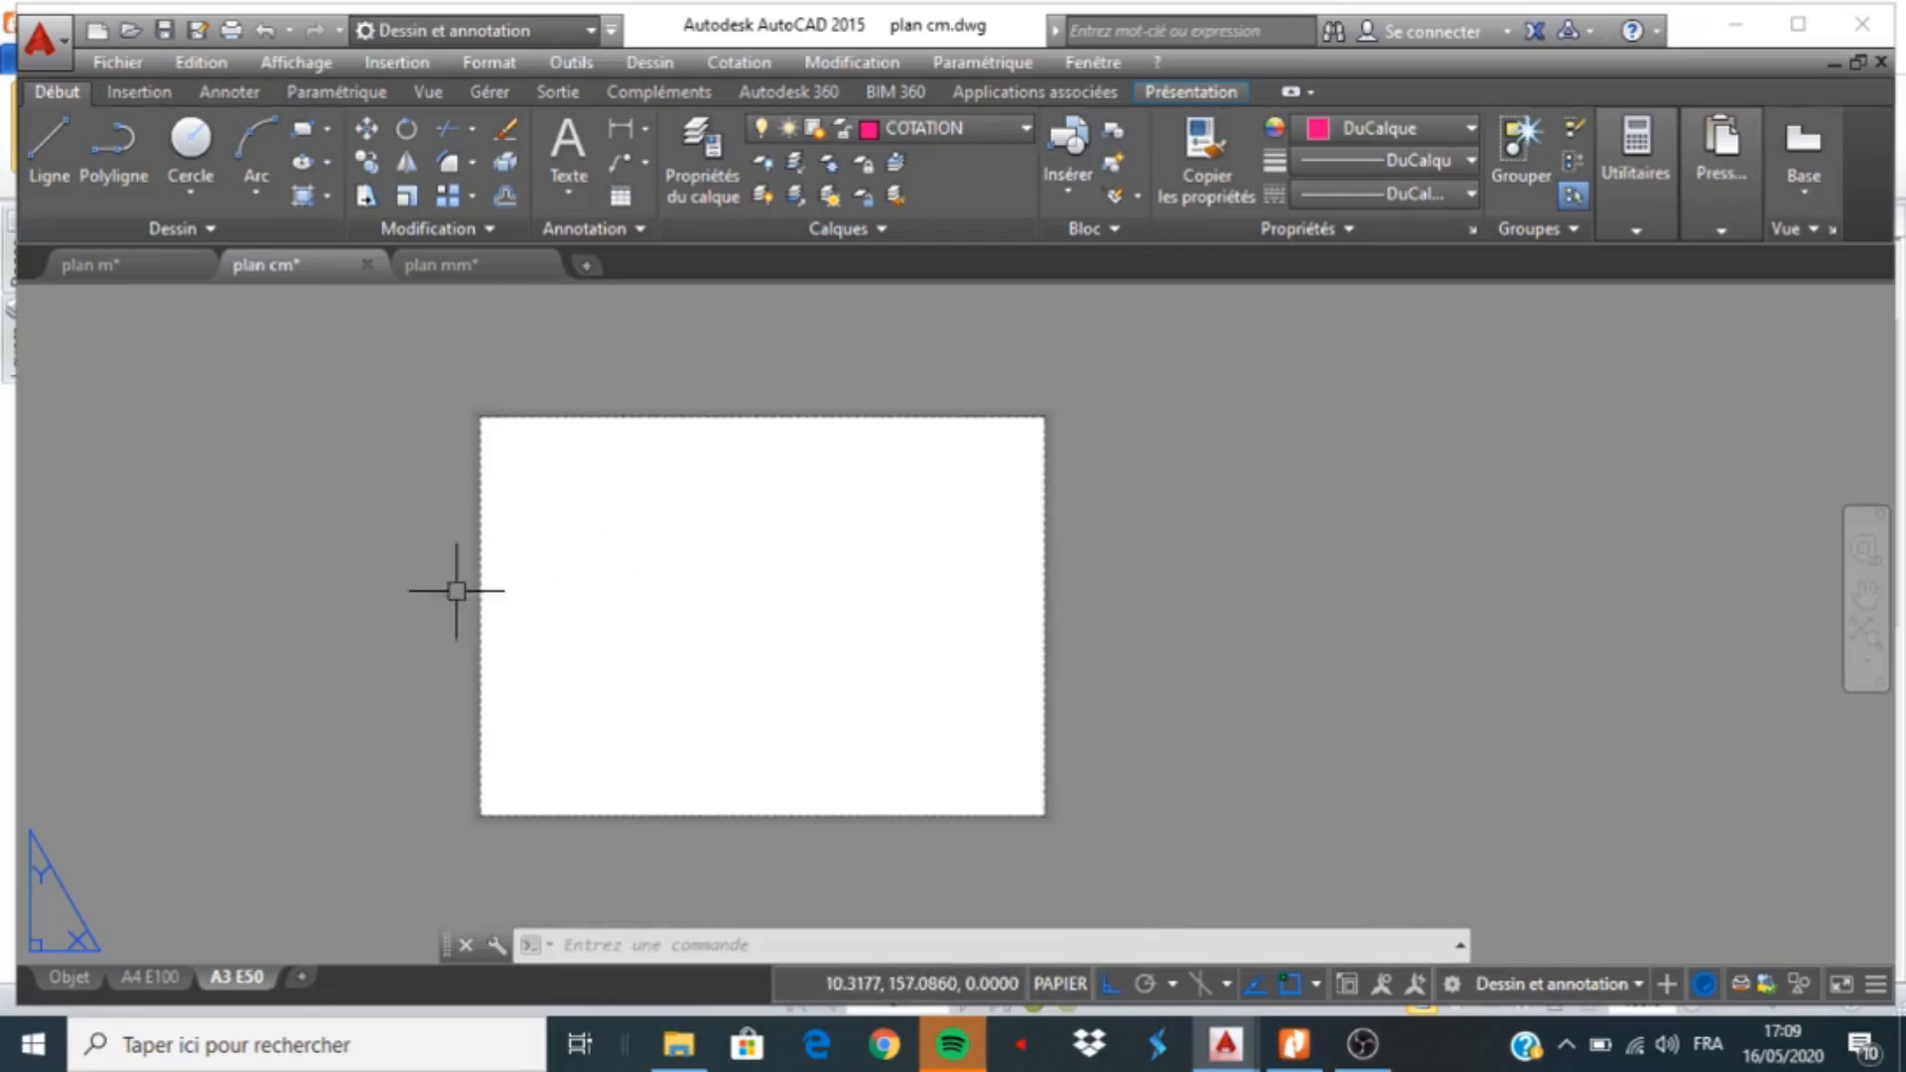
{"action": "left_click", "coordinate": [296, 61]}
{"action": "mouse_move", "coordinate": [366, 357]}
{"action": "mouse_move", "coordinate": [676, 472]}
{"action": "left_click", "coordinate": [809, 534]}
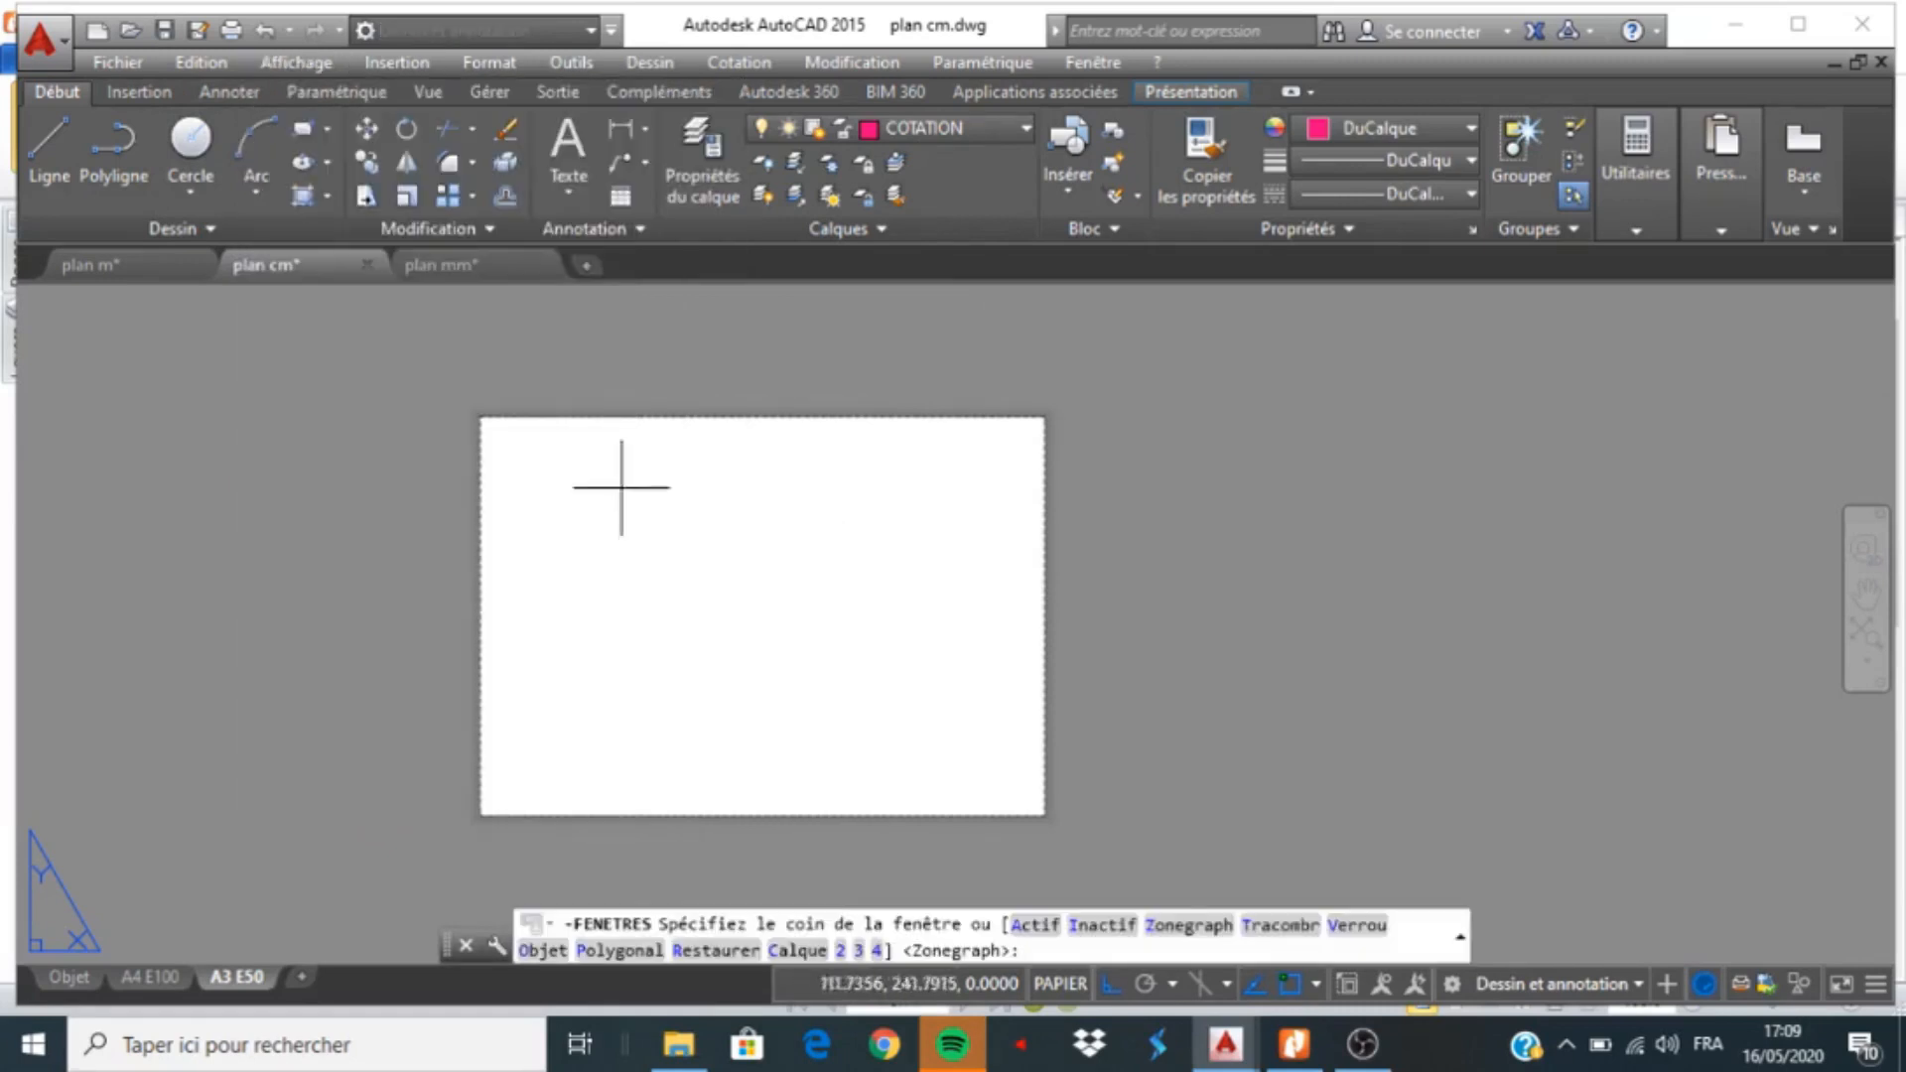
{"action": "left_click", "coordinate": [488, 422]}
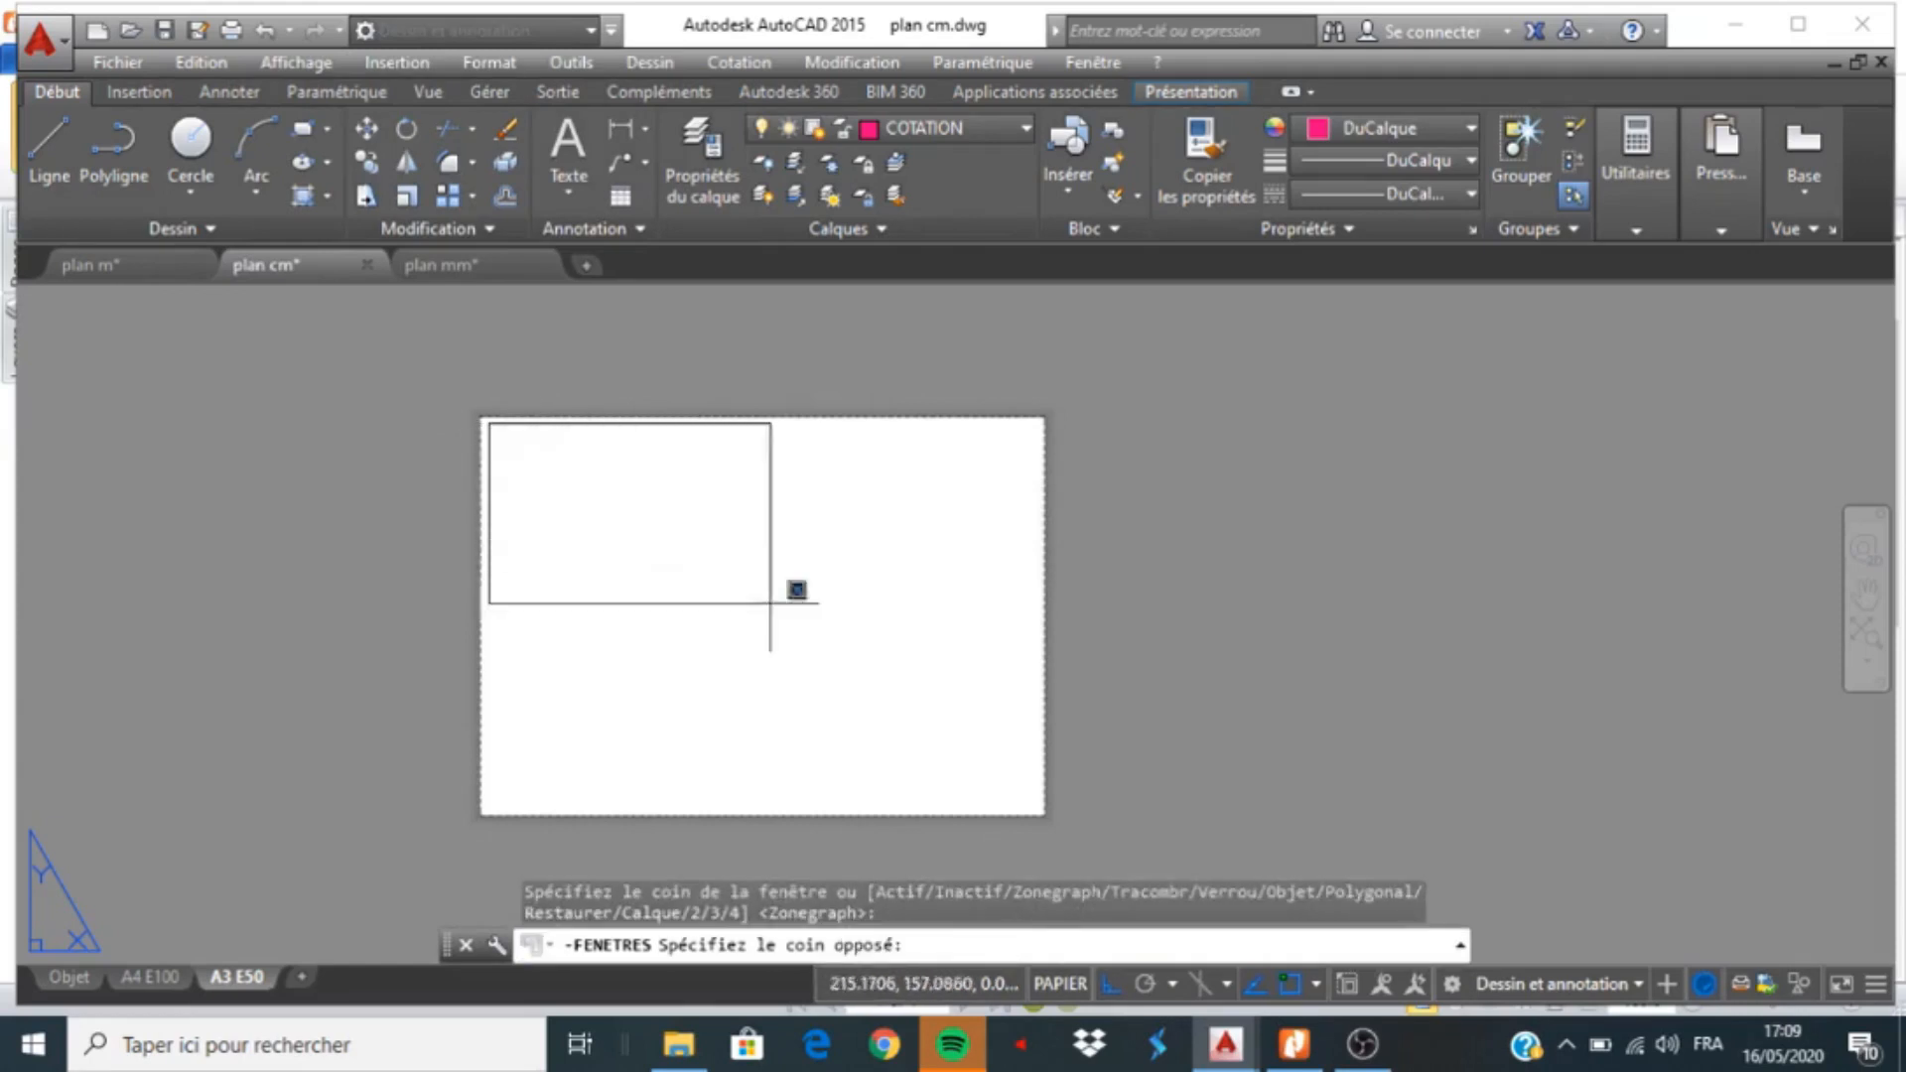
{"action": "left_click", "coordinate": [1032, 806]}
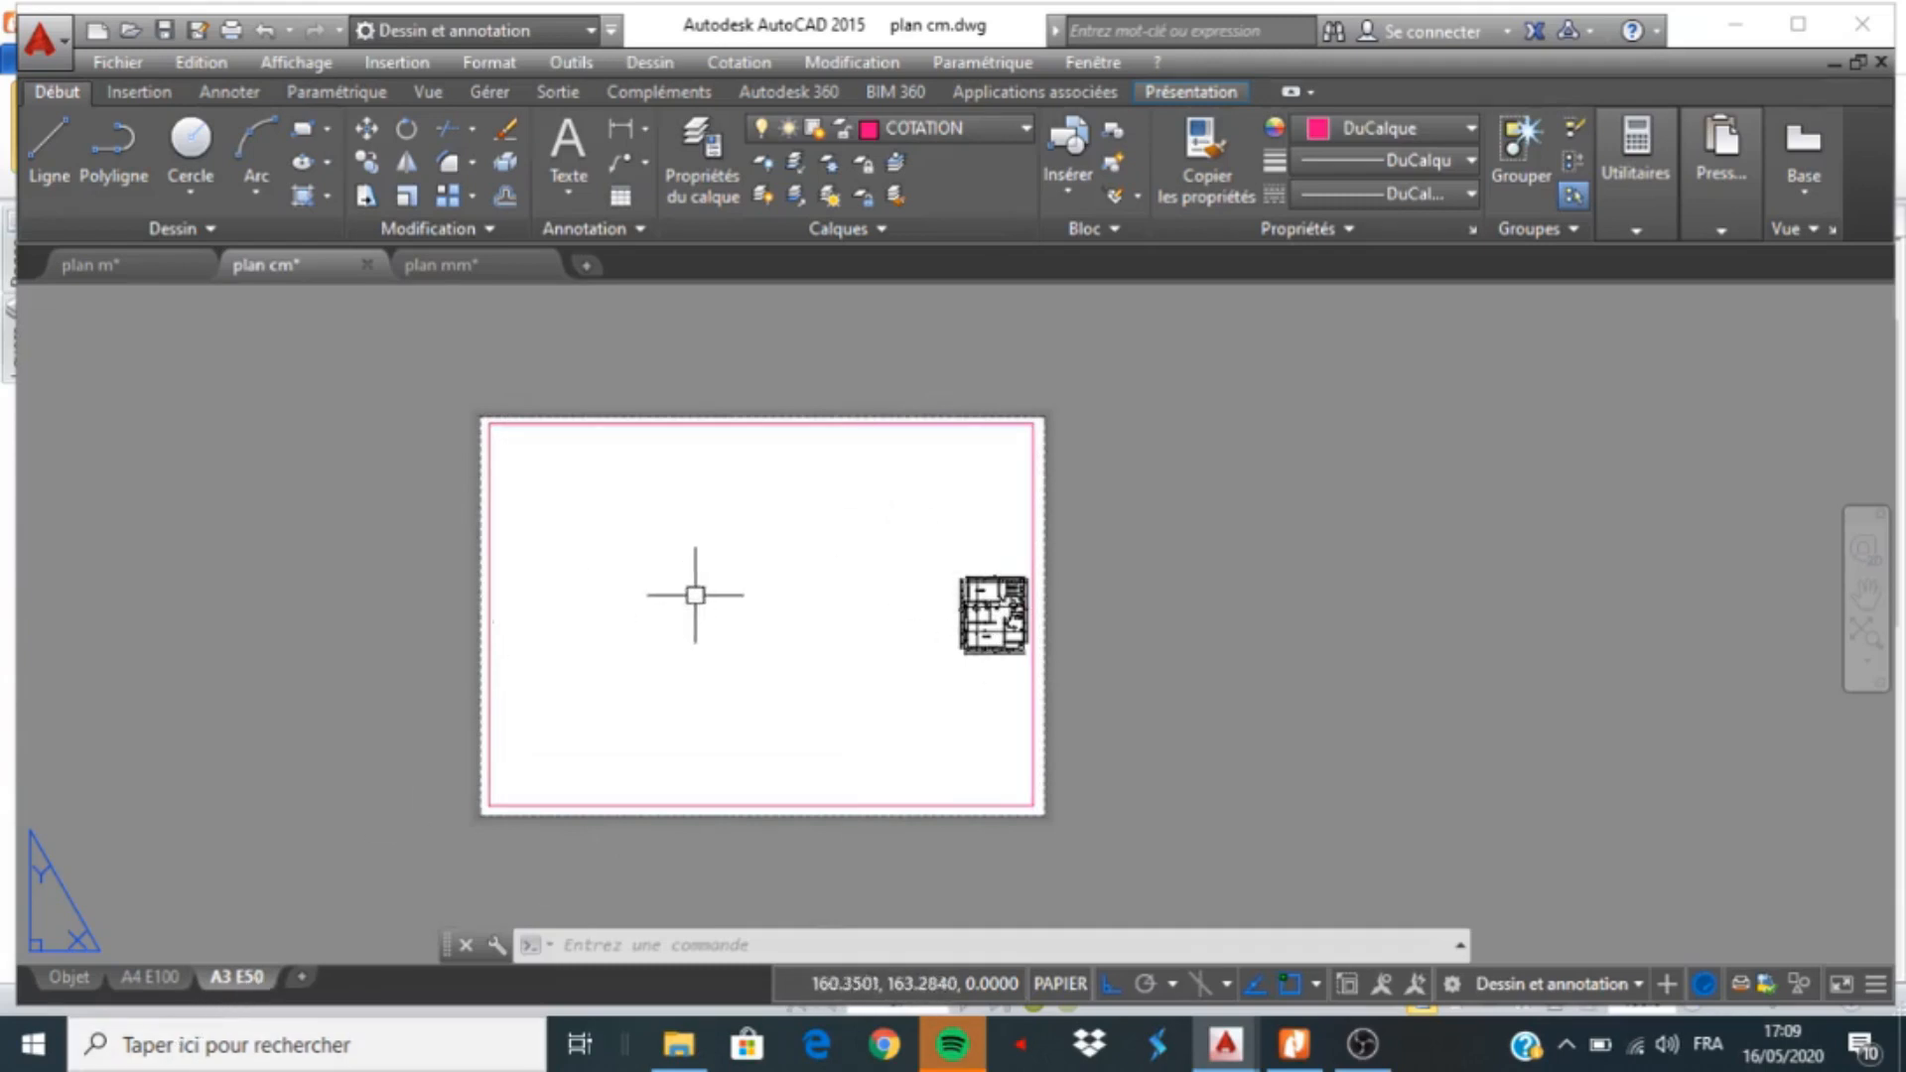
Activate the A3 E50 viewport and enlarge and centre the floor plan inside it
{"action": "double_click", "coordinate": [670, 578]}
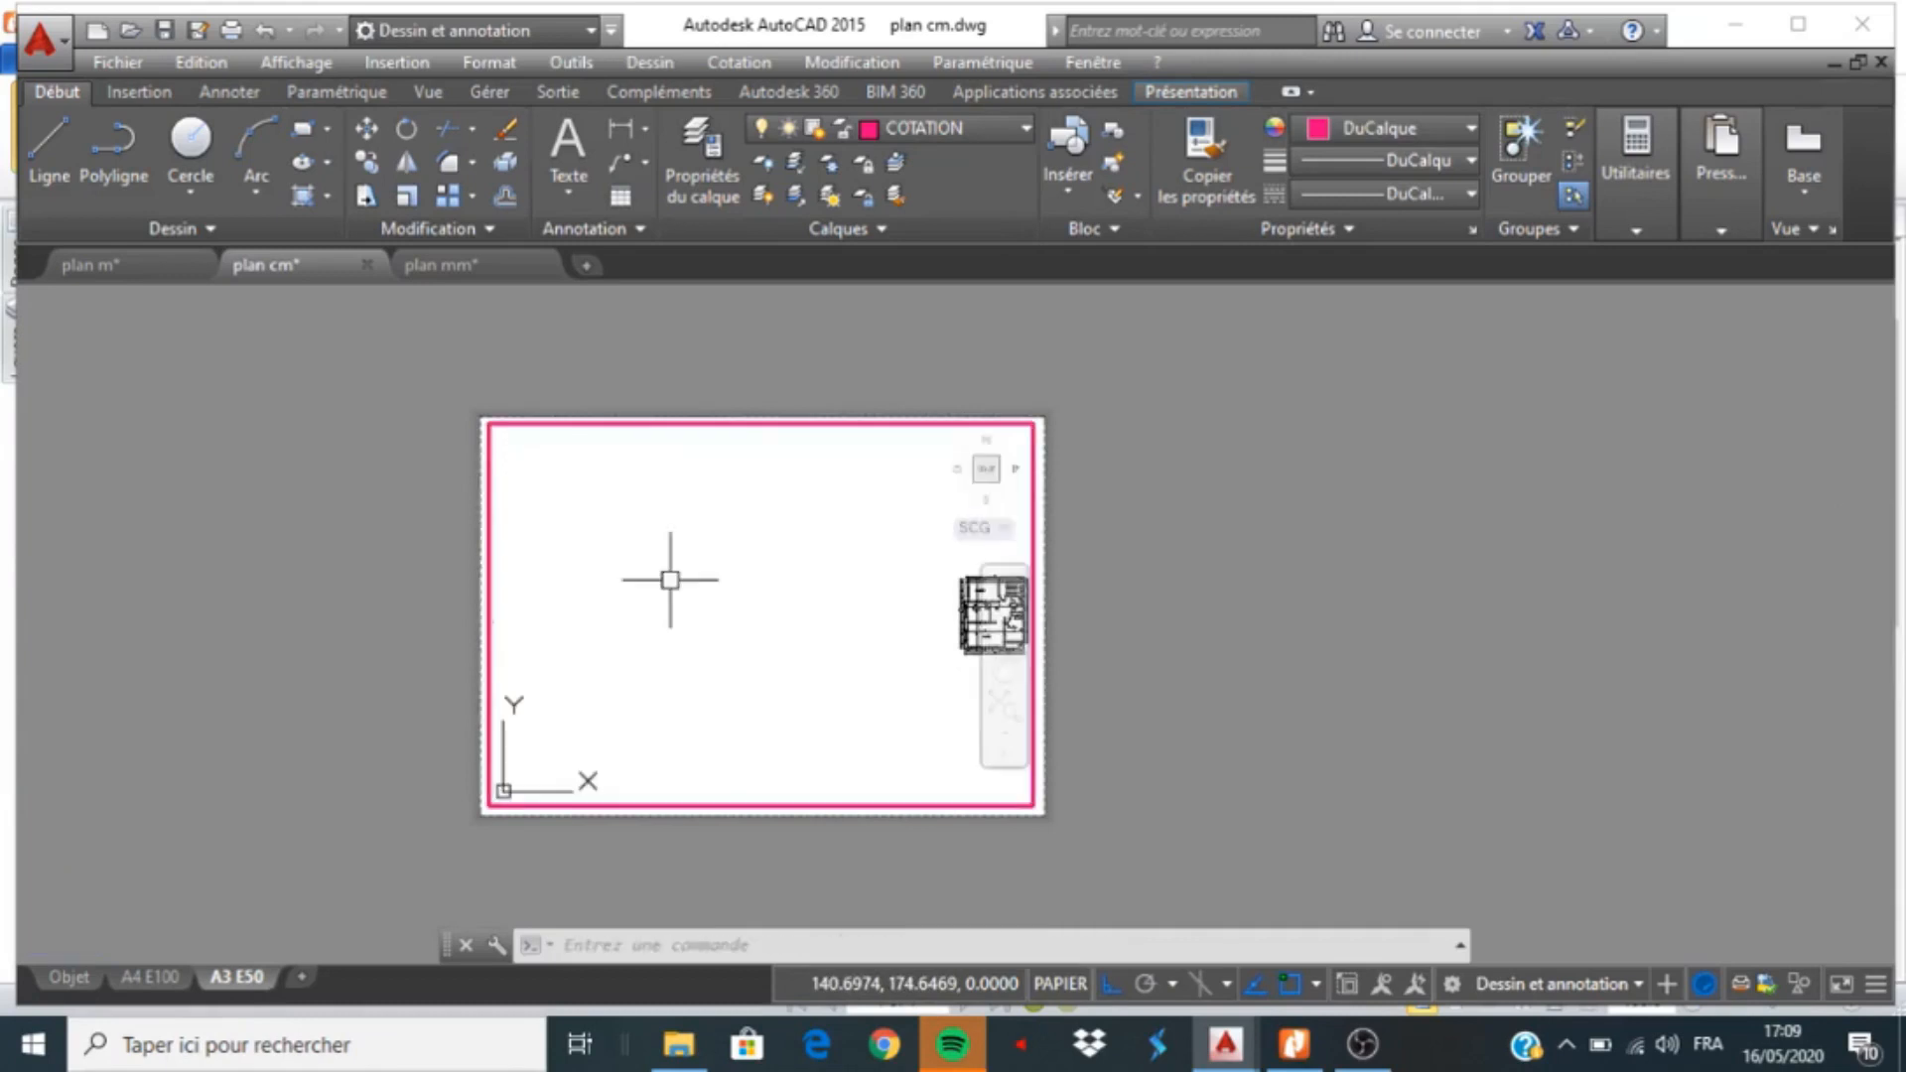
{"action": "scroll", "coordinate": [634, 538], "scroll_direction": "down", "scroll_amount": 2}
{"action": "scroll", "coordinate": [800, 567], "scroll_direction": "up", "scroll_amount": 1}
{"action": "scroll", "coordinate": [737, 547], "scroll_direction": "up", "scroll_amount": 1}
{"action": "scroll", "coordinate": [754, 548], "scroll_direction": "up", "scroll_amount": 2}
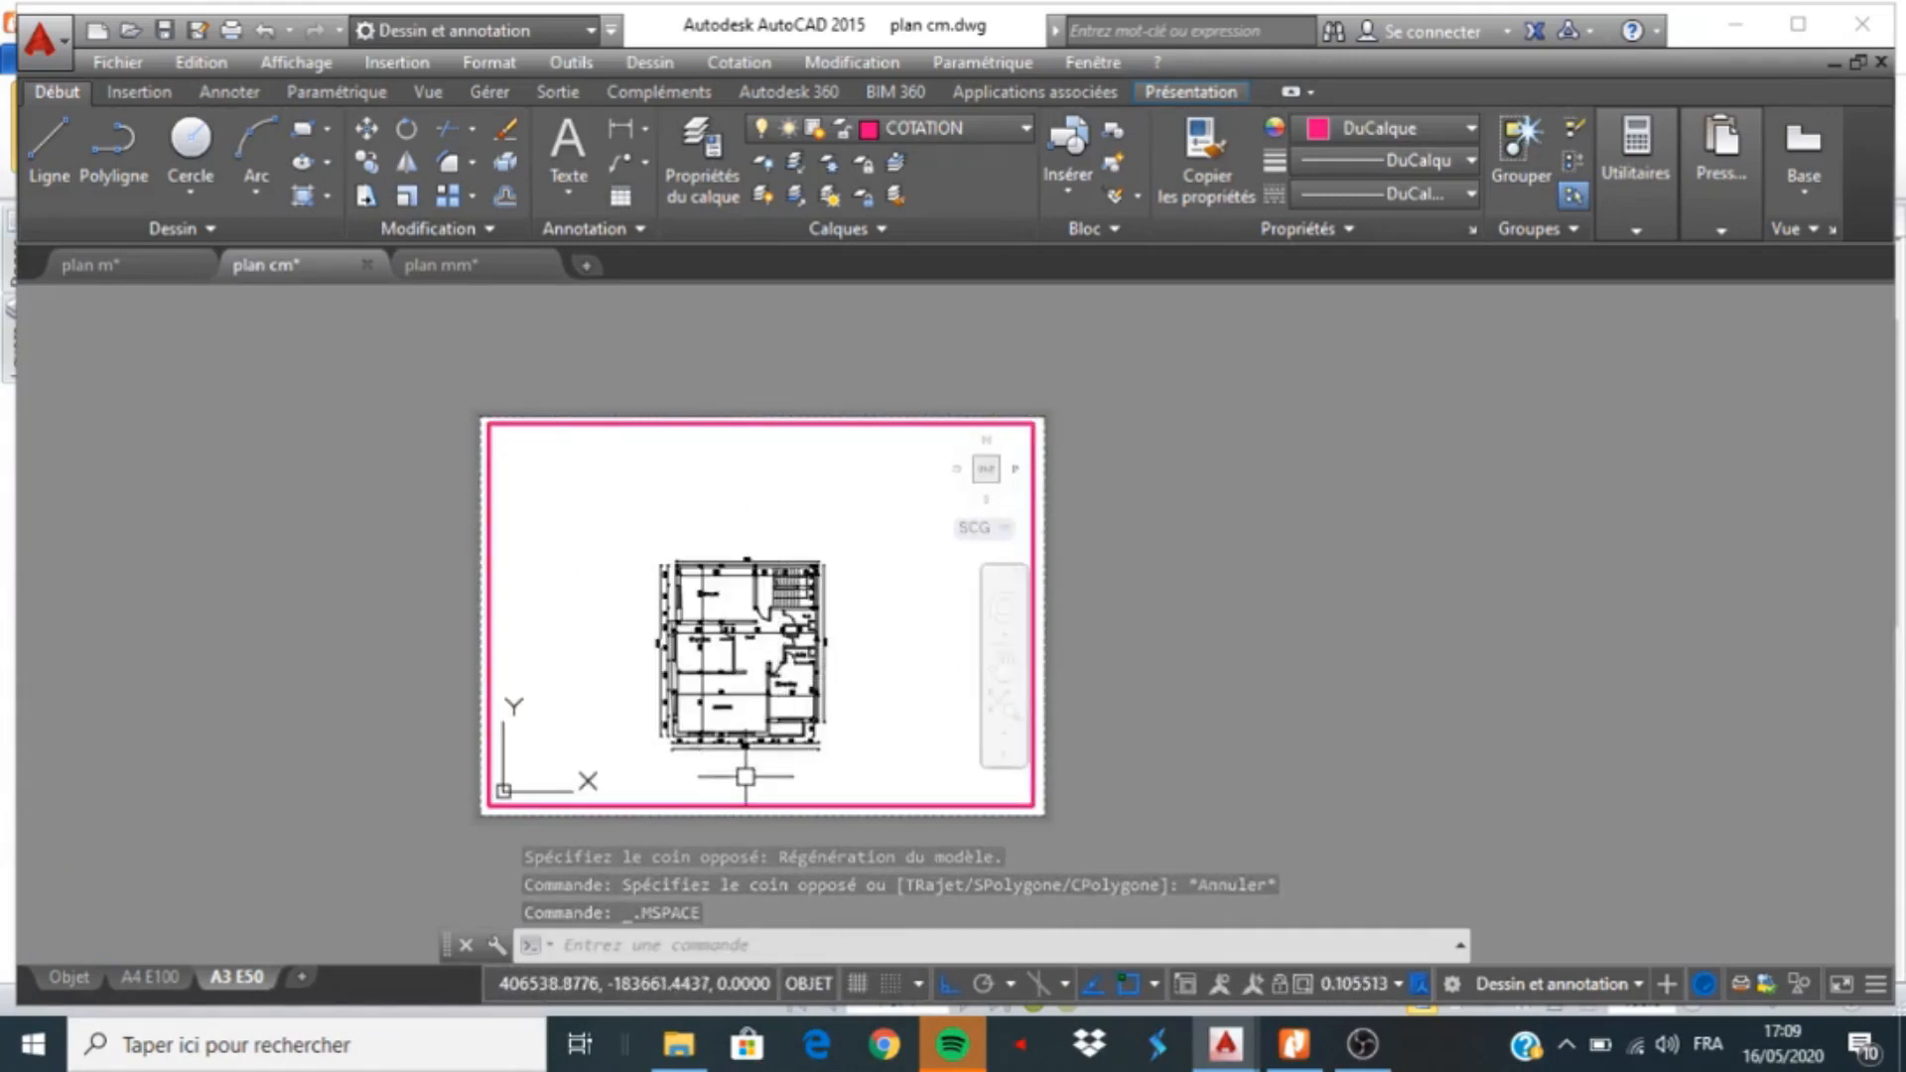
{"action": "scroll", "coordinate": [781, 663], "scroll_direction": "up", "scroll_amount": 1}
{"action": "scroll", "coordinate": [782, 663], "scroll_direction": "down", "scroll_amount": 1}
{"action": "scroll", "coordinate": [755, 606], "scroll_direction": "up", "scroll_amount": 1}
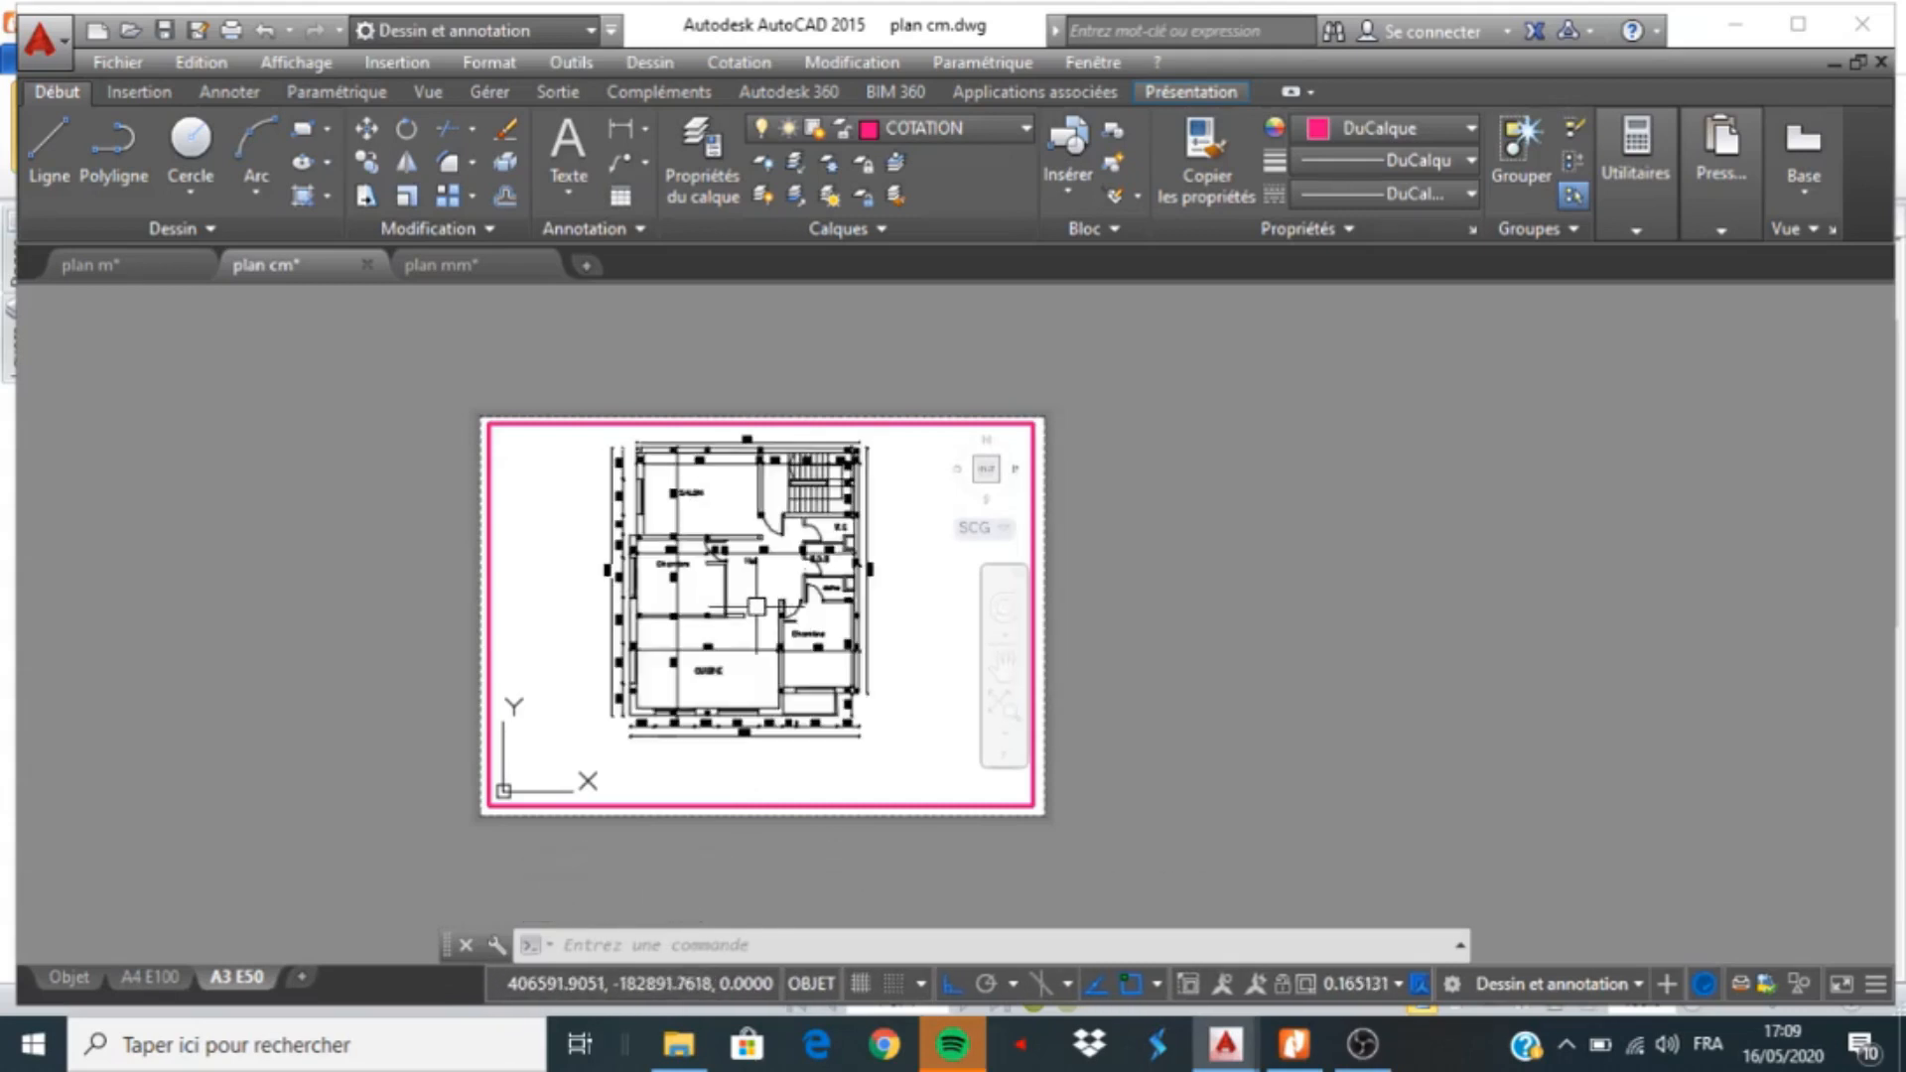
{"action": "middle_click_drag", "start_coordinate": [739, 574], "coordinate": [717, 609]}
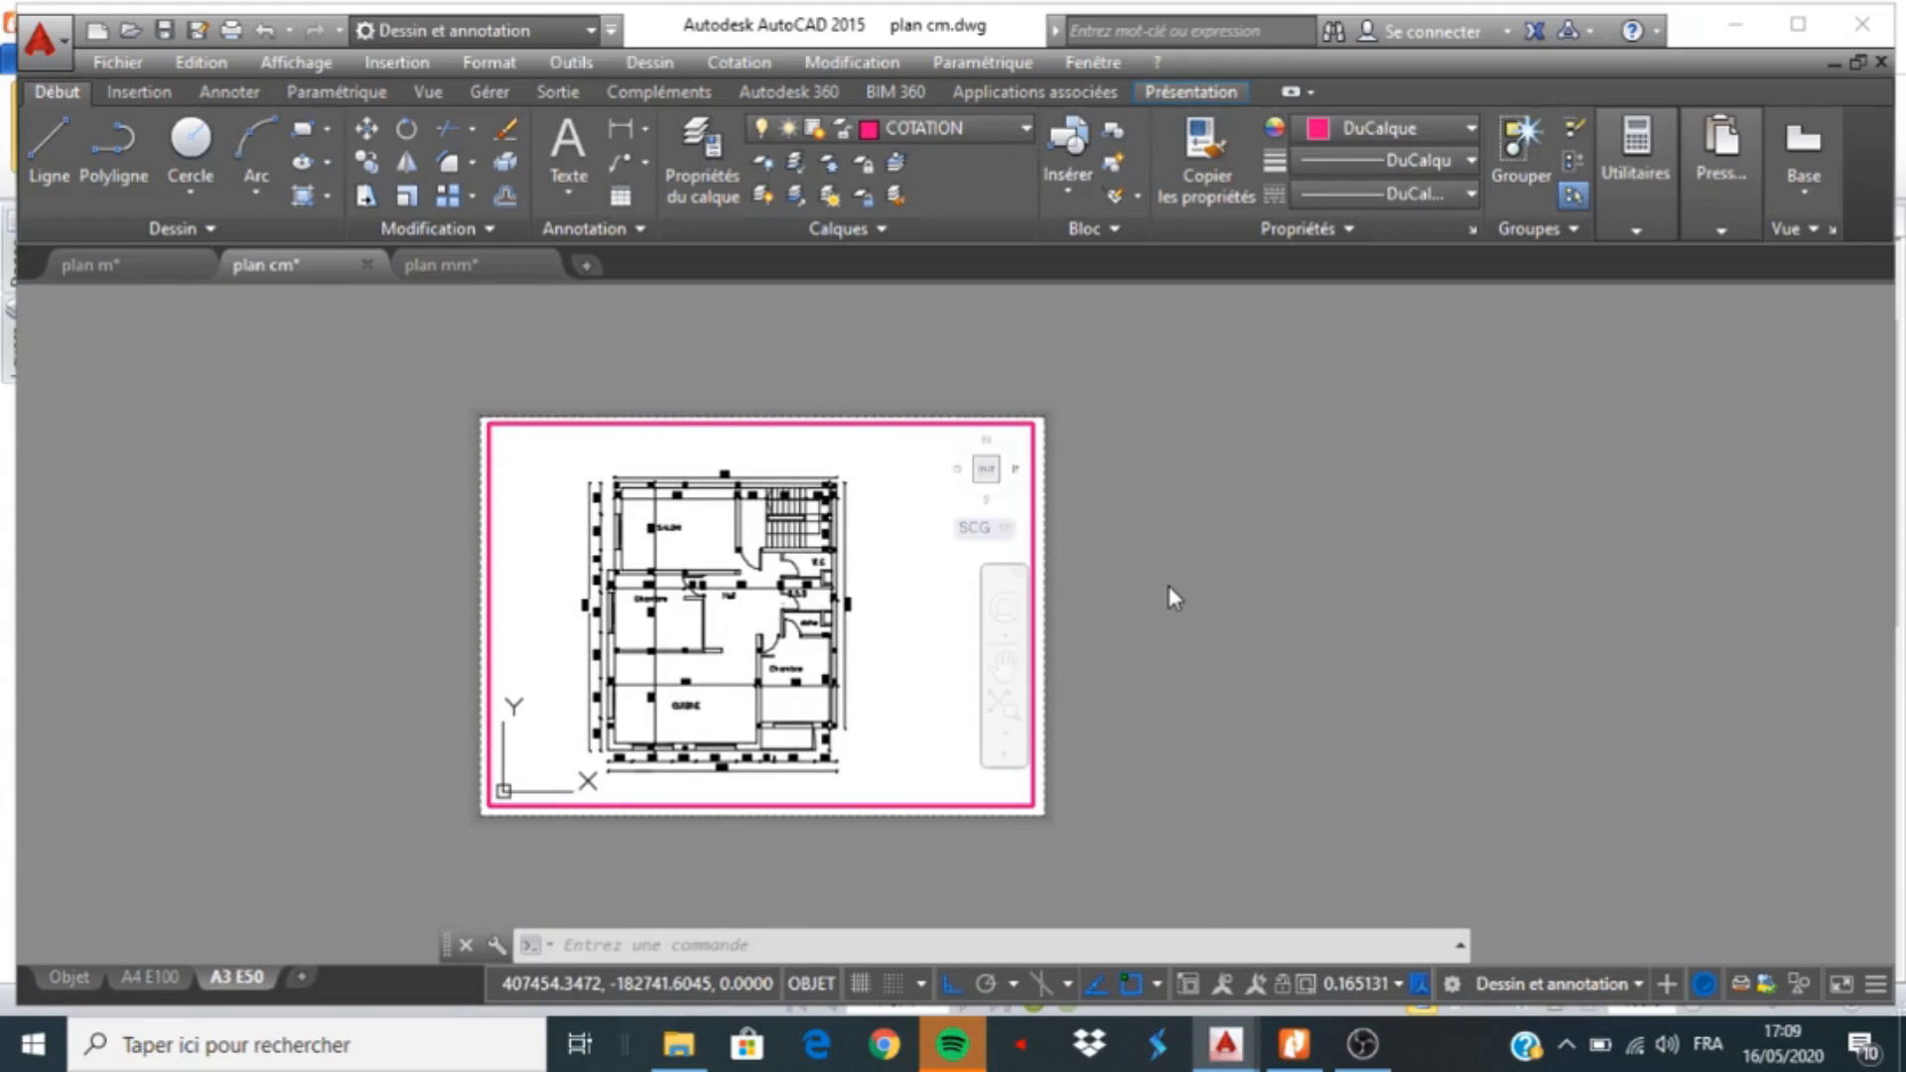
Scale the floor plan in the viewport with Zoom 10/50XP, recentre it, and return to paper space
{"action": "type", "text": "z"}
{"action": "key", "text": "Return"}
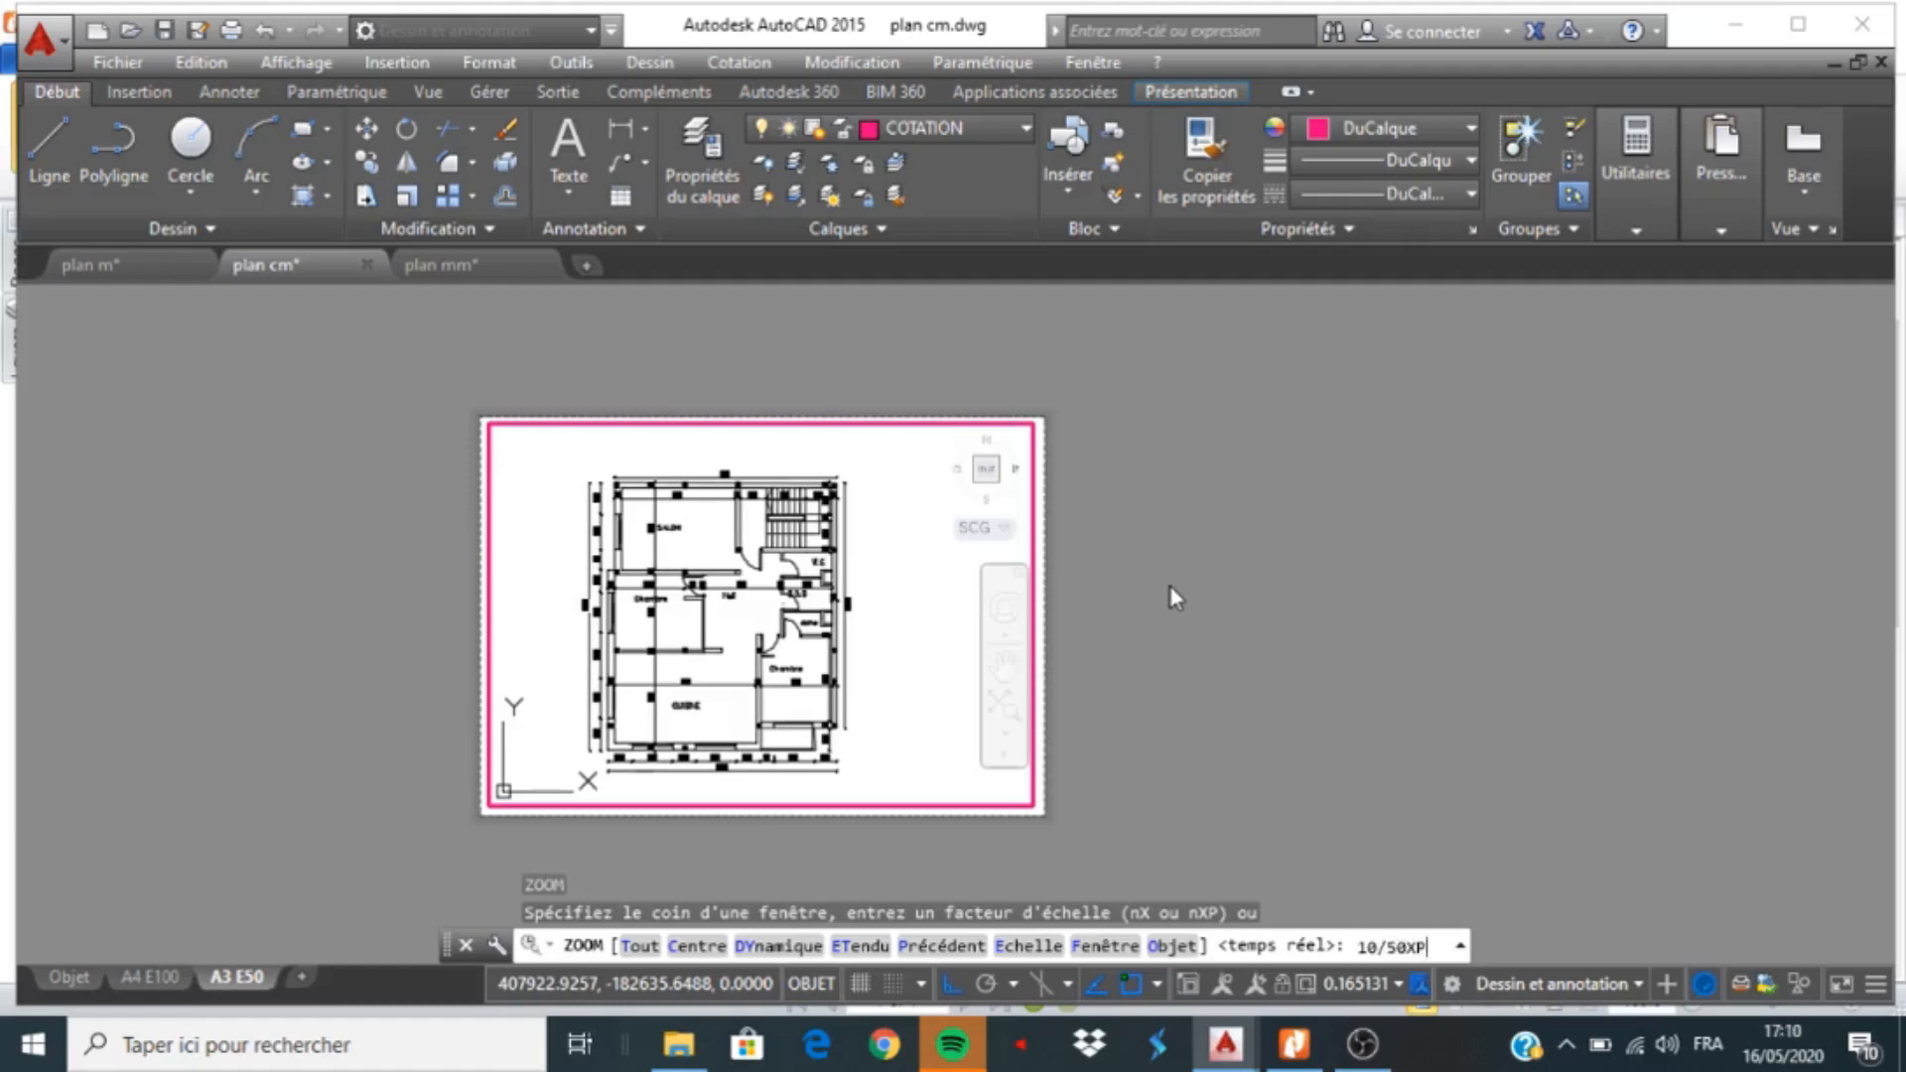
{"action": "key", "text": "Return"}
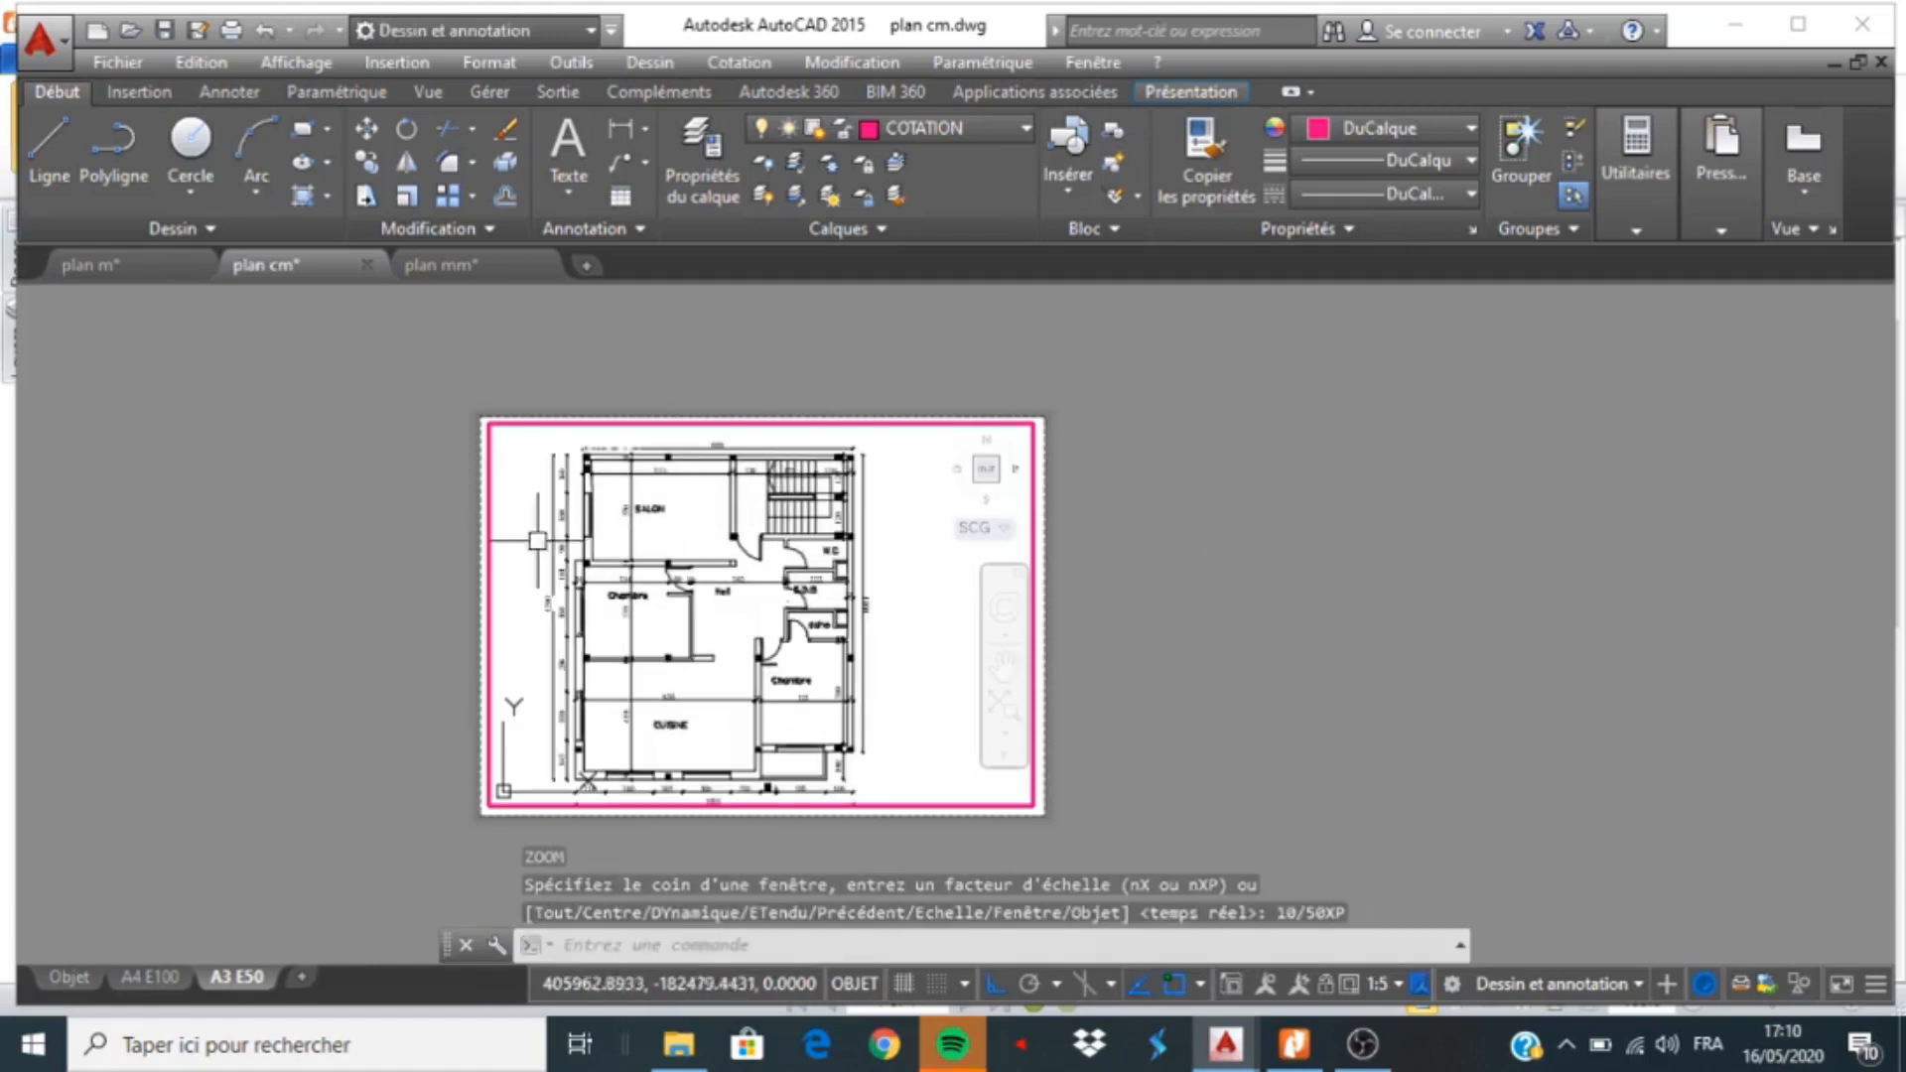
{"action": "middle_click_drag", "start_coordinate": [618, 581], "coordinate": [657, 576]}
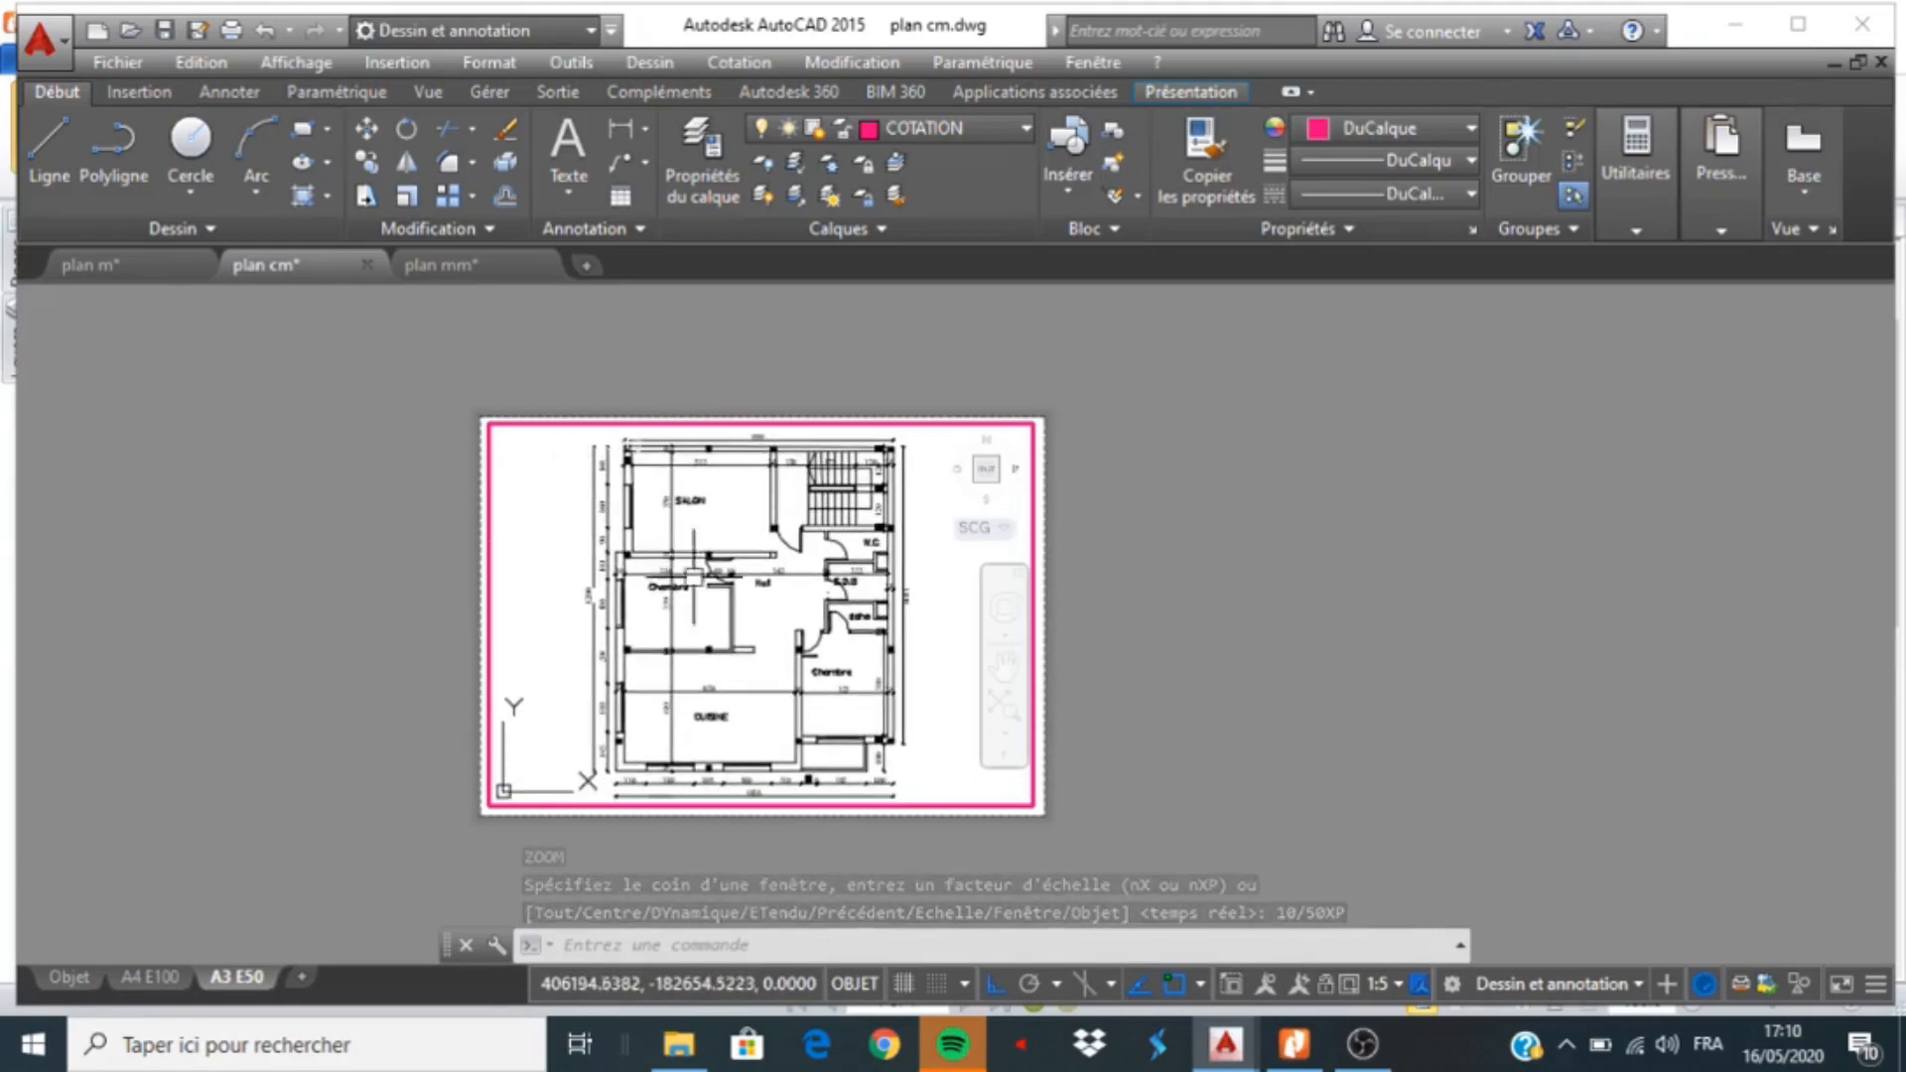
{"action": "double_click", "coordinate": [1166, 541]}
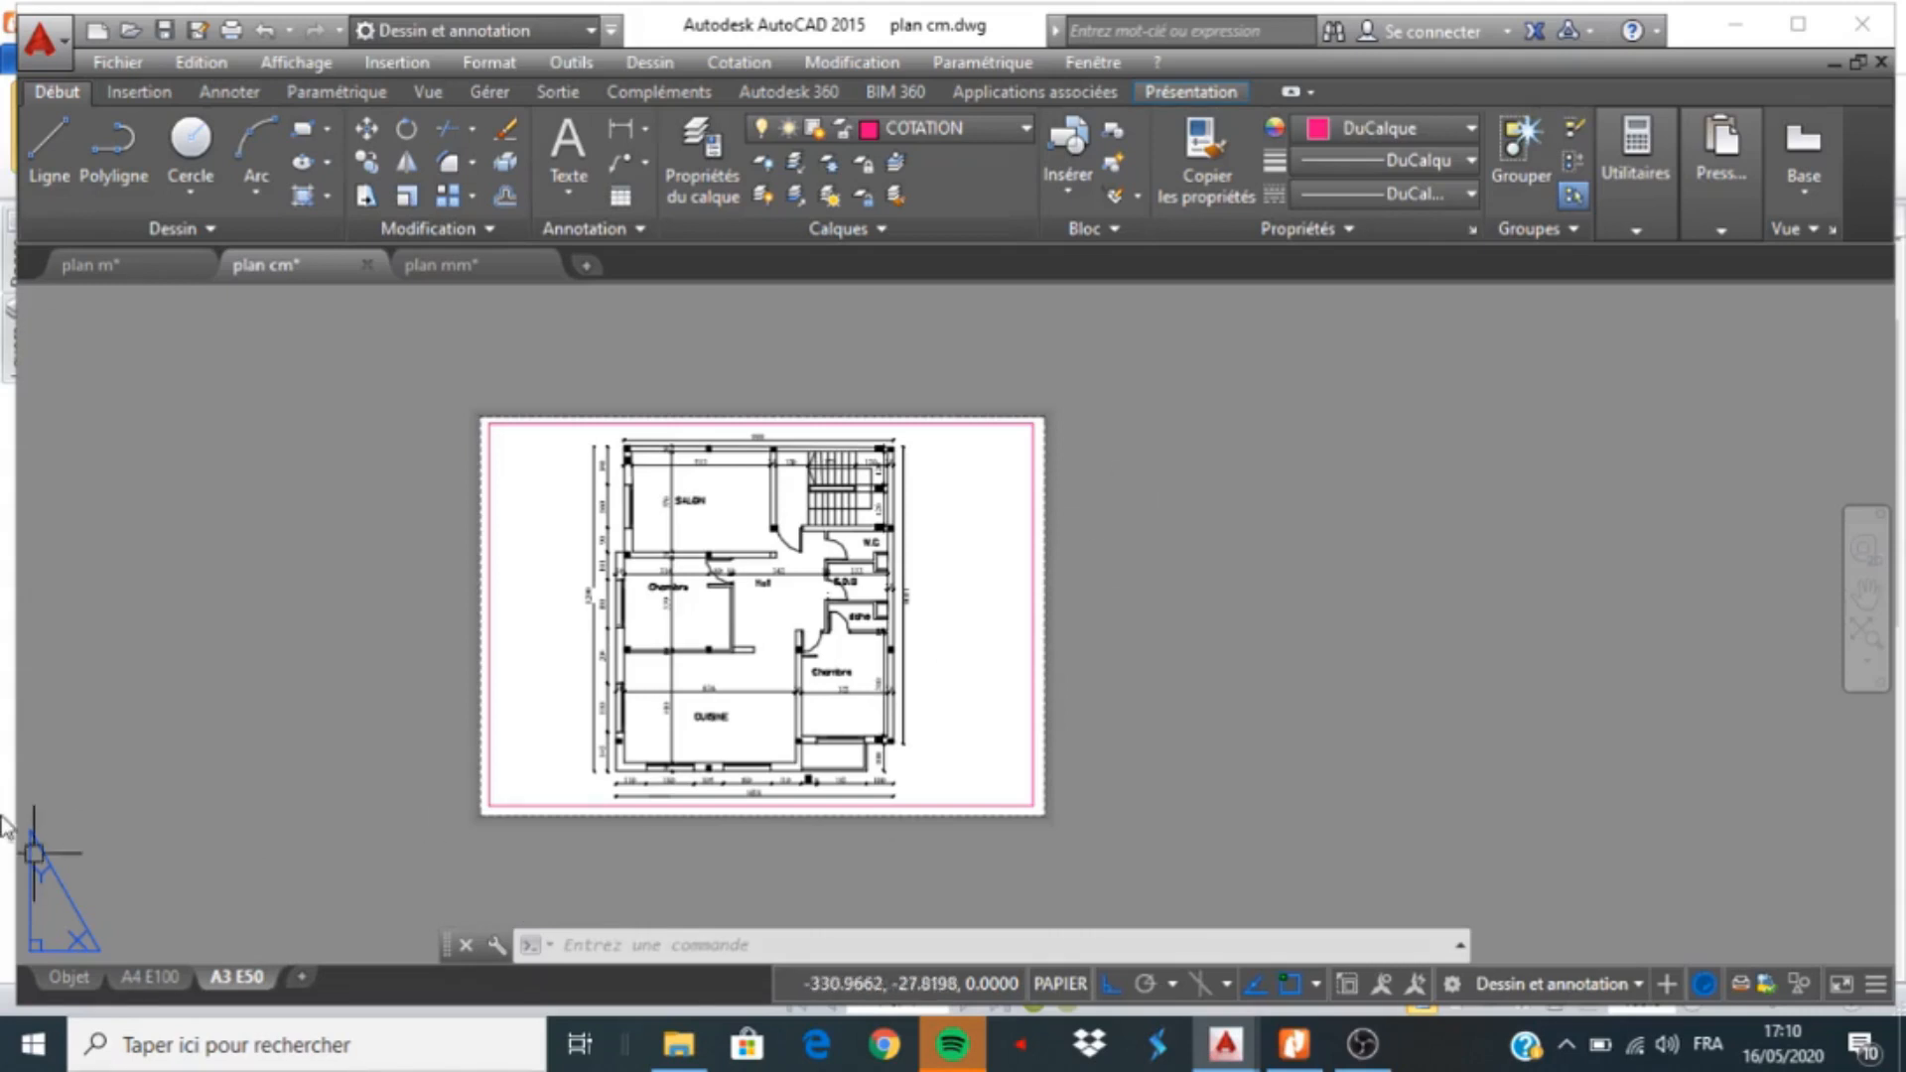
Set up the A4 E100 layout's plot with a window area picked on the viewport frame's opposite corners, and centre the plot
{"action": "left_click", "coordinate": [144, 979]}
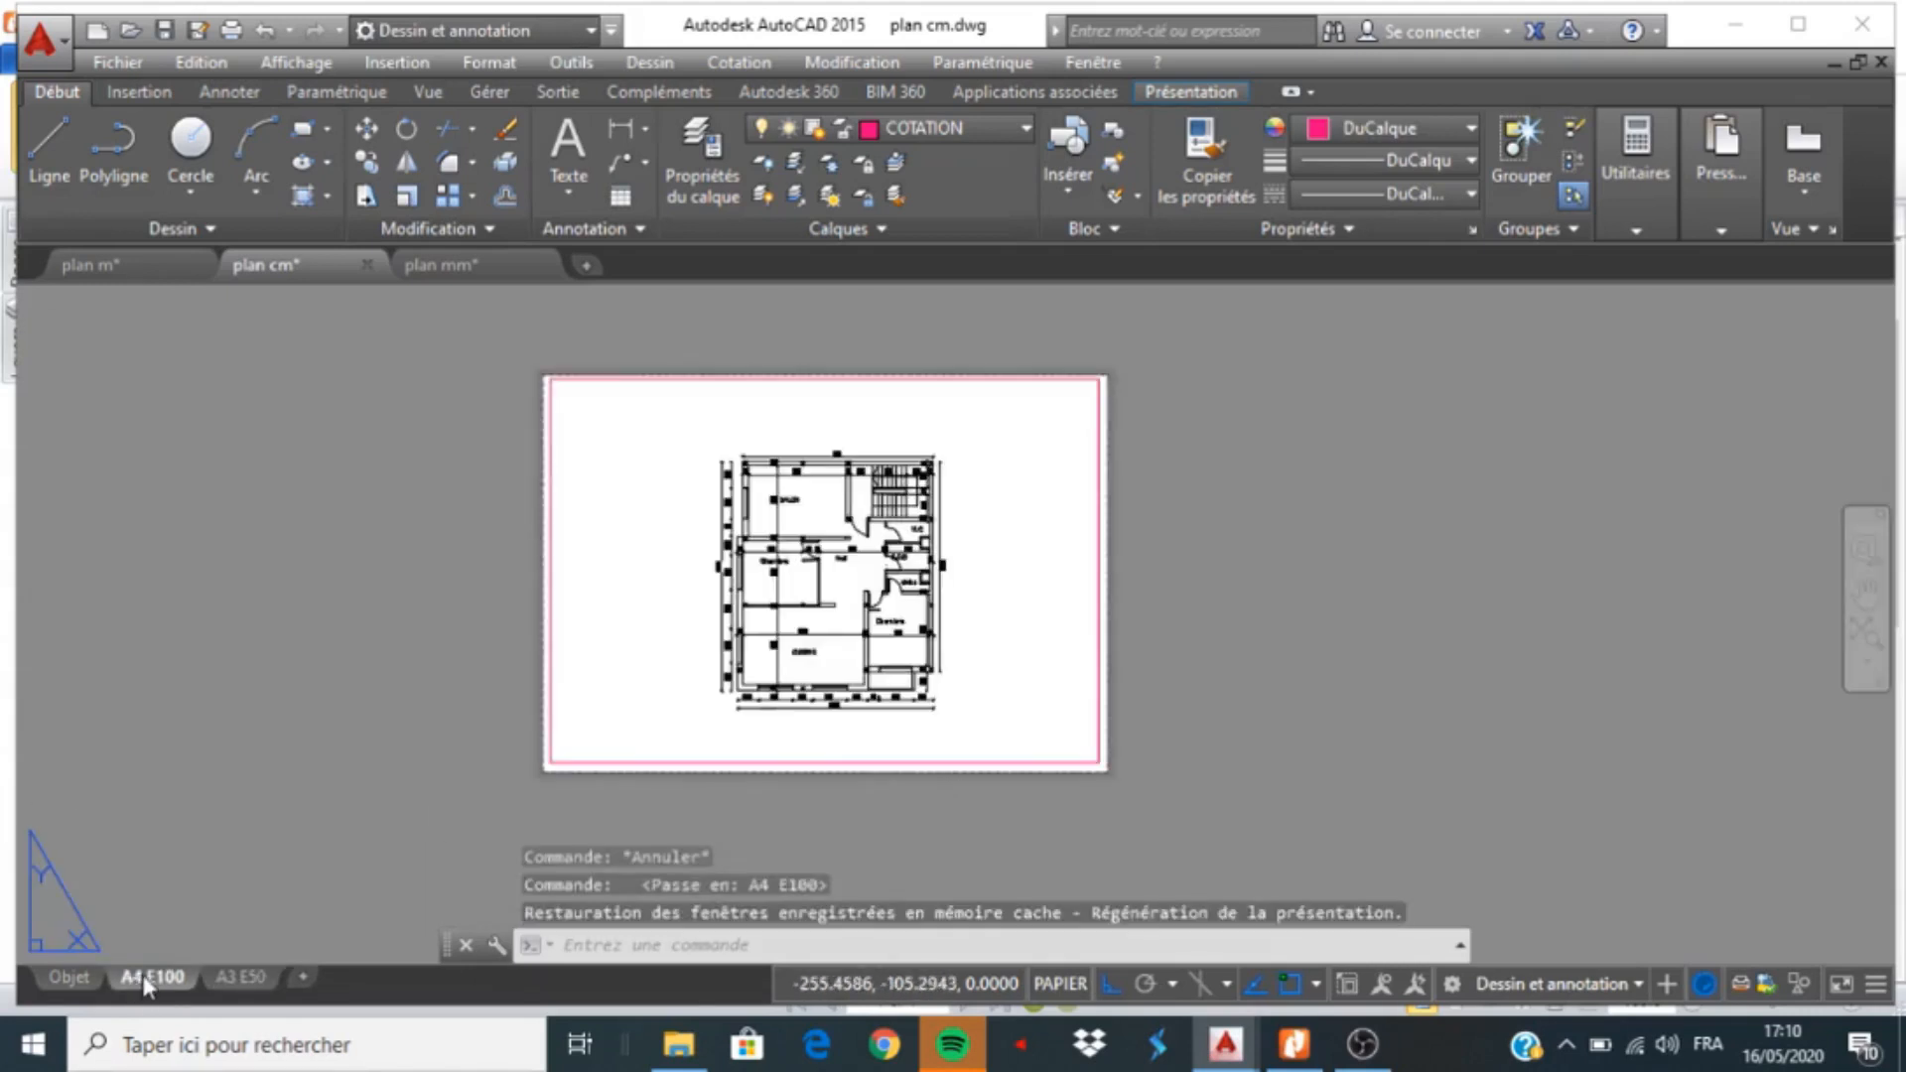
{"action": "left_click", "coordinate": [232, 32]}
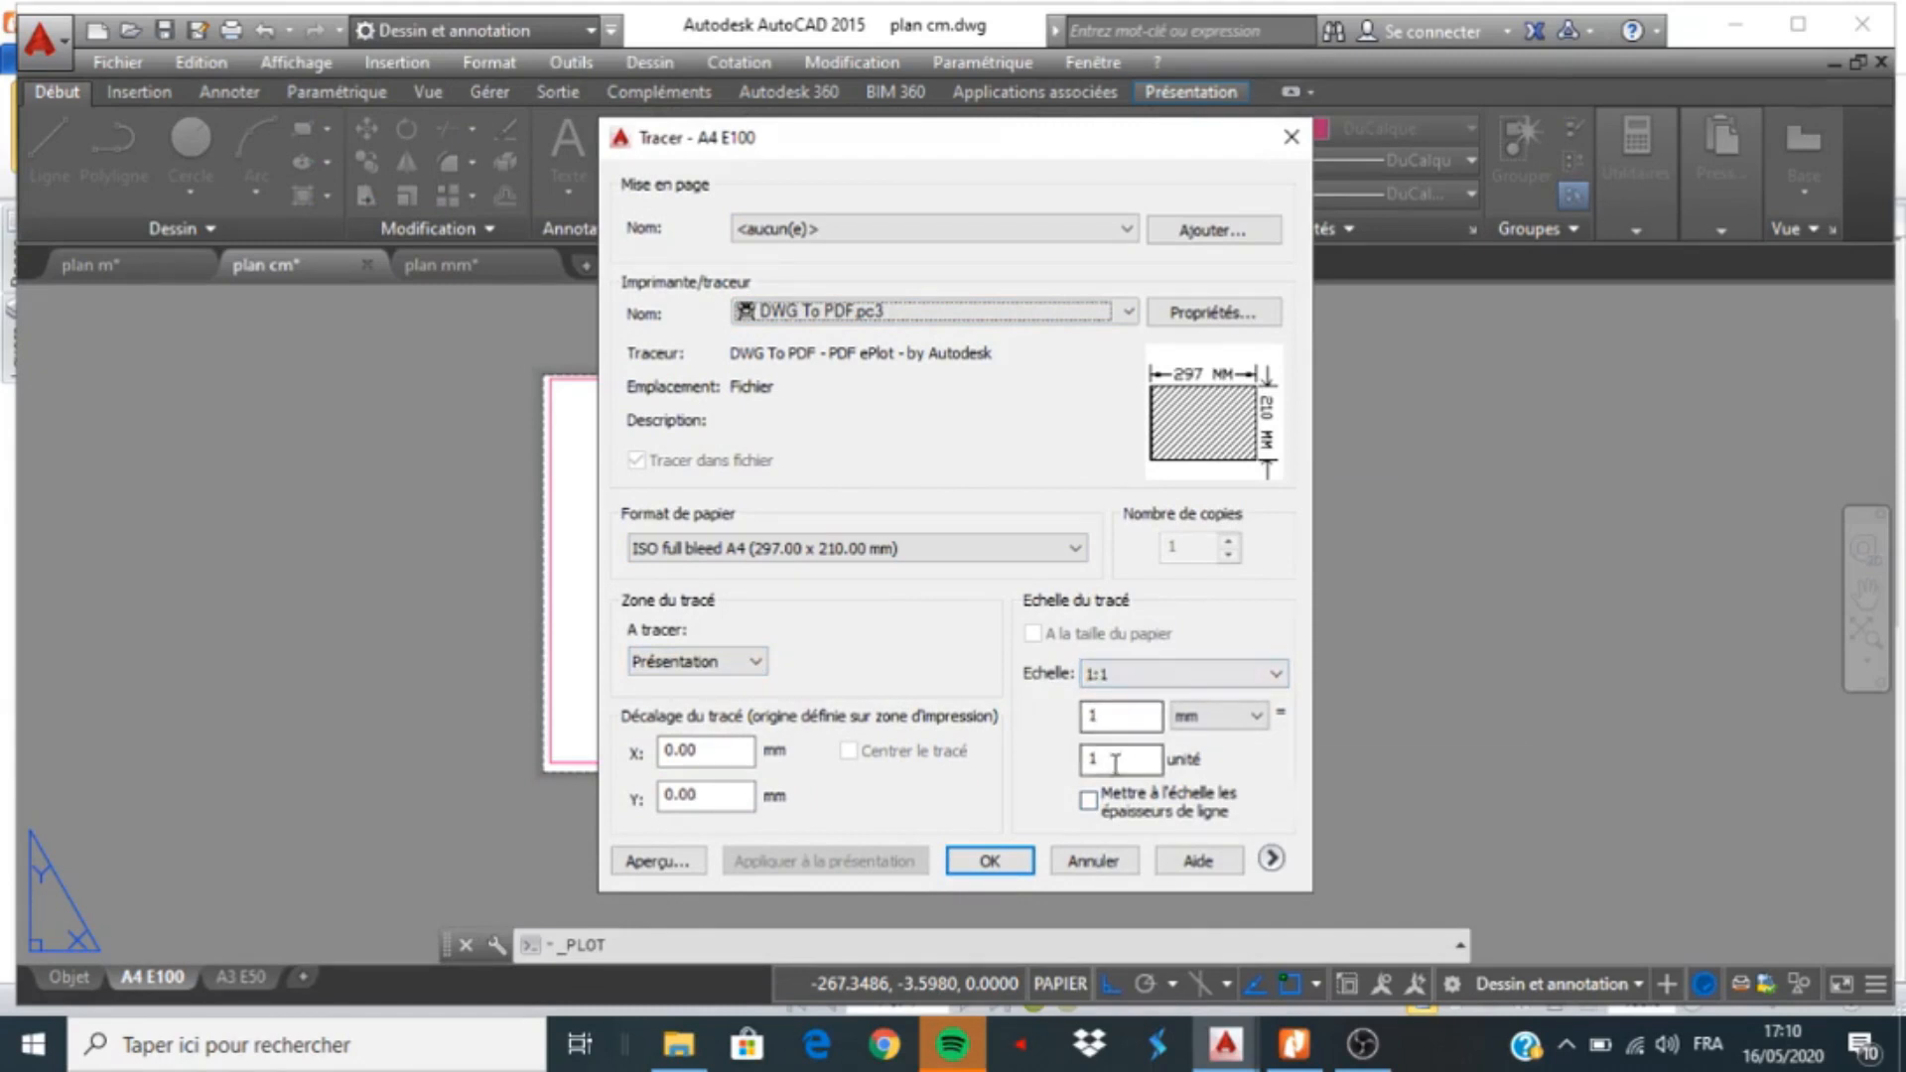
{"action": "left_click", "coordinate": [755, 663]}
{"action": "left_click", "coordinate": [657, 723]}
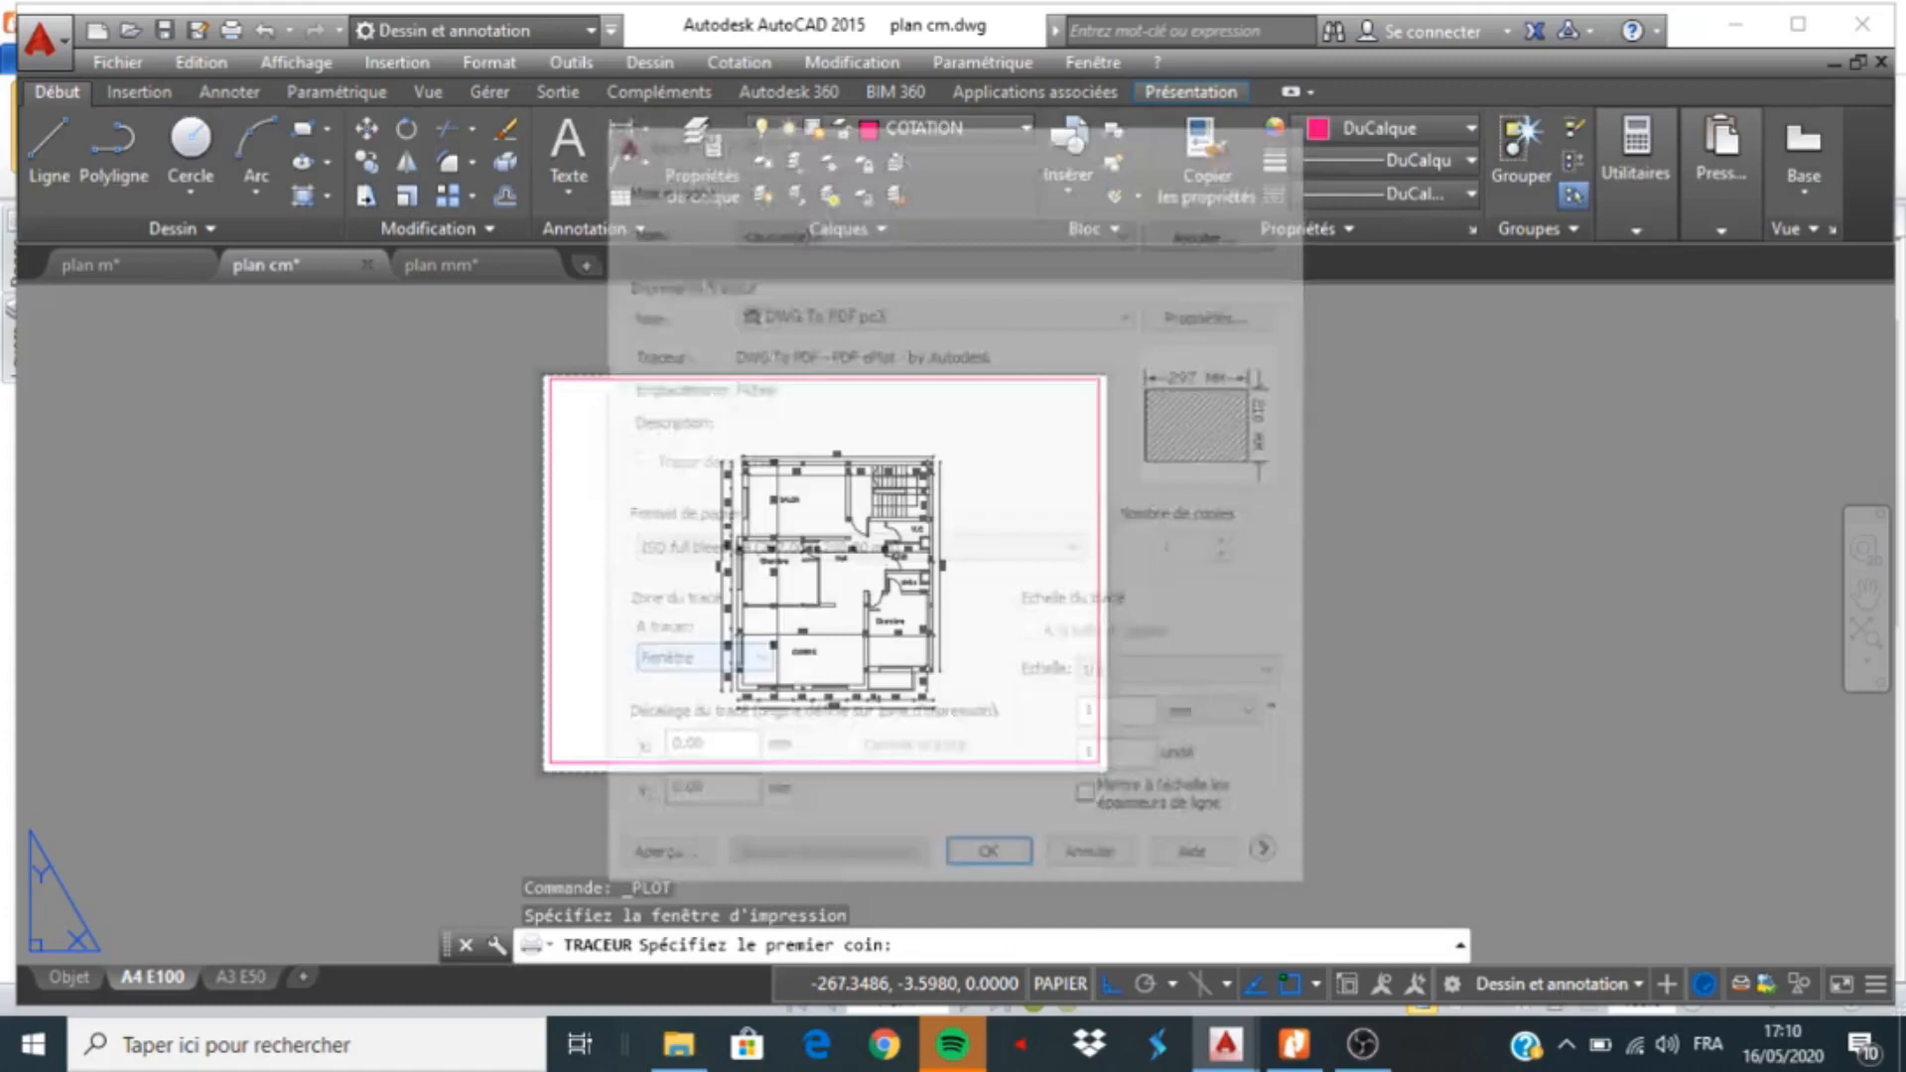
{"action": "scroll", "coordinate": [576, 383], "scroll_direction": "up", "scroll_amount": 2}
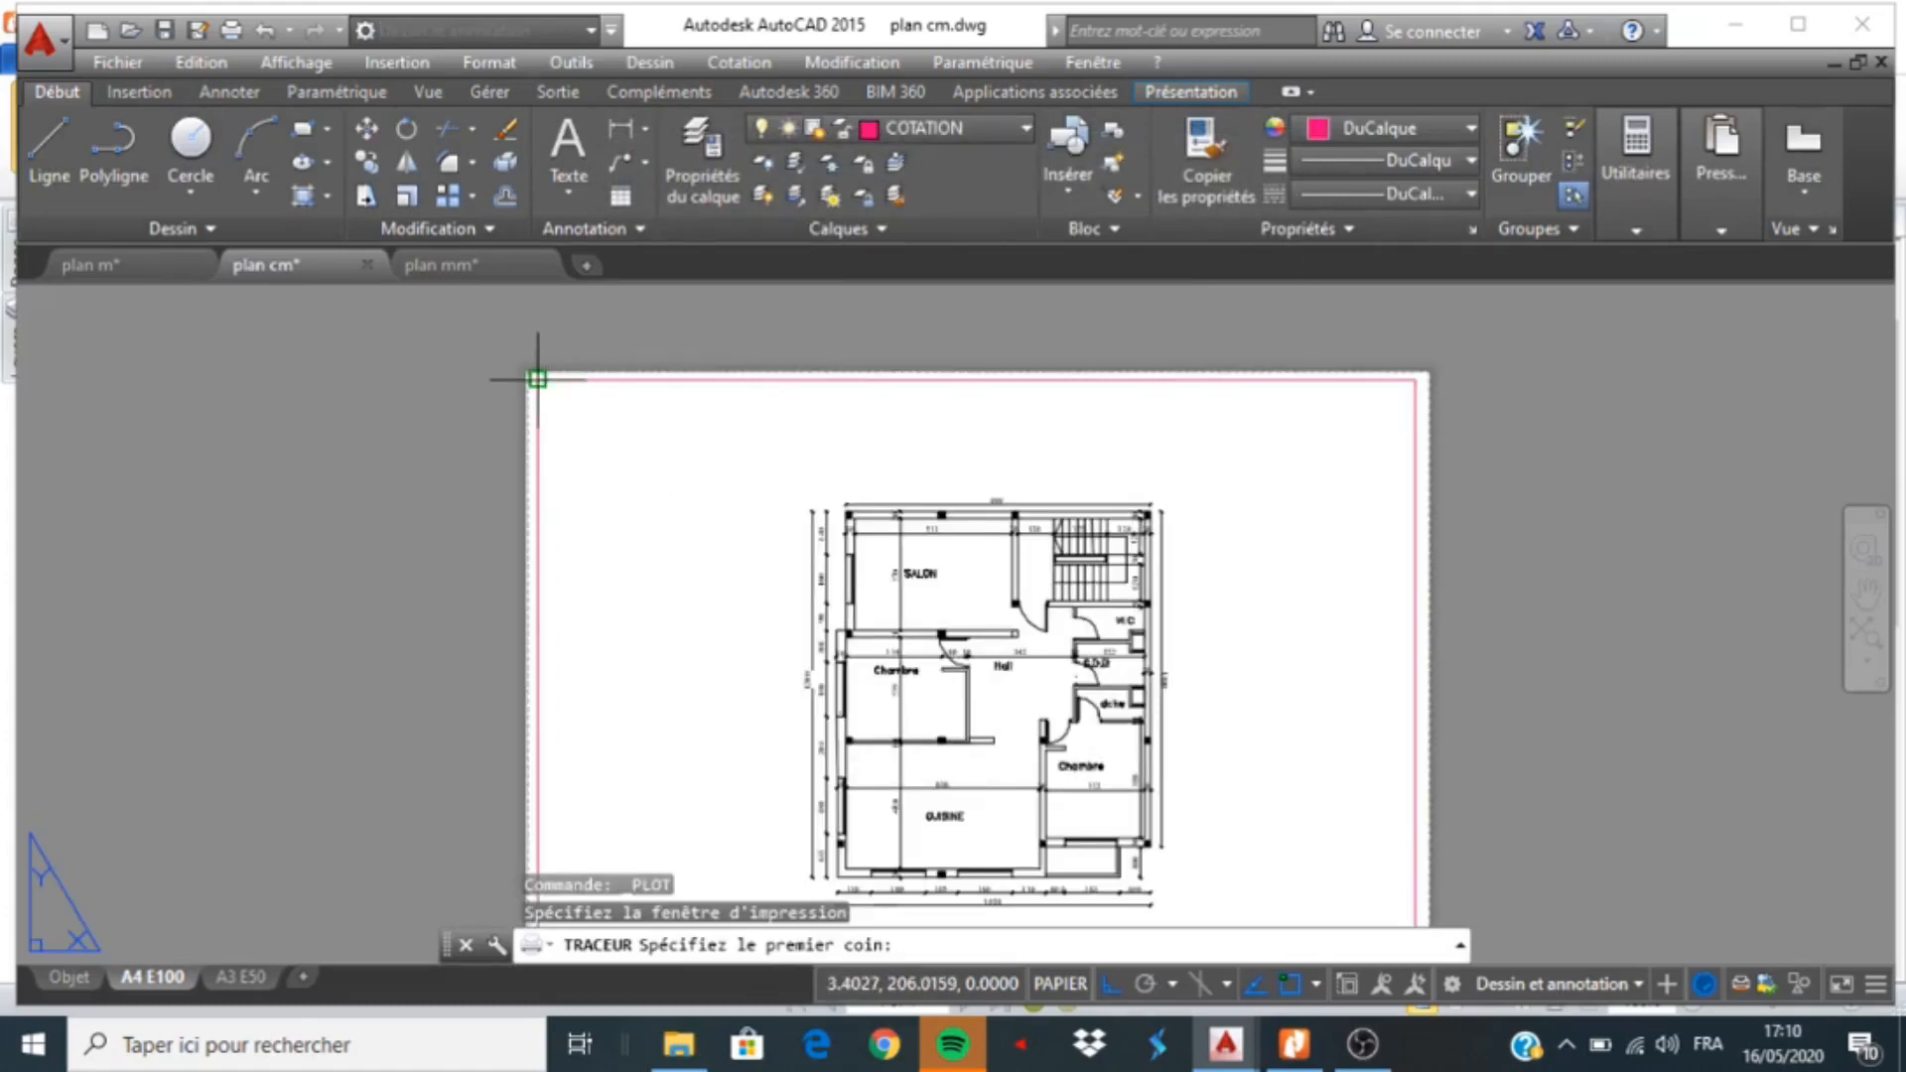
{"action": "left_click", "coordinate": [532, 374]}
{"action": "scroll", "coordinate": [497, 317], "scroll_direction": "down", "scroll_amount": 4}
{"action": "scroll", "coordinate": [749, 553], "scroll_direction": "up", "scroll_amount": 2}
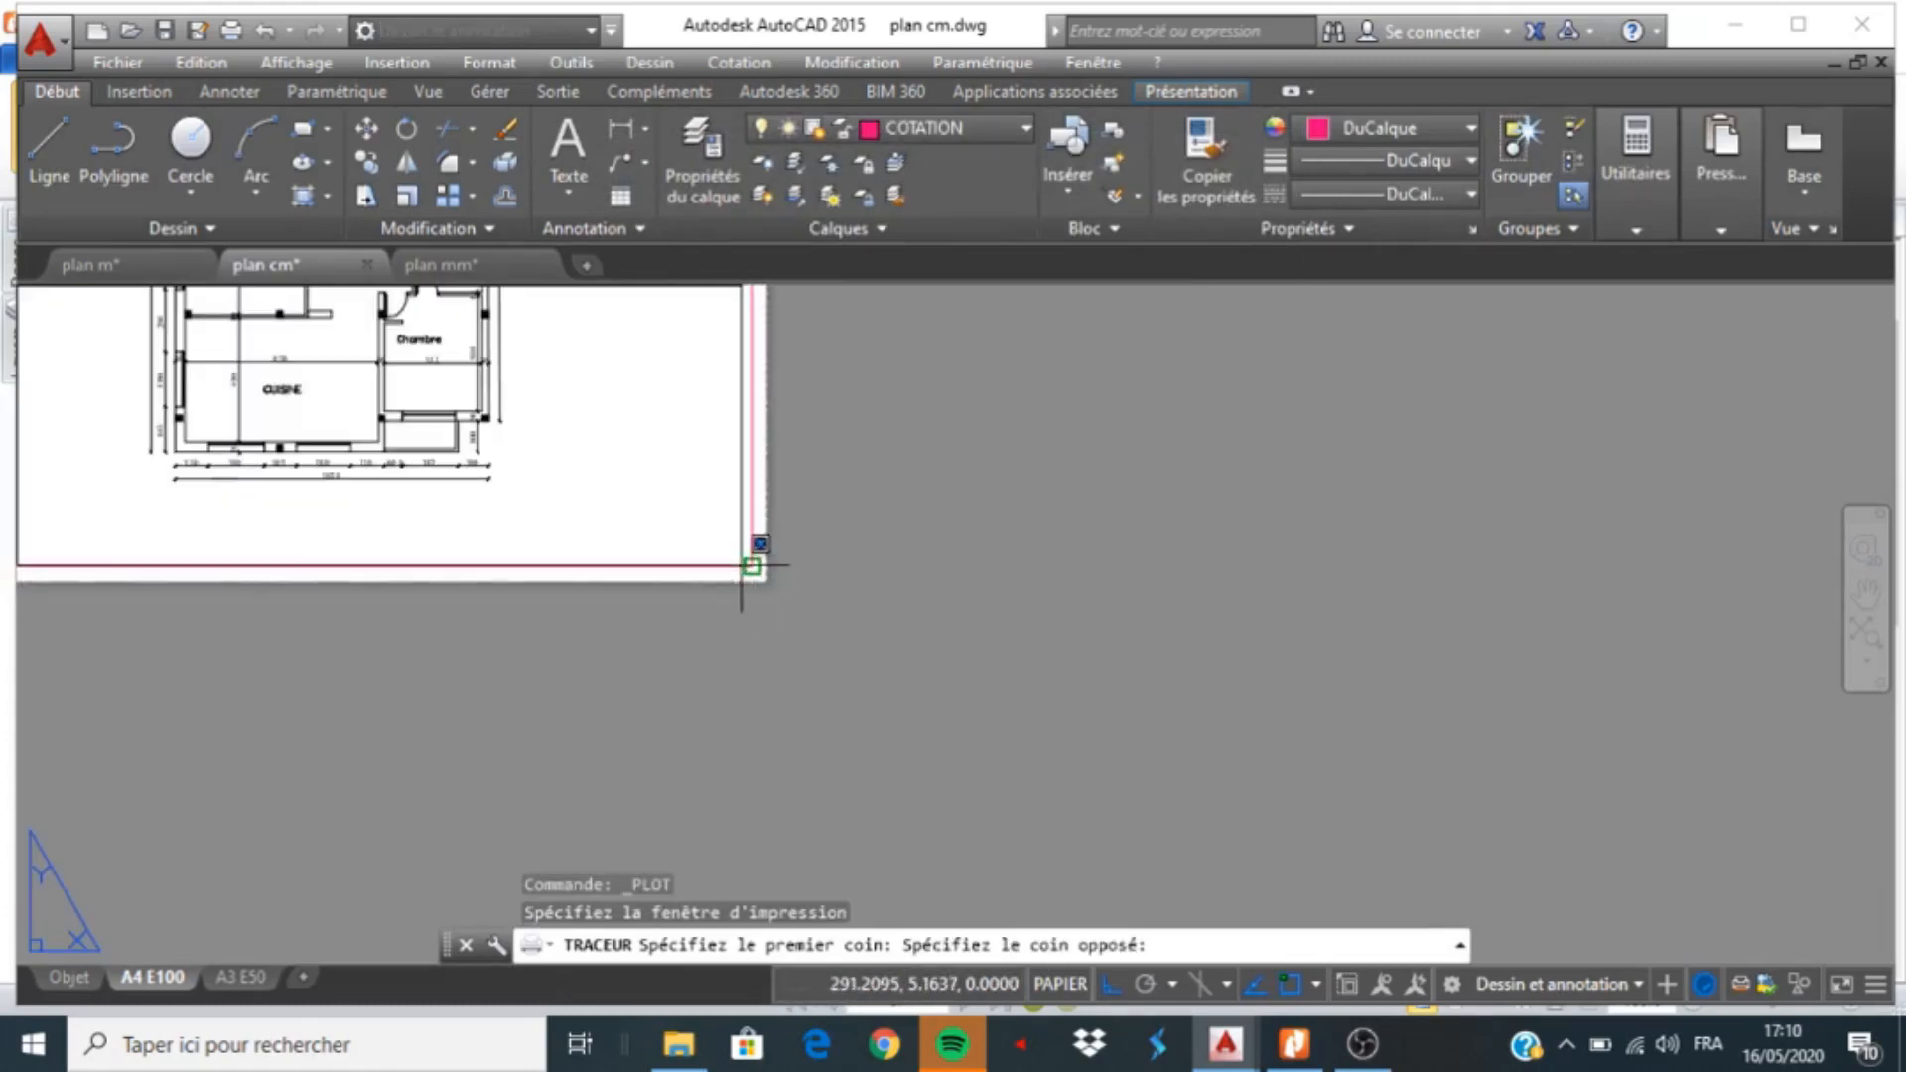
{"action": "left_click", "coordinate": [758, 557]}
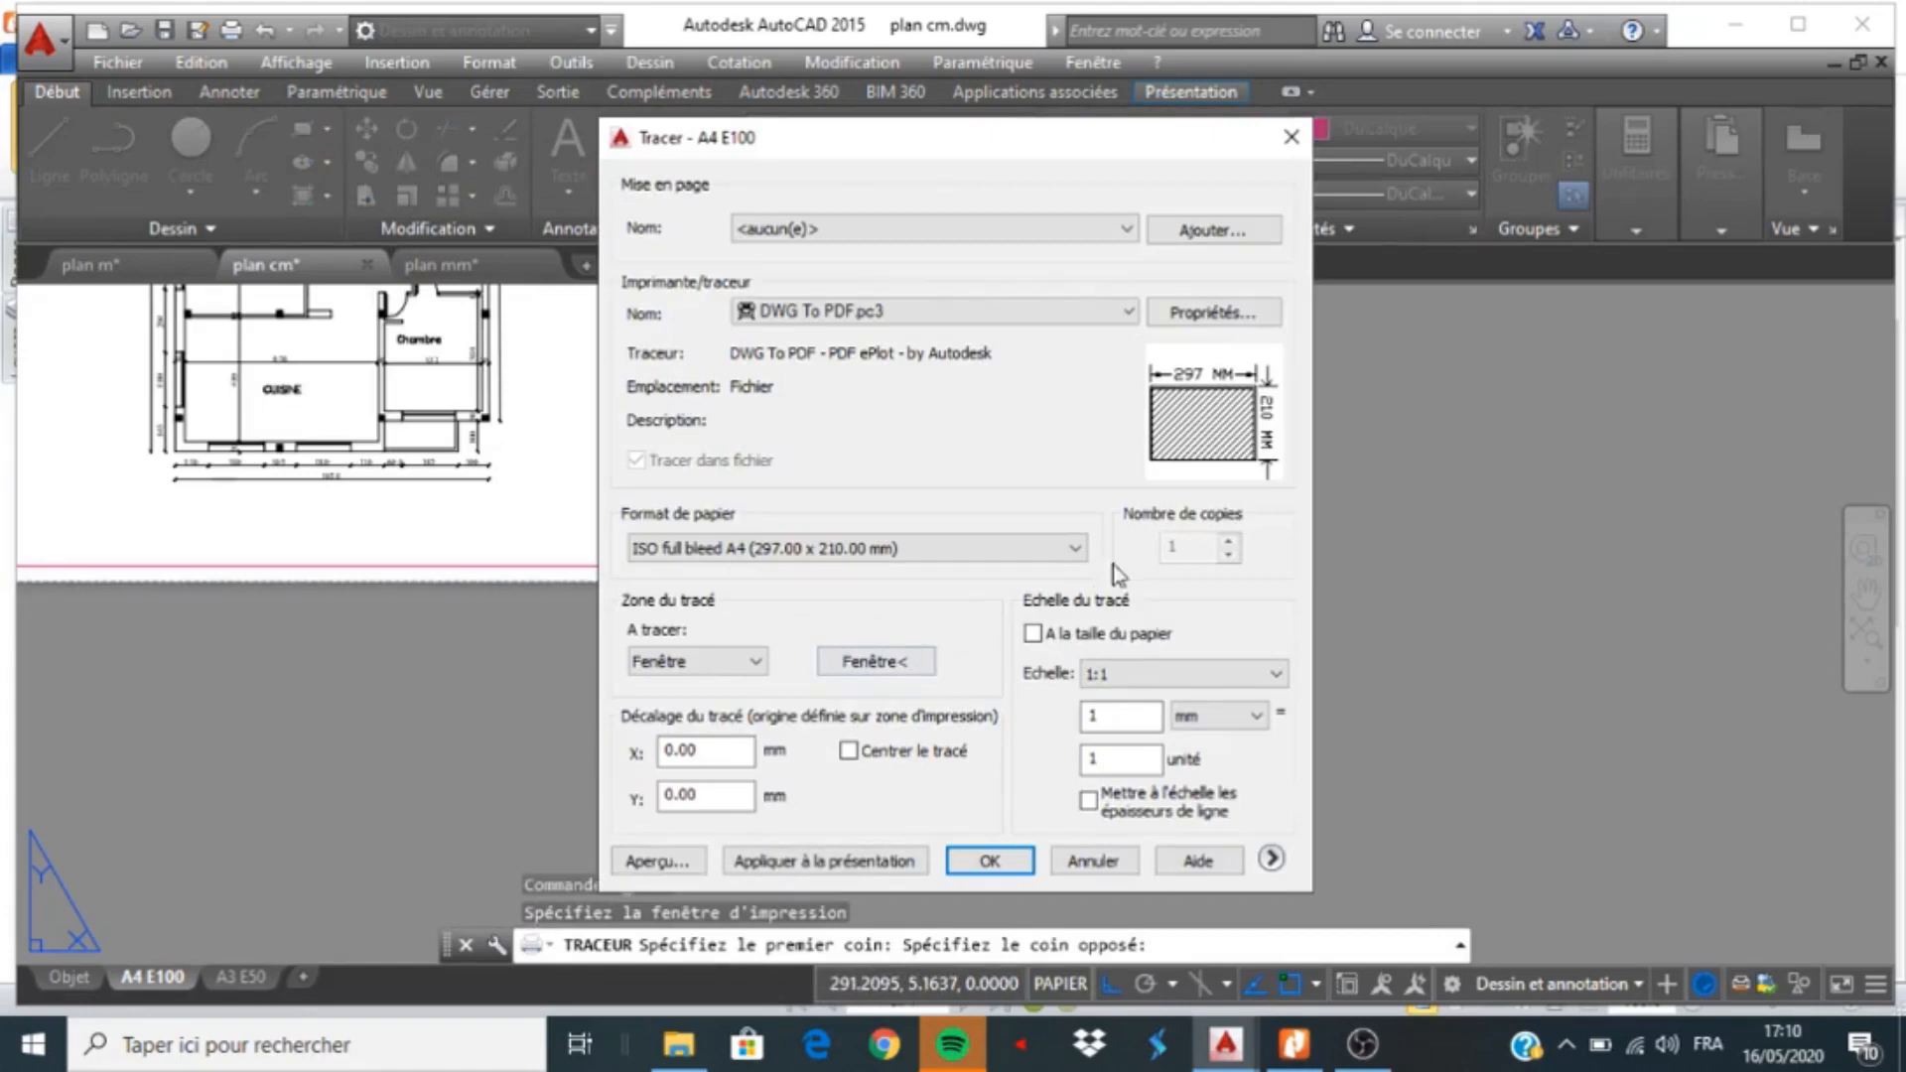
{"action": "left_click", "coordinate": [847, 753]}
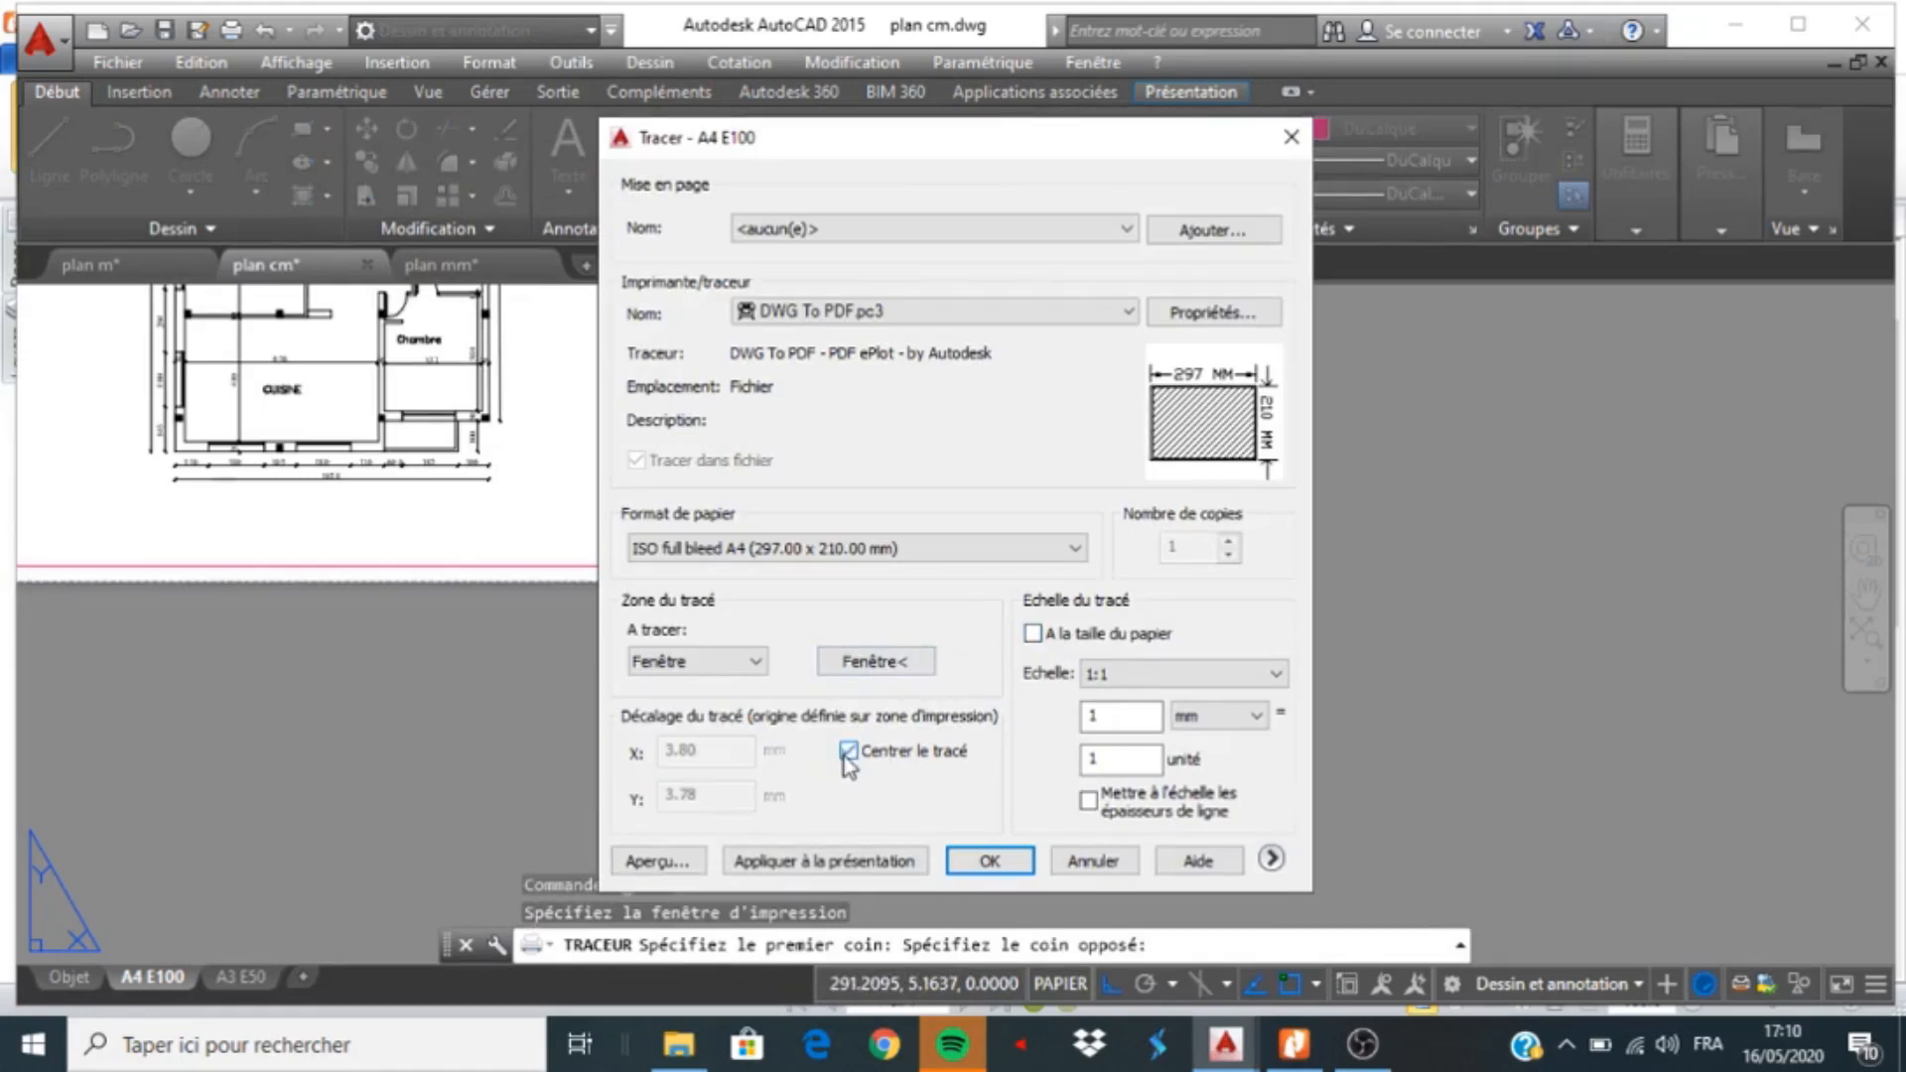
Preview the A4 E100 plot and save it as the PDF VUE EN PLAN A4 E100 in the plan autocad folder
{"action": "left_click", "coordinate": [656, 862]}
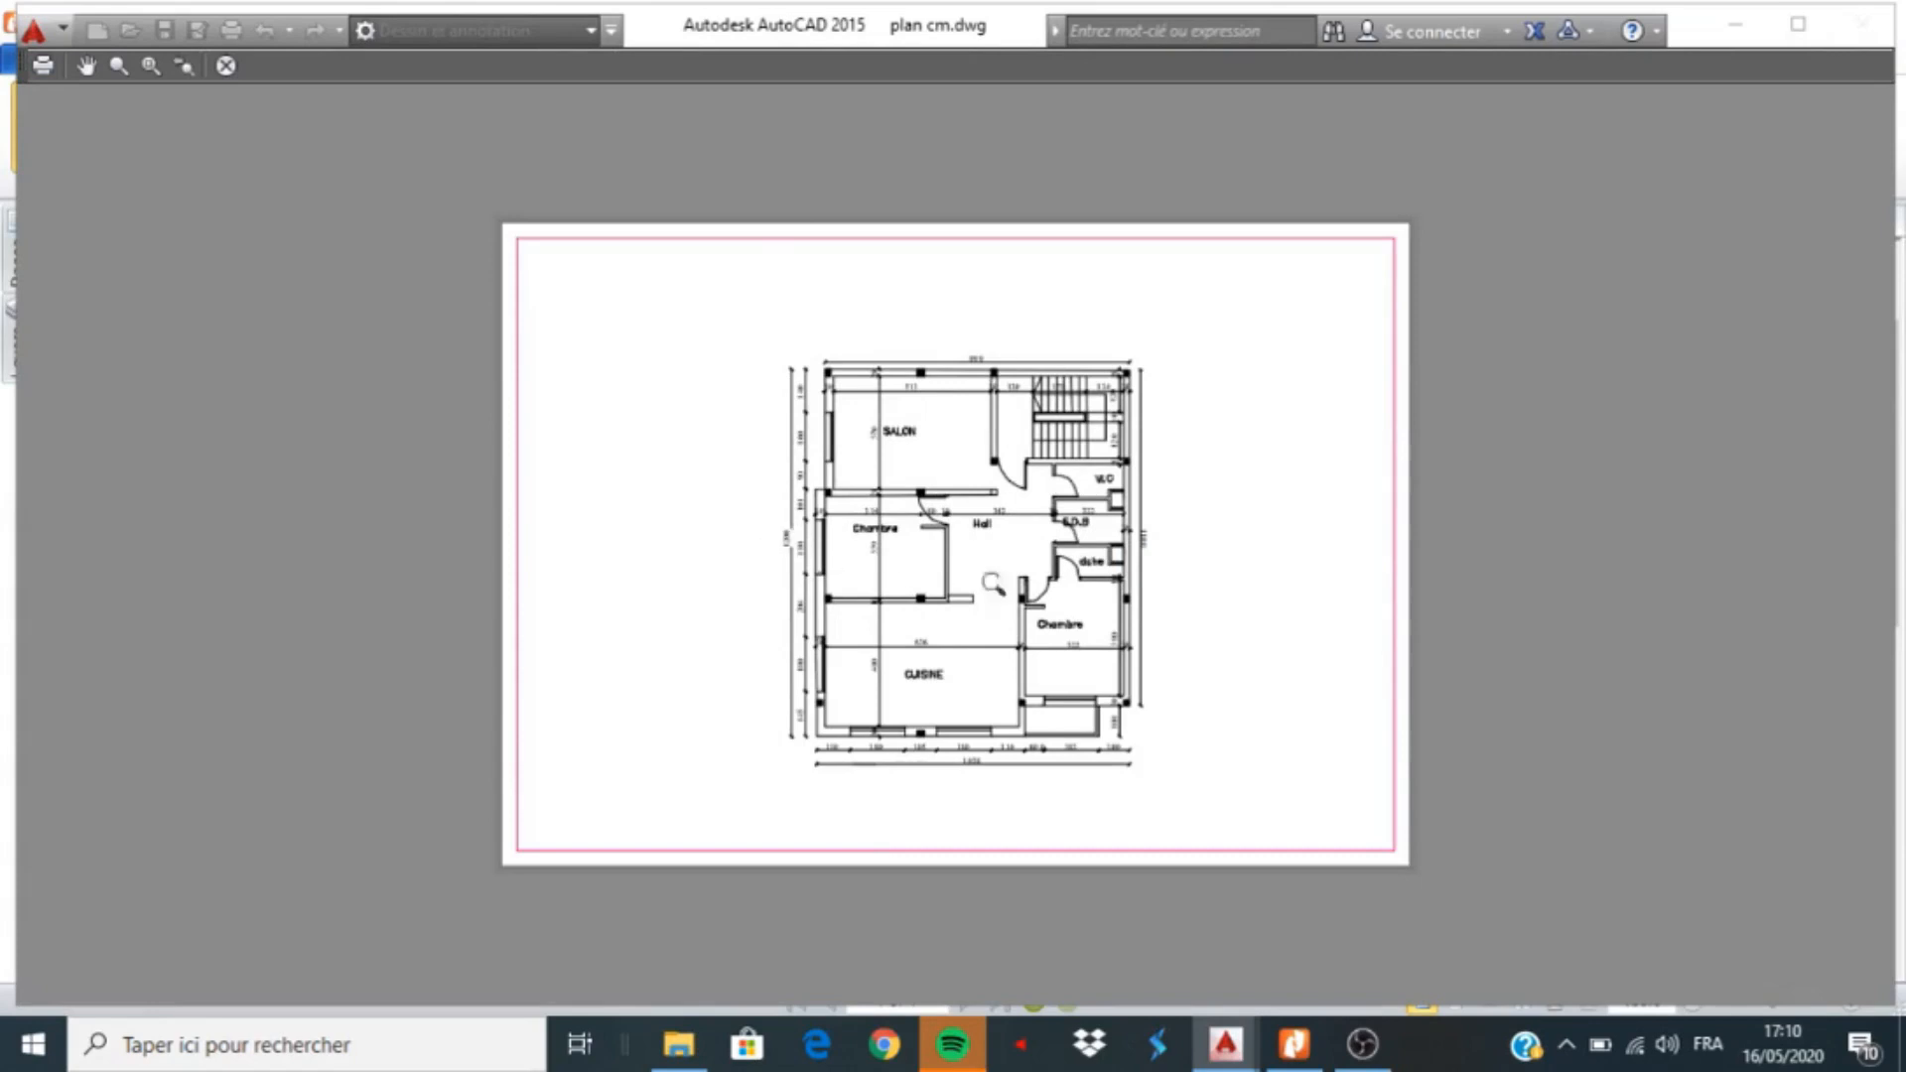
{"action": "left_click", "coordinate": [45, 67]}
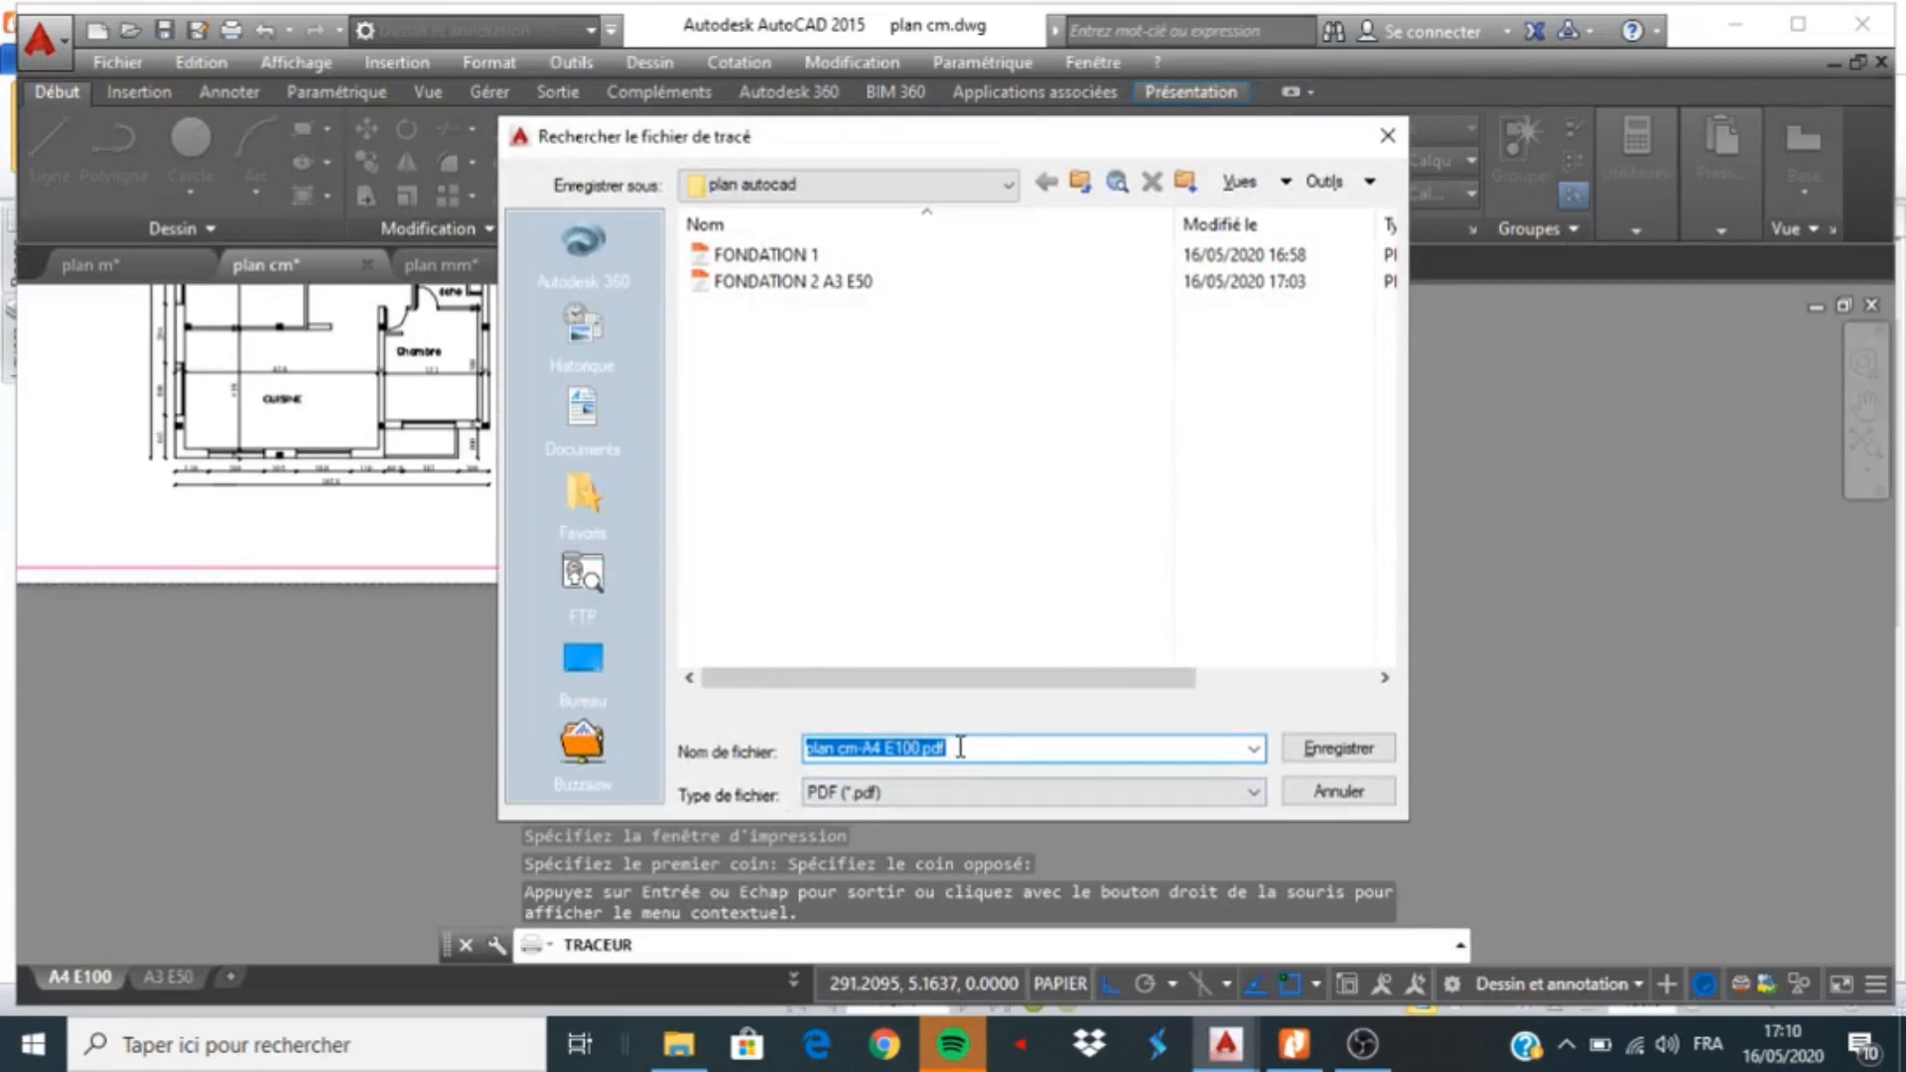
{"action": "type", "text": "VUE EN PLAN A4 E100"}
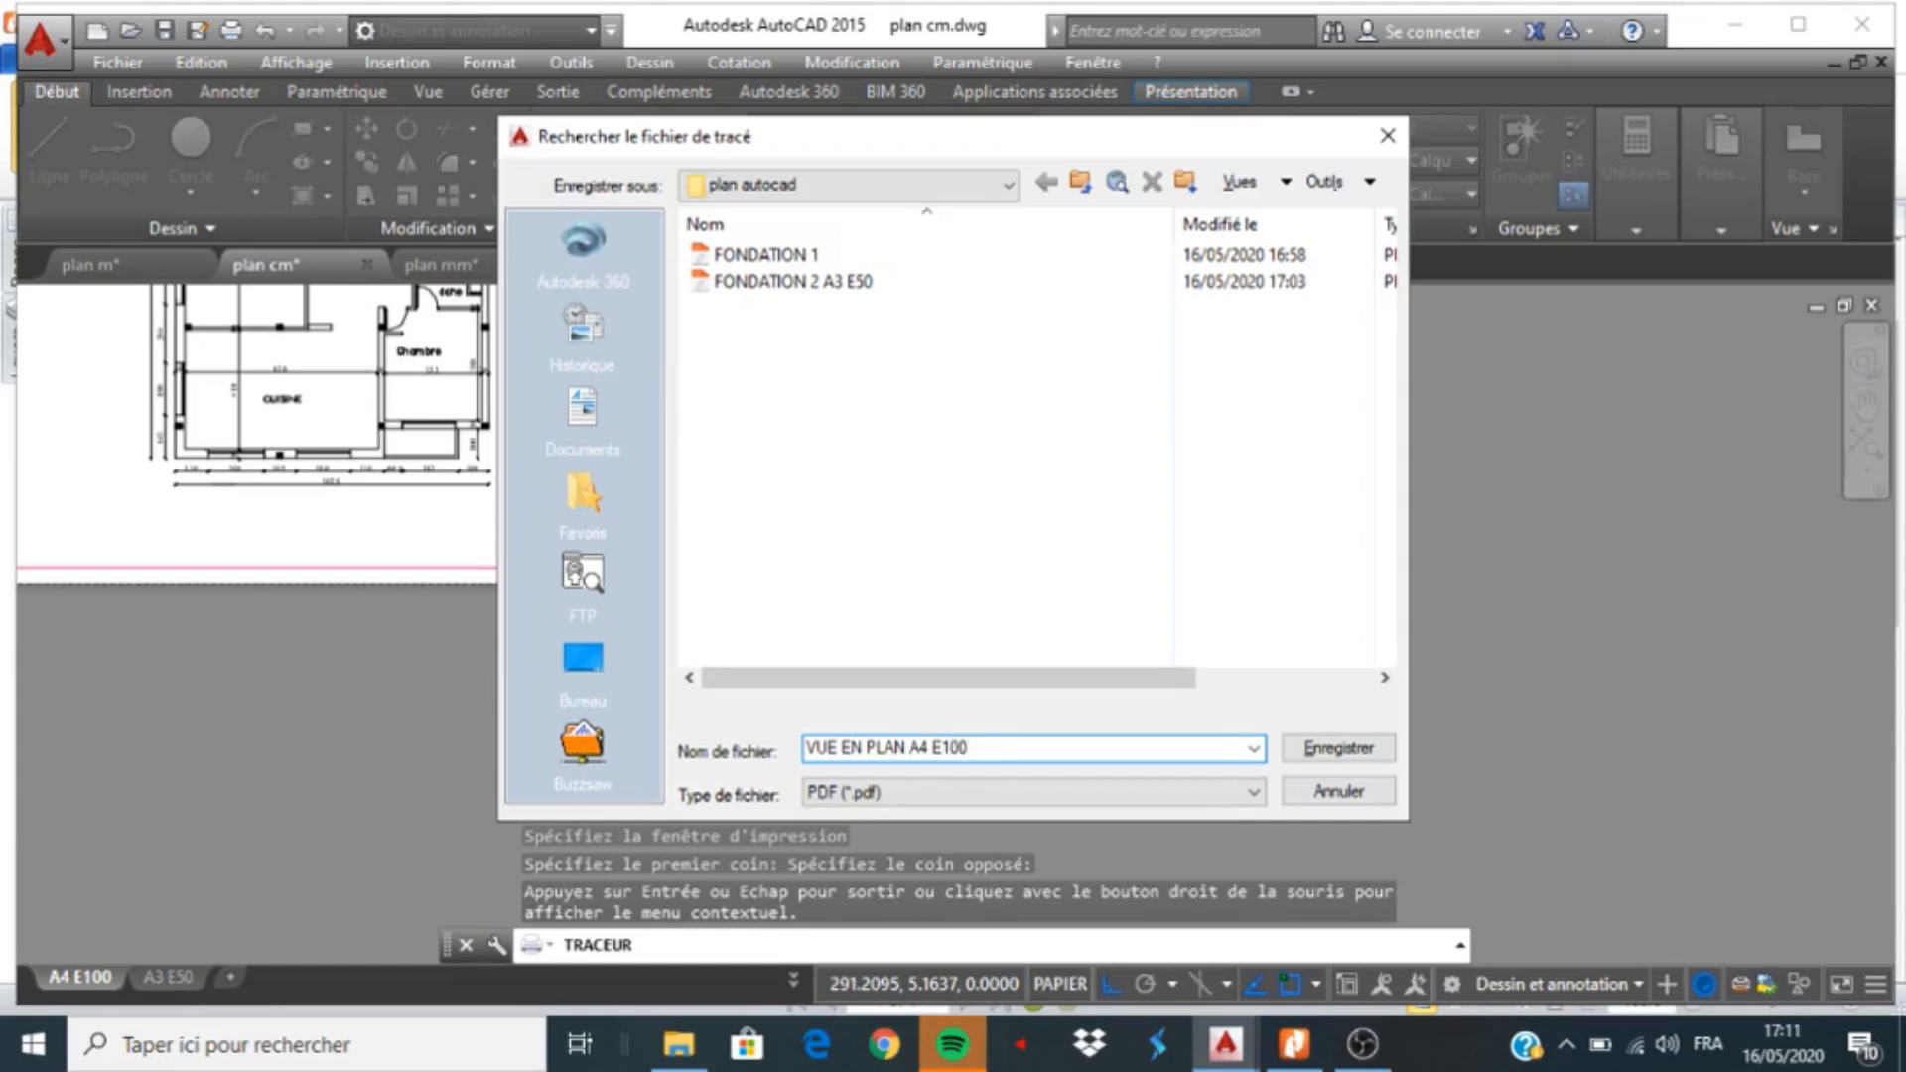
{"action": "left_click", "coordinate": [1357, 750]}
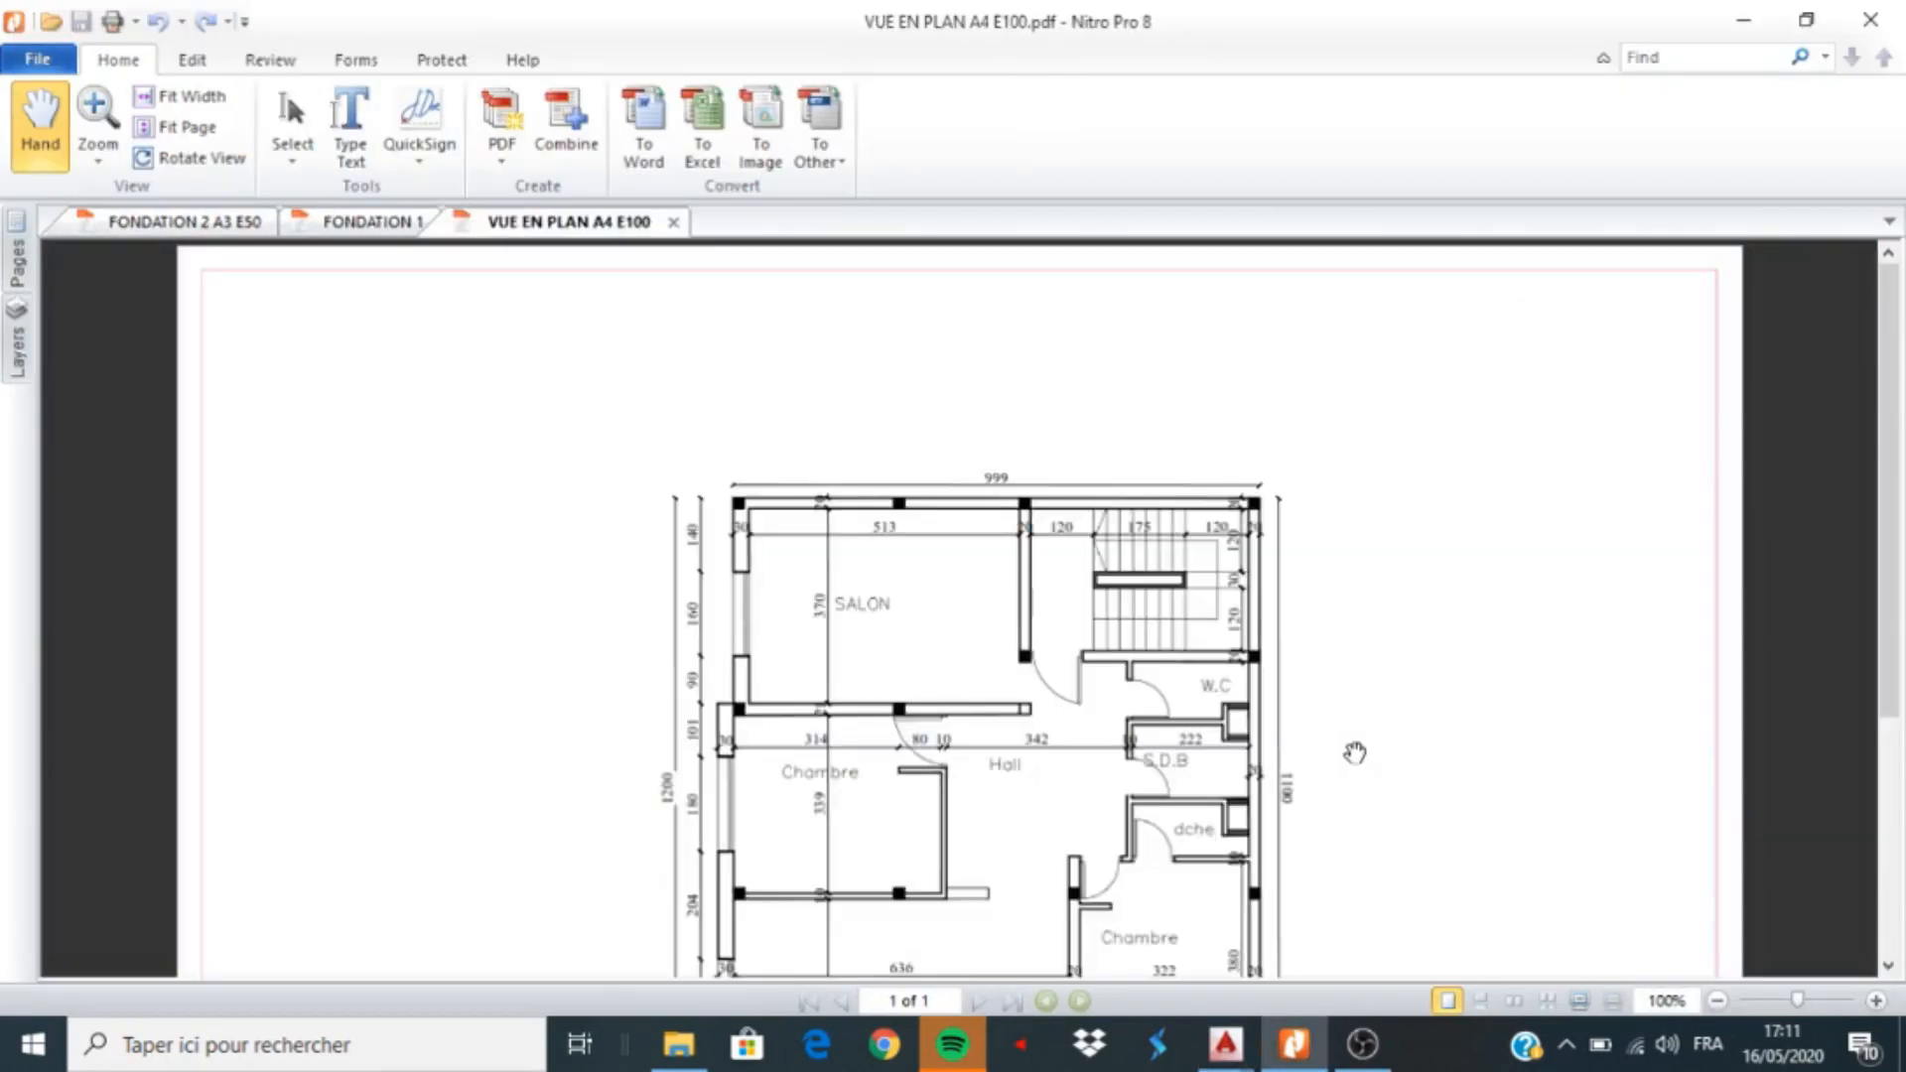
Examine the floor plan and its dimensions in the exported VUE EN PLAN A4 E100 PDF
{"action": "scroll", "coordinate": [739, 438], "scroll_direction": "down", "scroll_amount": 3}
{"action": "scroll", "coordinate": [733, 536], "scroll_direction": "up", "scroll_amount": 2}
{"action": "scroll", "coordinate": [703, 561], "scroll_direction": "down", "scroll_amount": 2}
{"action": "scroll", "coordinate": [703, 561], "scroll_direction": "down", "scroll_amount": 3}
{"action": "scroll", "coordinate": [701, 562], "scroll_direction": "up", "scroll_amount": 6}
Switch to the plan cm drawing in AutoCAD and activate its A3 E50 layout
{"action": "left_click", "coordinate": [1227, 1059]}
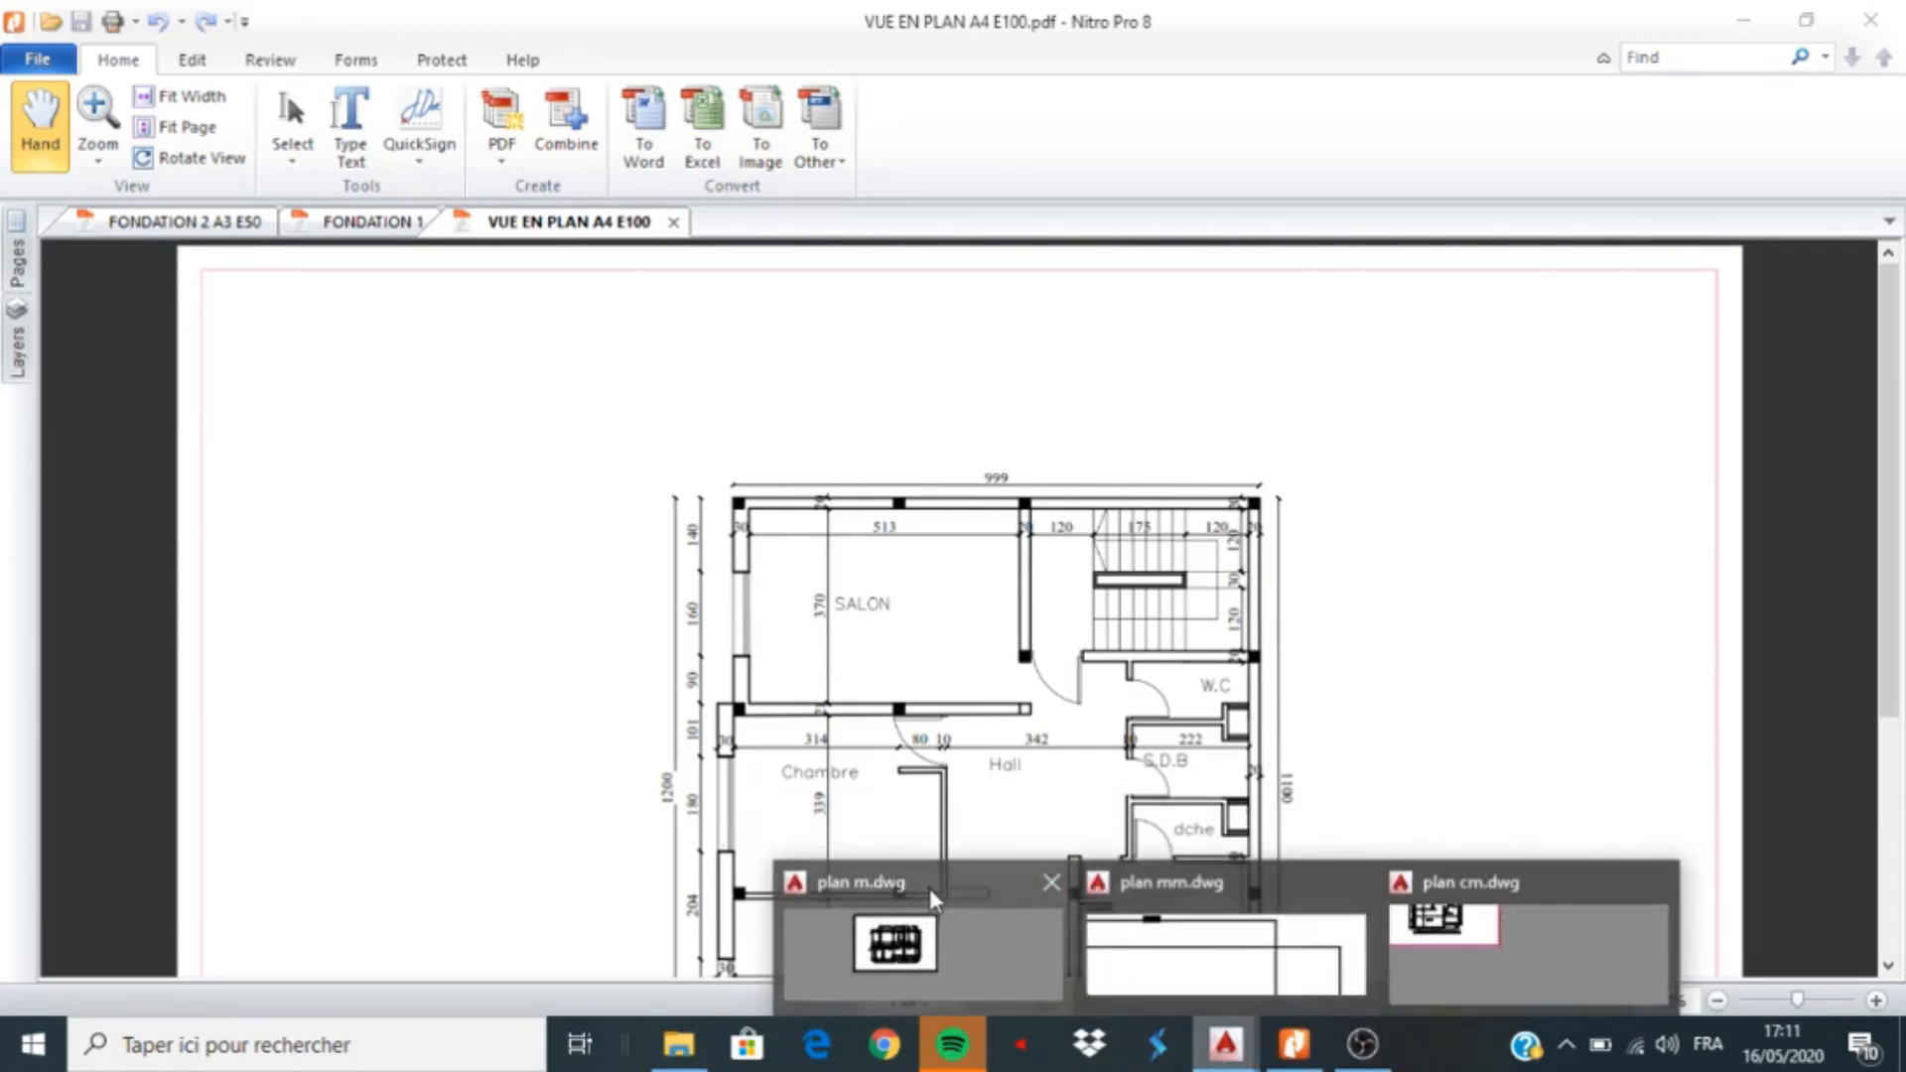
{"action": "left_click", "coordinate": [1493, 883]}
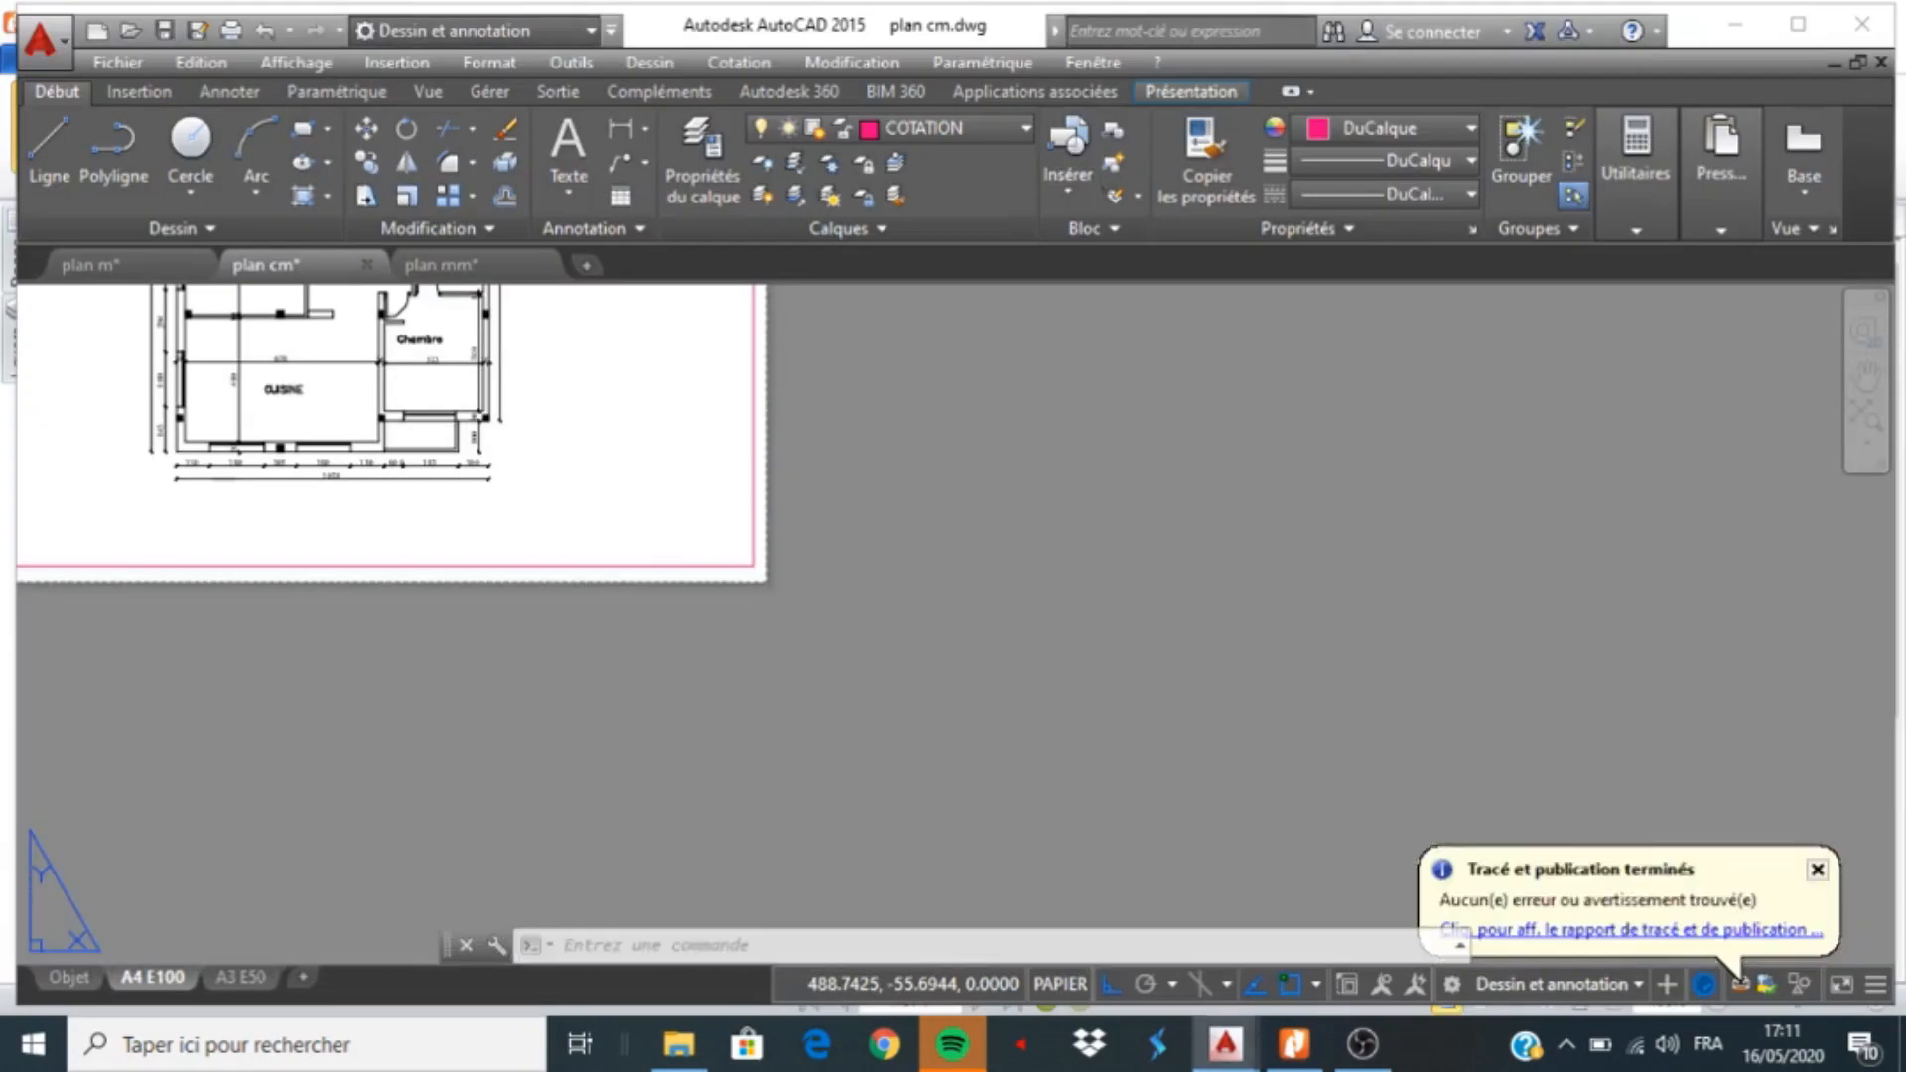
{"action": "scroll", "coordinate": [446, 525], "scroll_direction": "down", "scroll_amount": 5}
{"action": "scroll", "coordinate": [342, 392], "scroll_direction": "up", "scroll_amount": 4}
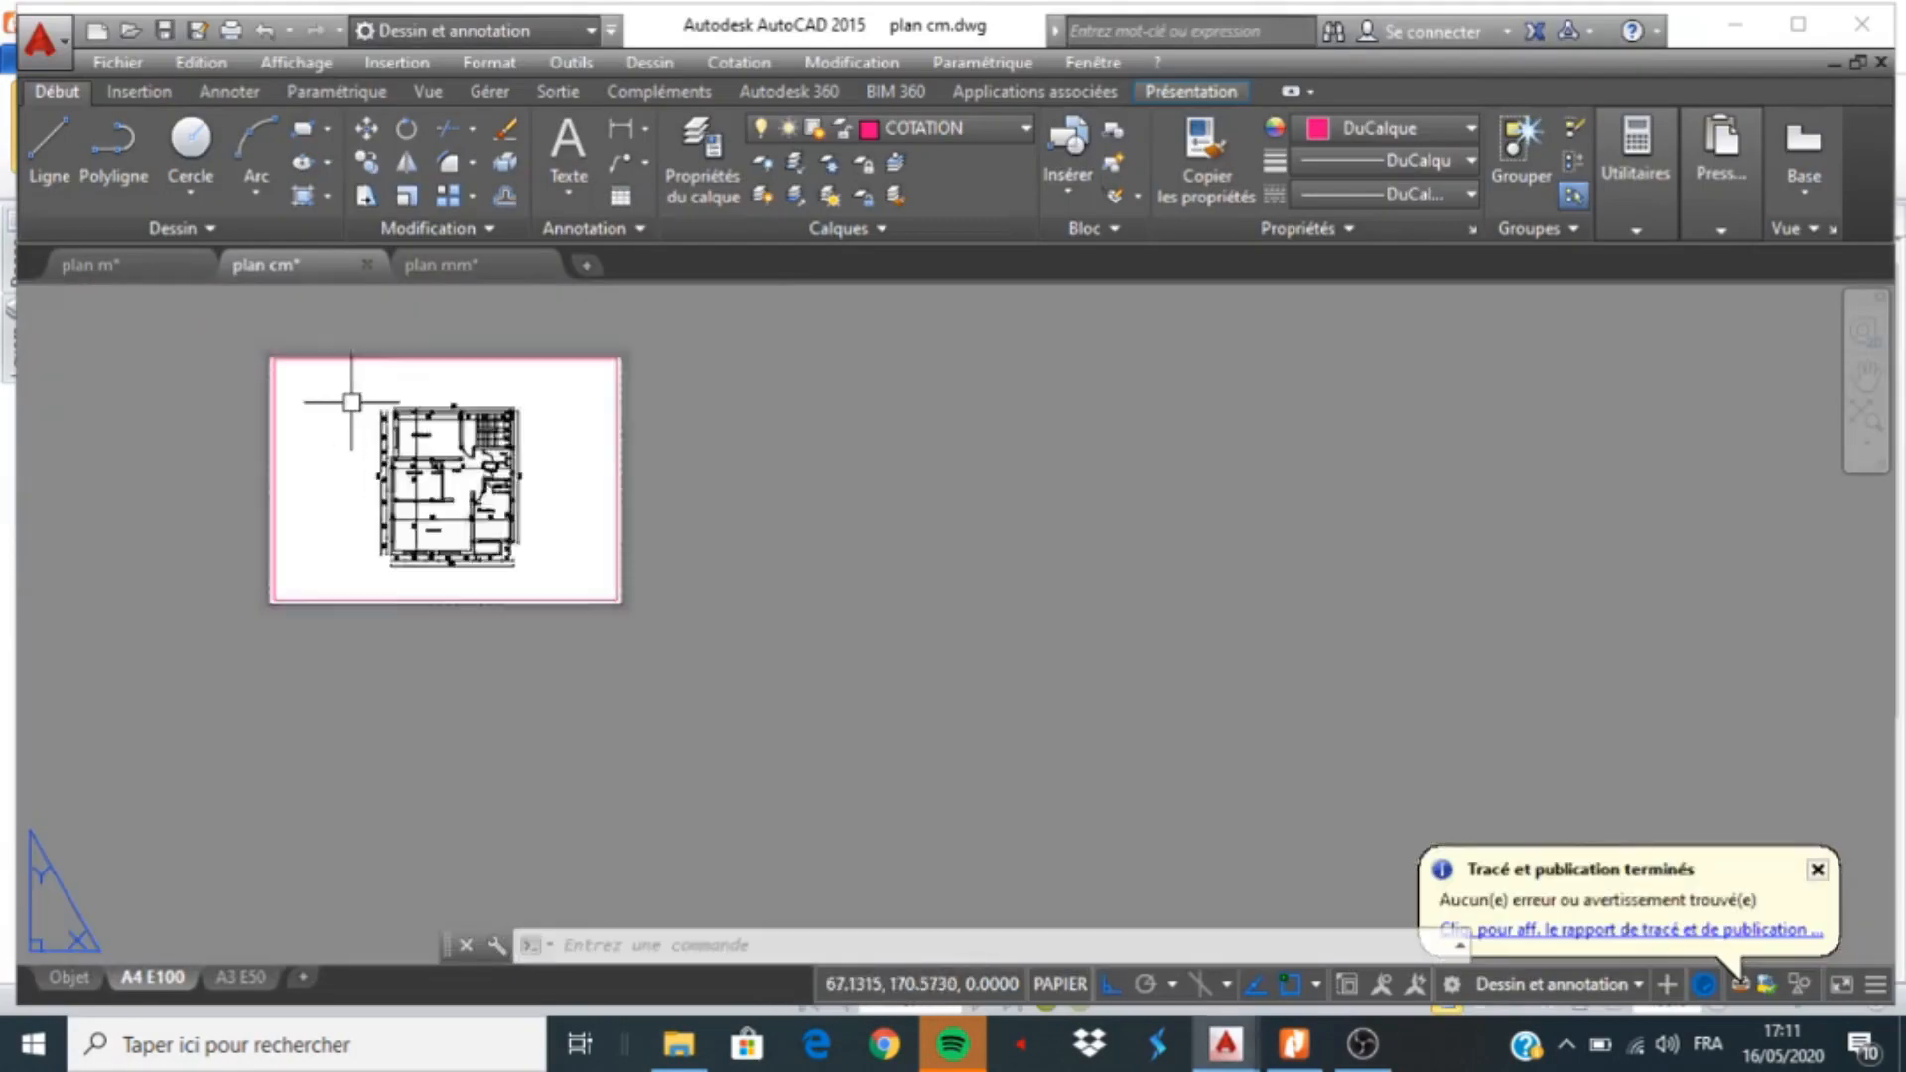
{"action": "left_click", "coordinate": [248, 983]}
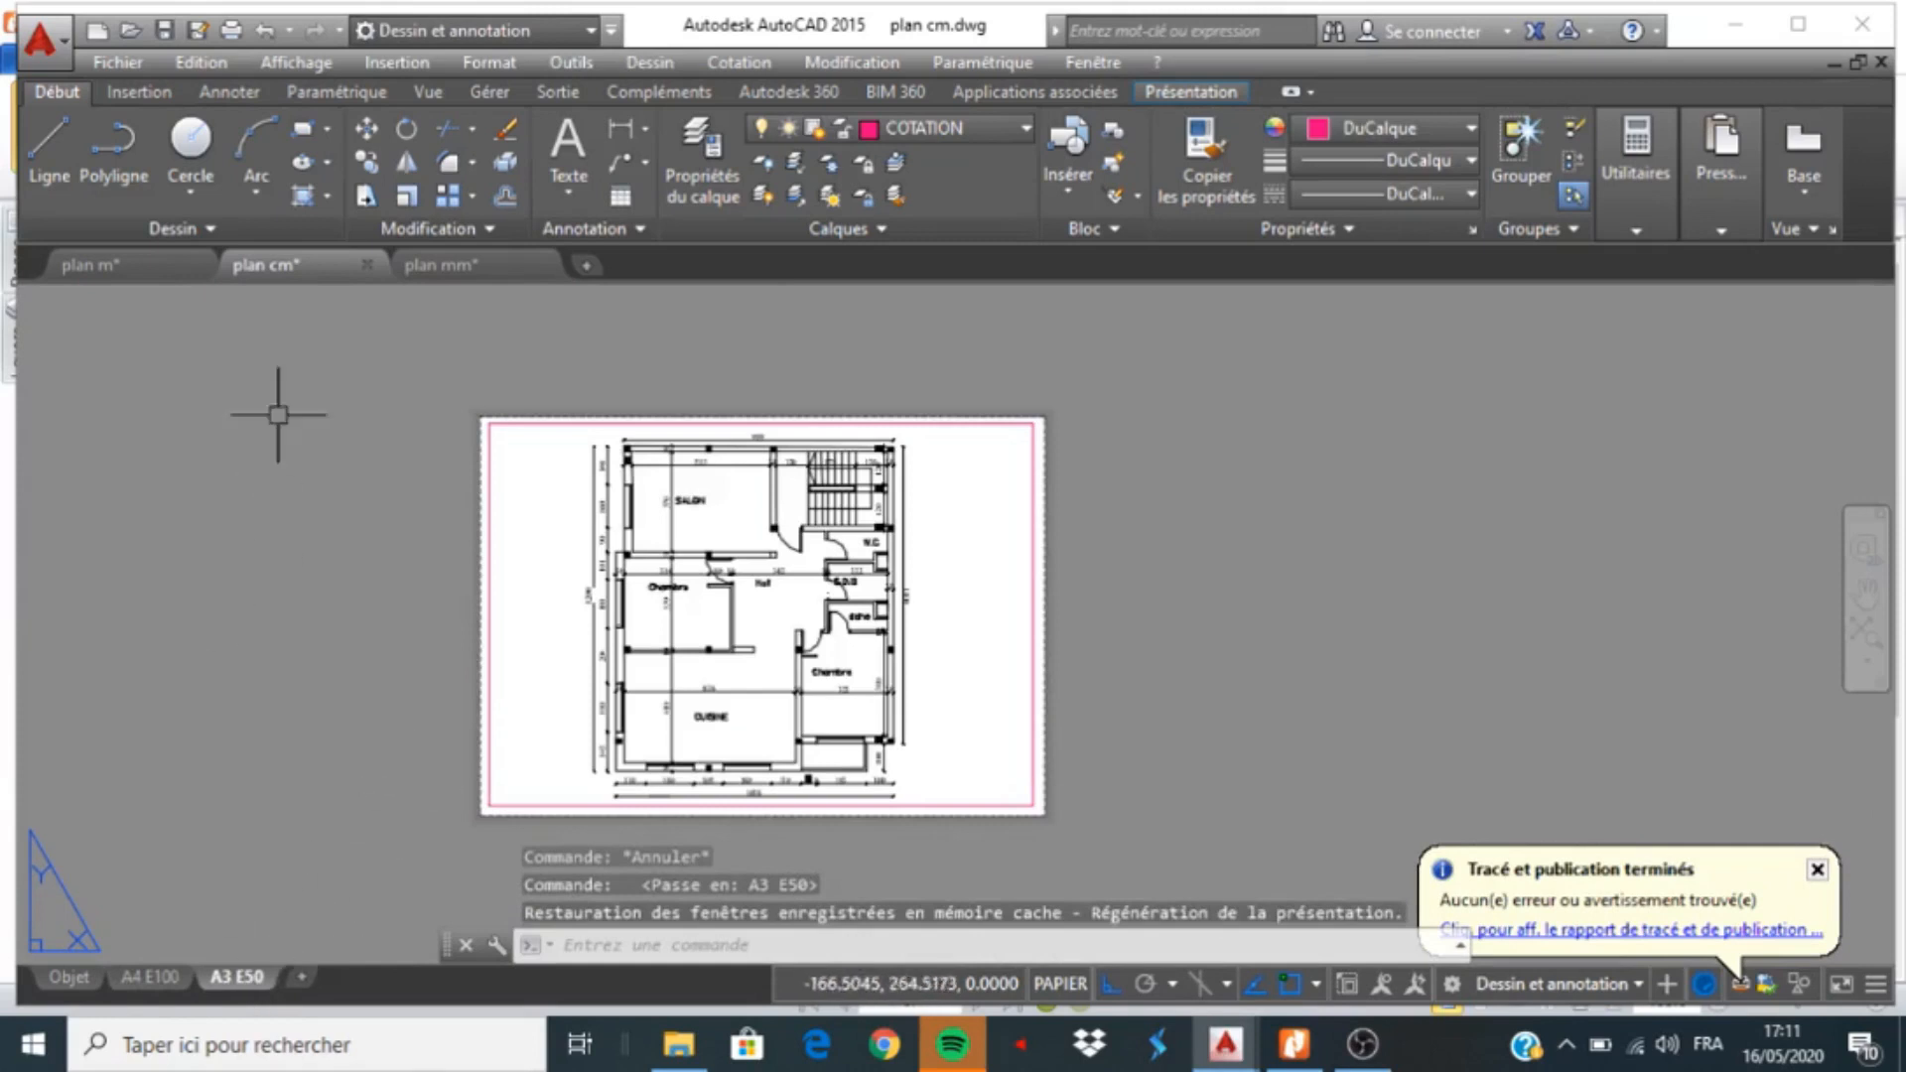
Set the A3 E50 layout's plot area to a window picked on the viewport frame's opposite corners
{"action": "left_click", "coordinate": [231, 37]}
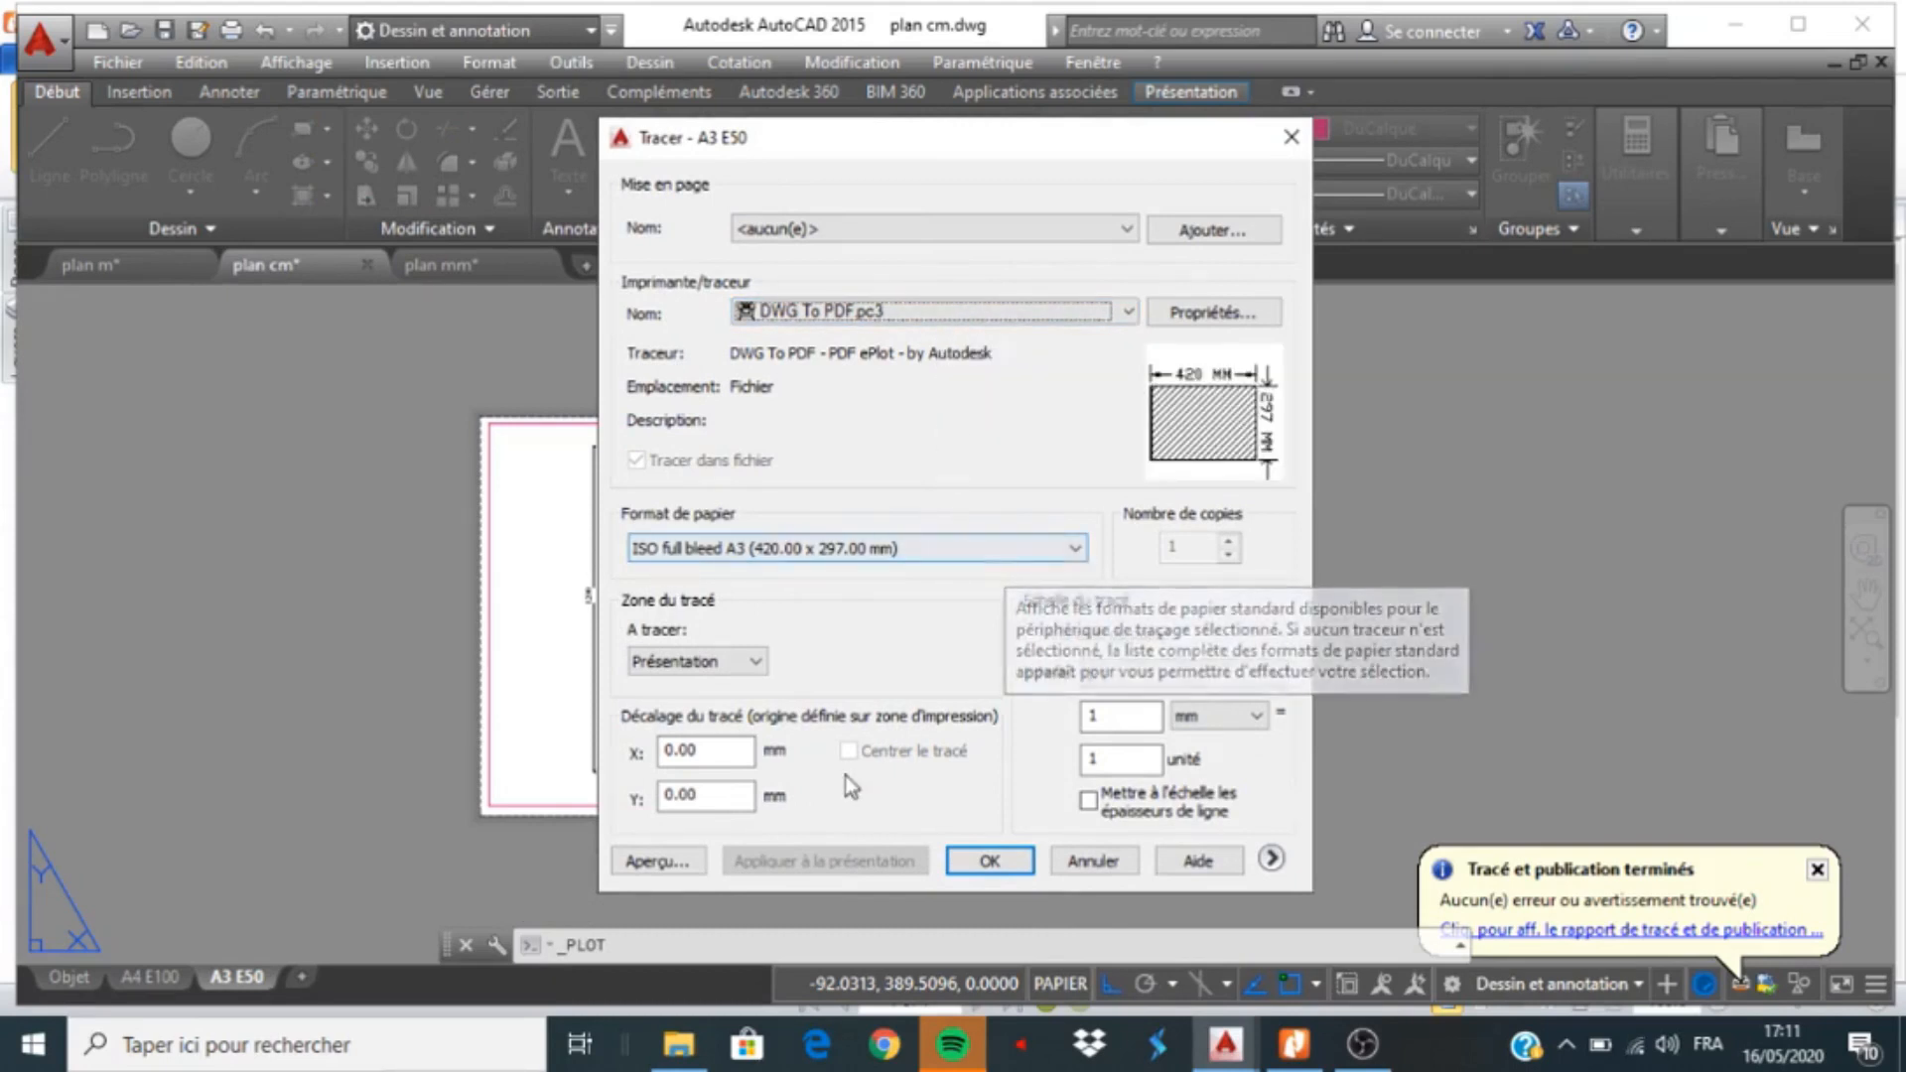
{"action": "left_click", "coordinate": [731, 662]}
{"action": "left_click", "coordinate": [713, 723]}
{"action": "scroll", "coordinate": [549, 450], "scroll_direction": "up", "scroll_amount": 4}
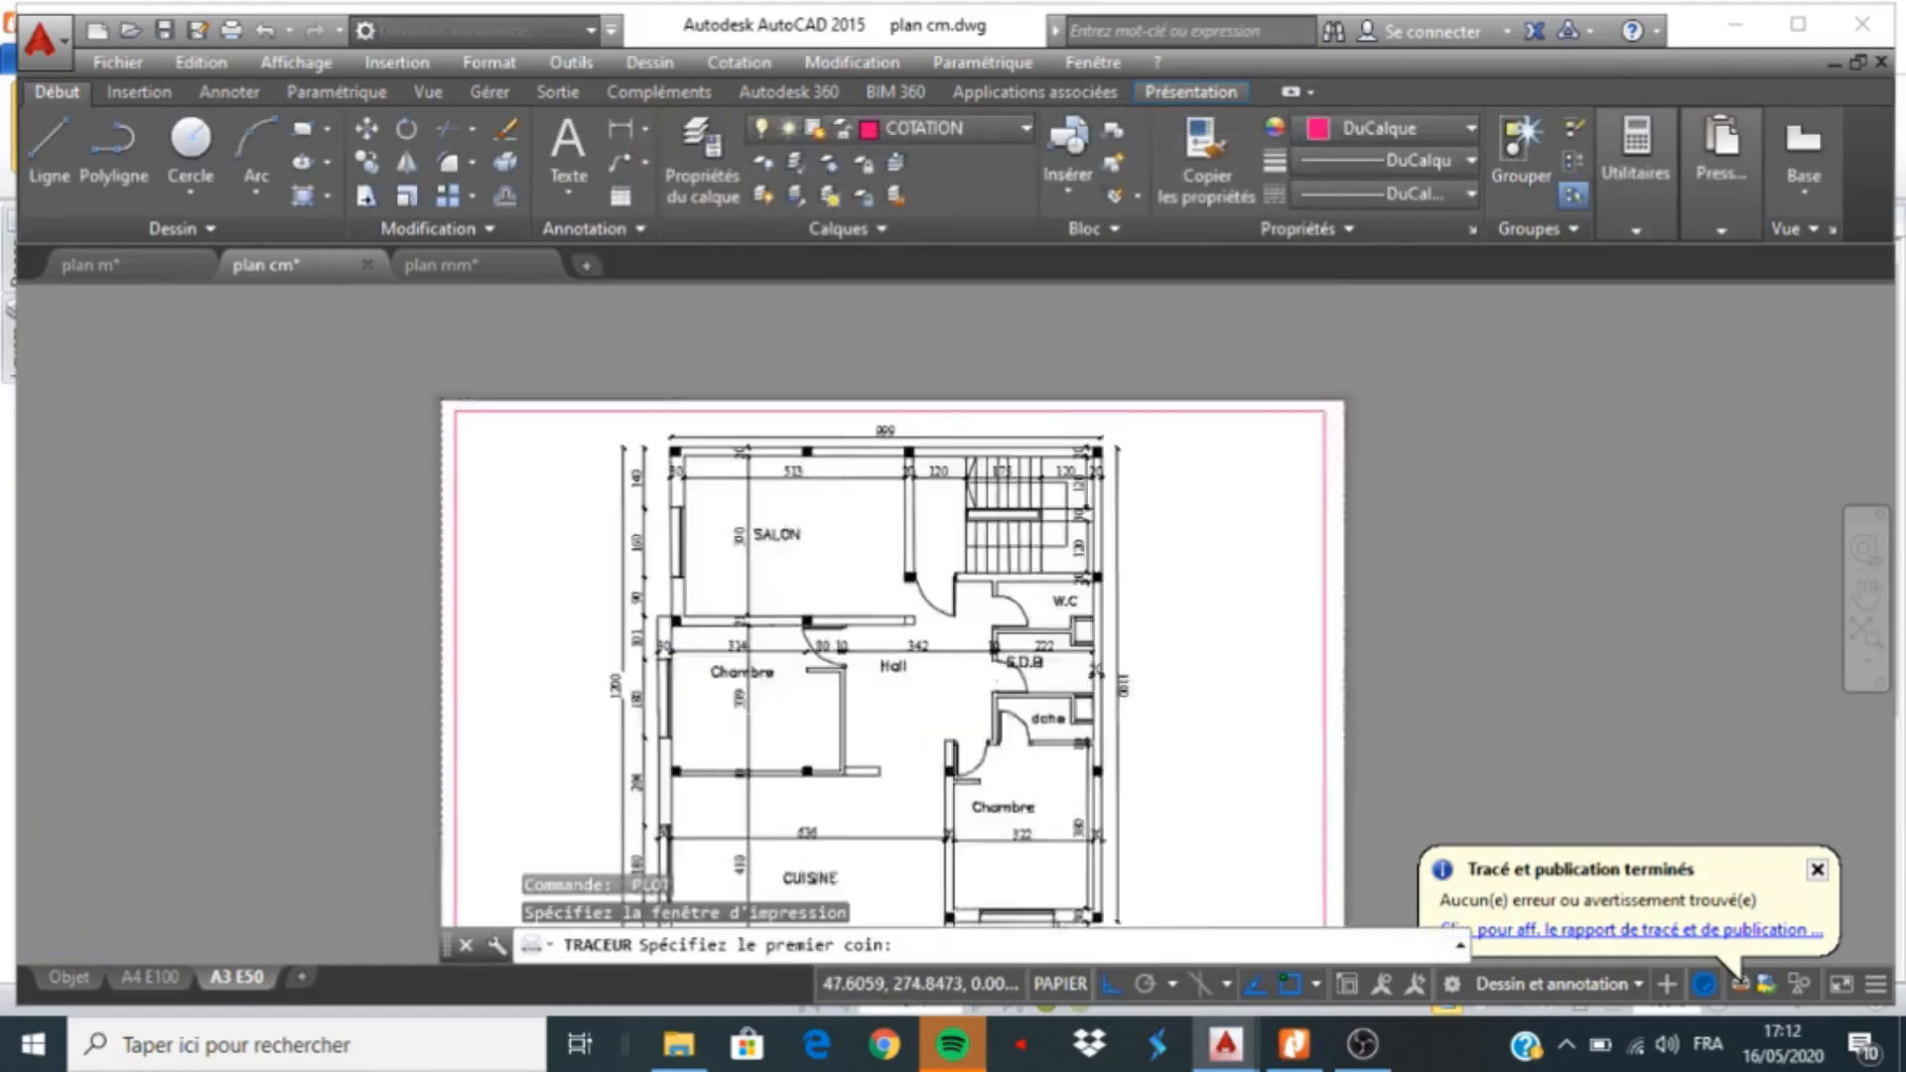
{"action": "left_click", "coordinate": [405, 390]}
{"action": "scroll", "coordinate": [324, 307], "scroll_direction": "down", "scroll_amount": 6}
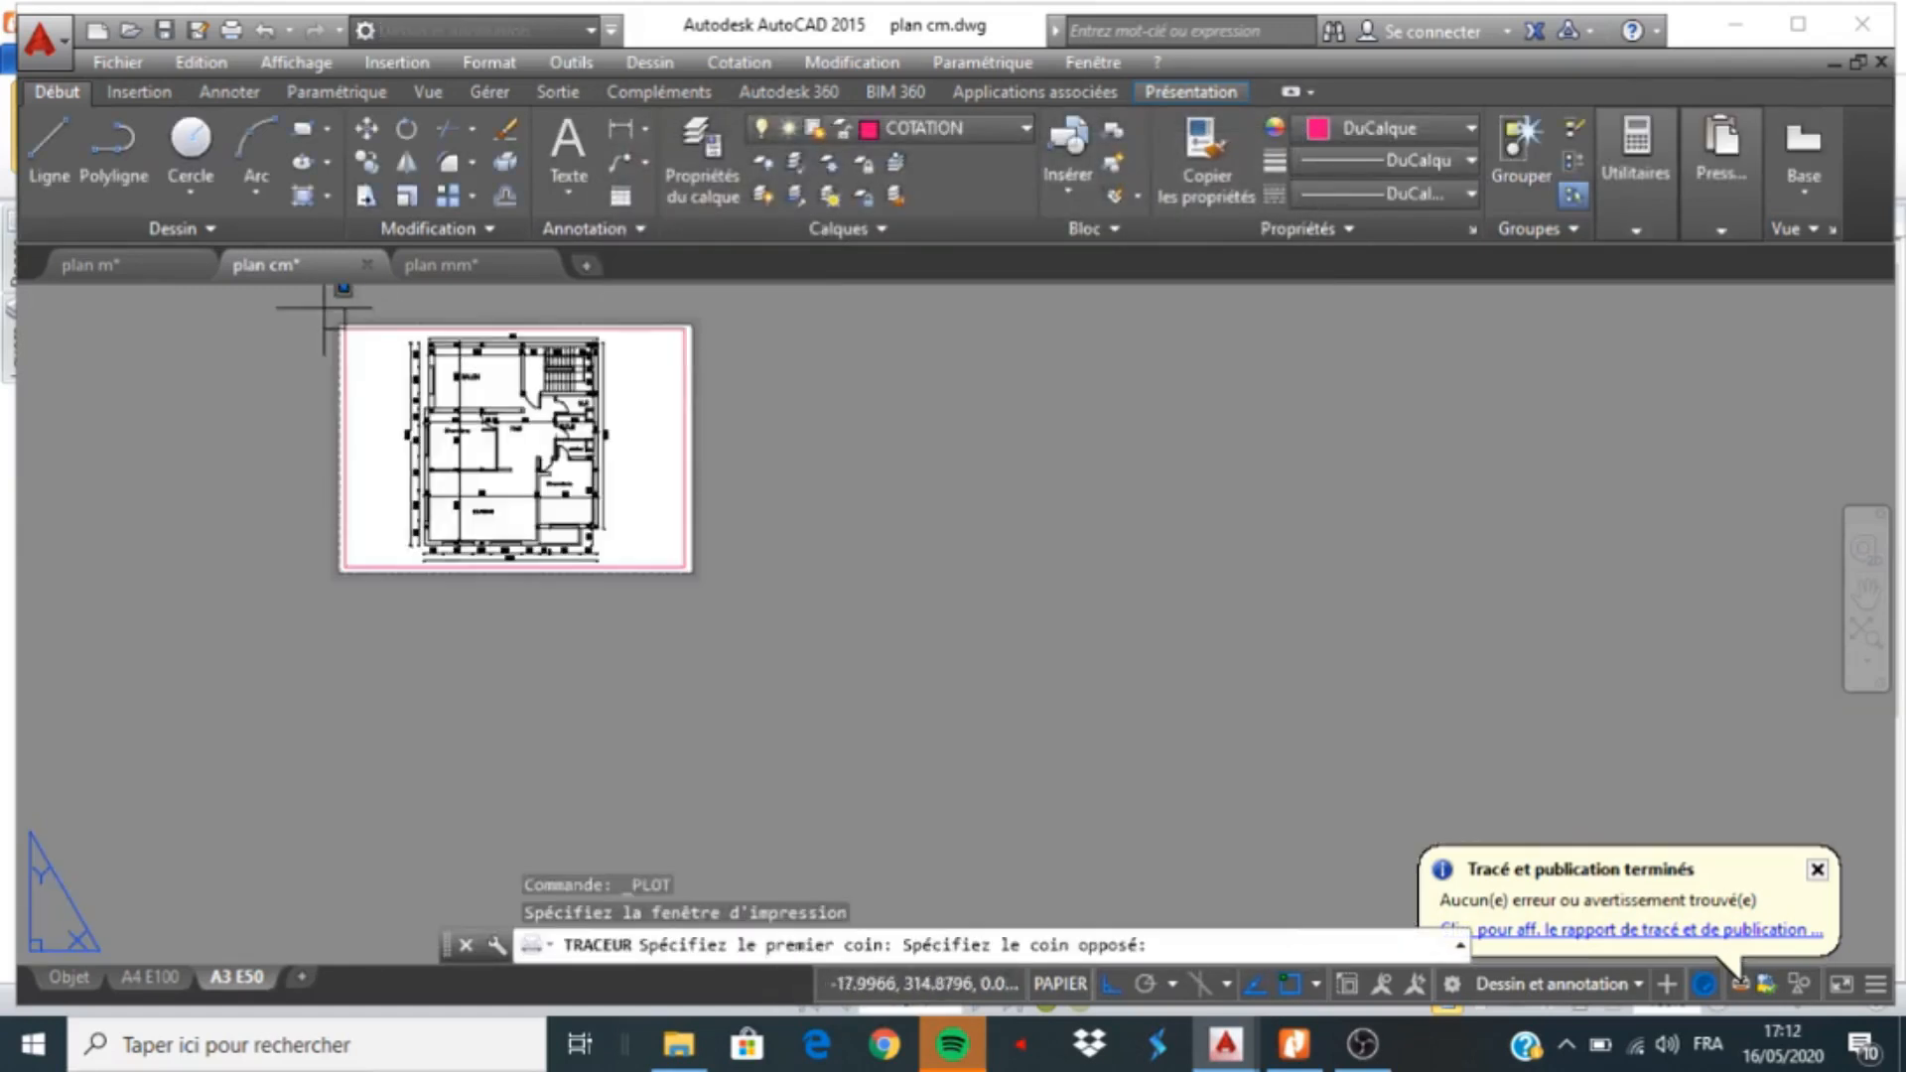
{"action": "scroll", "coordinate": [695, 536], "scroll_direction": "up", "scroll_amount": 2}
{"action": "left_click", "coordinate": [676, 568]}
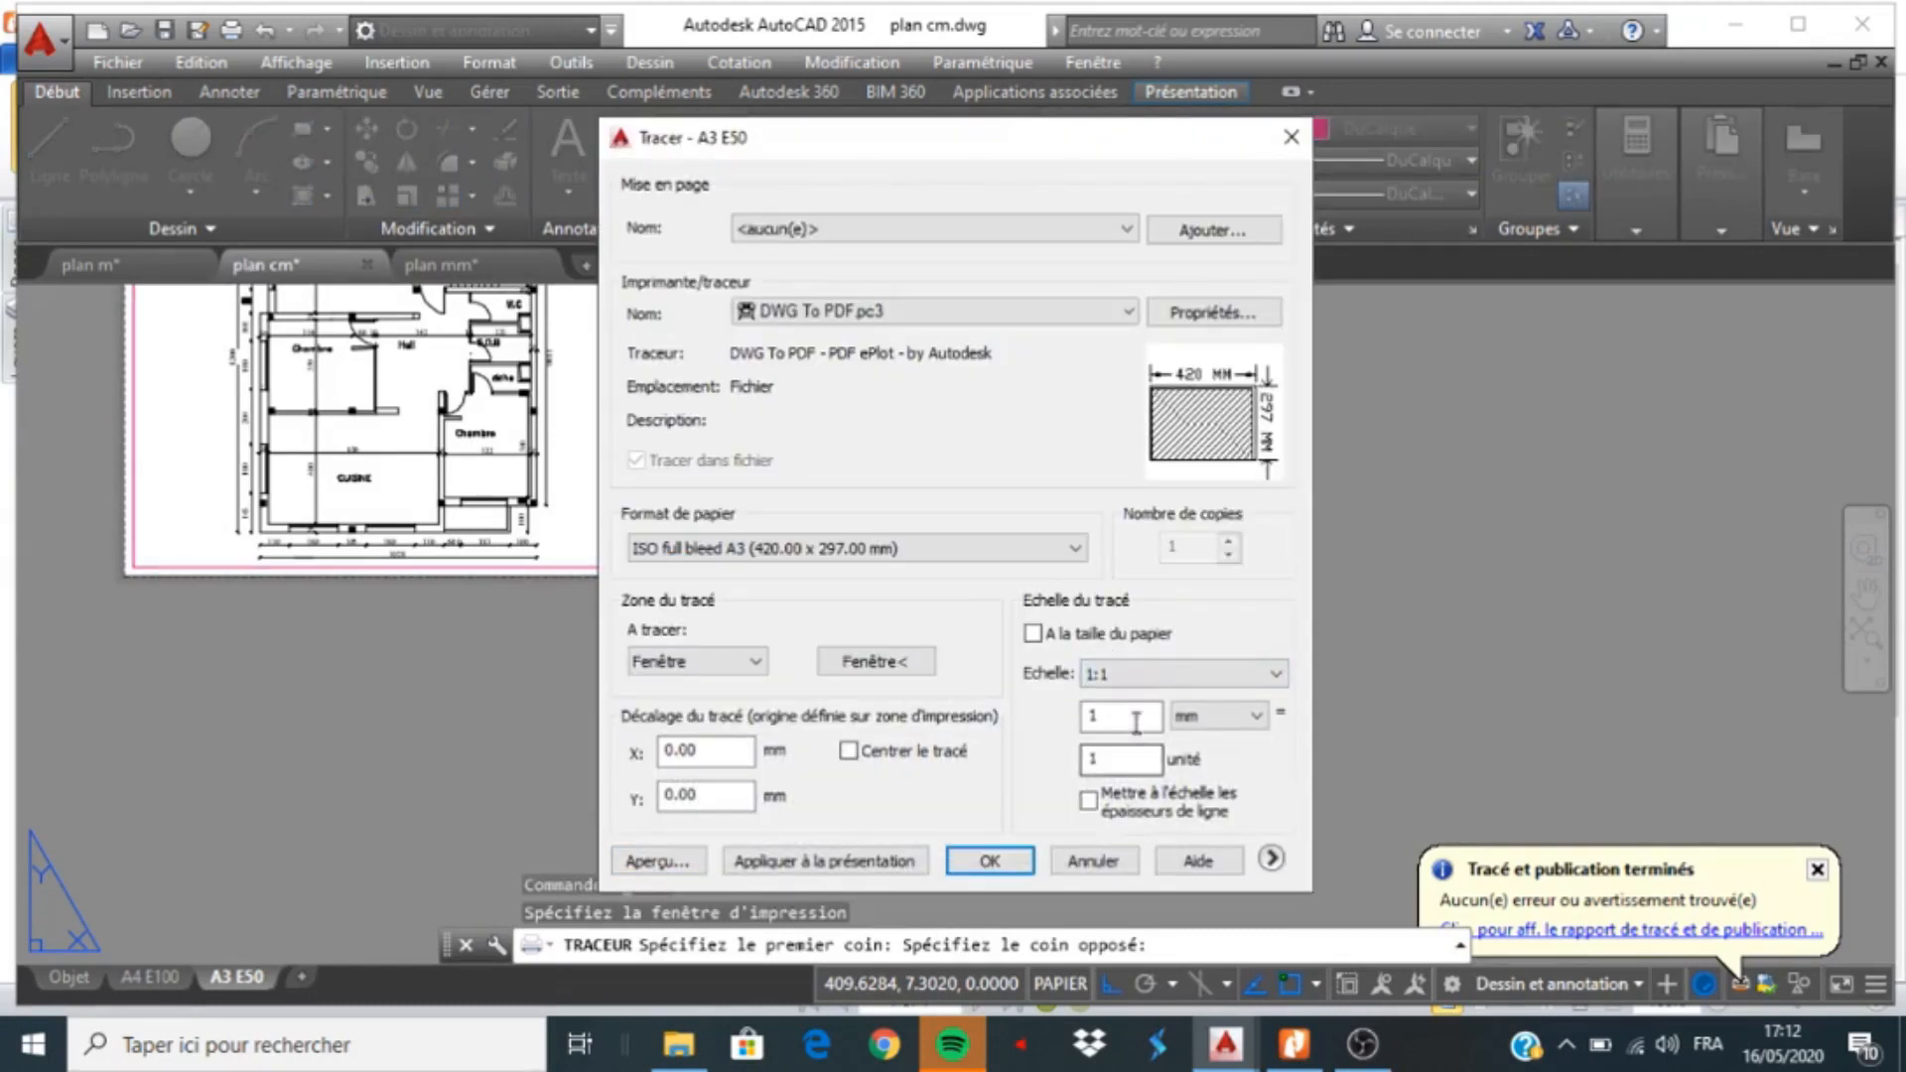
Preview the A3 E50 plot and save it as the PDF VUE EN PLAN A3 E50 in the plan autocad folder
{"action": "left_click", "coordinate": [657, 861]}
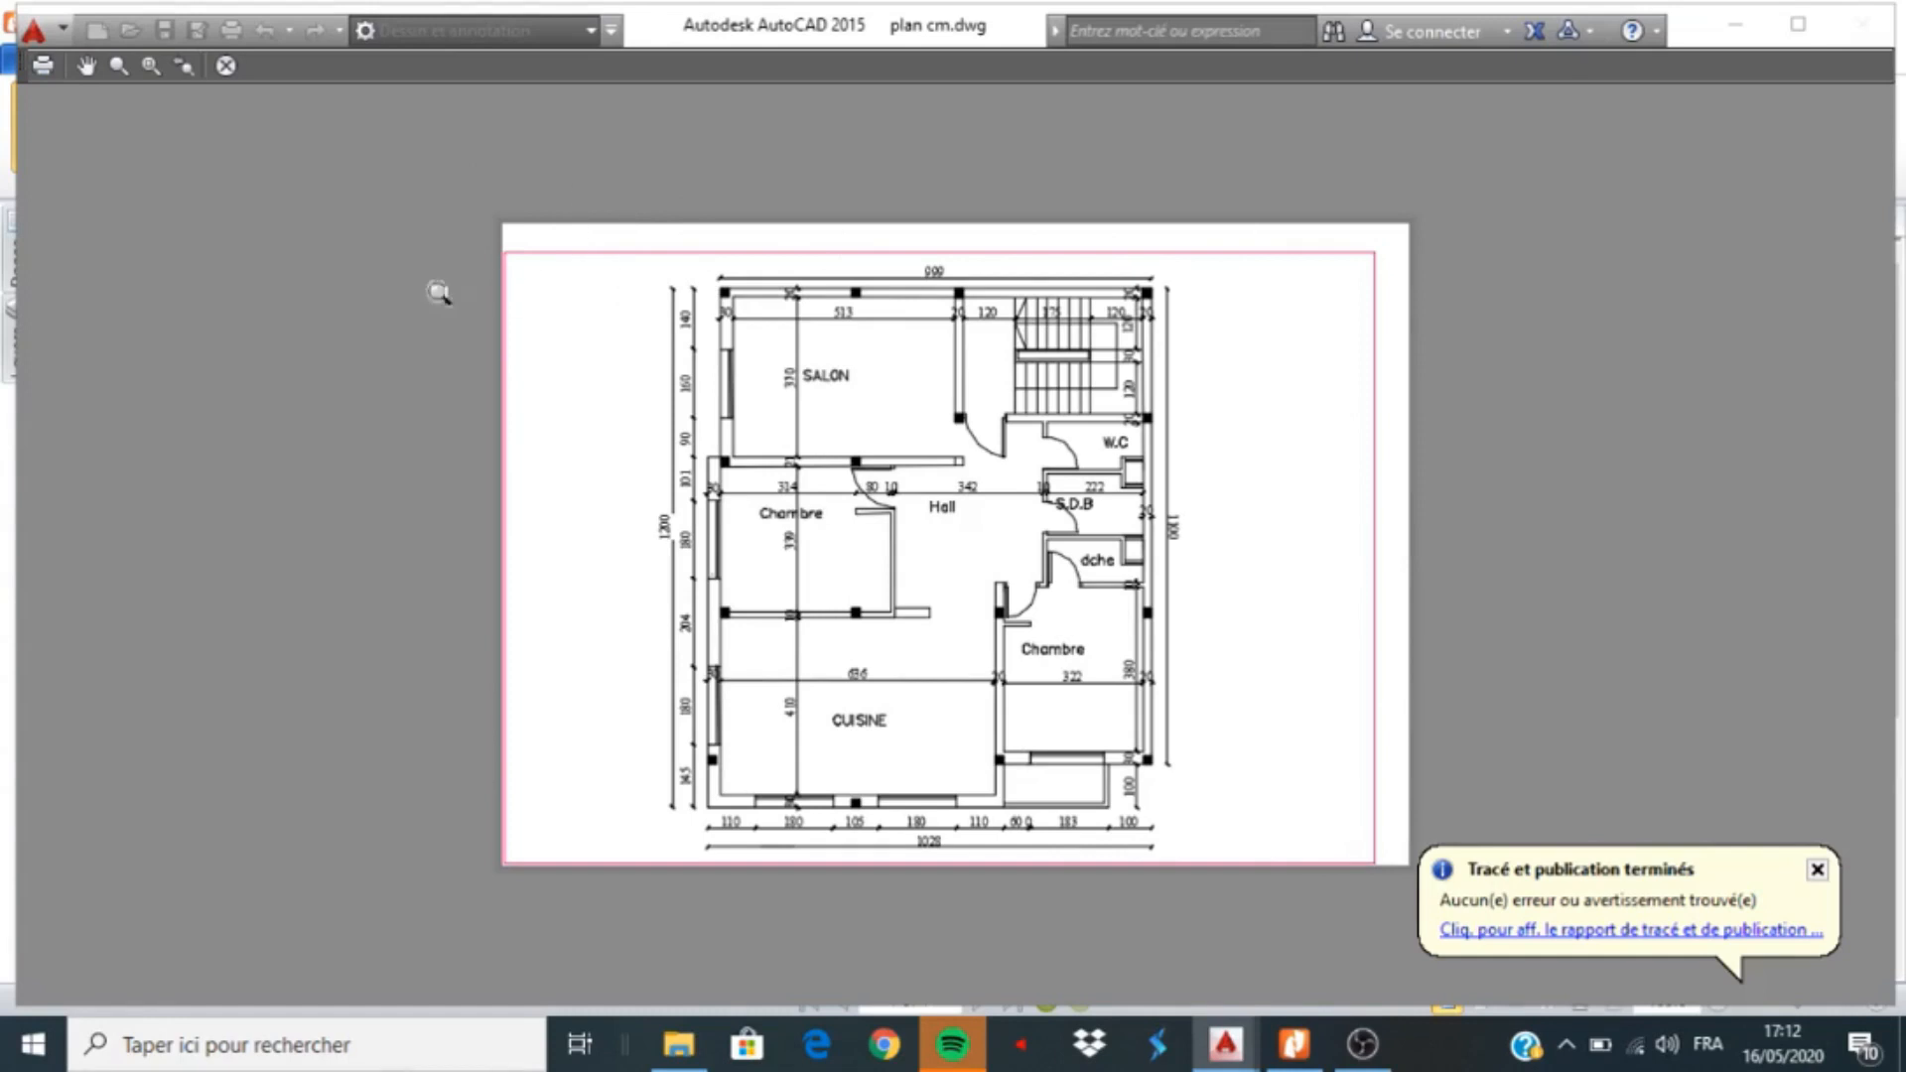
{"action": "left_click", "coordinate": [1818, 869]}
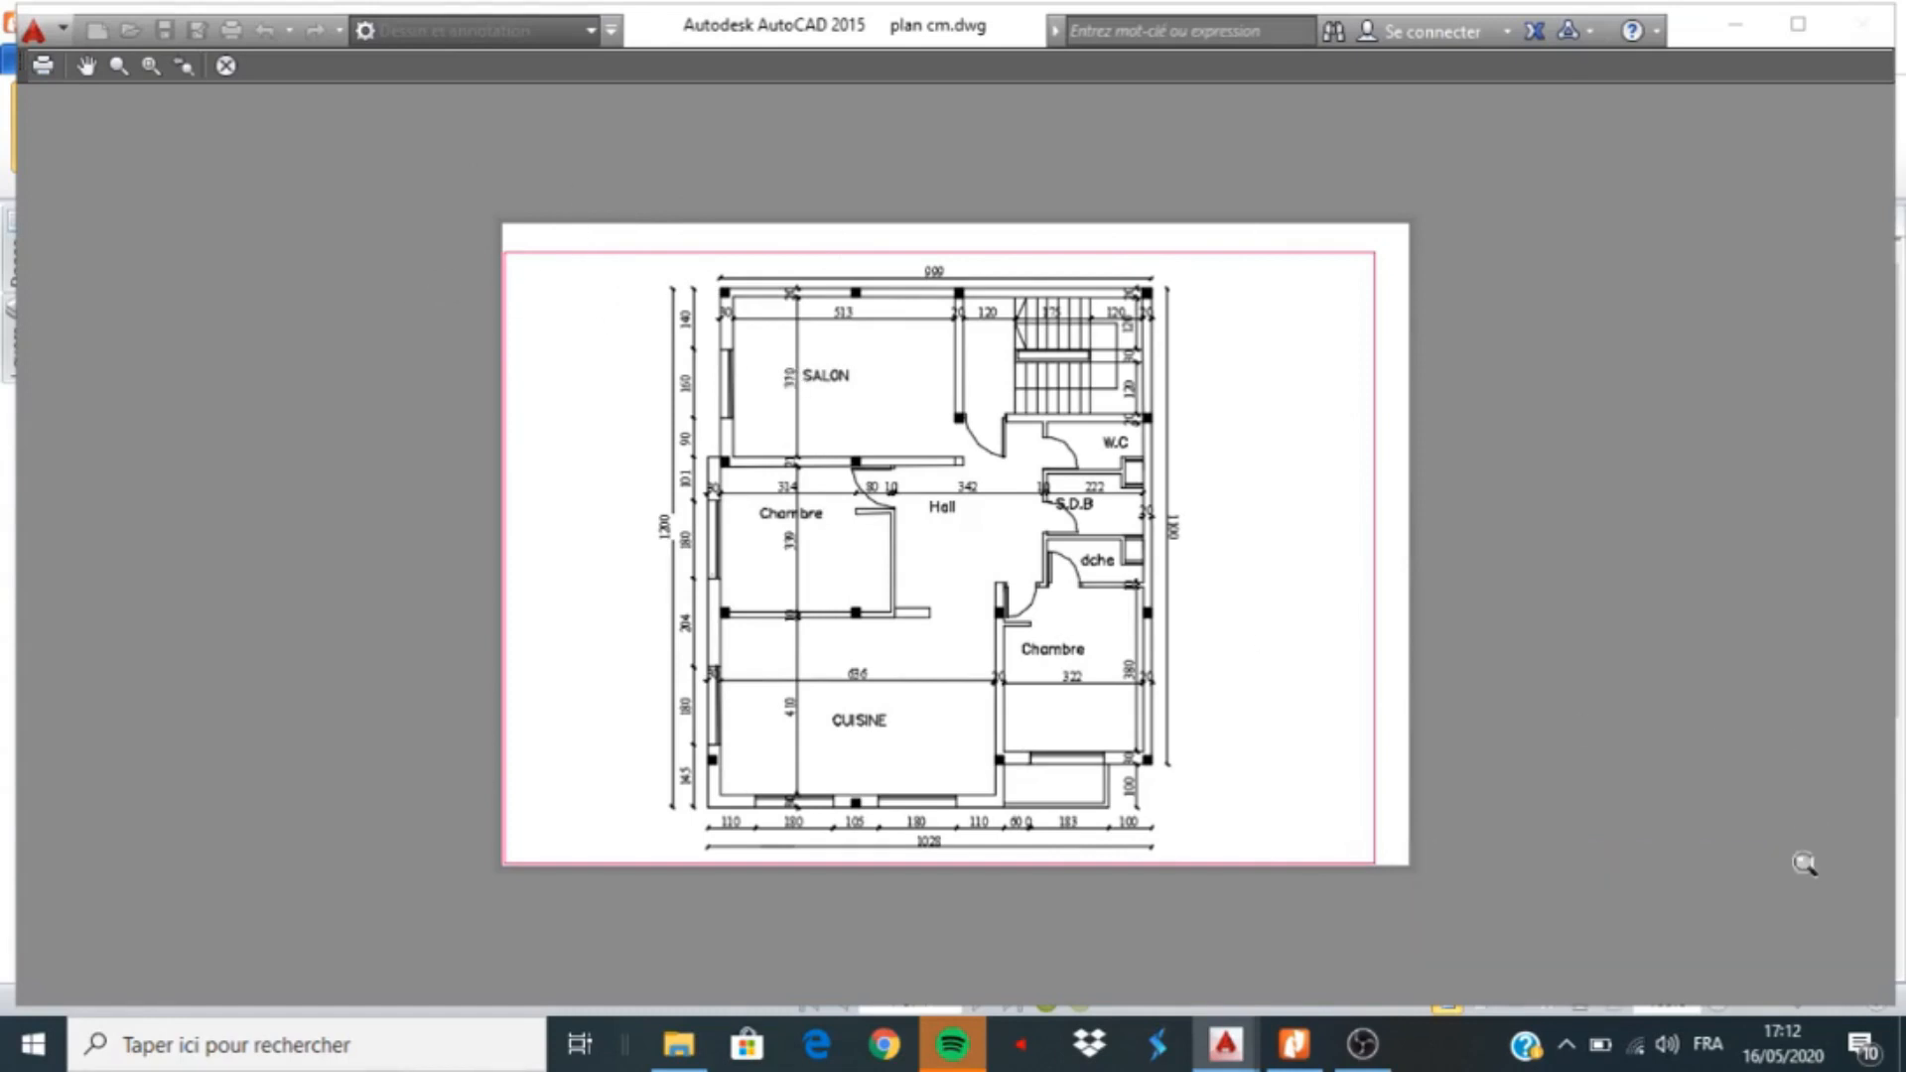
{"action": "left_click", "coordinate": [41, 67]}
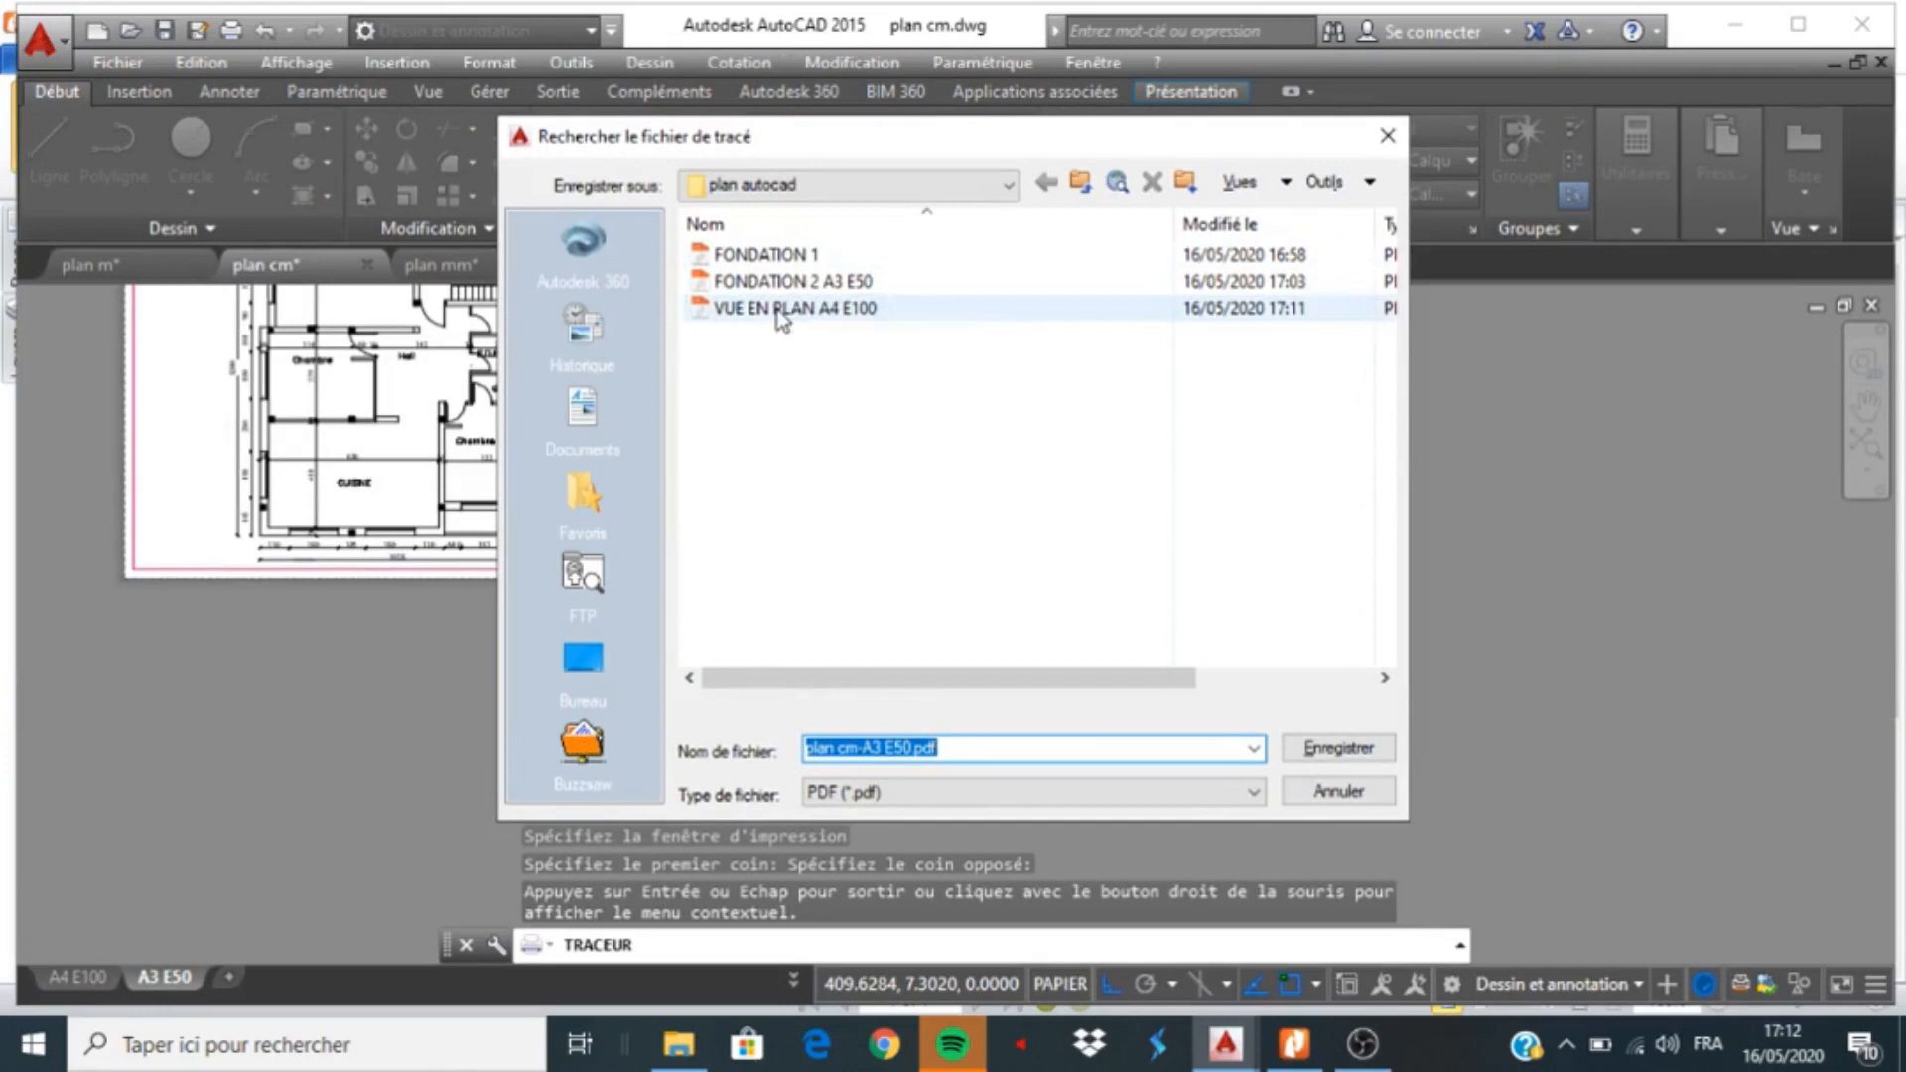
{"action": "left_click", "coordinate": [784, 316]}
{"action": "left_click", "coordinate": [934, 747]}
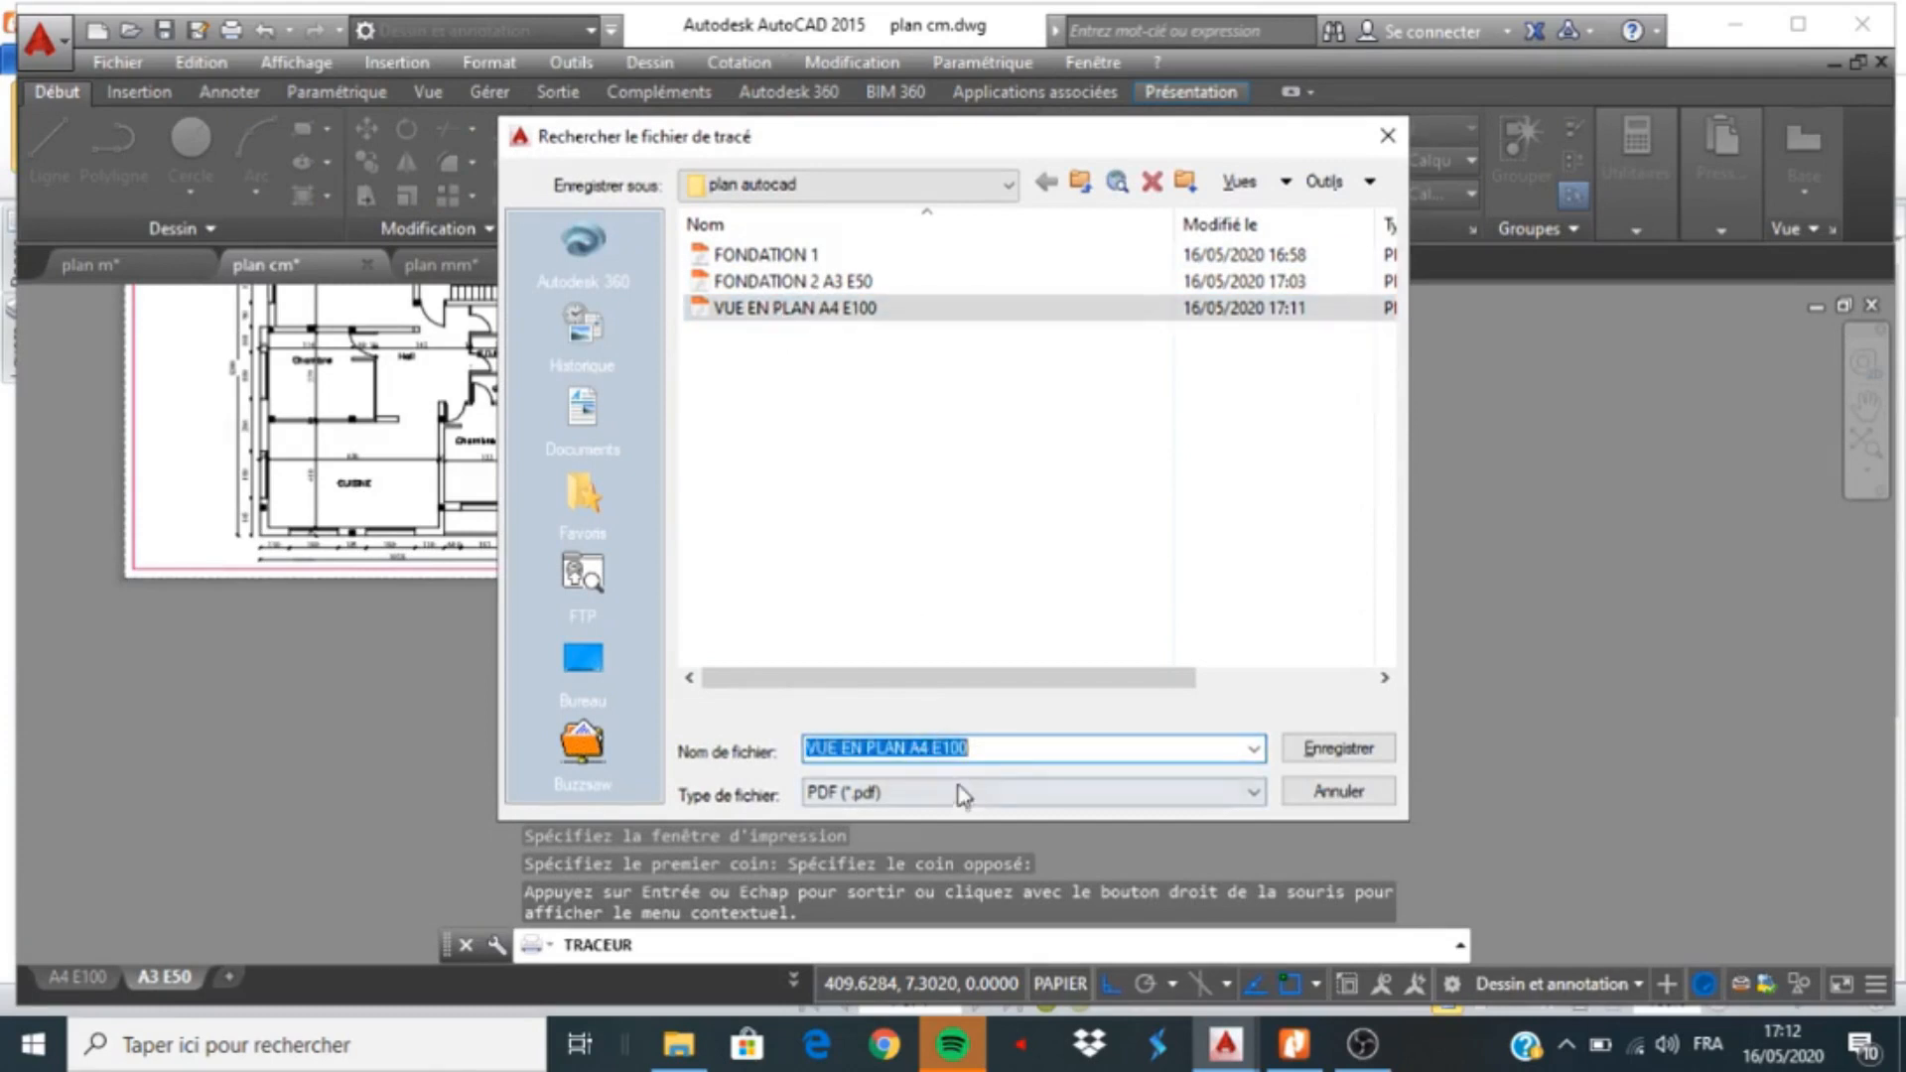
{"action": "left_click", "coordinate": [929, 746]}
{"action": "key", "text": "BackSpace"}
{"action": "type", "text": "3"}
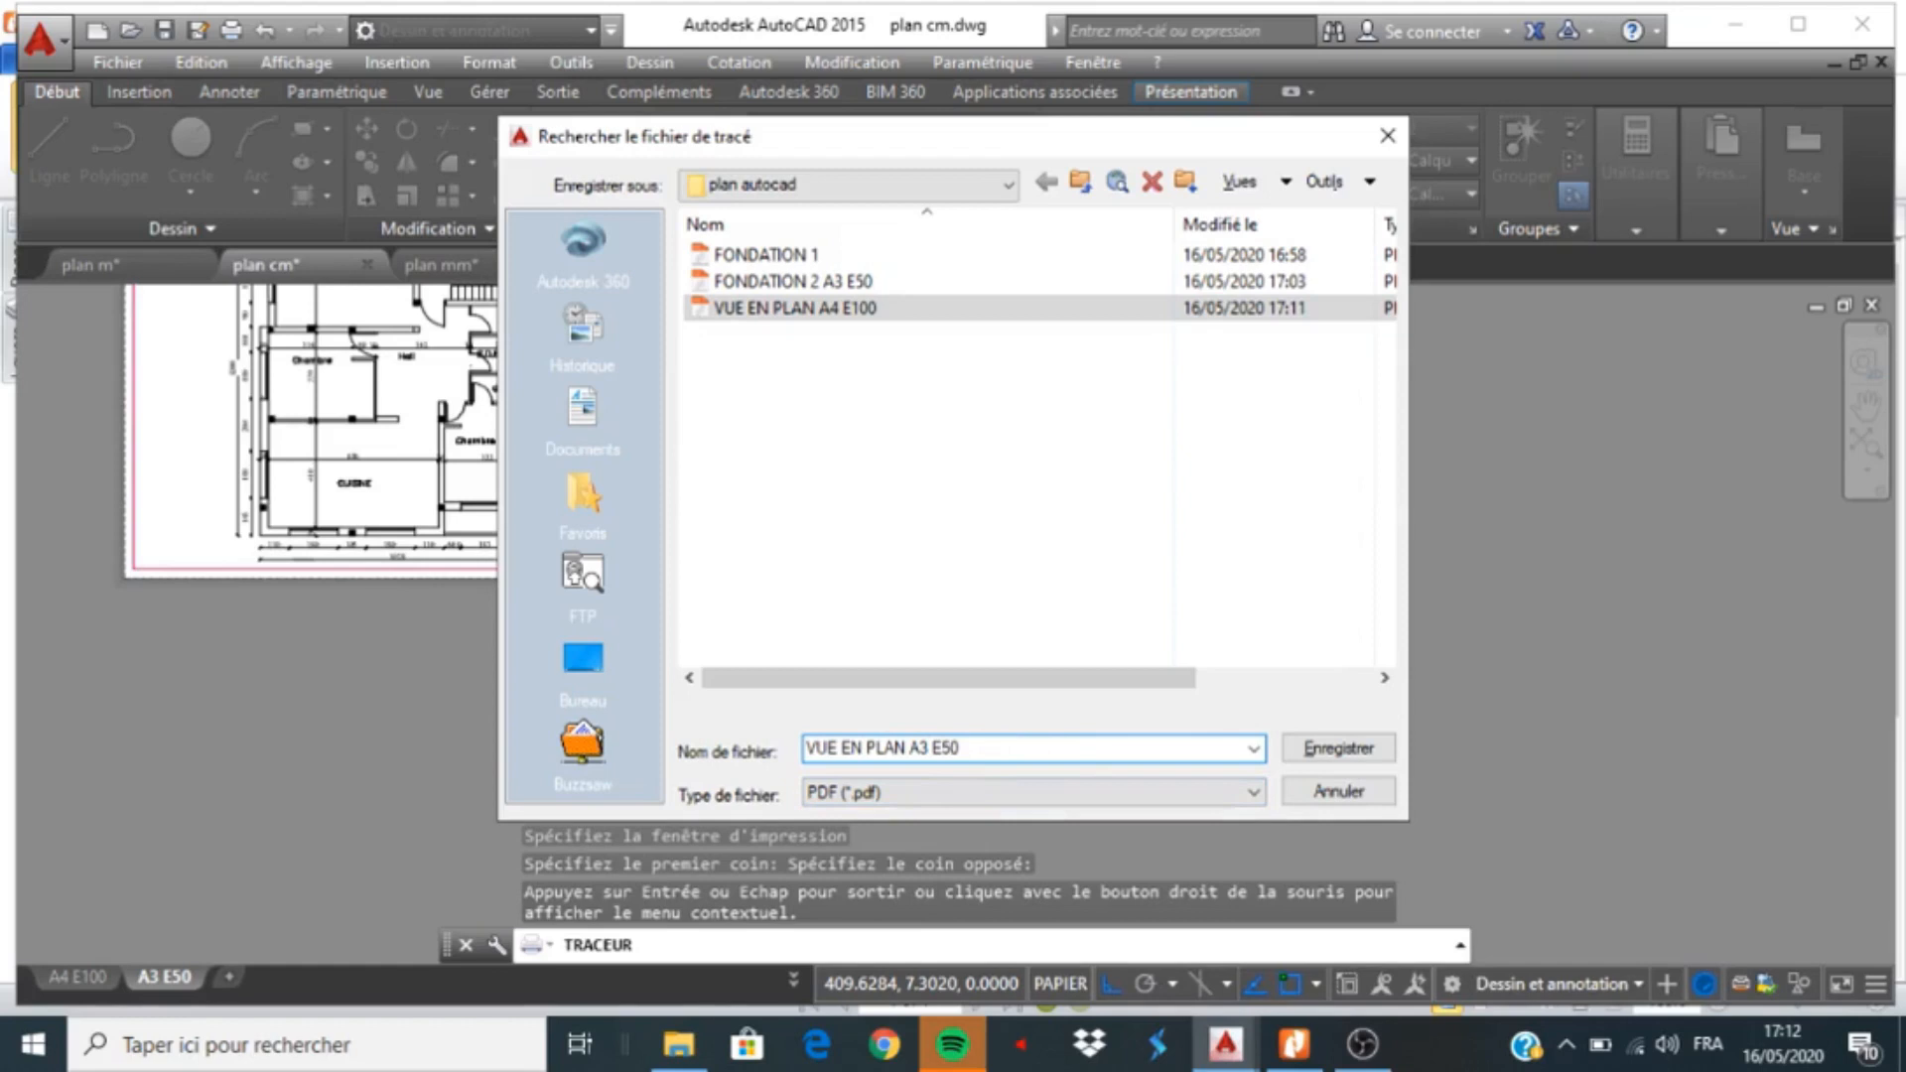
{"action": "left_click", "coordinate": [1326, 745]}
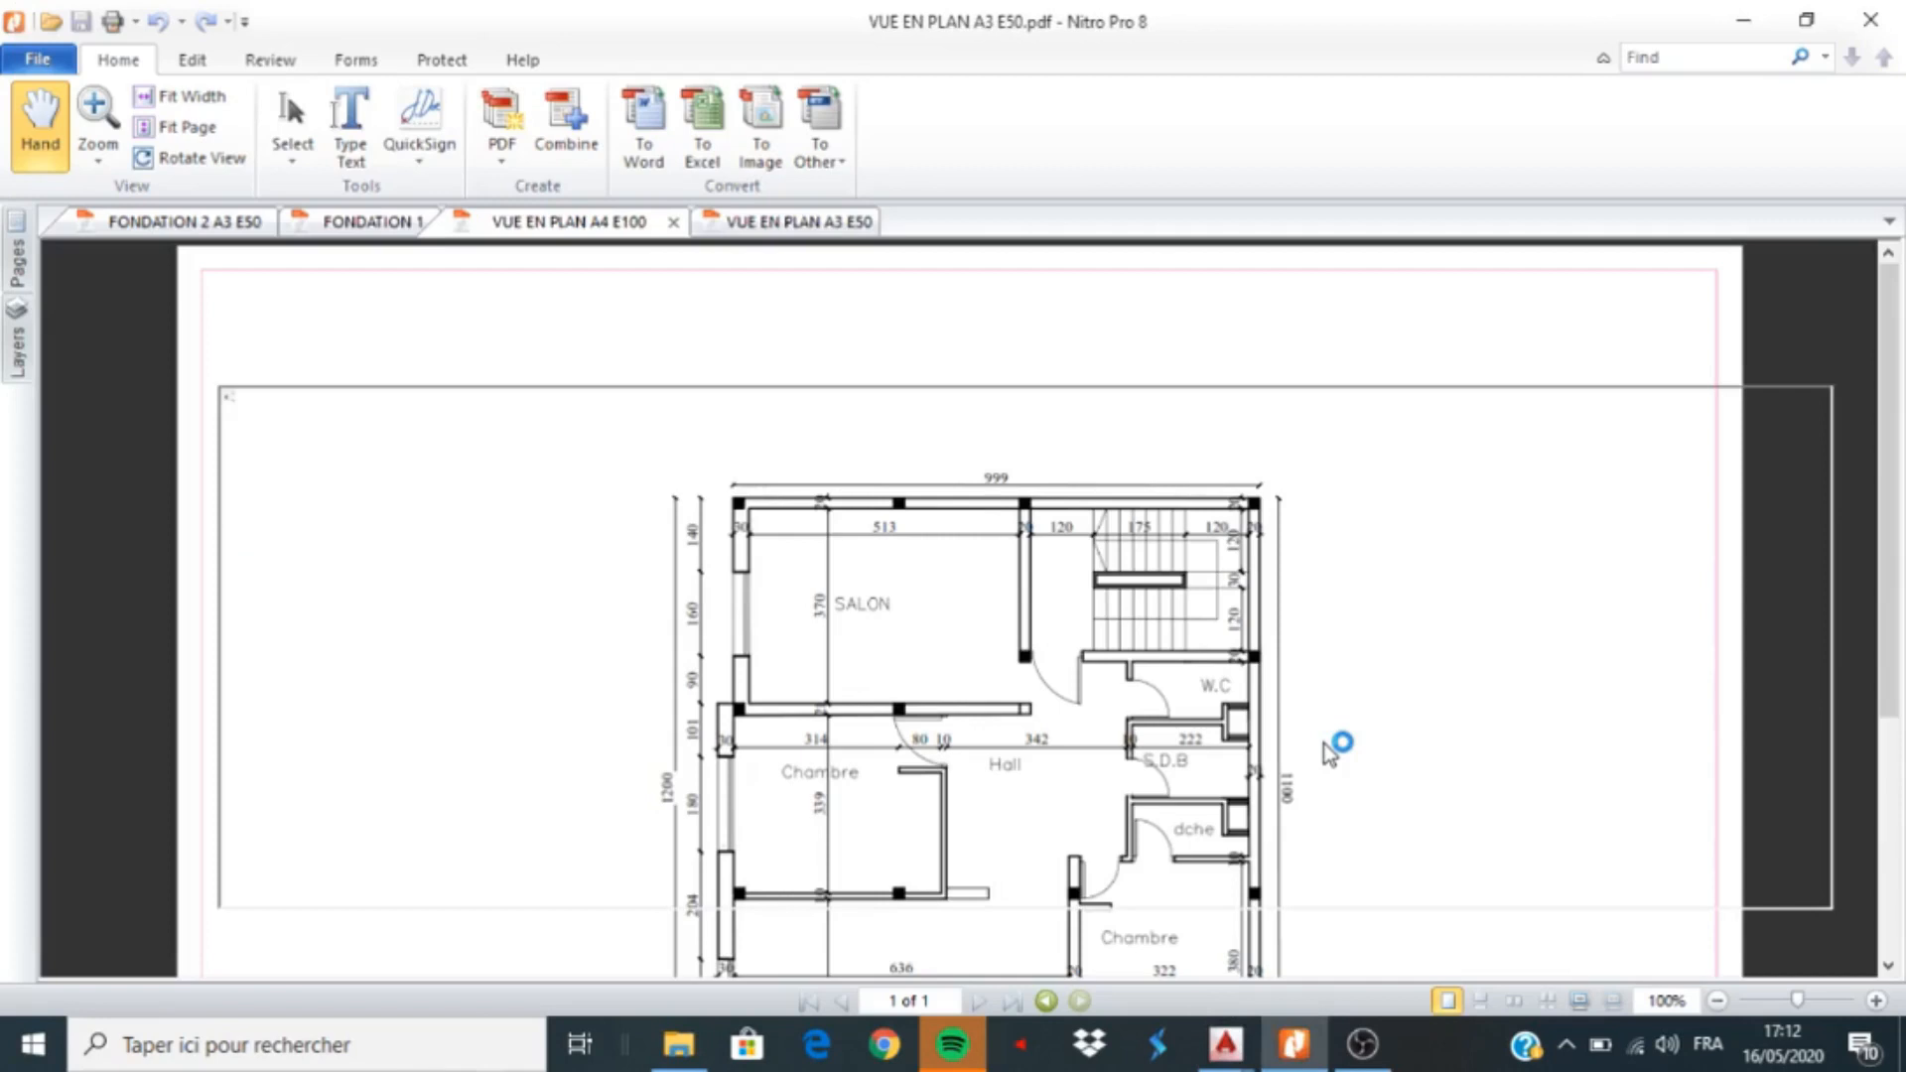
{"action": "scroll", "coordinate": [648, 477], "scroll_direction": "down", "scroll_amount": 2}
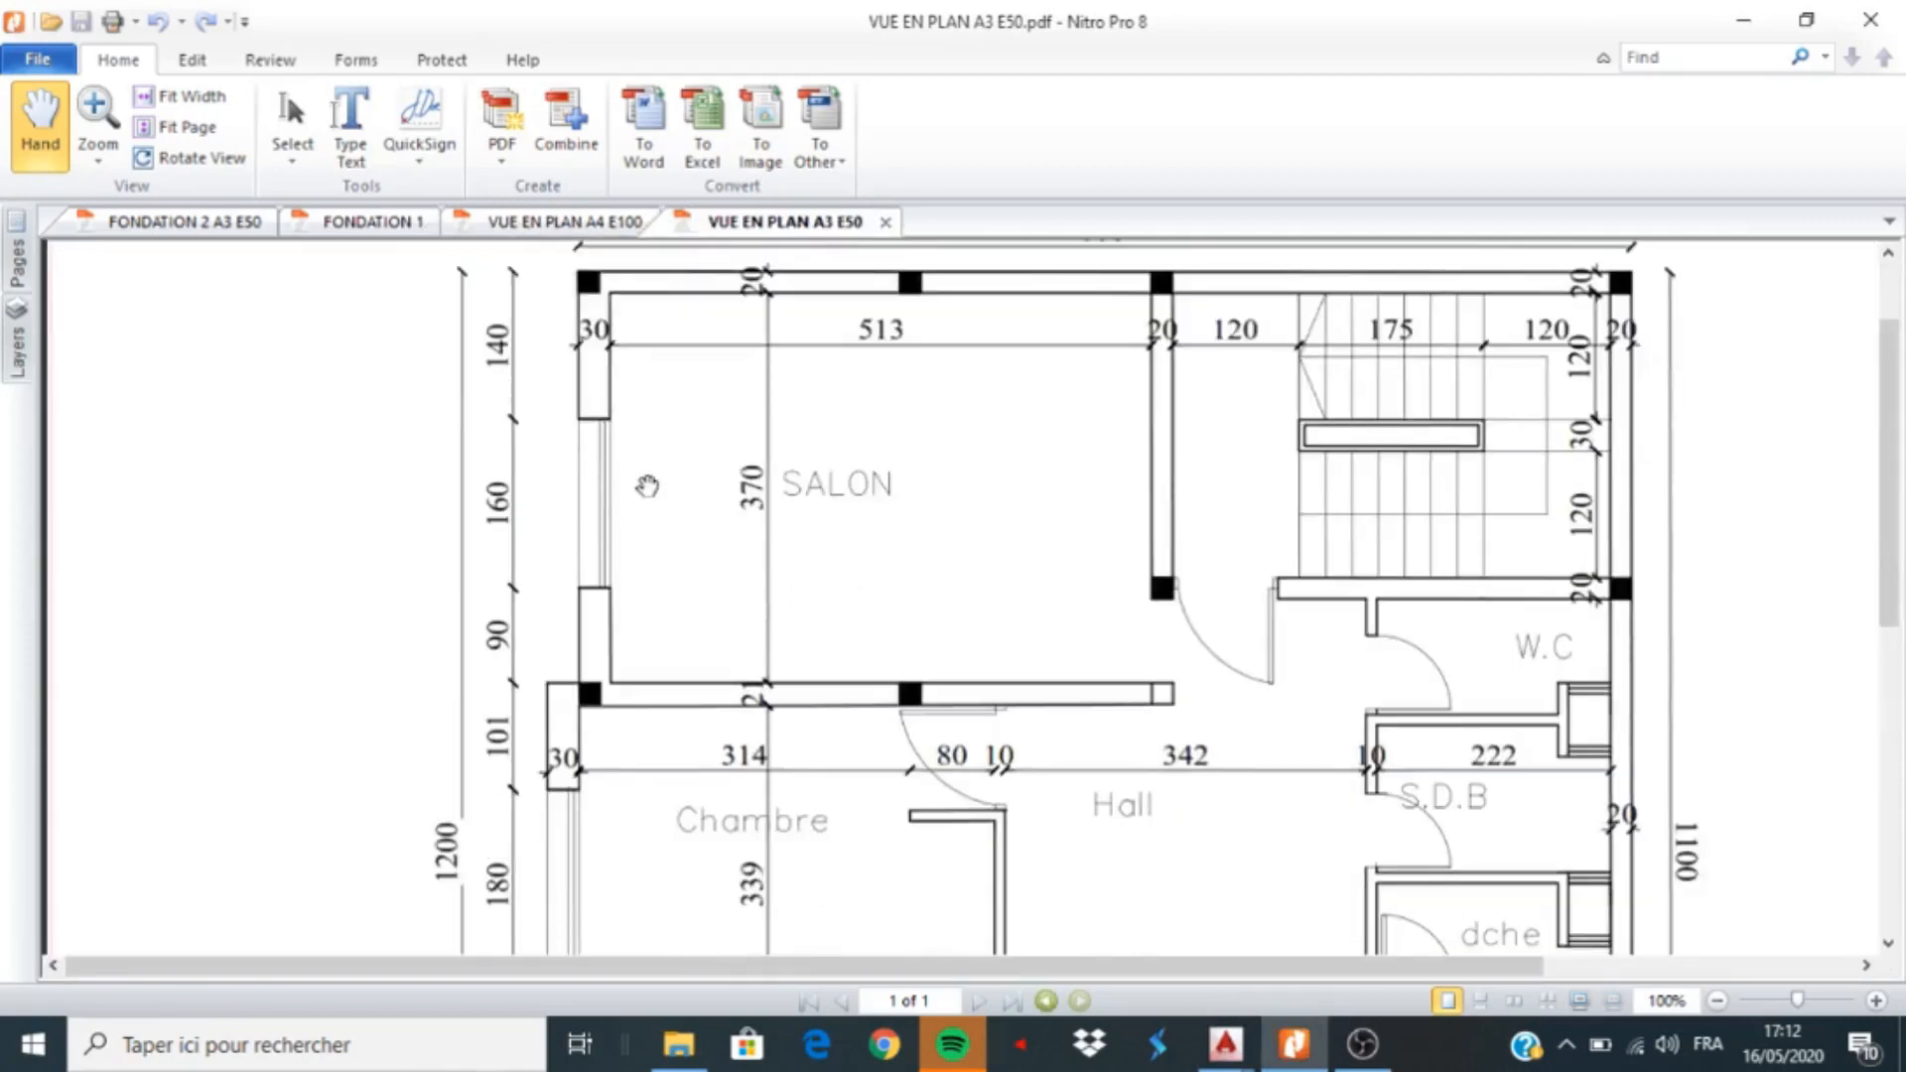
{"action": "scroll", "coordinate": [648, 485], "scroll_direction": "up", "scroll_amount": 2}
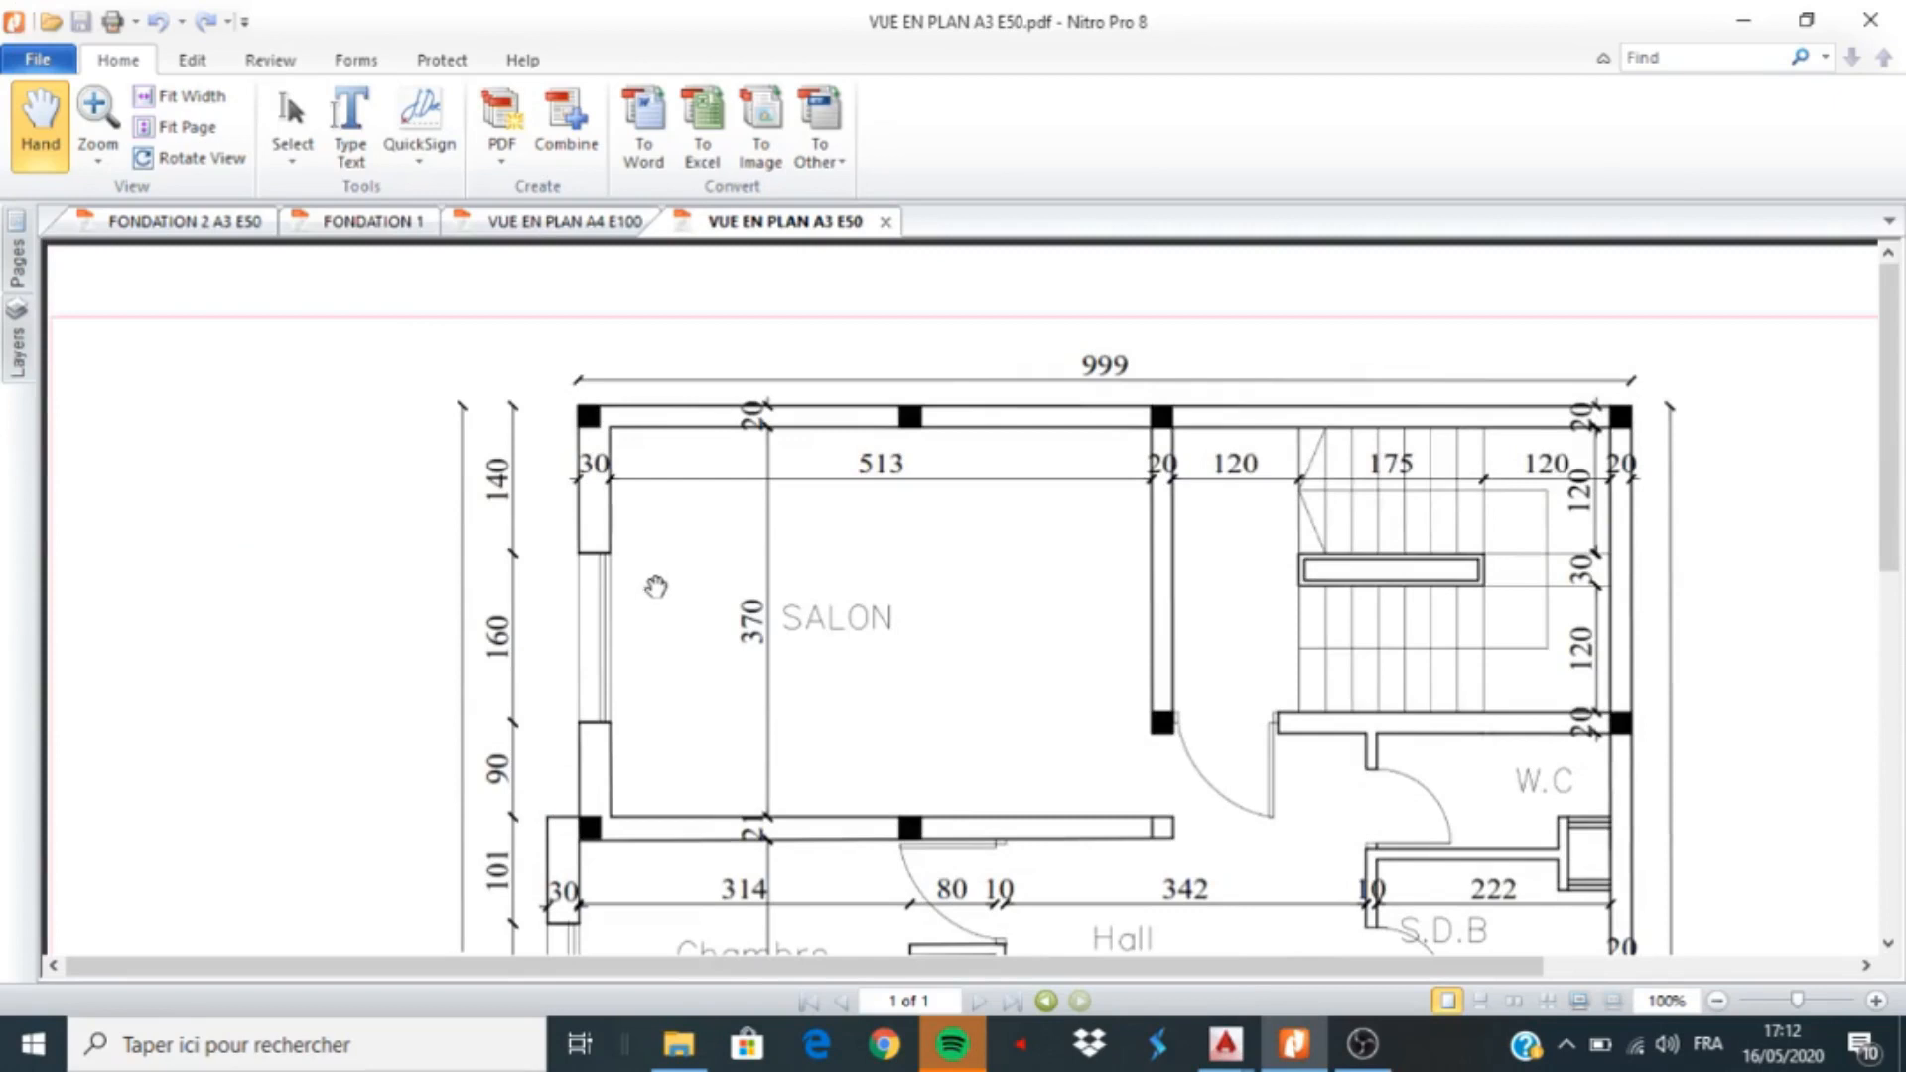
{"action": "scroll", "coordinate": [692, 493], "scroll_direction": "down", "scroll_amount": 3}
Switch to the plan mm drawing in AutoCAD and delete the existing viewport from the Présentation1 layout
{"action": "mouse_move", "coordinate": [1226, 1045]}
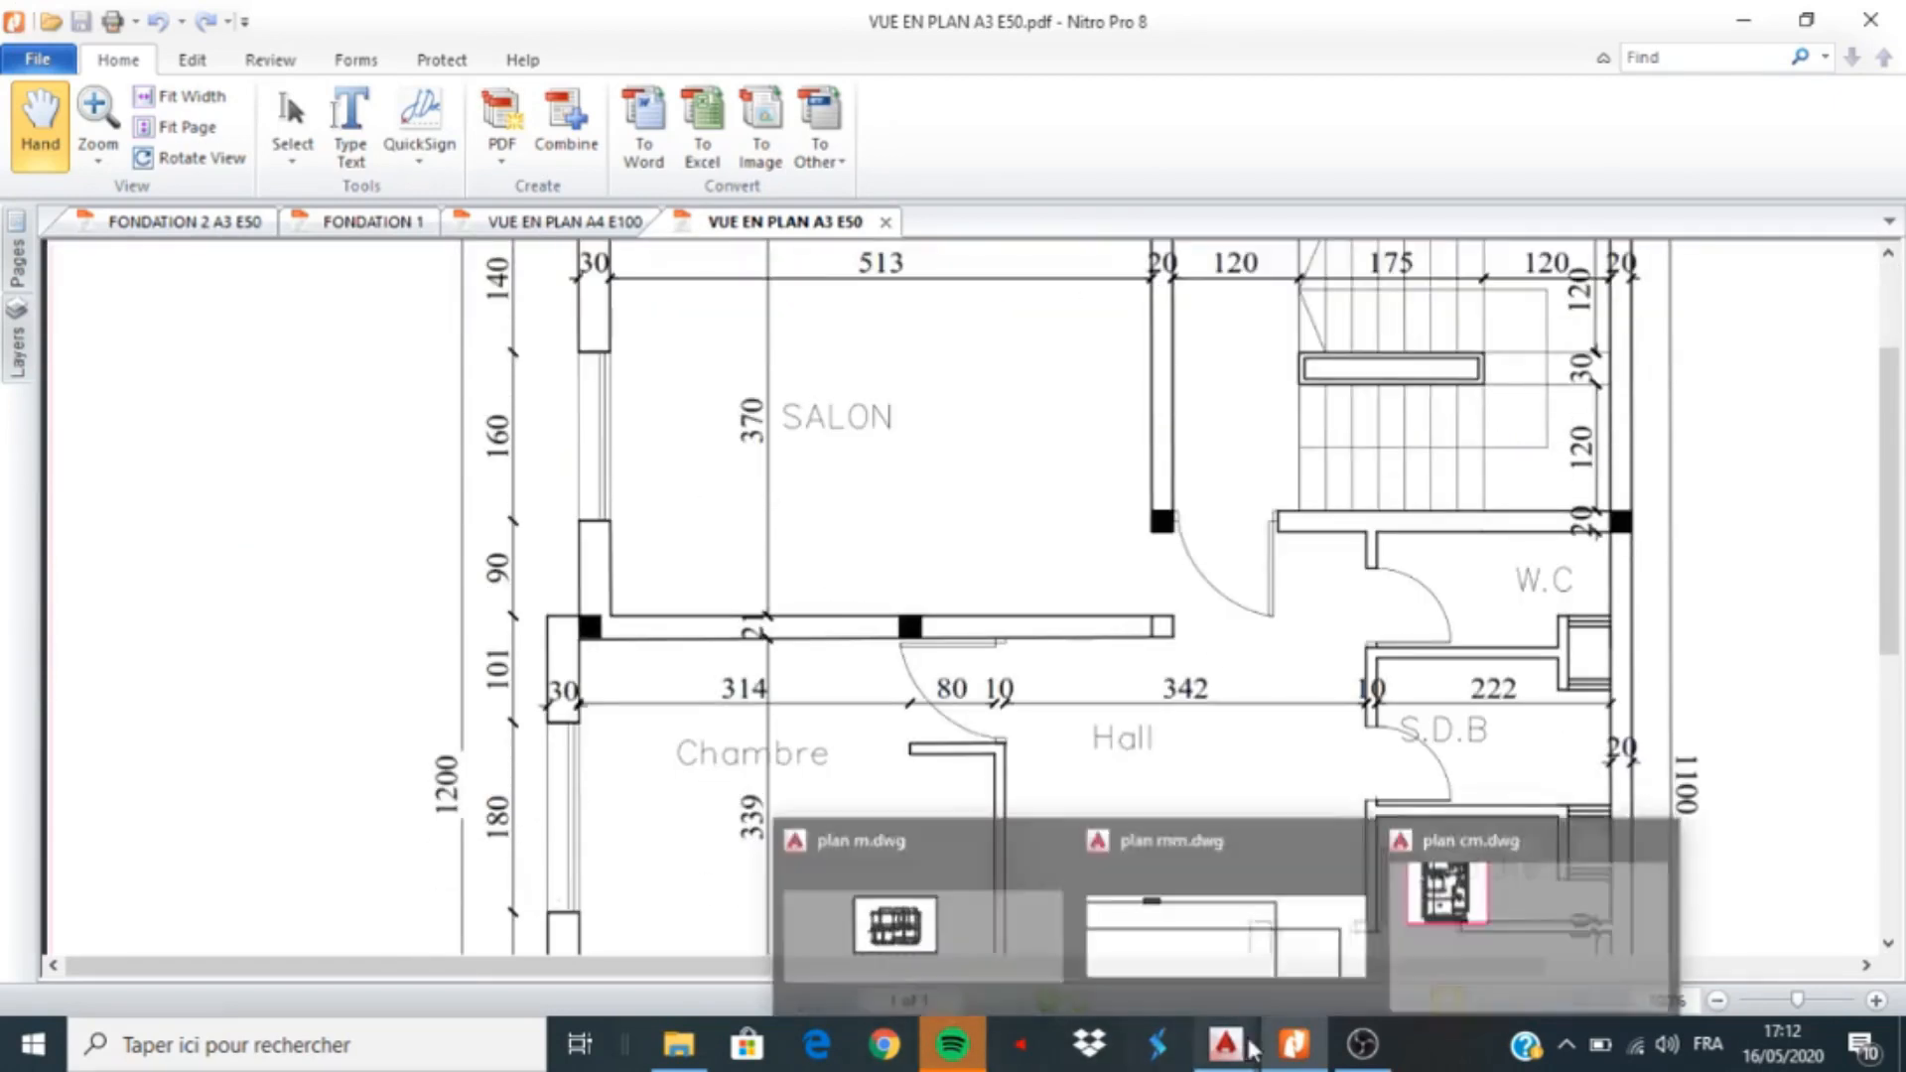
{"action": "left_click", "coordinate": [1175, 842]}
{"action": "scroll", "coordinate": [515, 437], "scroll_direction": "down", "scroll_amount": 8}
{"action": "scroll", "coordinate": [639, 502], "scroll_direction": "up", "scroll_amount": 2}
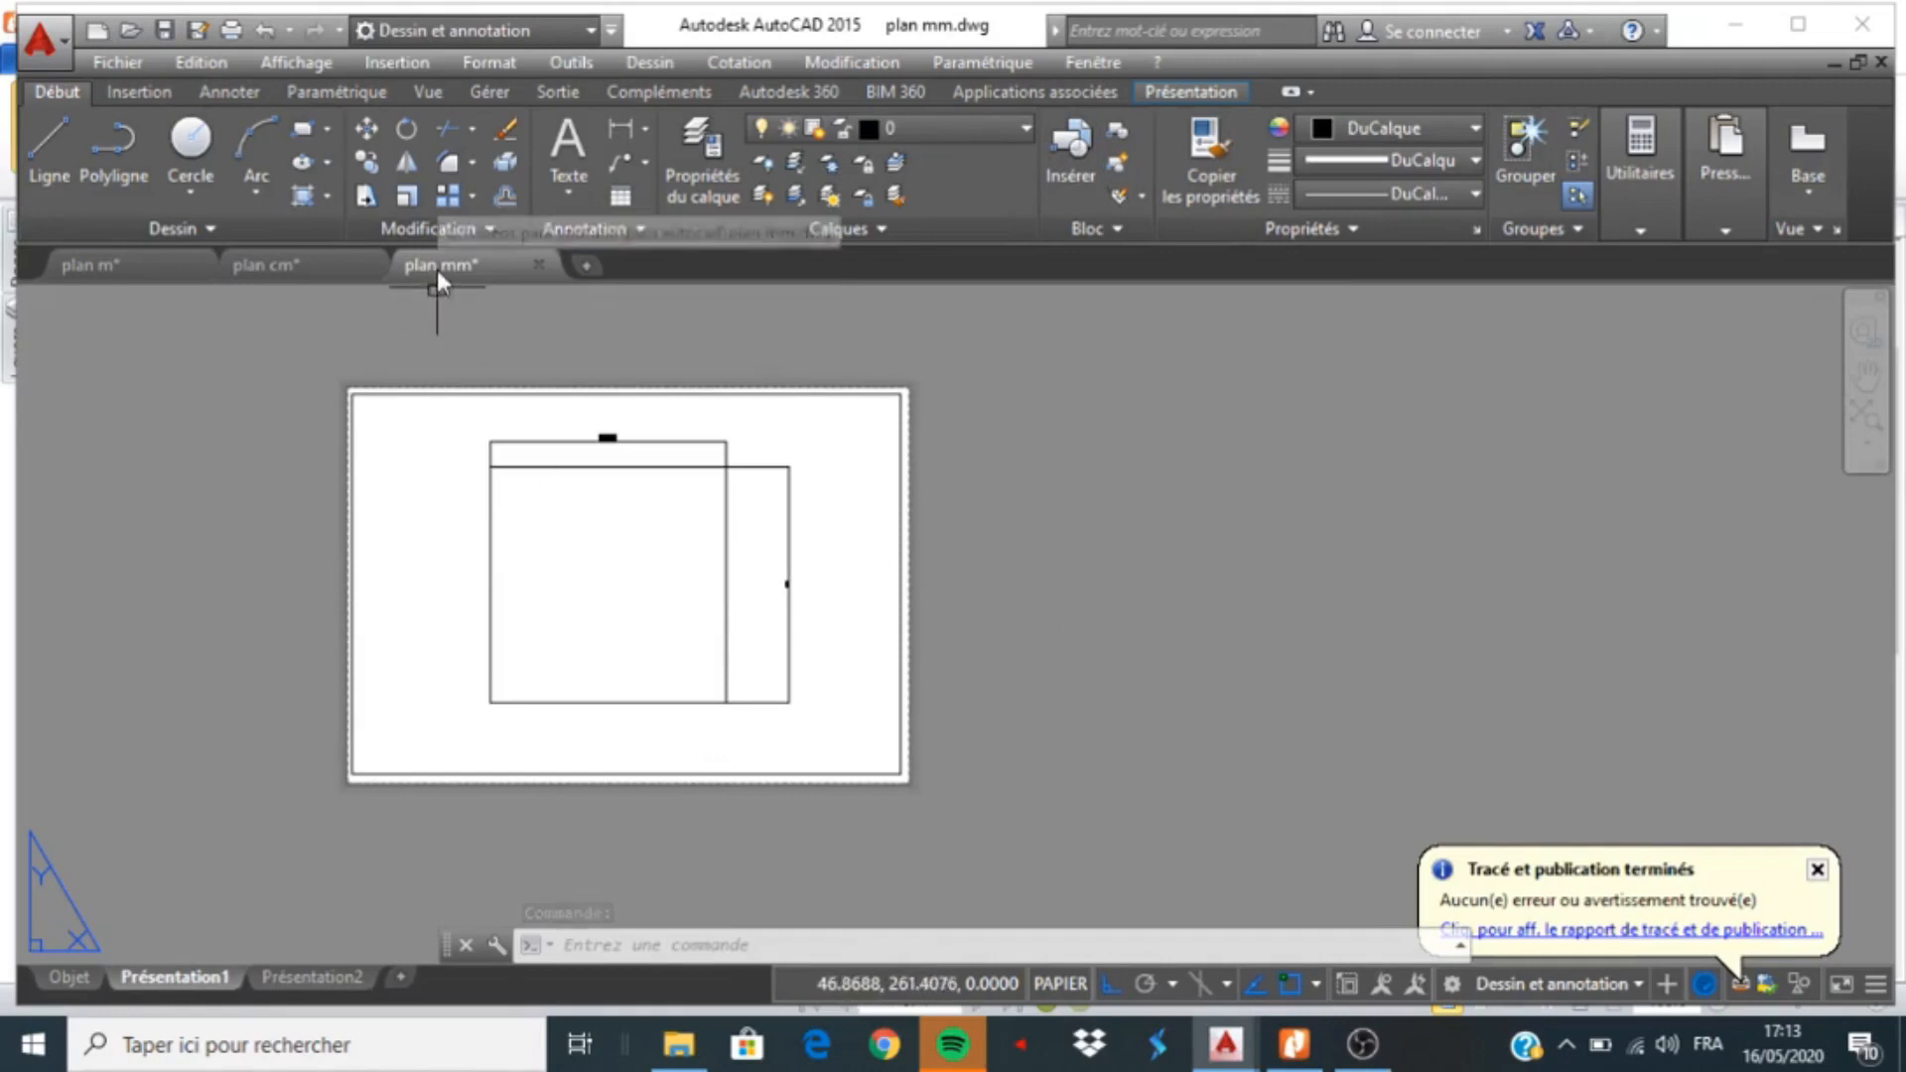
{"action": "mouse_move", "coordinate": [438, 274]}
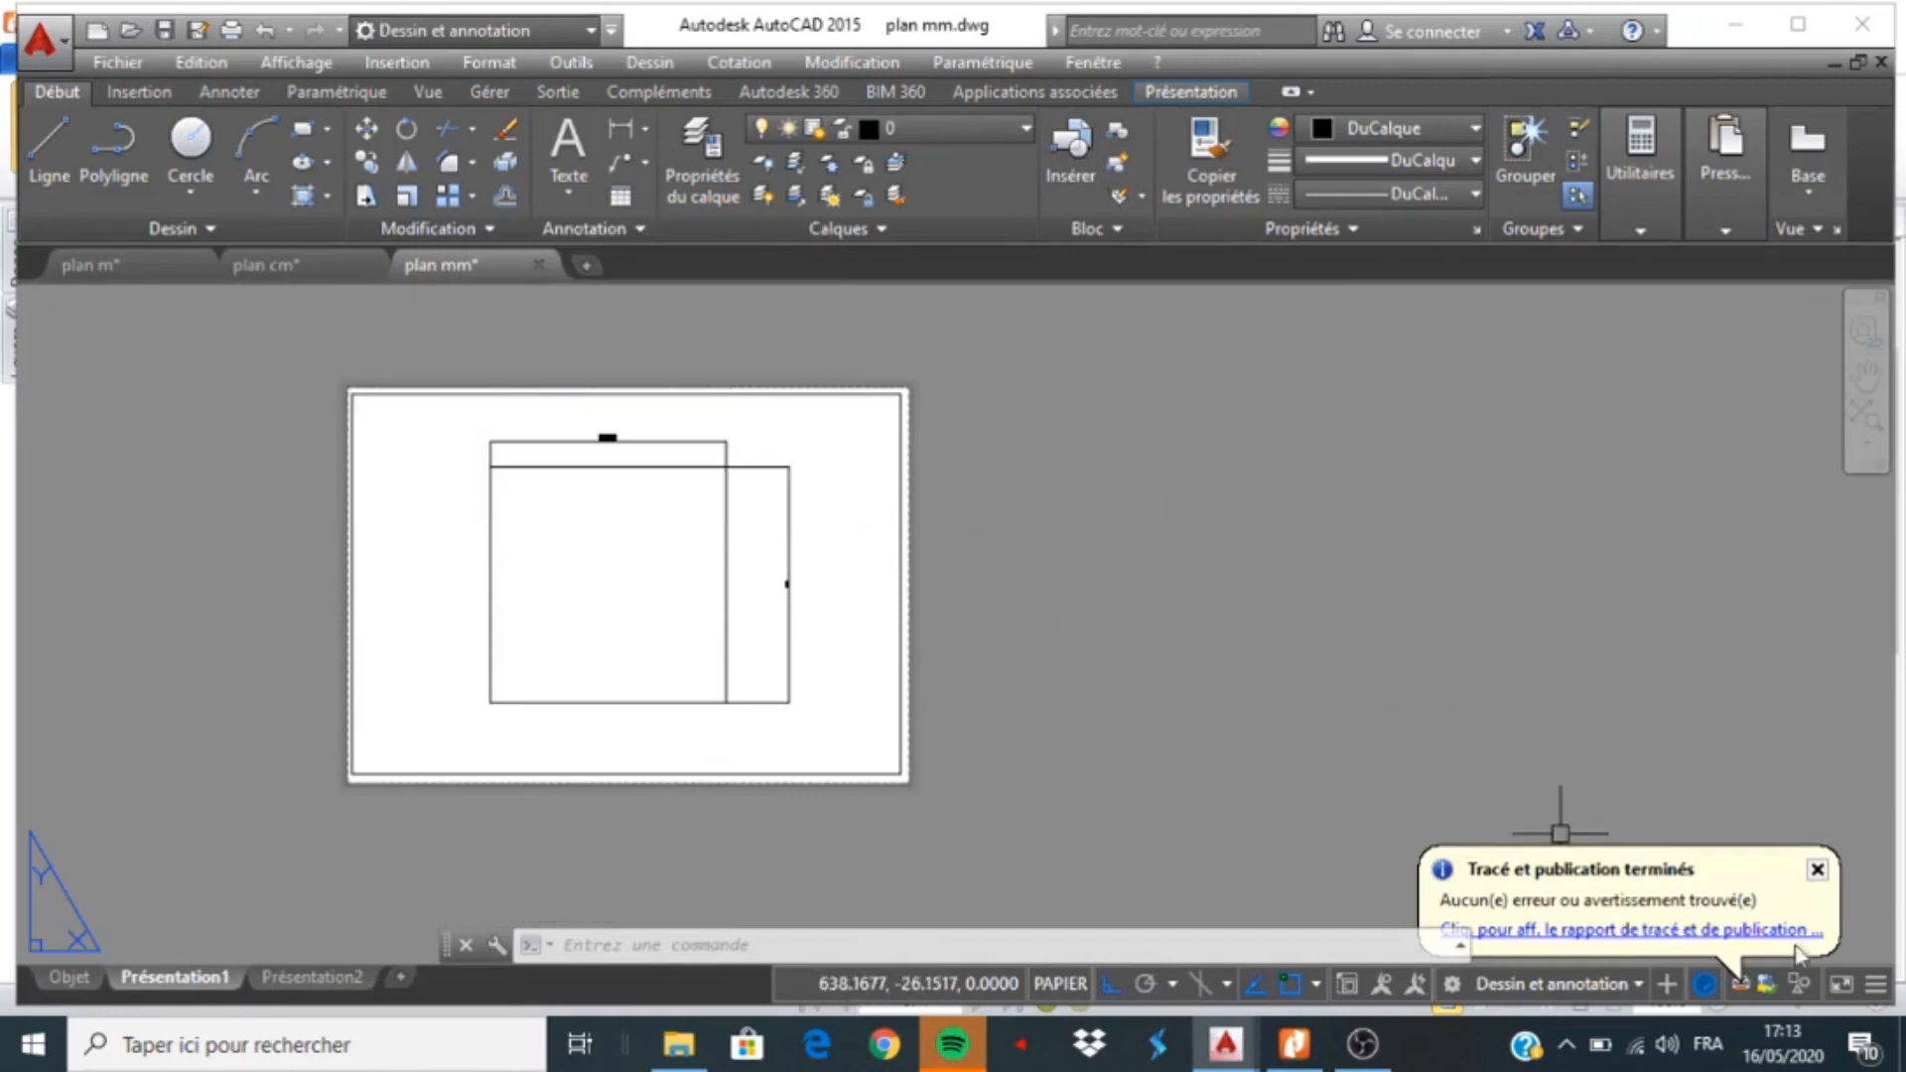
{"action": "left_click", "coordinate": [1817, 869]}
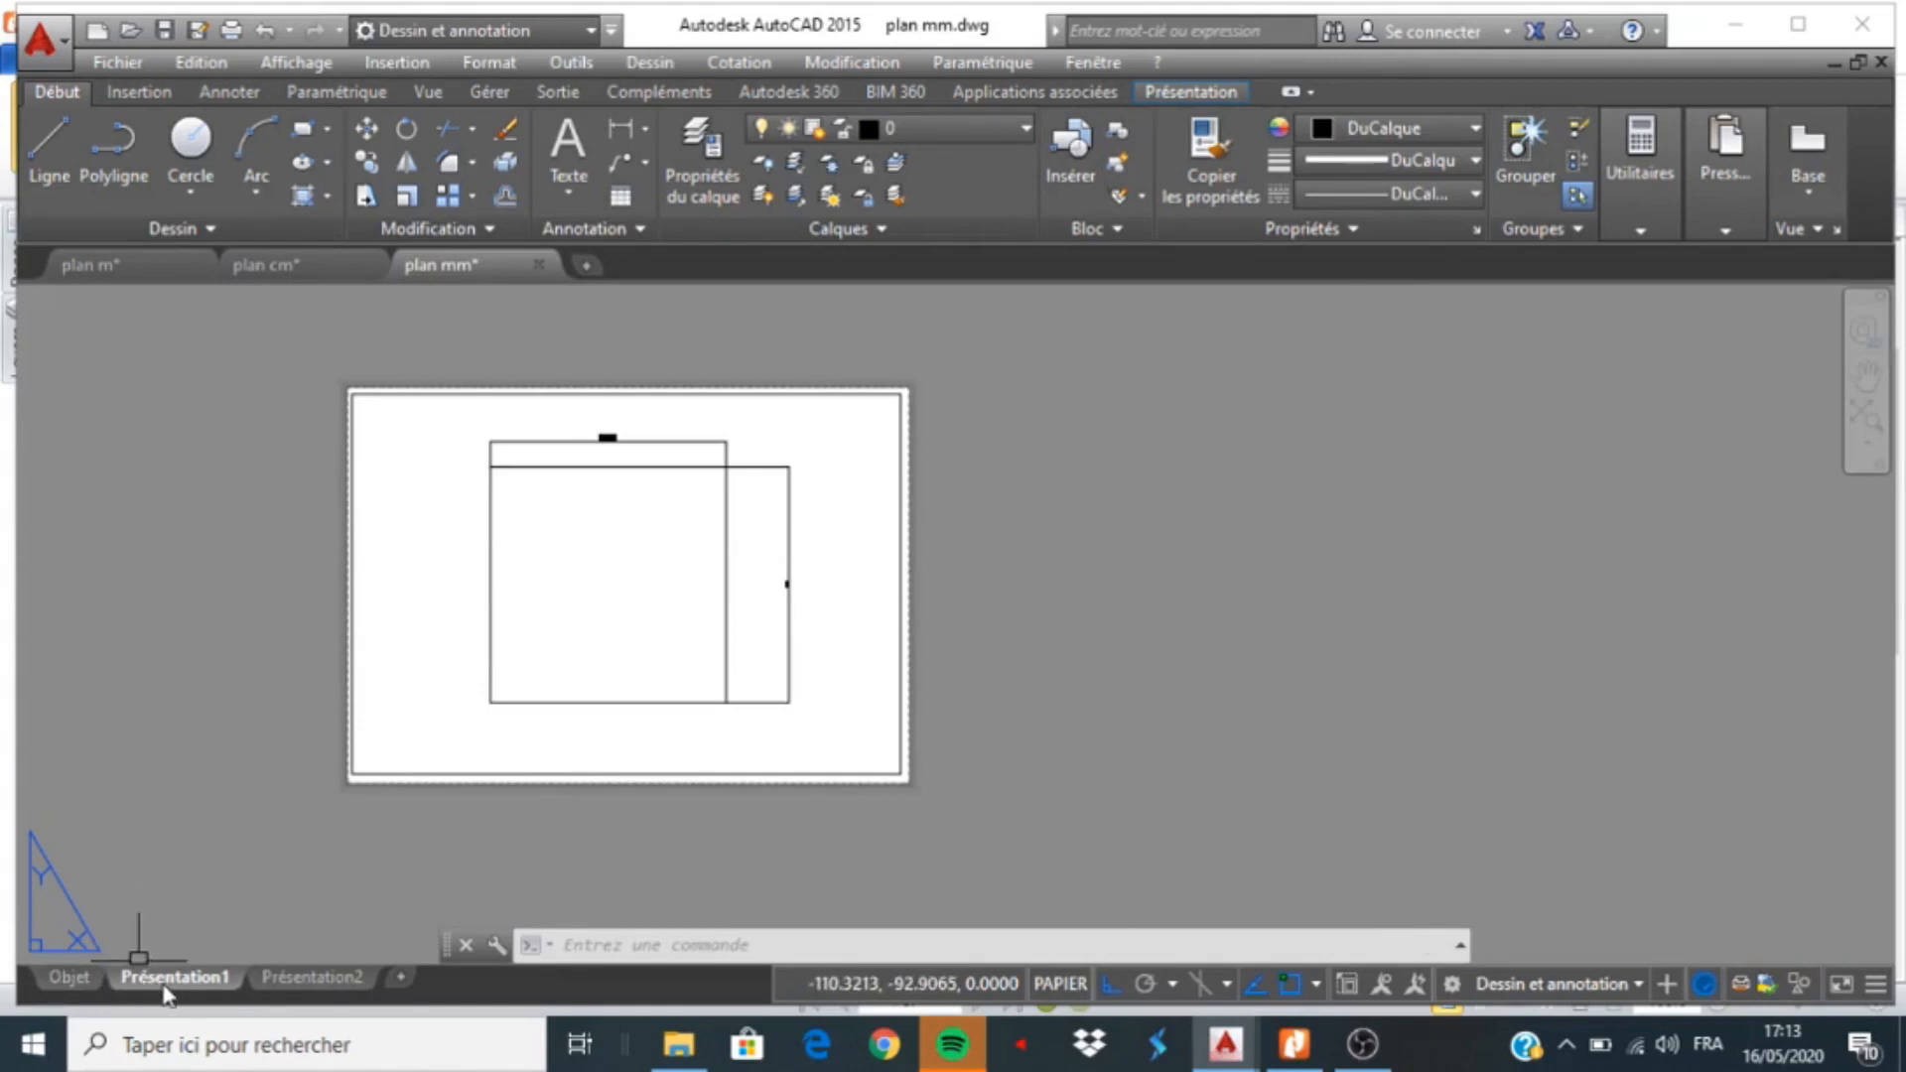
{"action": "left_click", "coordinate": [376, 774]}
{"action": "key", "text": "Delete"}
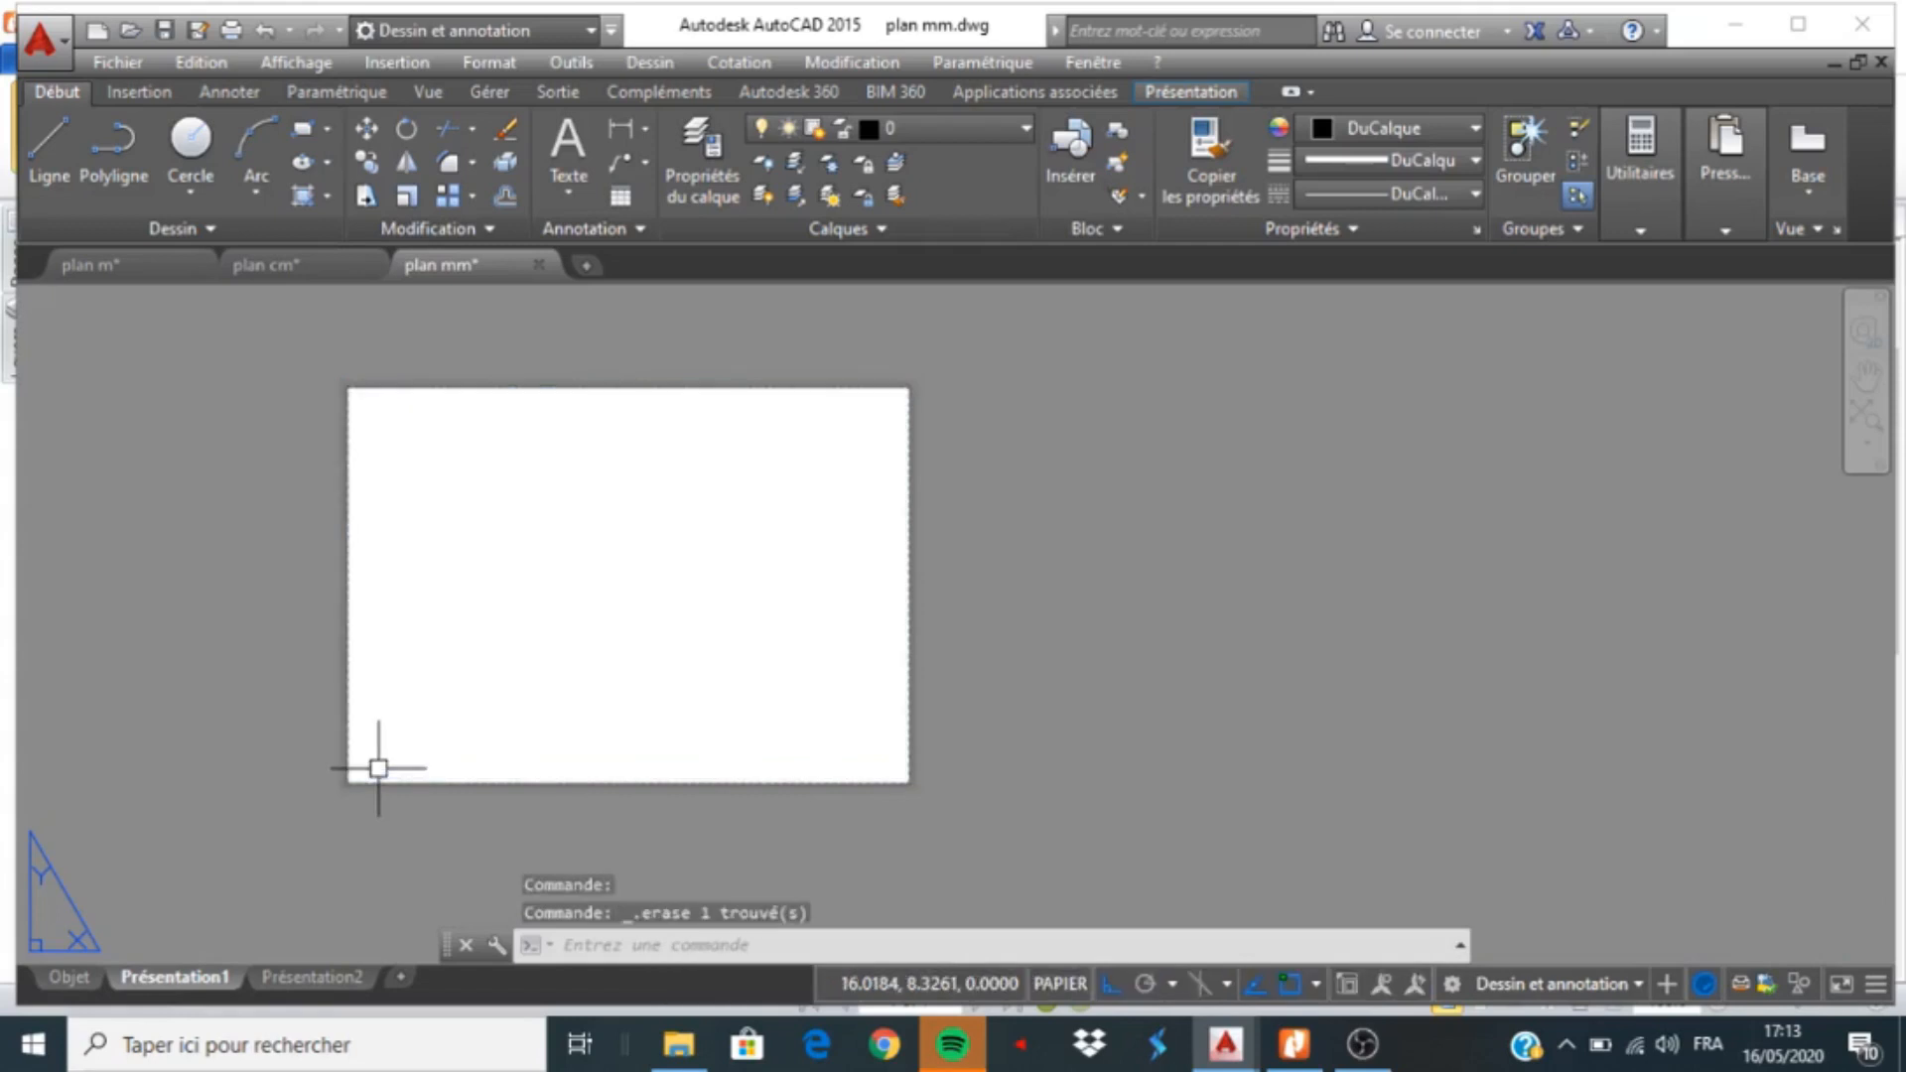
Rename the Présentation1 layout as A4 E75
{"action": "right_click", "coordinate": [175, 983]}
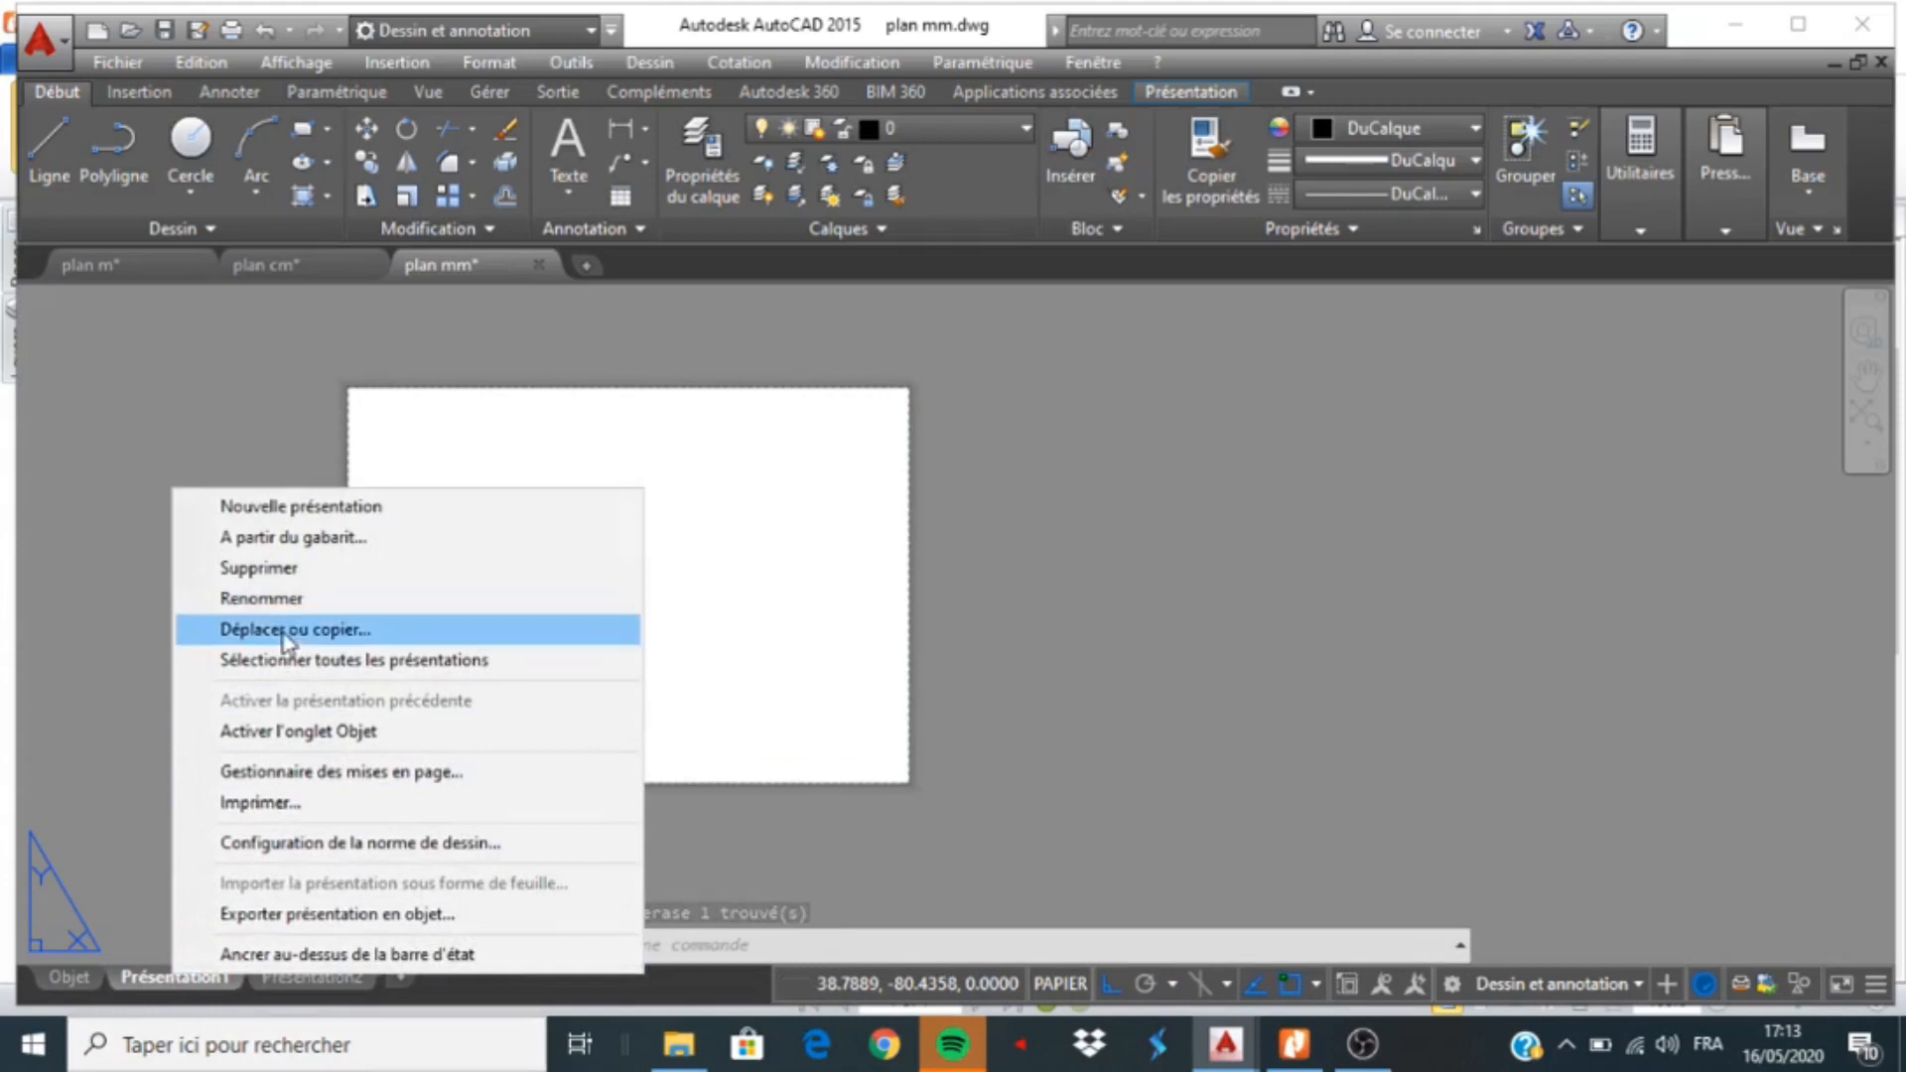
{"action": "left_click", "coordinate": [280, 599]}
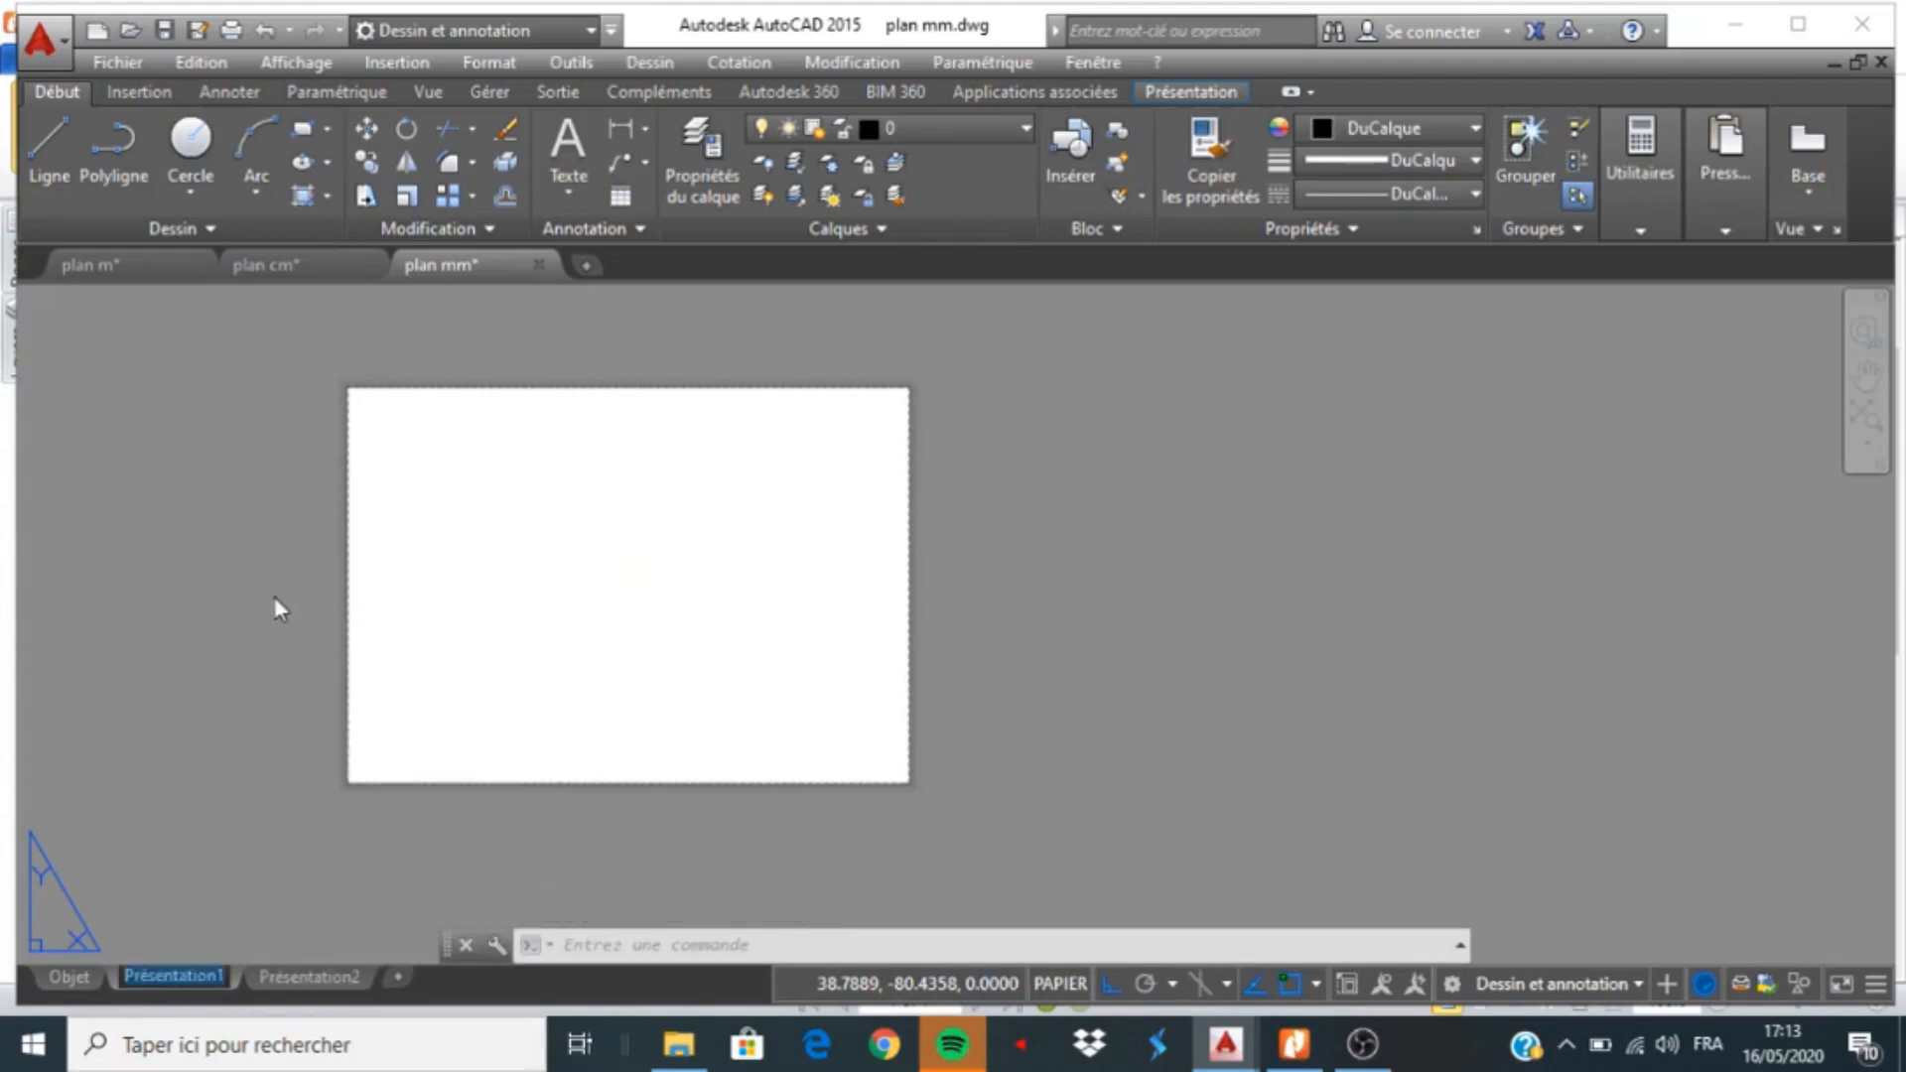
{"action": "type", "text": "A"}
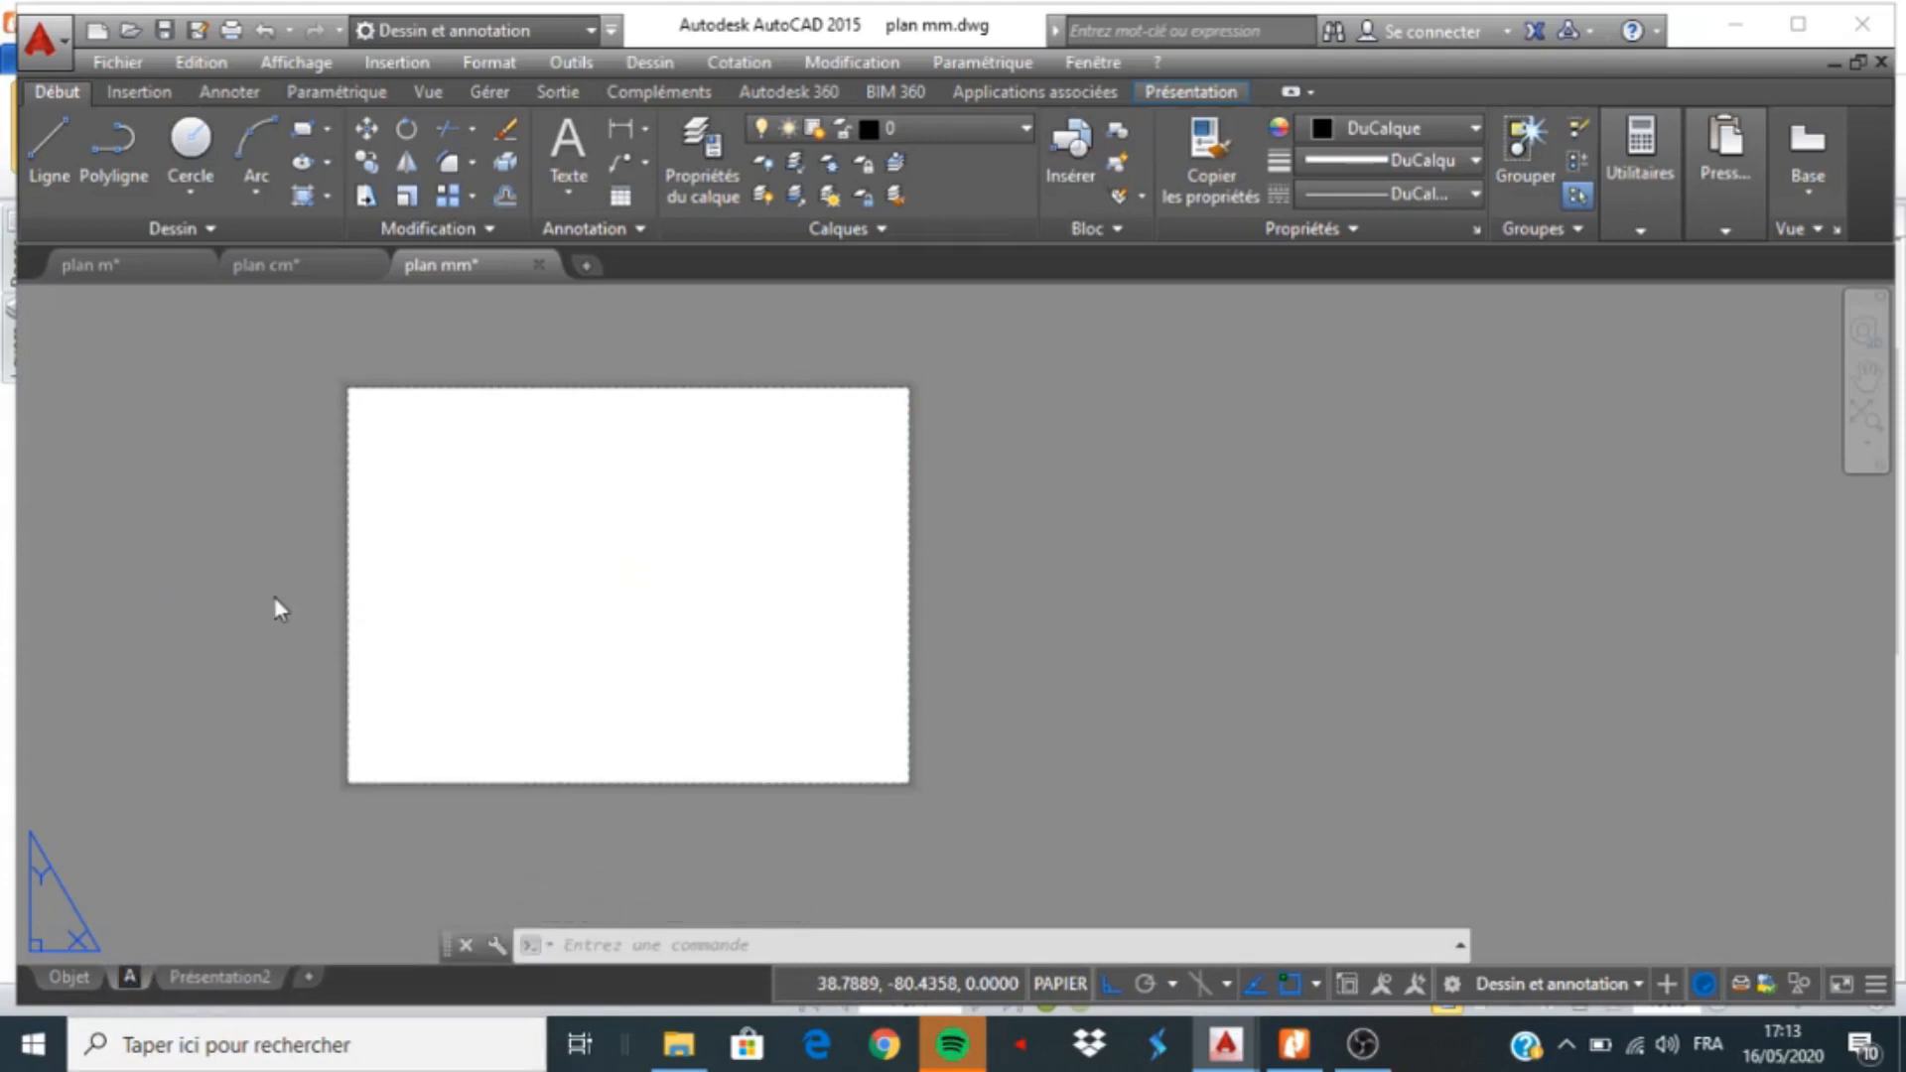
{"action": "type", "text": "4"}
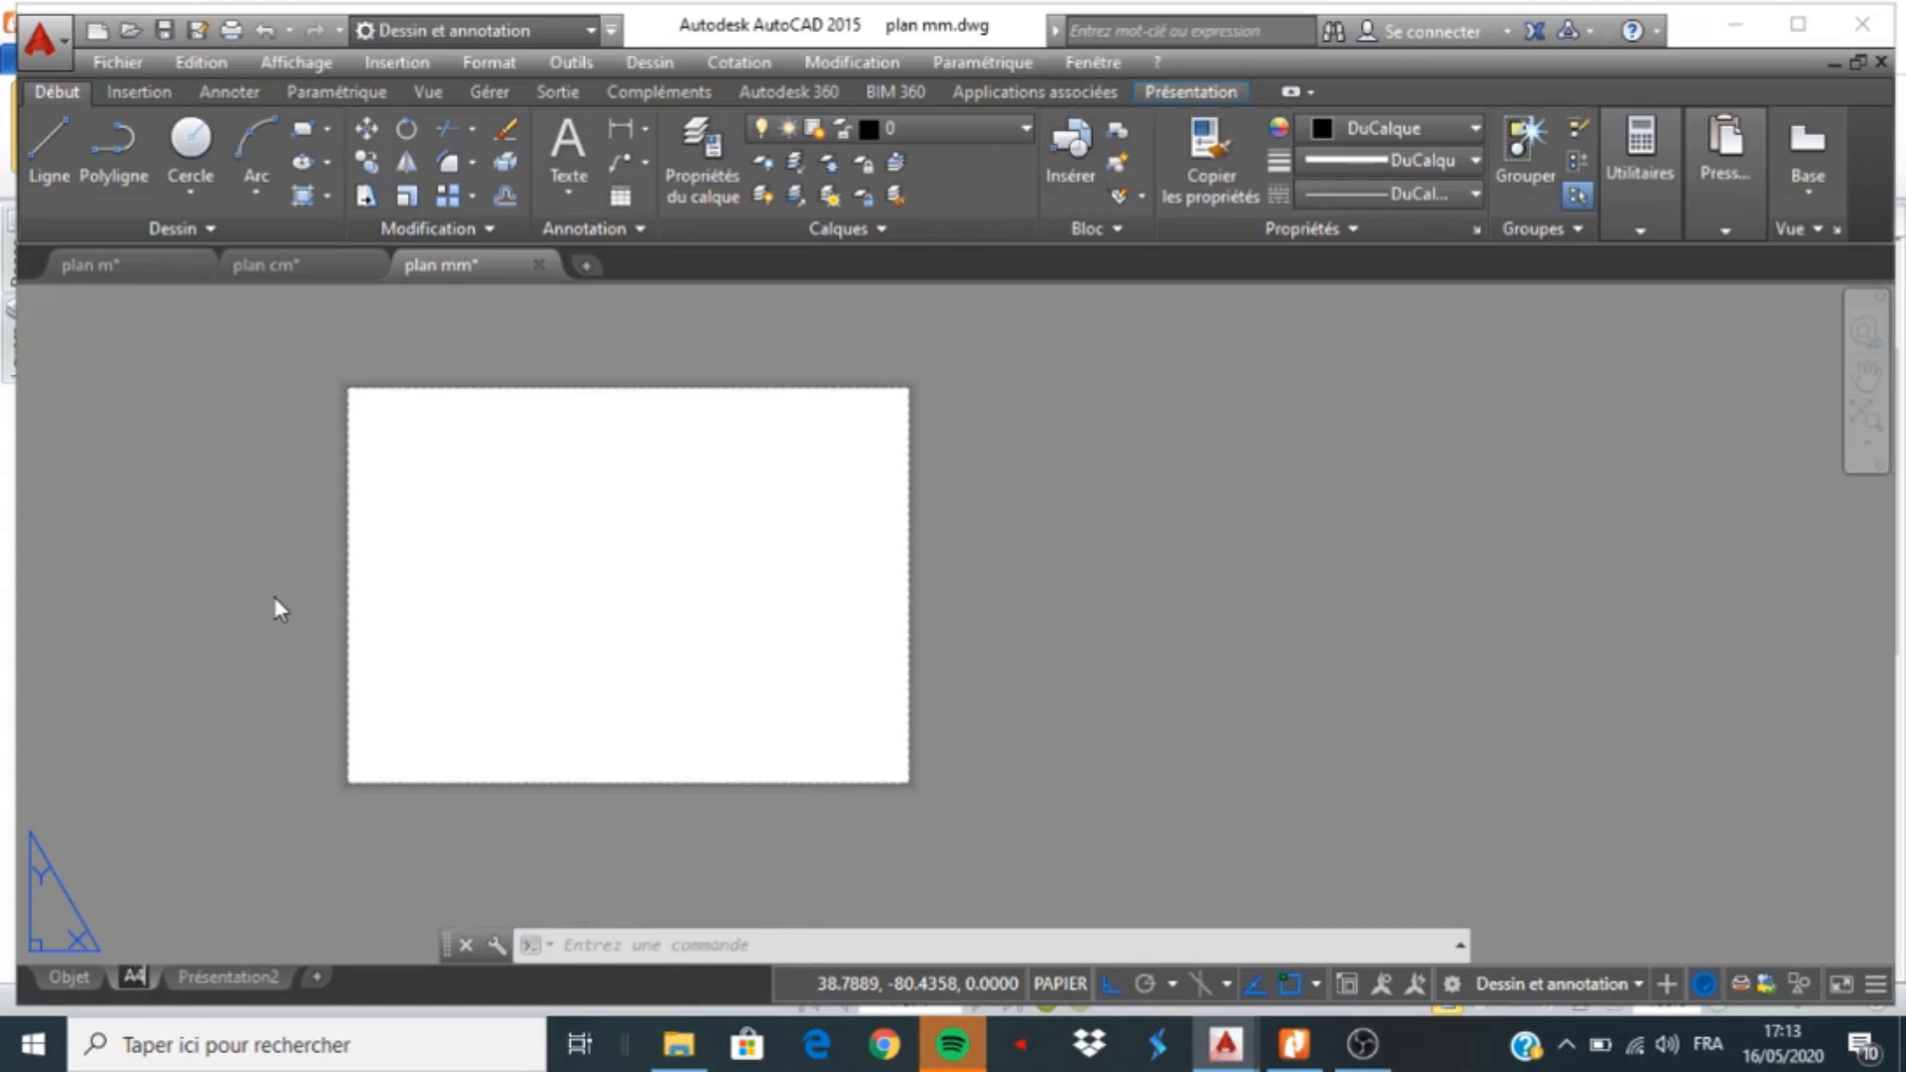
{"action": "type", "text": " E"}
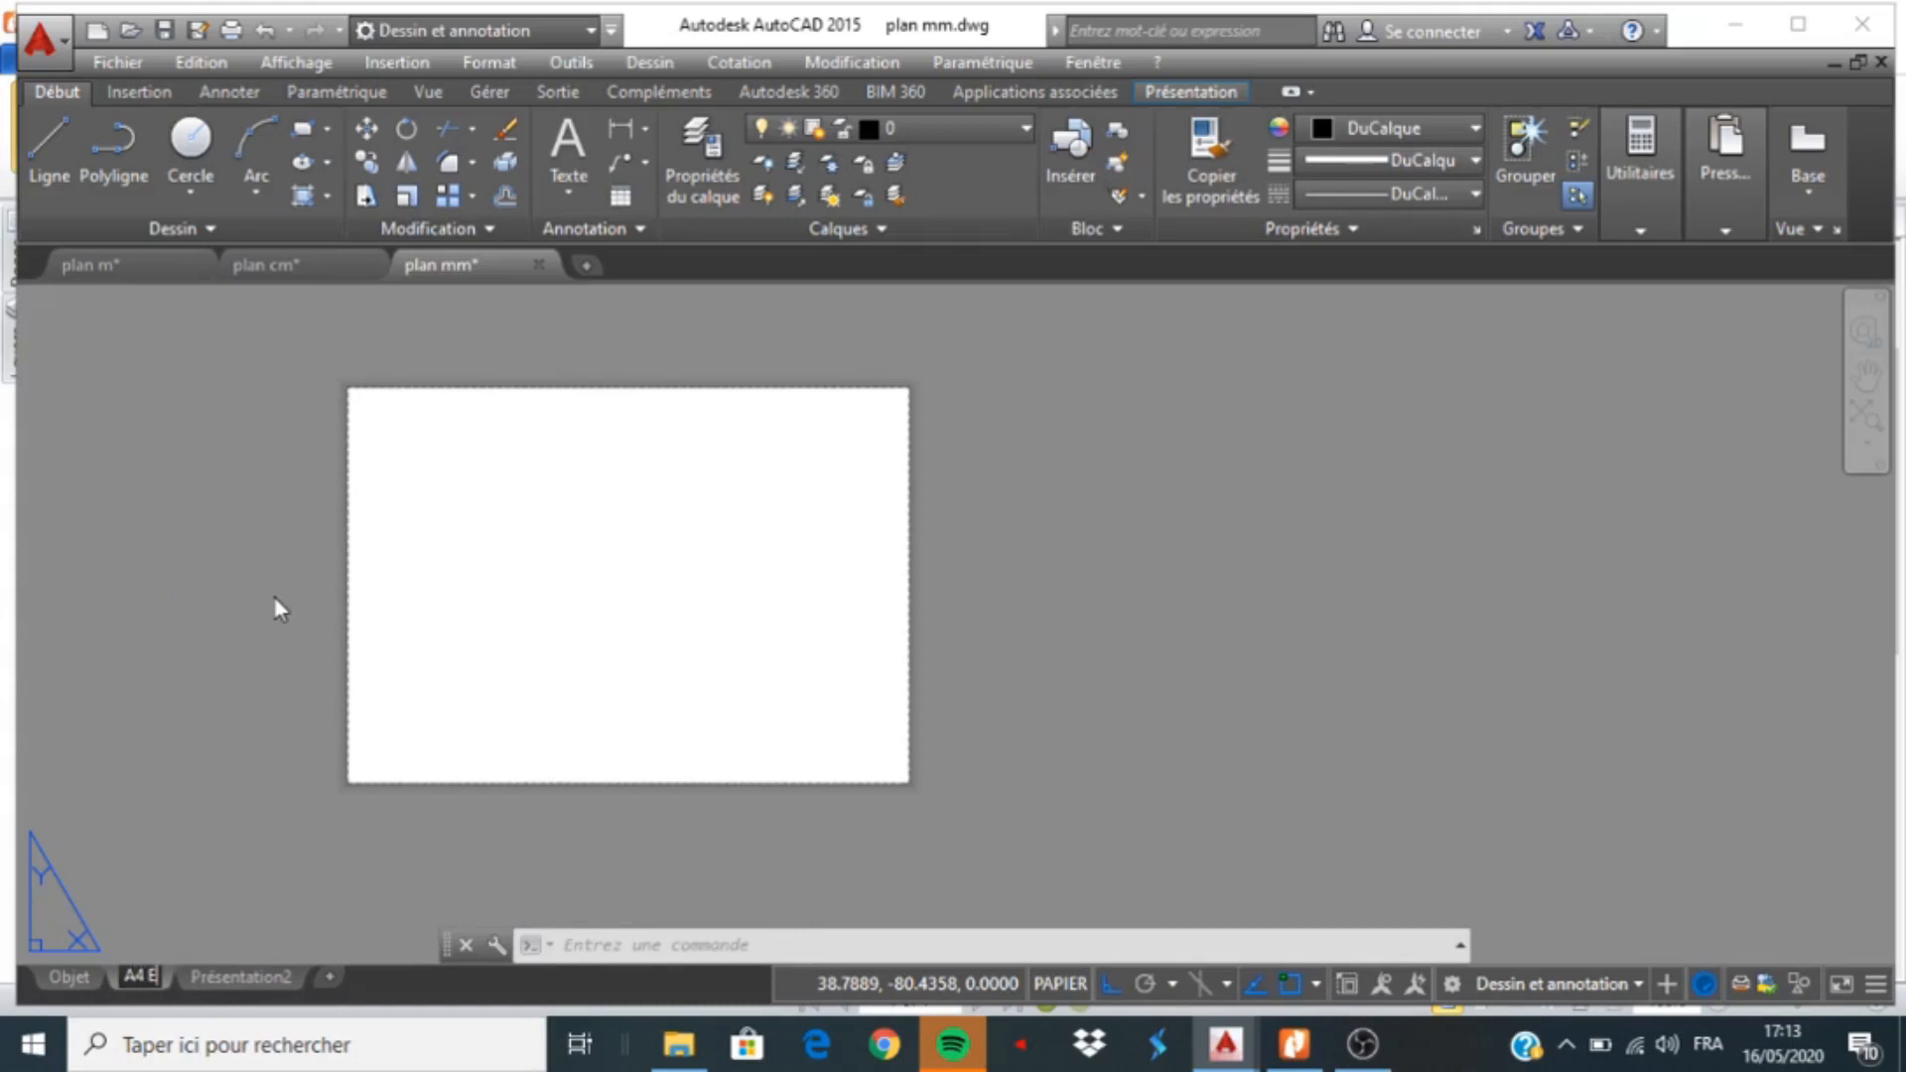
{"action": "type", "text": "75"}
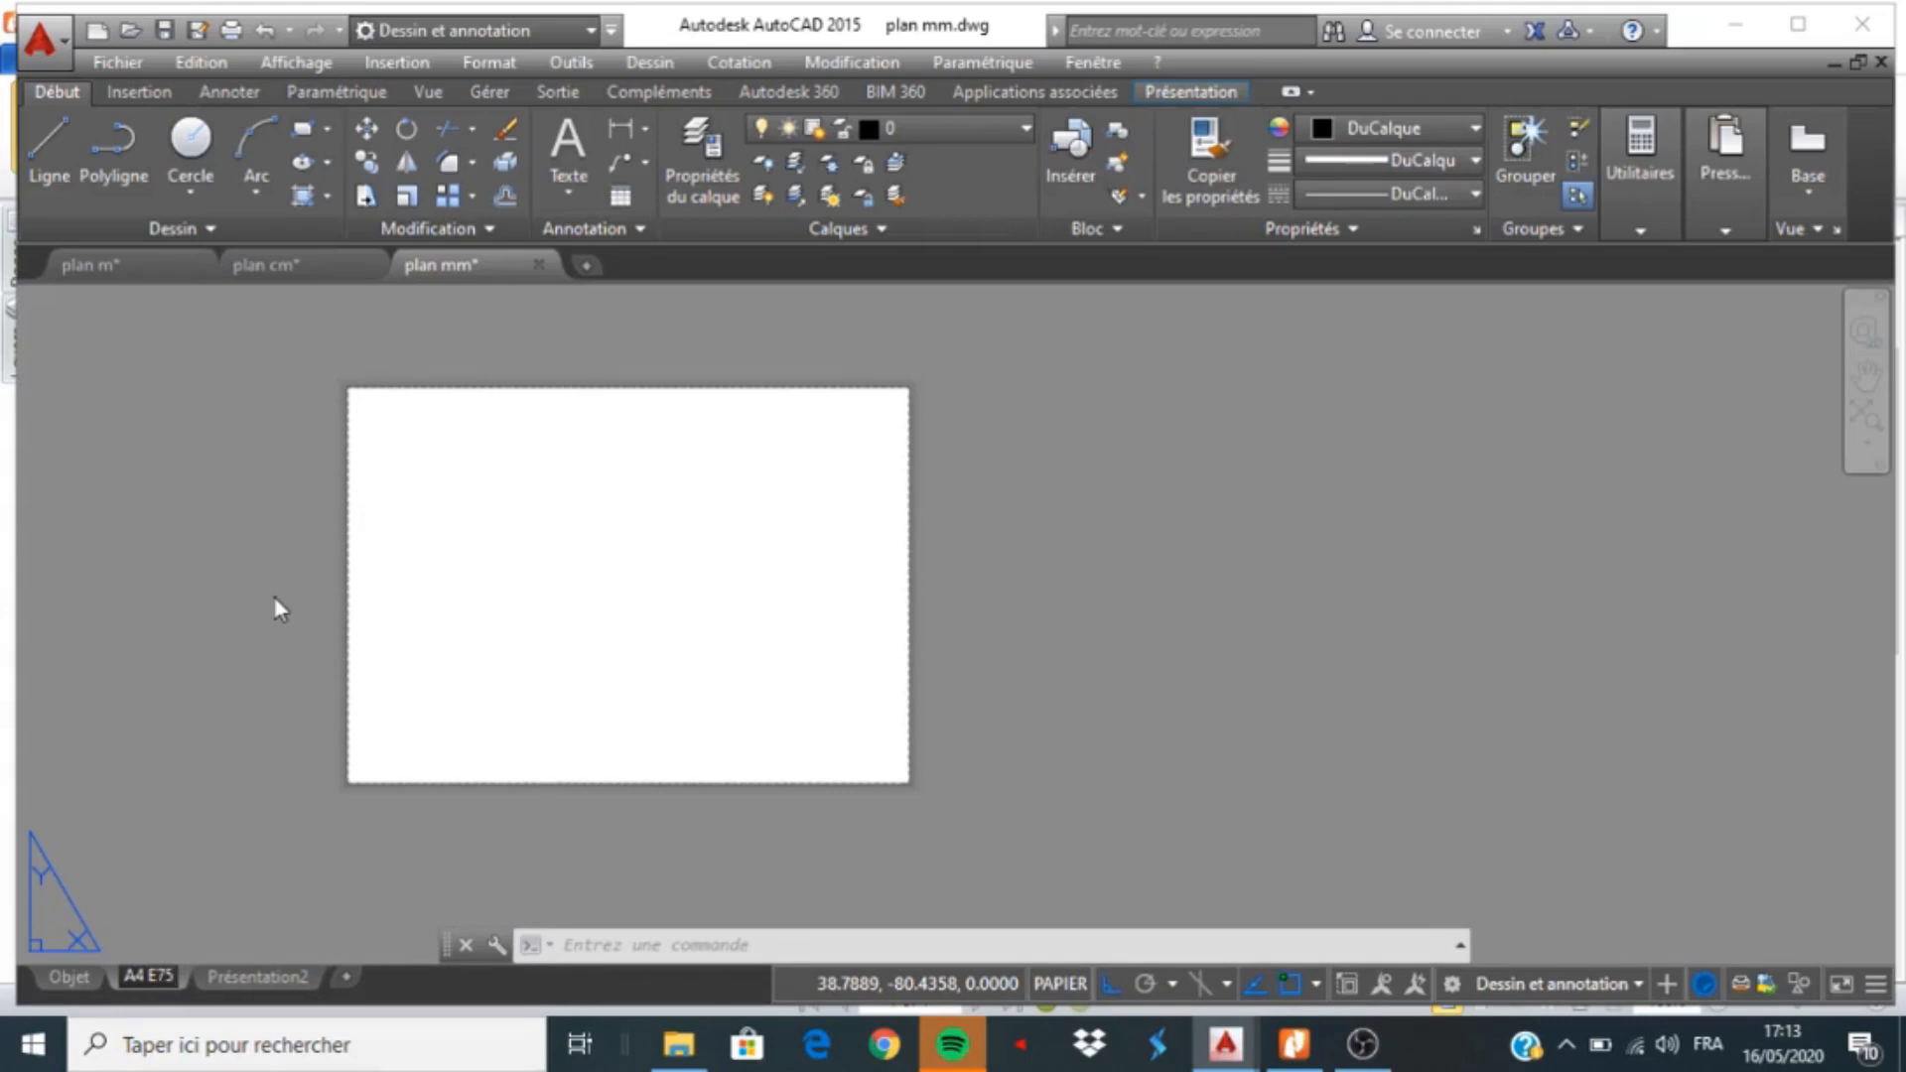
{"action": "key", "text": "Return"}
Apply the A4 E75 page setup with DWG To PDF.pc3, ISO full bleed A4 (297.00 x 210.00 mm), landscape orientation and 1:1 plot scale
{"action": "right_click", "coordinate": [151, 975]}
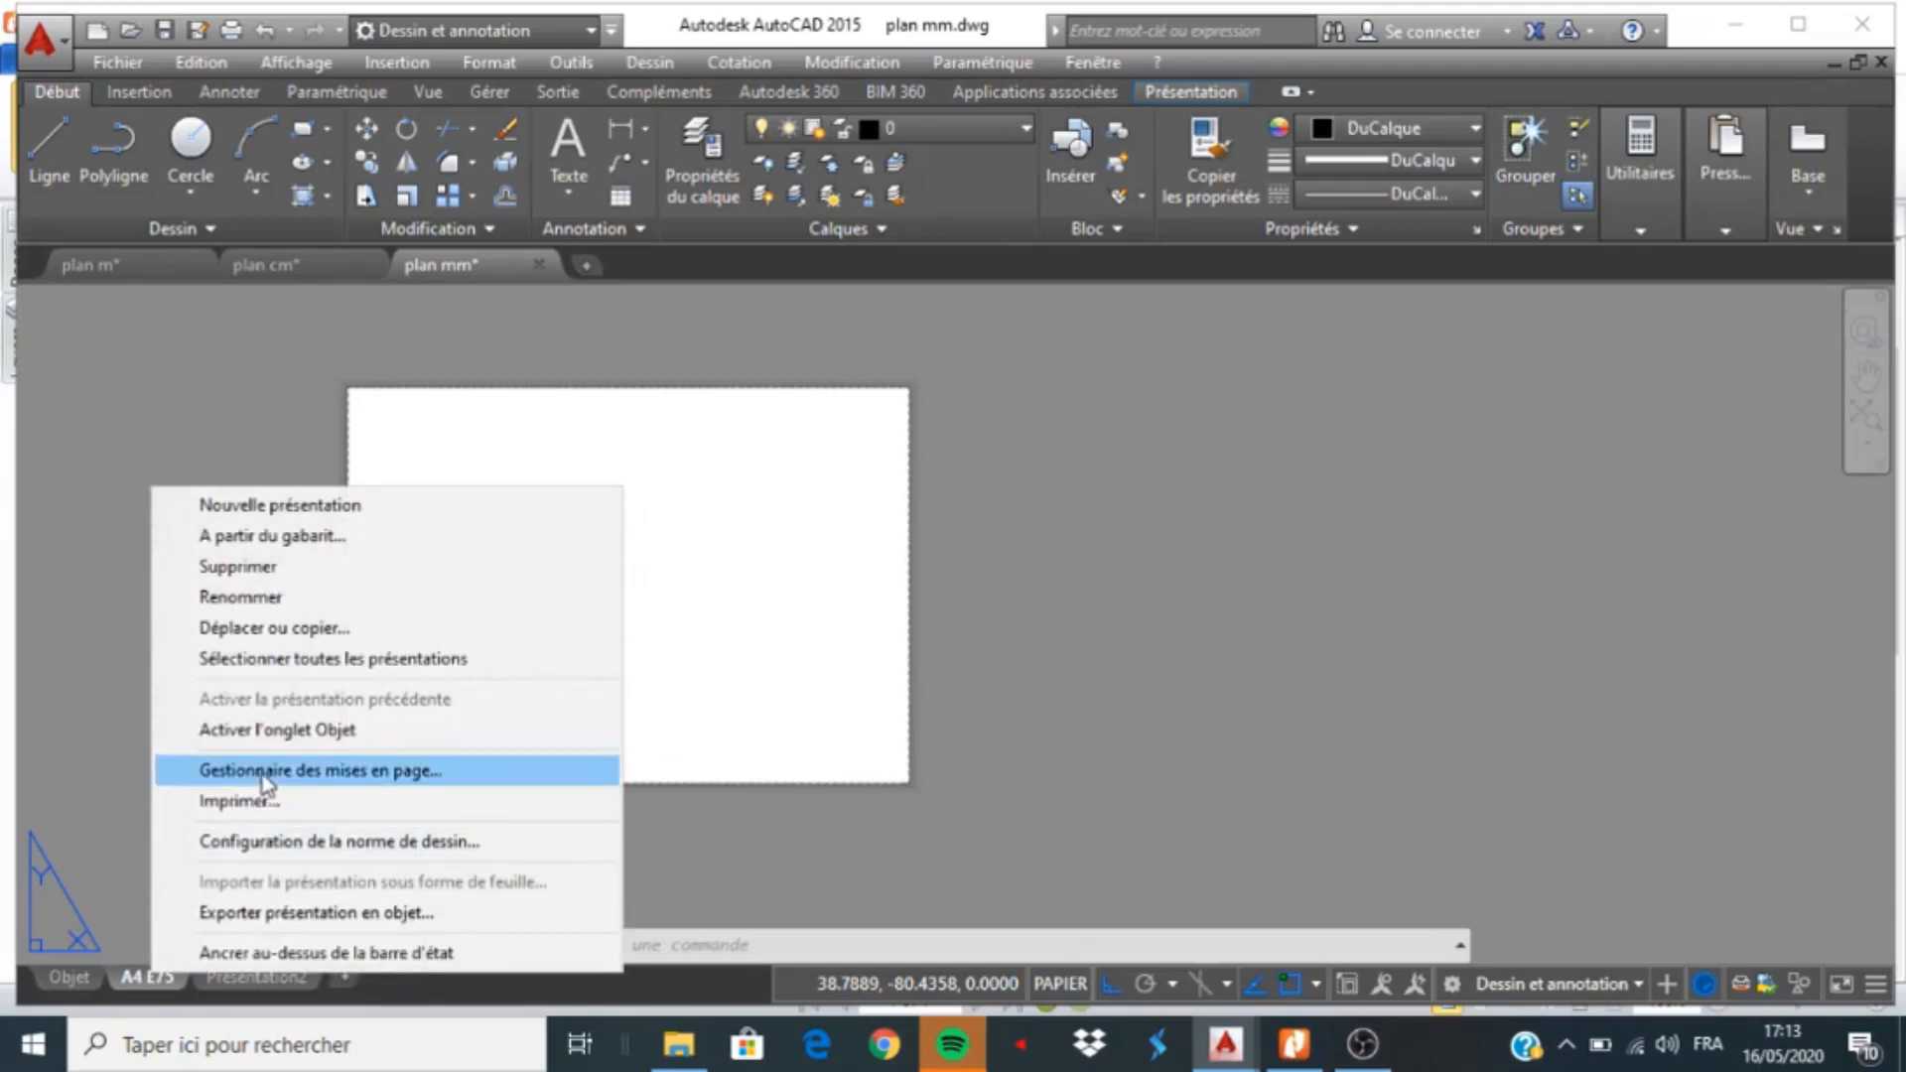
{"action": "right_click", "coordinate": [142, 976]}
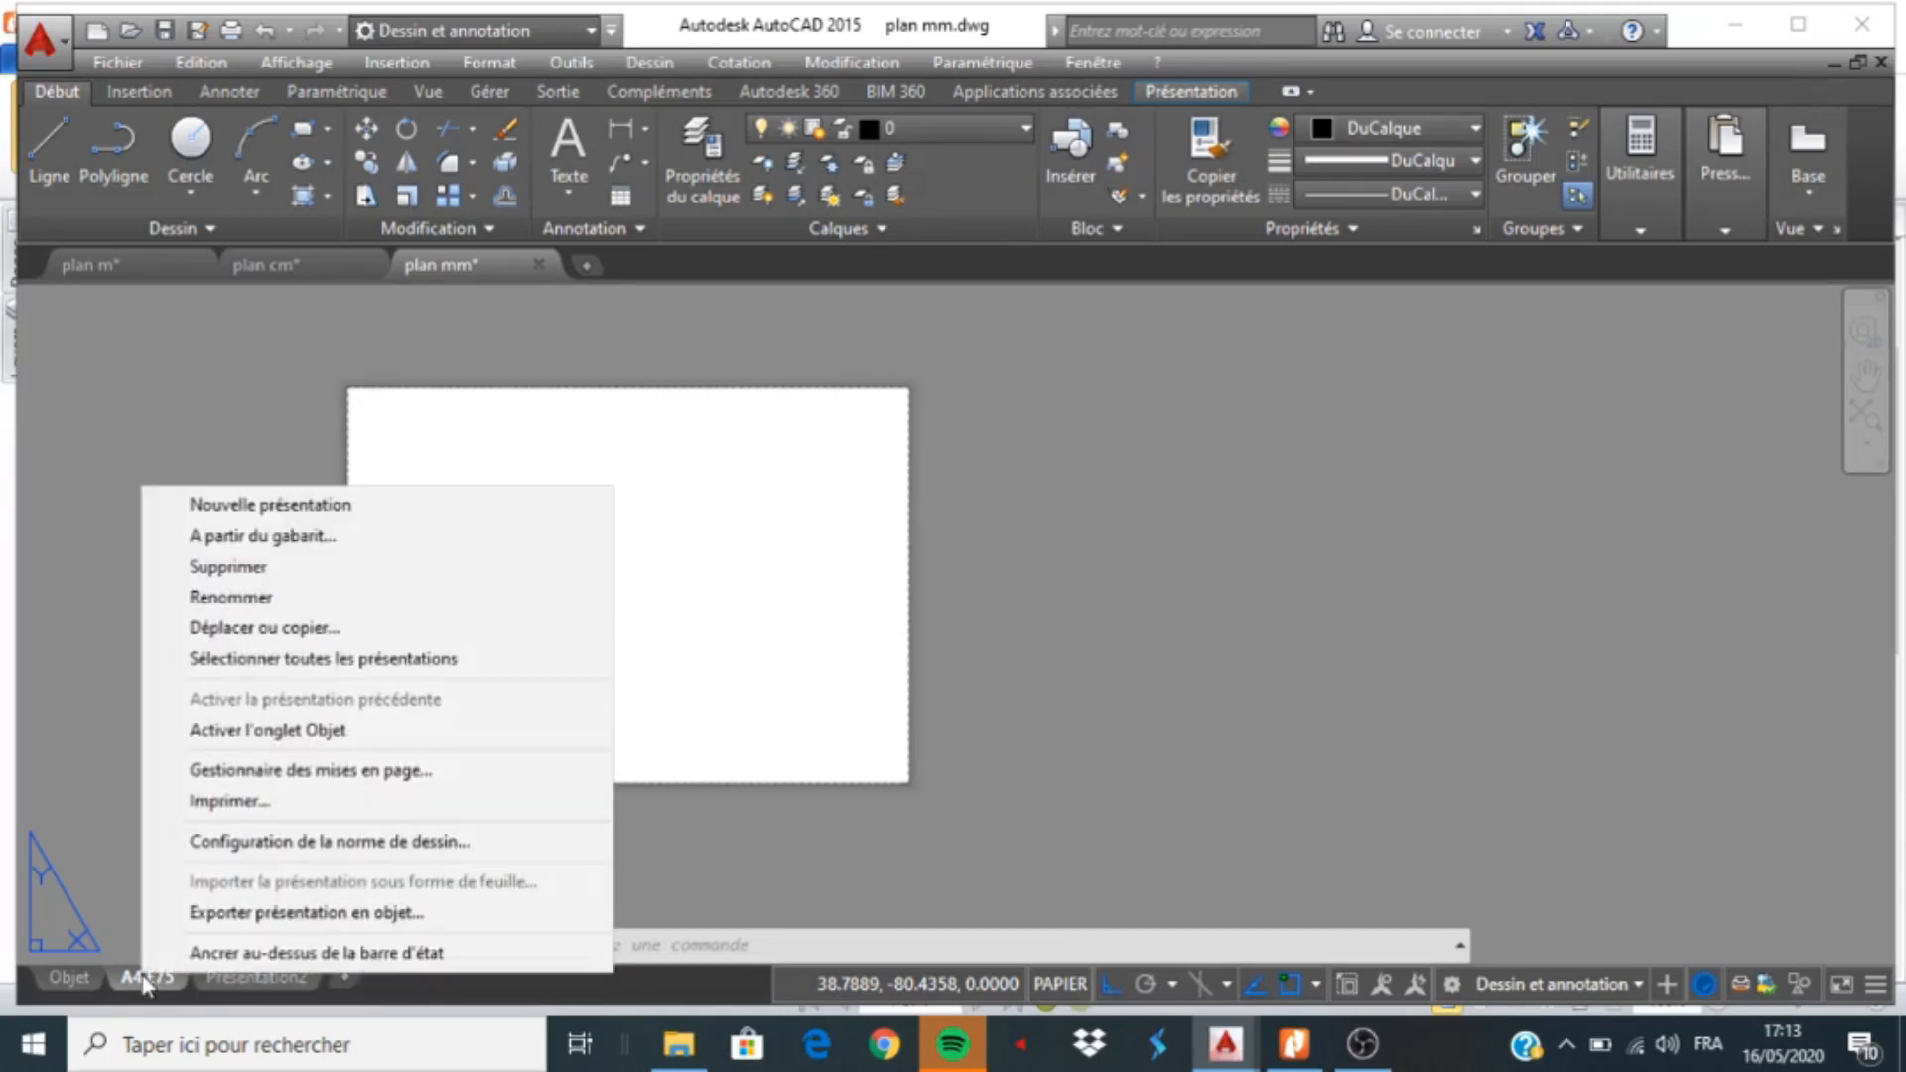
{"action": "left_click", "coordinate": [231, 772]}
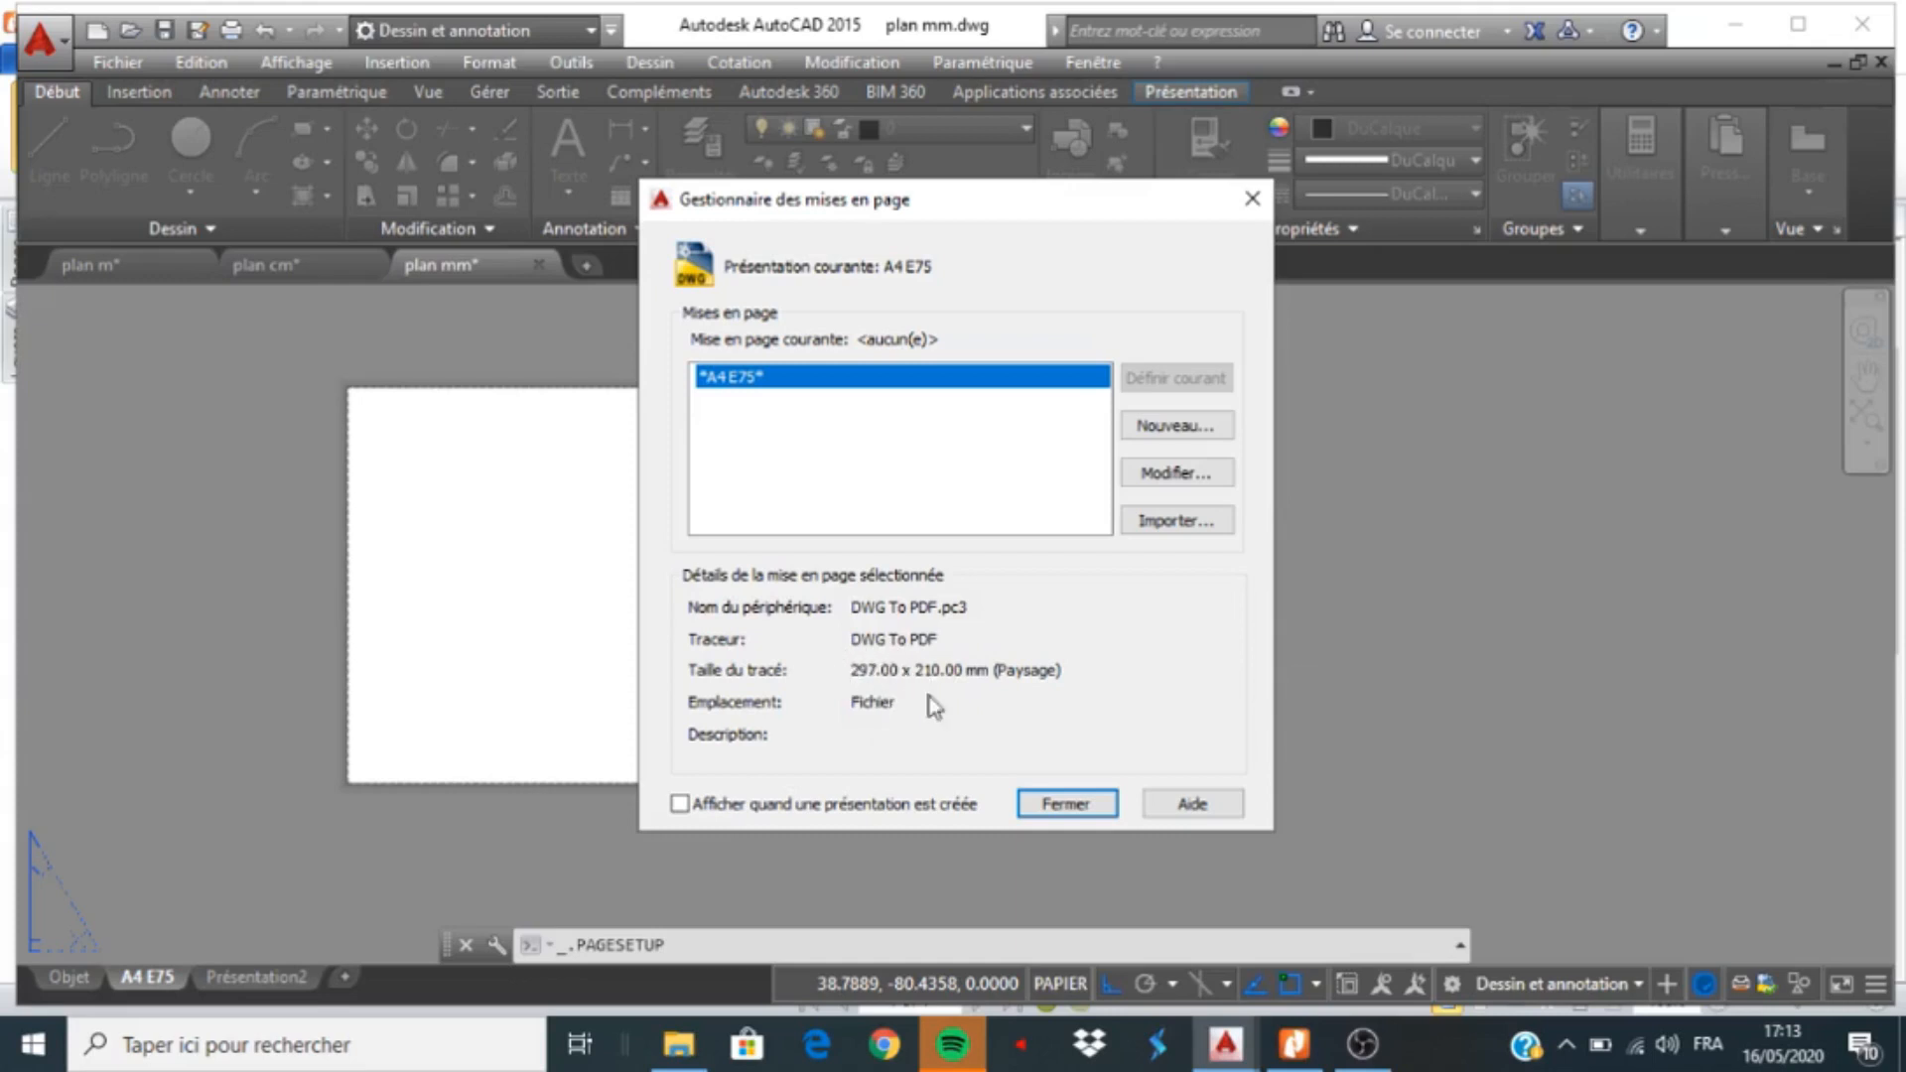
{"action": "left_click", "coordinate": [1175, 474]}
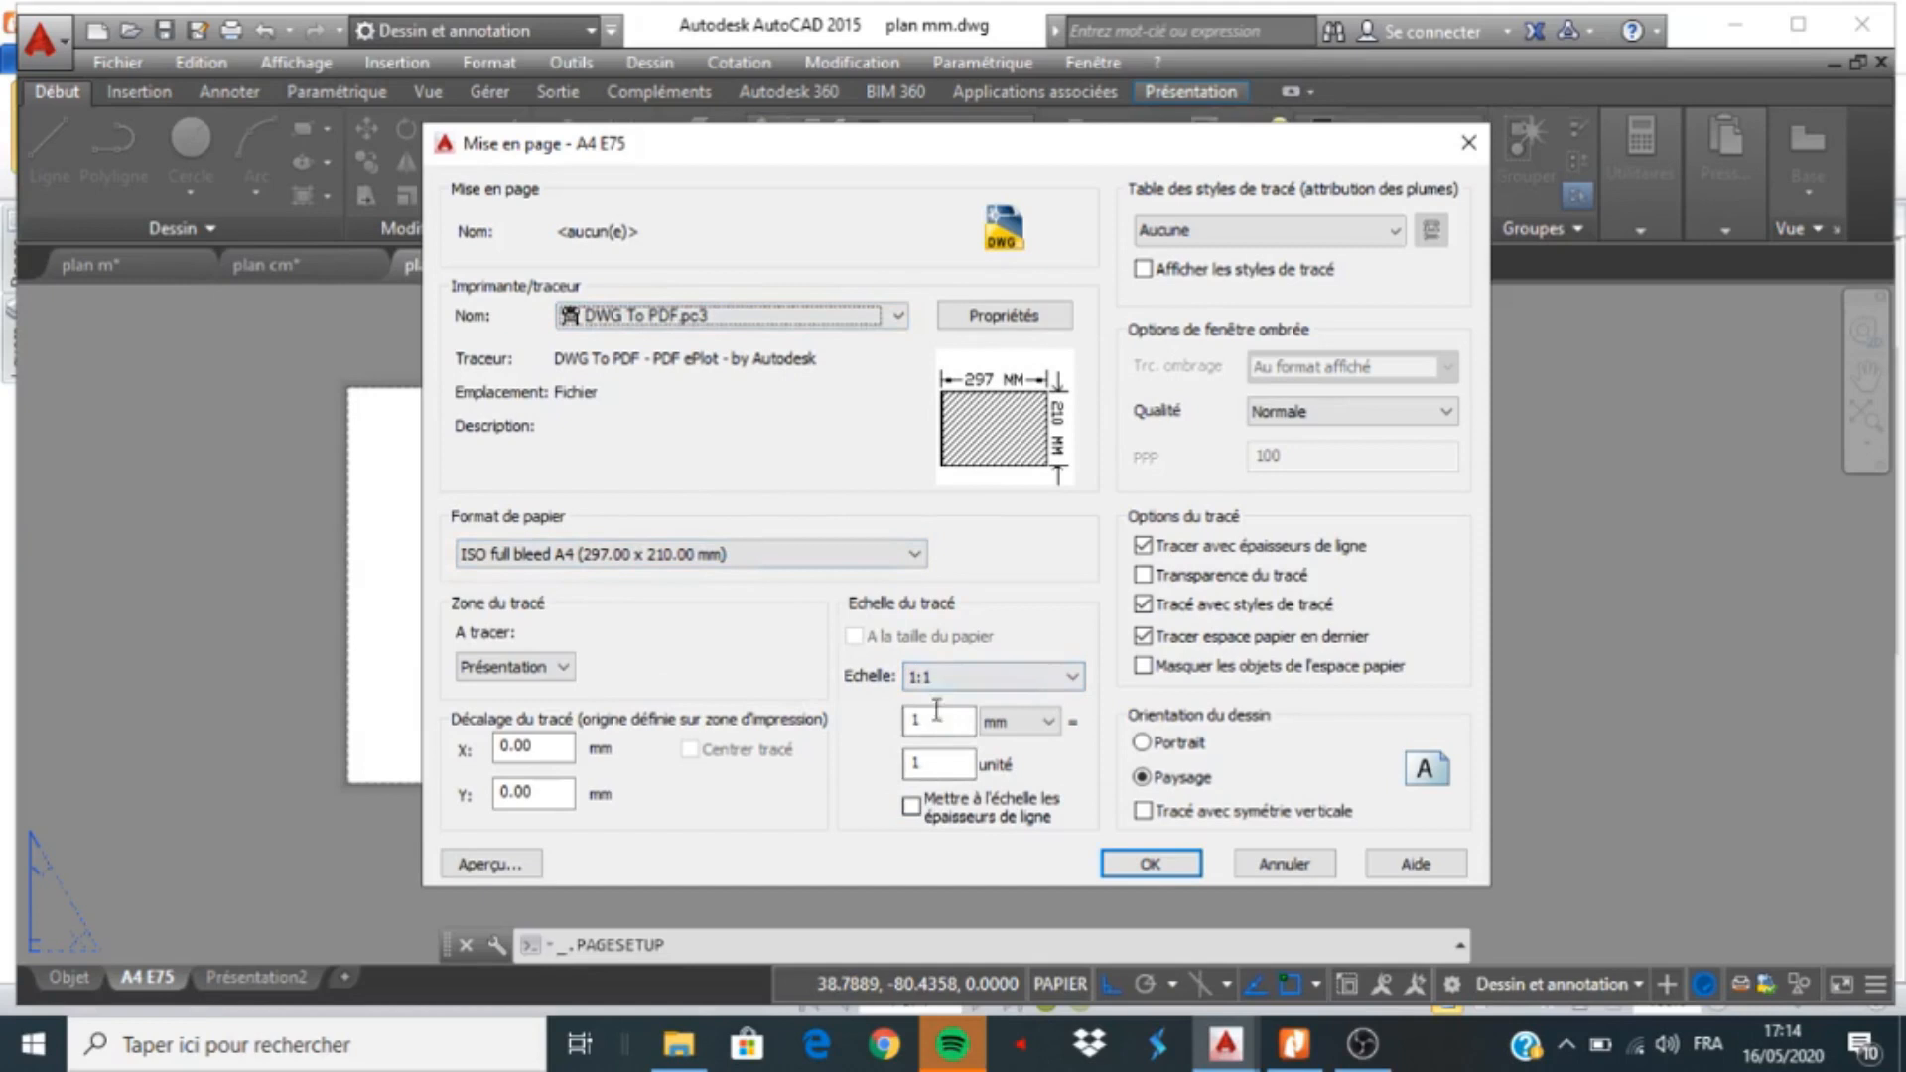
{"action": "left_click", "coordinate": [1149, 863]}
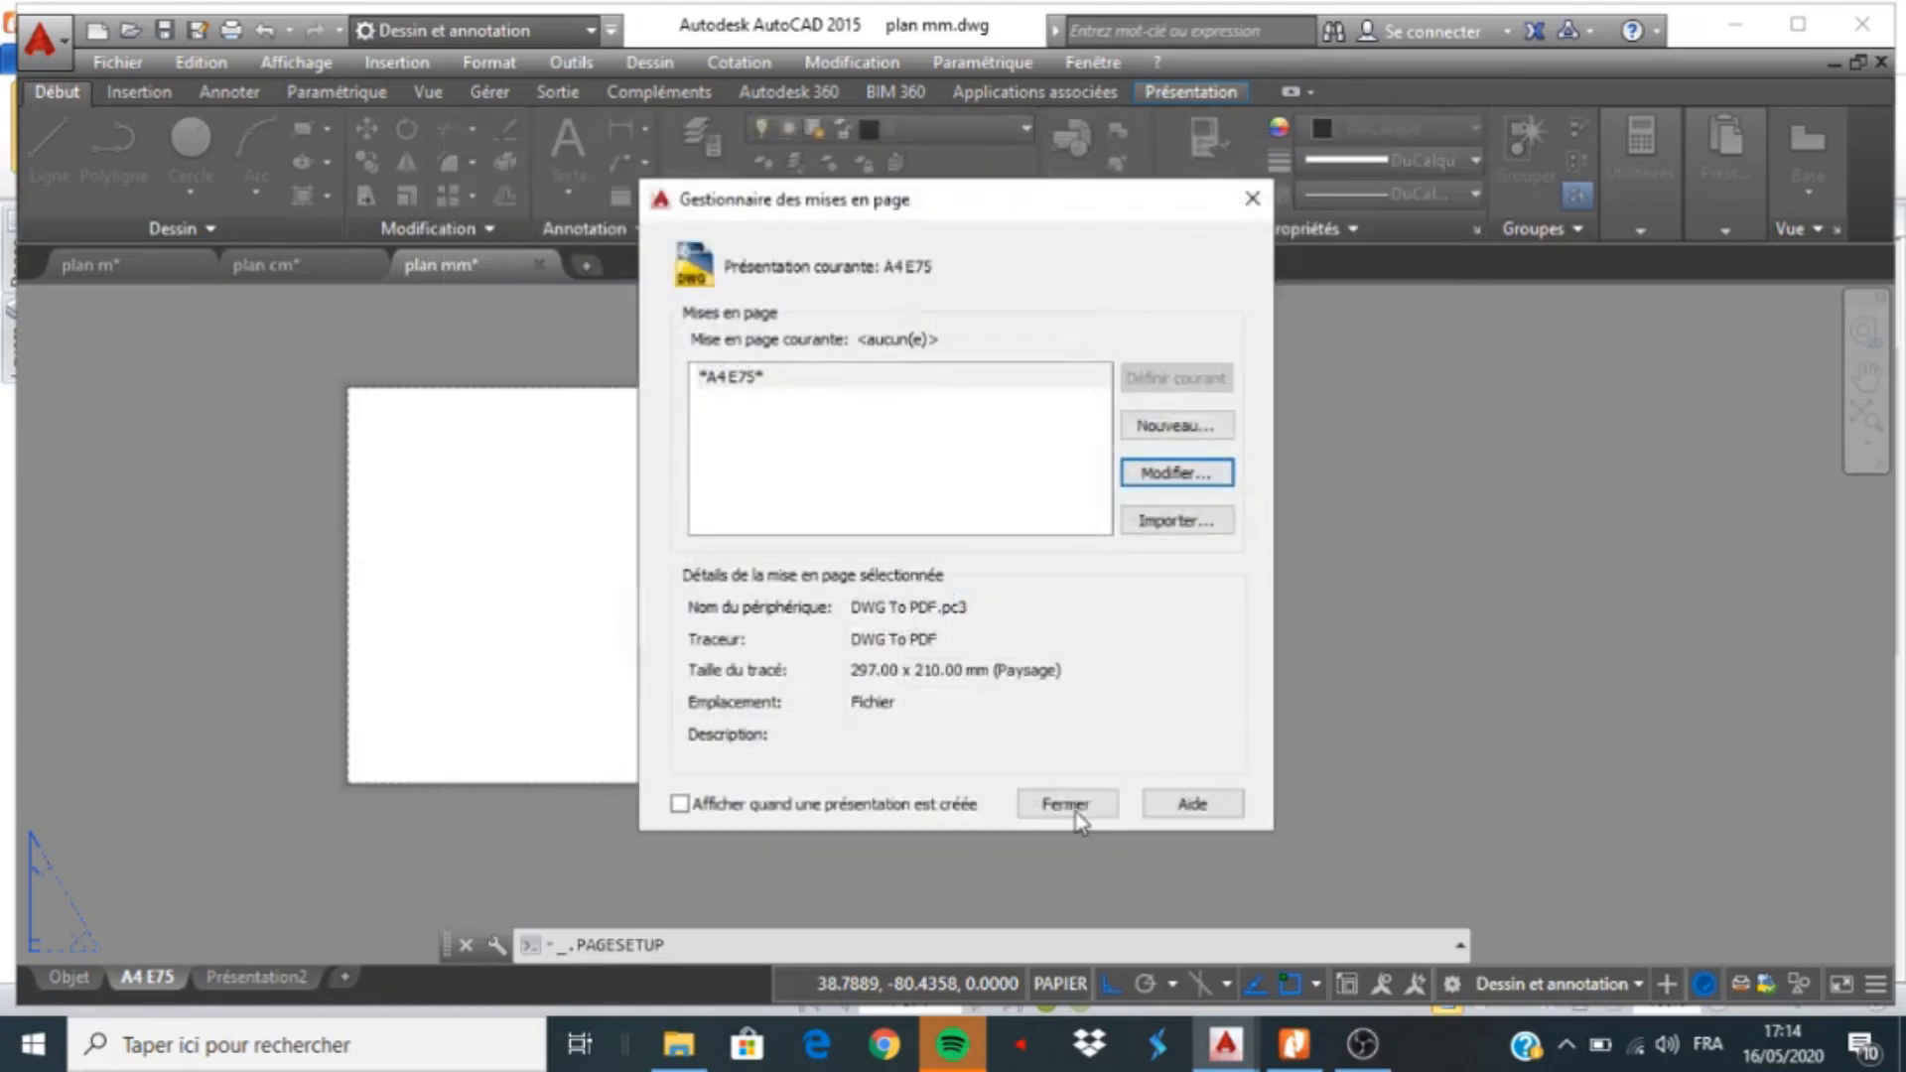
{"action": "left_click", "coordinate": [1075, 804]}
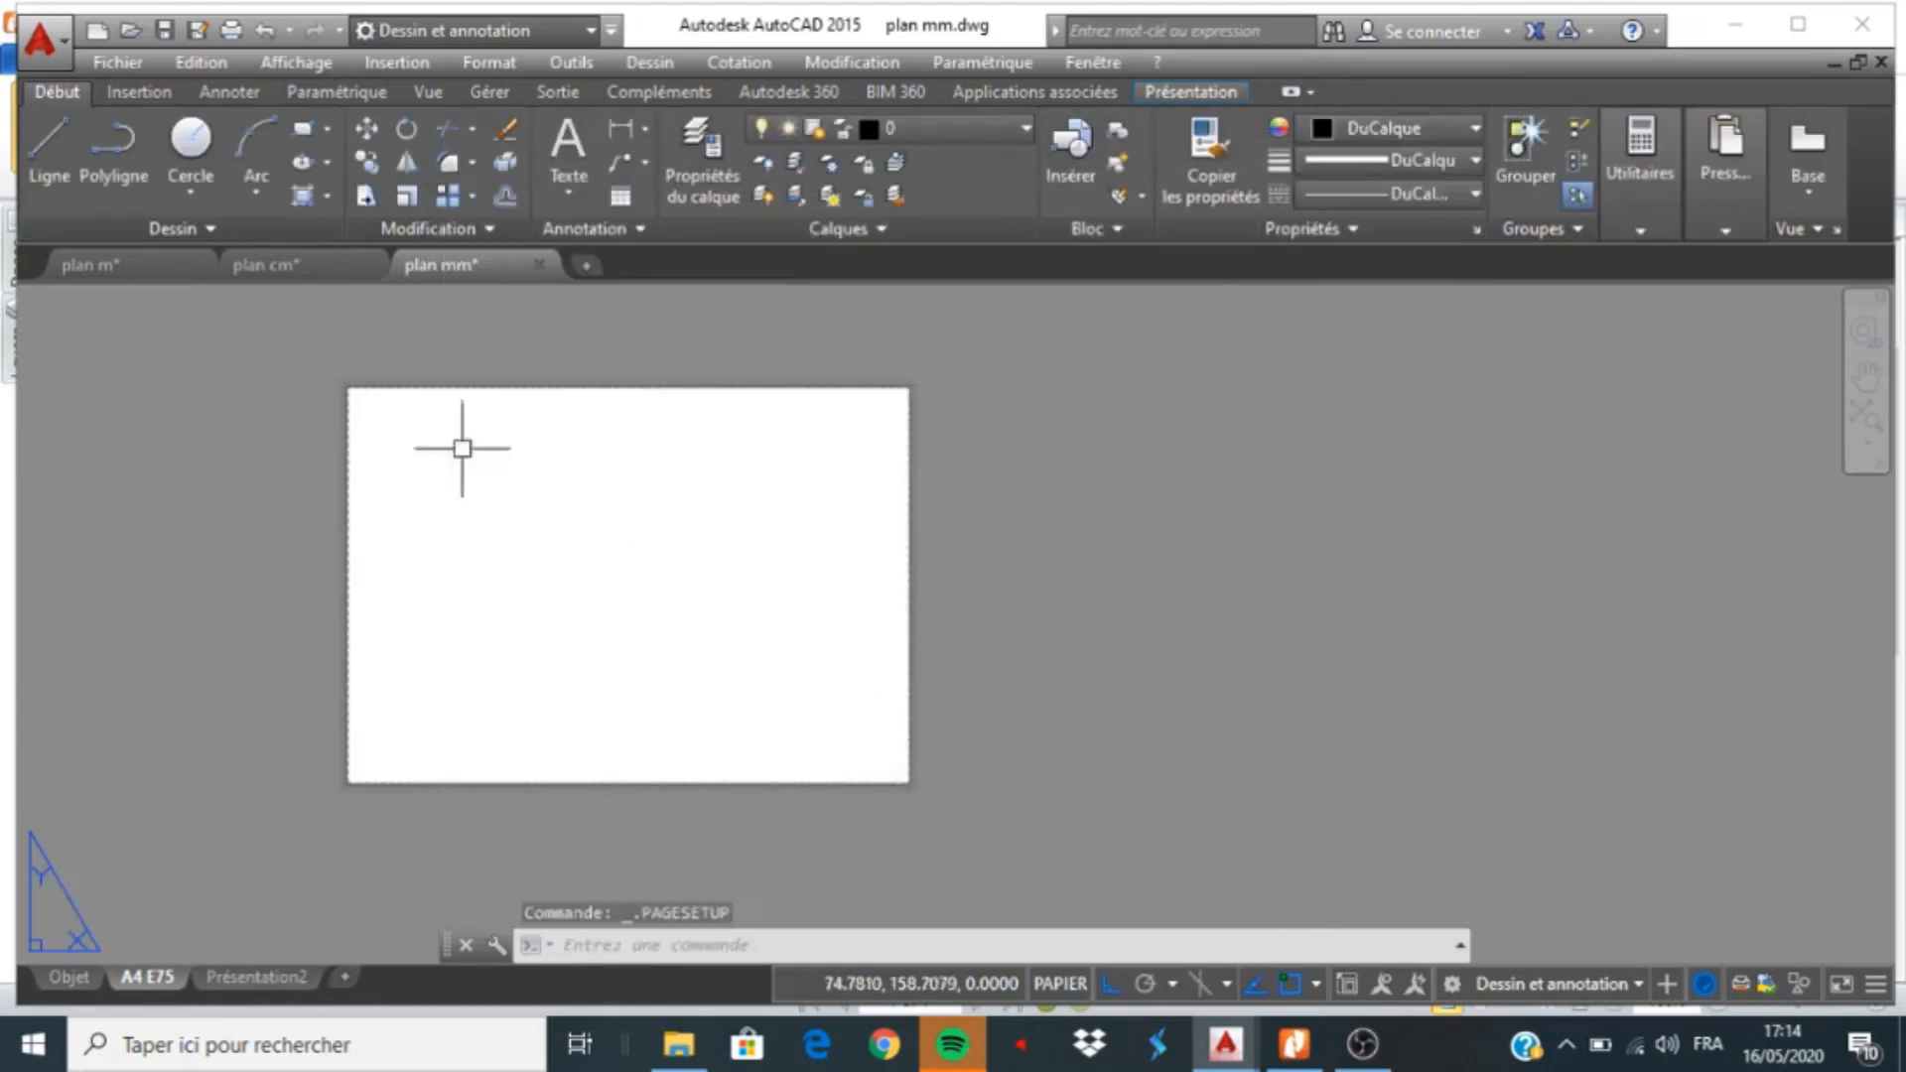
Create a single rectangular viewport on the A4 E75 layout, spanning the sheet just inside its upper-left and lower-right corners
{"action": "left_click", "coordinate": [296, 62]}
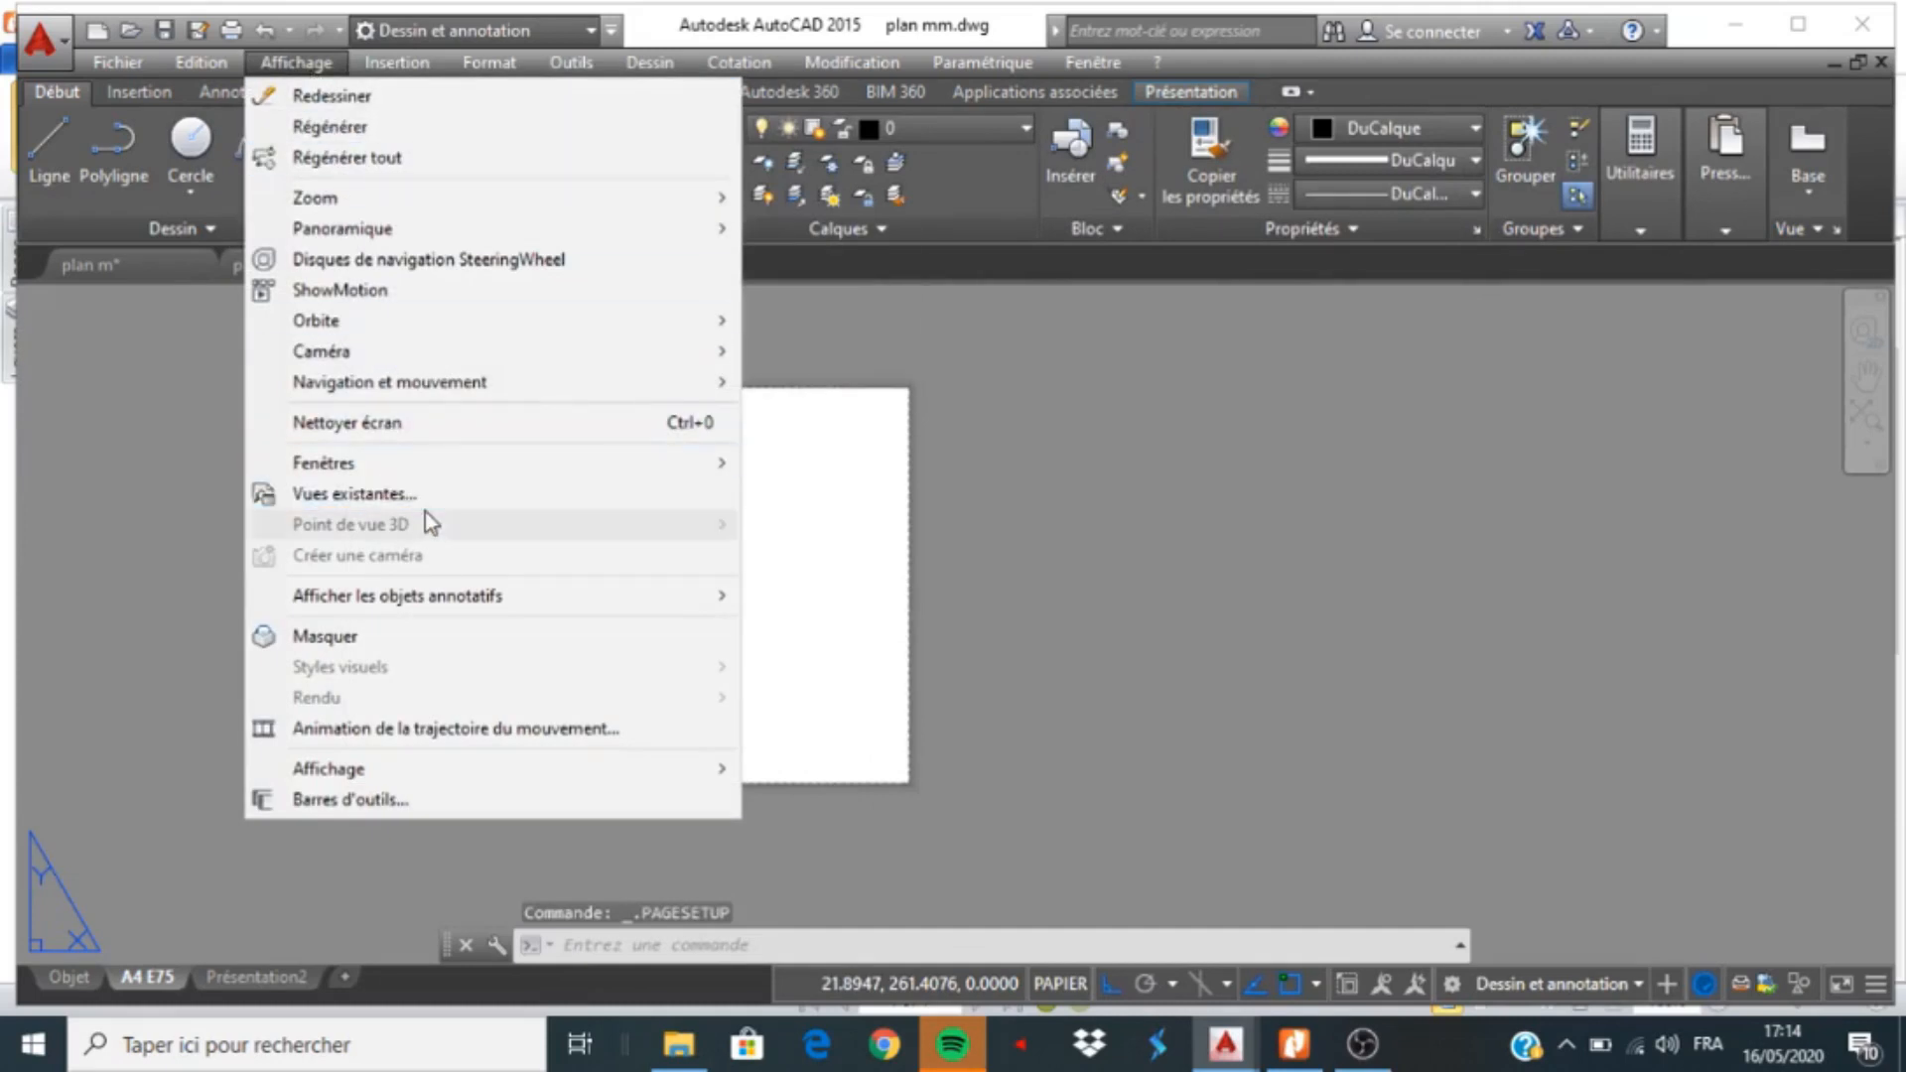
{"action": "mouse_move", "coordinate": [365, 463]}
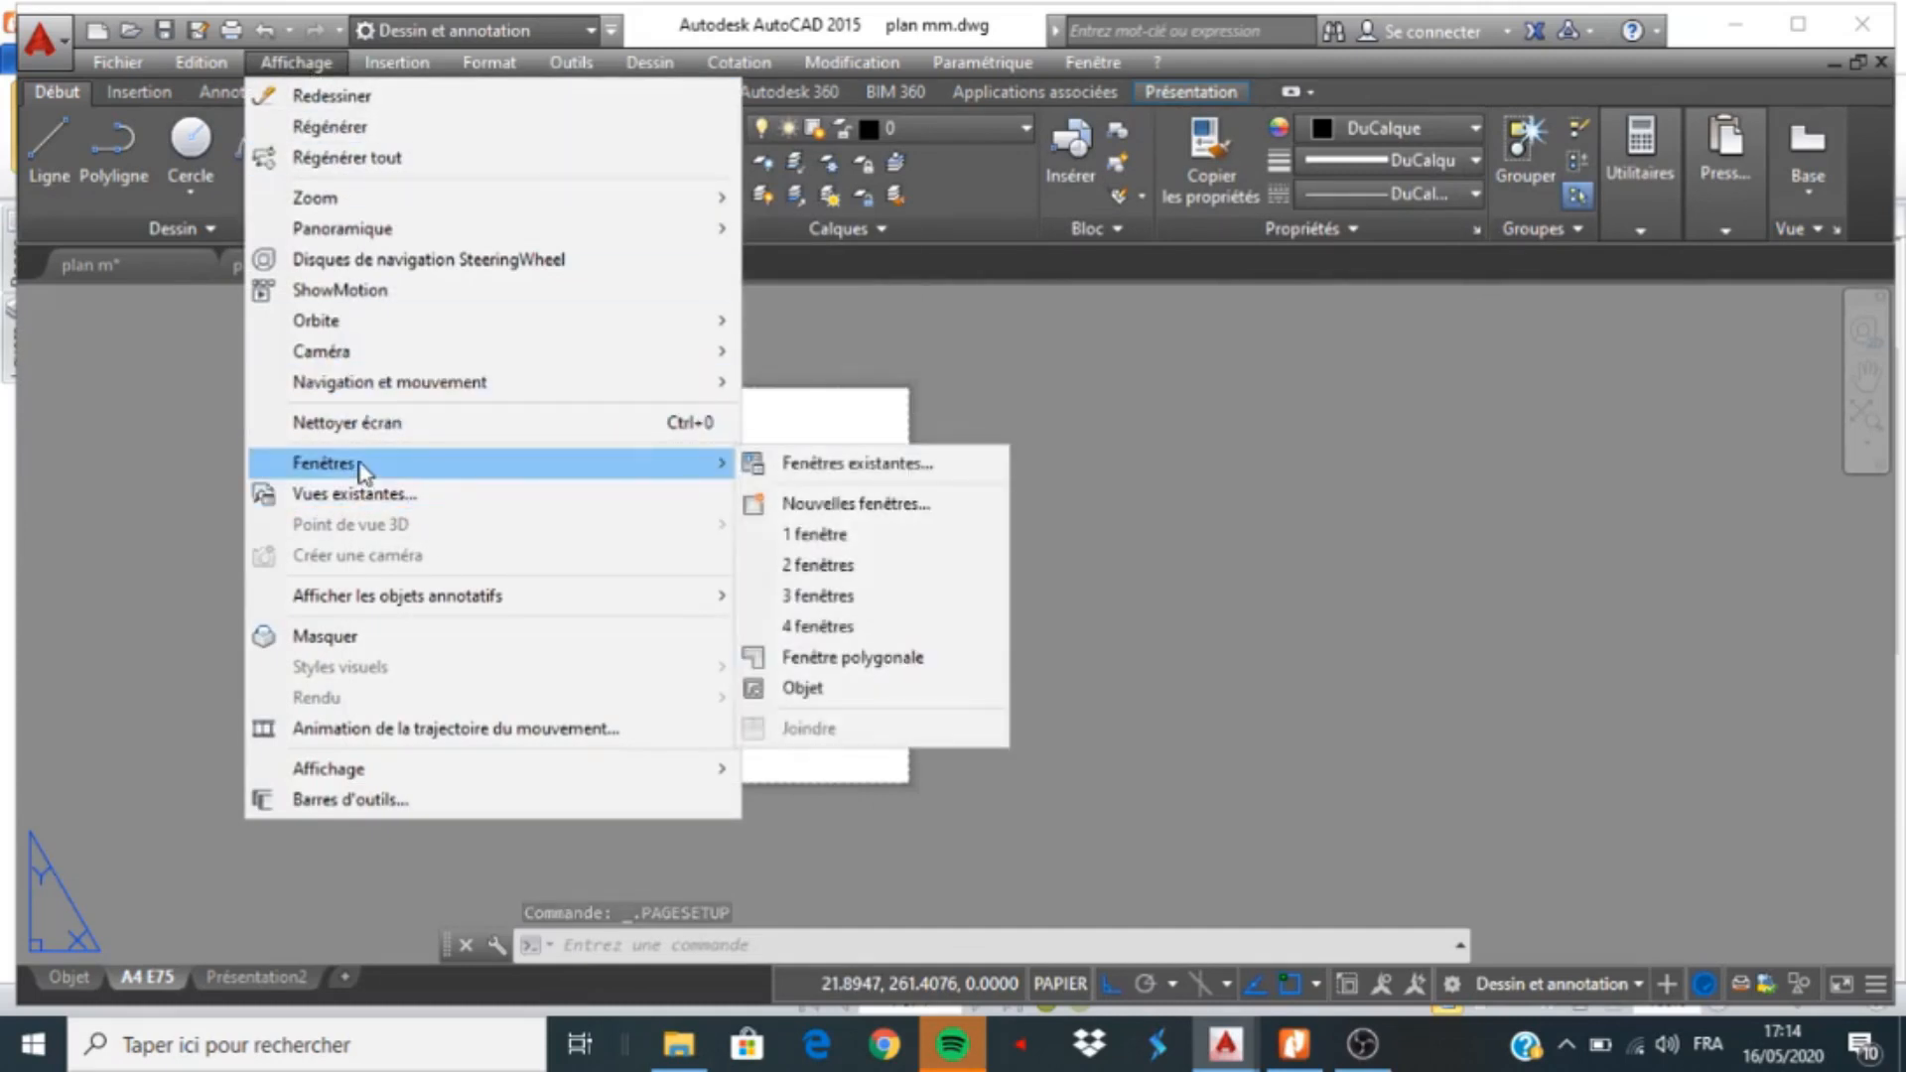
{"action": "left_click", "coordinate": [806, 534]}
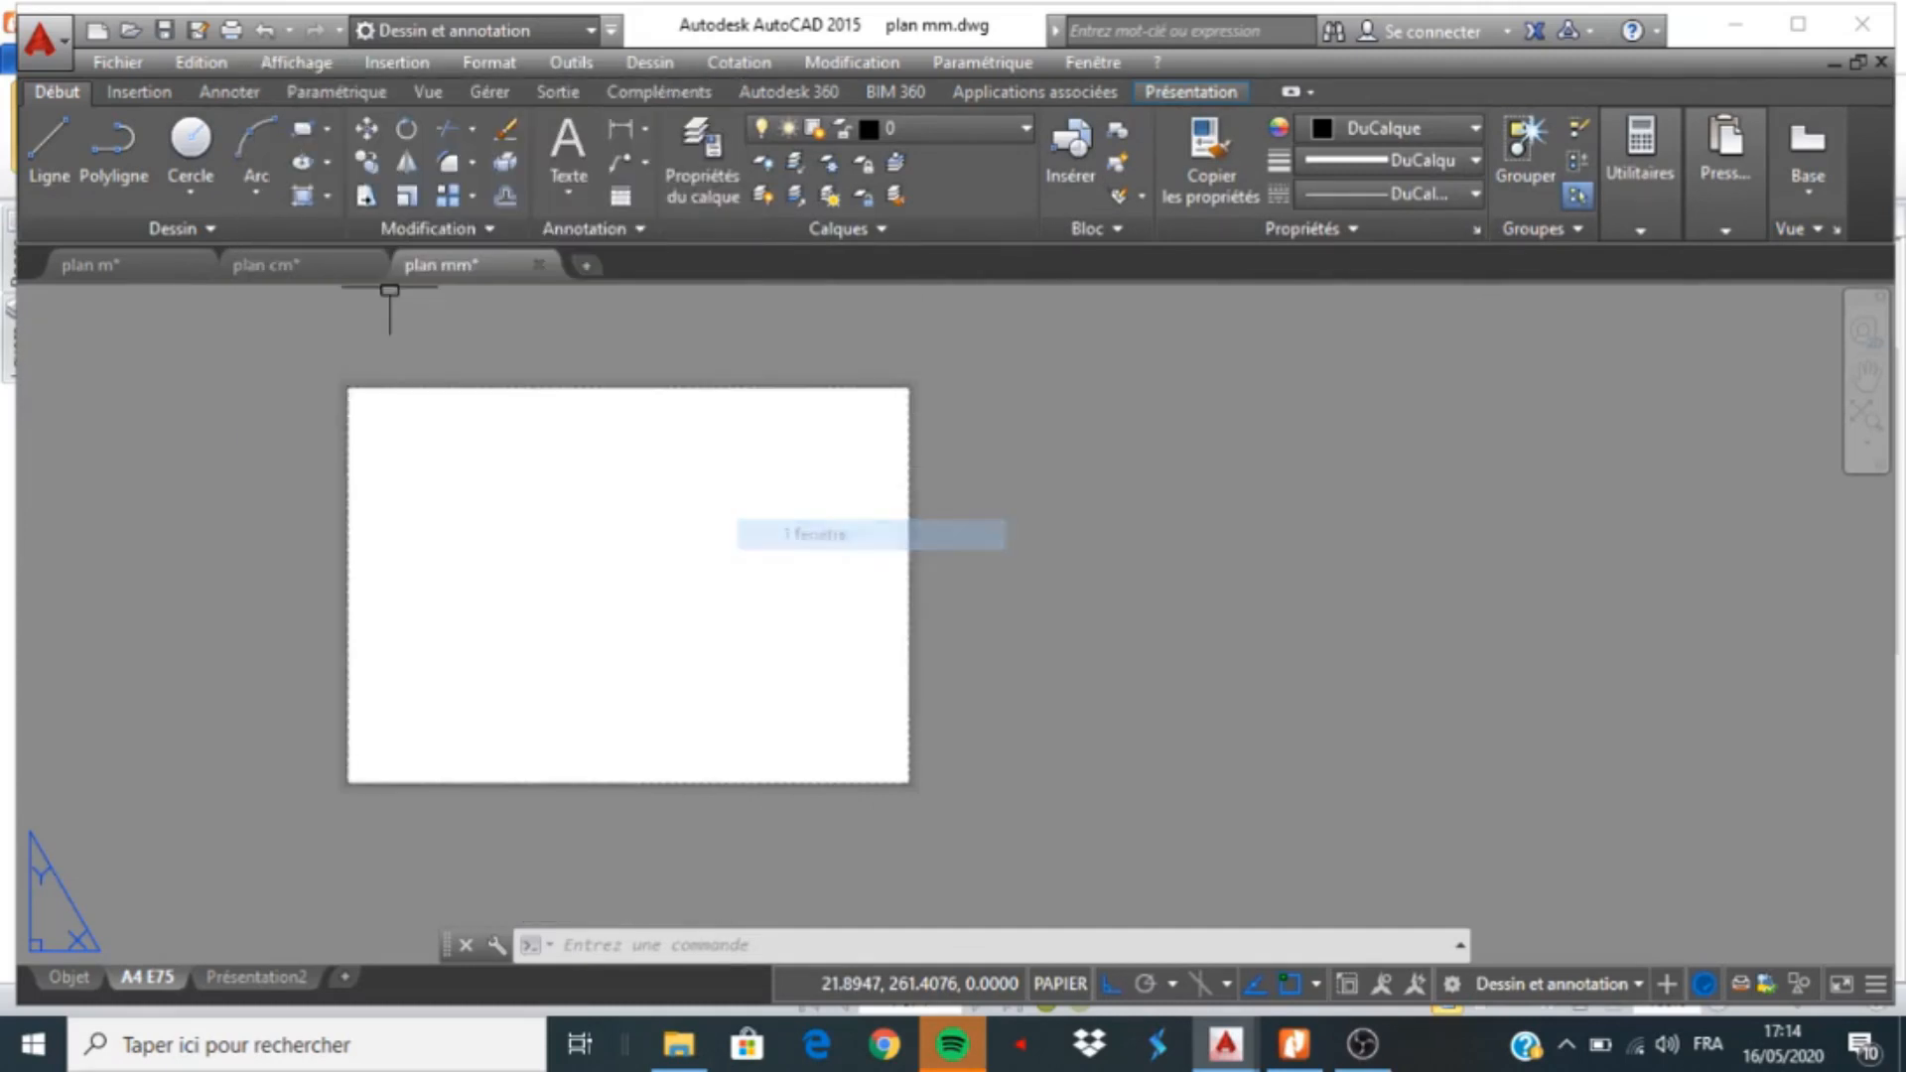
{"action": "scroll", "coordinate": [355, 399], "scroll_direction": "up", "scroll_amount": 4}
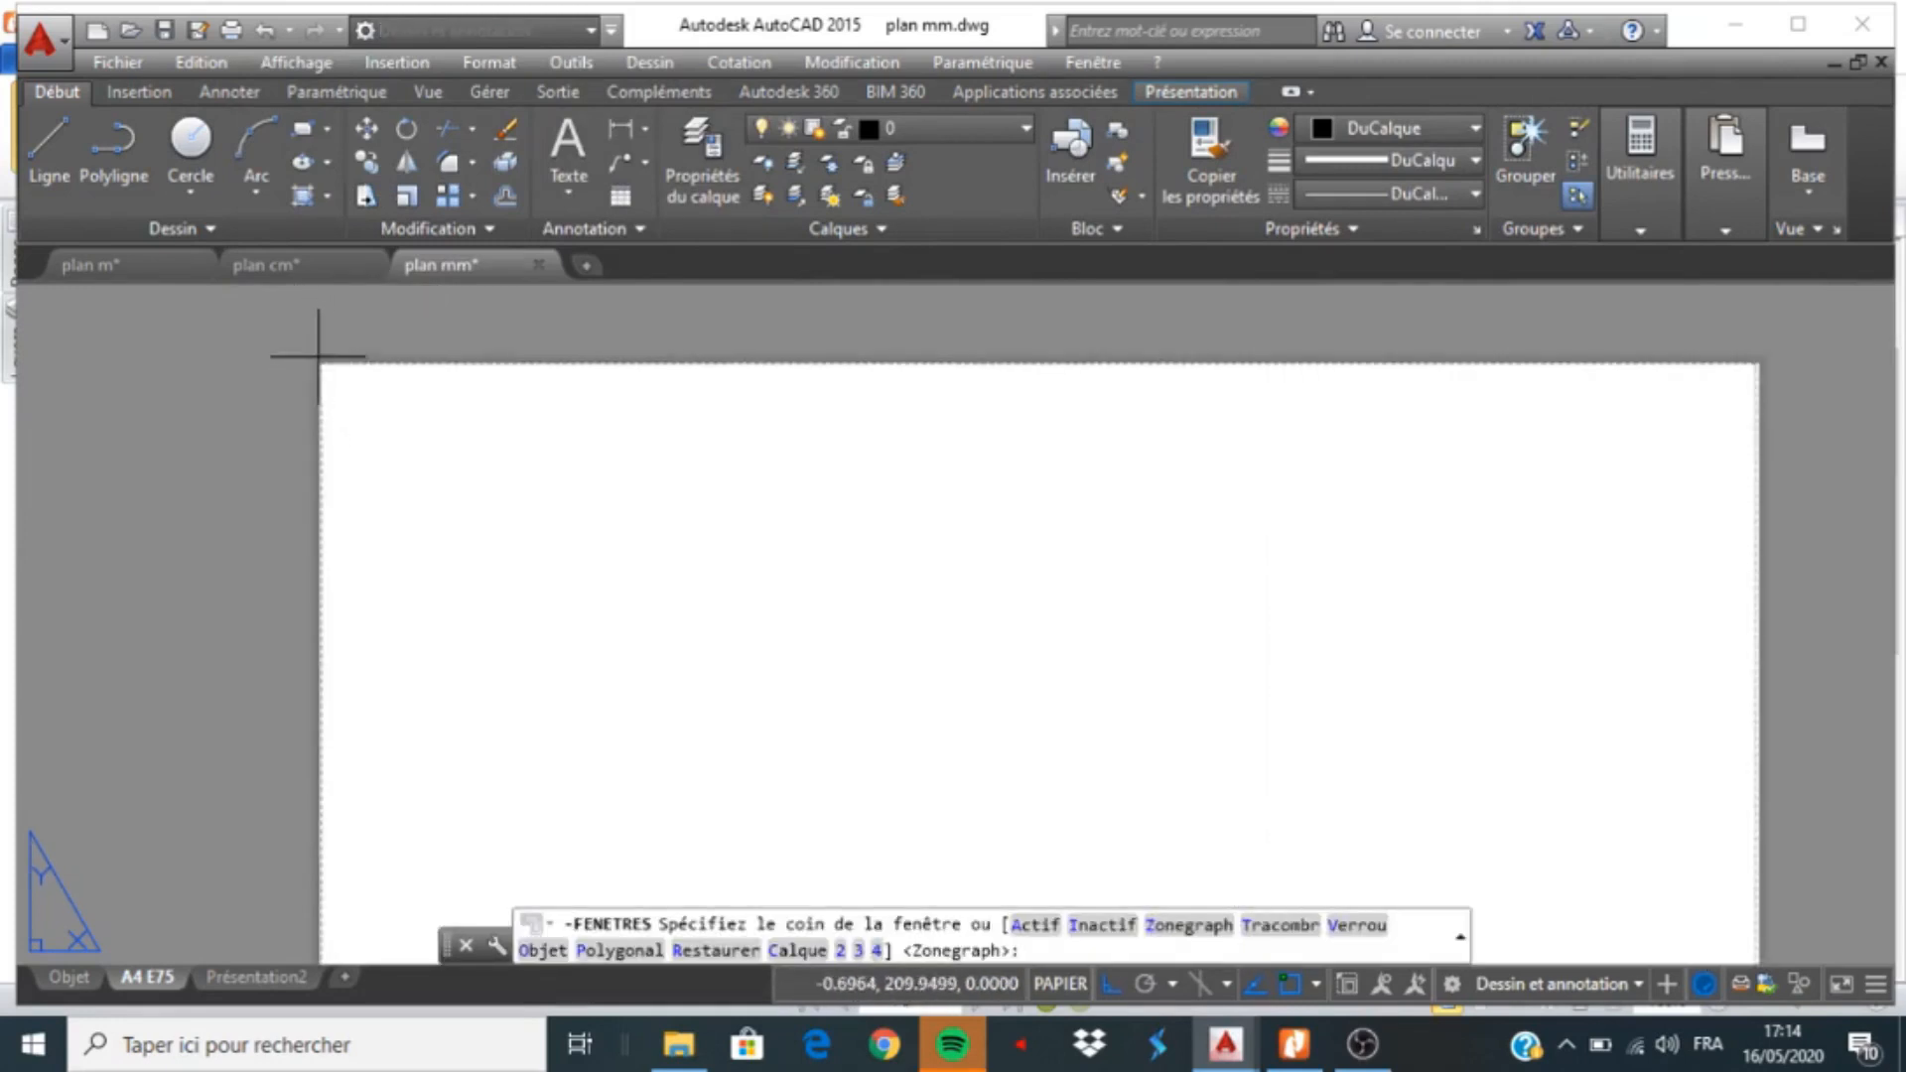
{"action": "left_click", "coordinate": [330, 373]}
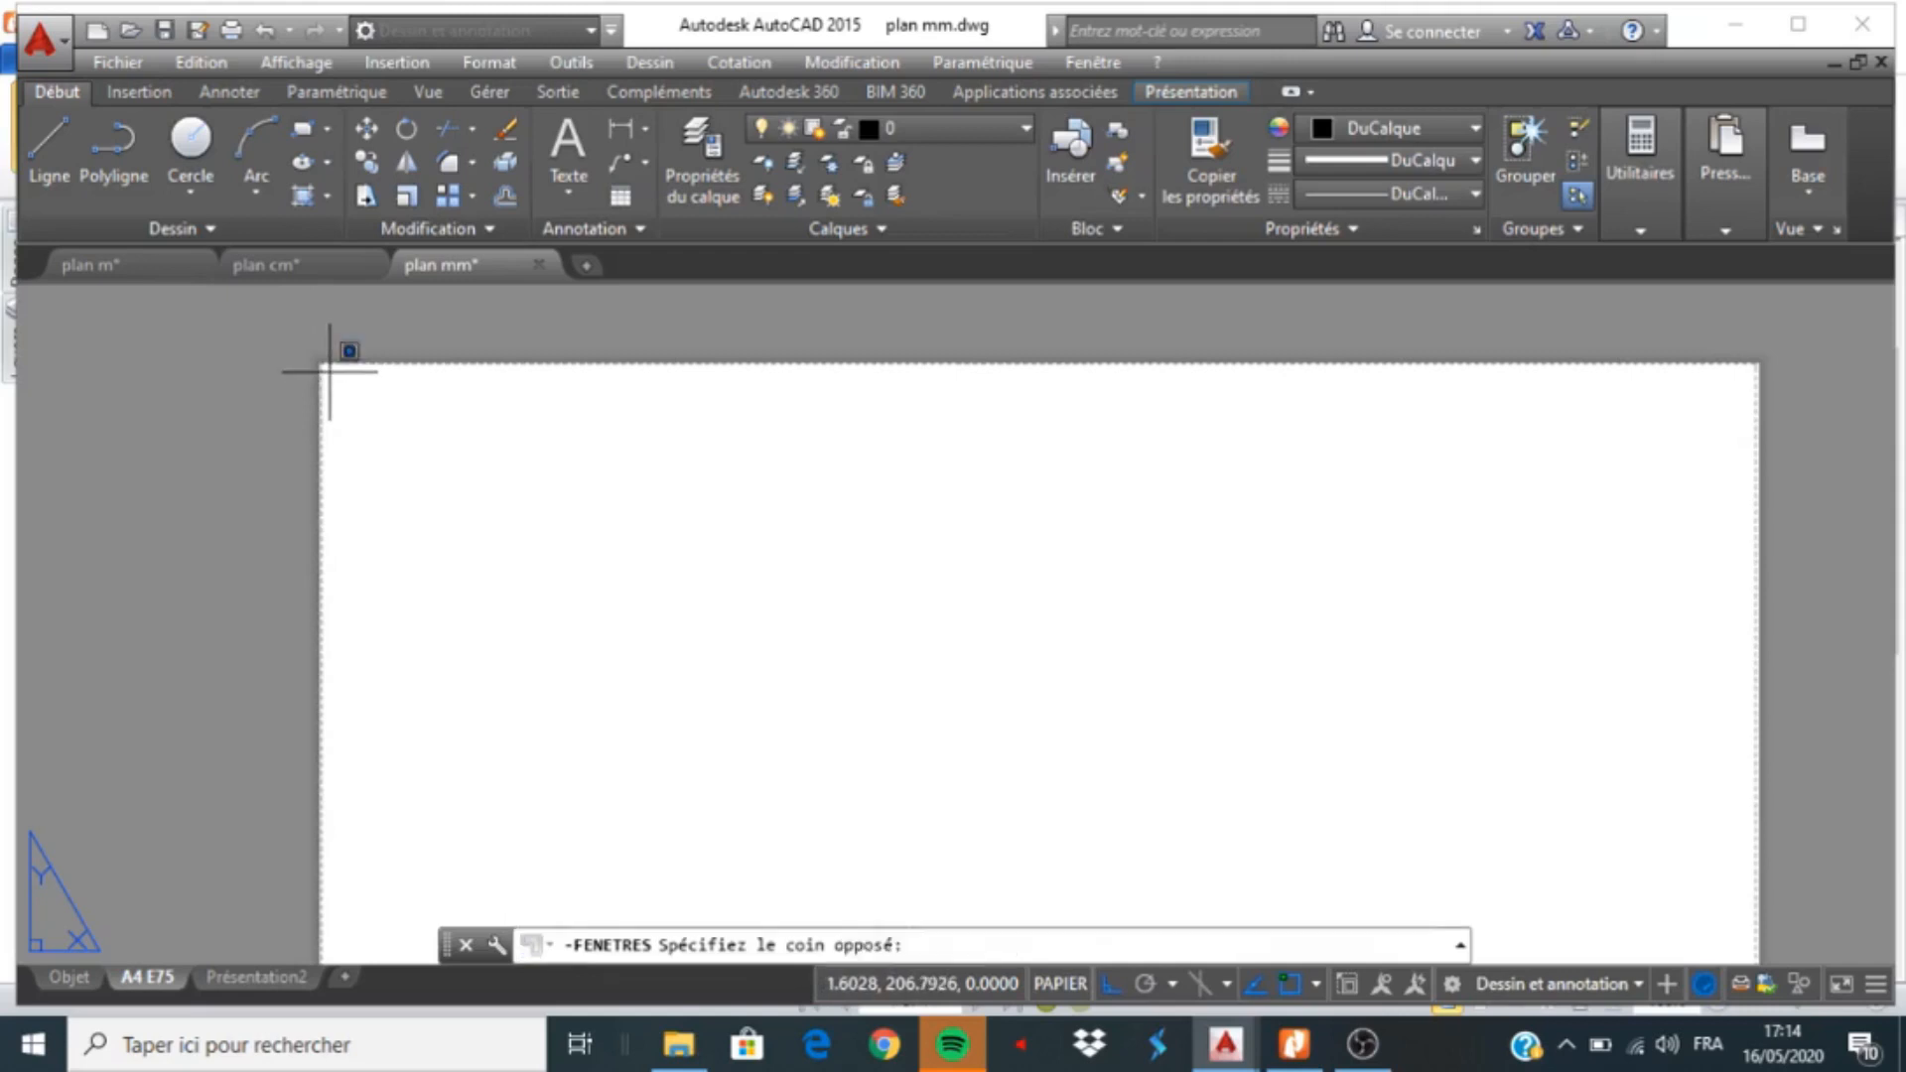
{"action": "scroll", "coordinate": [387, 397], "scroll_direction": "down", "scroll_amount": 4}
{"action": "scroll", "coordinate": [744, 647], "scroll_direction": "up", "scroll_amount": 4}
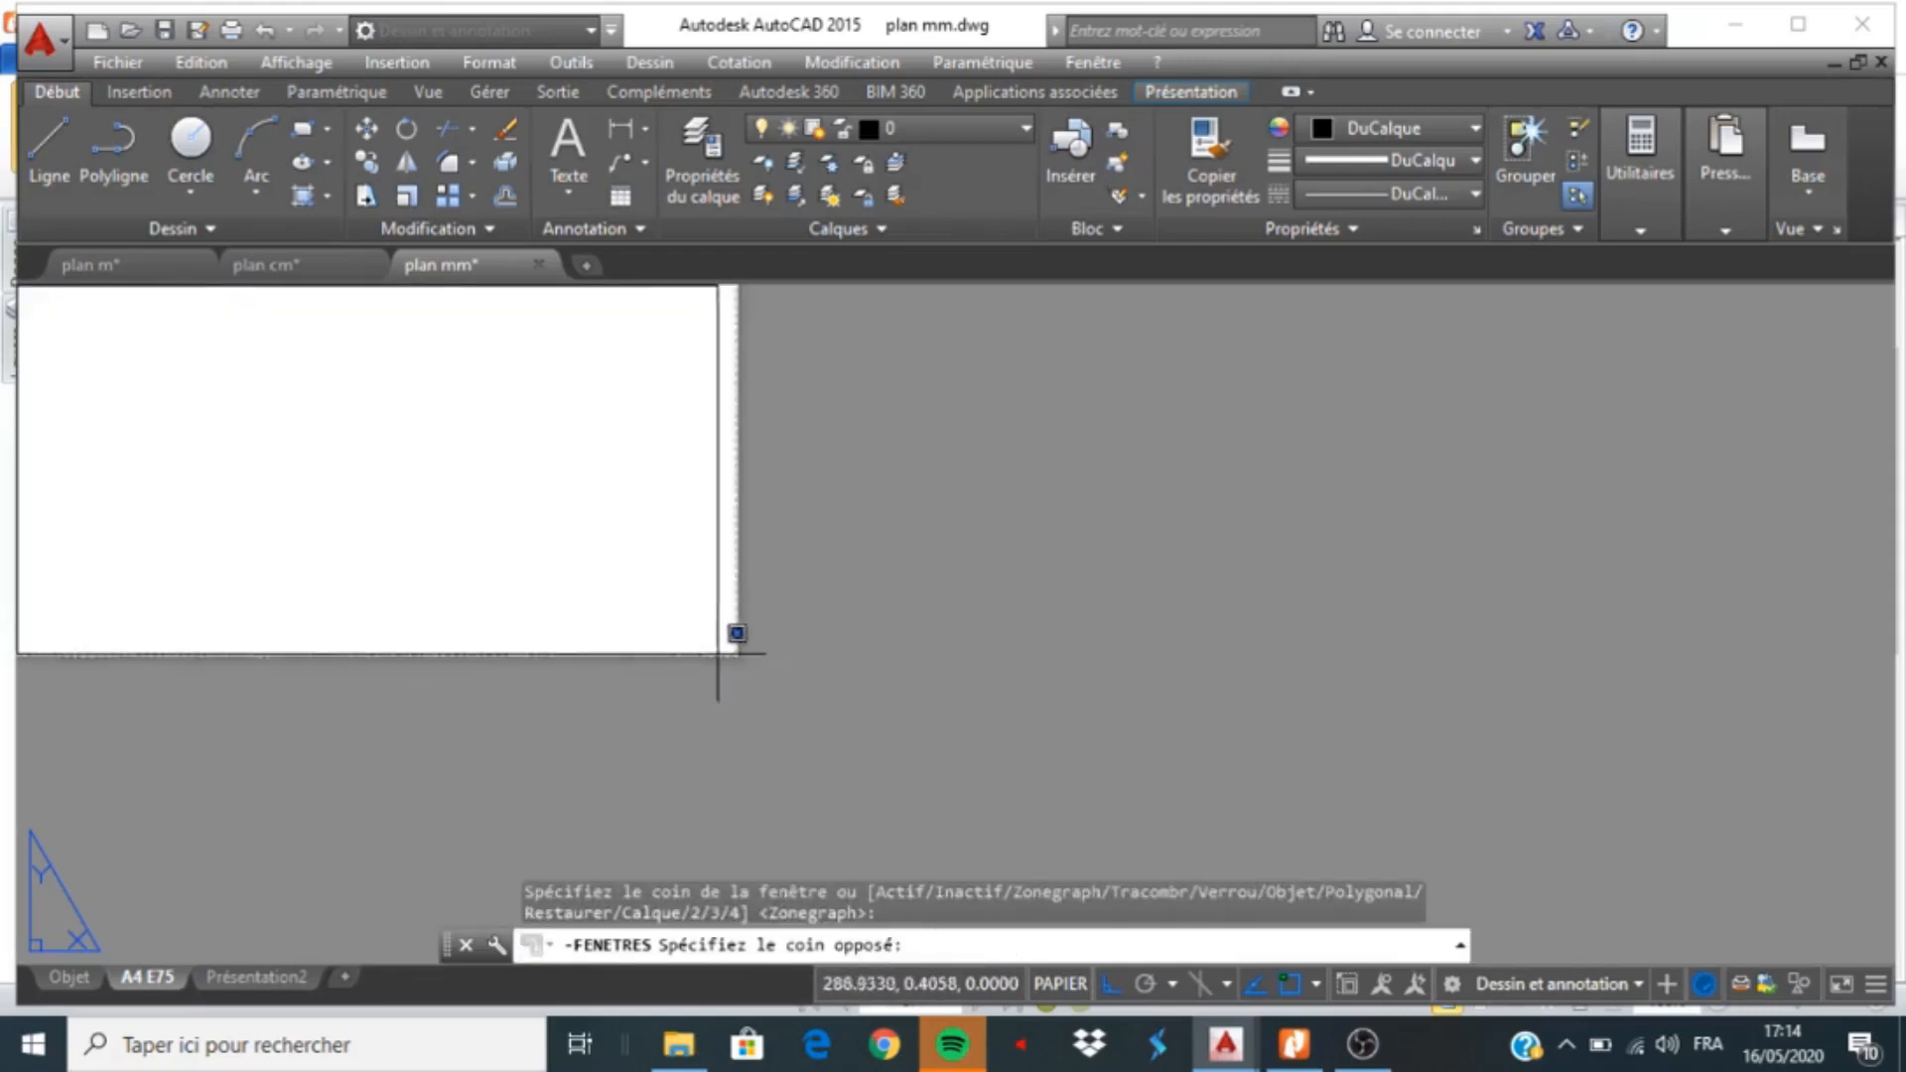
{"action": "left_click", "coordinate": [725, 646]}
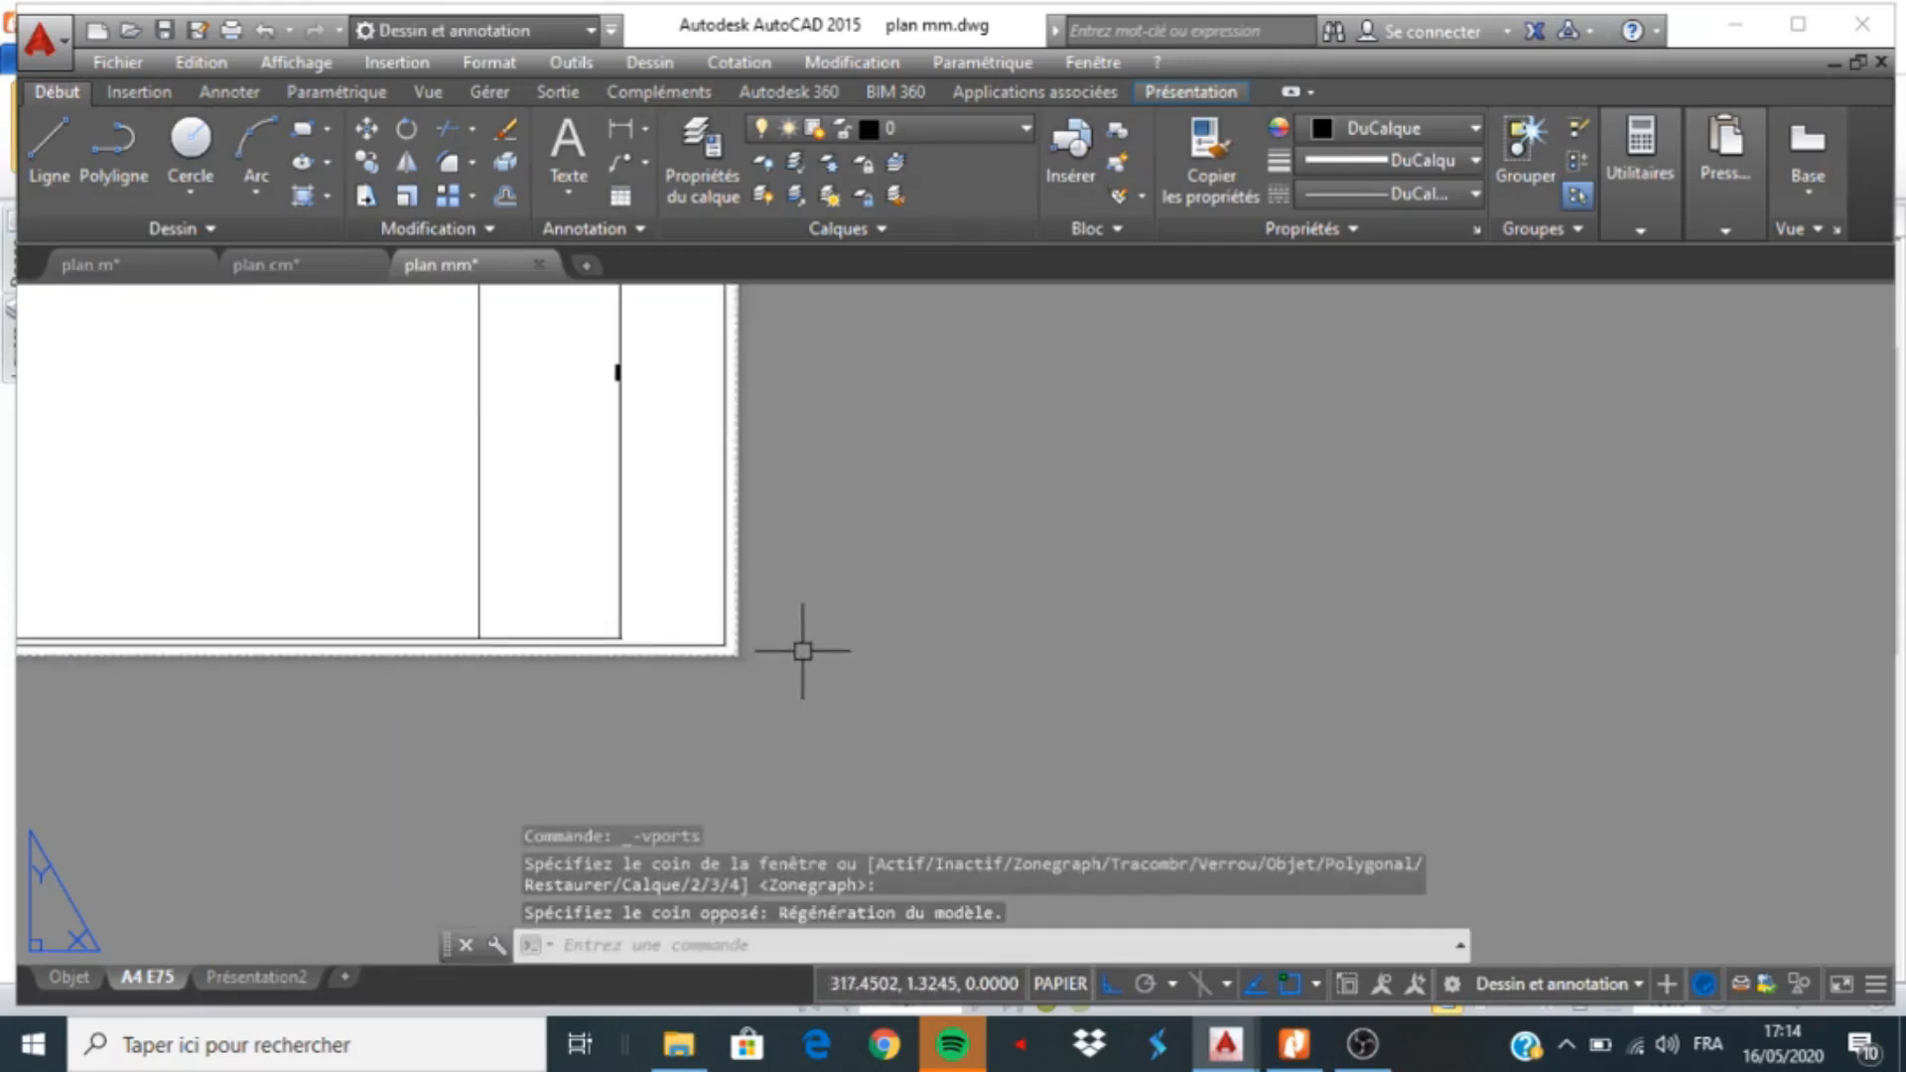
Activate the new viewport, centre the plan in it, zoom to 1/100XP and return to paper space
{"action": "scroll", "coordinate": [801, 646], "scroll_direction": "down", "scroll_amount": 3}
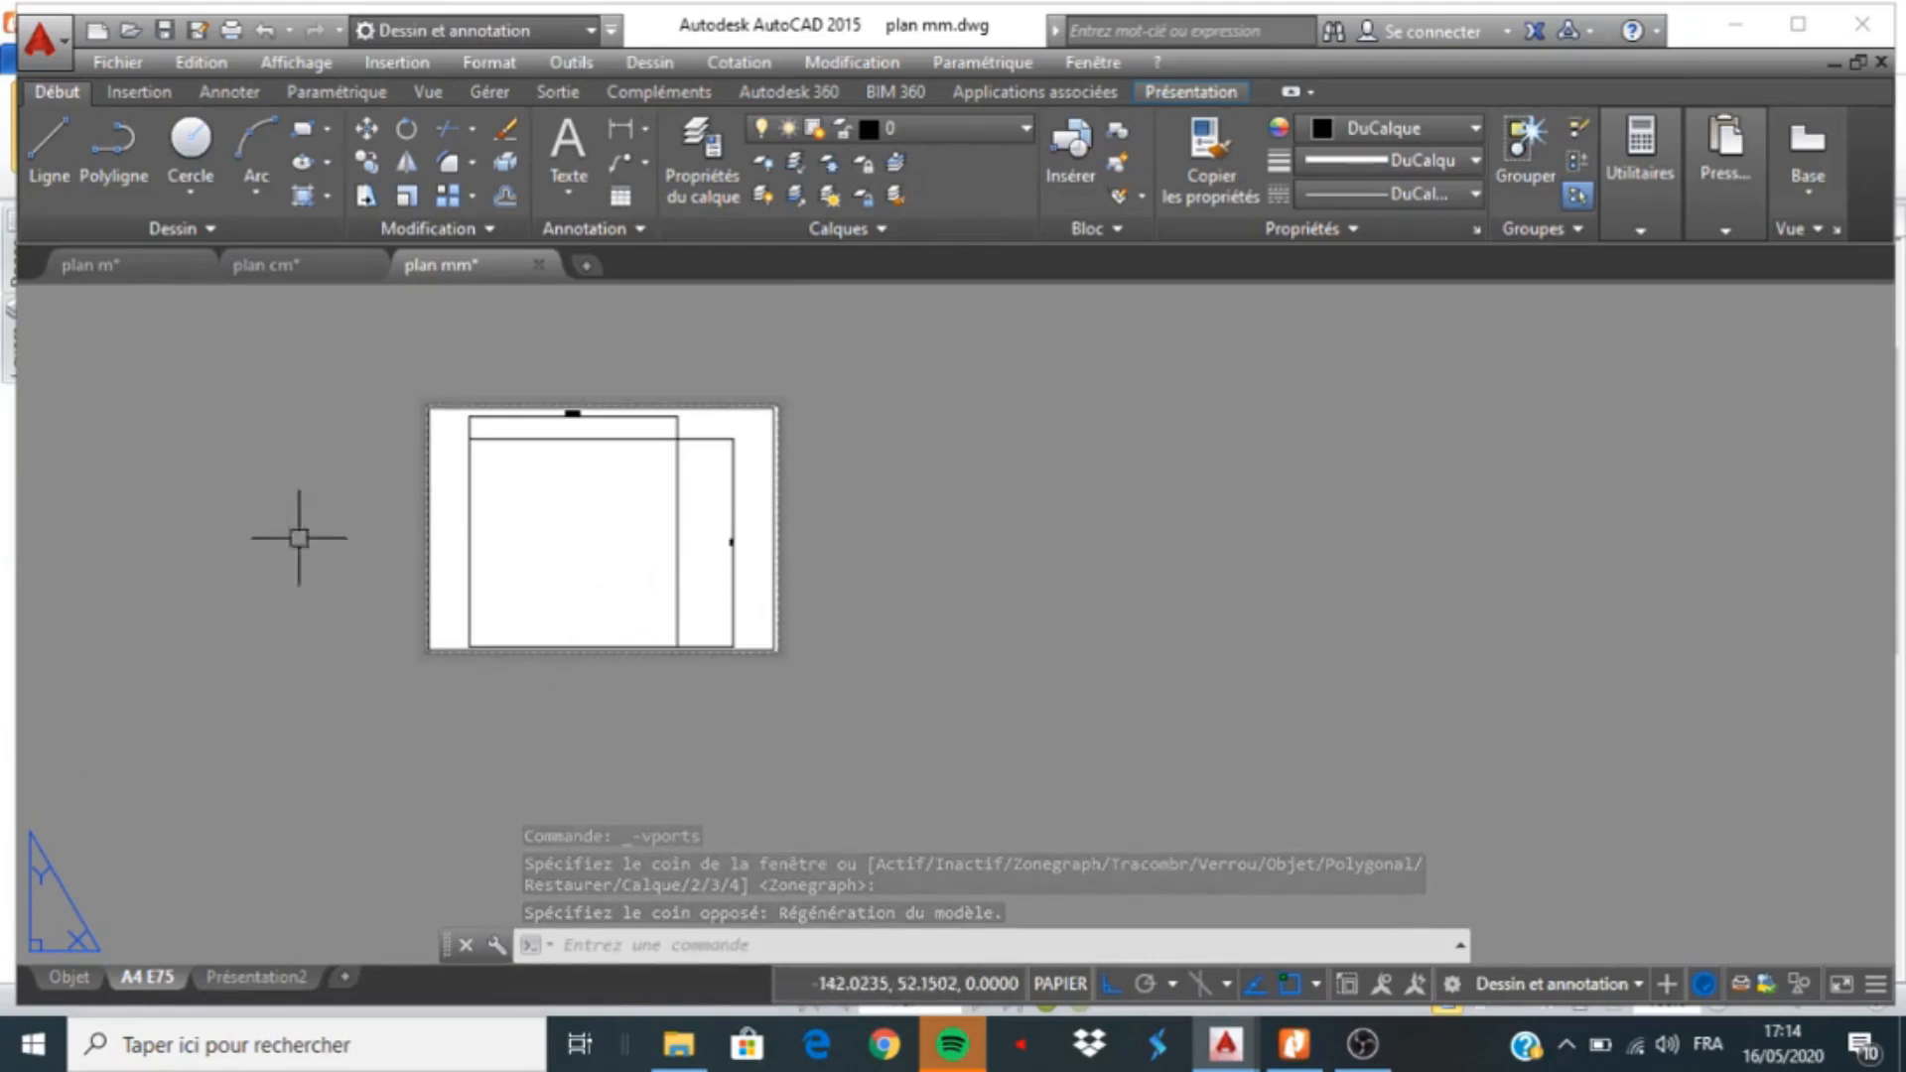
{"action": "double_click", "coordinate": [539, 556]}
{"action": "scroll", "coordinate": [535, 561], "scroll_direction": "down", "scroll_amount": 2}
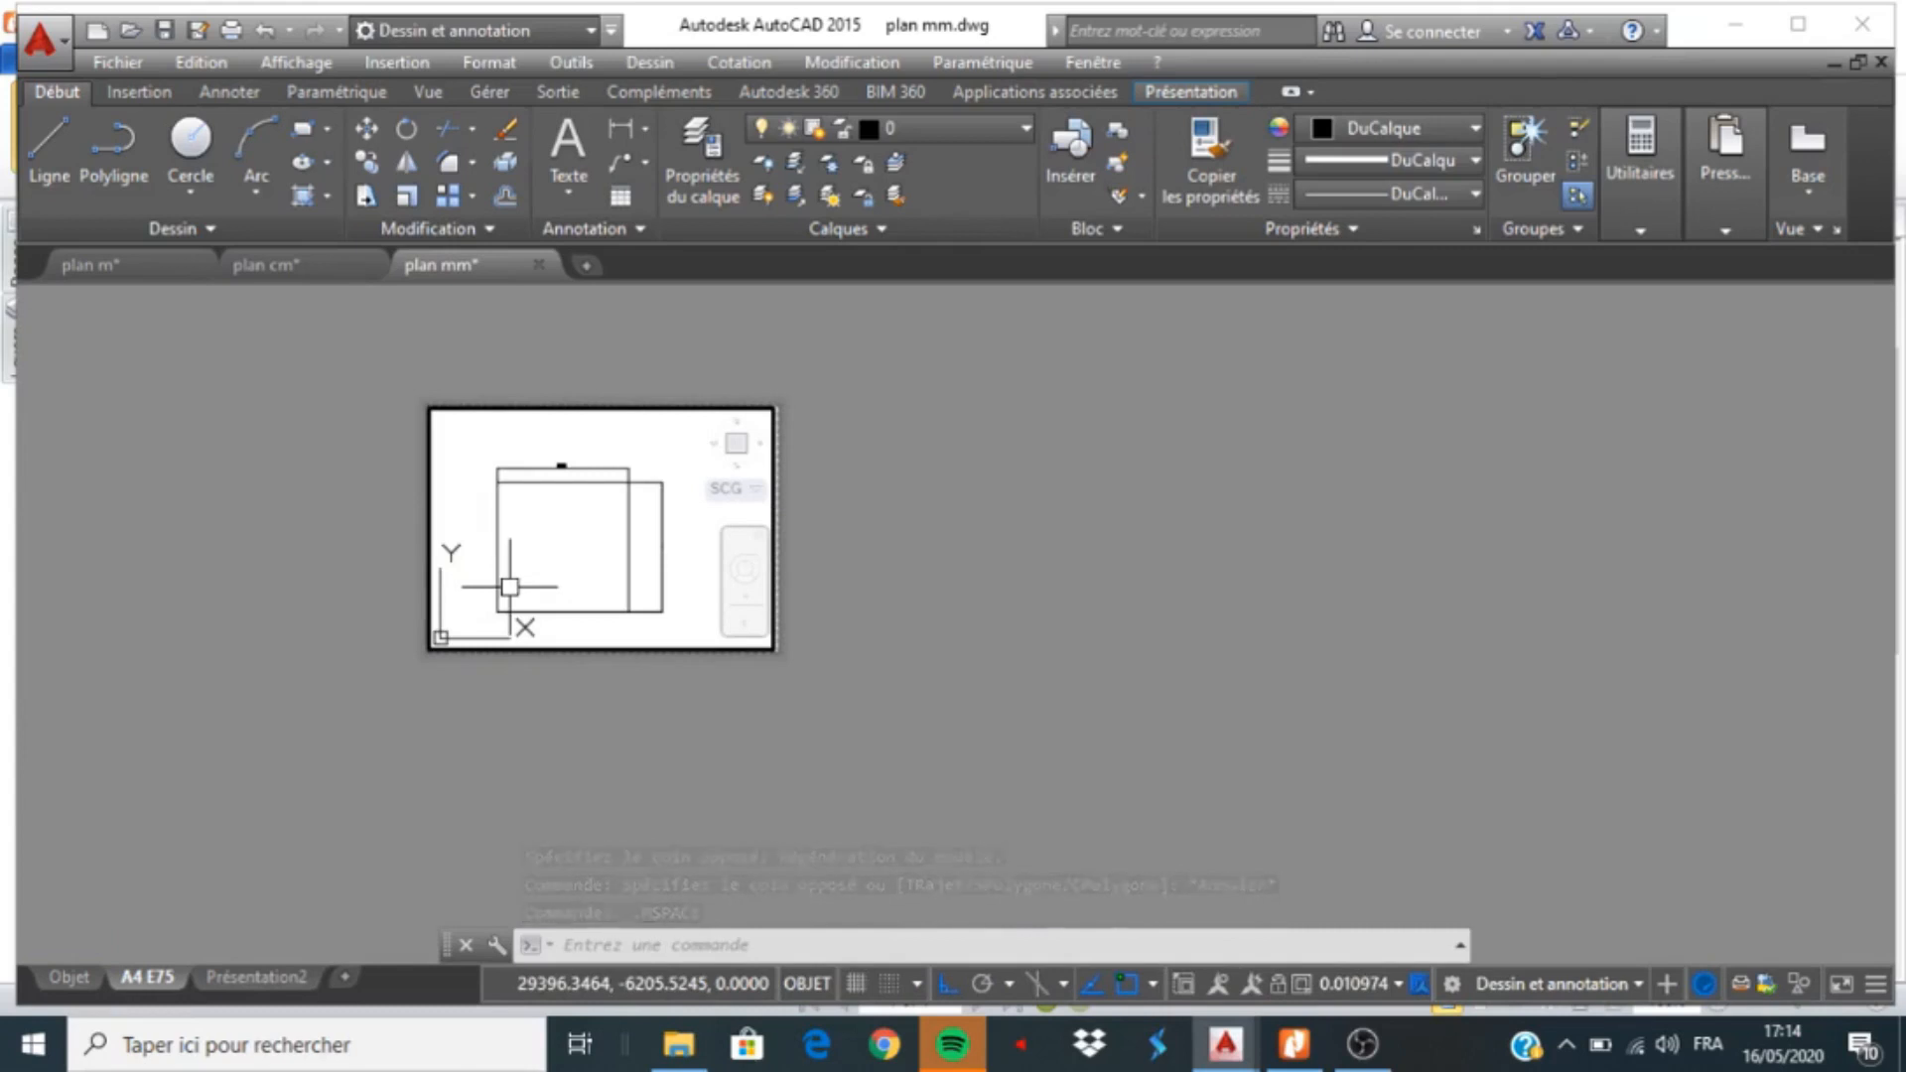
{"action": "middle_click_drag", "start_coordinate": [553, 541], "coordinate": [579, 536]}
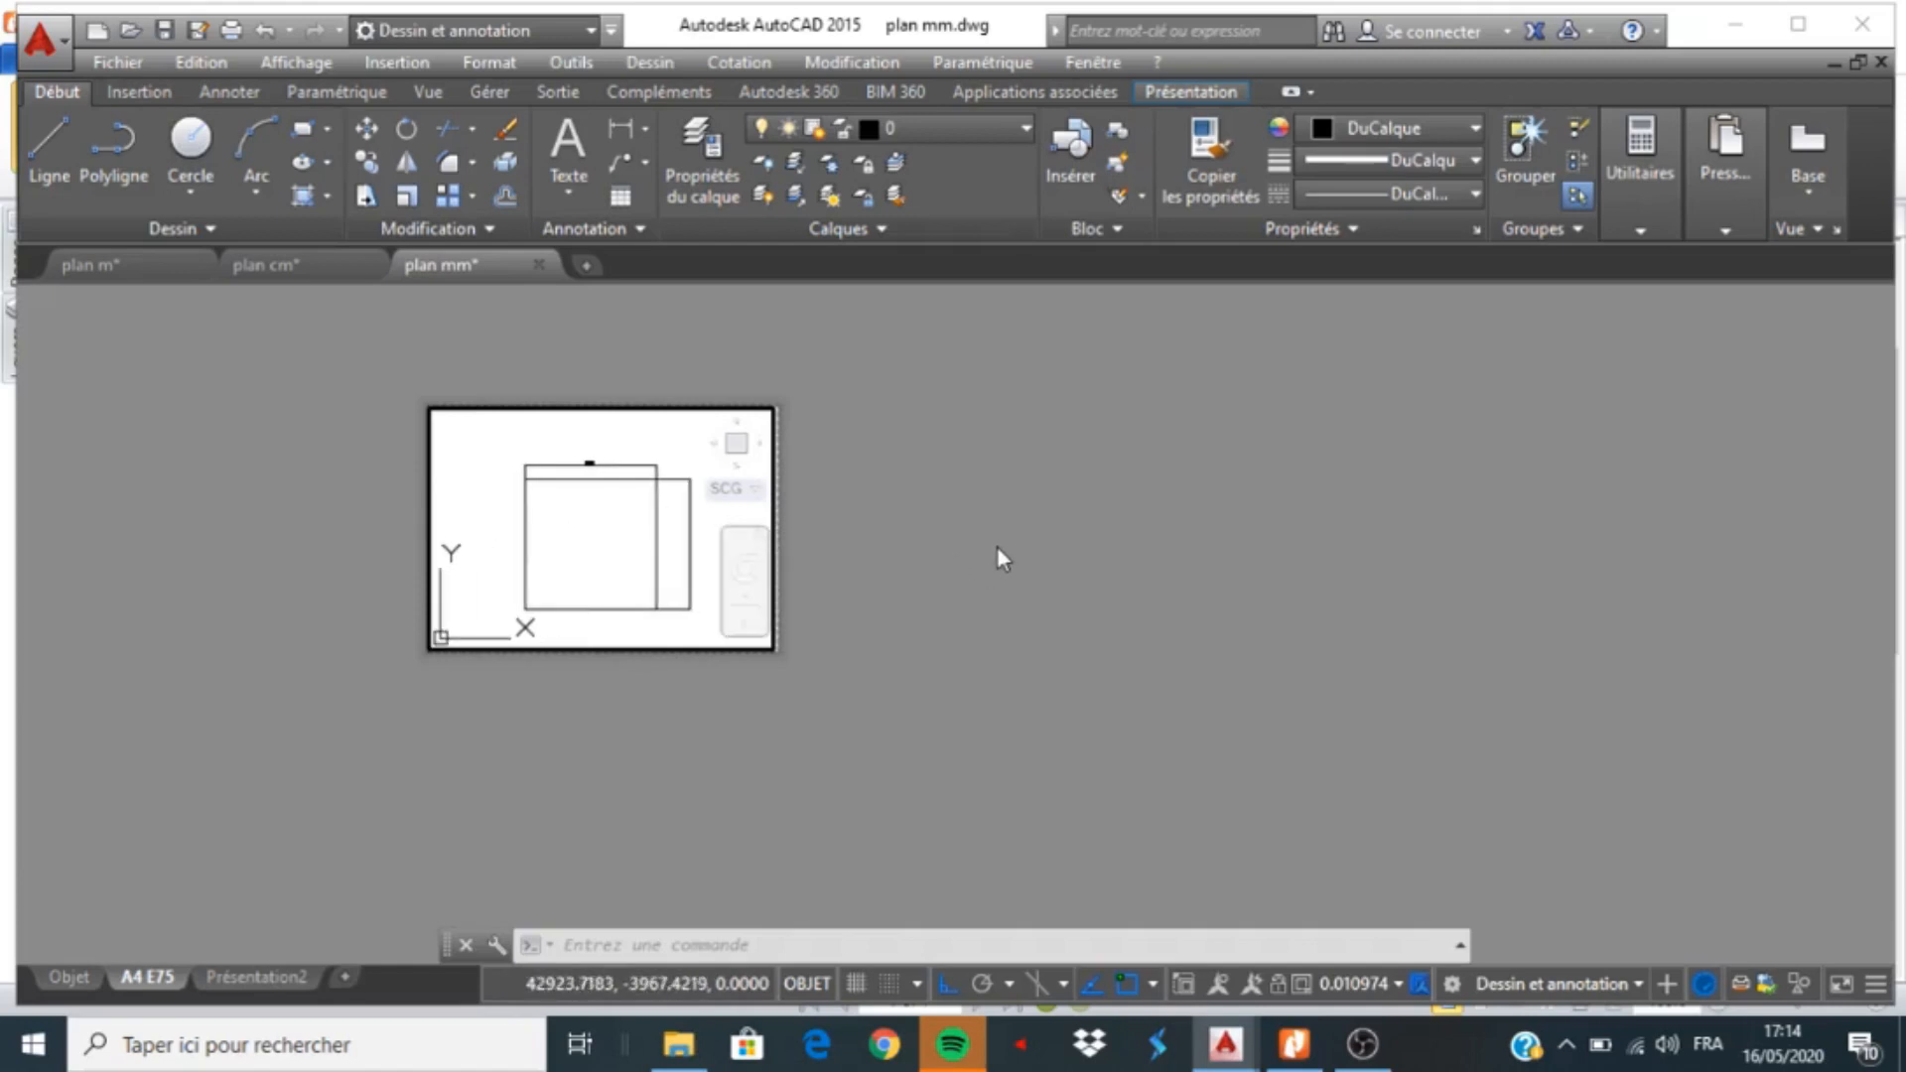
{"action": "type", "text": "z"}
{"action": "key", "text": "Return"}
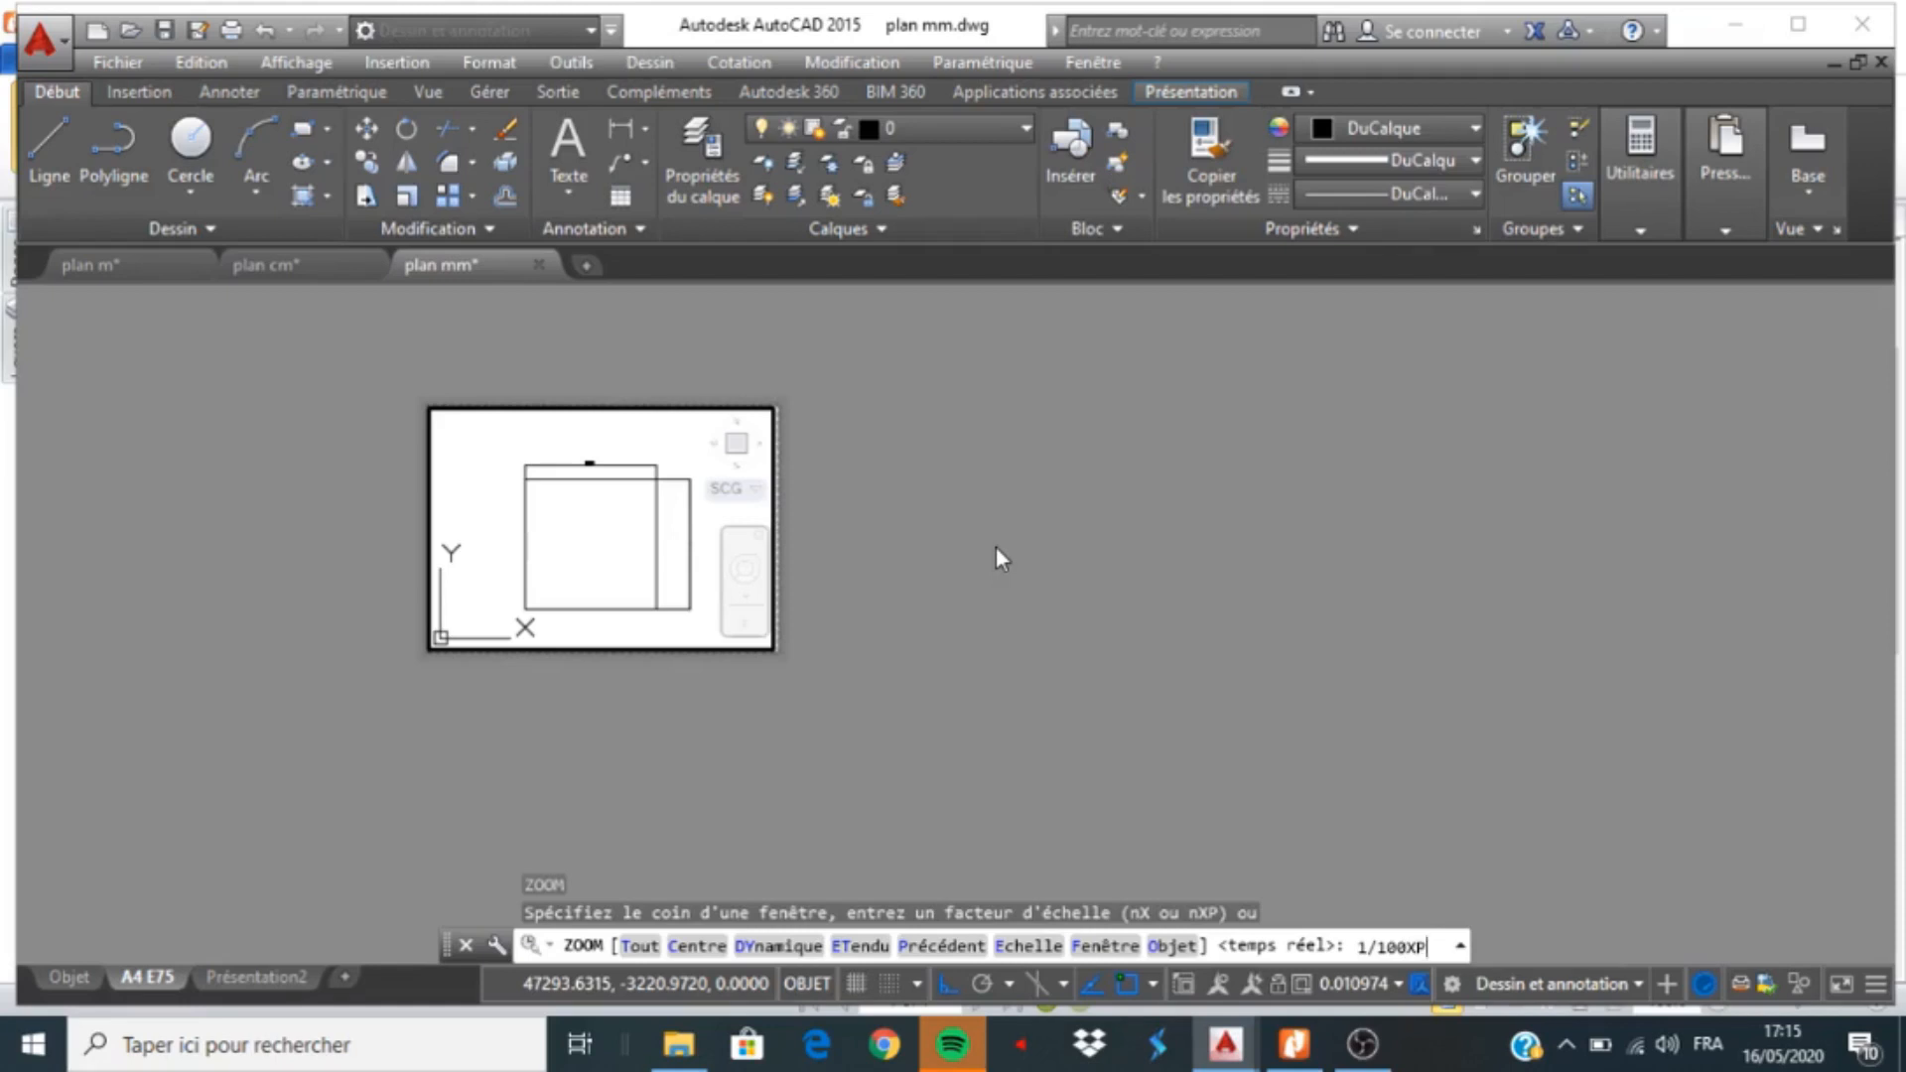
{"action": "key", "text": "Return"}
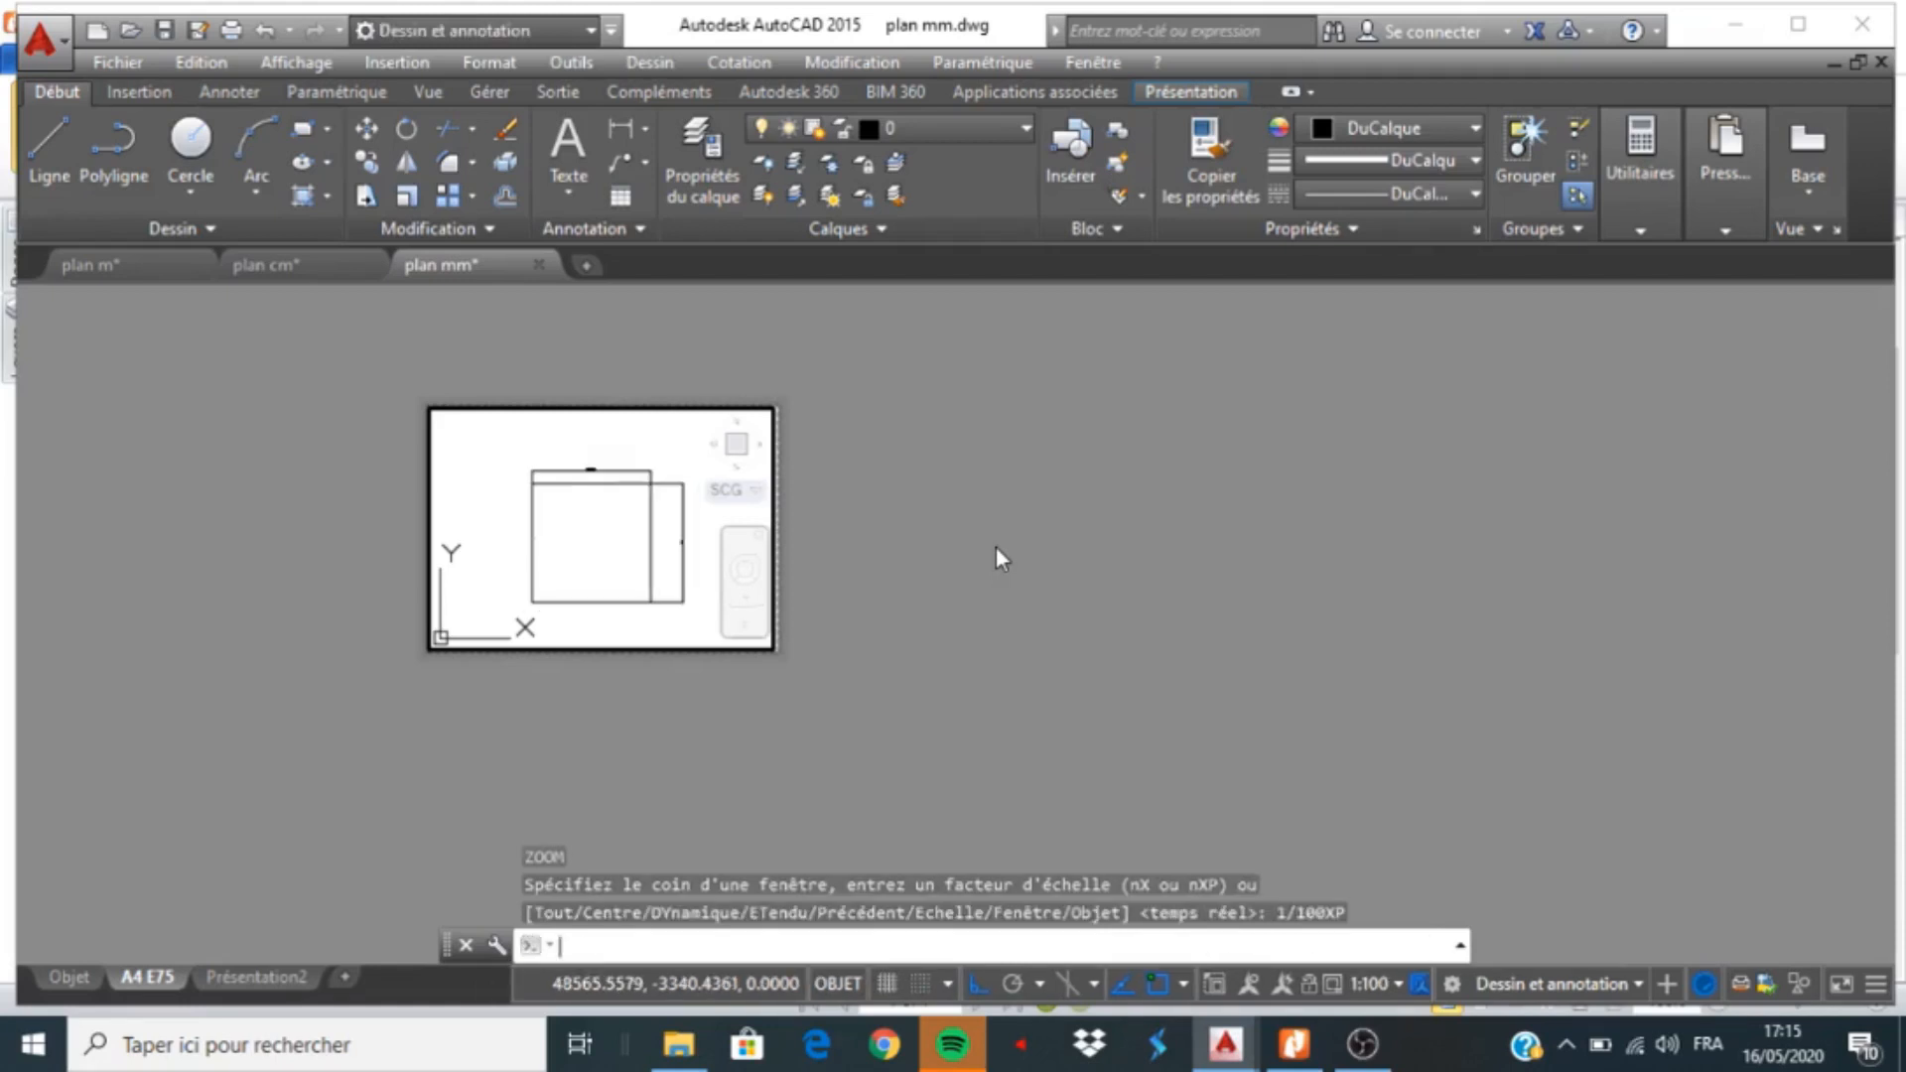
{"action": "double_click", "coordinate": [833, 541]}
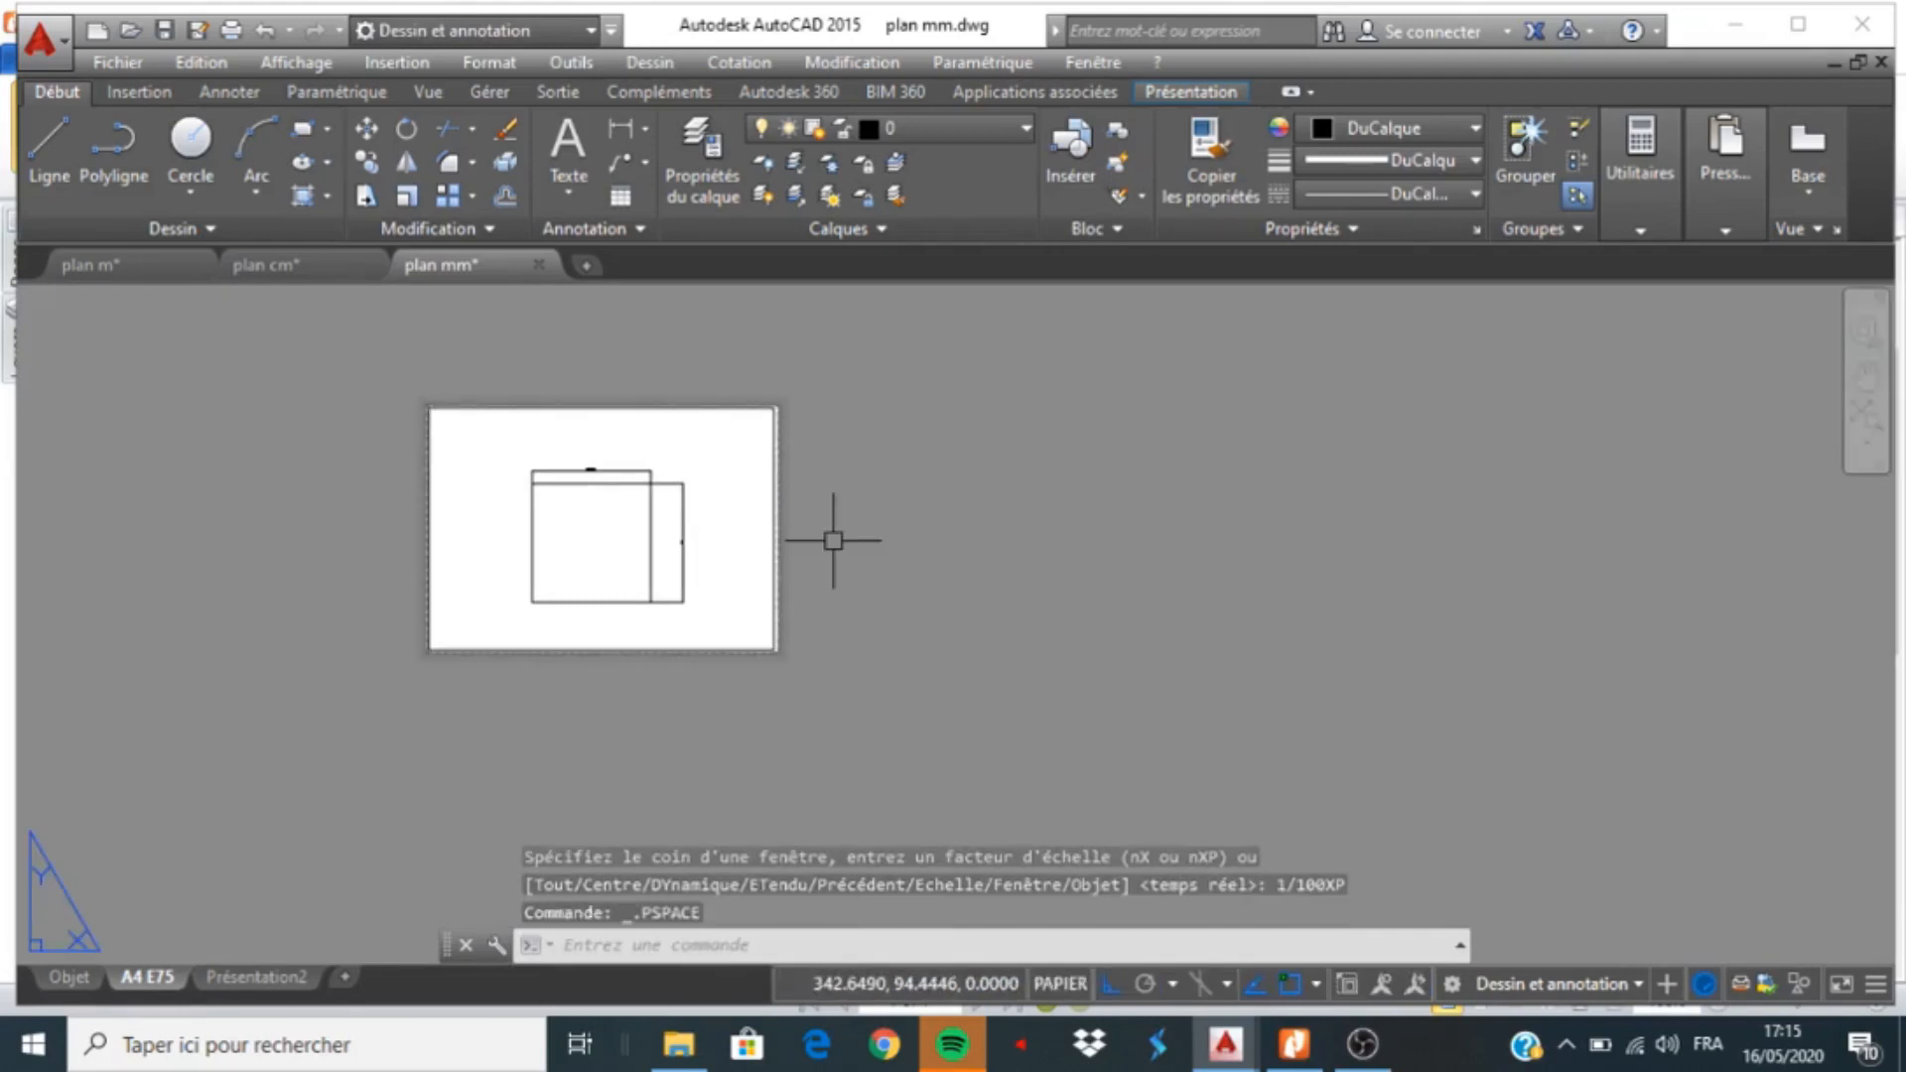
Reactivate the viewport, zoom it to 1/100XP, centre the plan within the frame and return to paper space
{"action": "double_click", "coordinate": [733, 603]}
{"action": "scroll", "coordinate": [582, 543], "scroll_direction": "down", "scroll_amount": 5}
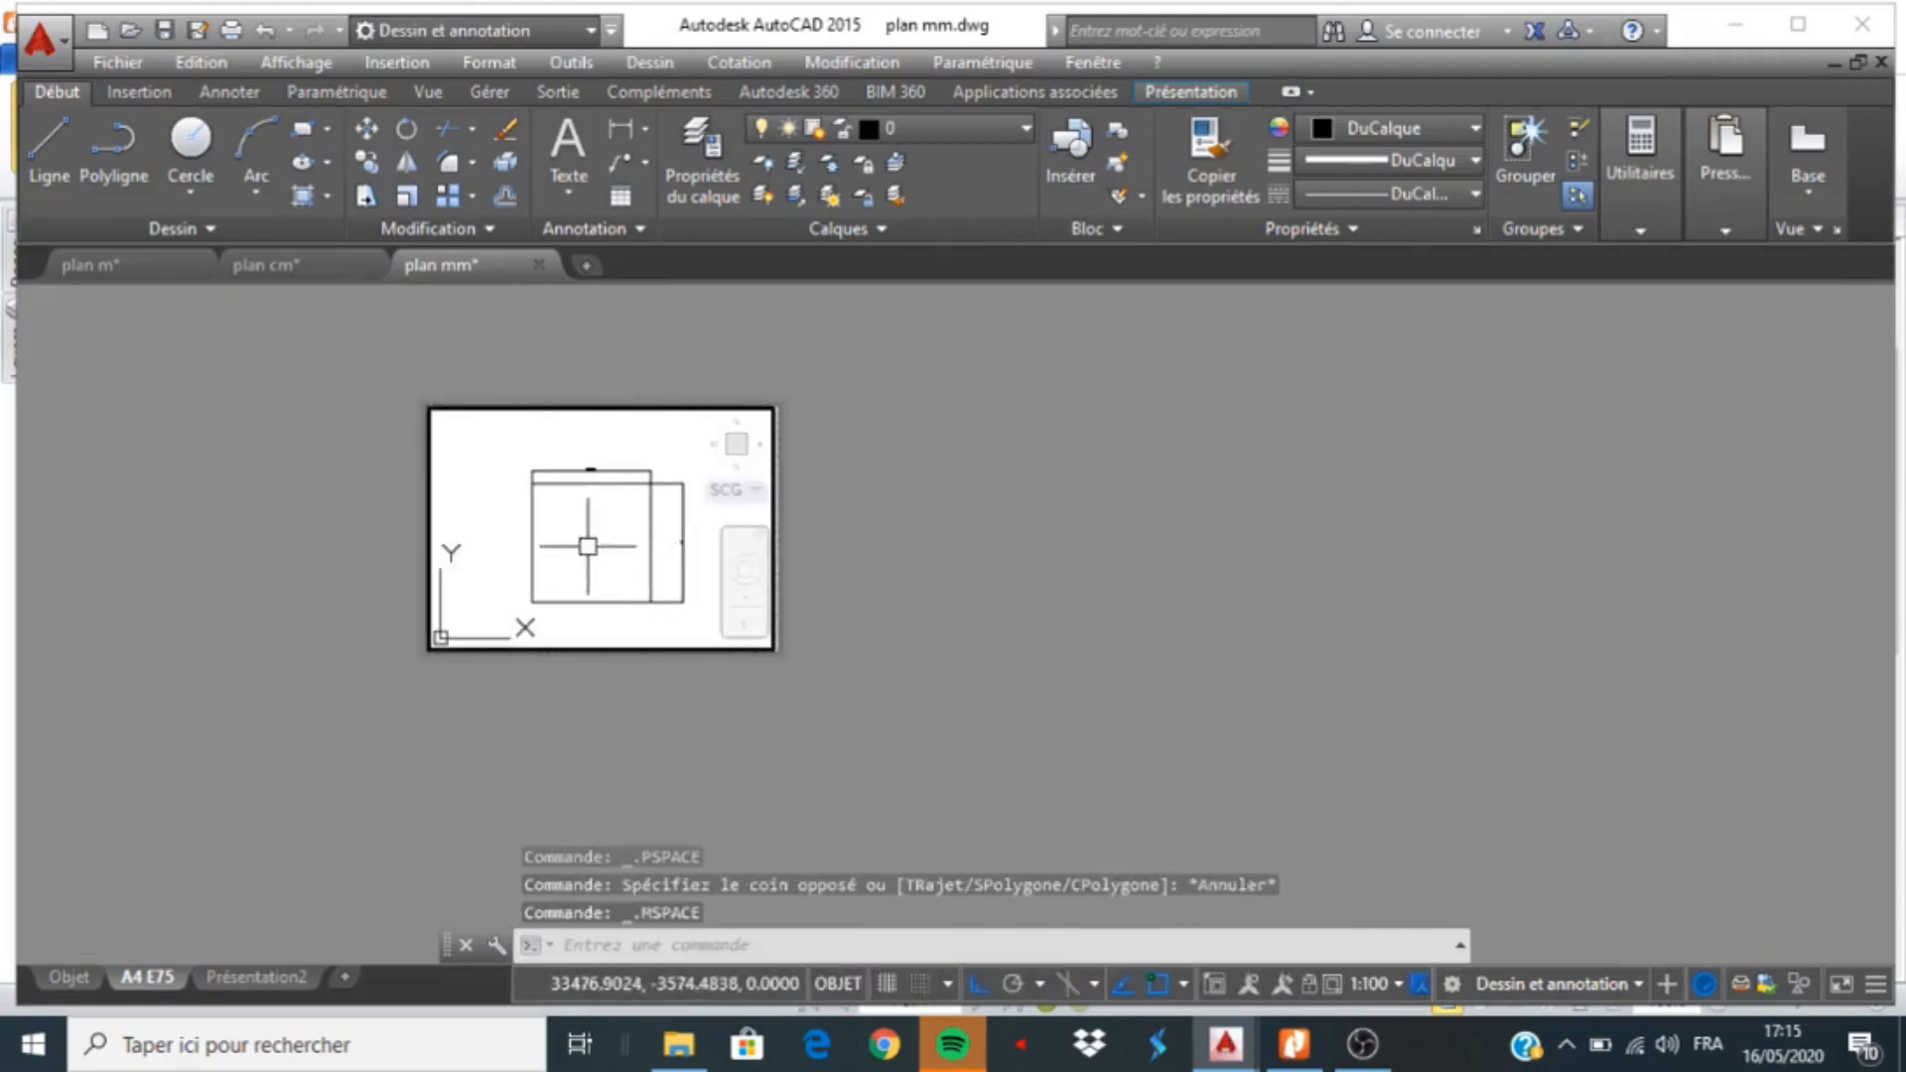
{"action": "scroll", "coordinate": [596, 583], "scroll_direction": "up", "scroll_amount": 2}
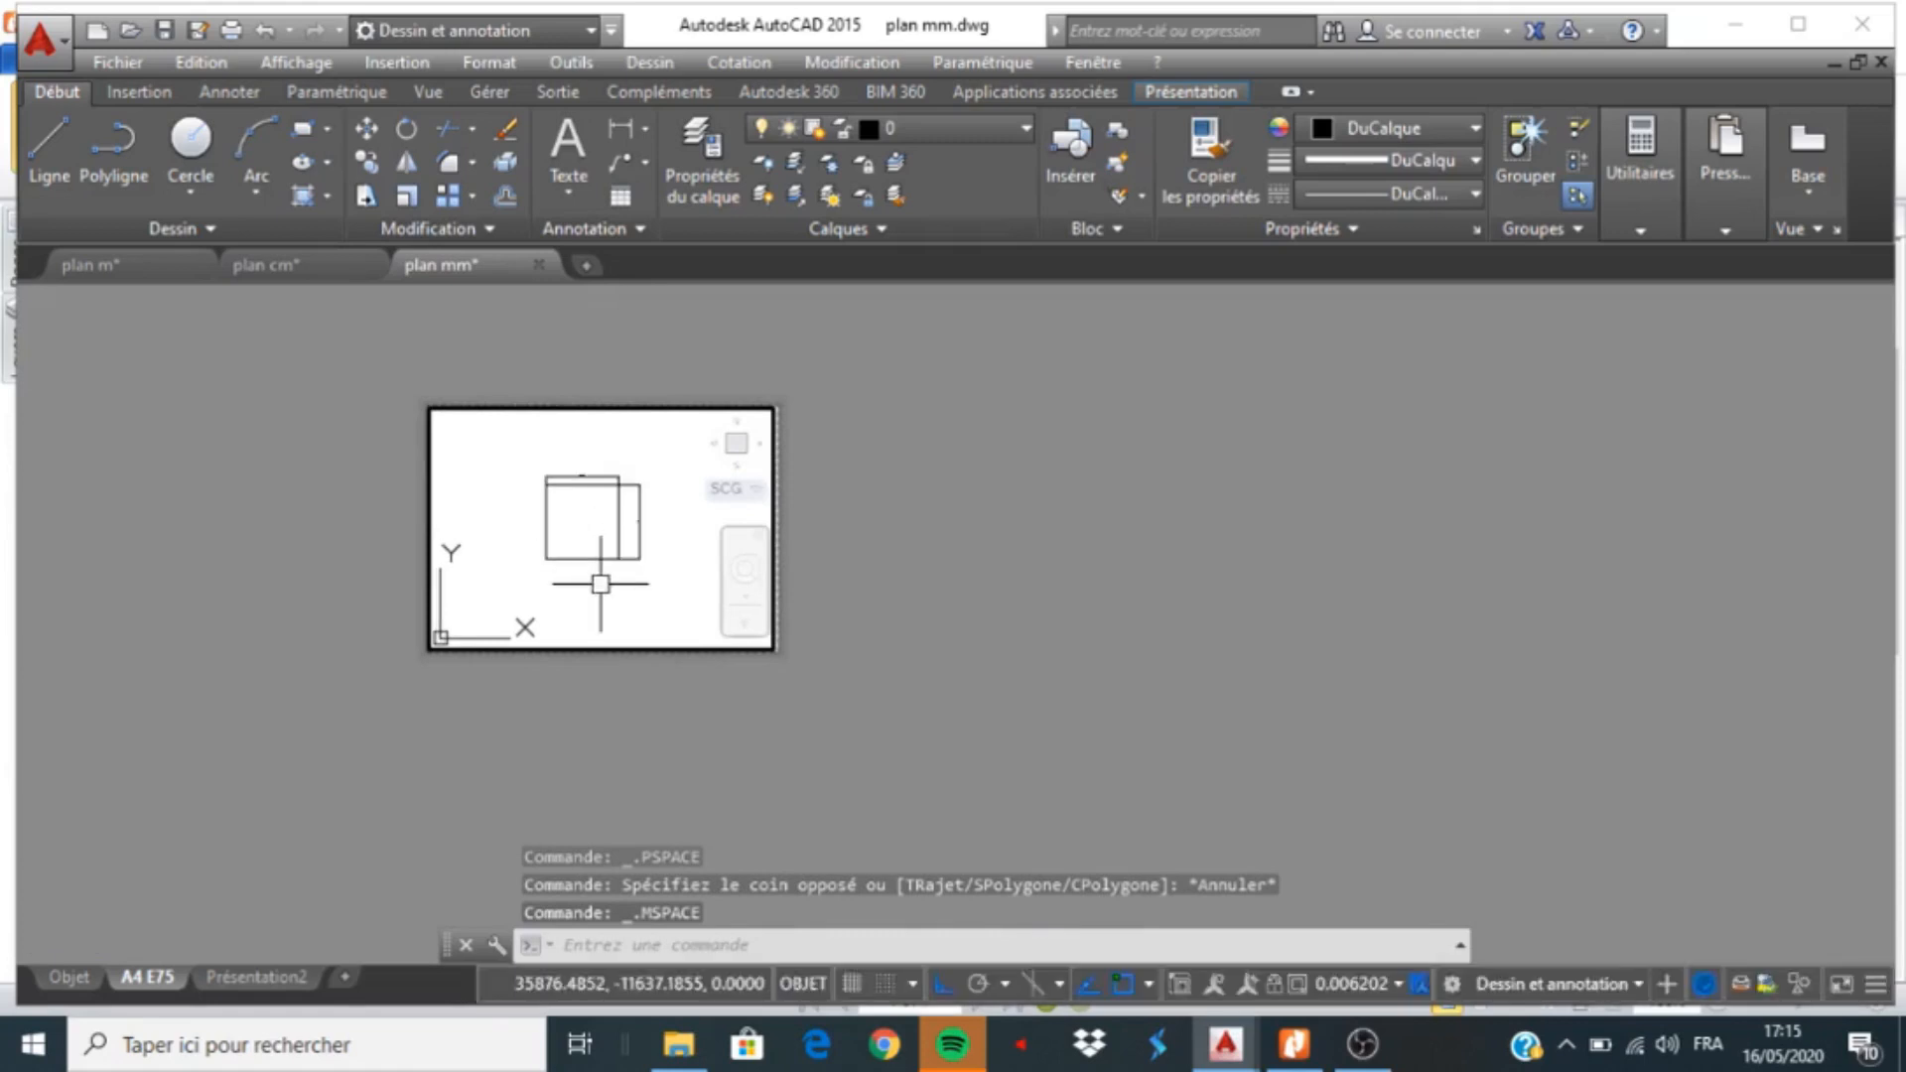
{"action": "scroll", "coordinate": [596, 458], "scroll_direction": "up", "scroll_amount": 2}
{"action": "scroll", "coordinate": [581, 462], "scroll_direction": "down", "scroll_amount": 2}
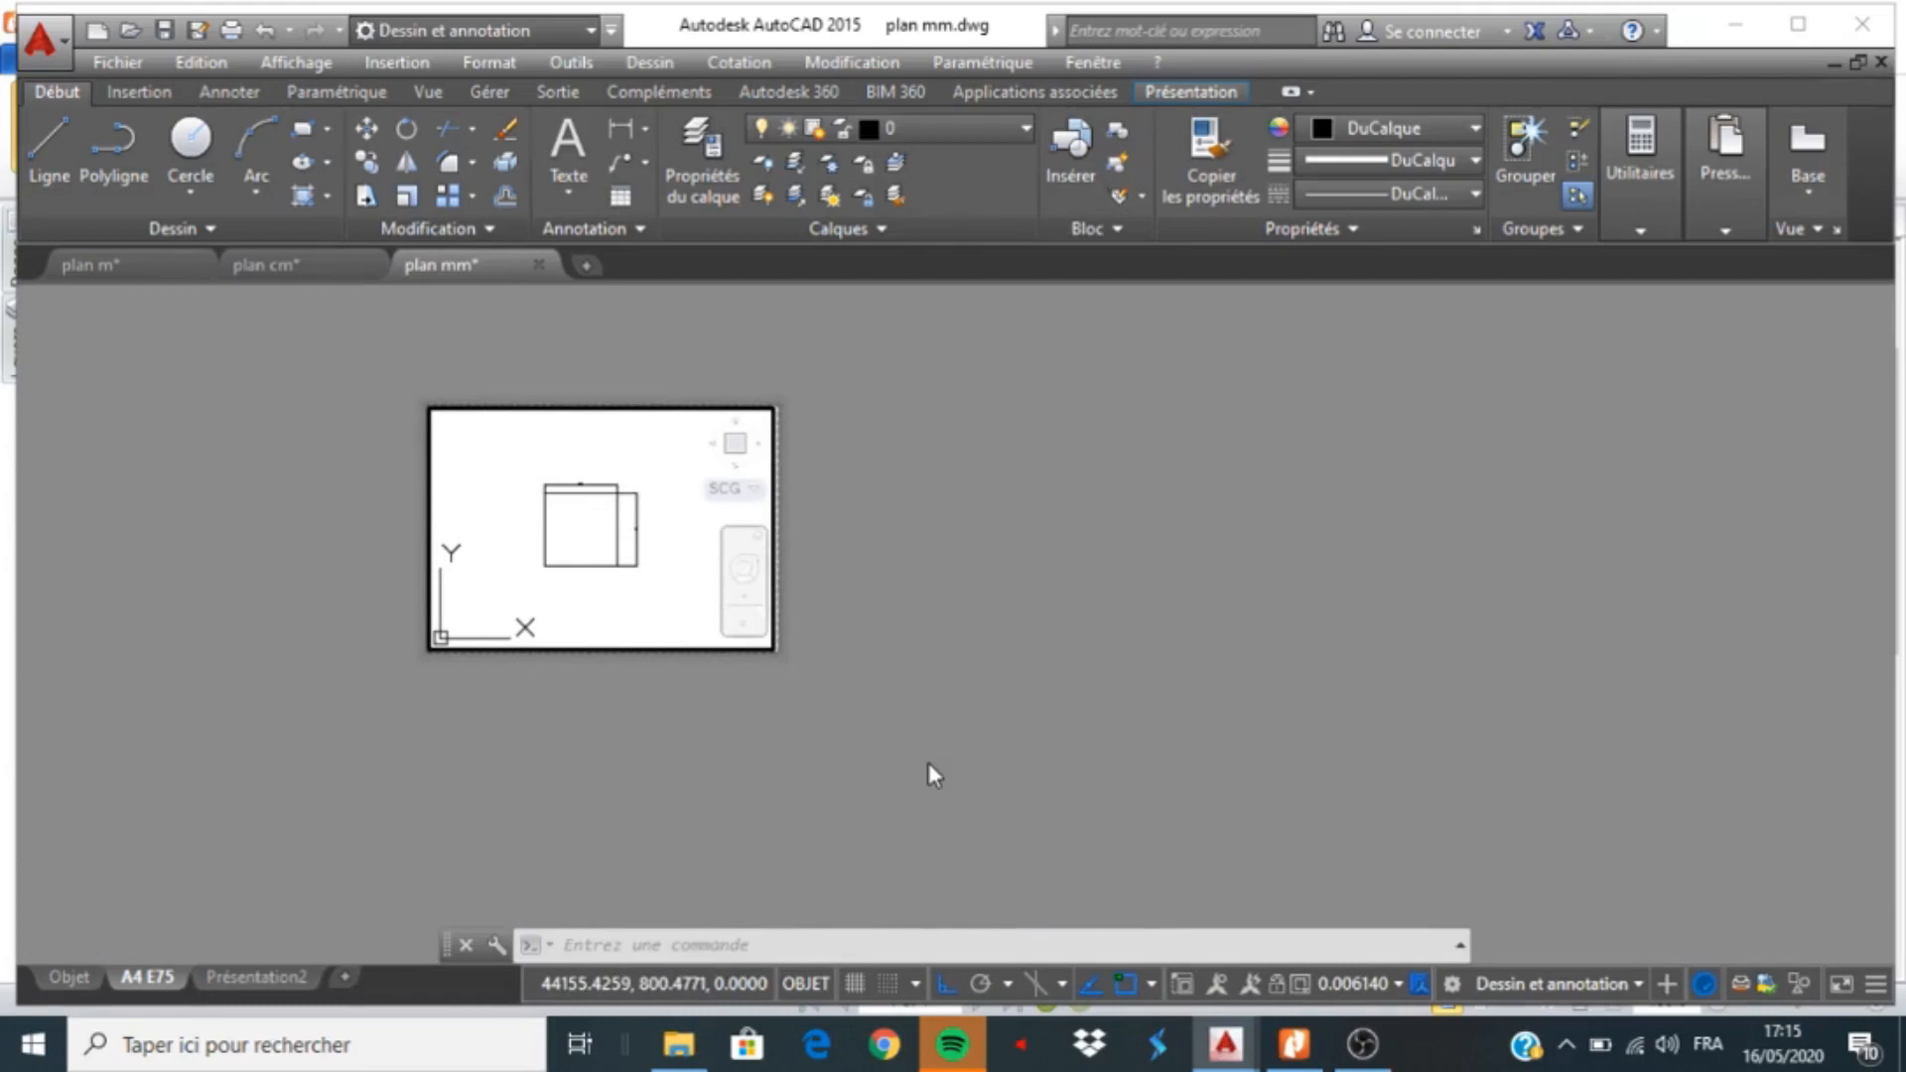
{"action": "type", "text": "z"}
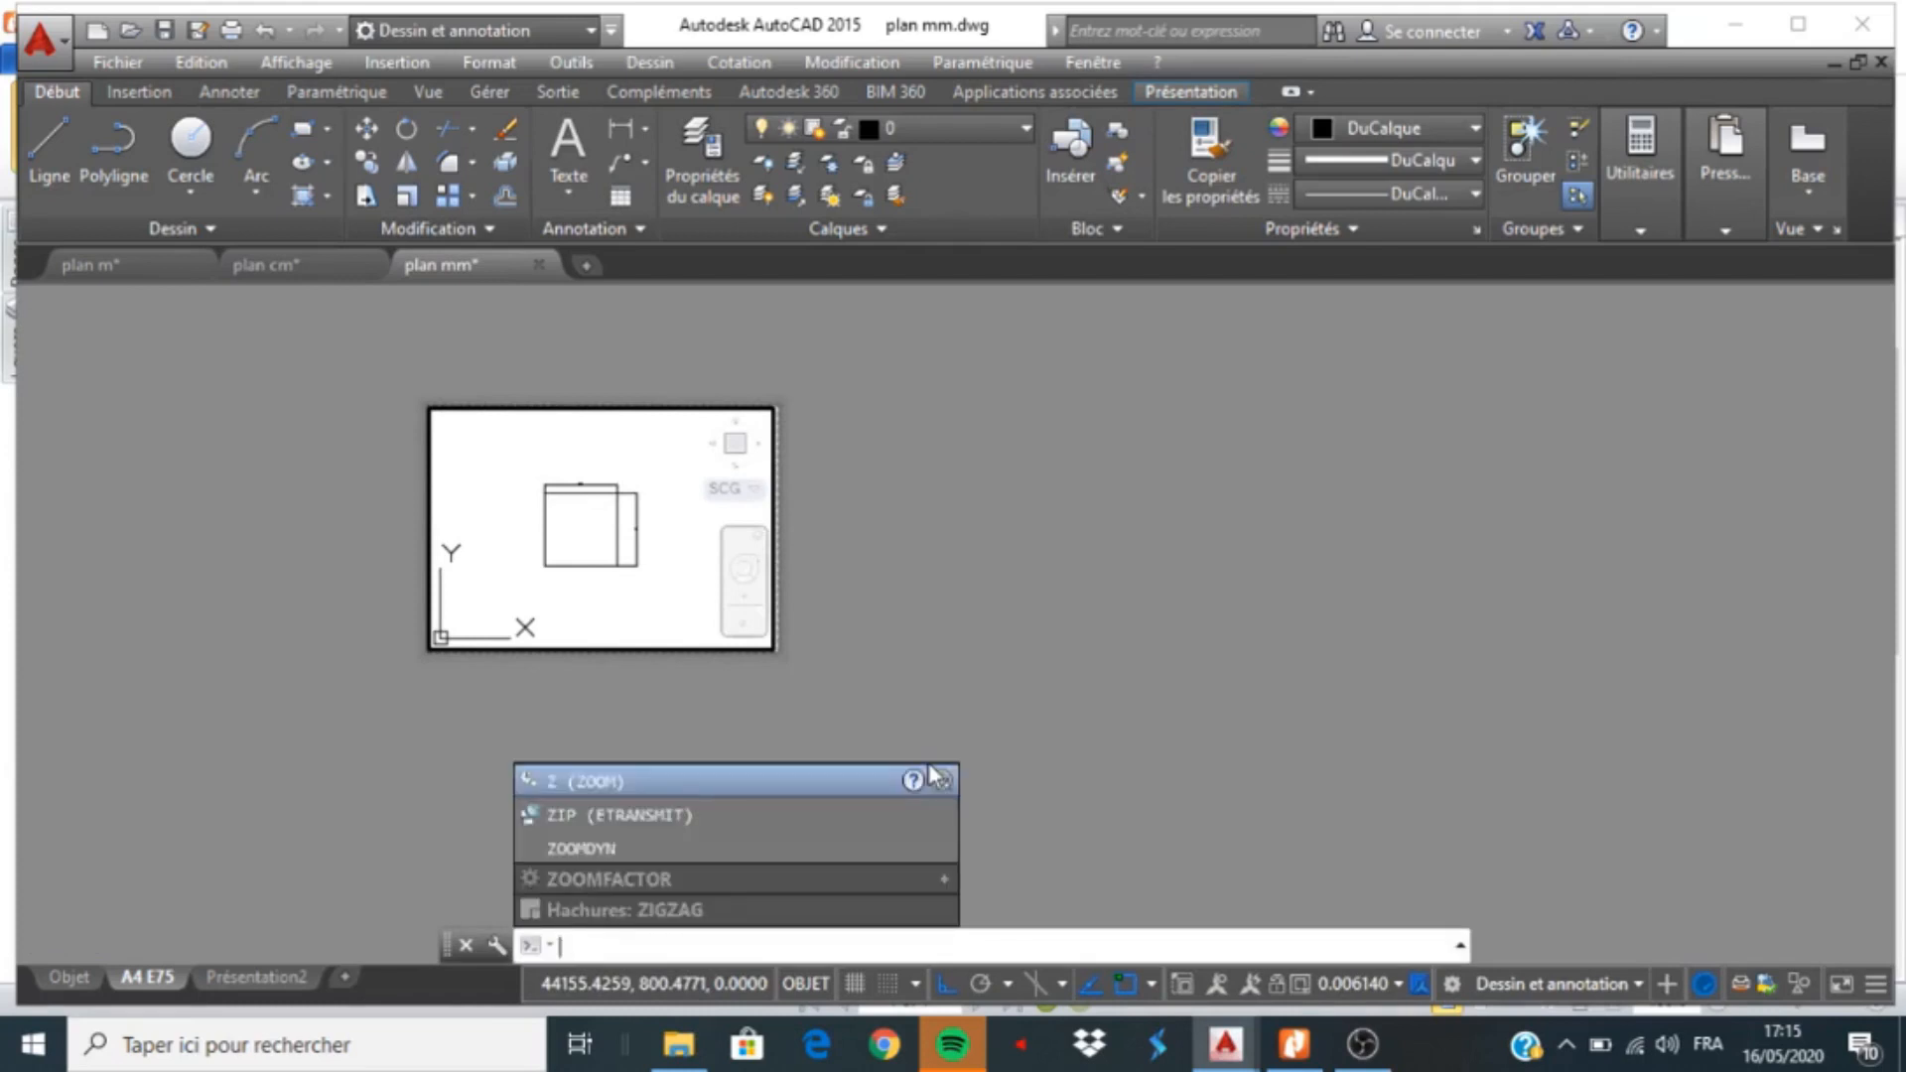
{"action": "key", "text": "Return"}
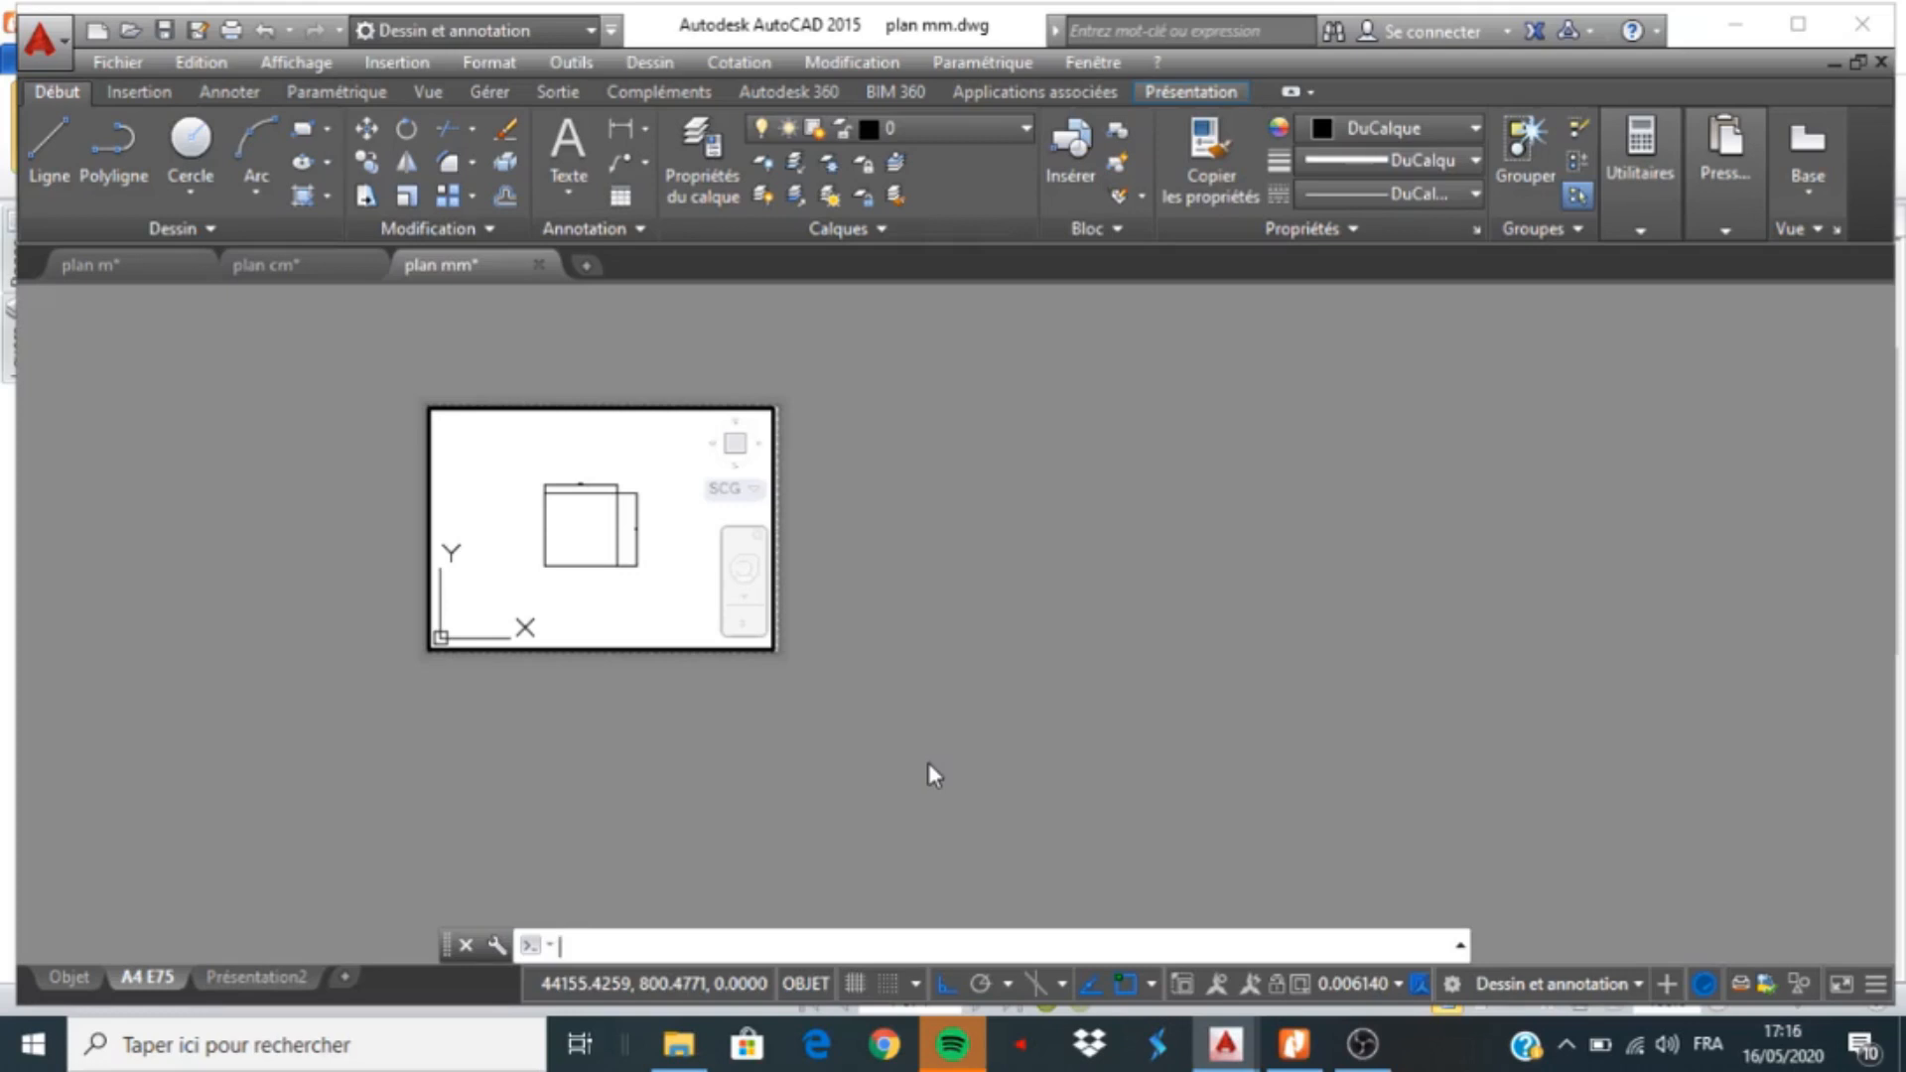
{"action": "type", "text": "z"}
{"action": "key", "text": "BackSpace"}
{"action": "type", "text": "z"}
{"action": "key", "text": "Return"}
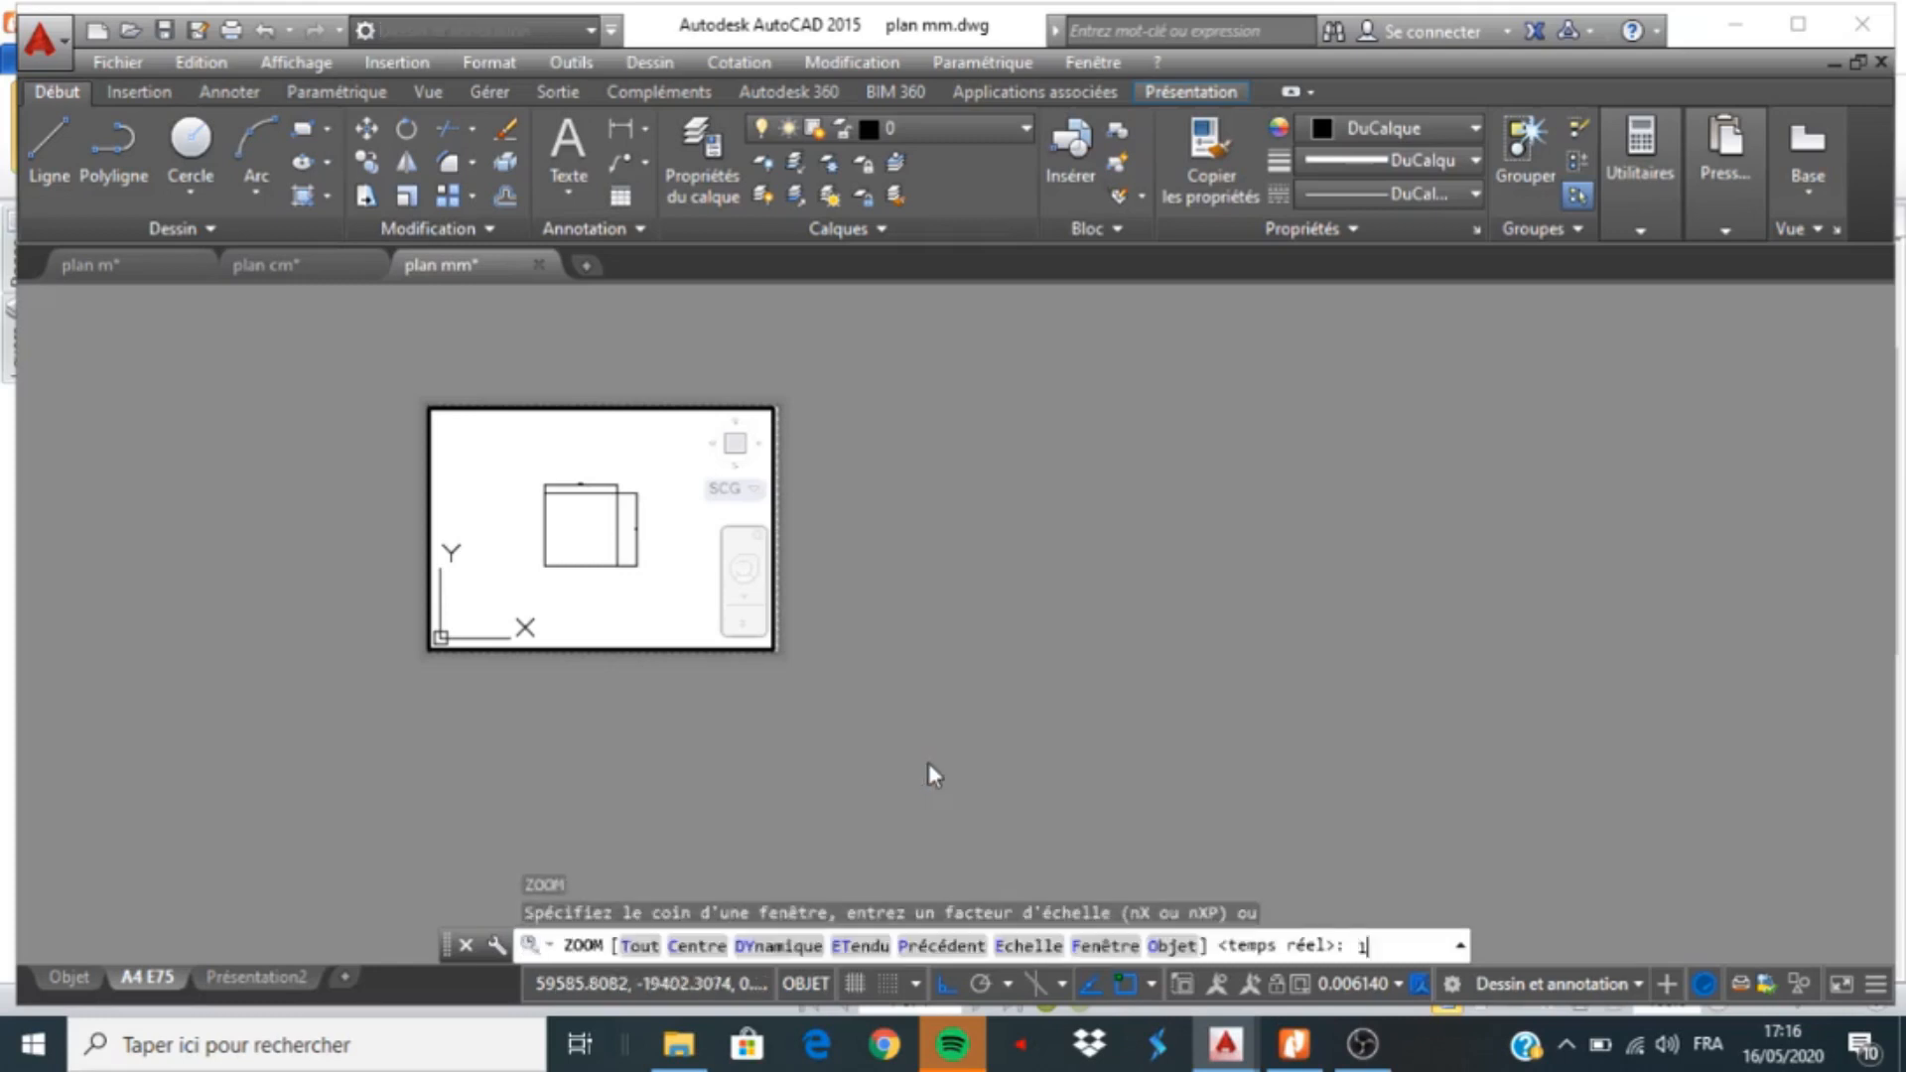
{"action": "type", "text": "1/100"}
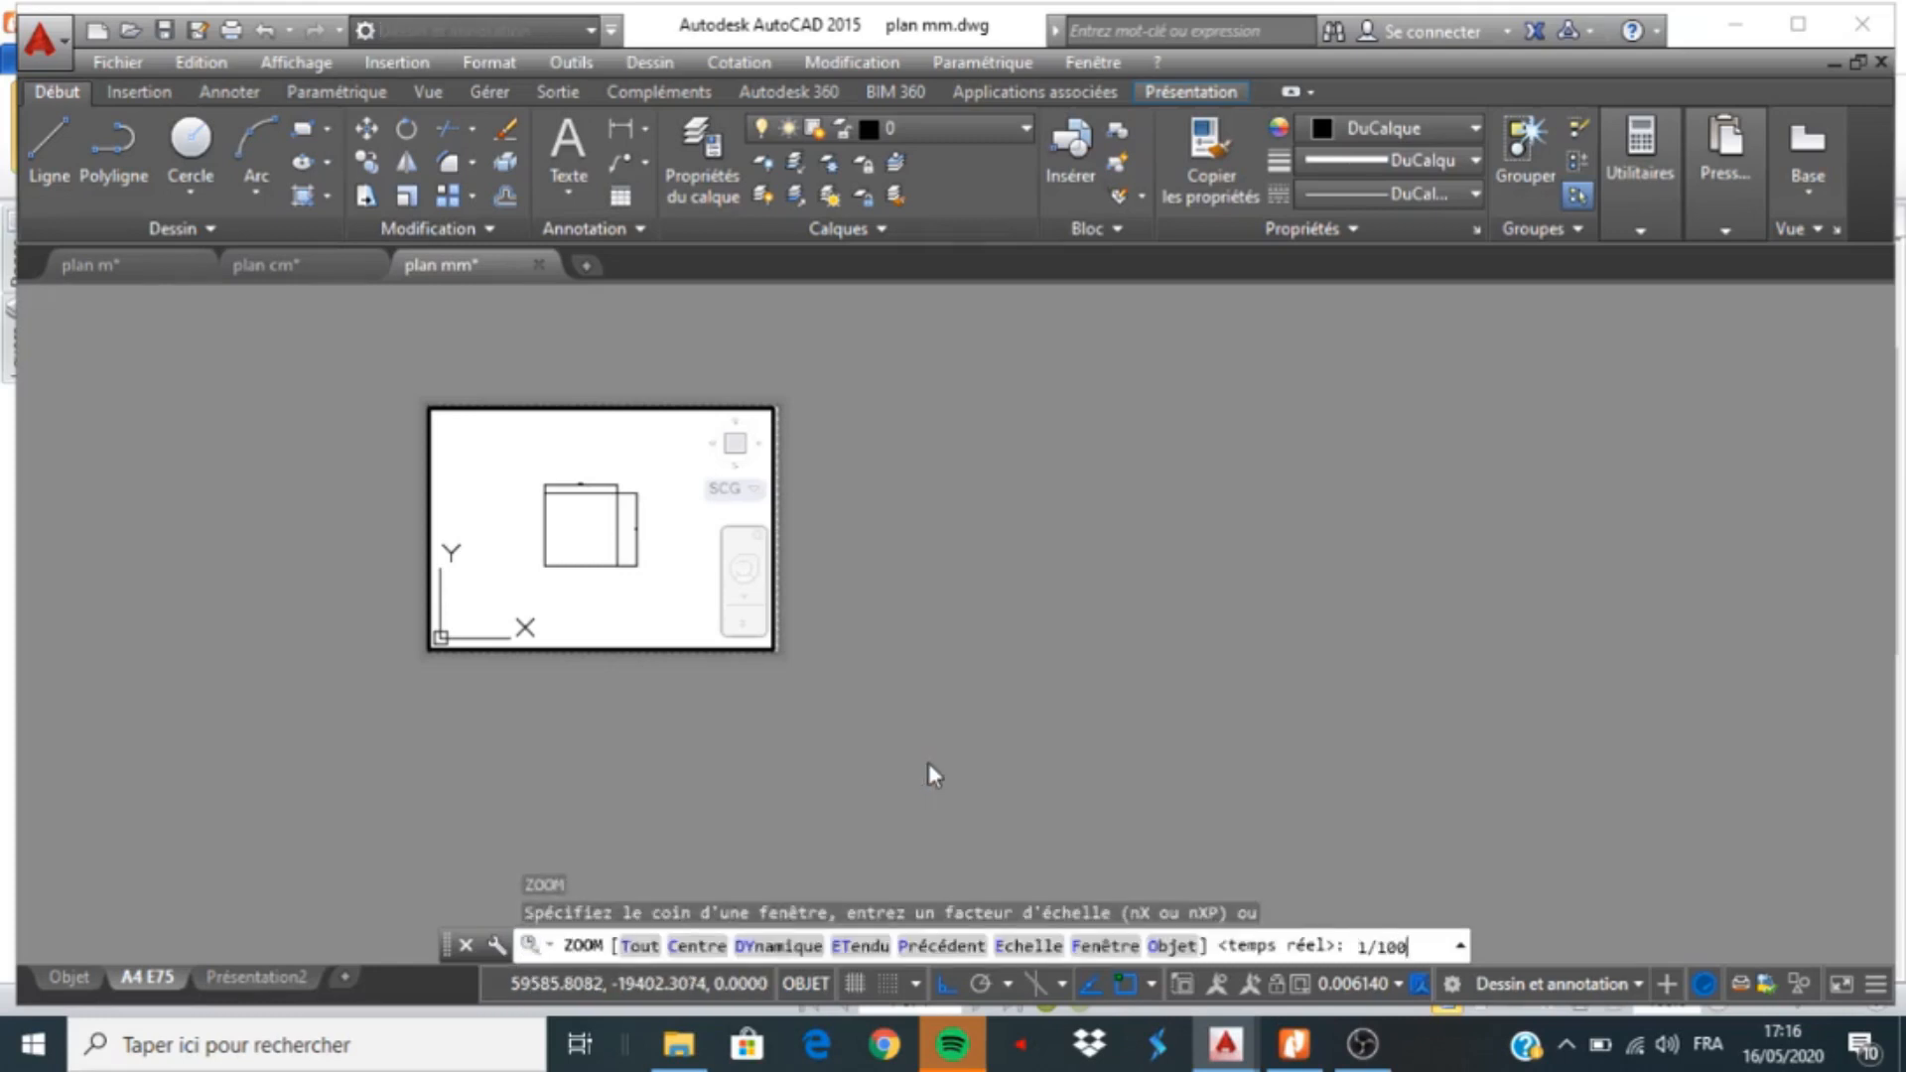
{"action": "type", "text": "xp"}
{"action": "key", "text": "Return"}
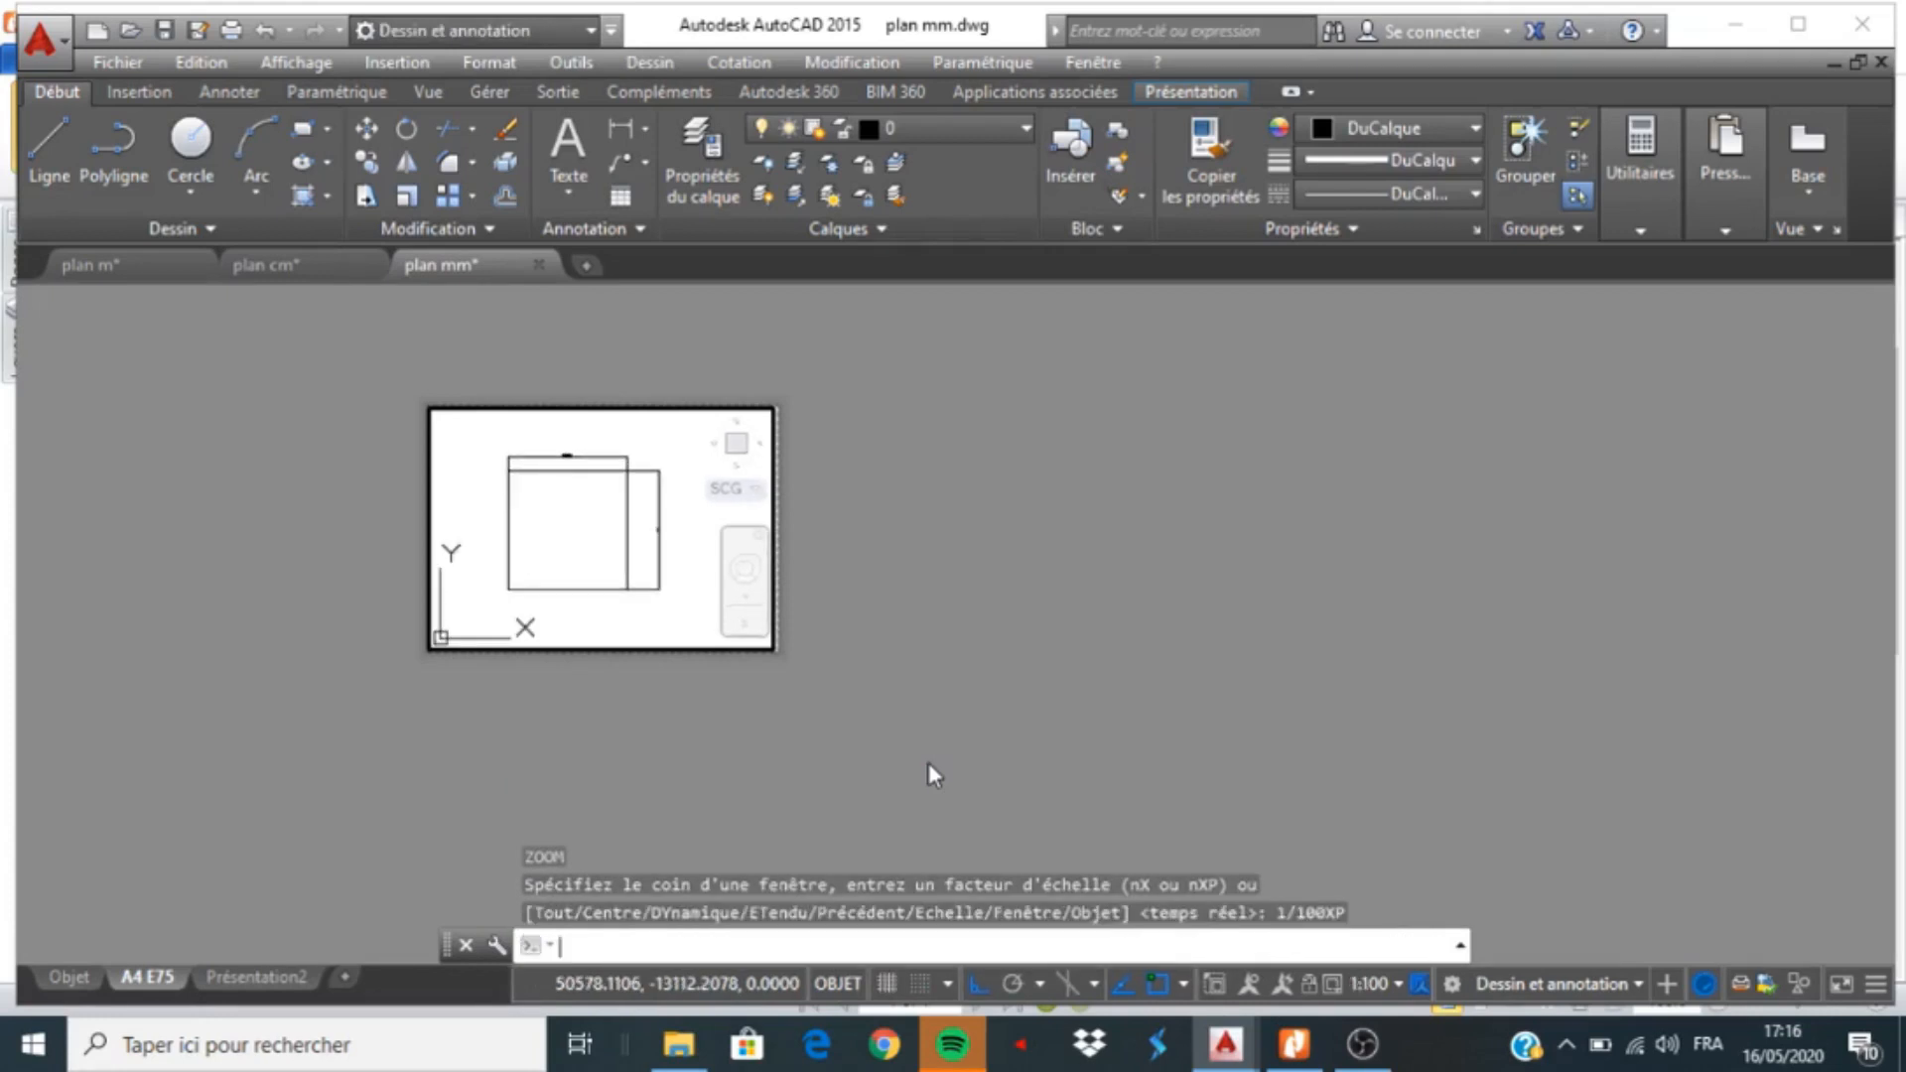
{"action": "middle_click_drag", "start_coordinate": [545, 543], "coordinate": [562, 553]}
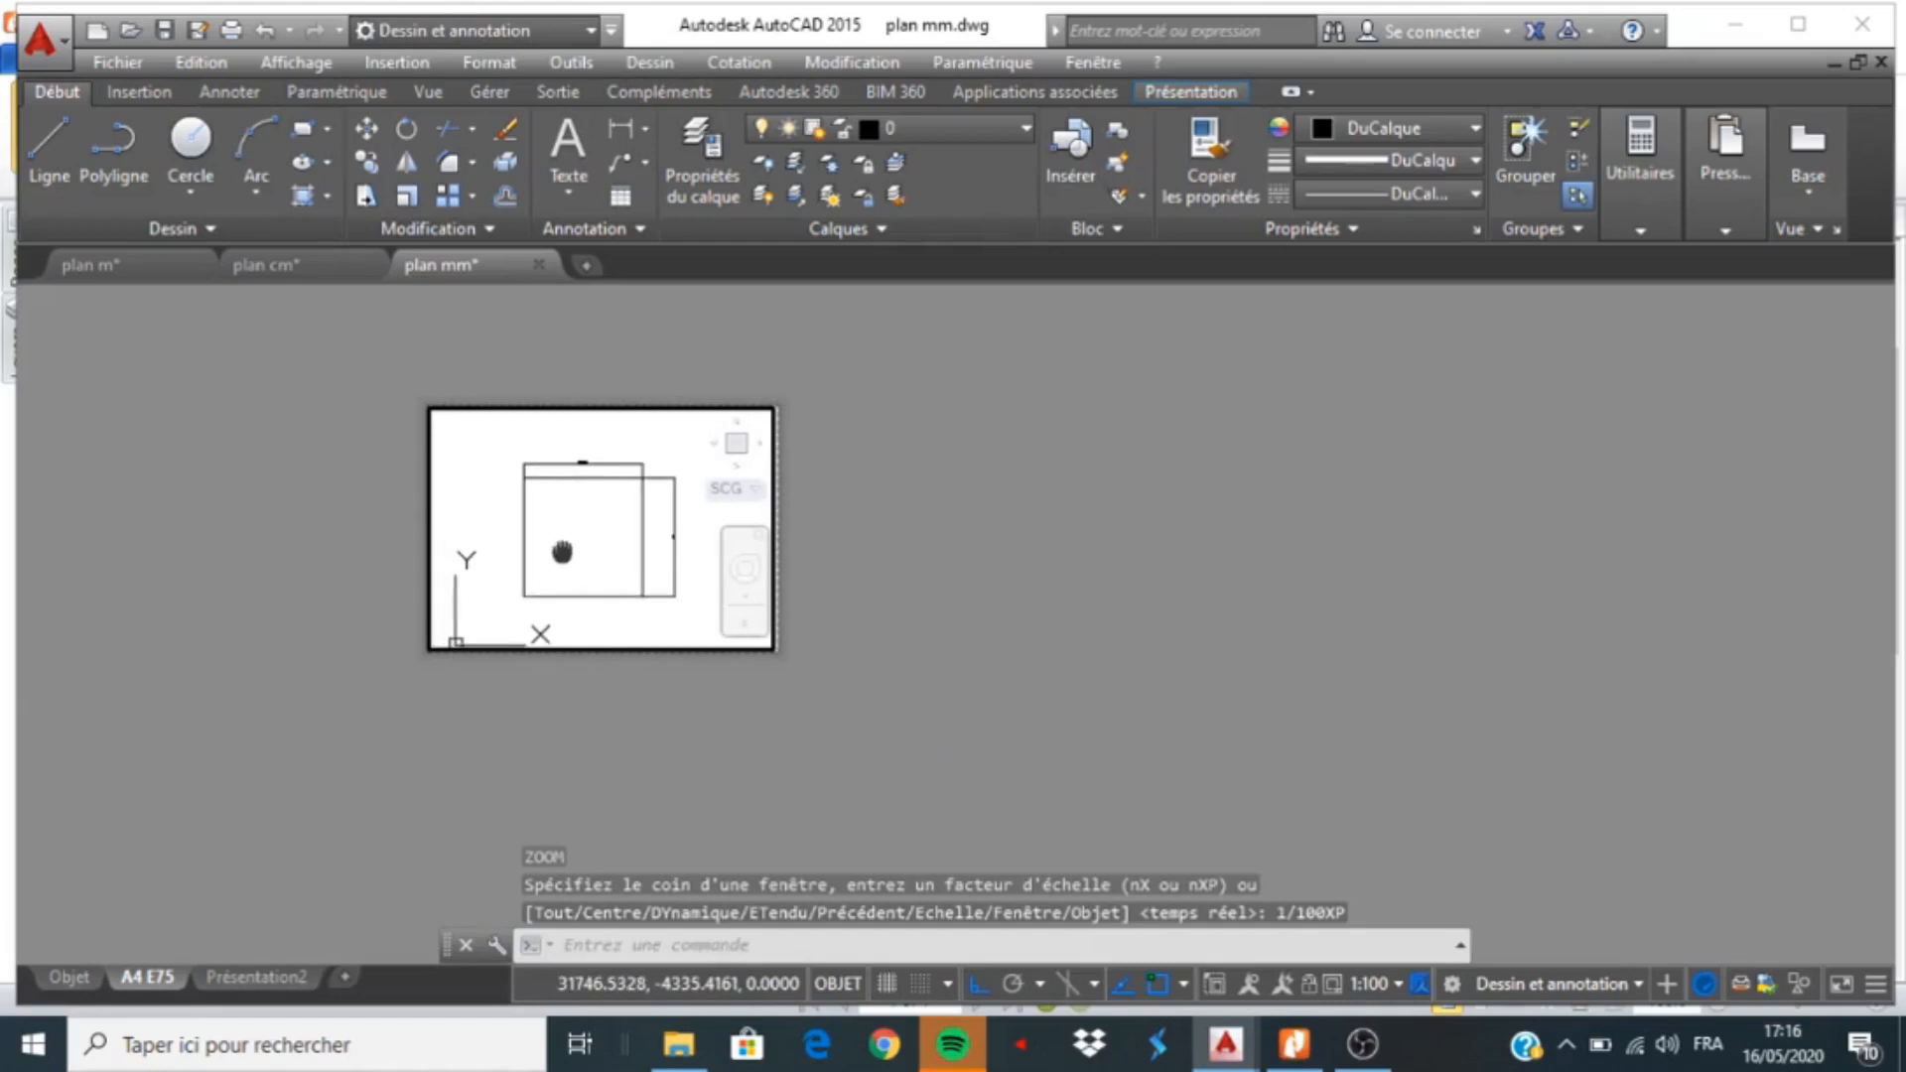
{"action": "double_click", "coordinate": [956, 582]}
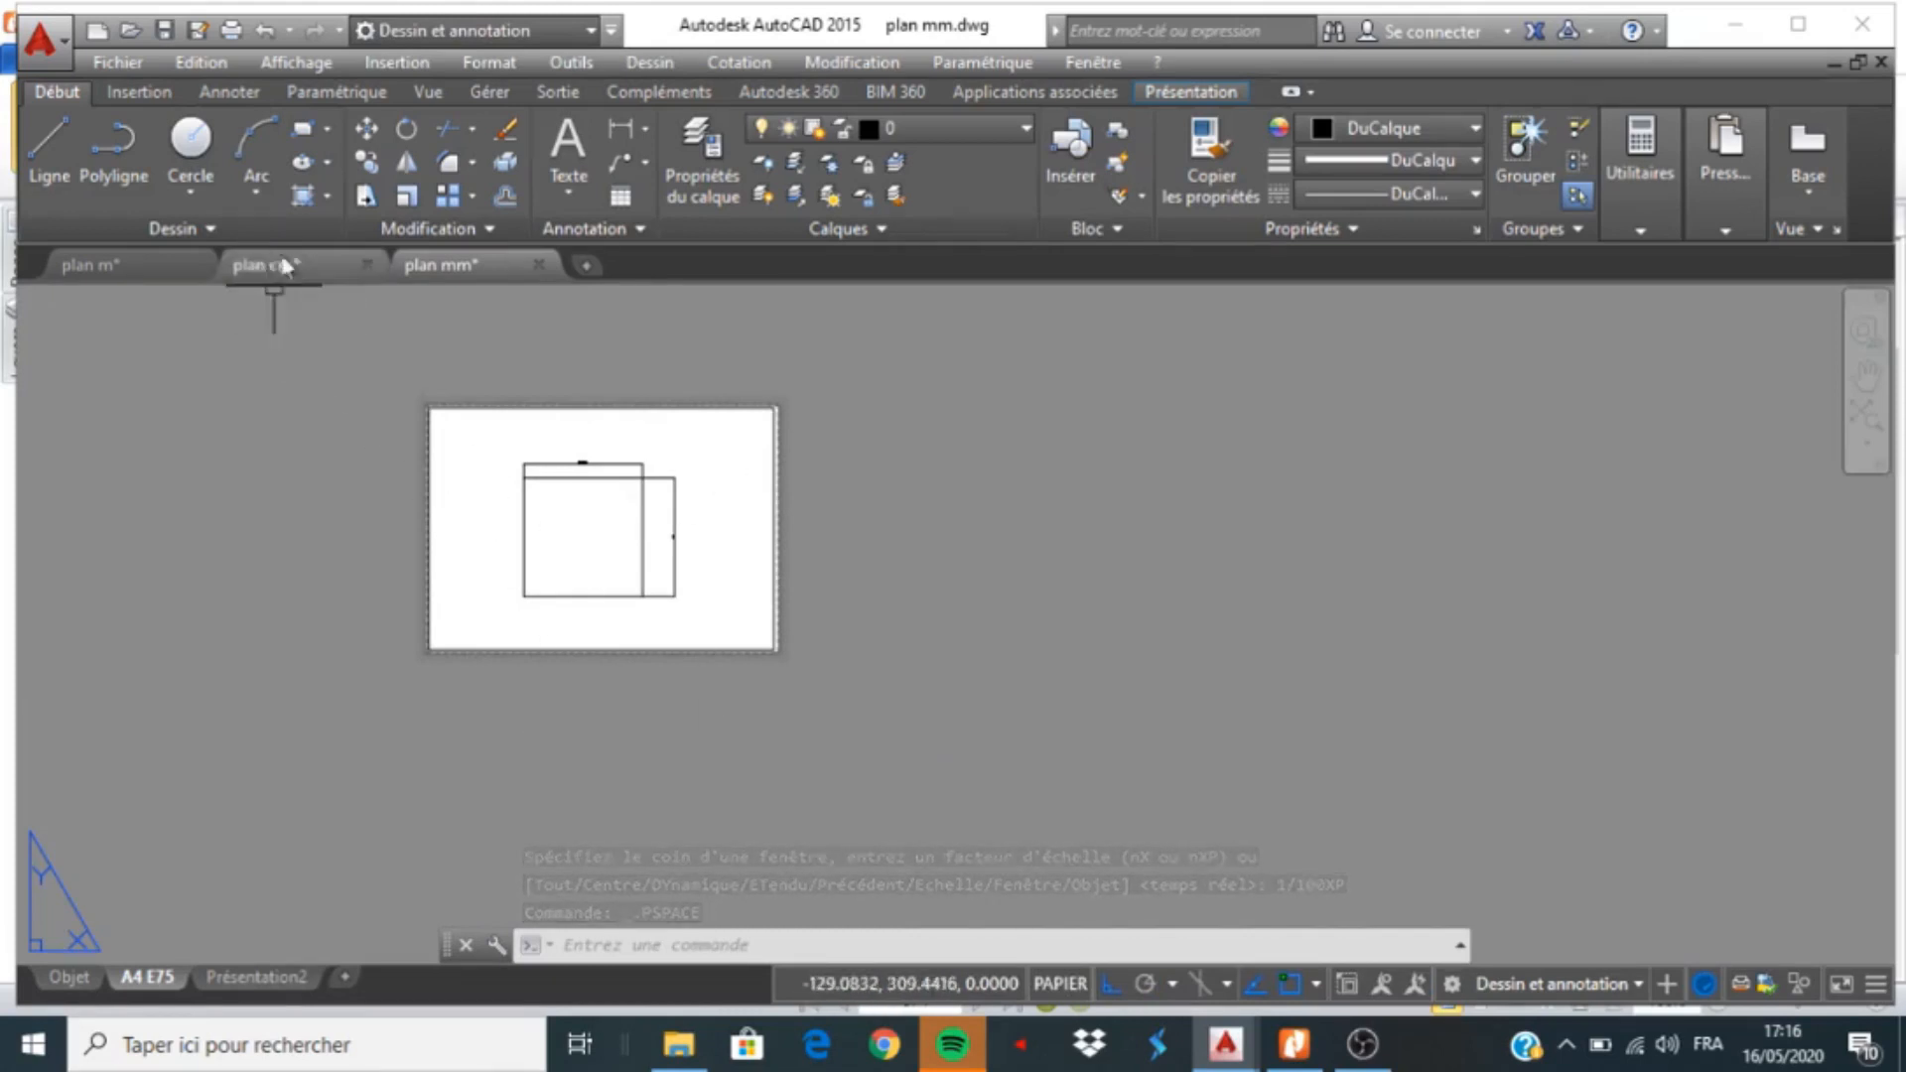
Set up the A4 E75 plot with a window (Fenêtre) area around the viewport frame and the plot centred on the paper
{"action": "left_click", "coordinate": [235, 36]}
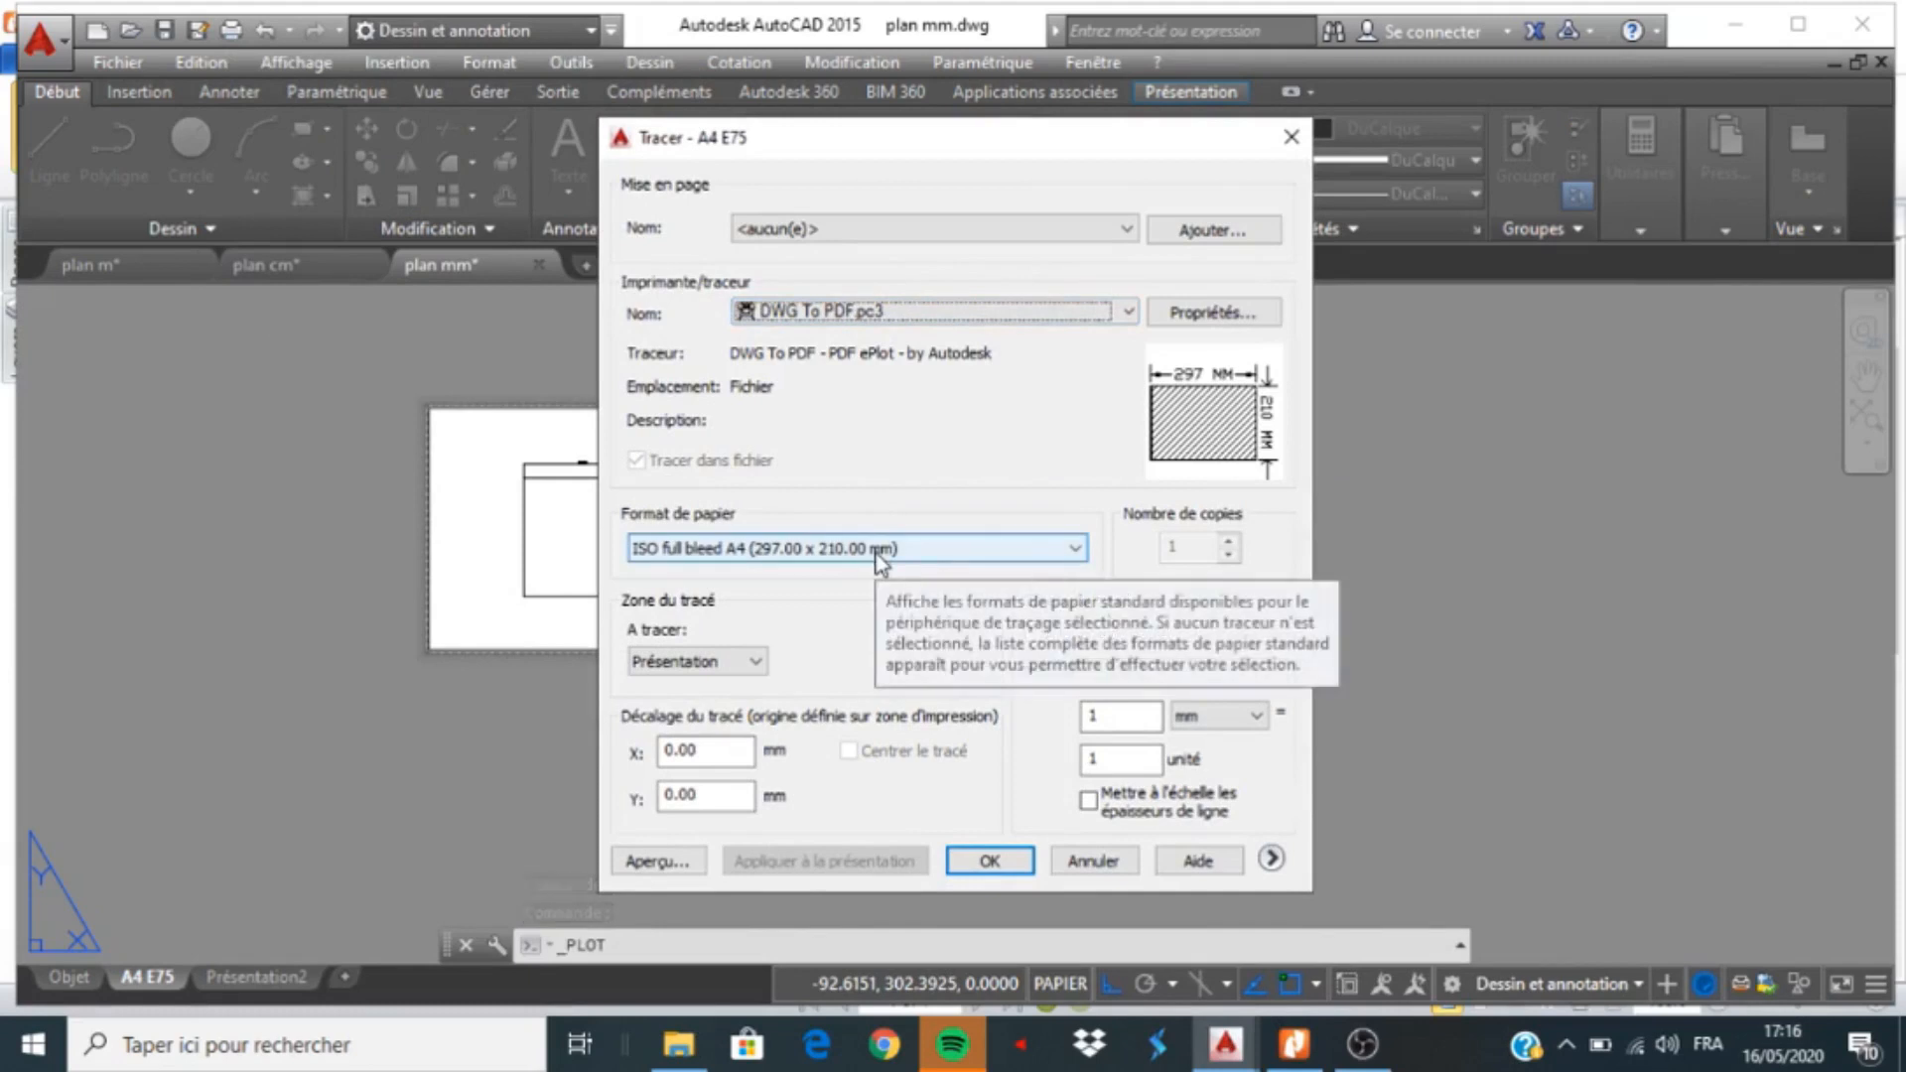
{"action": "left_click", "coordinate": [736, 663]}
{"action": "left_click", "coordinate": [698, 715]}
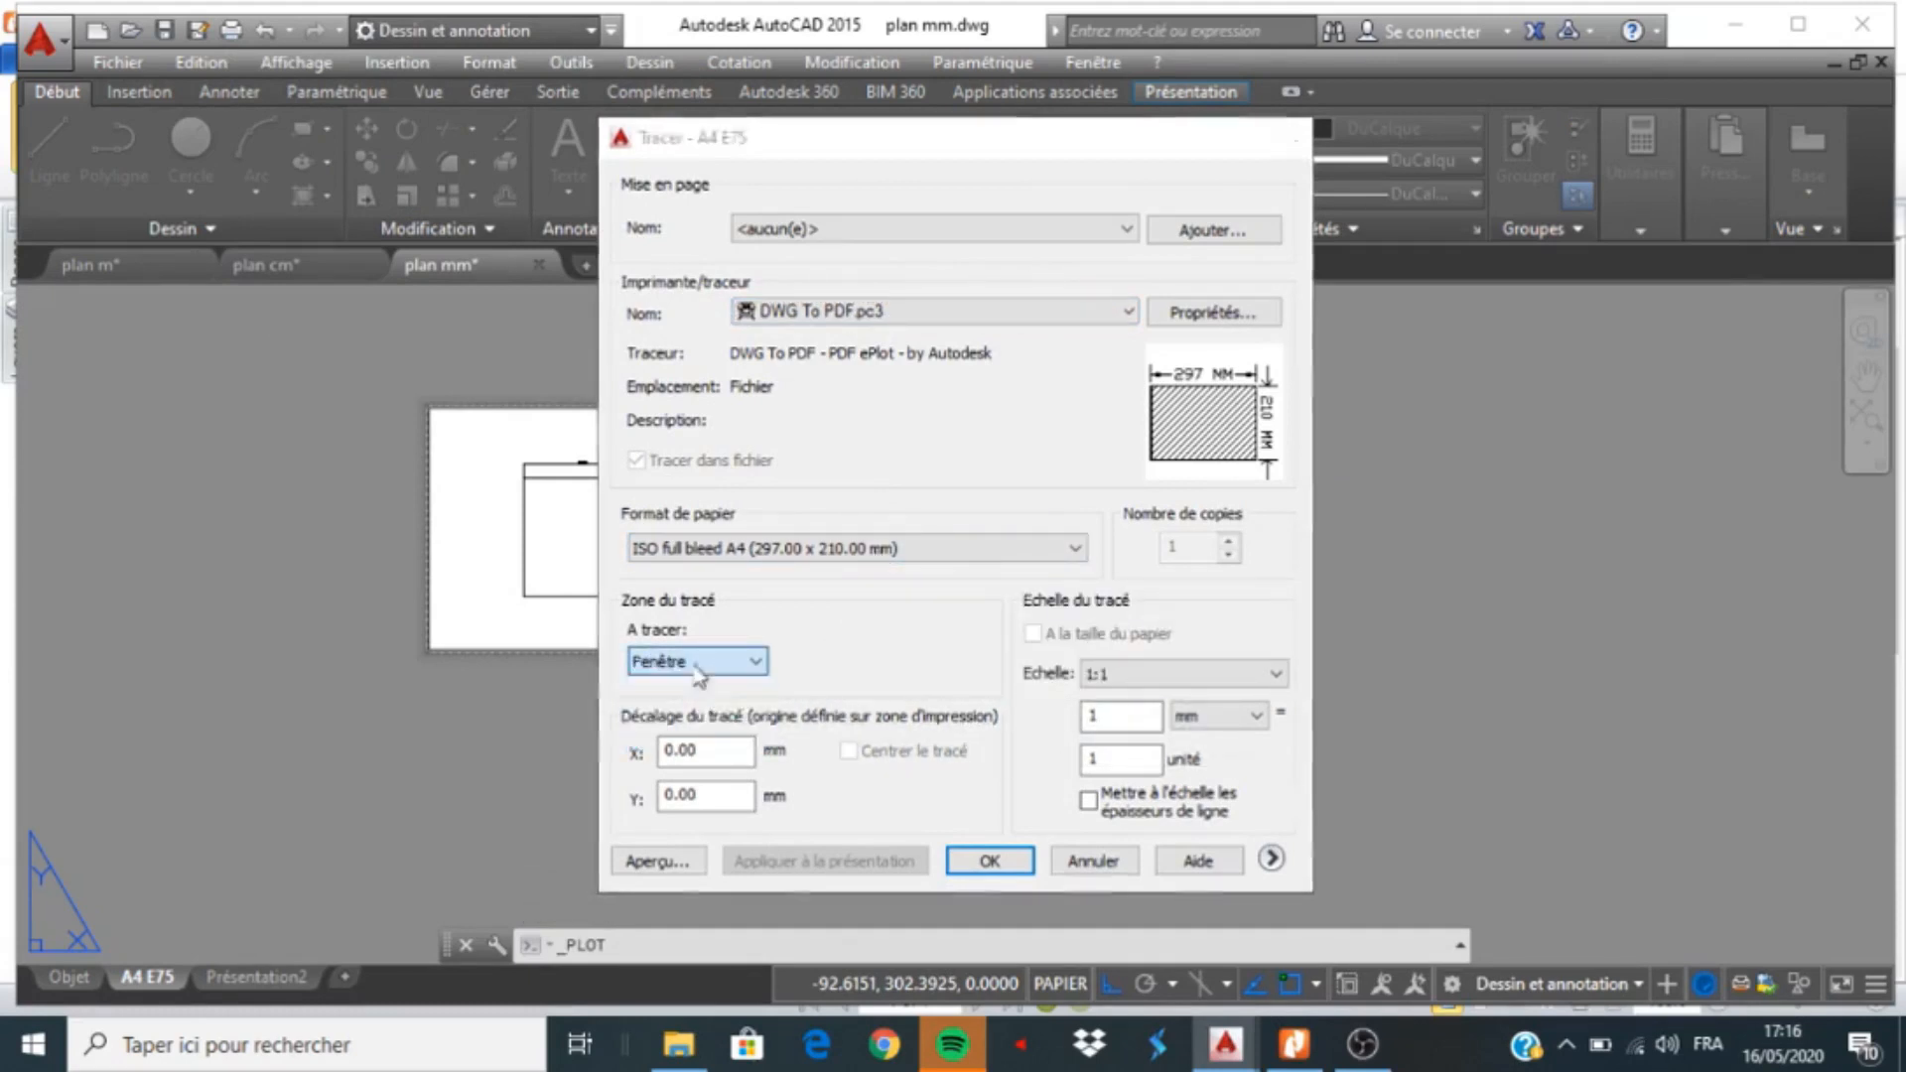
{"action": "scroll", "coordinate": [442, 402], "scroll_direction": "up", "scroll_amount": 5}
{"action": "left_click", "coordinate": [380, 410]}
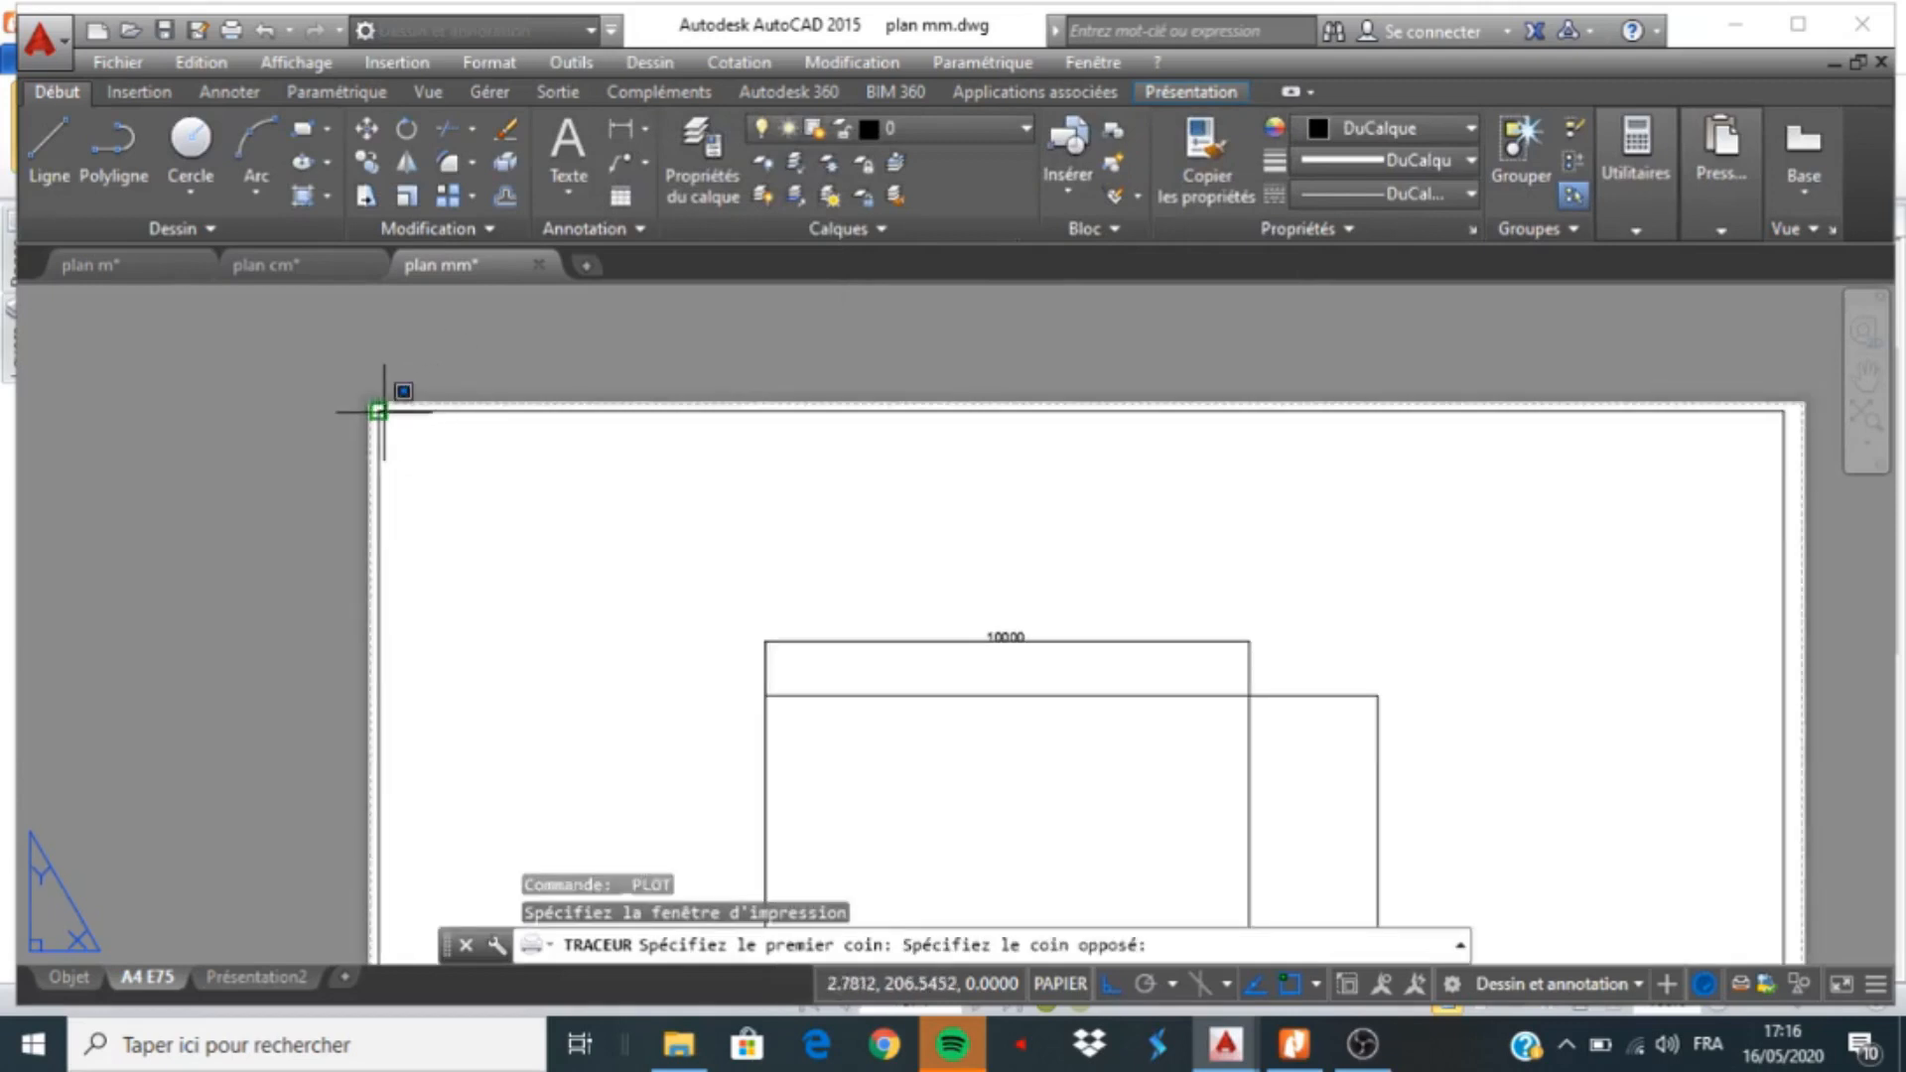
{"action": "scroll", "coordinate": [271, 319], "scroll_direction": "down", "scroll_amount": 6}
{"action": "scroll", "coordinate": [750, 641], "scroll_direction": "up", "scroll_amount": 6}
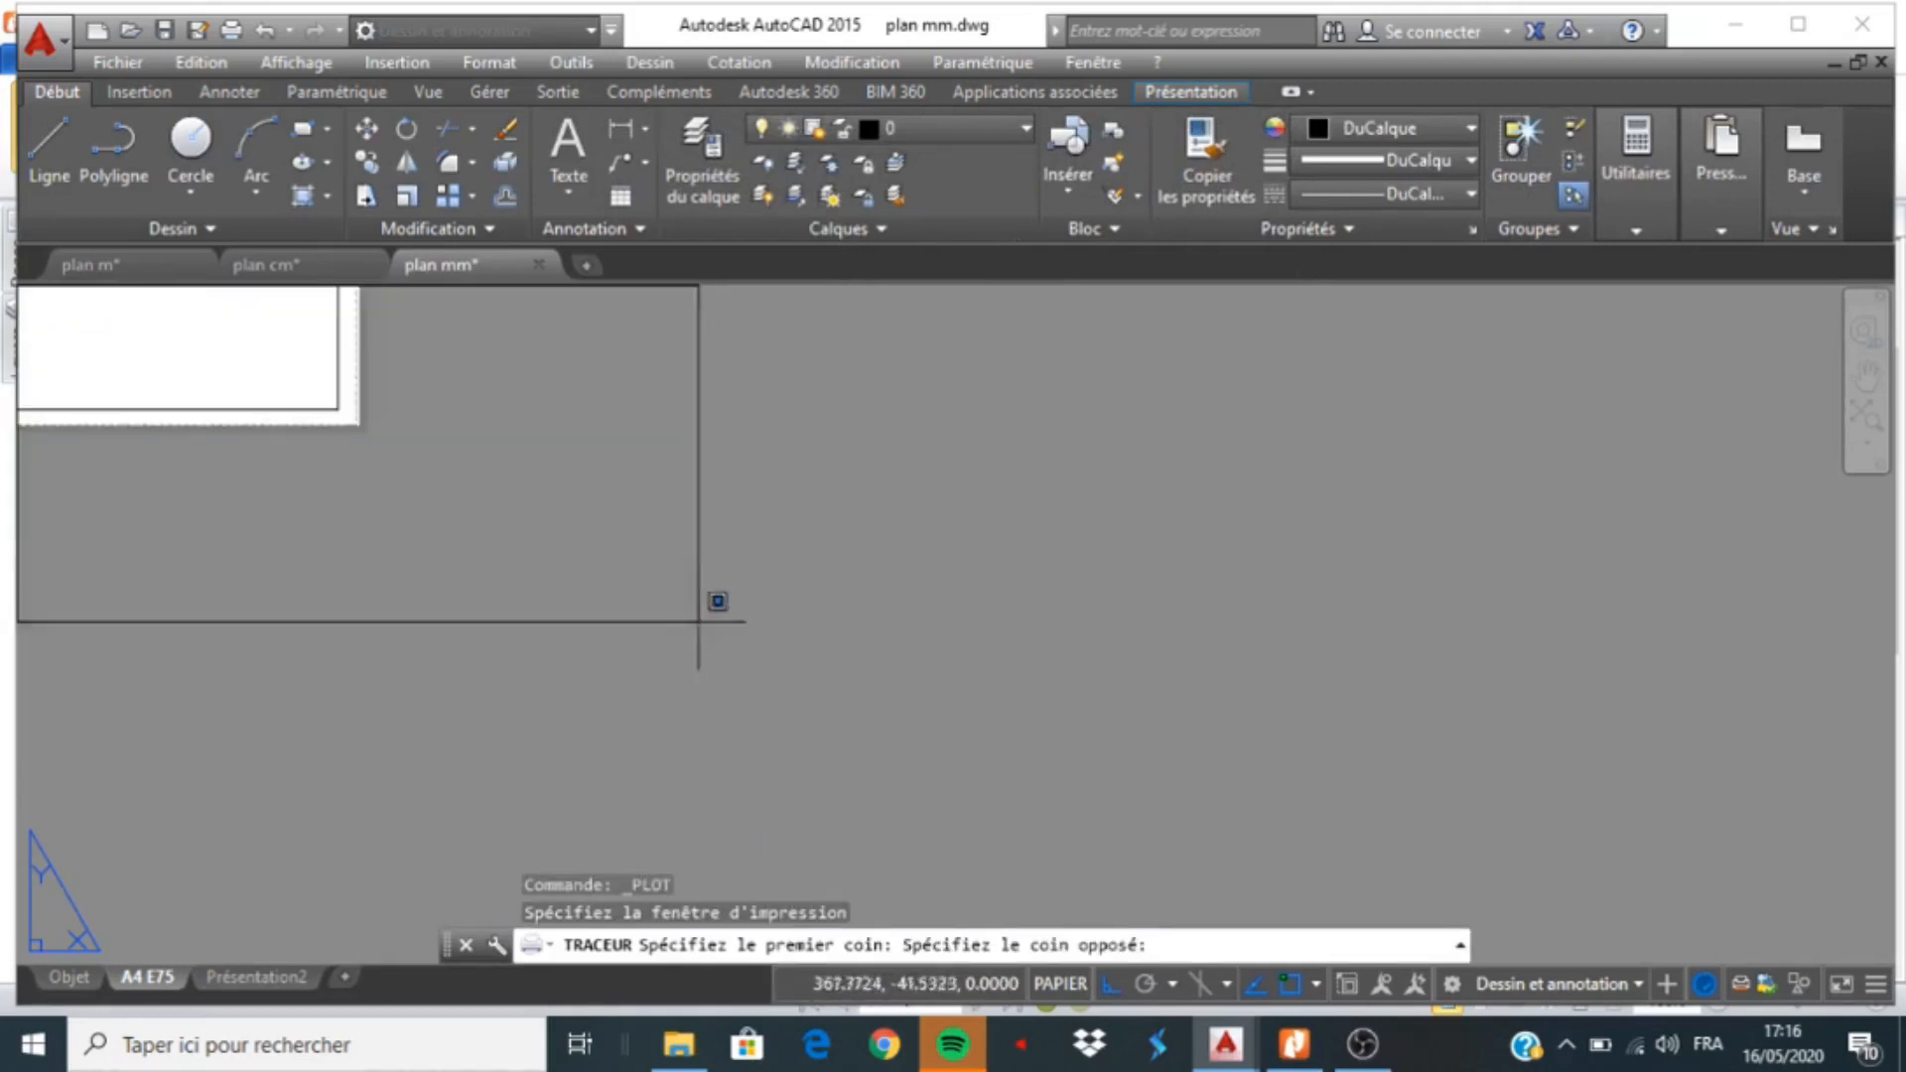
{"action": "left_click", "coordinate": [359, 425]}
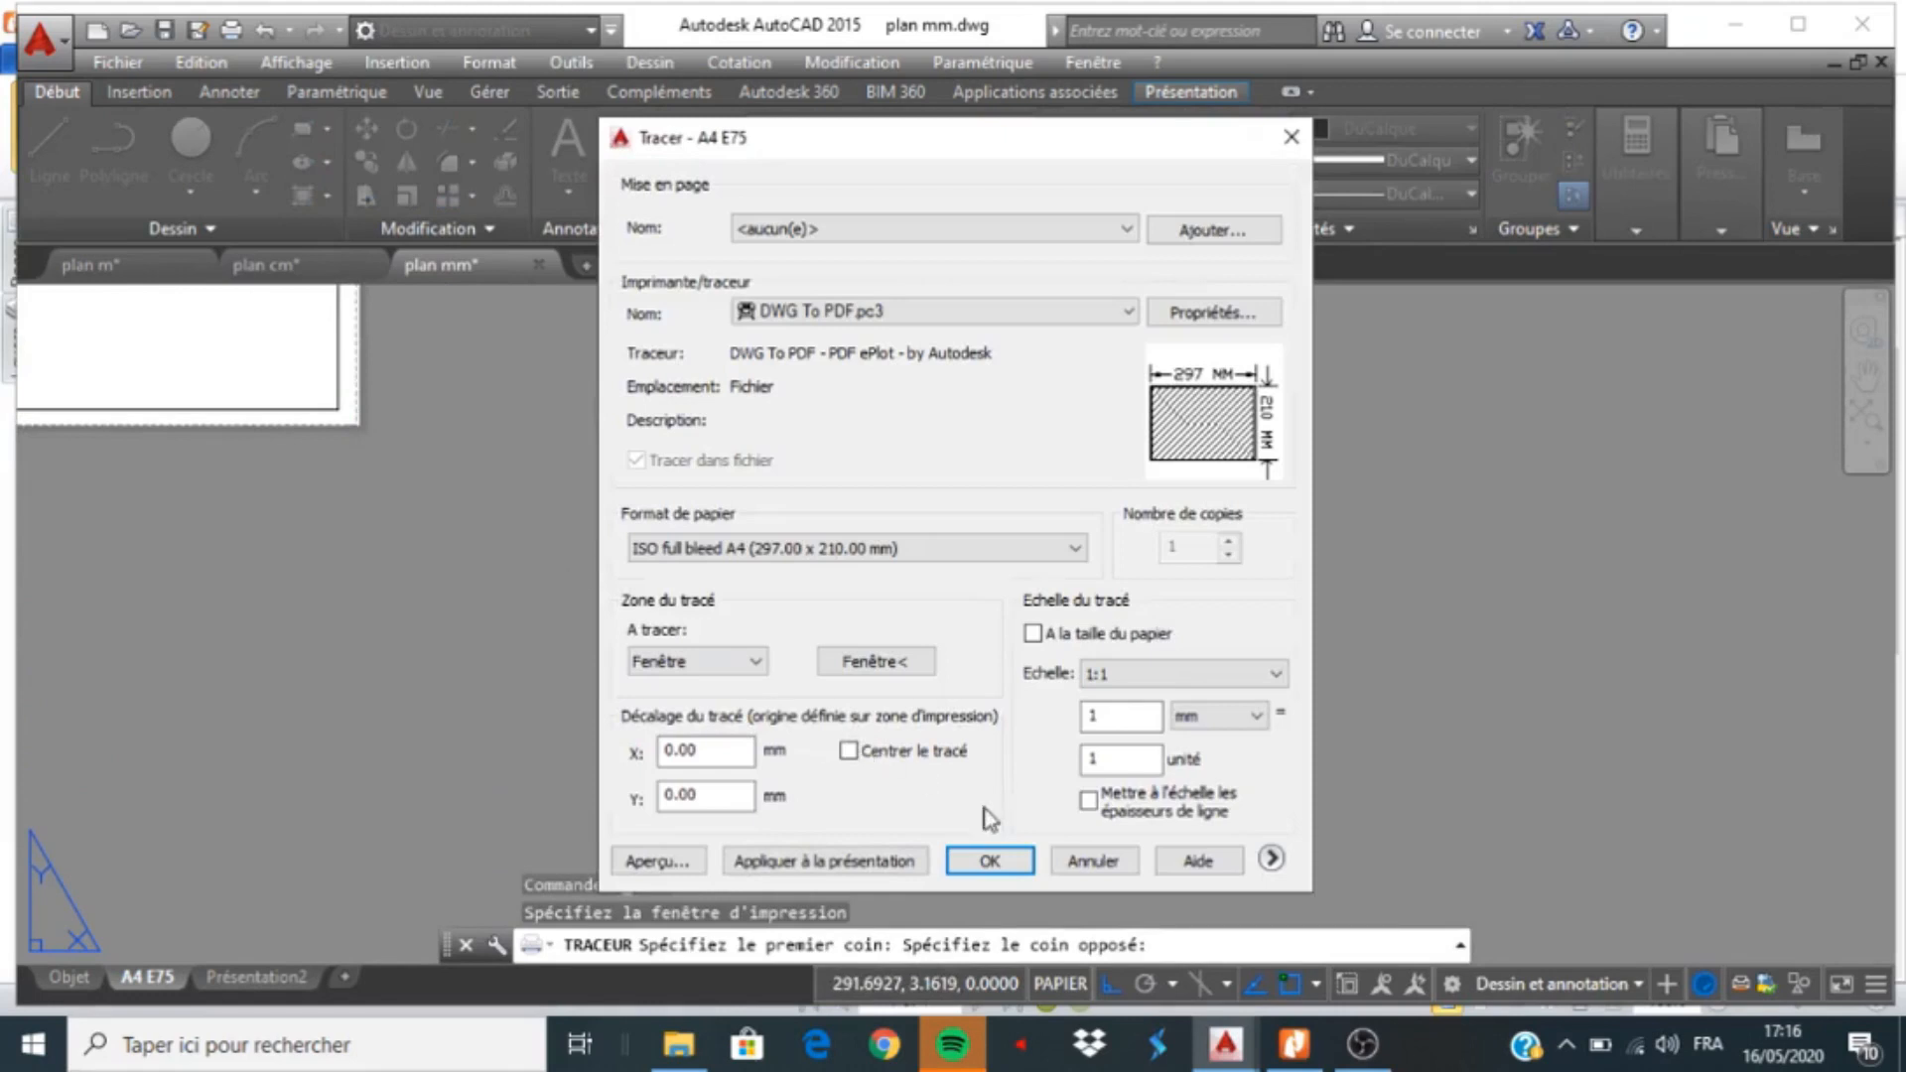
{"action": "left_click", "coordinate": [848, 751]}
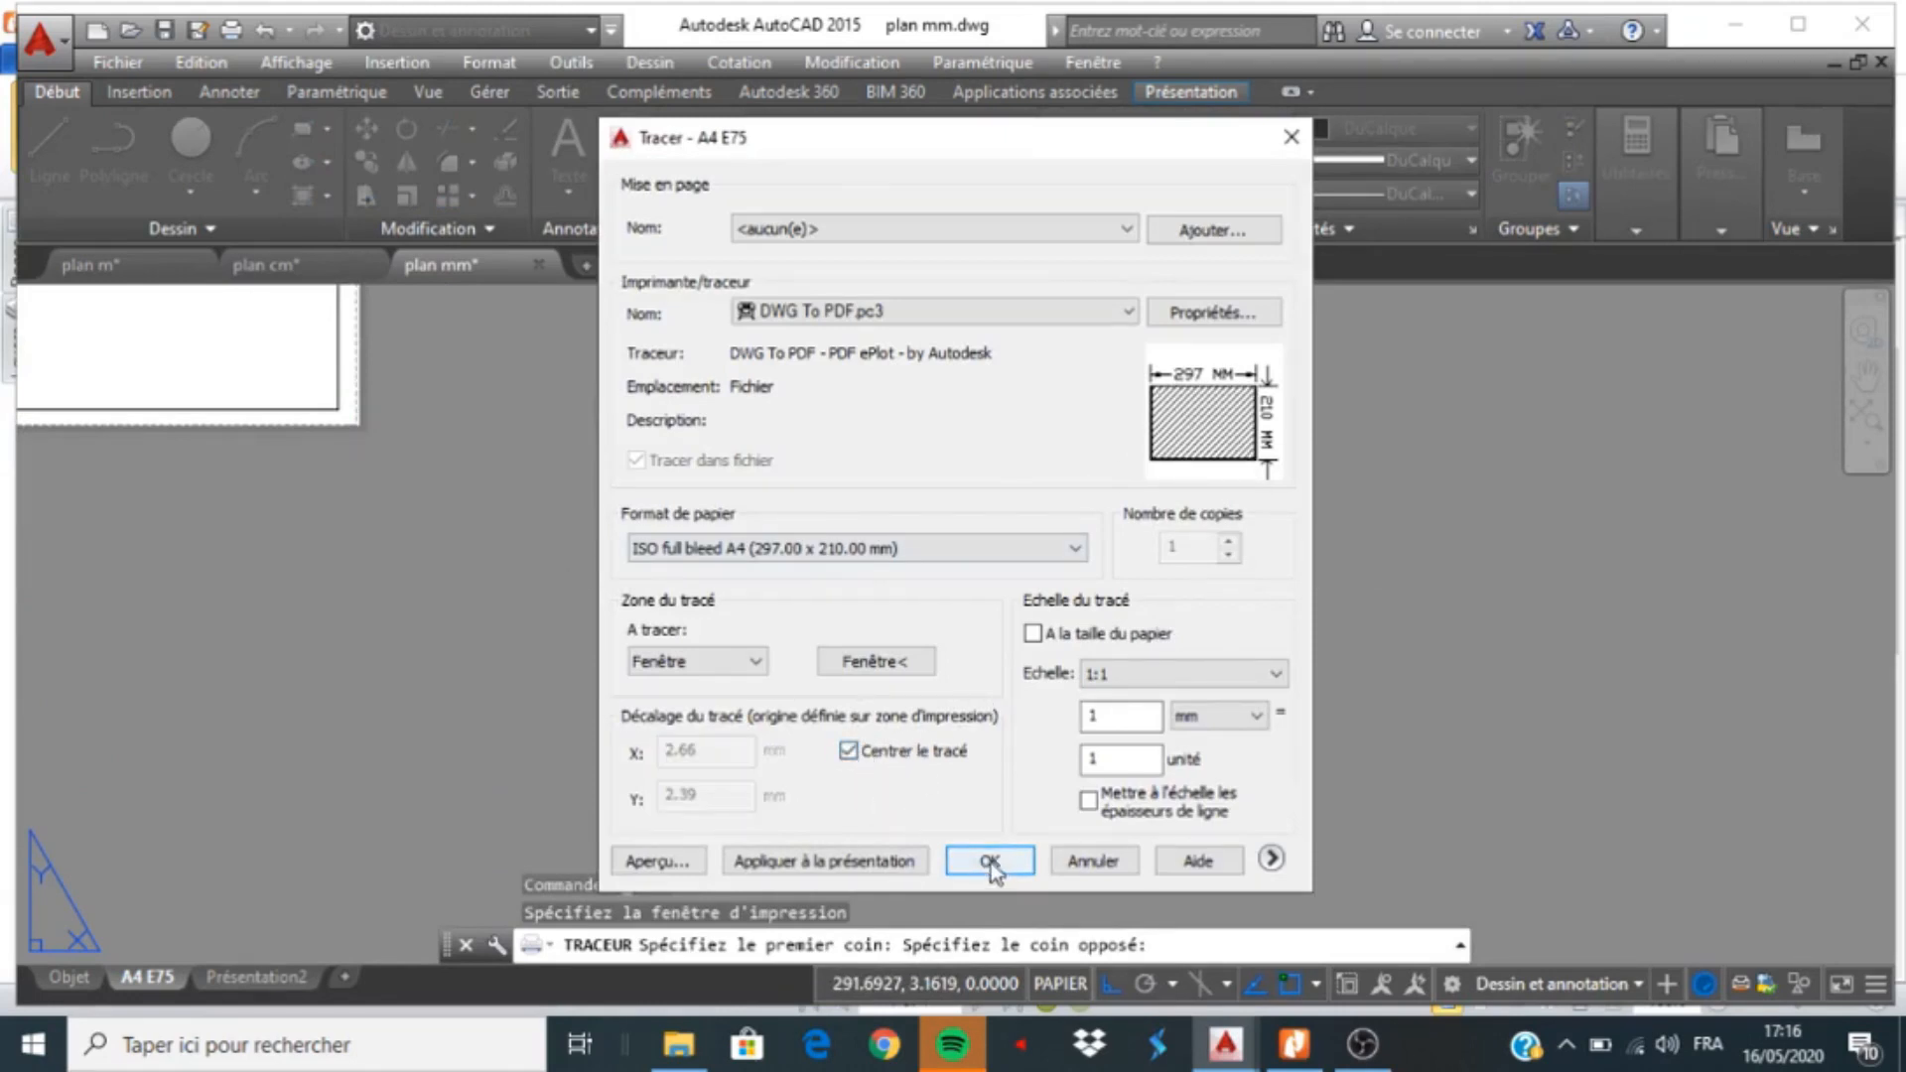
Preview the A4 E75 plot, save it as plan mm-A4 E75.pdf in the plan autocad folder and review the resulting PDF
{"action": "left_click", "coordinate": [680, 861]}
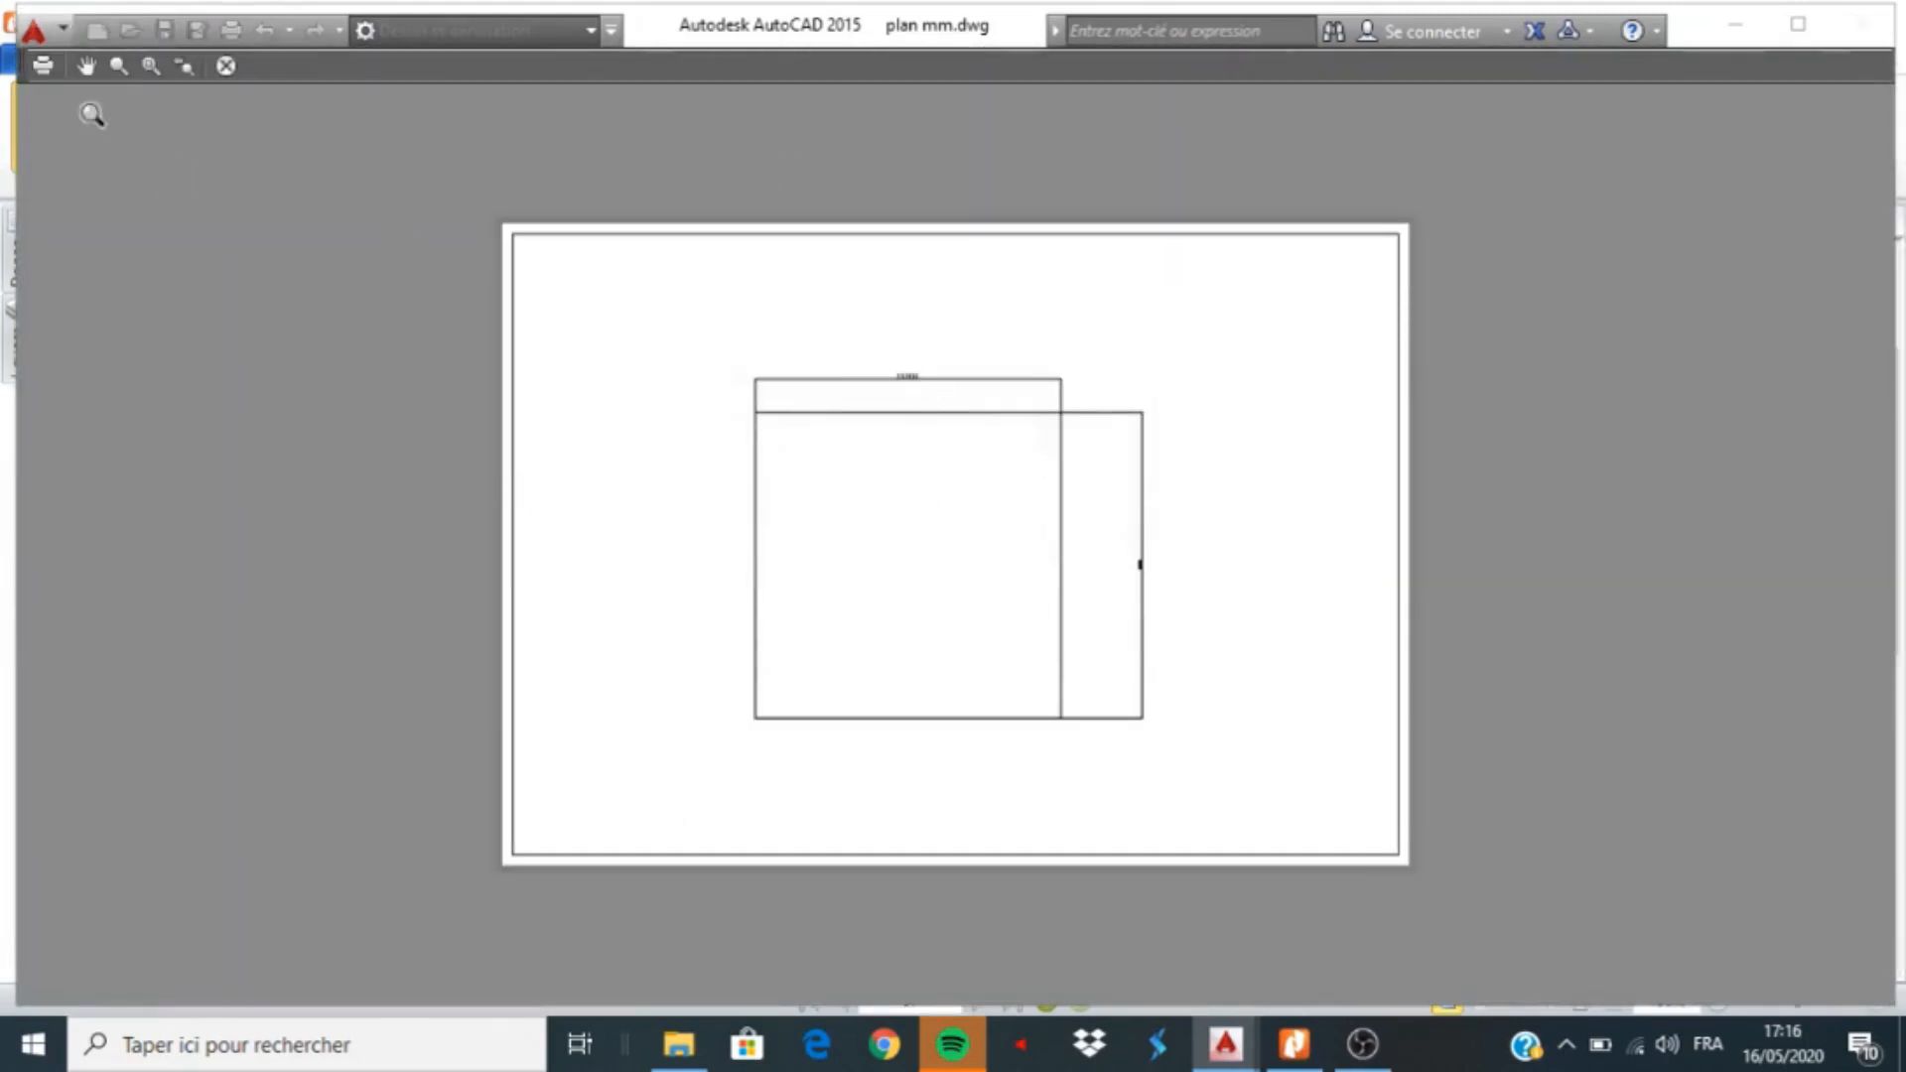
{"action": "left_click", "coordinate": [43, 66]}
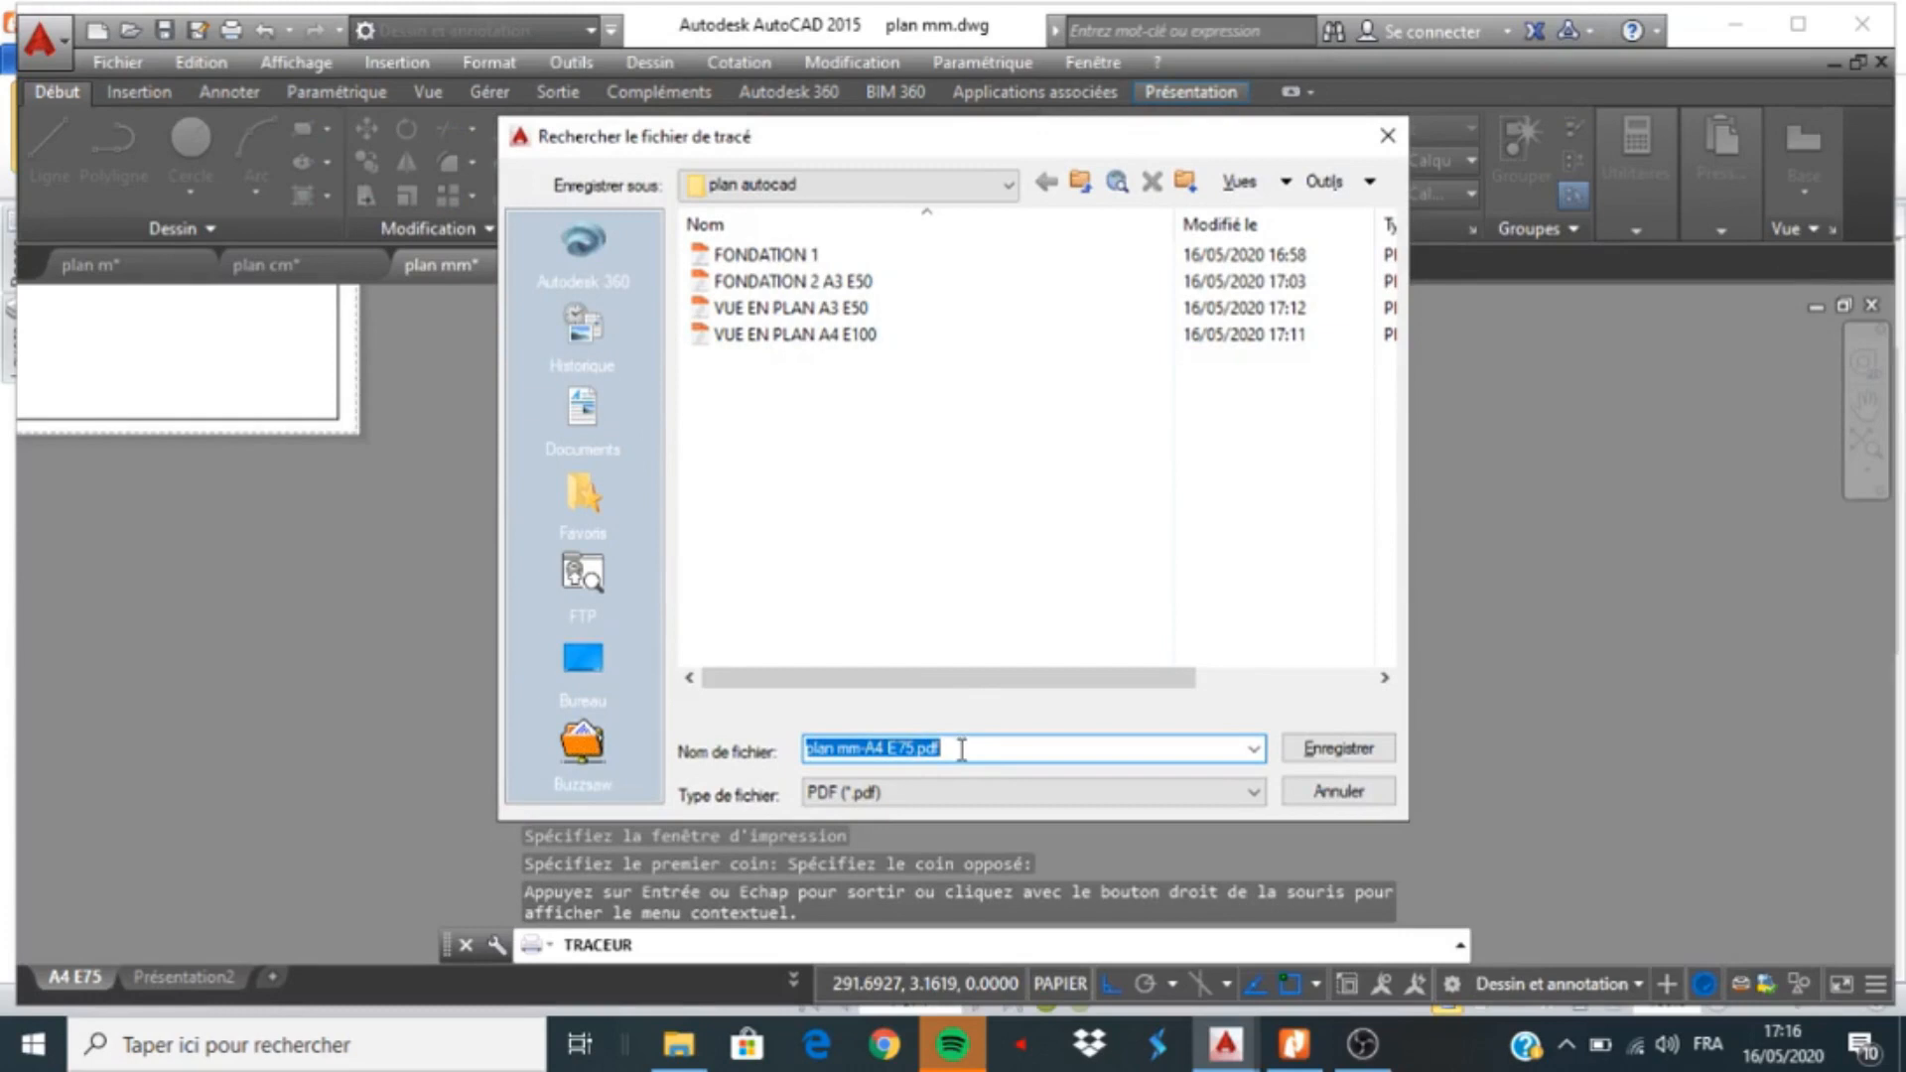
{"action": "left_click", "coordinate": [1326, 755]}
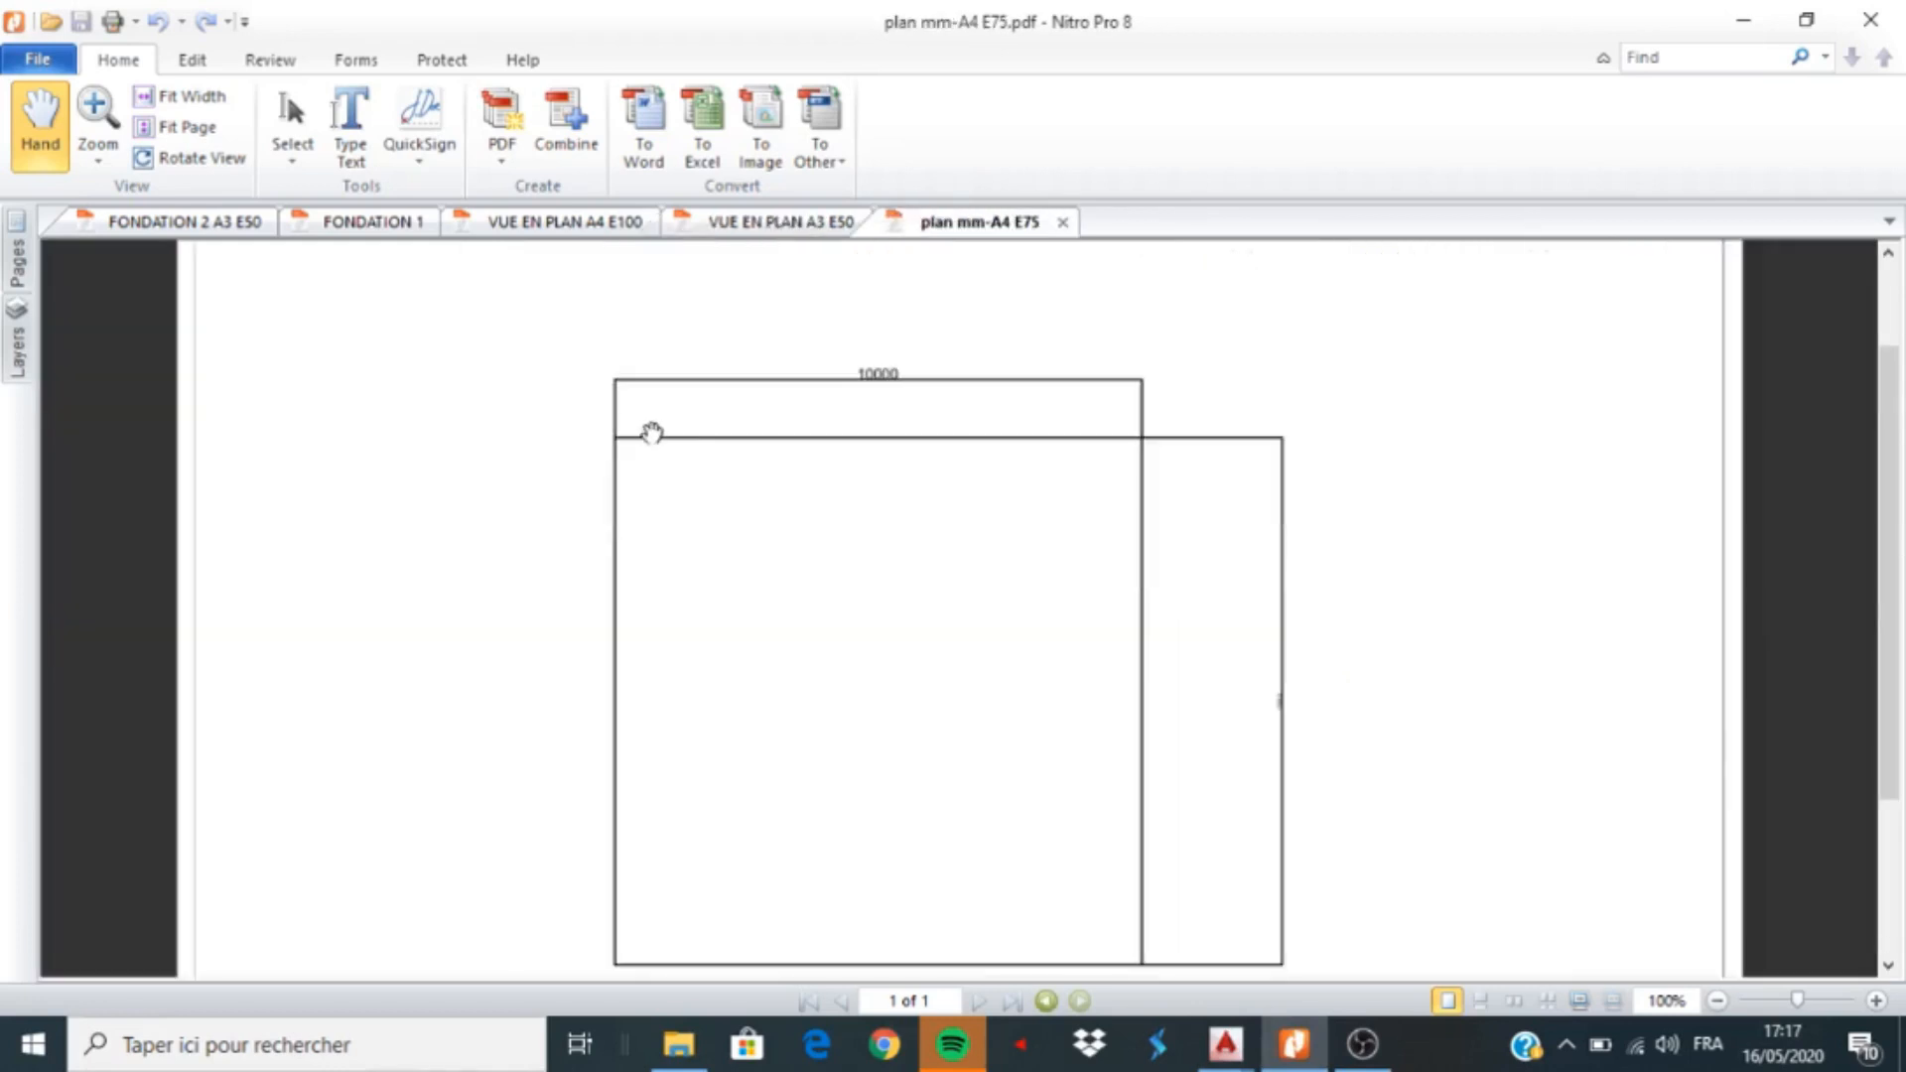
{"action": "scroll", "coordinate": [758, 830], "scroll_direction": "up", "scroll_amount": 1}
{"action": "scroll", "coordinate": [758, 830], "scroll_direction": "down", "scroll_amount": 1}
{"action": "scroll", "coordinate": [759, 837], "scroll_direction": "down", "scroll_amount": 2}
{"action": "scroll", "coordinate": [758, 855], "scroll_direction": "up", "scroll_amount": 1}
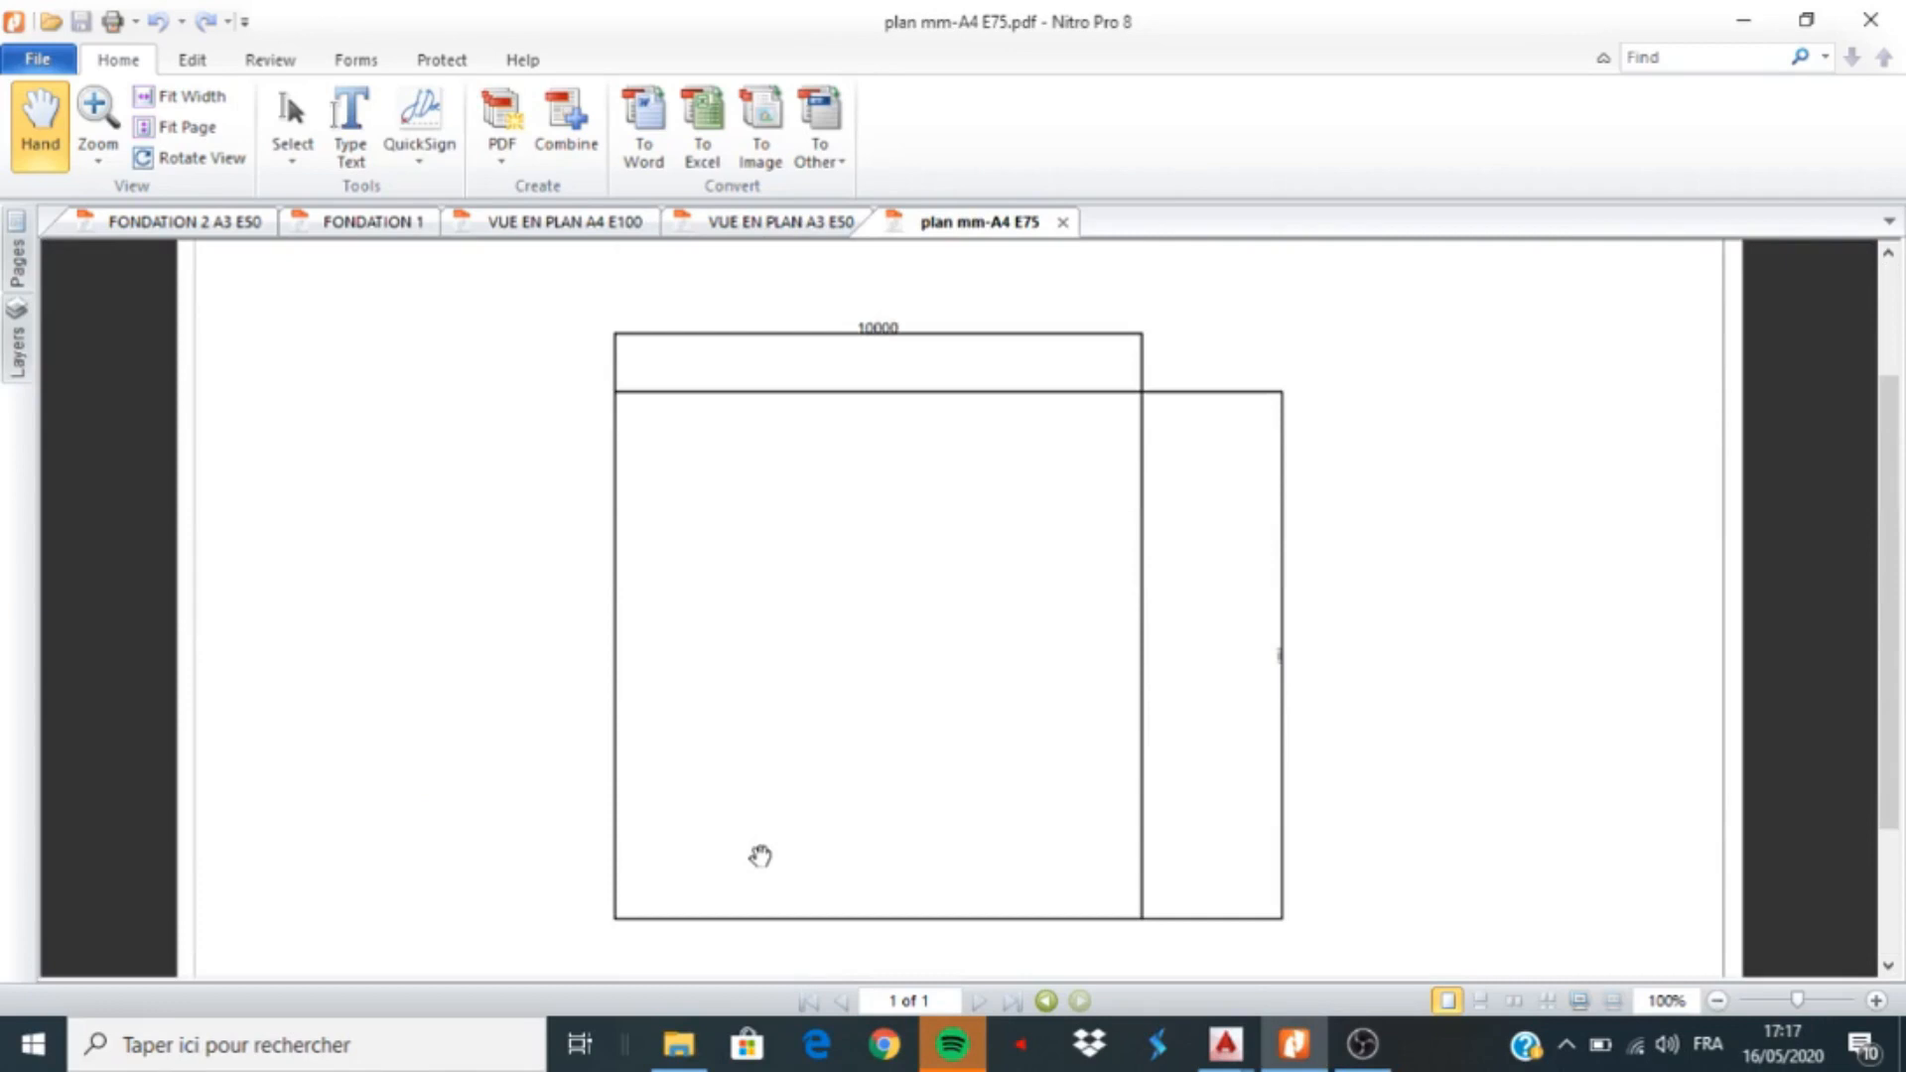